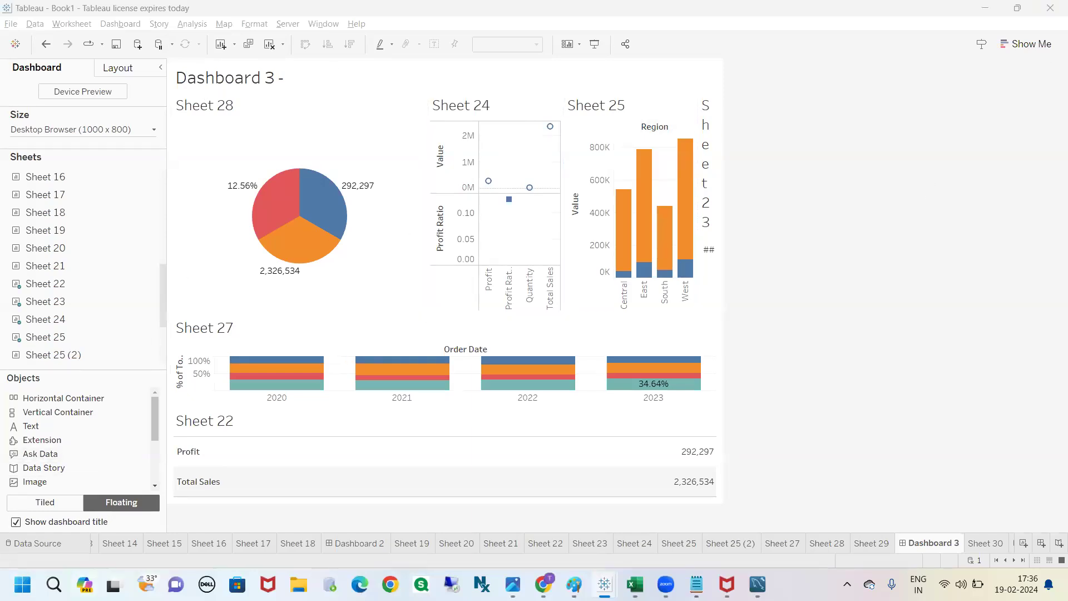
Step: Set new dashboard objects to Tiled and select the Sheet 28 and Sheet 24 views in turn
click(45, 503)
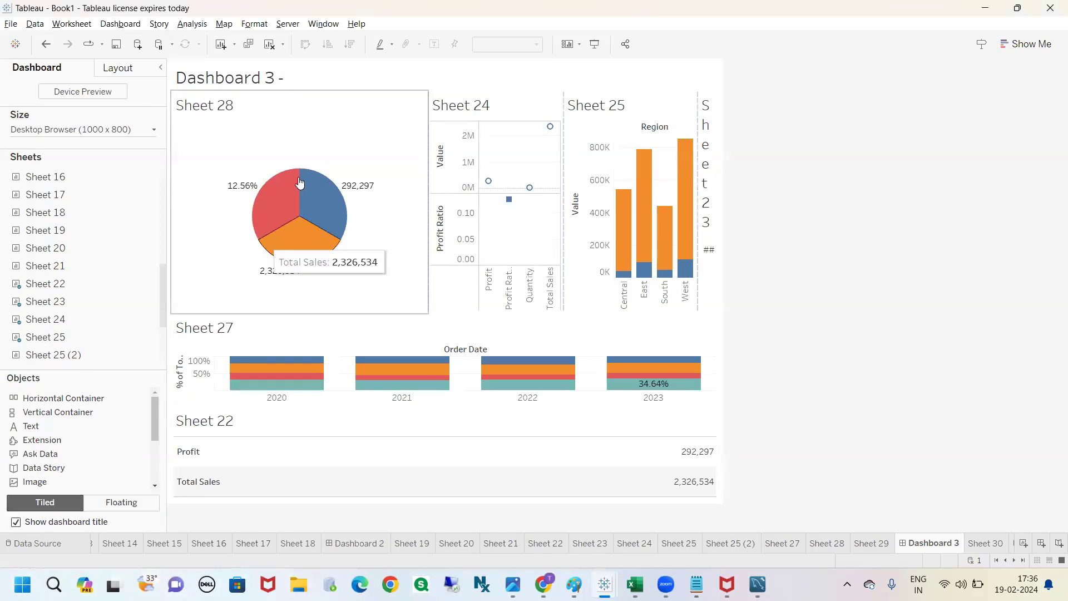
click(293, 123)
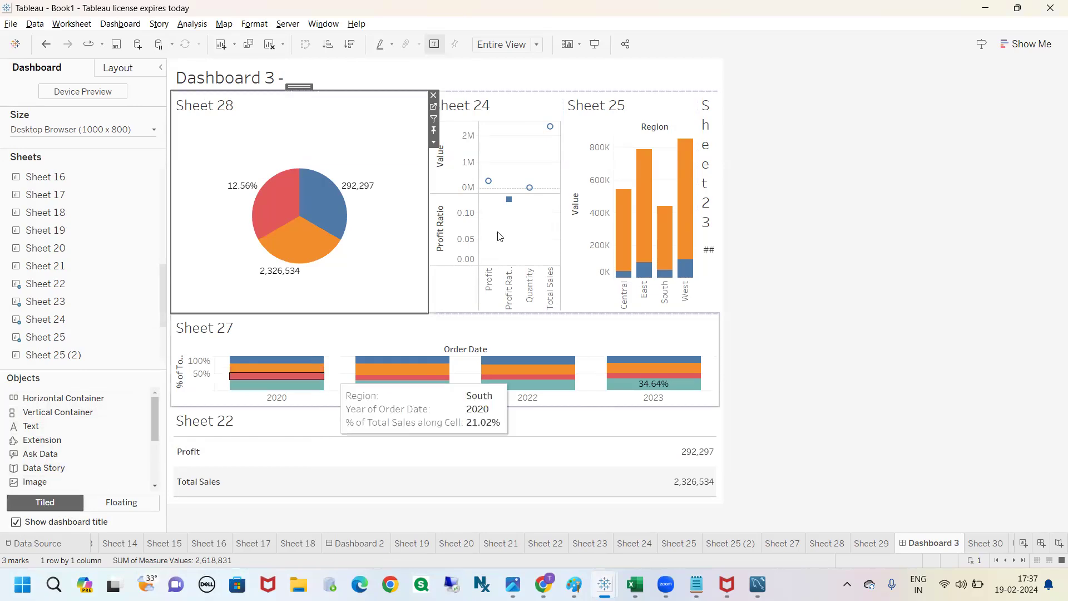
click(810, 185)
click(461, 111)
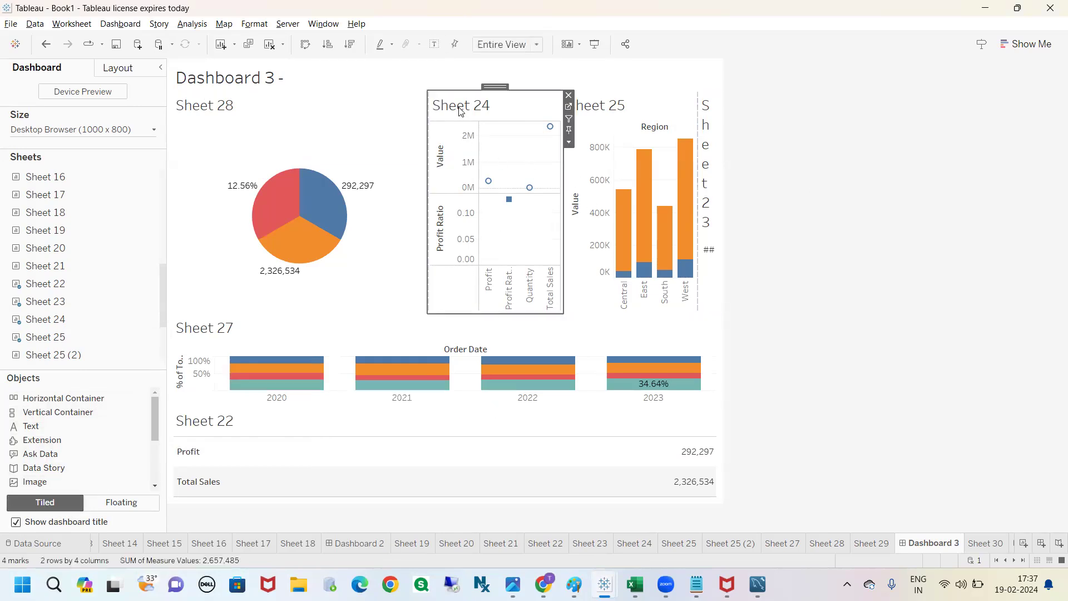
click(781, 153)
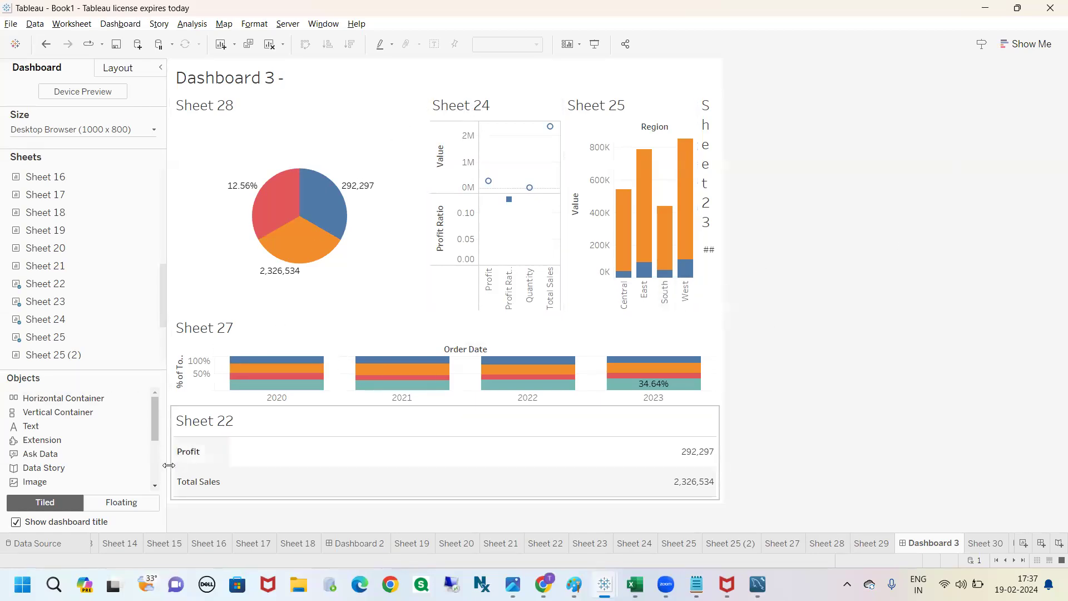
Step: Add Sheet 18 to the dashboard as a floating object overlapping the Sheet 24 view
click(126, 503)
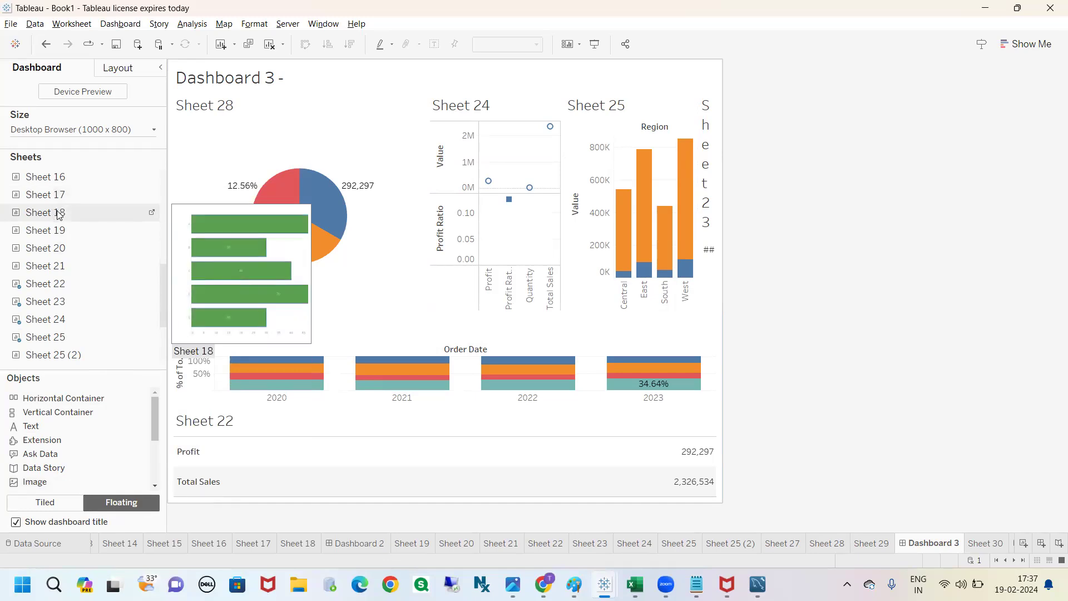
drag(59, 214, 385, 96)
mouse_move(90, 225)
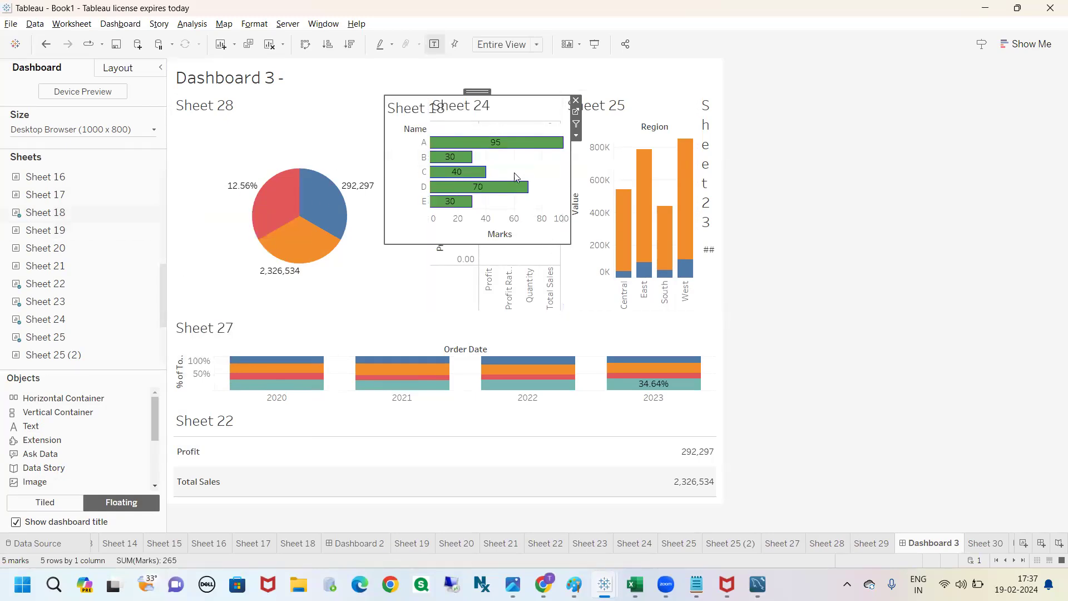
Step: Move and resize the floating Sheet 18 to cover the Sheet 24 view, about 245 wide and 407 high
drag(477, 91, 519, 90)
drag(612, 244, 563, 313)
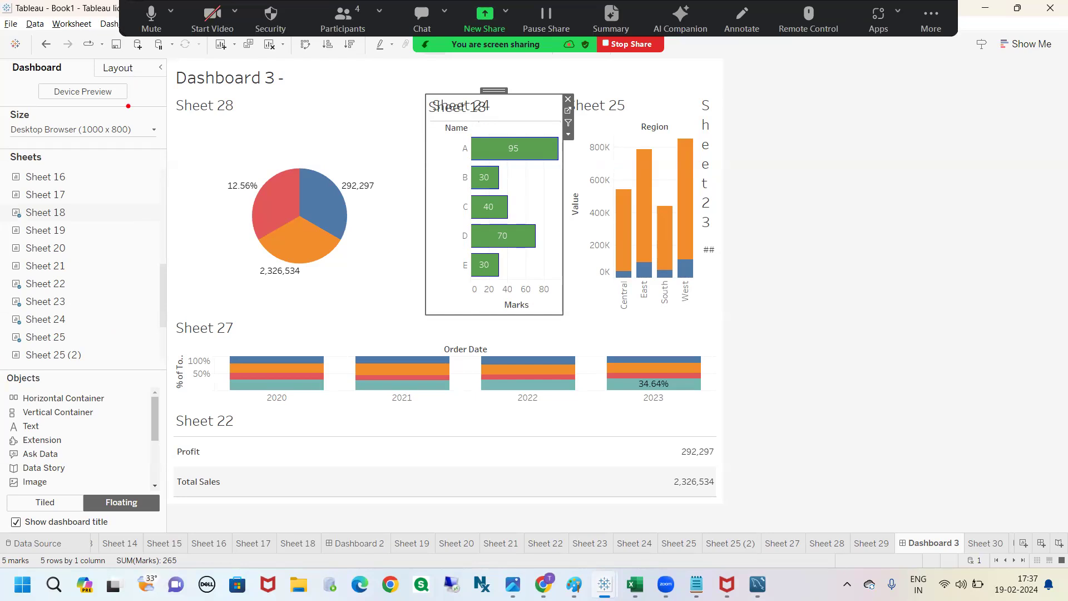
drag(89, 56, 95, 55)
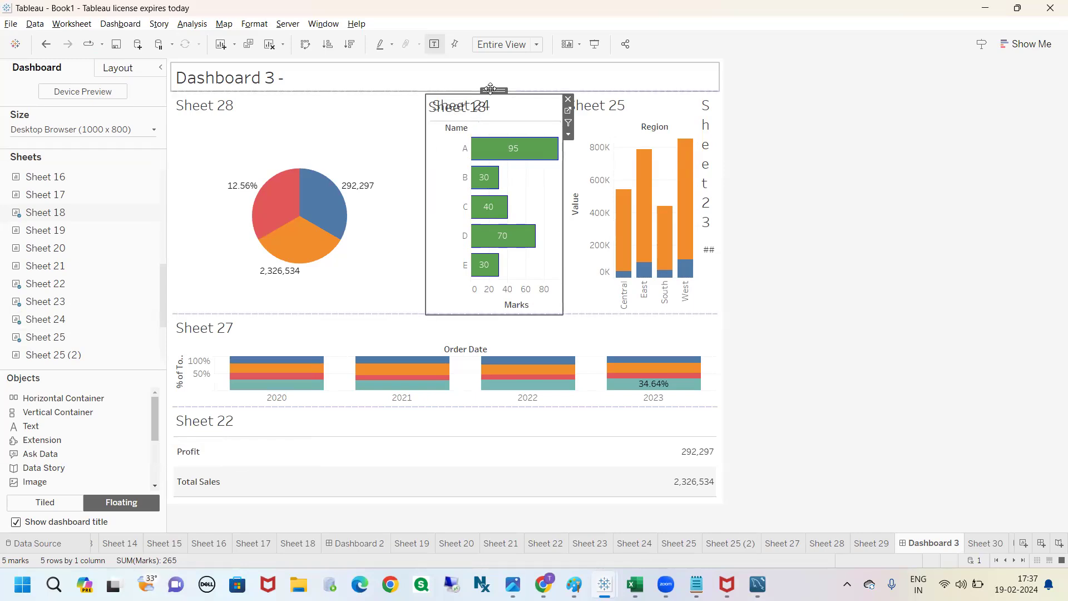
drag(477, 95, 473, 87)
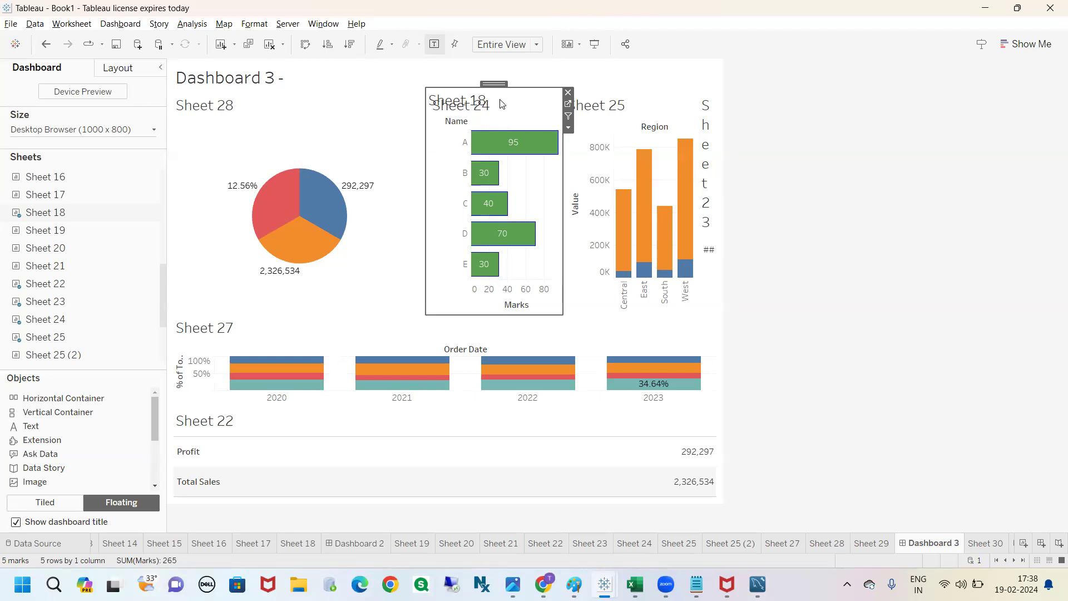
Step: Give the floating Sheet 18 a solid white background at 100% opacity
click(123, 73)
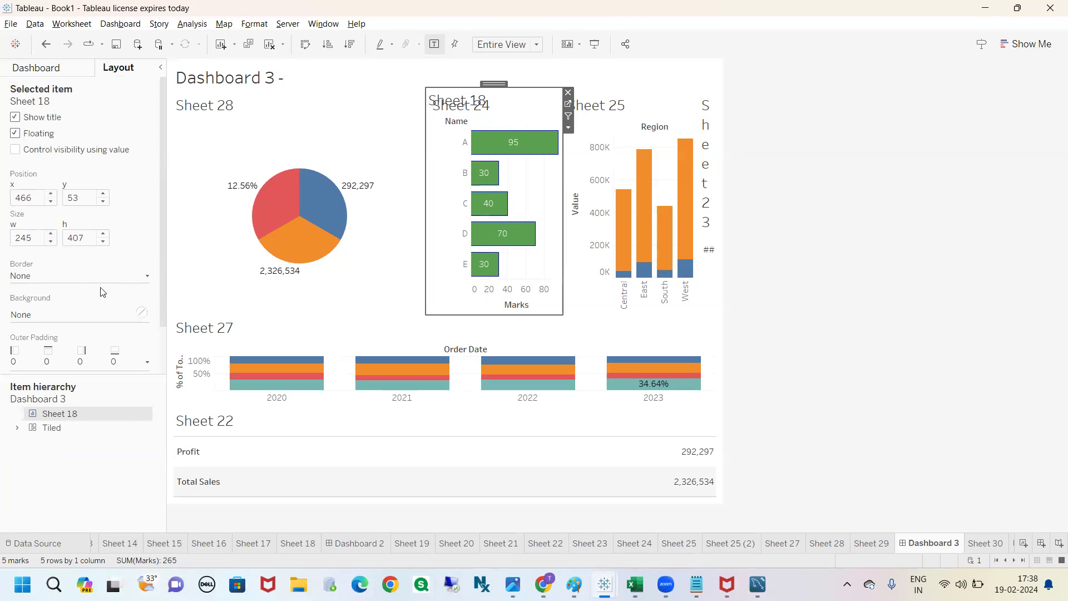
click(107, 313)
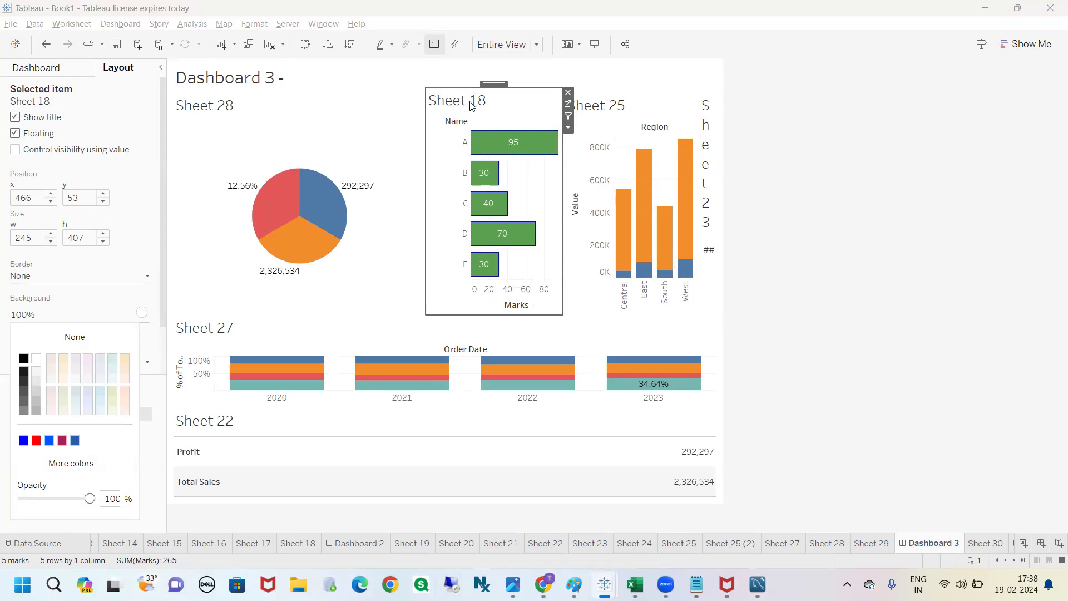
click(806, 240)
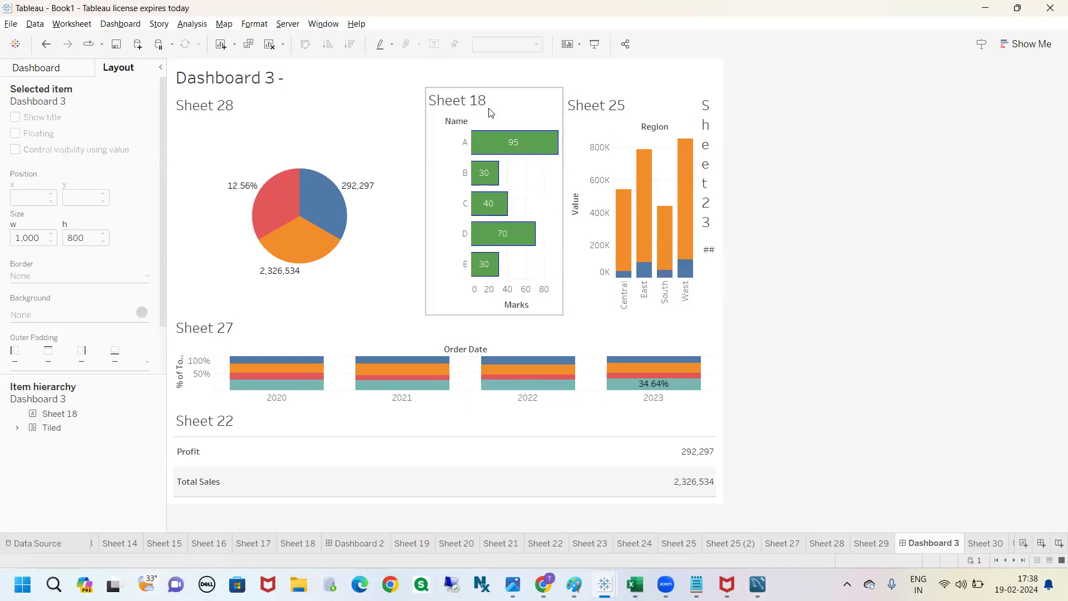
Step: Return to the dashboard settings and review the fixed size options for the dashboard
click(69, 70)
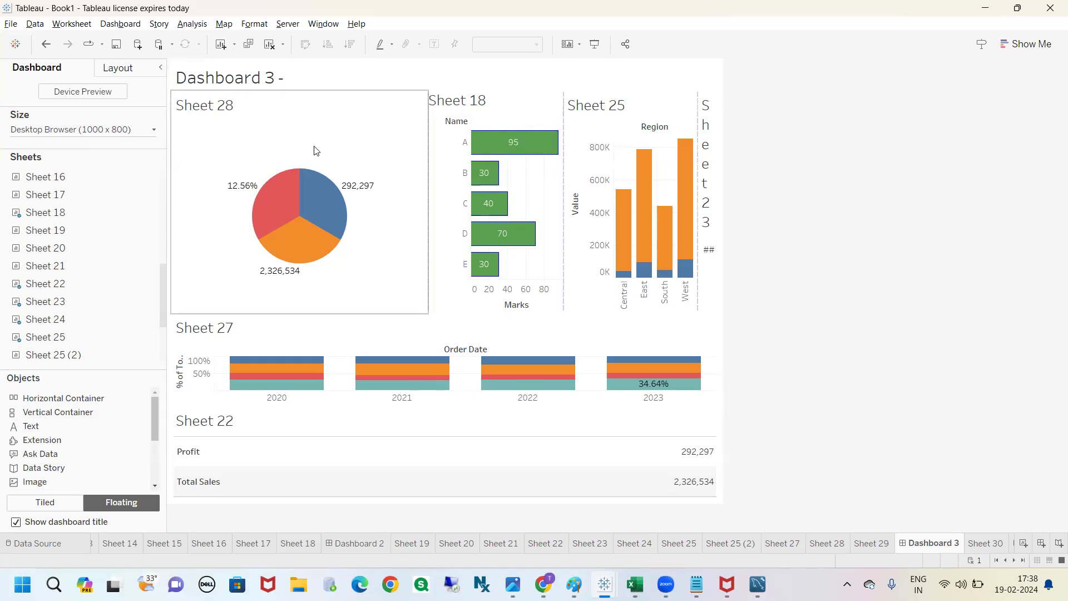
click(143, 134)
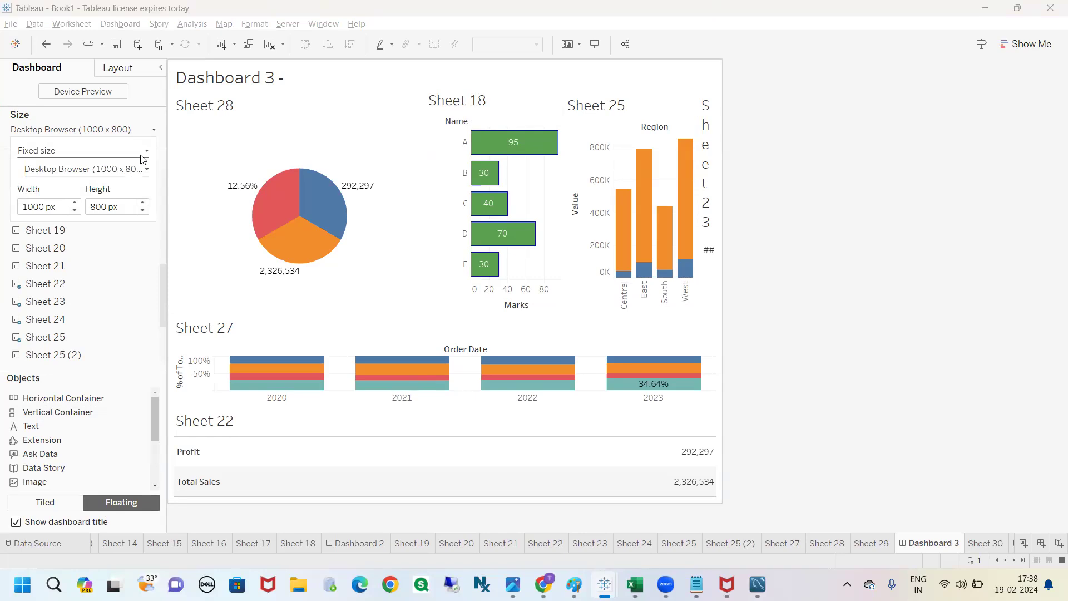
click(793, 207)
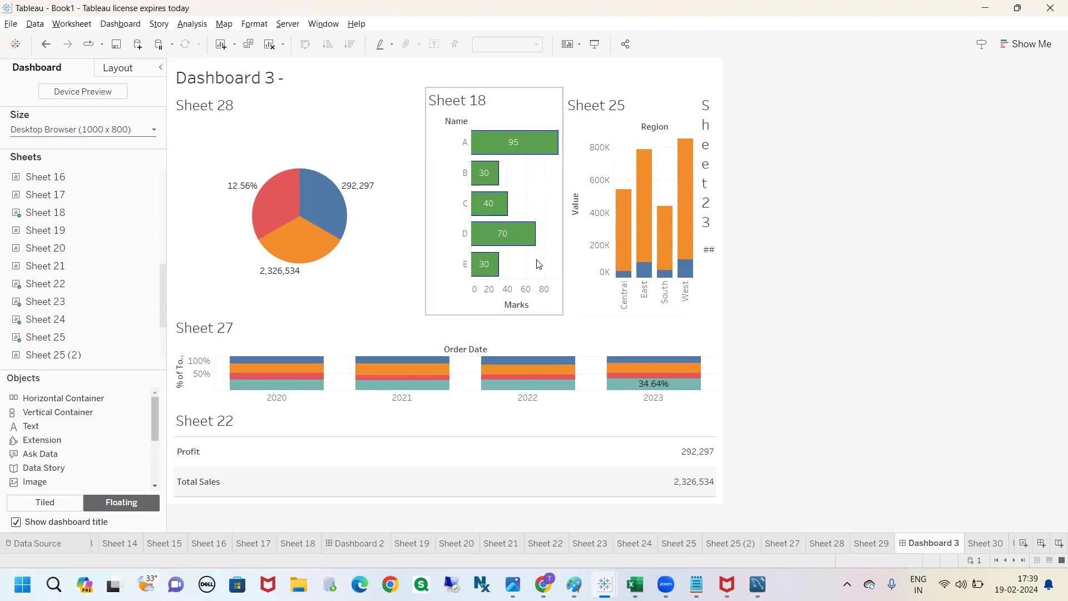
Step: View the dashboard in presentation mode, mark its outline and surrounding margins with freehand strokes, and clear the marks
click(595, 45)
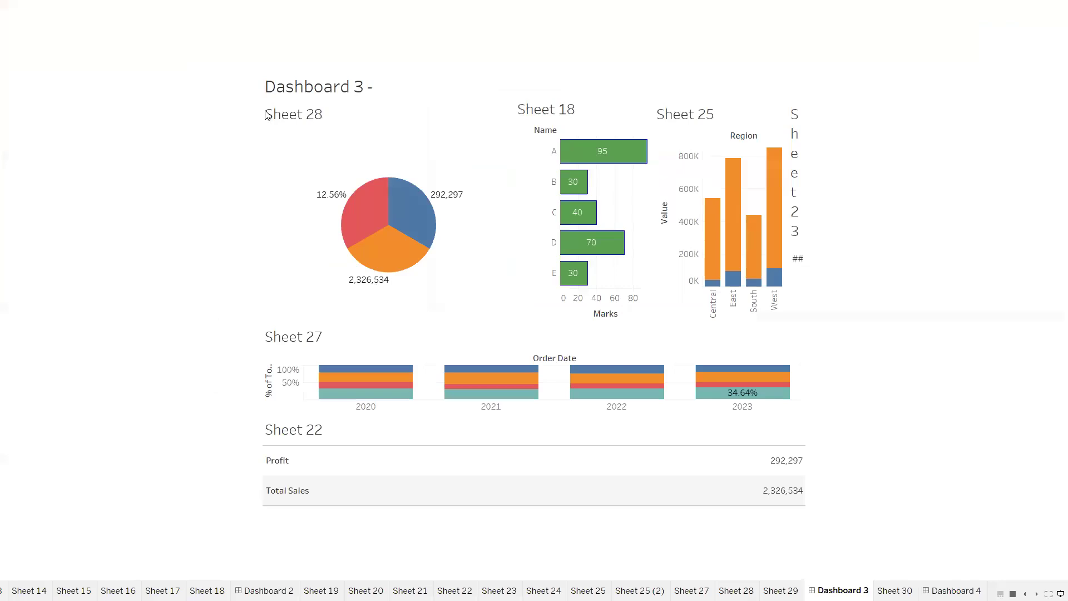
mouse_move(717, 396)
mouse_move(672, 509)
mouse_move(243, 78)
mouse_down()
mouse_move(235, 240)
mouse_move(286, 545)
mouse_move(665, 540)
mouse_move(862, 224)
mouse_move(679, 83)
mouse_move(243, 77)
mouse_up()
mouse_move(161, 301)
mouse_down()
mouse_move(30, 301)
mouse_move(26, 316)
mouse_up()
mouse_move(484, 13)
mouse_down()
mouse_move(483, 81)
mouse_move(516, 51)
mouse_up()
mouse_move(865, 217)
mouse_down()
mouse_move(963, 223)
mouse_move(1009, 273)
mouse_up()
drag(623, 558, 629, 583)
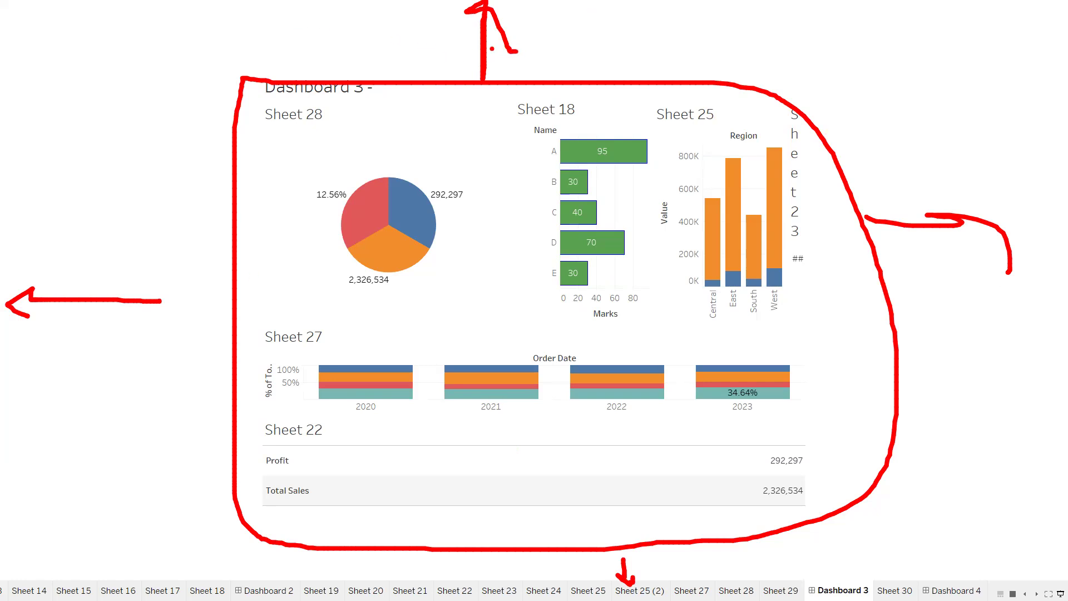
key(Escape)
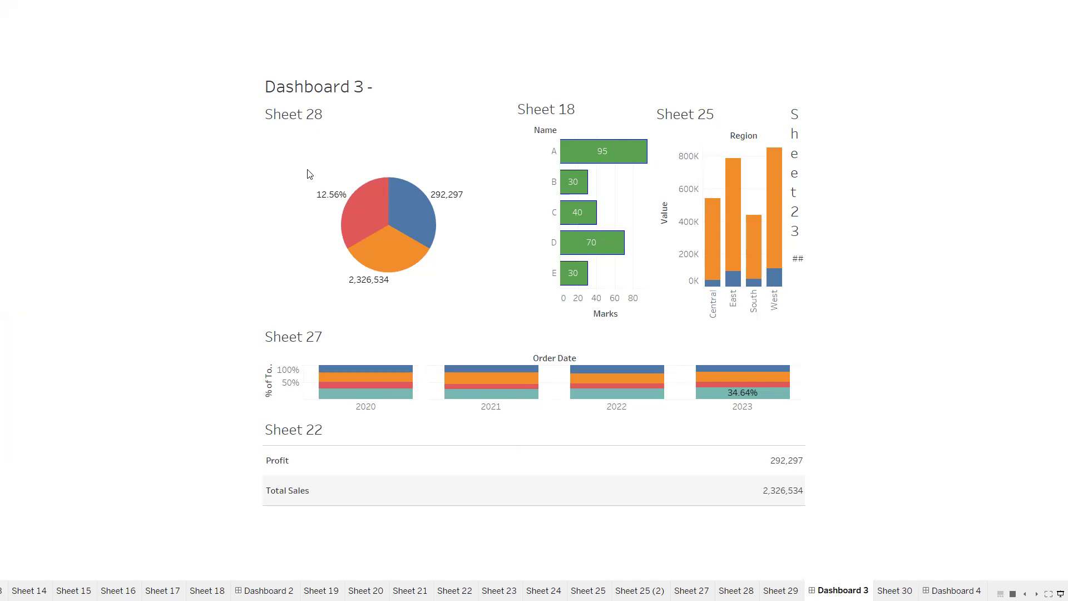
Step: Draw freehand arrows toward the empty space on all four sides of the presented dashboard, and clear them
key(ctrl+2)
mouse_move(222, 243)
mouse_down()
mouse_move(39, 269)
mouse_move(81, 303)
mouse_up()
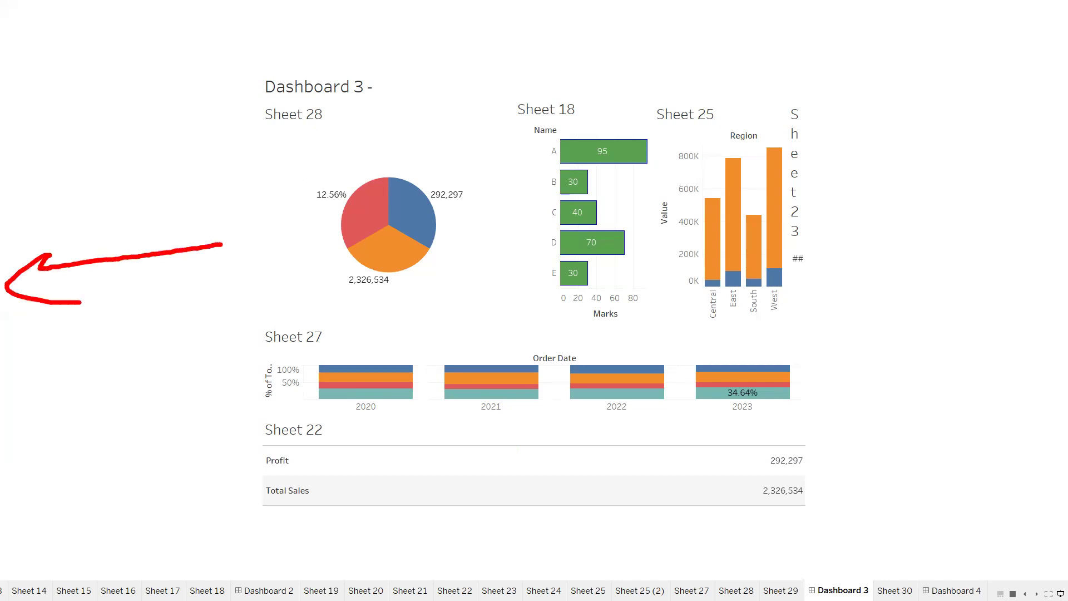
mouse_move(517, 67)
mouse_down()
mouse_move(512, 23)
mouse_move(579, 44)
mouse_up()
mouse_move(829, 165)
mouse_down()
mouse_move(728, 196)
mouse_move(923, 245)
mouse_up()
drag(634, 541, 673, 543)
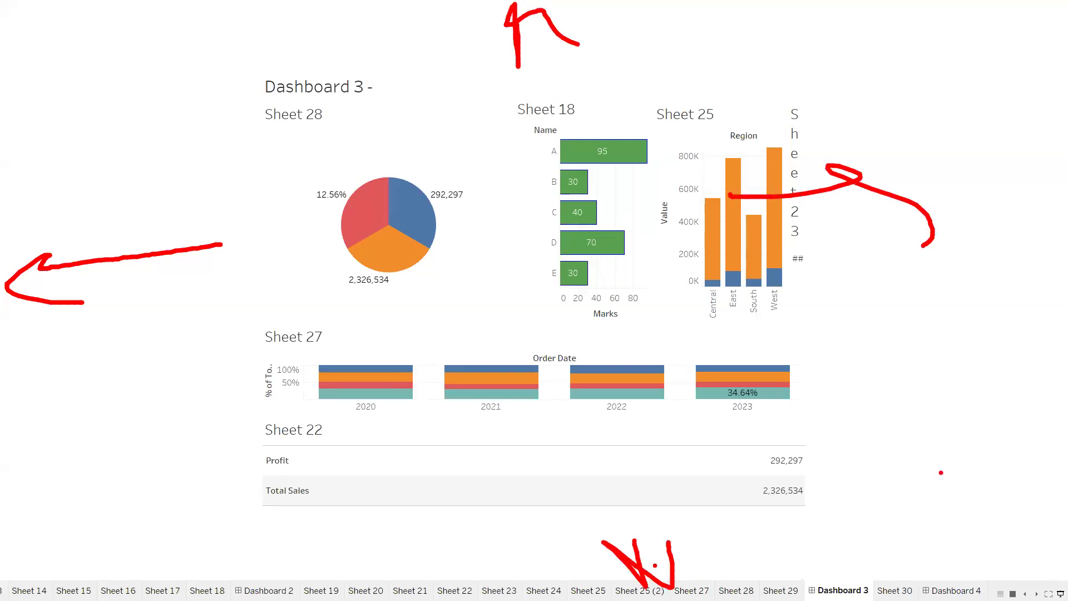
key(Escape)
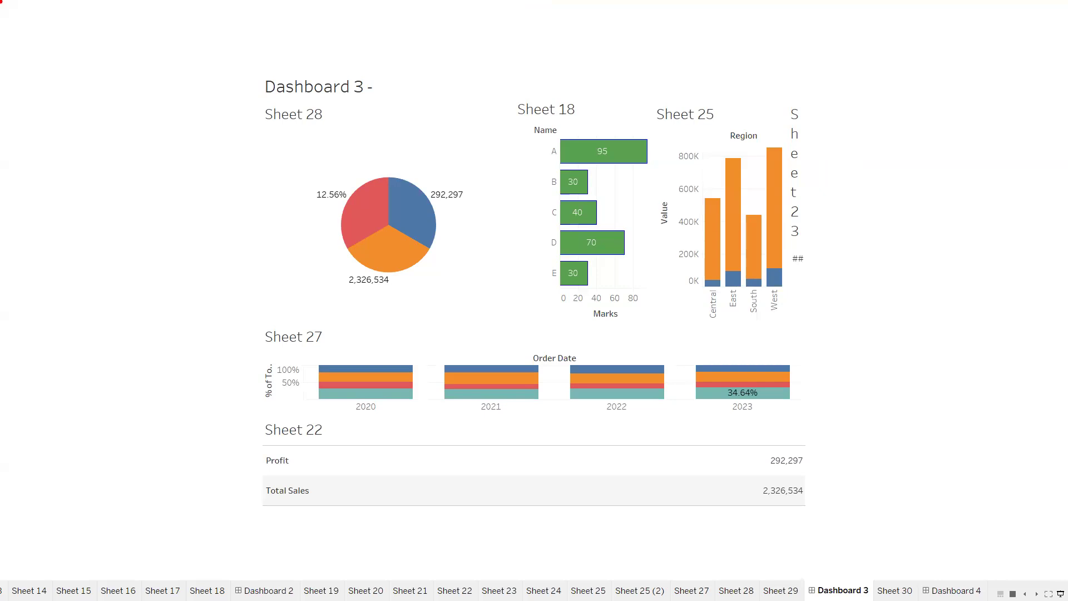
Step: Circle the presented Sheet 18 chart freehand, clear the mark and exit presentation mode
mouse_move(508, 103)
mouse_down()
mouse_move(525, 261)
mouse_move(614, 336)
mouse_move(662, 255)
mouse_move(658, 133)
mouse_move(548, 83)
mouse_move(510, 100)
mouse_up()
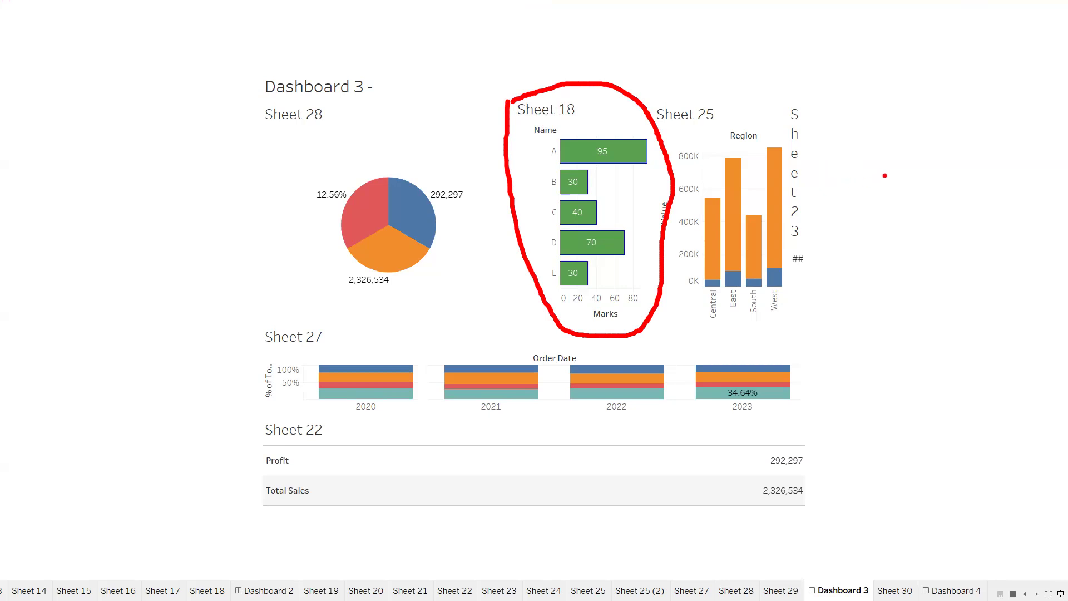
key(Escape)
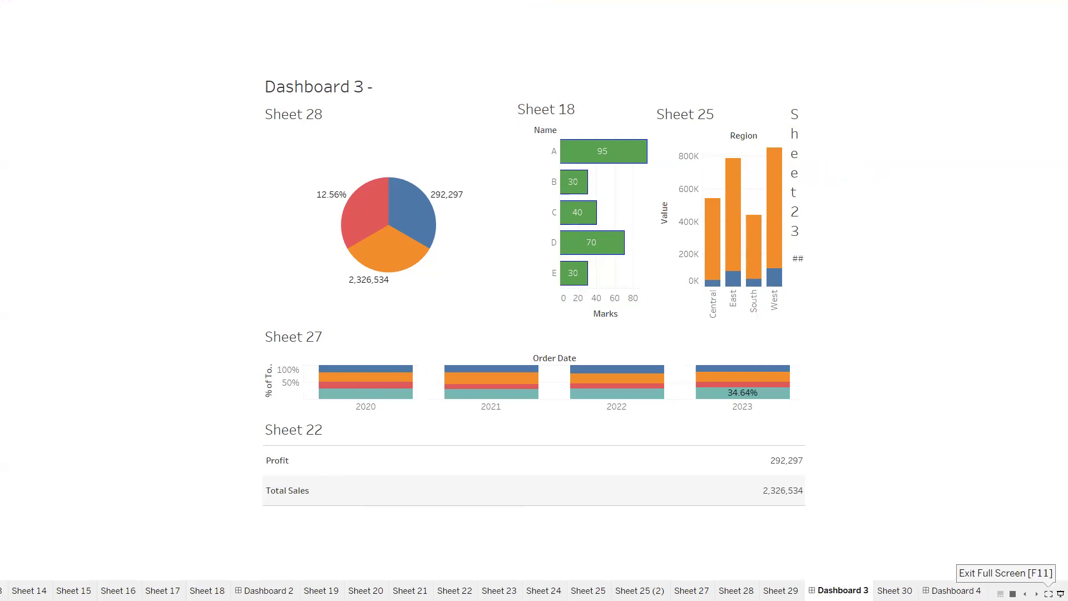
key(Escape)
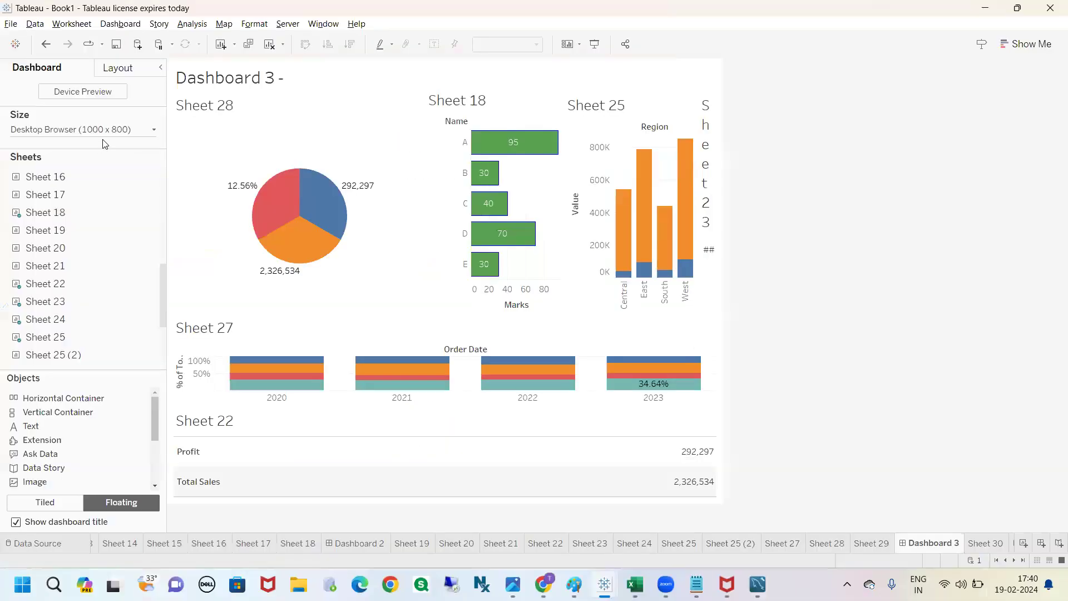
Step: Change the dashboard size from a fixed size to Automatic
click(134, 130)
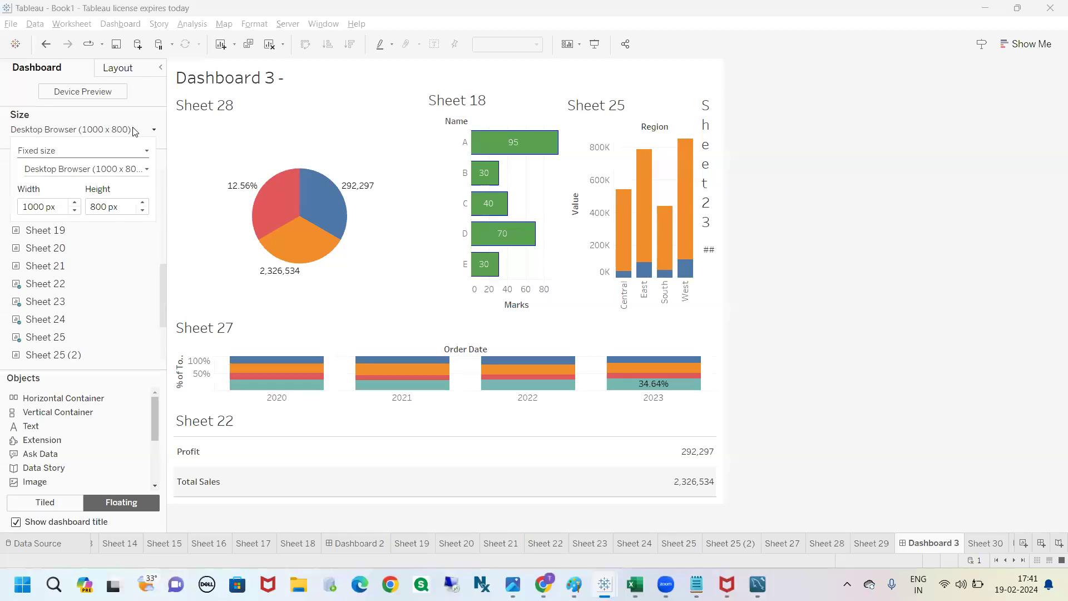
click(147, 156)
click(64, 175)
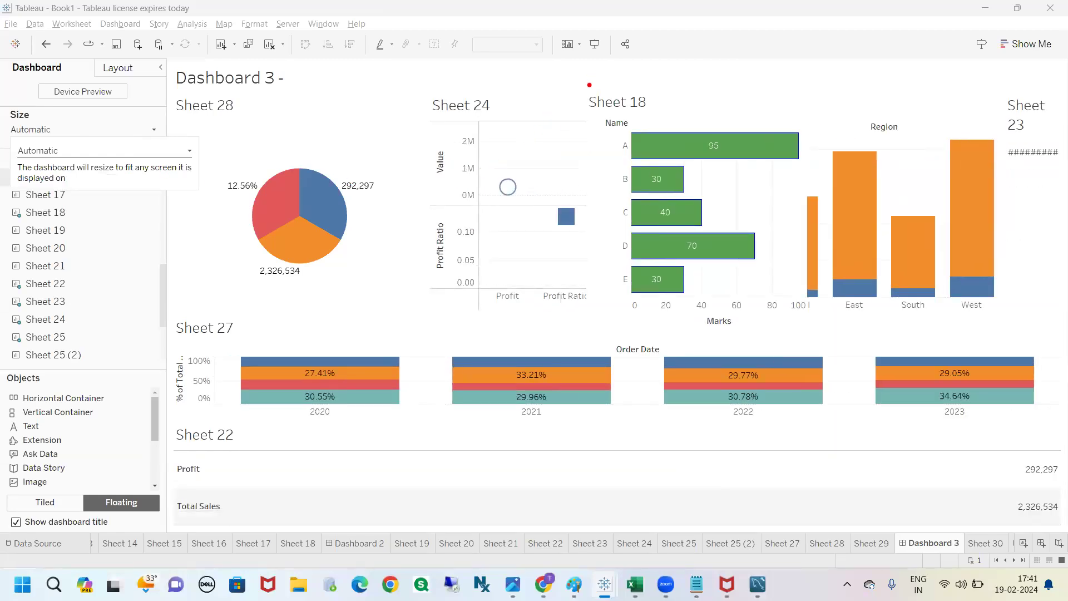
Step: Circle the Sheet 18 and Sheet 24 charts freehand to compare their positions, clear the marks and select Sheet 28
mouse_move(590, 86)
mouse_down()
mouse_move(612, 257)
mouse_move(748, 321)
mouse_move(800, 163)
mouse_move(710, 103)
mouse_move(590, 87)
mouse_up()
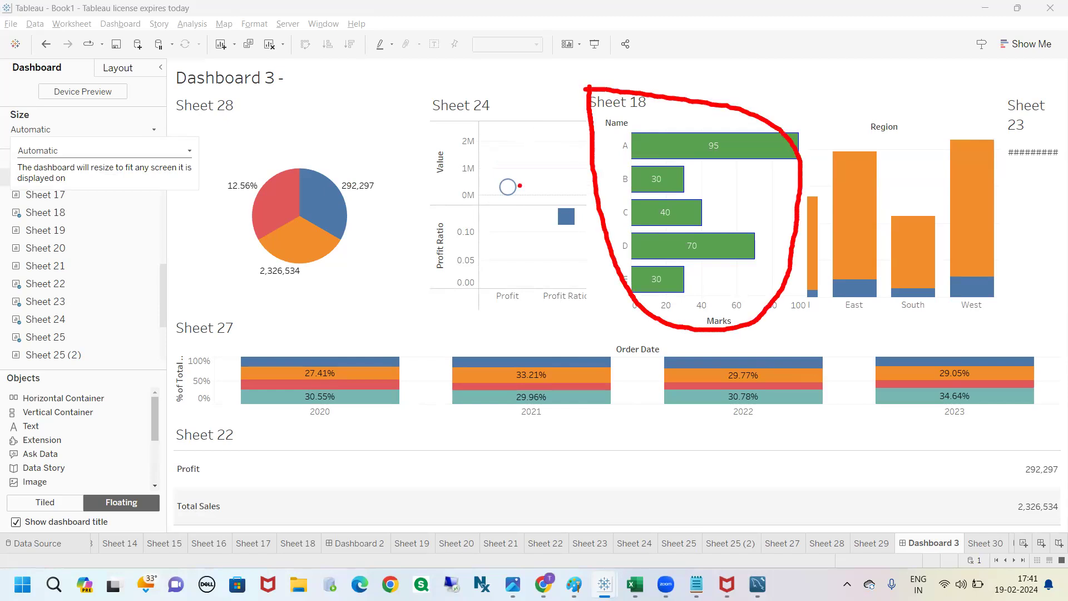
mouse_move(439, 94)
mouse_down()
mouse_move(411, 149)
mouse_move(591, 239)
mouse_move(438, 95)
mouse_up()
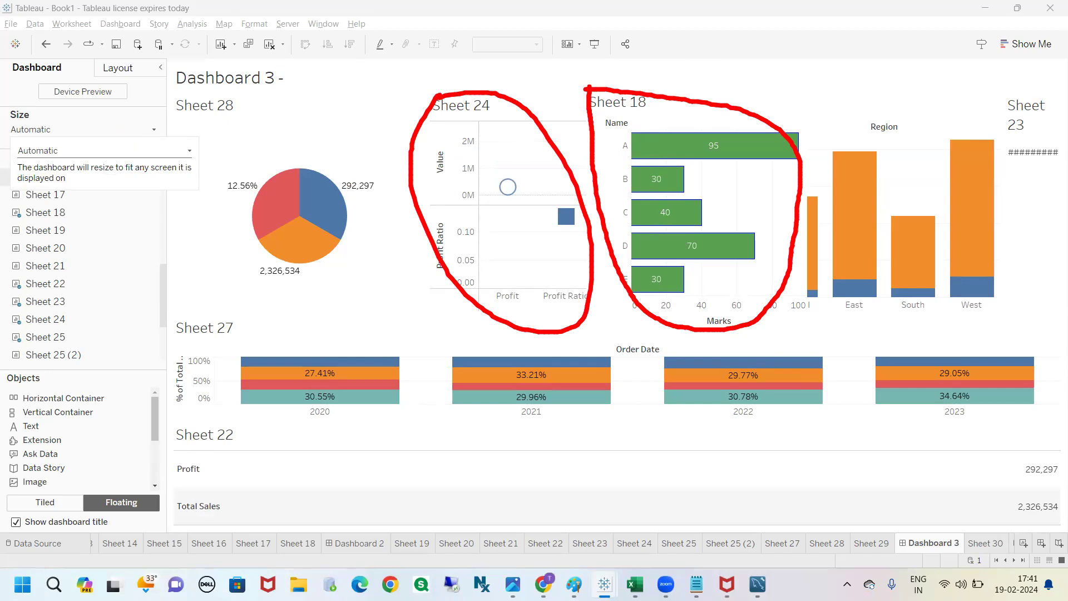
key(Escape)
click(229, 153)
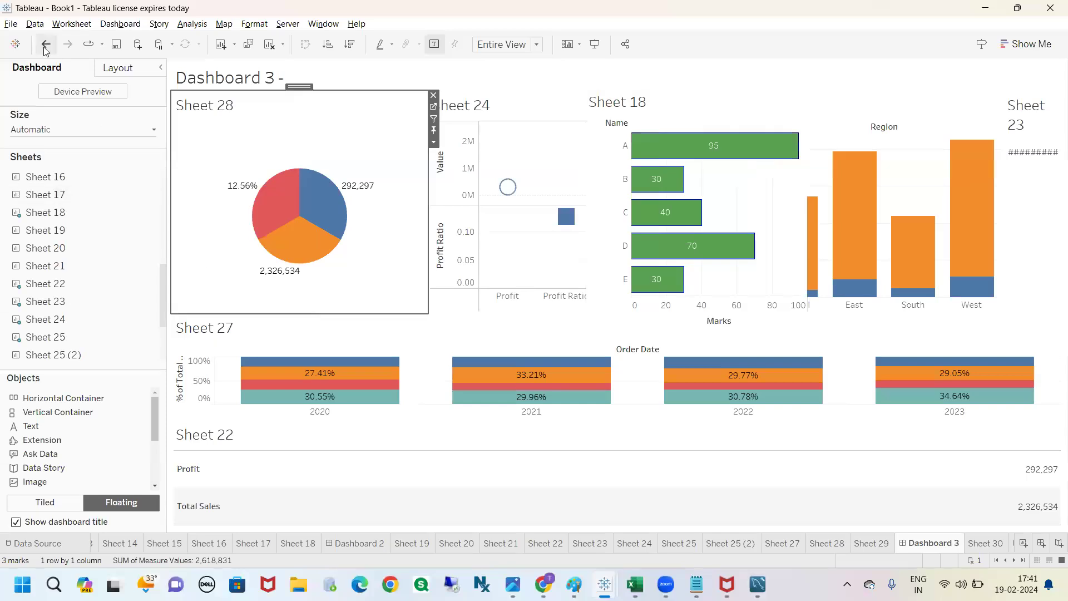
Step: View the automatically sized dashboard in presentation mode, circle and clear Sheet 18 and Sheet 24, and exit the mode
click(594, 43)
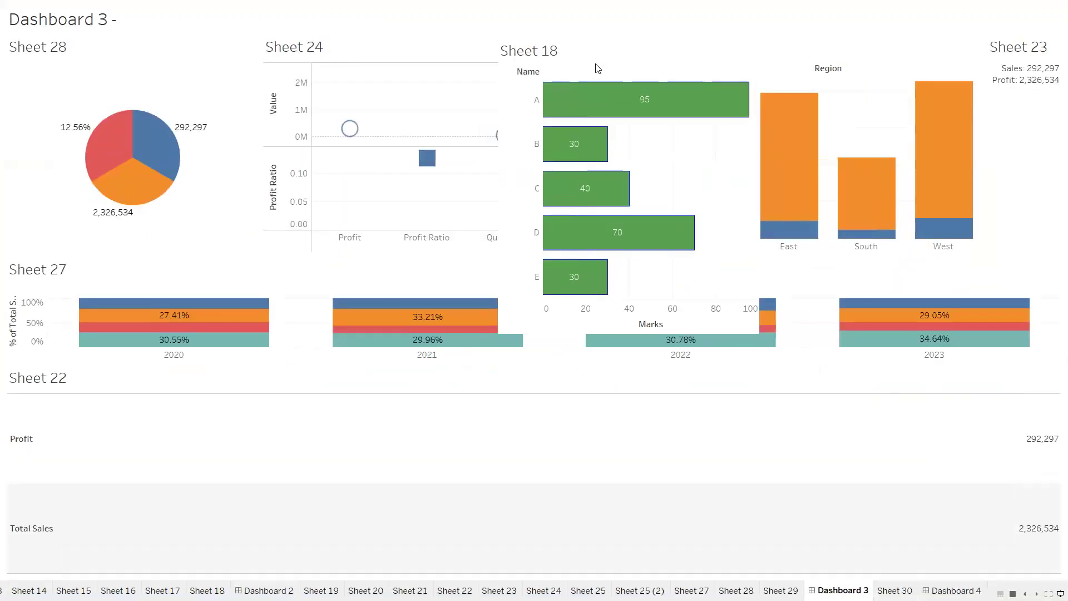
mouse_move(526, 34)
mouse_down()
mouse_move(503, 97)
mouse_move(680, 276)
mouse_move(525, 40)
mouse_up()
mouse_move(288, 29)
mouse_down()
mouse_move(334, 248)
mouse_move(225, 40)
mouse_up()
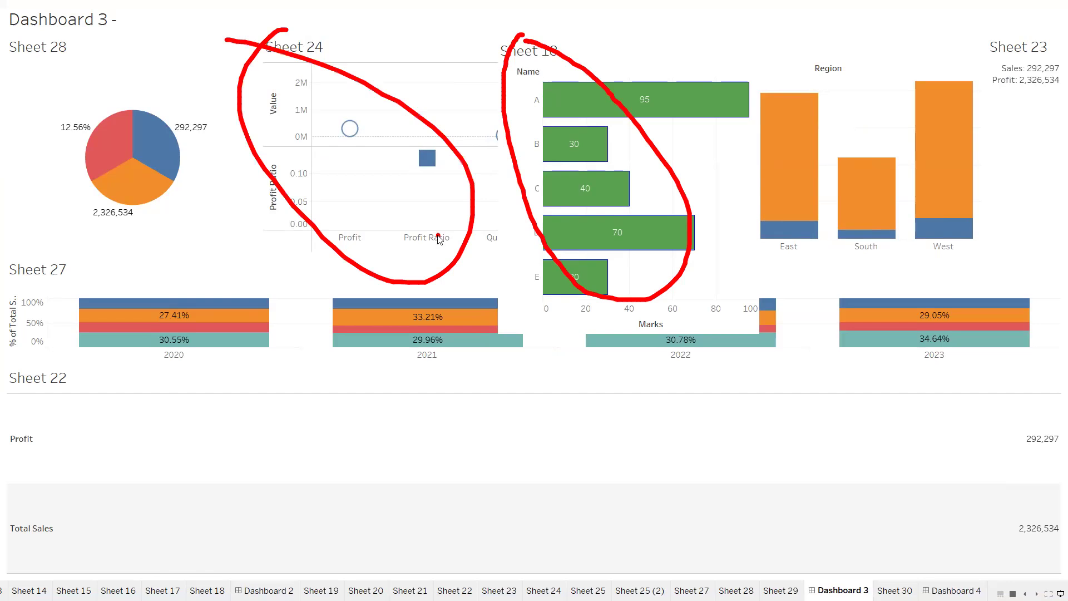
key(Escape)
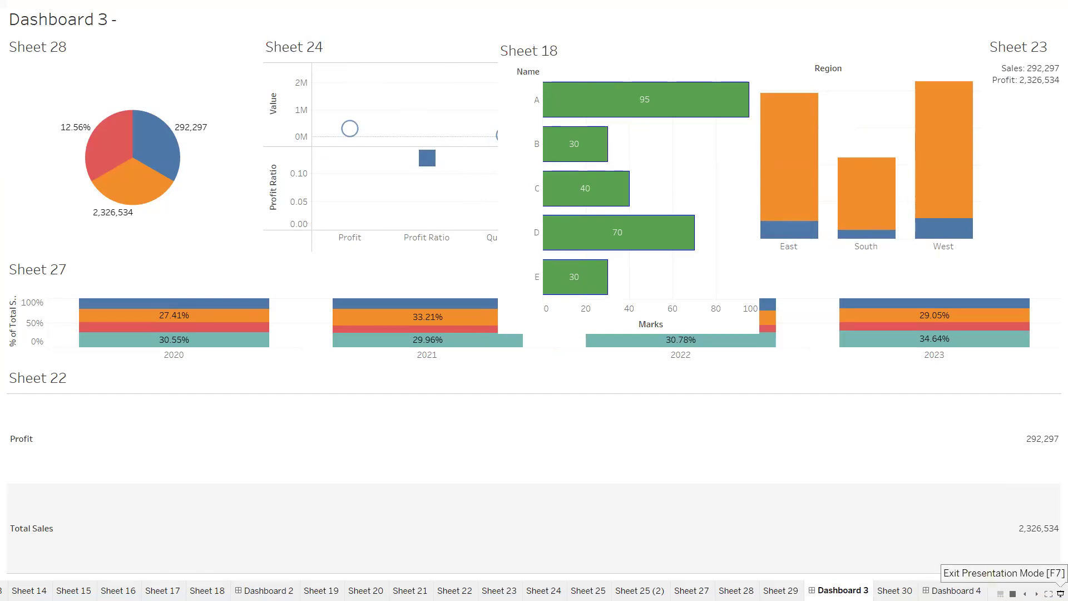
click(1060, 593)
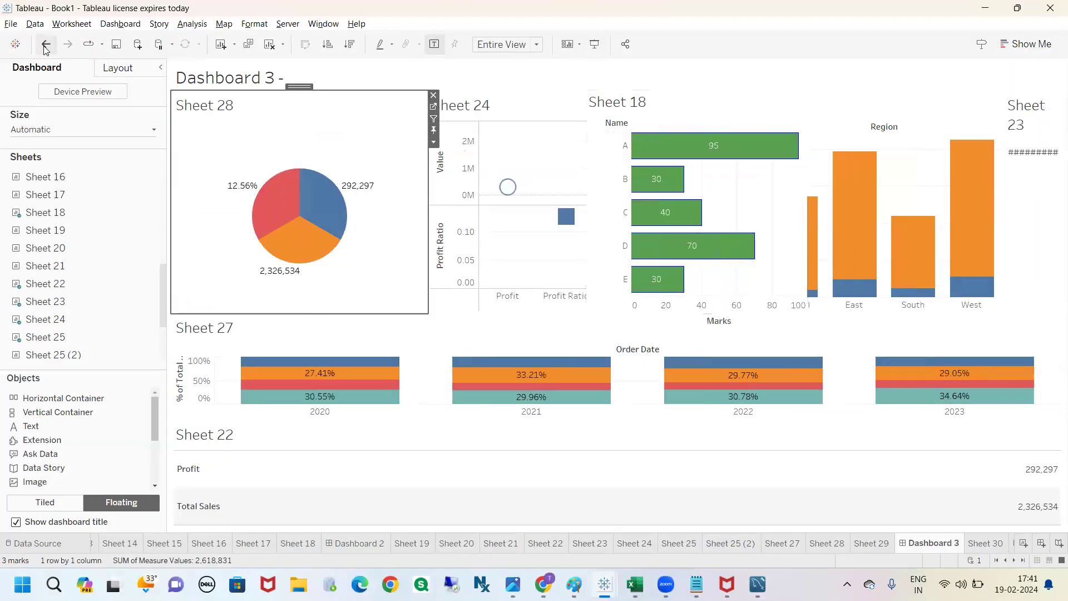
Step: Undo the change to Automatic dashboard sizing and open the fixed size settings
click(45, 45)
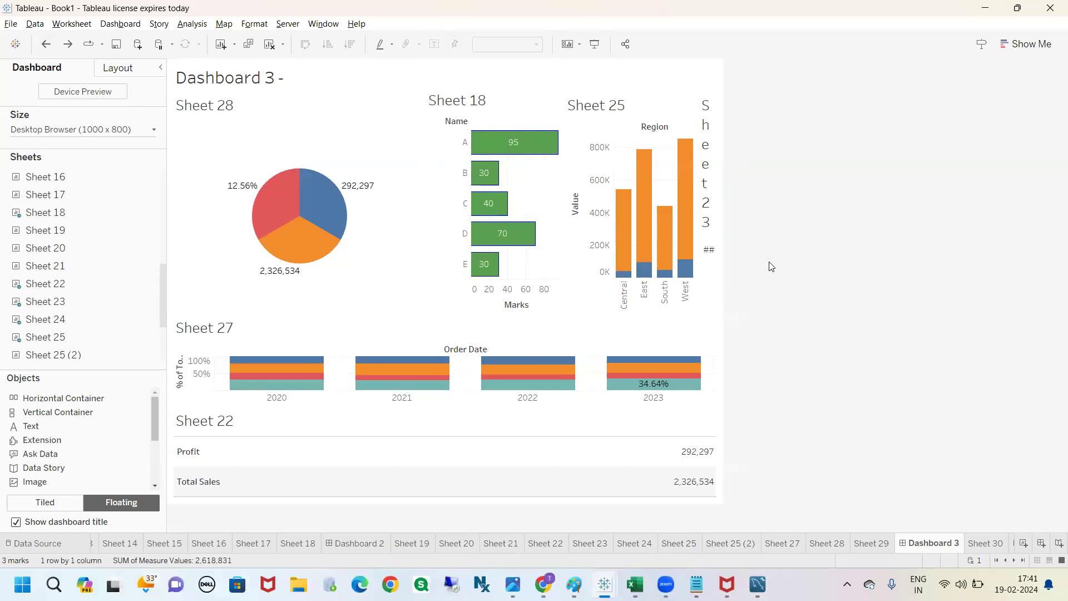
click(113, 134)
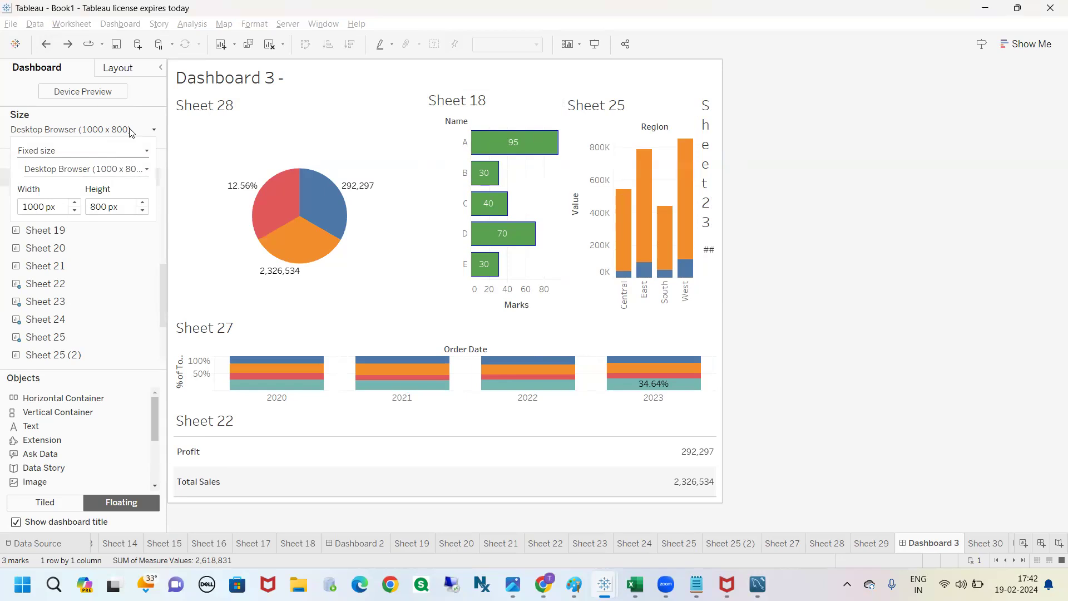
click(129, 133)
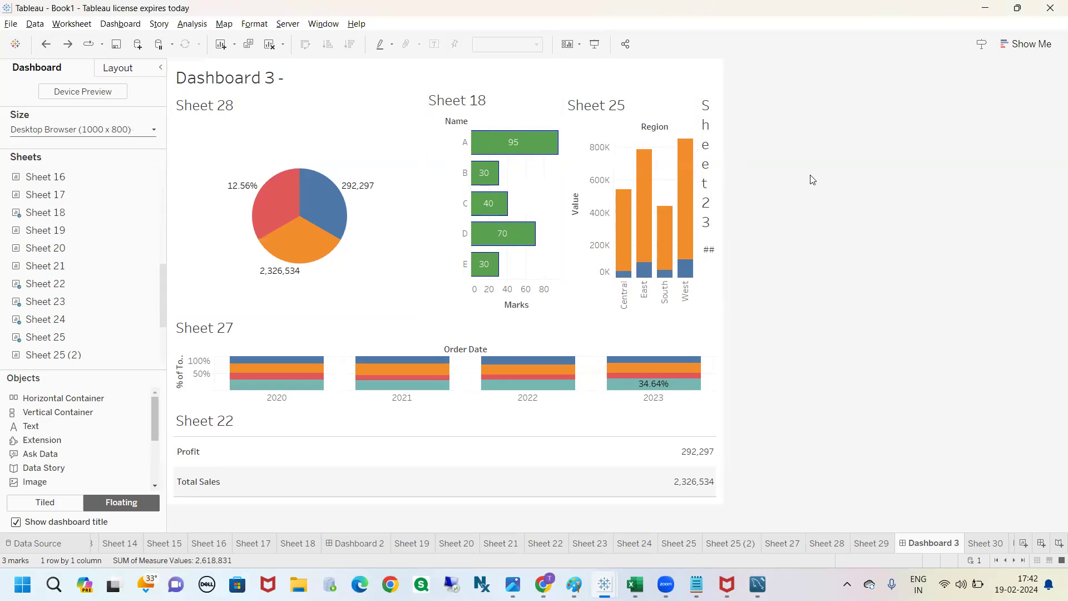
click(140, 134)
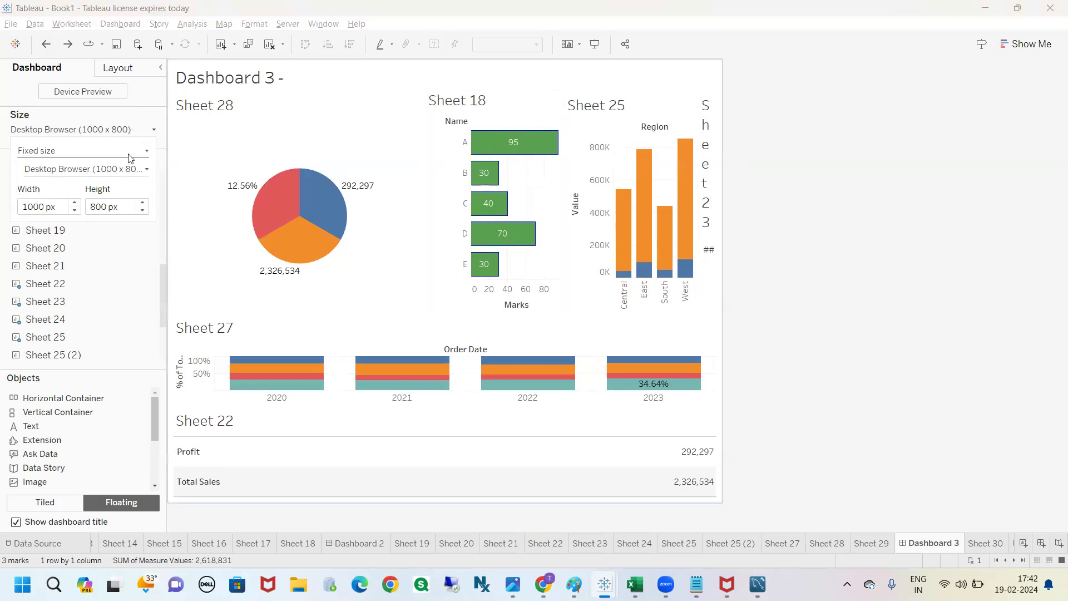
Step: Change the dashboard size type from fixed to Range
click(61, 157)
click(60, 157)
click(60, 155)
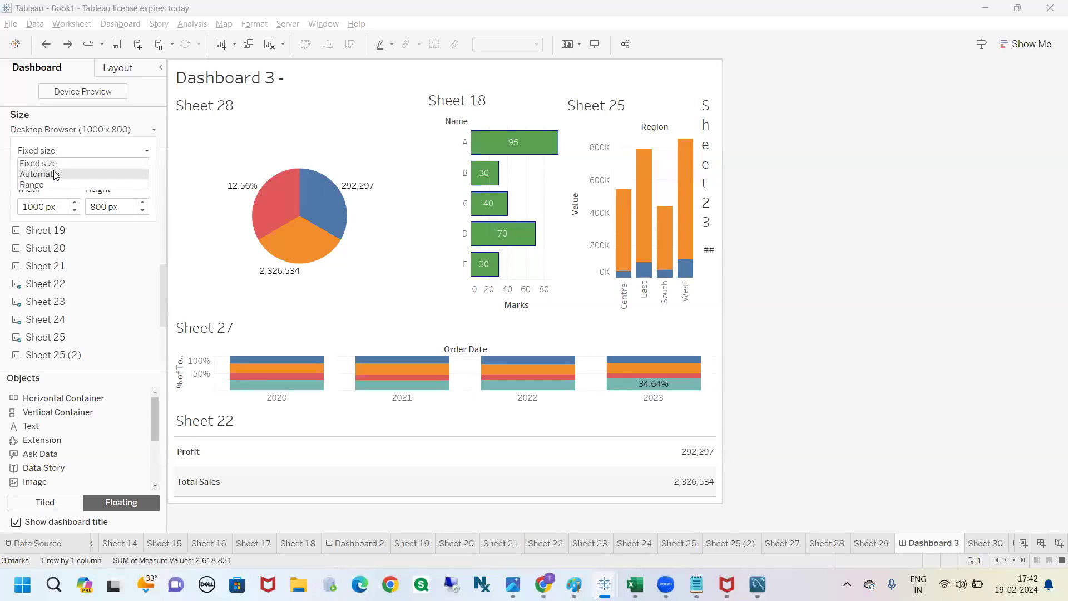
click(49, 184)
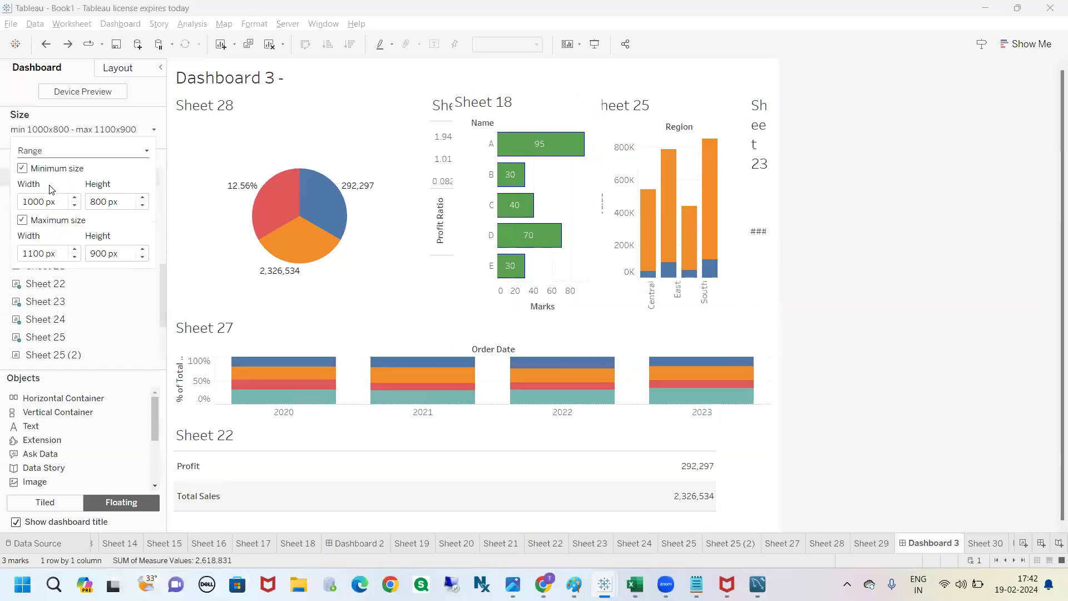
click(954, 229)
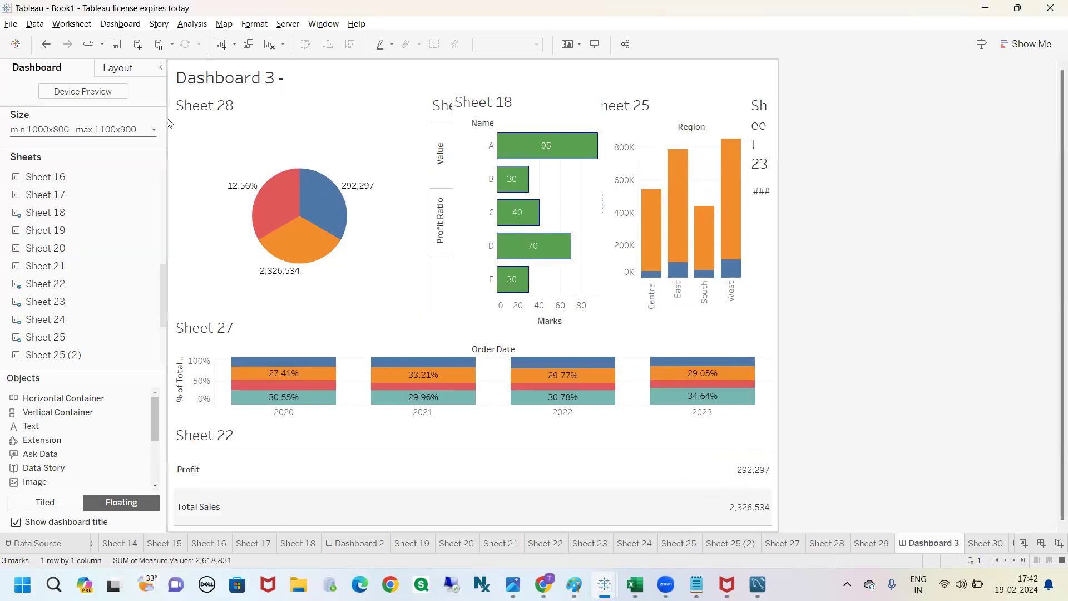
Step: Examine the minimum and maximum width and height settings of the dashboard's size range
click(155, 130)
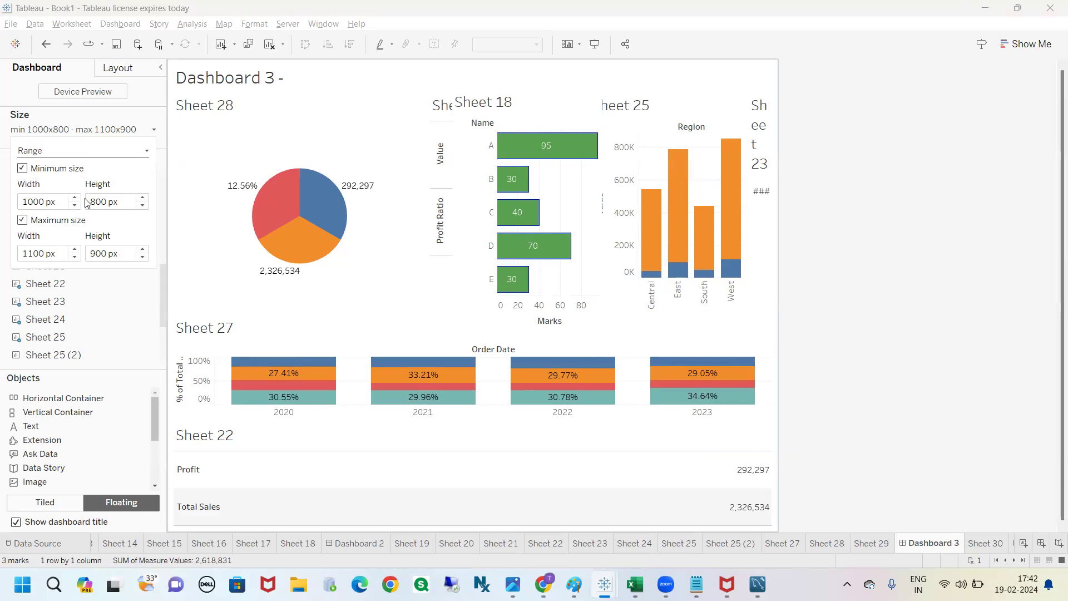
click(22, 218)
click(22, 219)
drag(44, 202, 22, 202)
drag(104, 203, 89, 203)
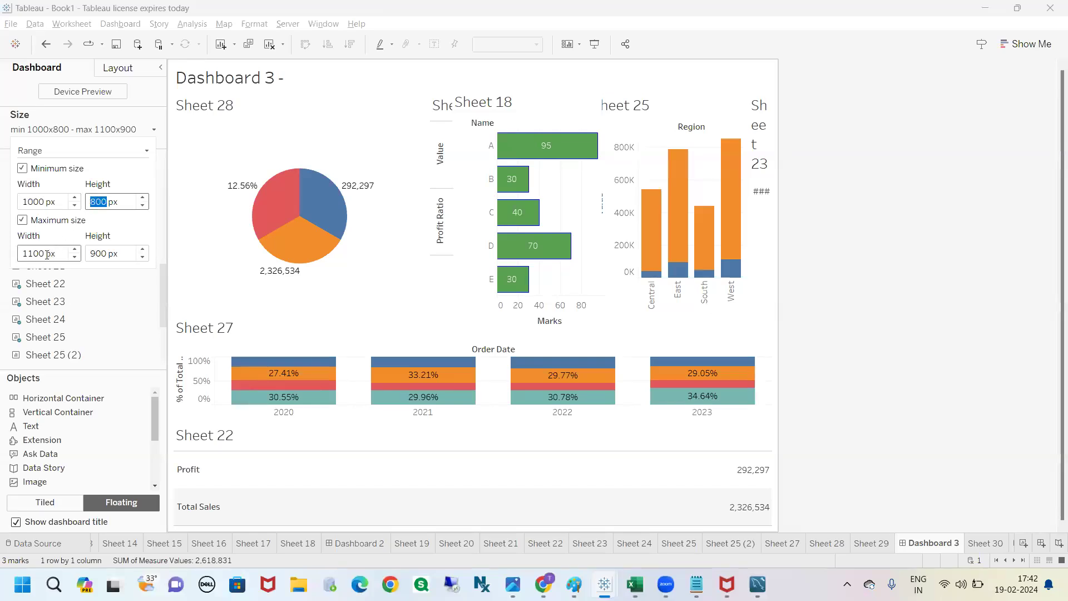
drag(43, 254, 23, 255)
click(107, 254)
drag(107, 254, 86, 257)
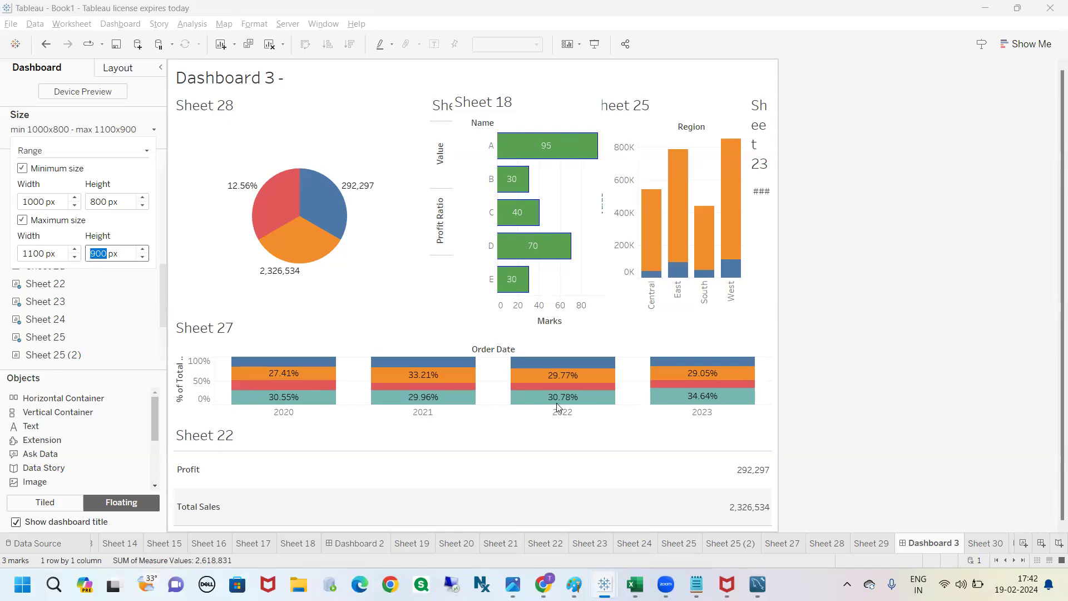
Step: Remove the maximum size limit, inspect the minimum width and height, and undo the removal
click(22, 221)
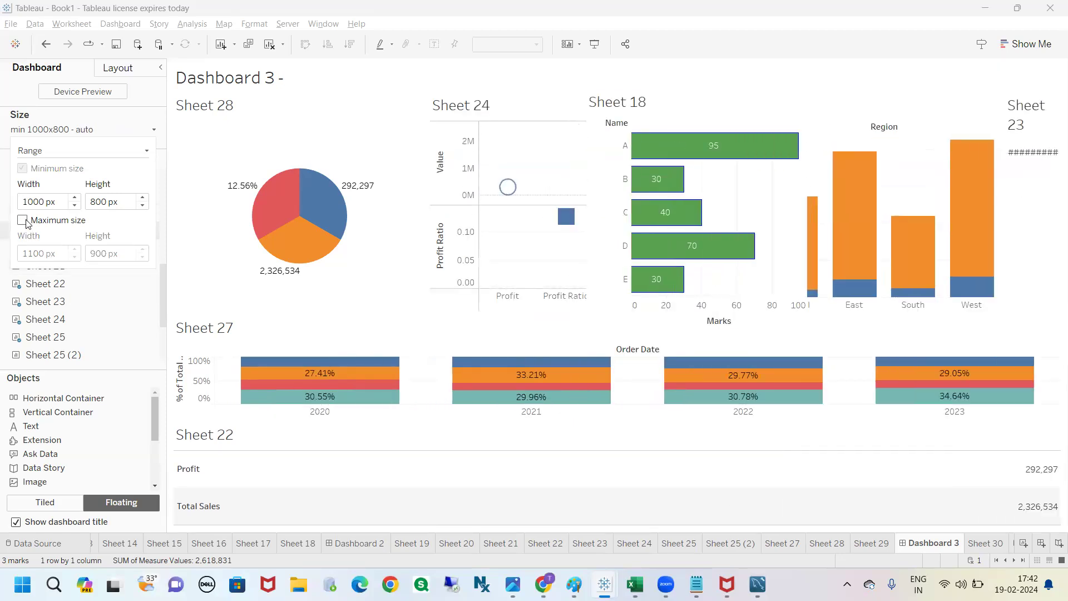
double_click(33, 202)
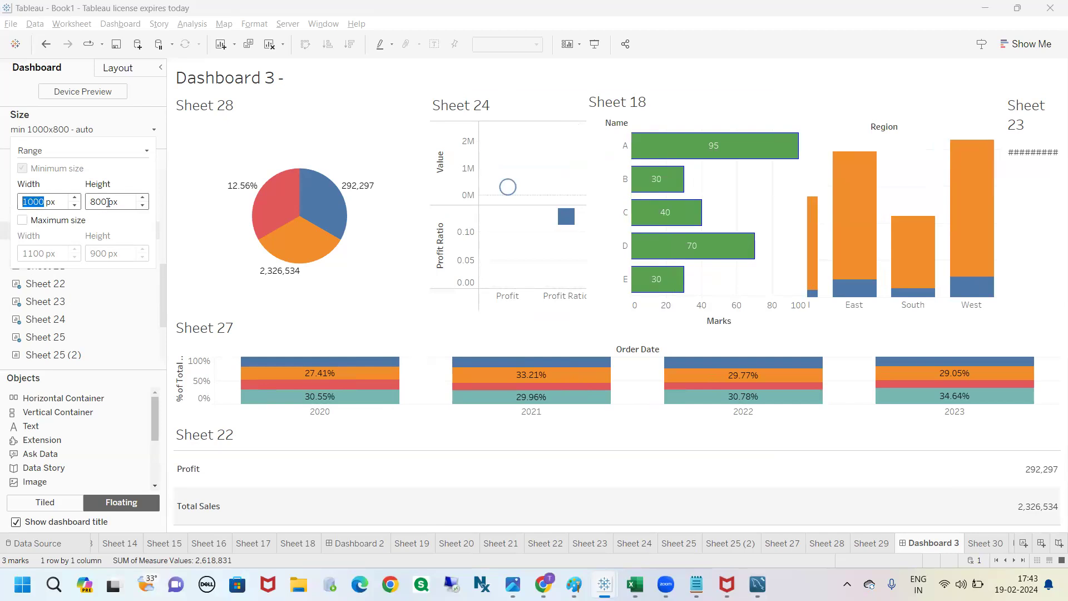
drag(108, 203, 90, 202)
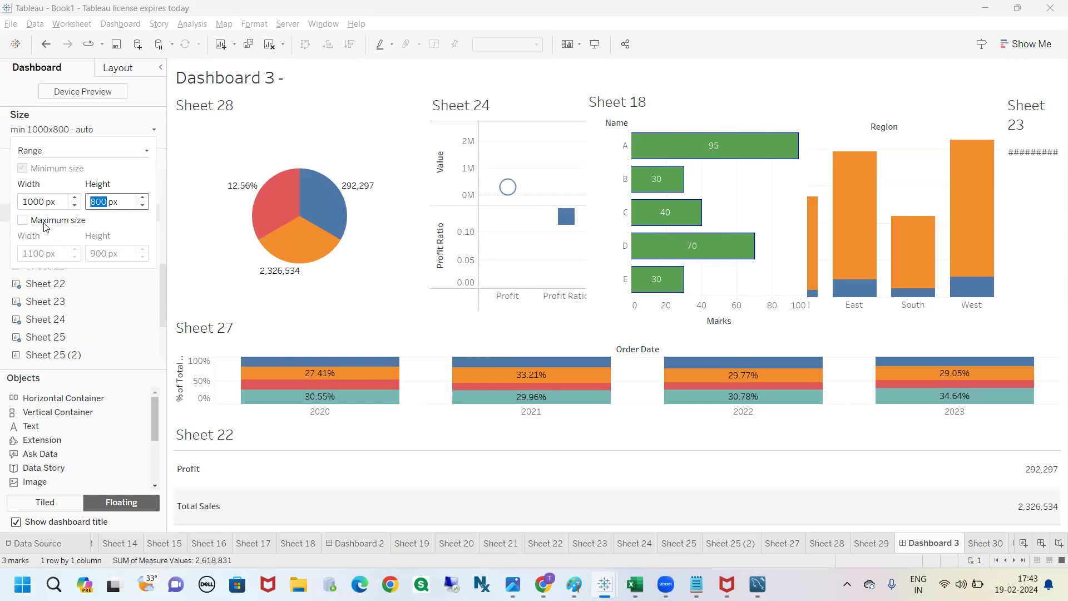
double_click(43, 201)
drag(43, 202, 7, 203)
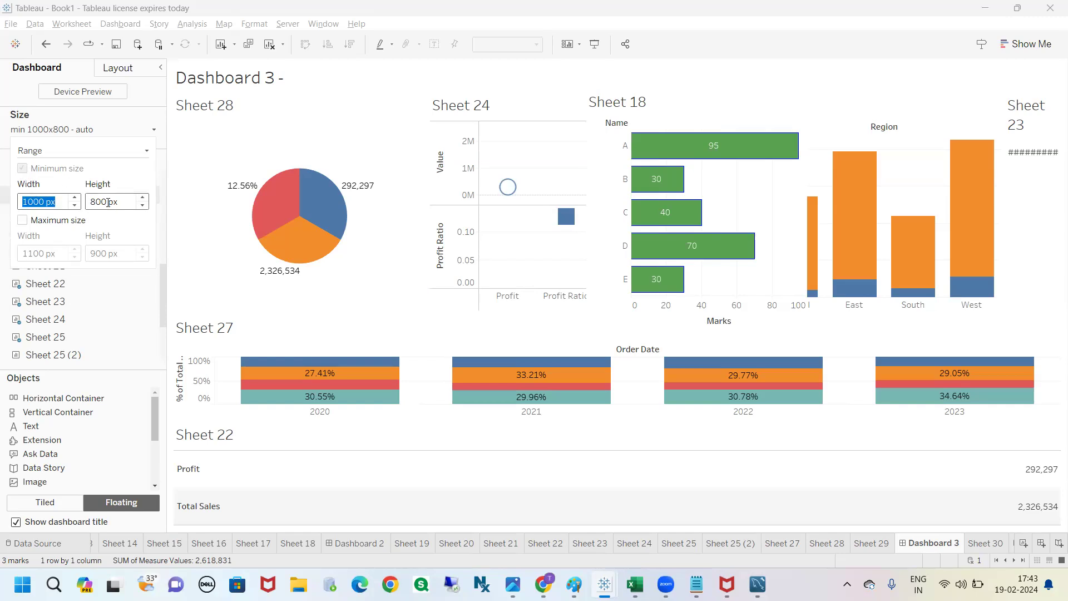
click(102, 115)
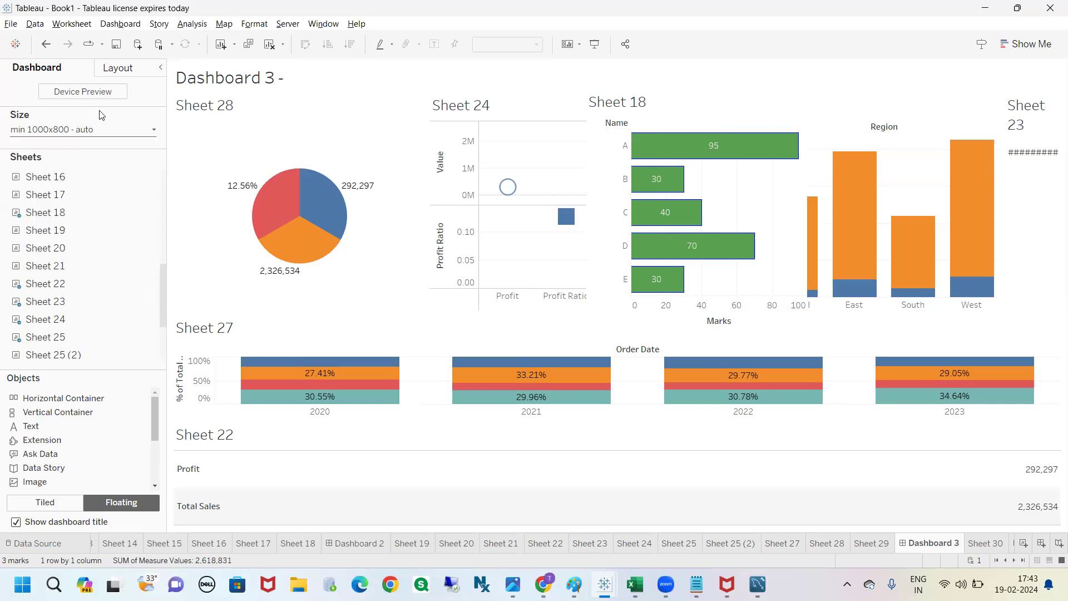
click(45, 44)
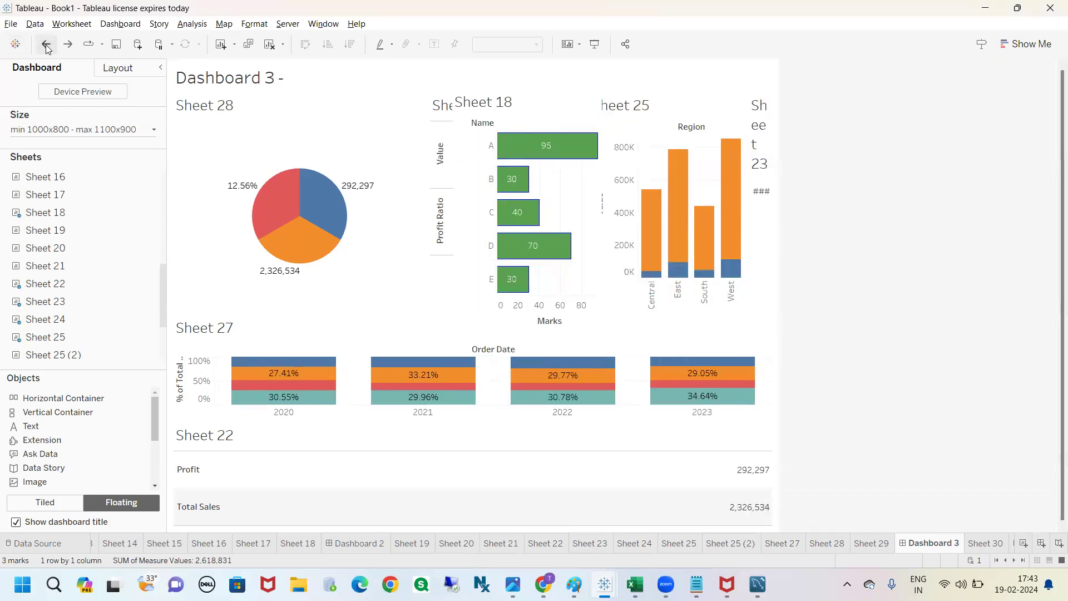
Step: Set the dashboard back to a fixed size of Desktop Browser (1000 x 800)
click(95, 129)
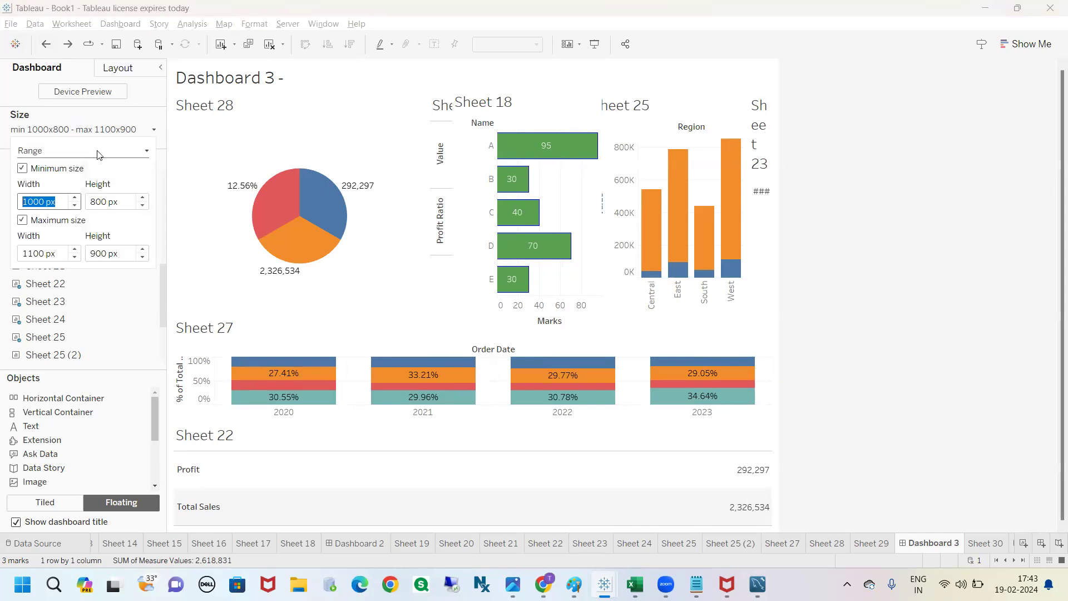
click(99, 153)
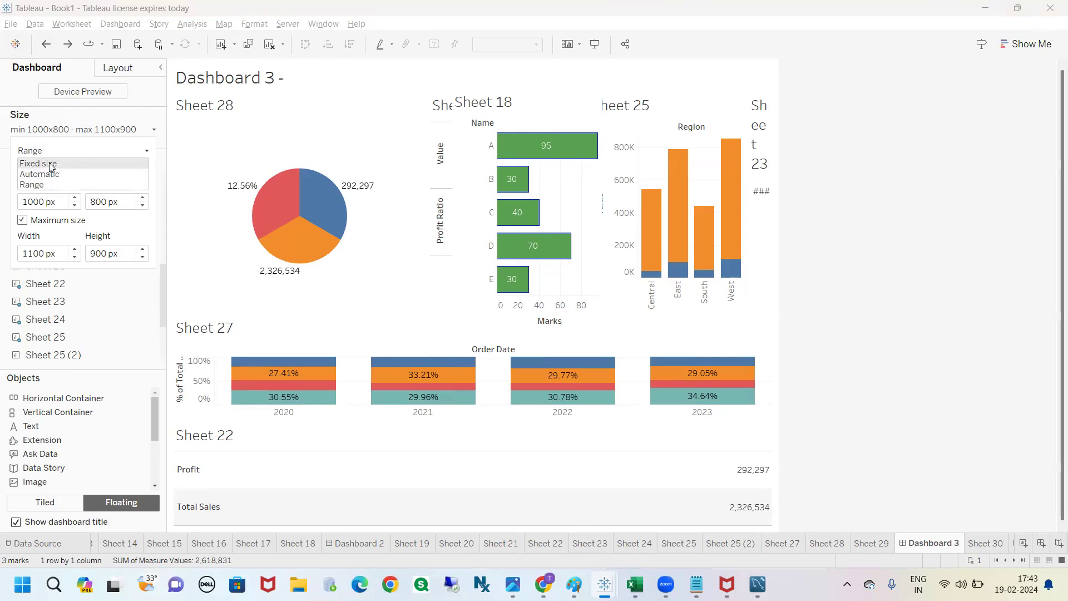
click(39, 163)
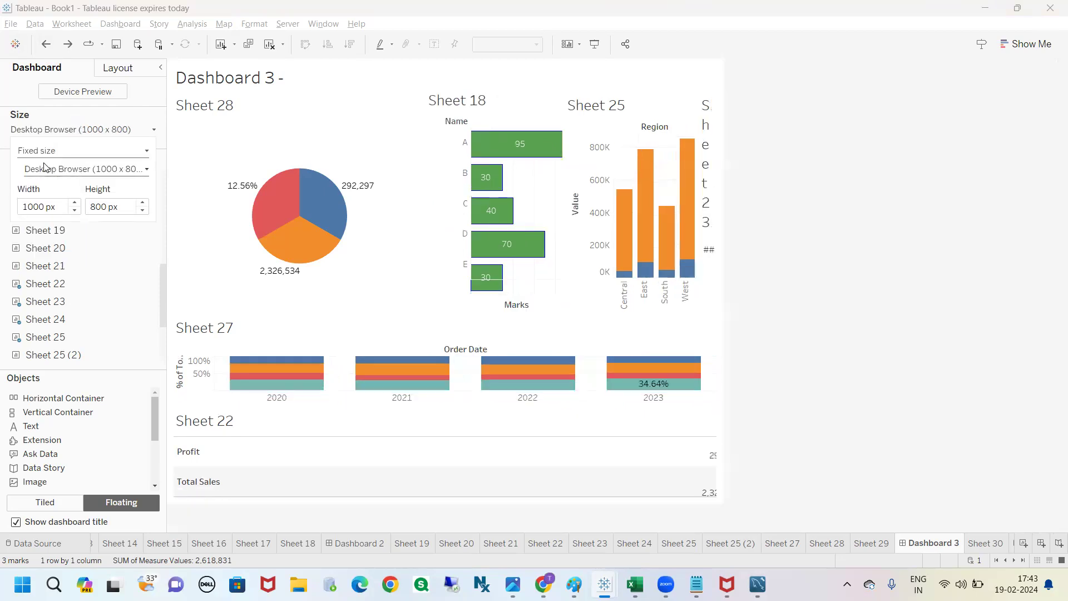
click(815, 233)
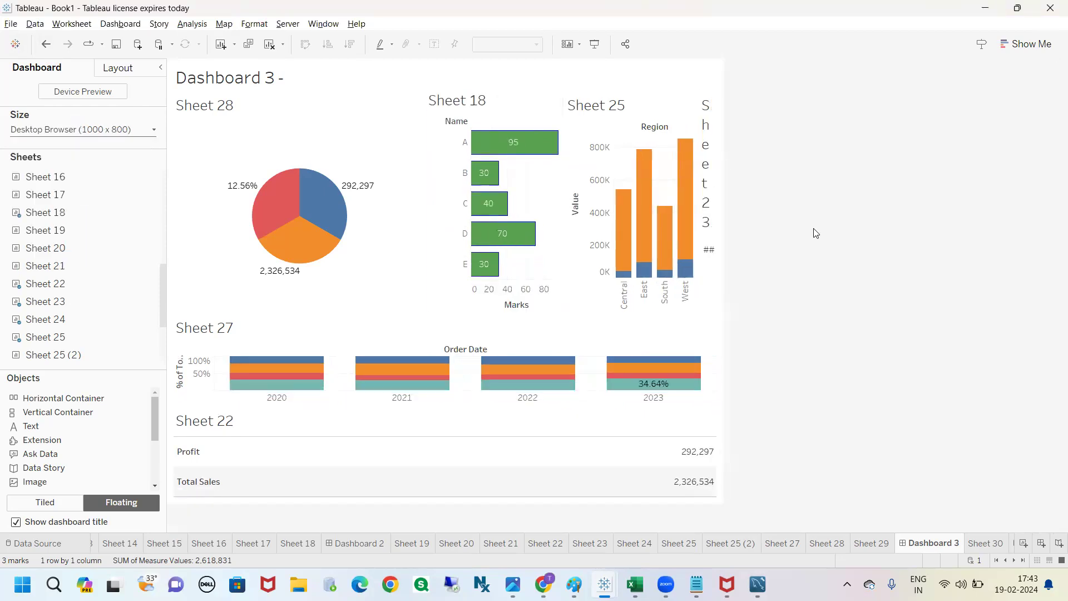
Step: Switch the dashboard size to Range and turn its maximum size limit off and back on
click(113, 131)
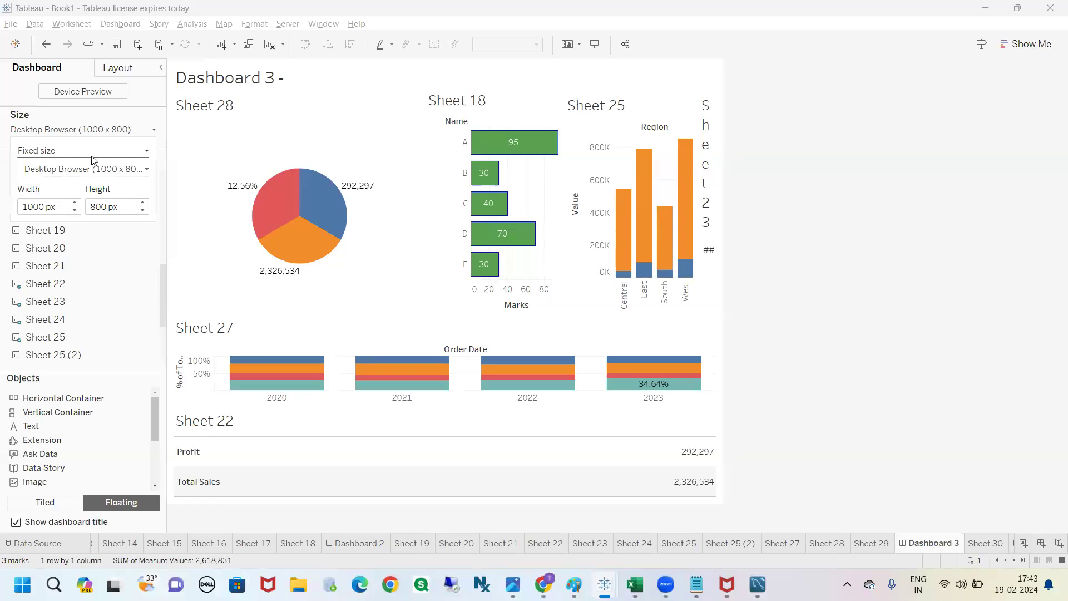
click(103, 153)
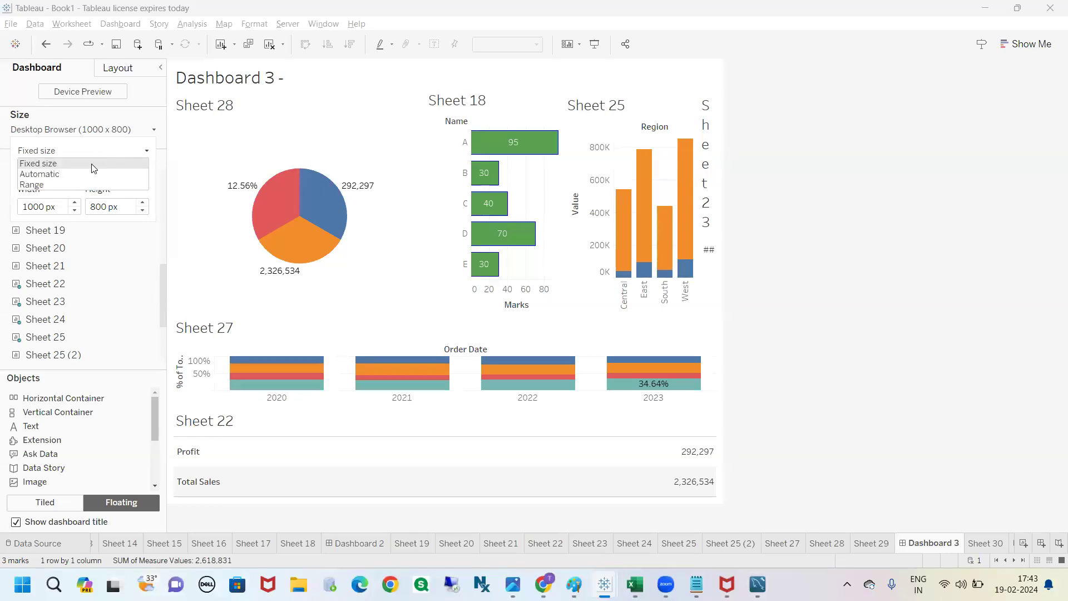
click(57, 185)
drag(41, 199, 22, 200)
click(108, 202)
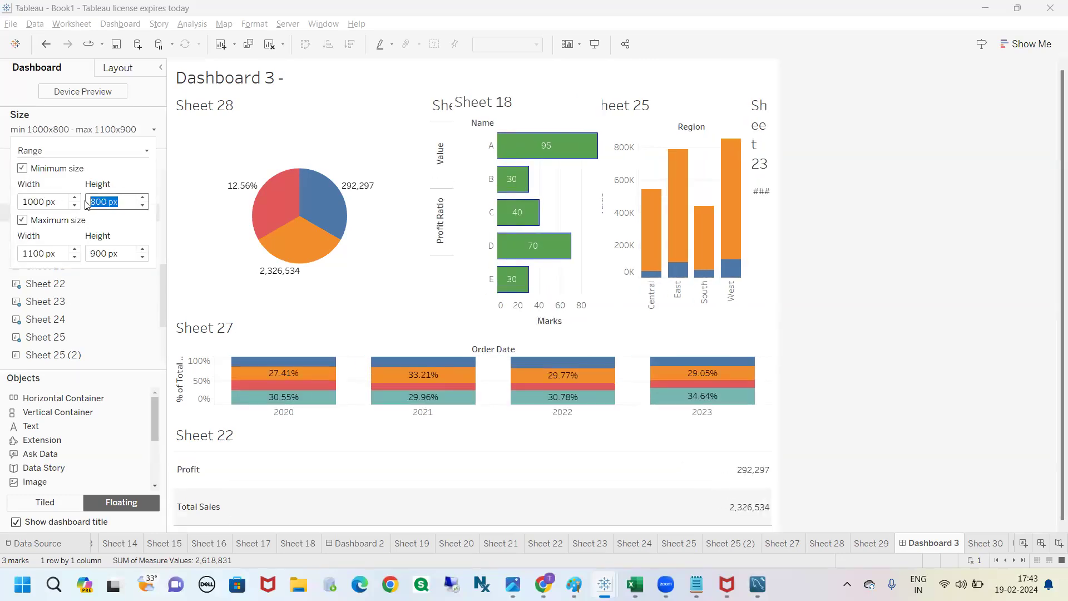
click(22, 221)
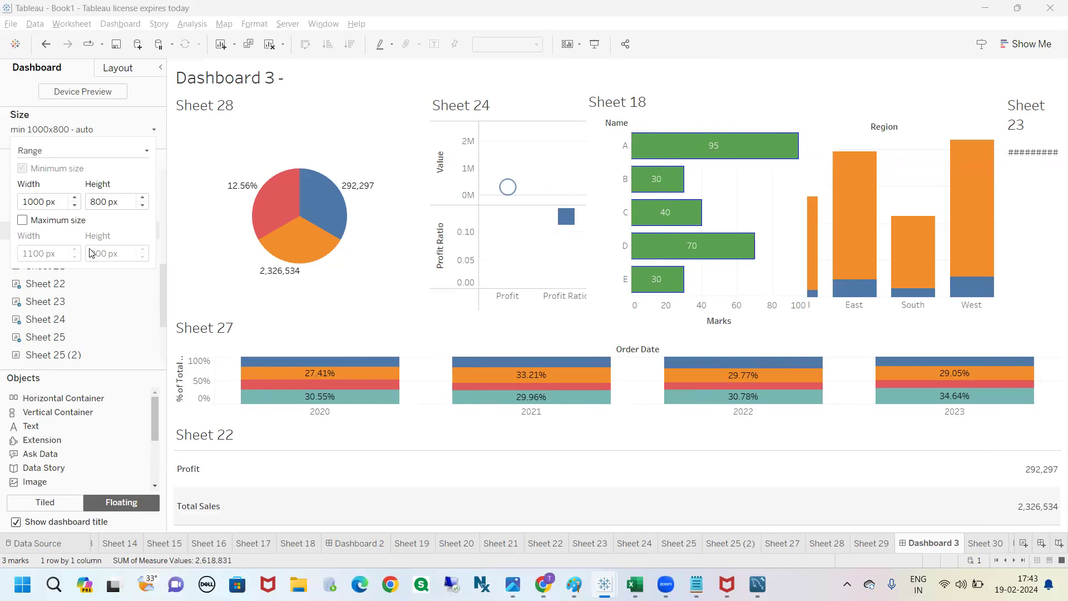
click(22, 220)
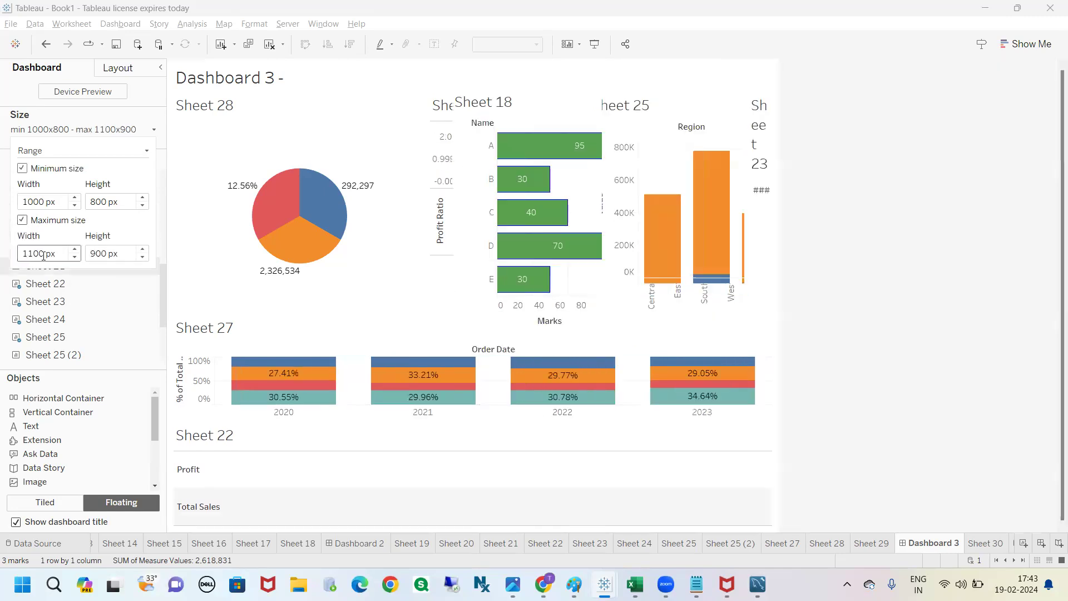
Step: Set the maximum width of the dashboard's size range to 3000 px
double_click(20, 254)
text(3000)
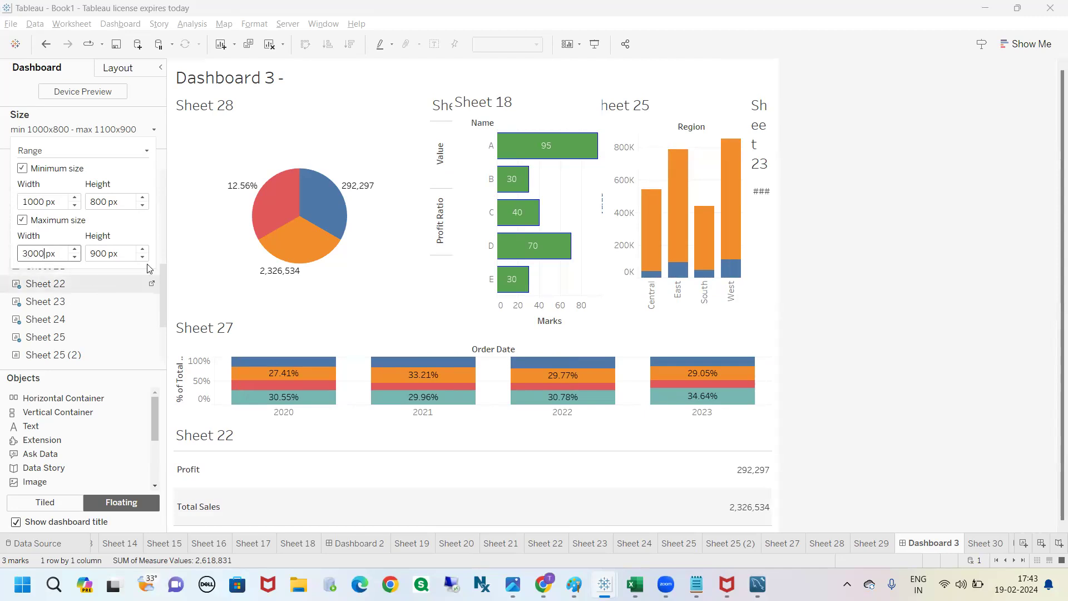
click(859, 232)
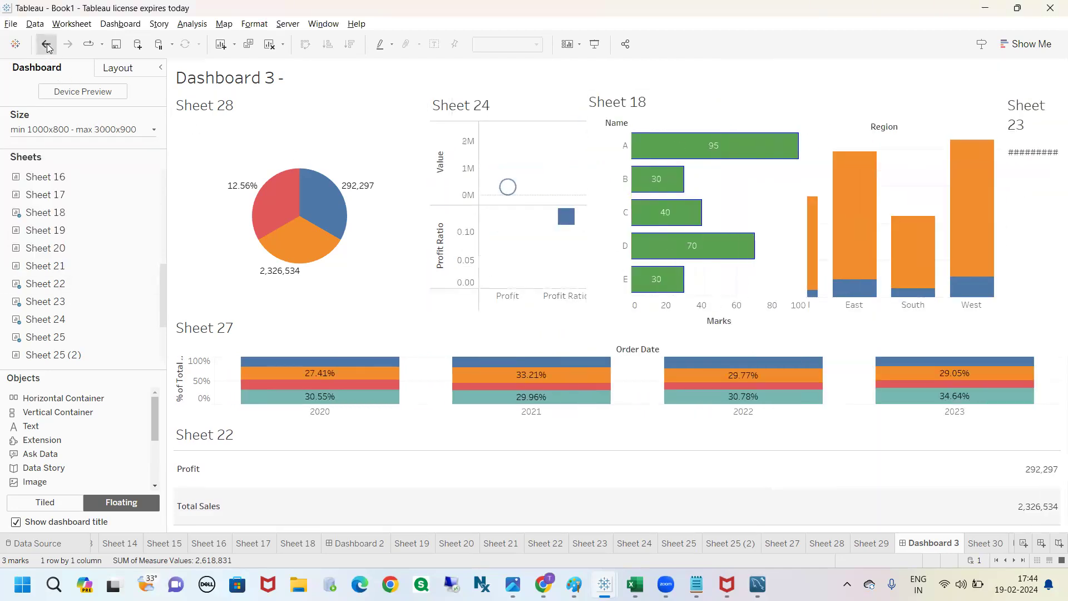
Step: Undo the range size changes back to the fixed Desktop Browser (1000 x 800) size
click(47, 45)
click(47, 44)
click(47, 45)
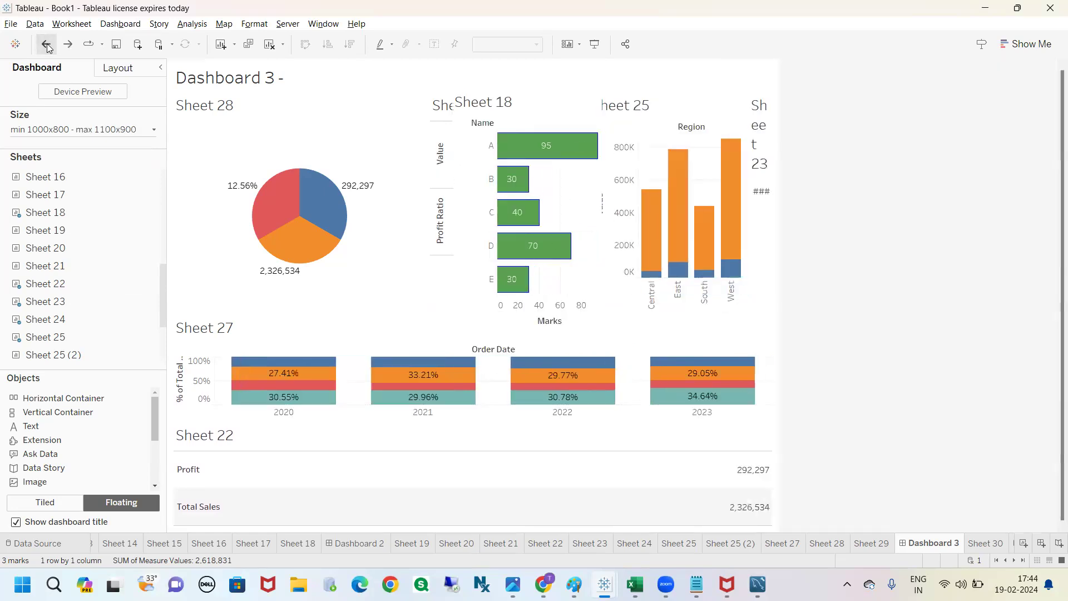
click(46, 45)
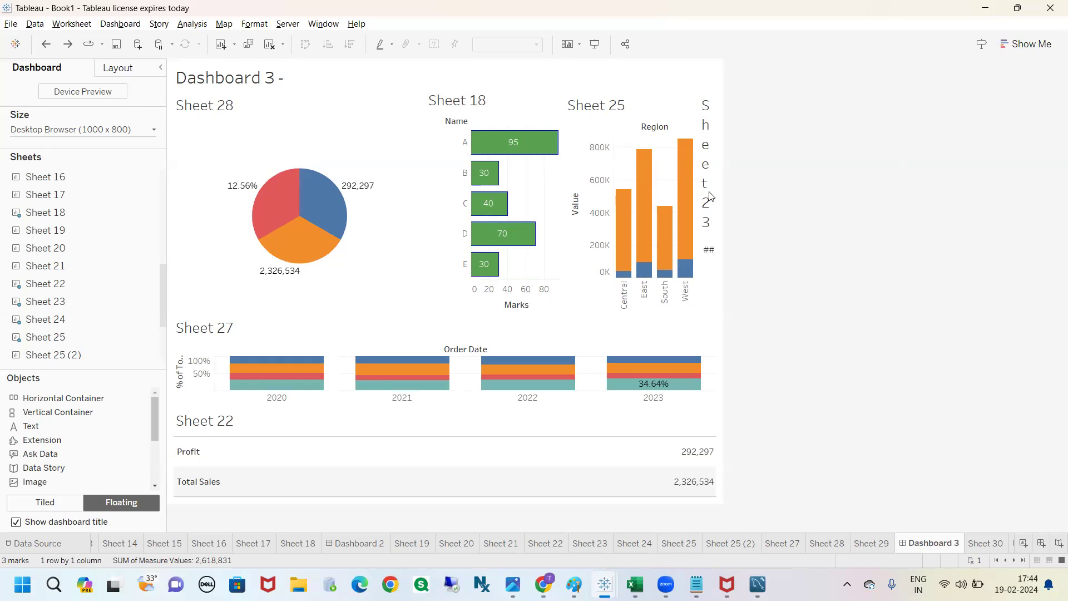
Step: Review the Fixed size, Automatic and Range options for the dashboard and close the list without changing it
click(128, 130)
click(99, 155)
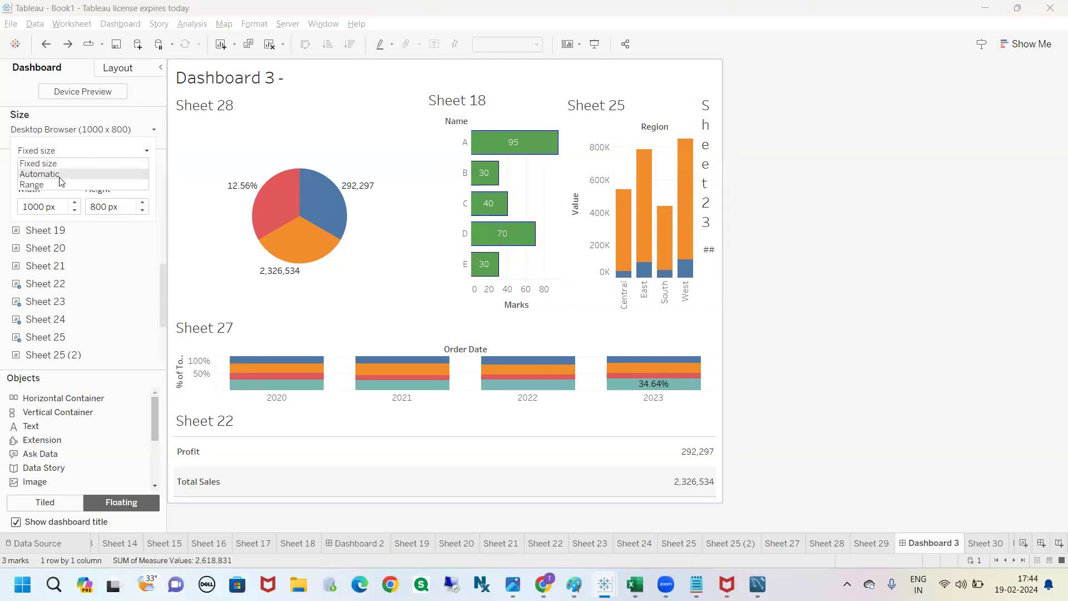
click(781, 261)
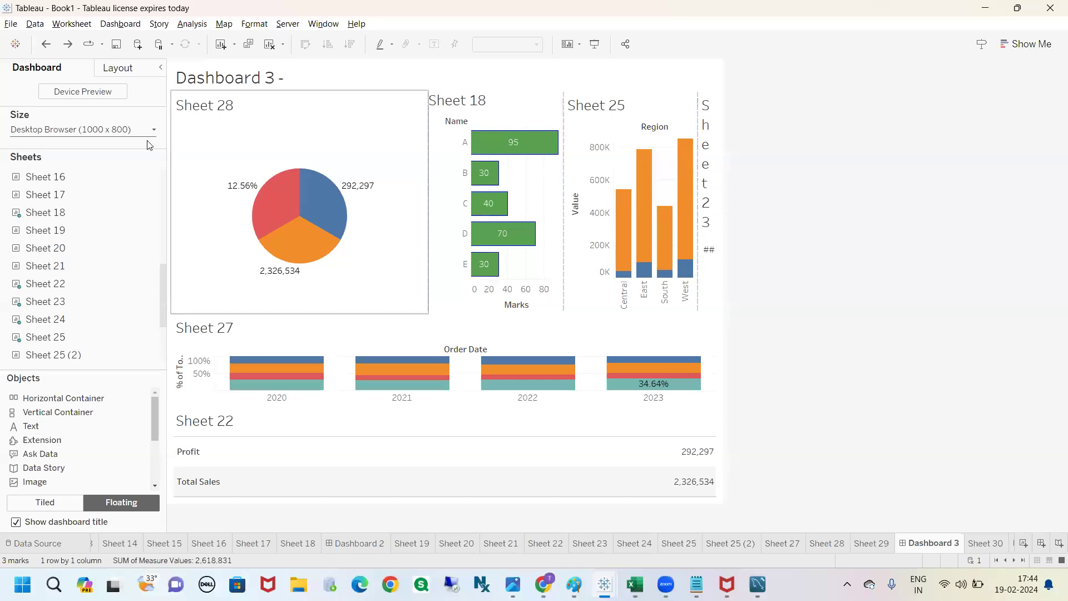
Step: Set the fixed dashboard width to 400 px
click(123, 130)
click(29, 207)
drag(30, 207, 16, 206)
text(400)
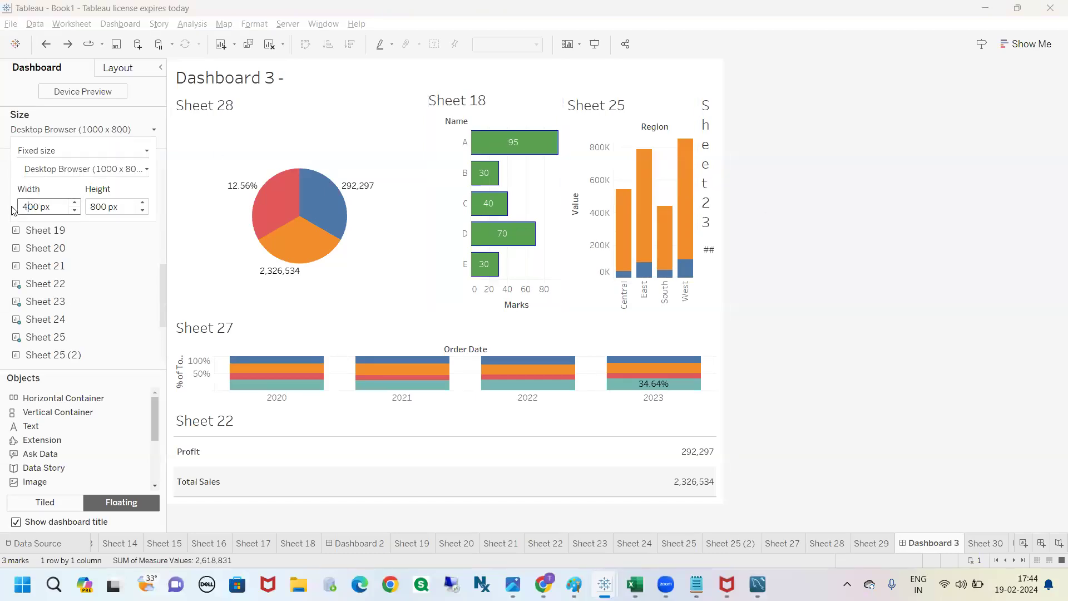
click(782, 232)
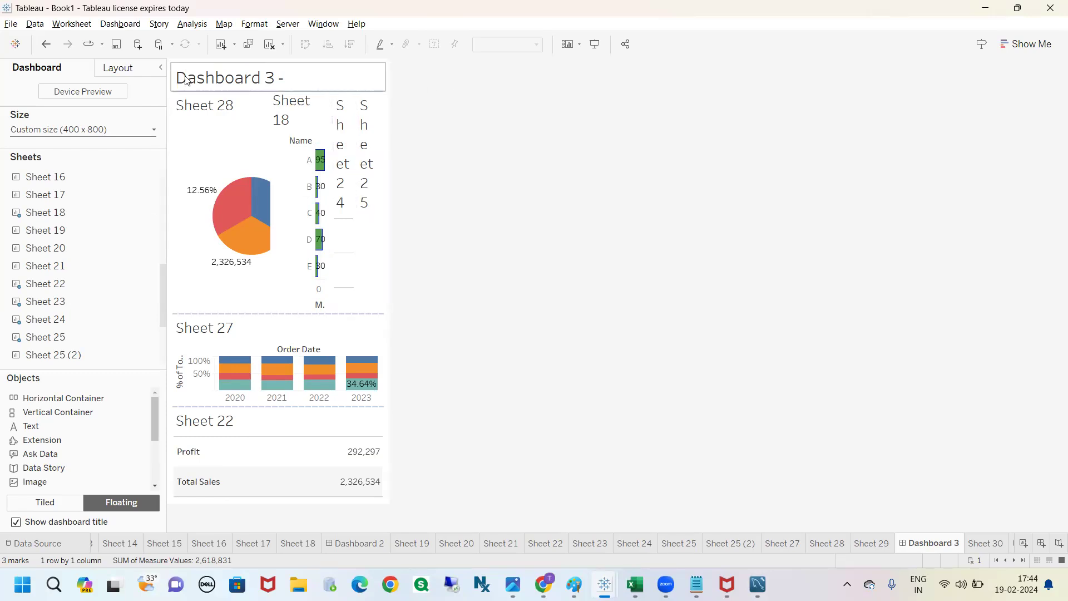
Step: Outline the narrowed dashboard freehand, mark its width and height with arrows, and clear the marks
mouse_move(165, 60)
mouse_down()
mouse_move(162, 297)
mouse_move(175, 526)
mouse_move(396, 427)
mouse_move(404, 115)
mouse_move(305, 53)
mouse_move(170, 84)
mouse_up()
mouse_move(175, 167)
mouse_down()
mouse_move(386, 157)
mouse_move(371, 176)
mouse_up()
mouse_move(362, 88)
mouse_down()
mouse_move(329, 349)
mouse_move(405, 444)
mouse_up()
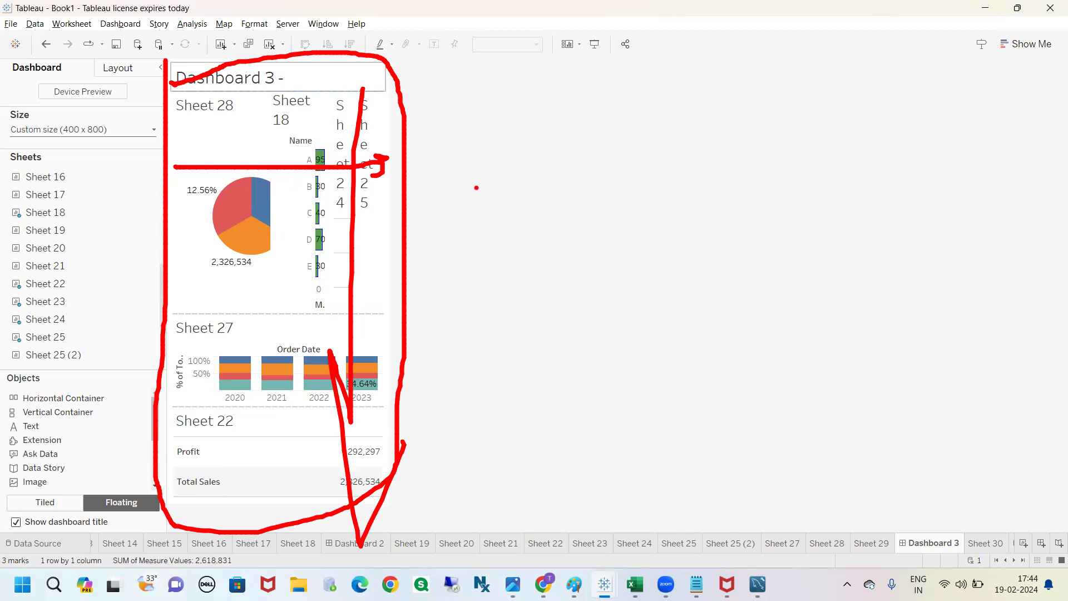
key(Escape)
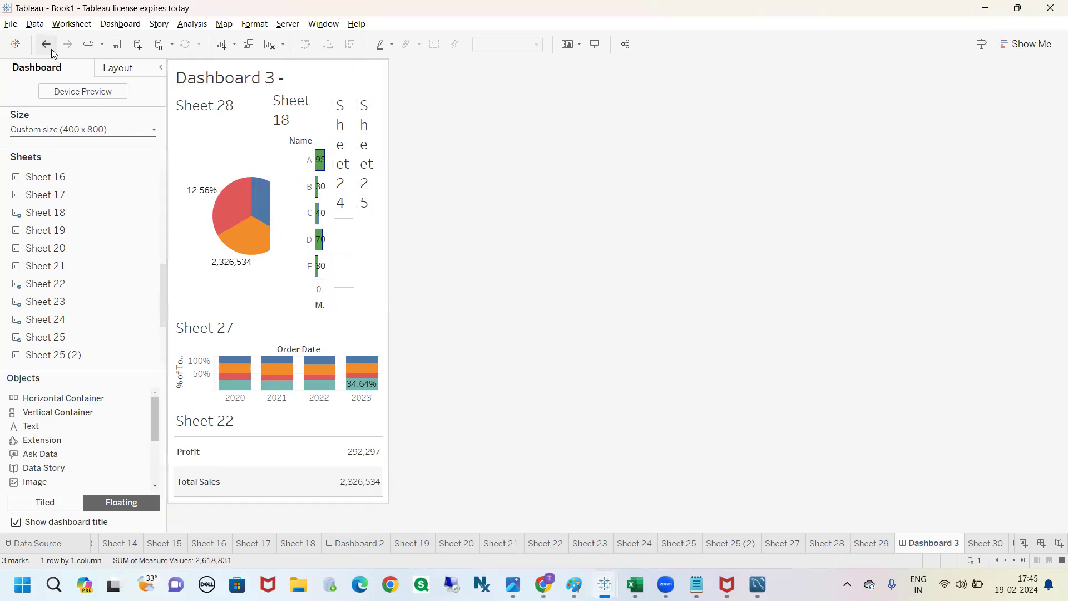
Step: Undo the 400 px width change and switch the dashboard size to Range with the maximum size turned off
click(50, 51)
click(146, 132)
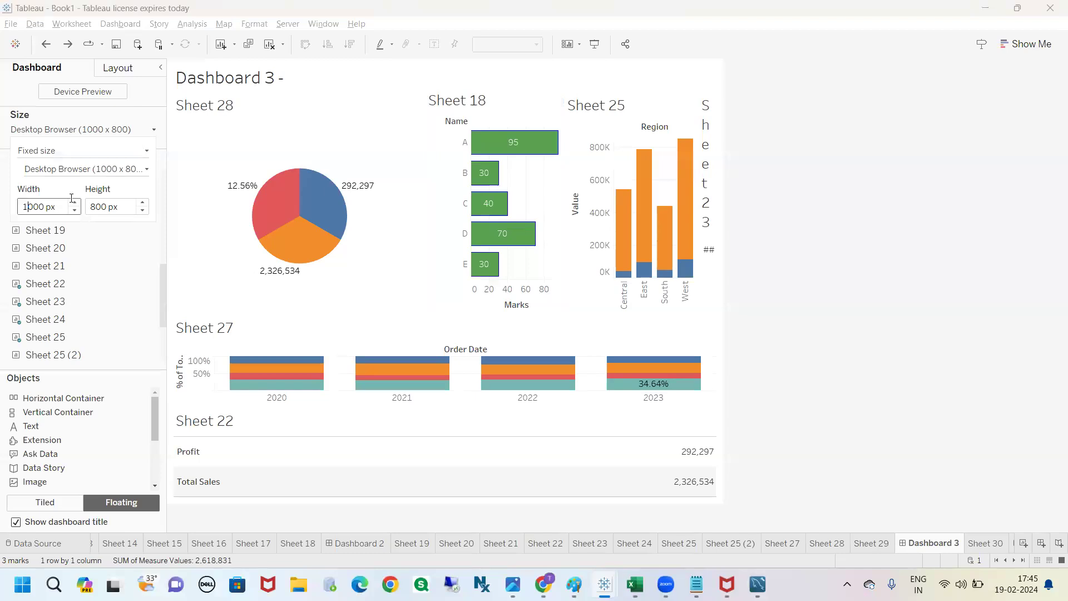
click(116, 152)
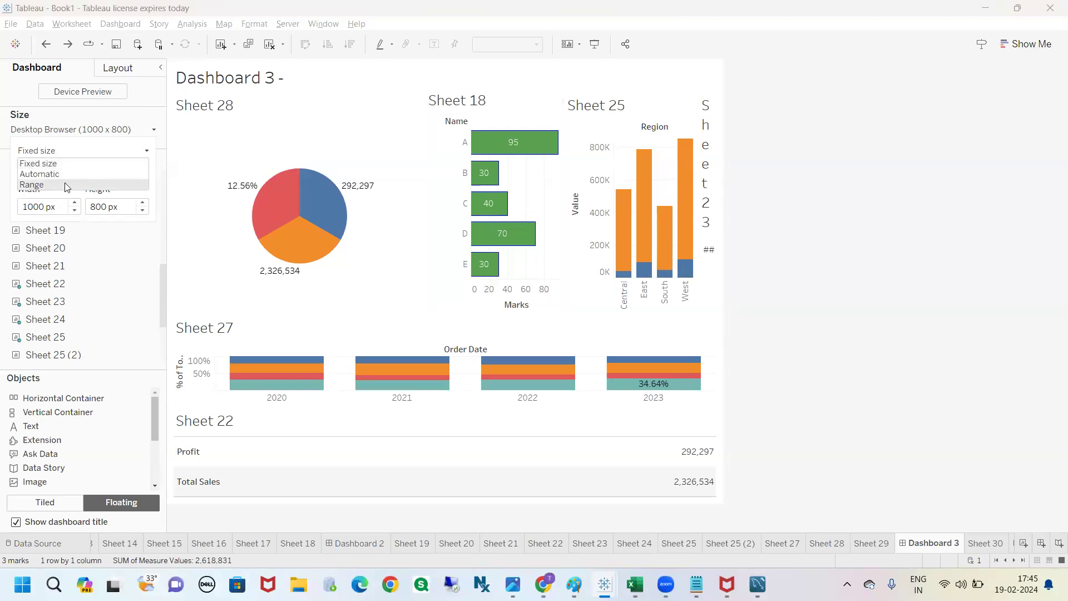
click(65, 183)
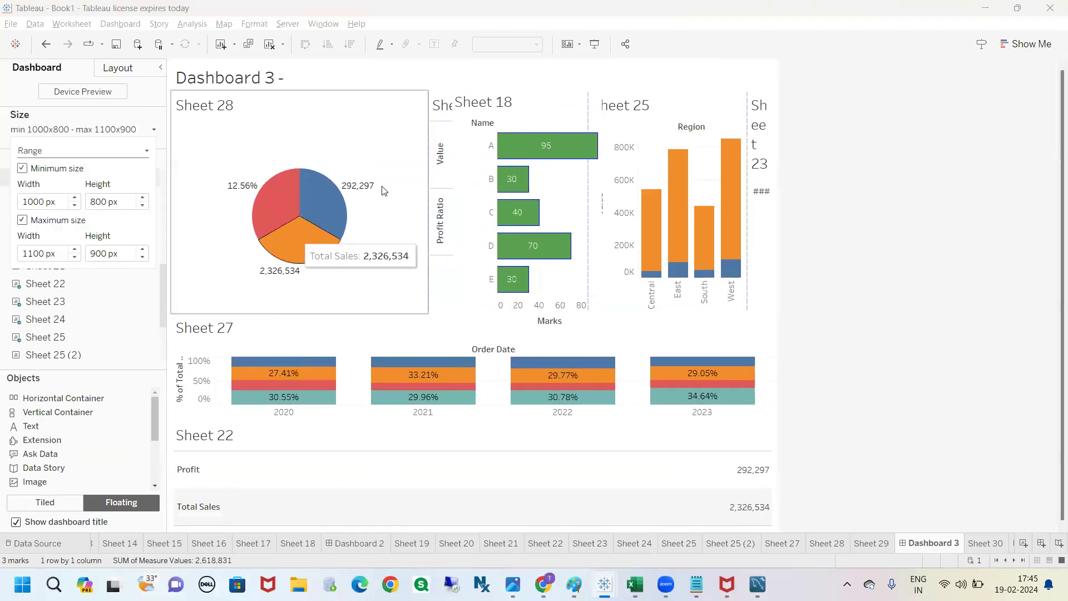
click(22, 221)
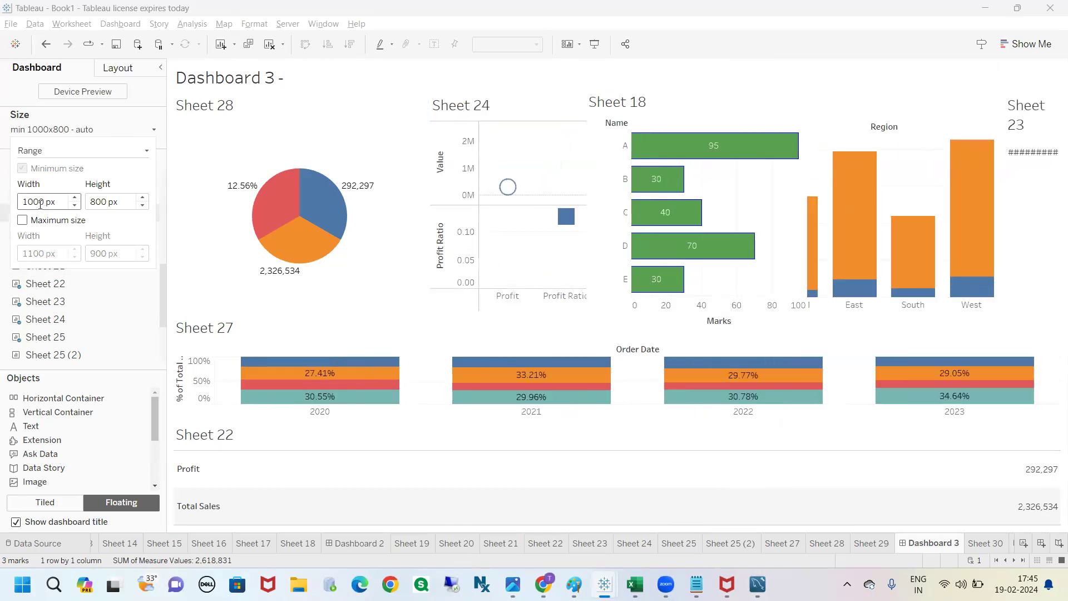
double_click(30, 205)
drag(55, 204, 16, 211)
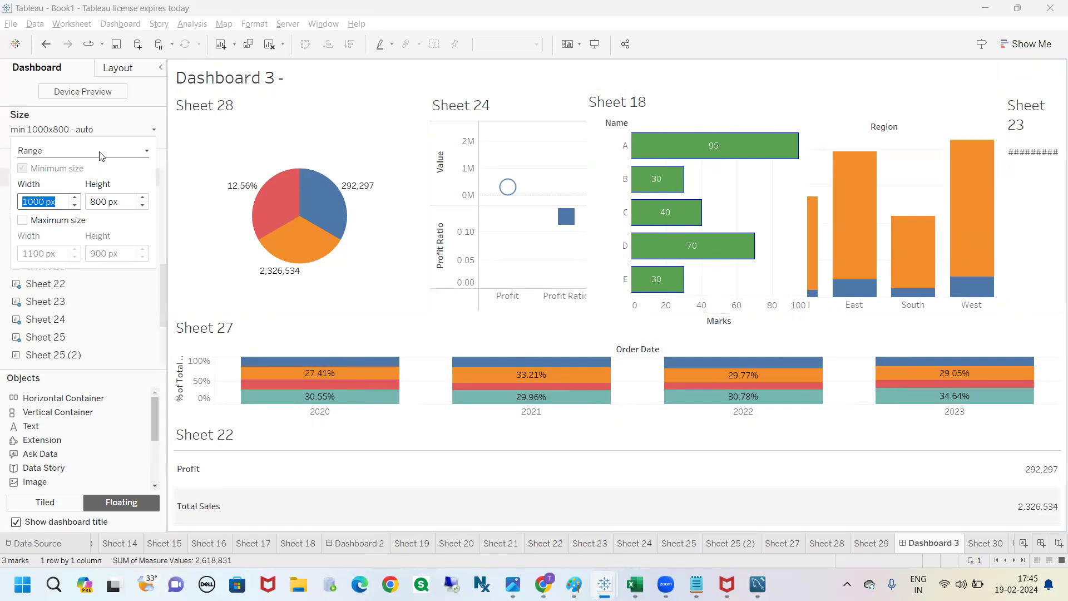
click(113, 123)
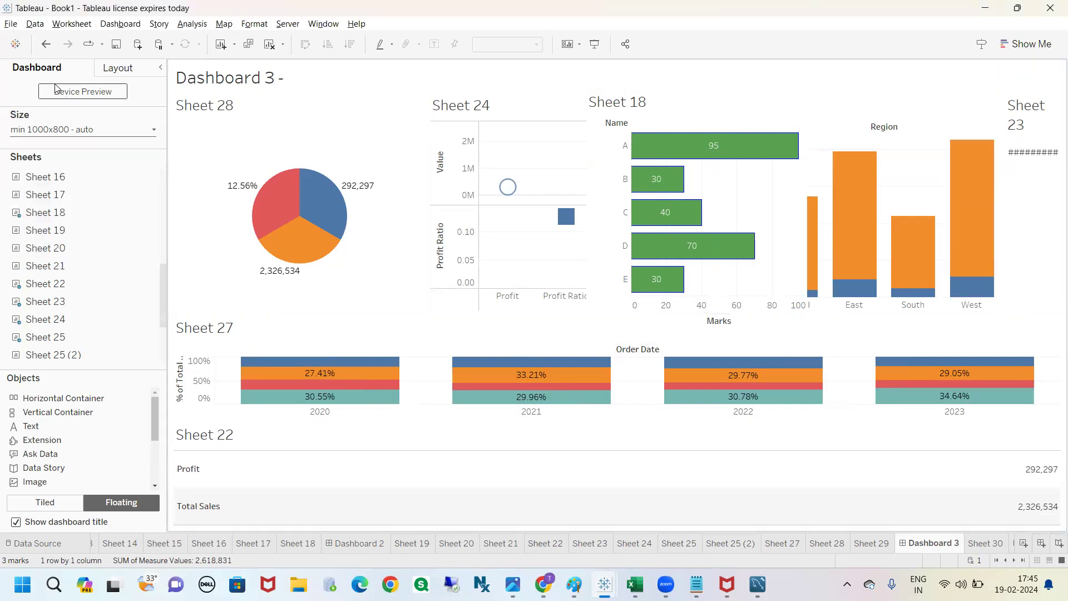
Step: Undo both Range size changes to restore the fixed Desktop Browser (1000 x 800) size
click(45, 46)
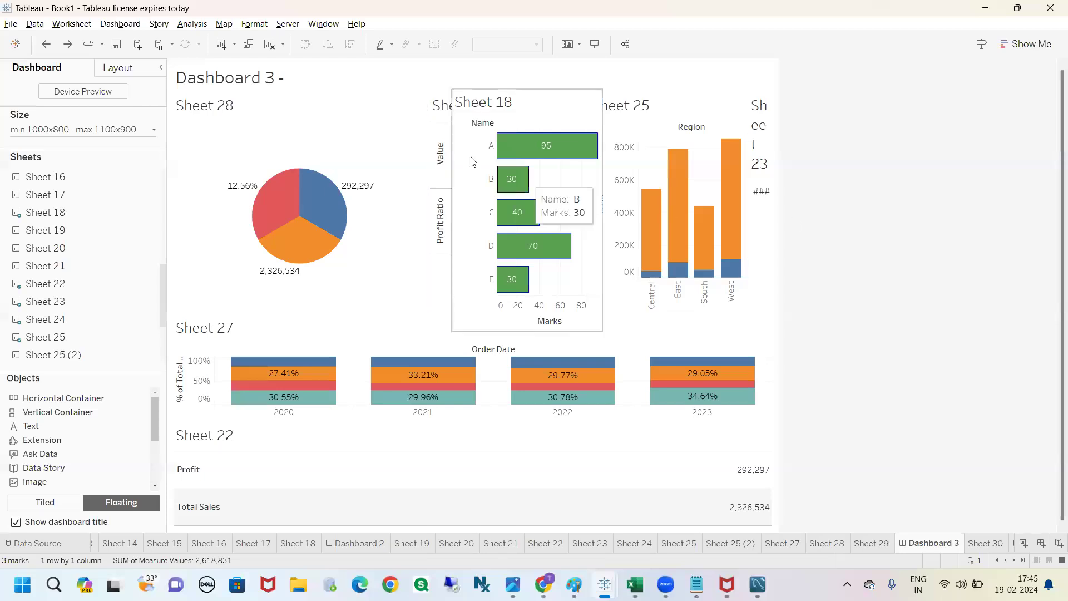
click(45, 44)
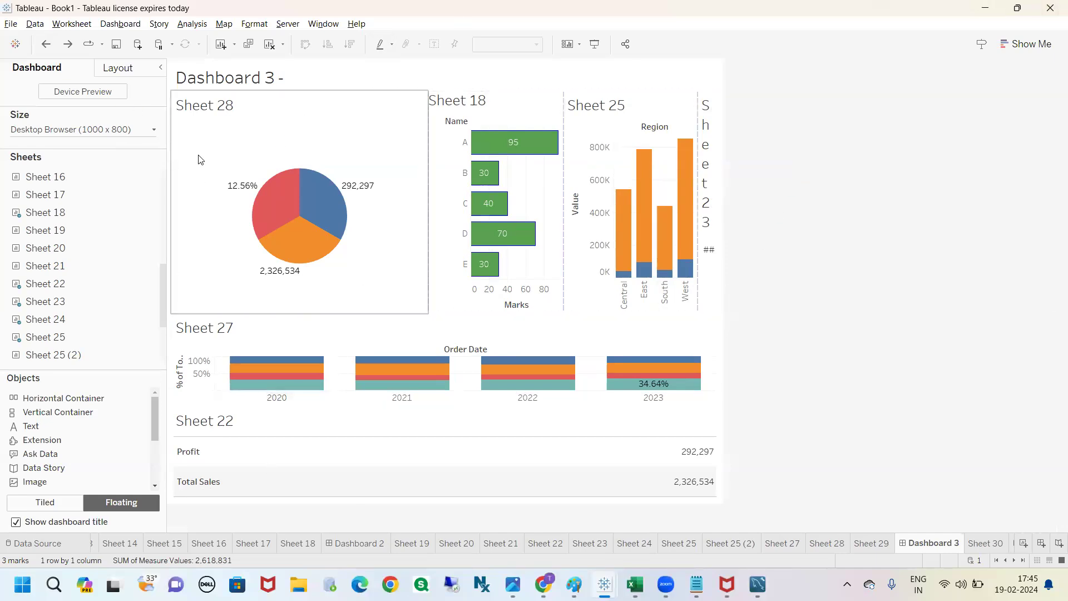
click(483, 106)
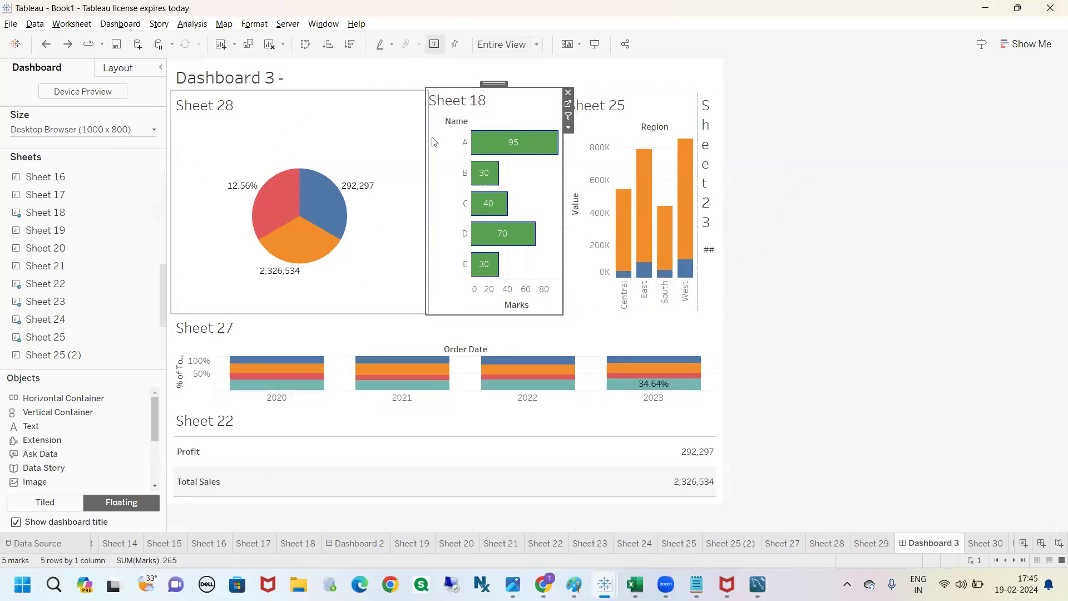
click(750, 158)
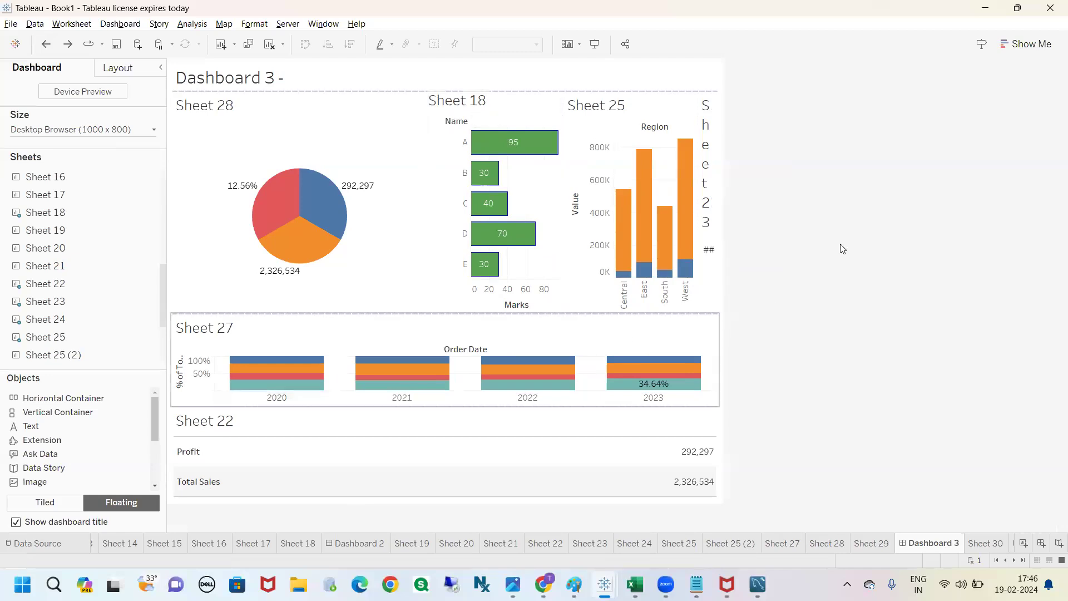
mouse_move(501, 187)
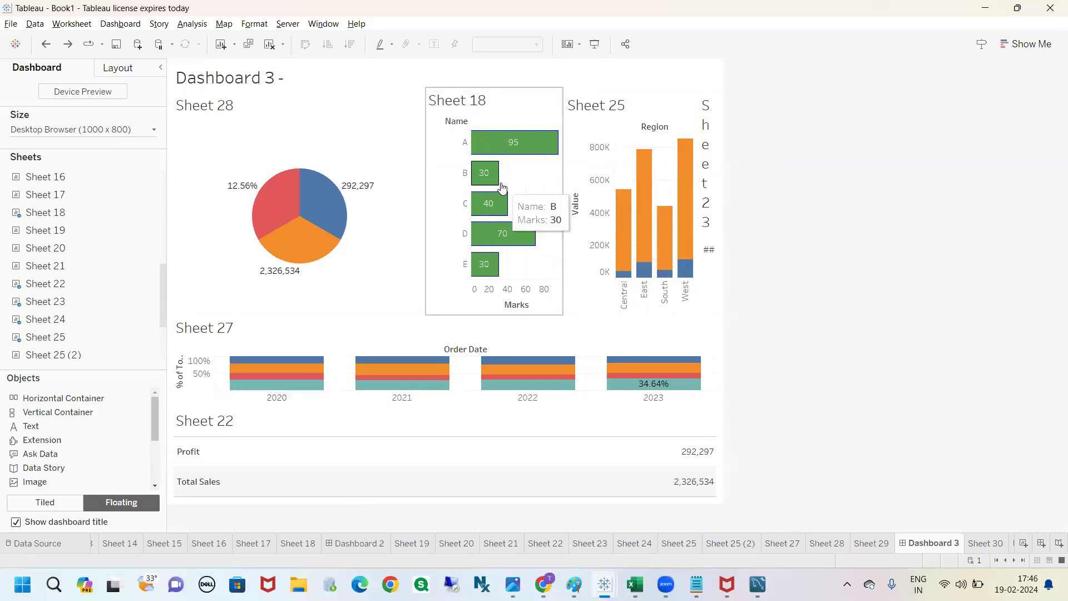
click(478, 103)
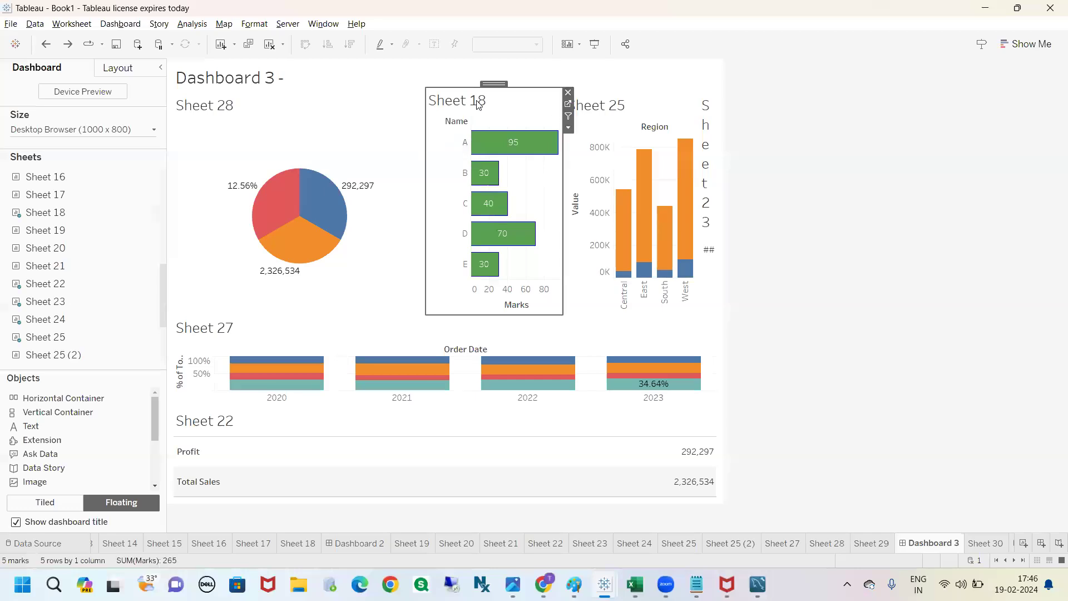
click(792, 127)
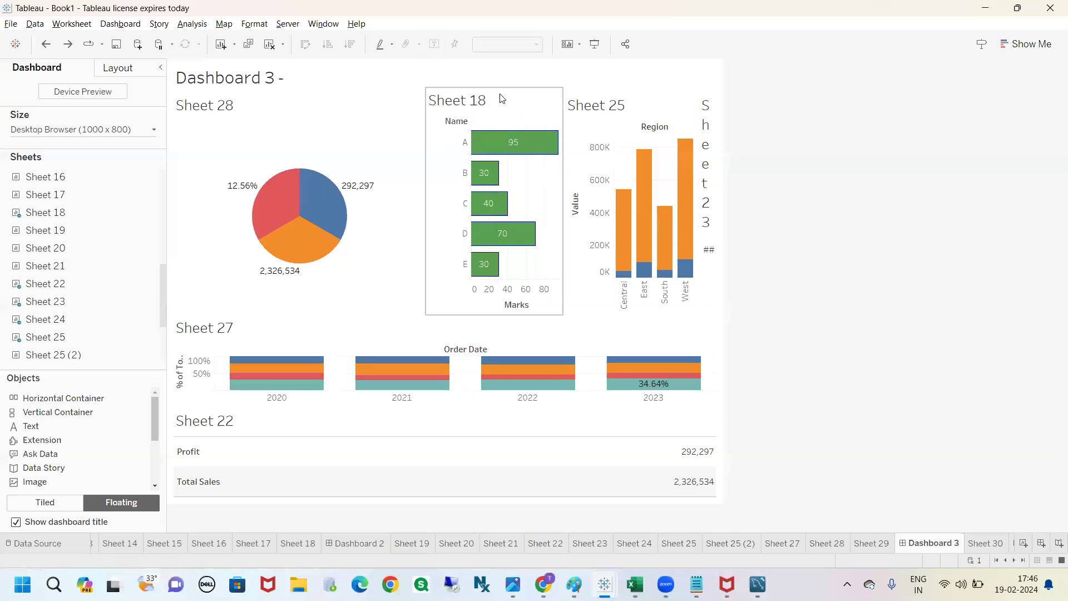
click(543, 79)
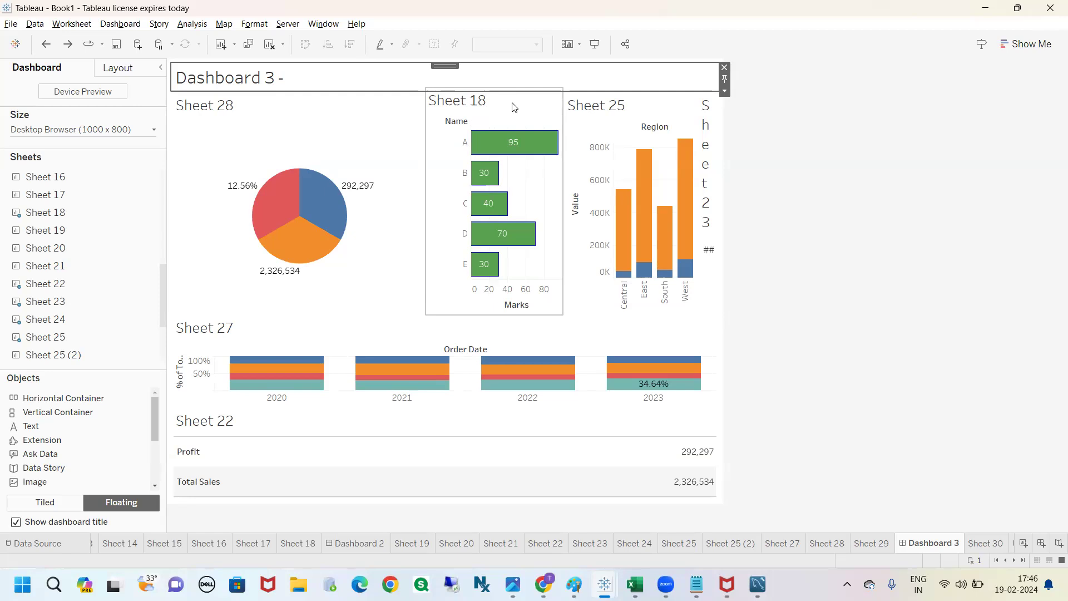
click(777, 154)
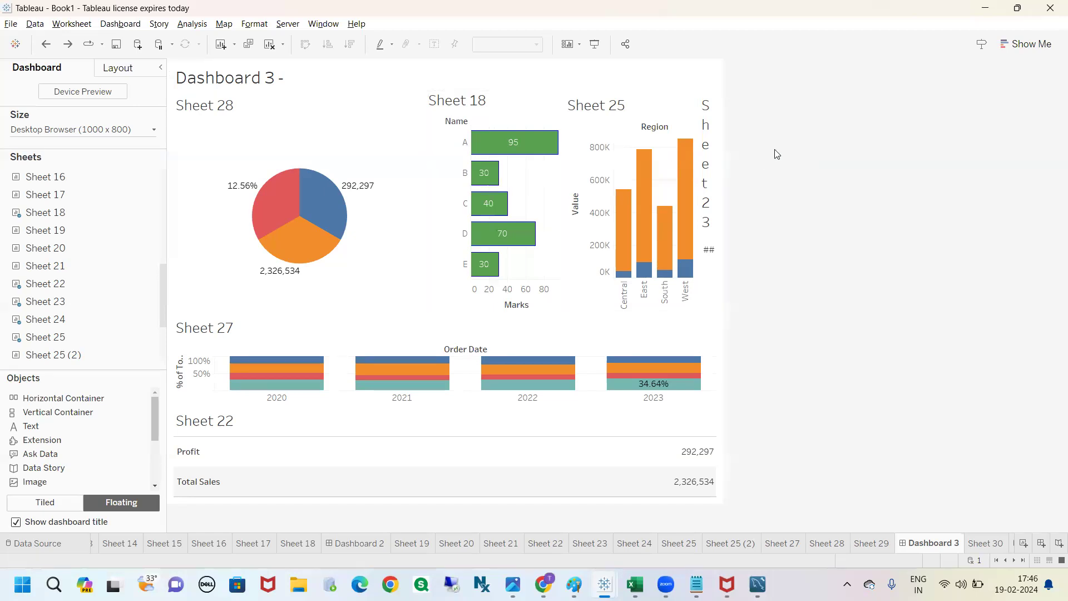
Step: Reposition and enlarge the floating Sheet 18 so it covers the full row of charts between the dashboard title and Sheet 27
click(486, 103)
mouse_move(495, 91)
mouse_down()
mouse_move(491, 164)
mouse_move(493, 91)
mouse_up()
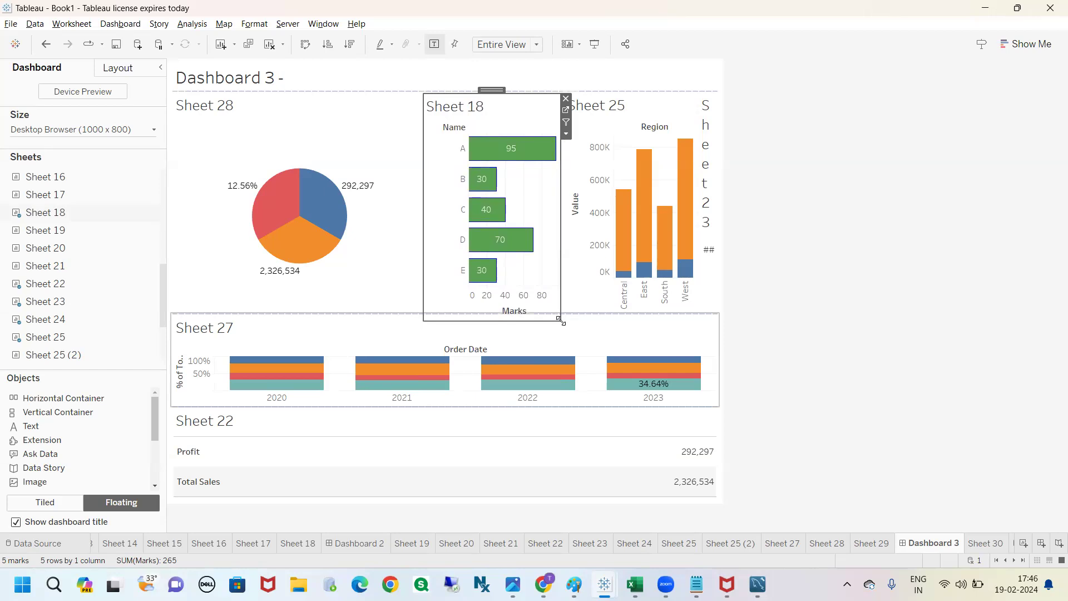
drag(562, 319, 562, 310)
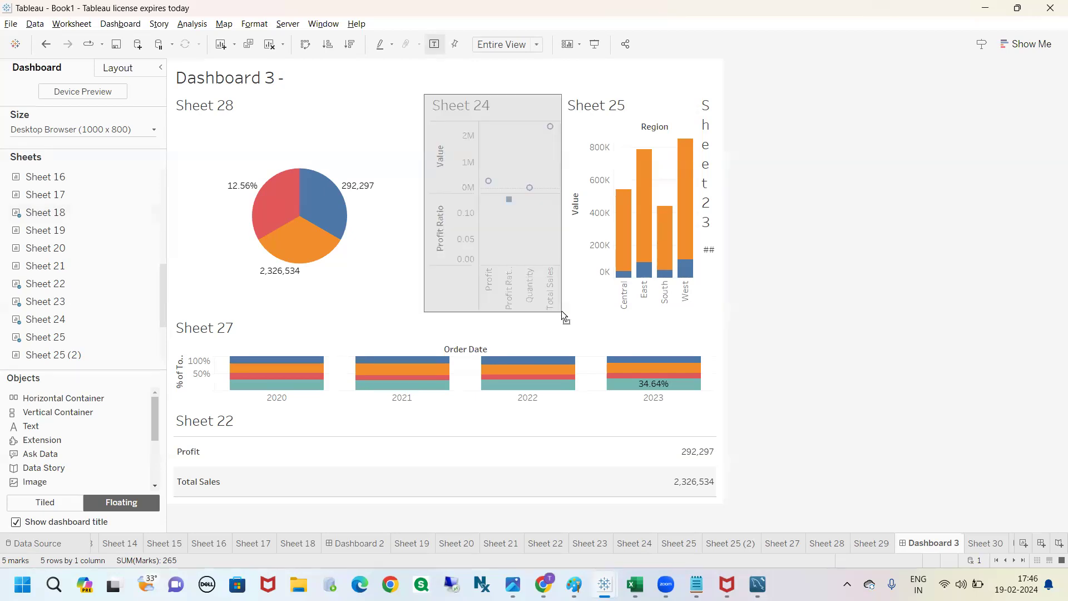
click(426, 314)
click(473, 106)
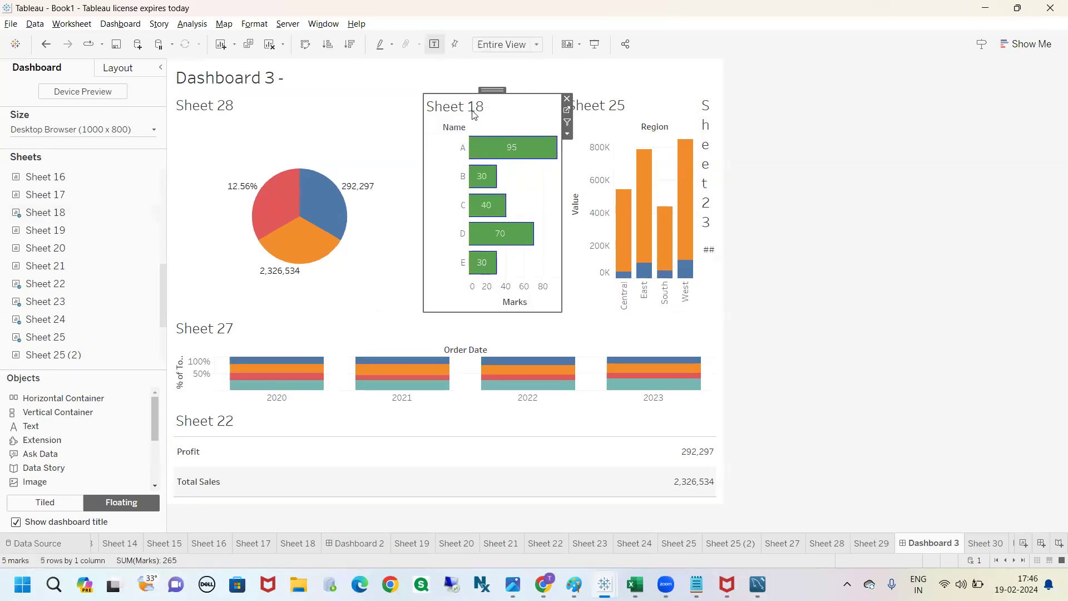
drag(421, 313, 178, 313)
drag(177, 320, 178, 319)
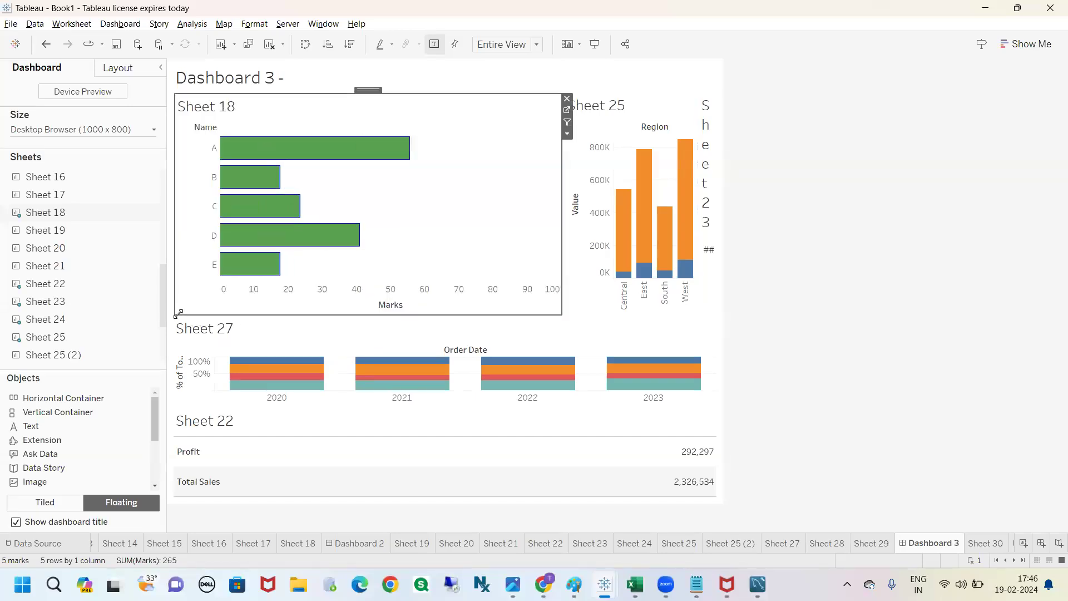
drag(602, 310, 722, 308)
click(788, 293)
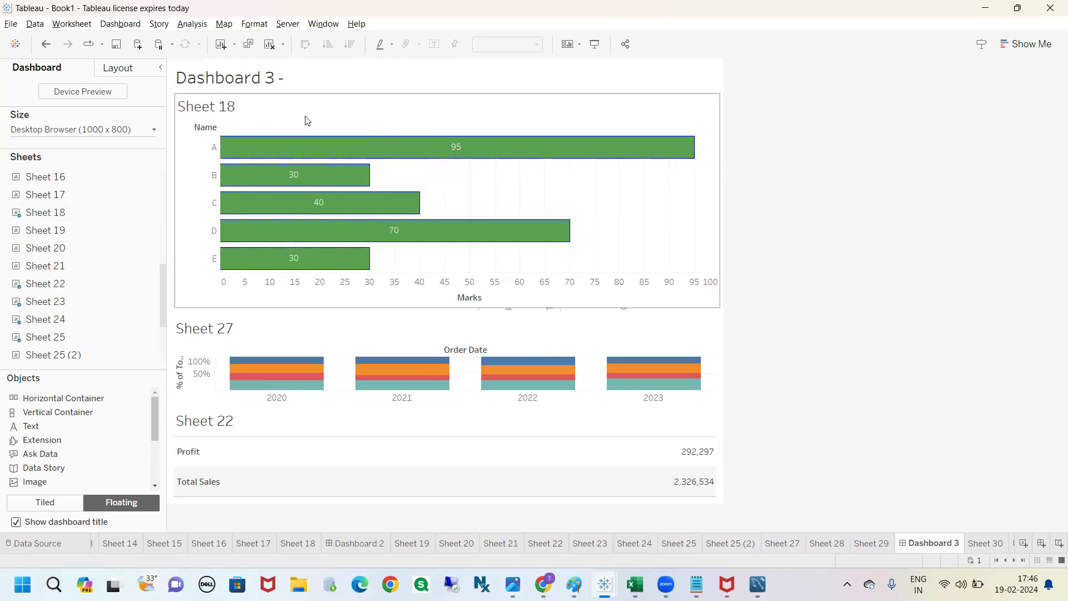
Step: Add a Show/Hide button to the floating Sheet 18
click(327, 114)
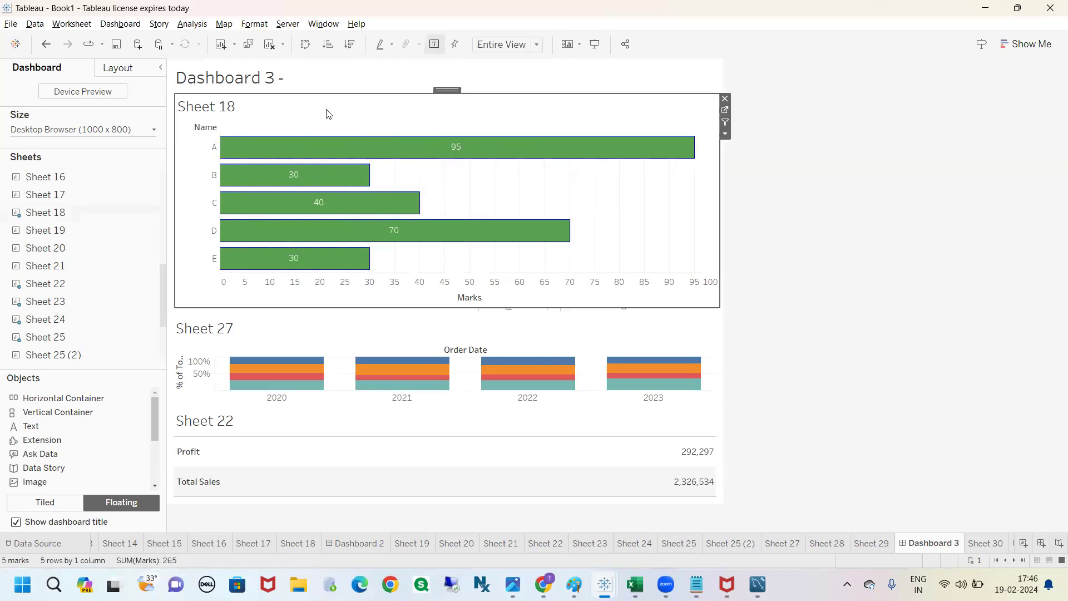
click(804, 189)
click(582, 89)
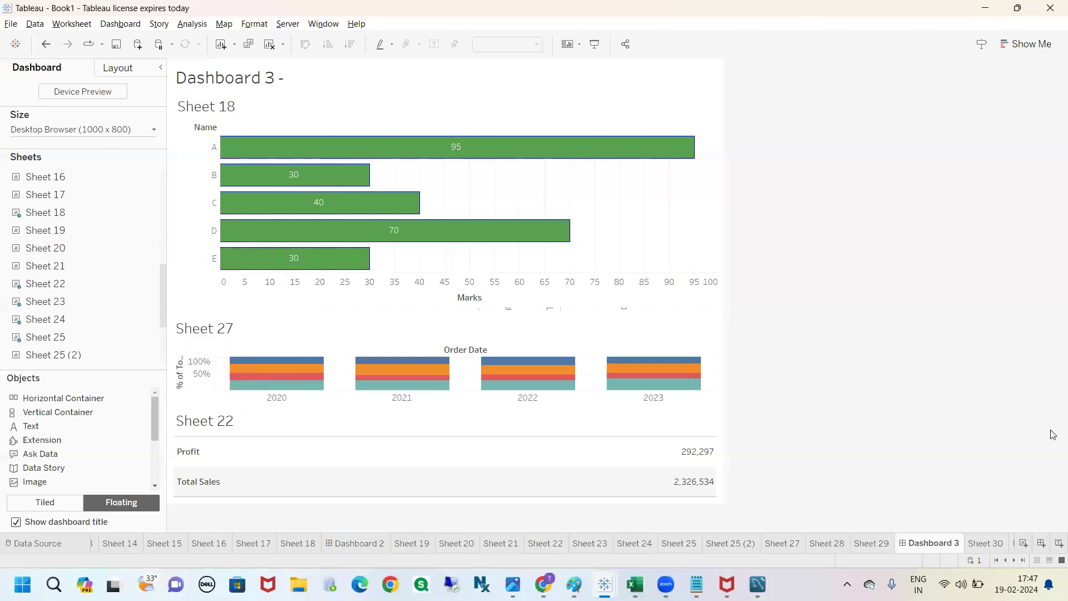
click(257, 112)
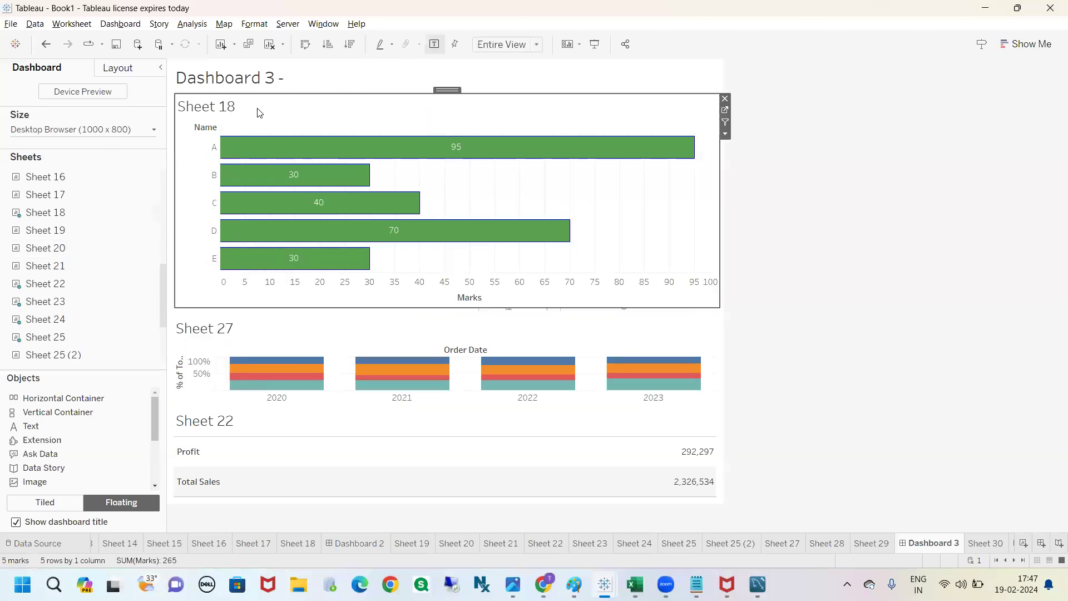
click(725, 134)
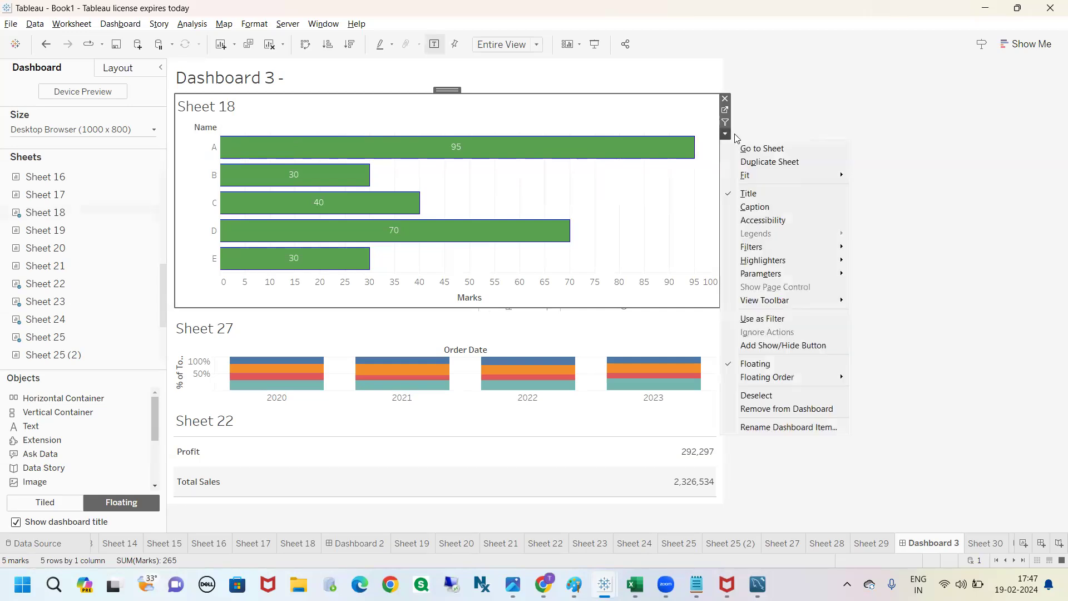
click(777, 349)
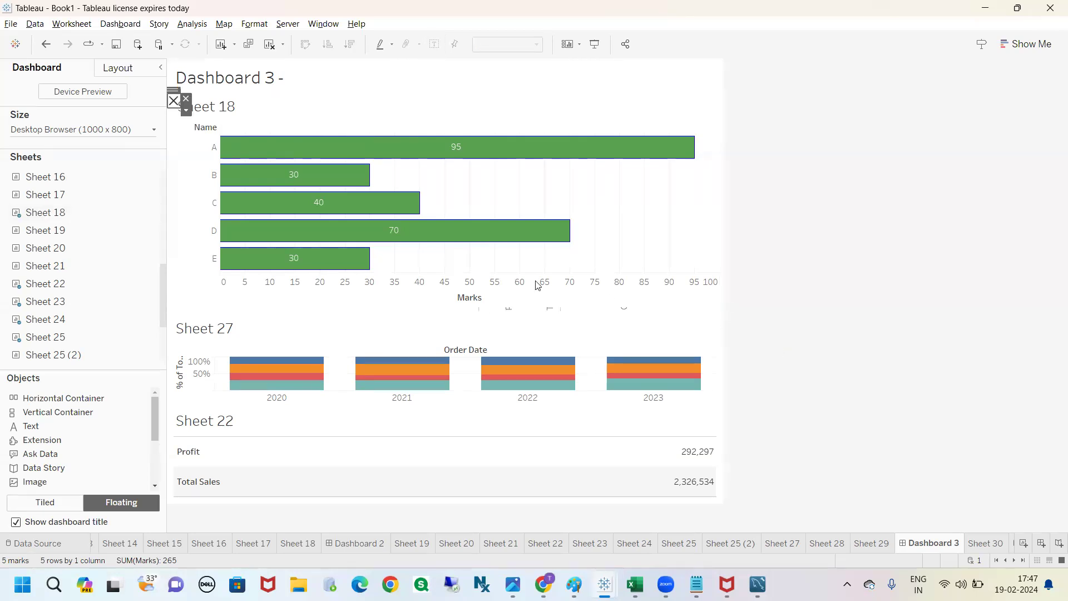
Step: Move the Show/Hide button to the right end of the dashboard title row and deselect it
drag(173, 88, 281, 71)
drag(294, 135, 702, 68)
drag(692, 61, 692, 61)
click(796, 93)
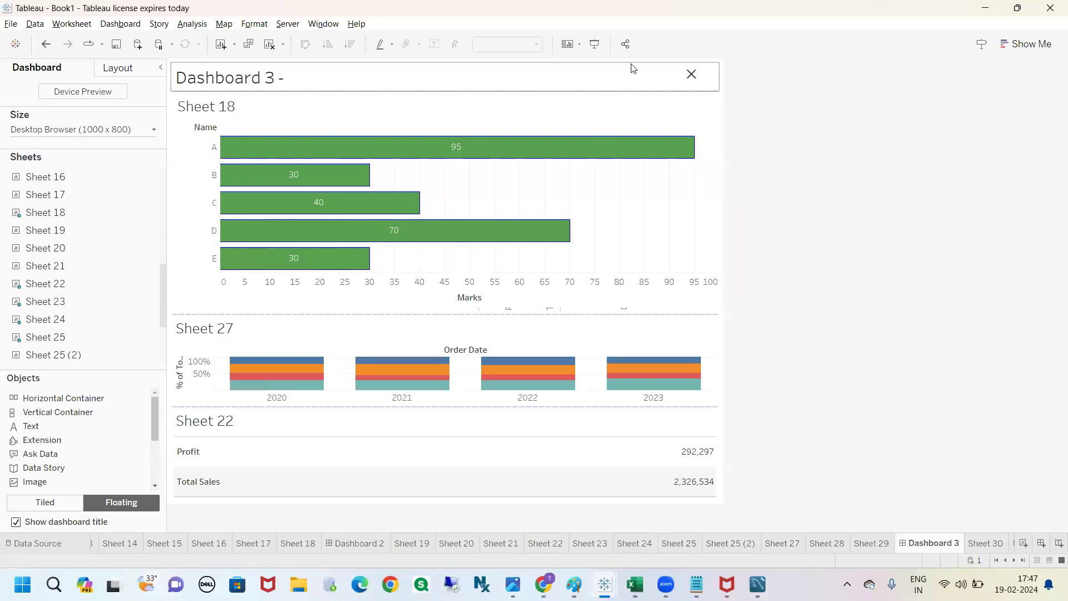
Step: Open the dashboard in presentation mode and toggle Sheet 18 off and on twice with its Show/Hide button
click(595, 49)
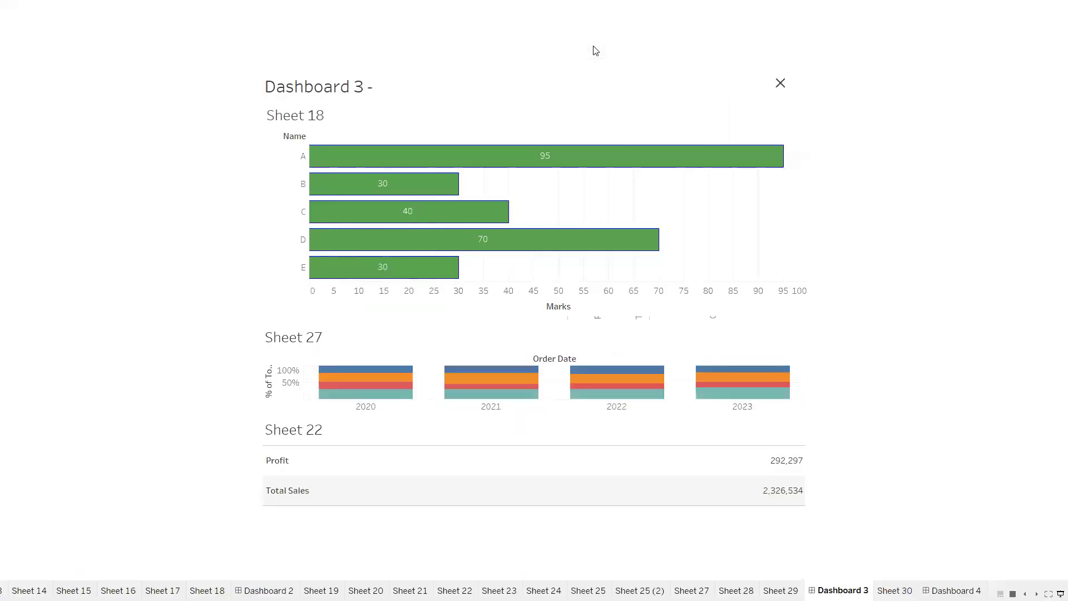
click(782, 85)
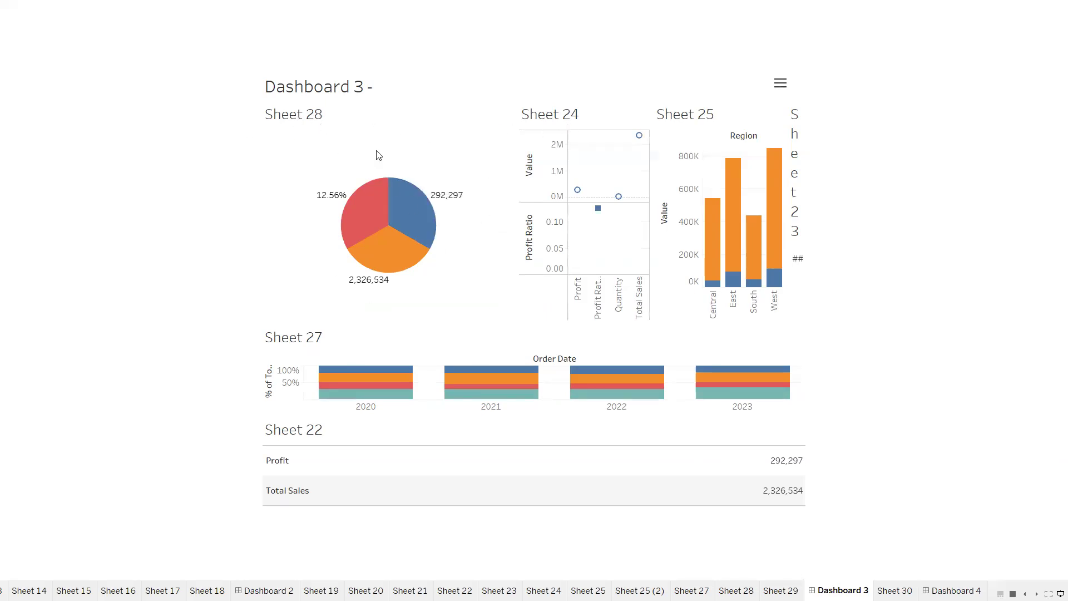
click(780, 84)
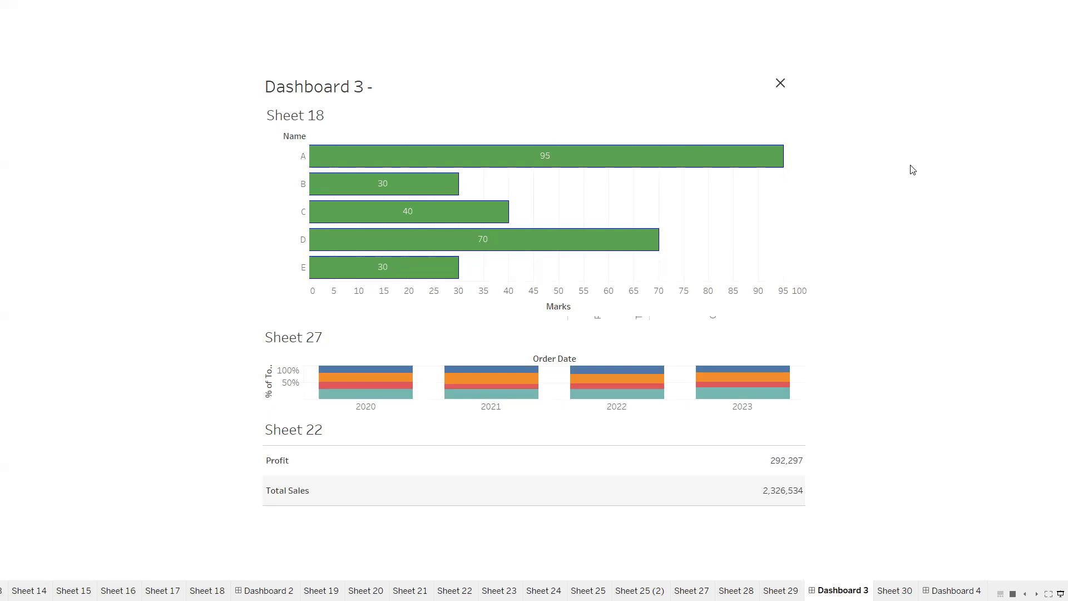
click(781, 85)
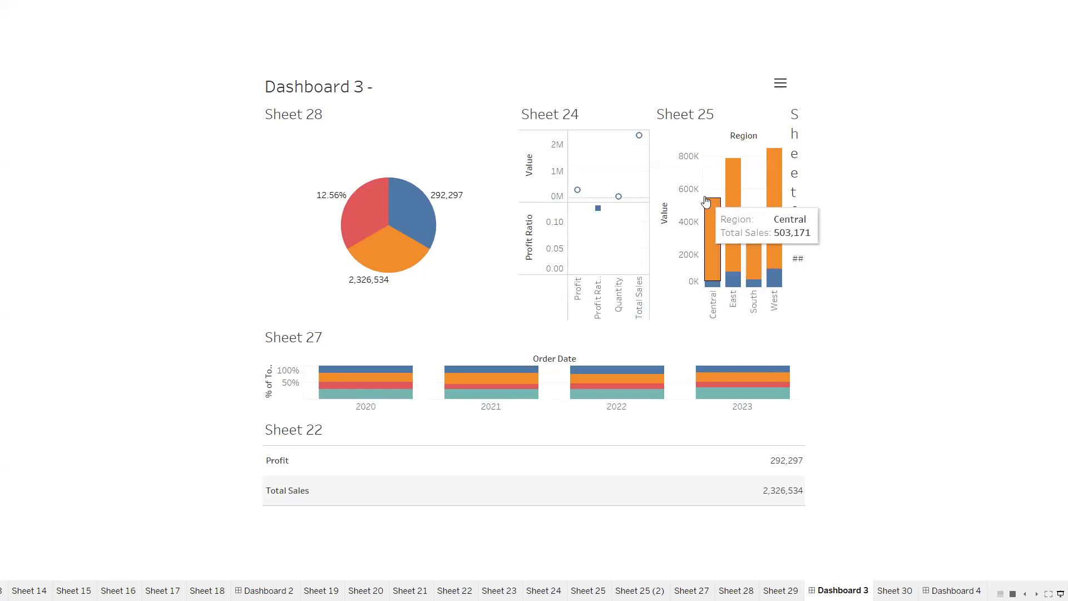
click(780, 88)
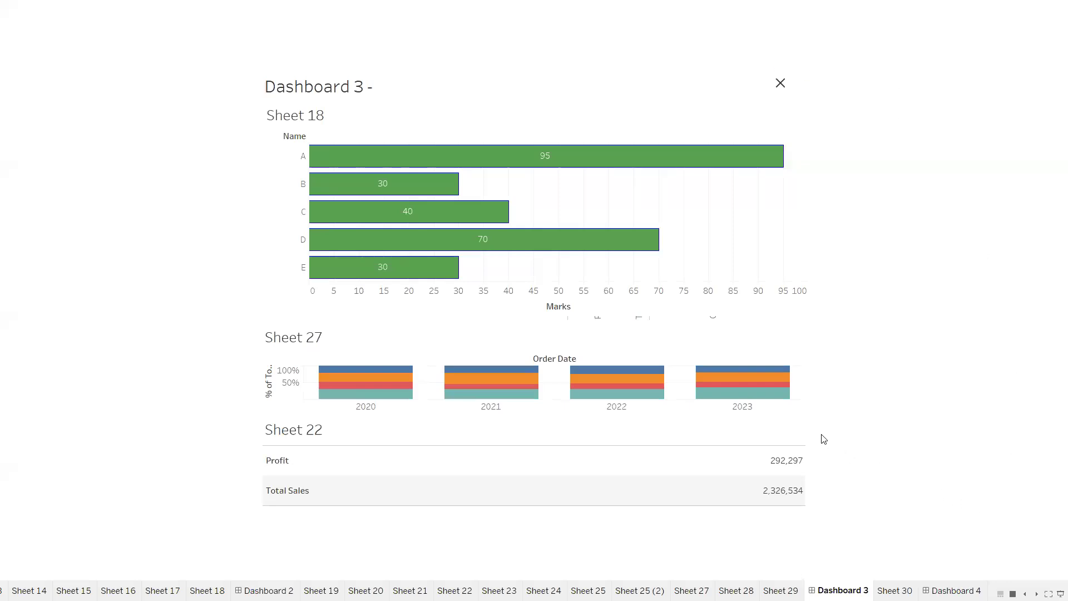
Step: Mark the presentation mode exit control with freehand red strokes and clear them
mouse_move(904, 338)
mouse_down()
mouse_move(1060, 562)
mouse_move(1045, 599)
mouse_up()
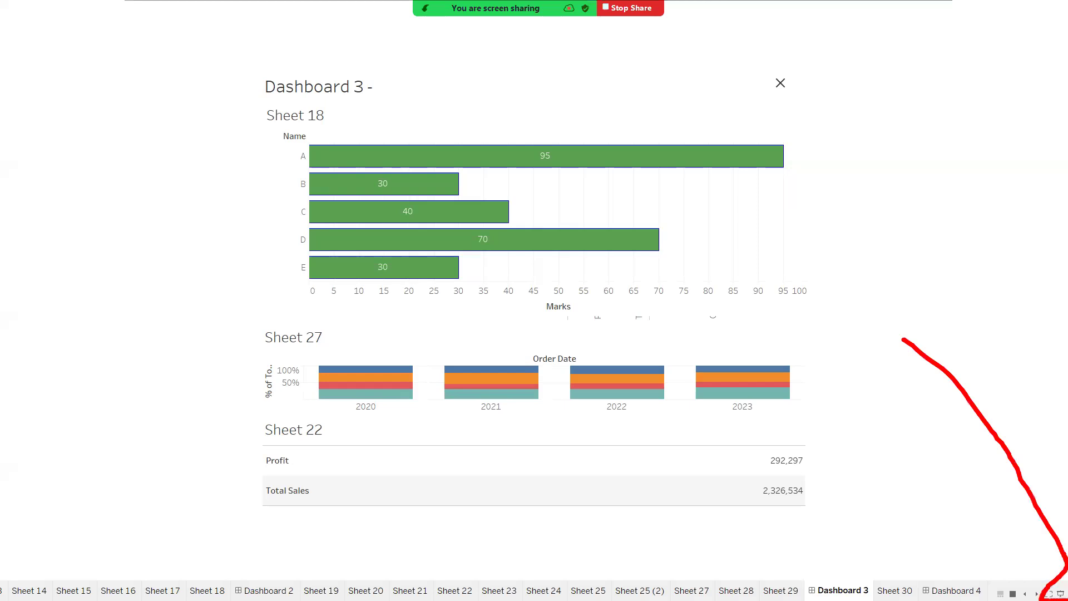
drag(1051, 582, 998, 555)
key(Escape)
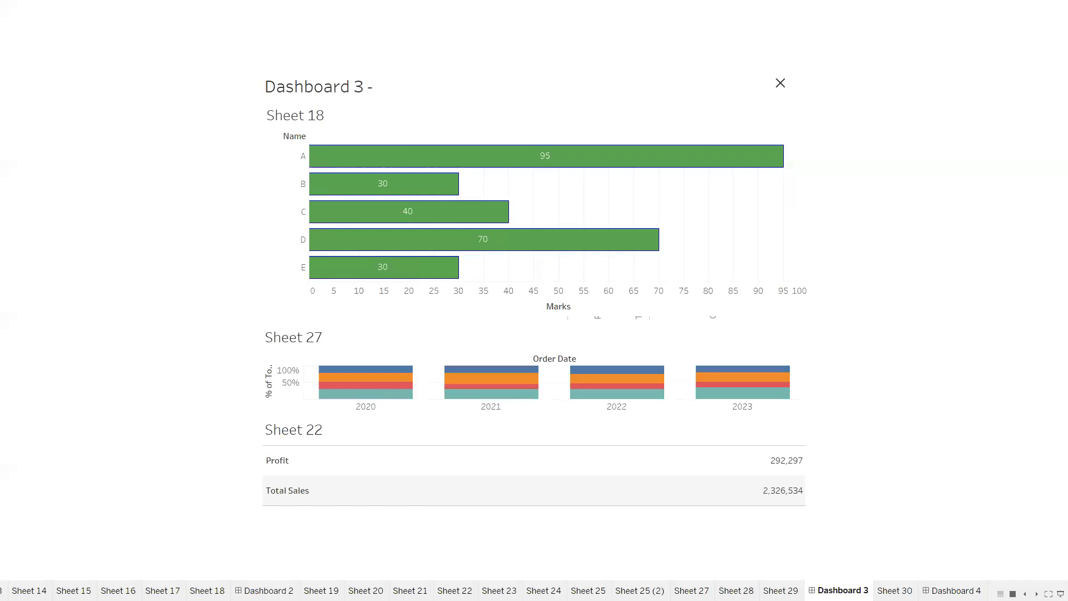
Step: Exit presentation mode and enter it again for Dashboard 3
click(1060, 593)
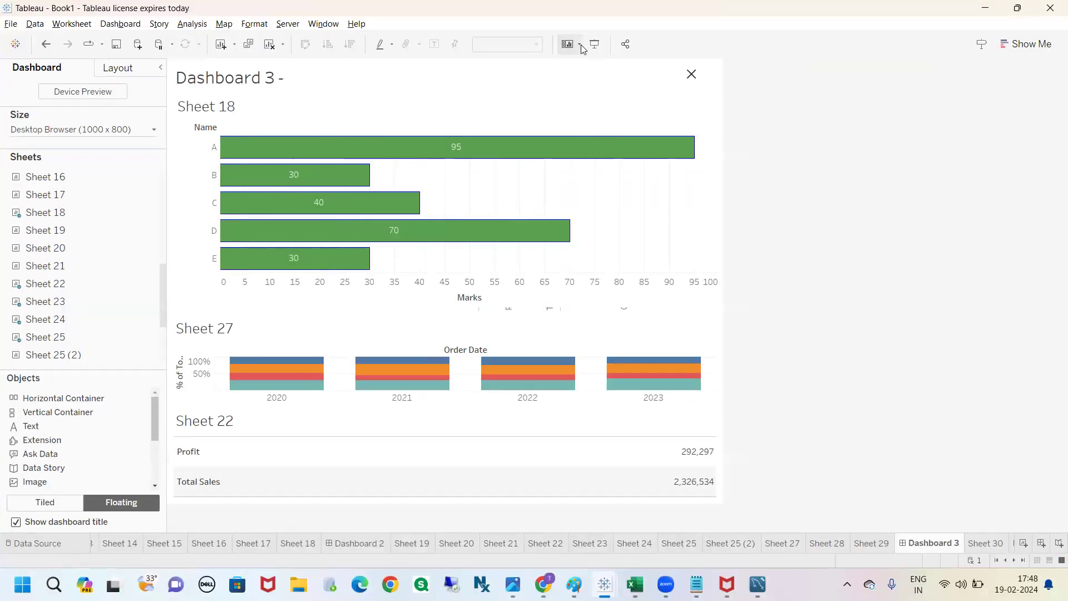
click(601, 44)
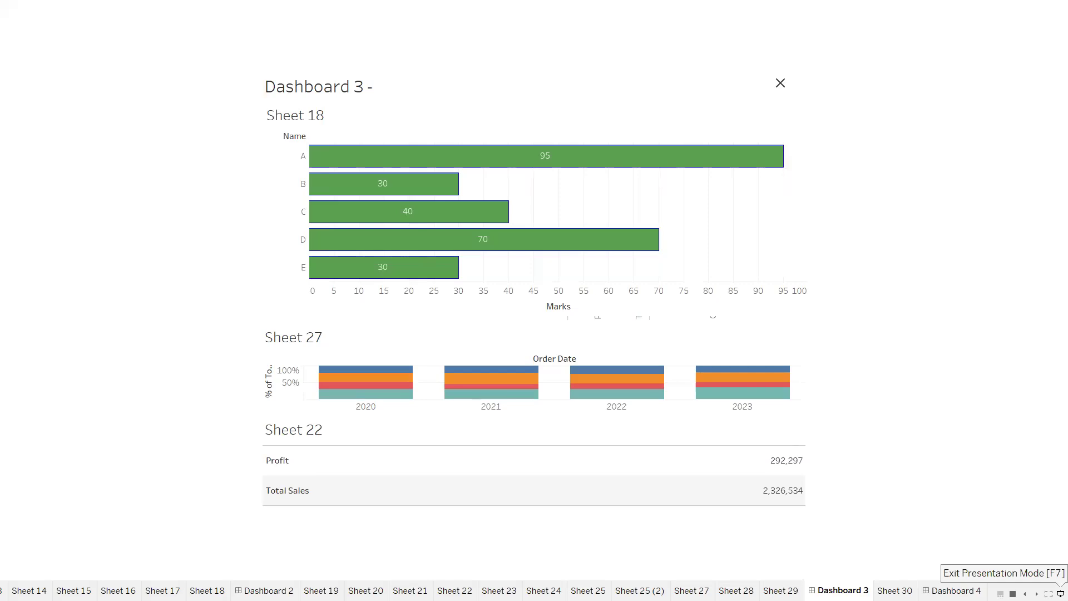
Step: Exit presentation mode, and hide and show Sheet 18 through the options of its Show/Hide button
click(1060, 594)
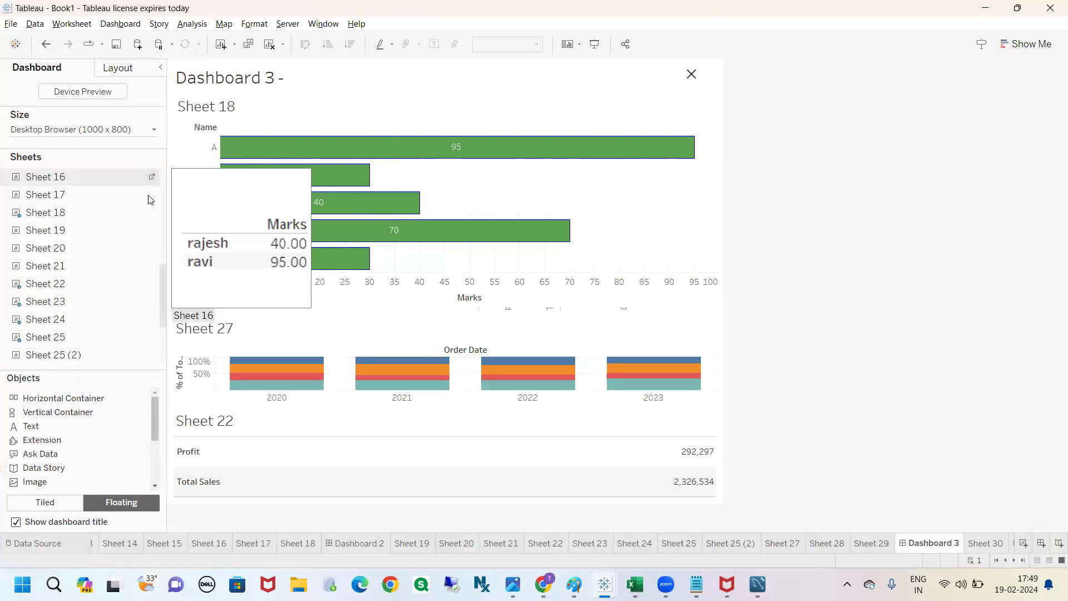
click(690, 74)
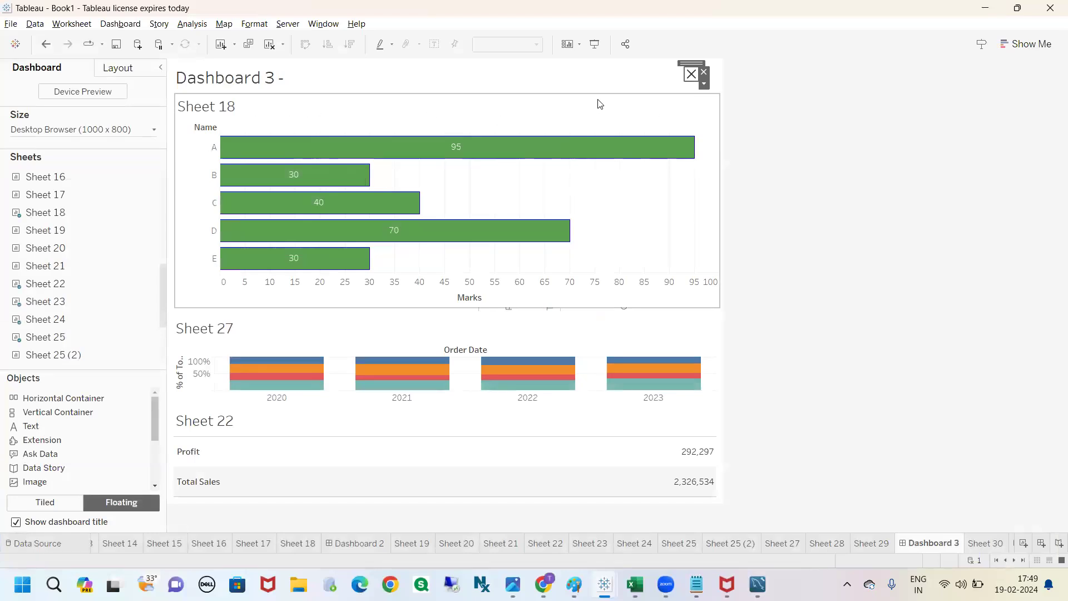
click(684, 88)
click(704, 83)
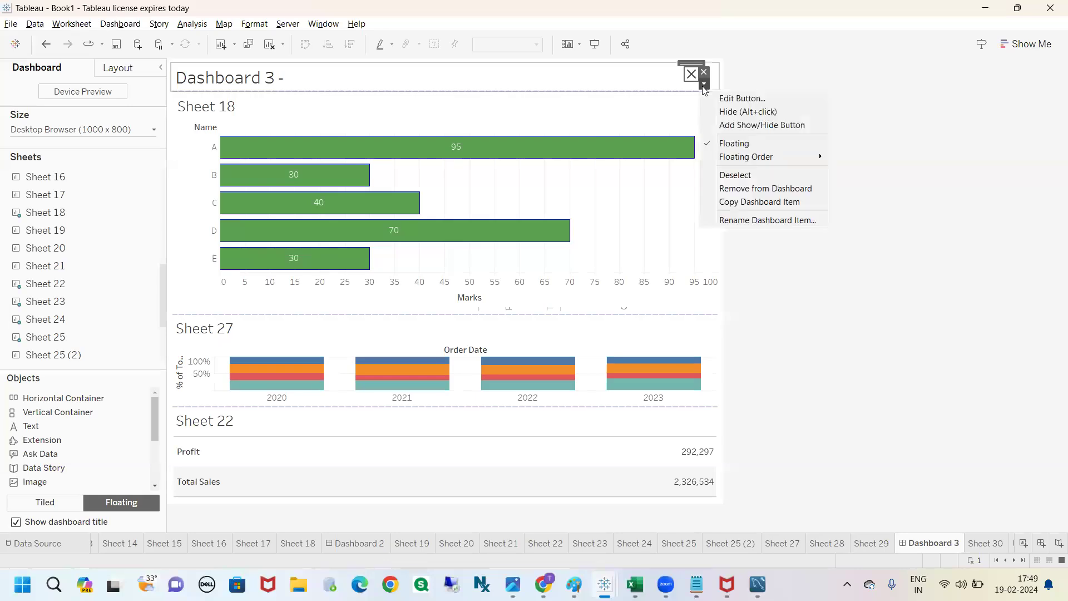
click(736, 115)
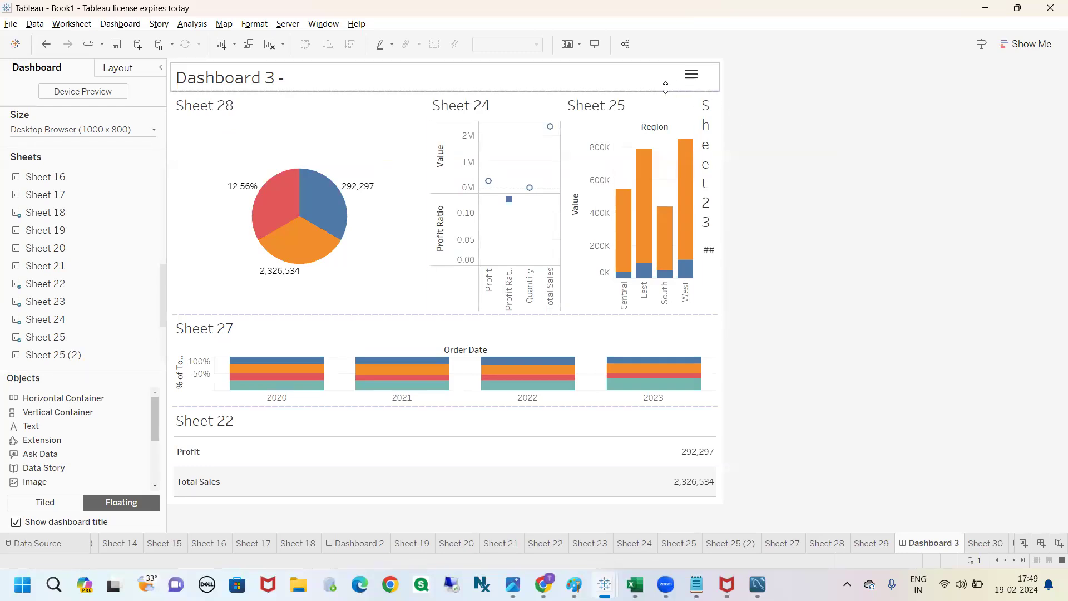
click(690, 71)
click(704, 84)
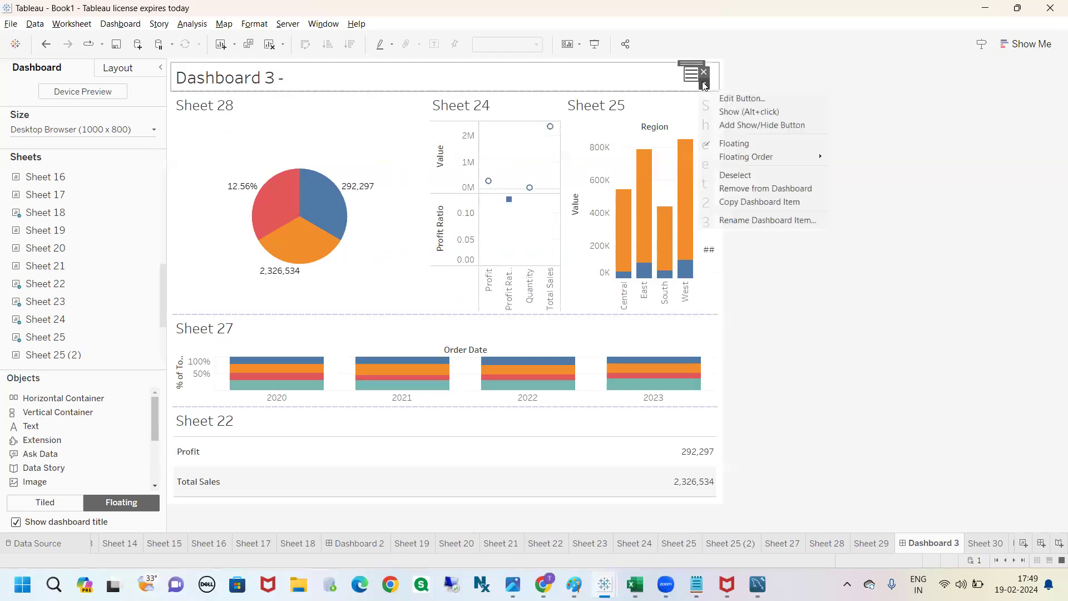
click(729, 112)
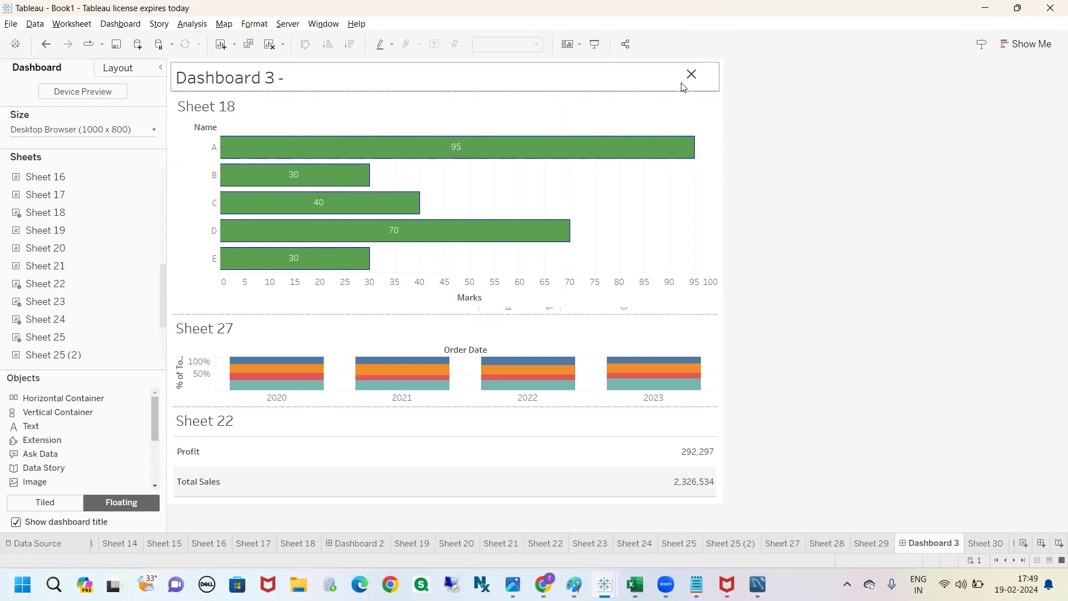
Step: Hide and show Sheet 18 once more from the Show/Hide button's options and deselect the button
click(683, 83)
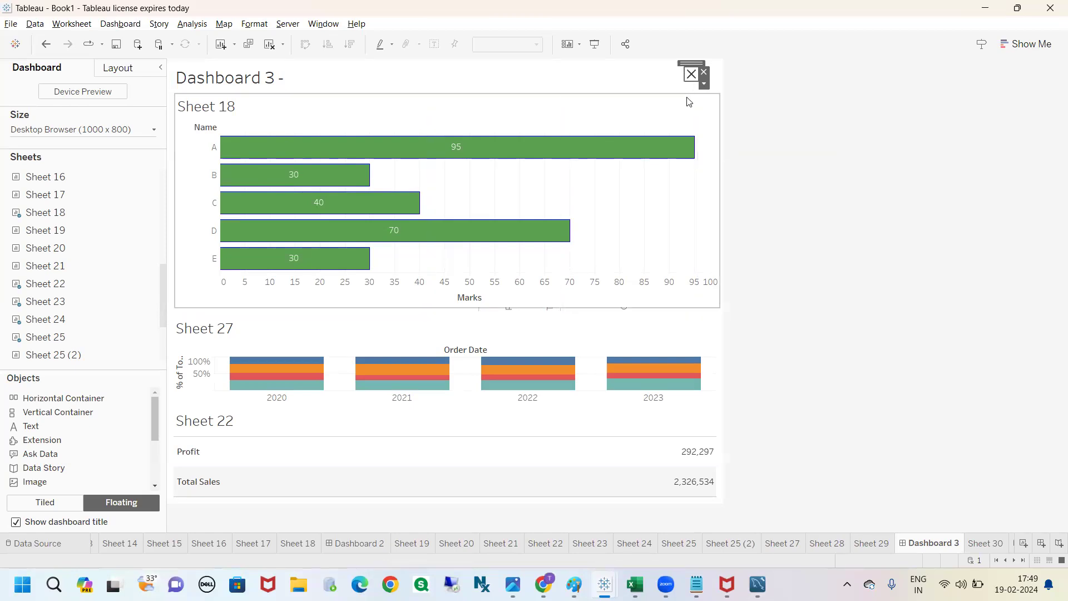
click(704, 87)
click(727, 115)
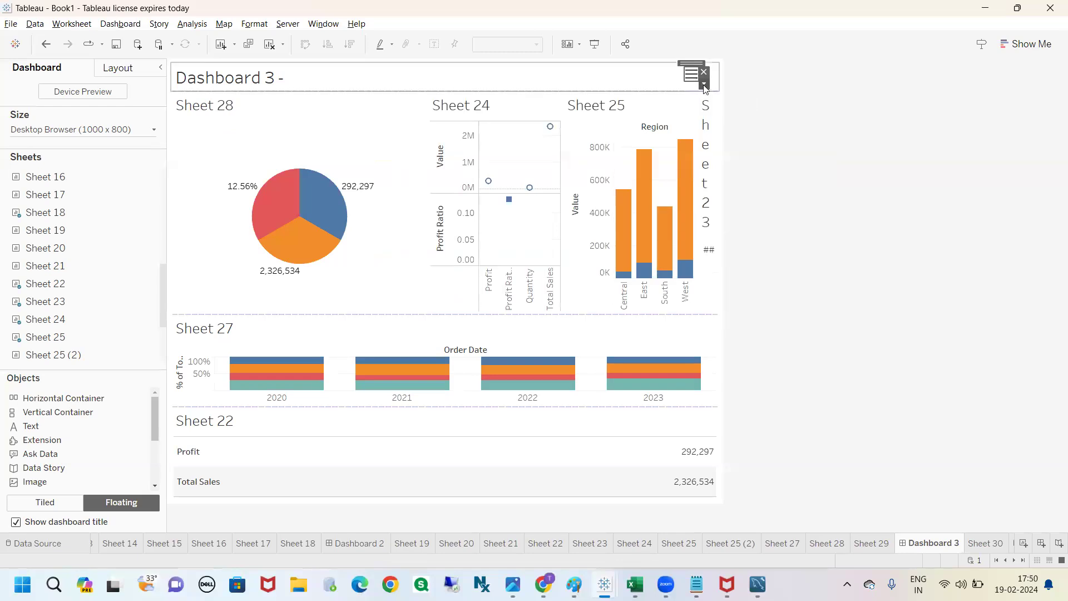
click(704, 85)
click(732, 110)
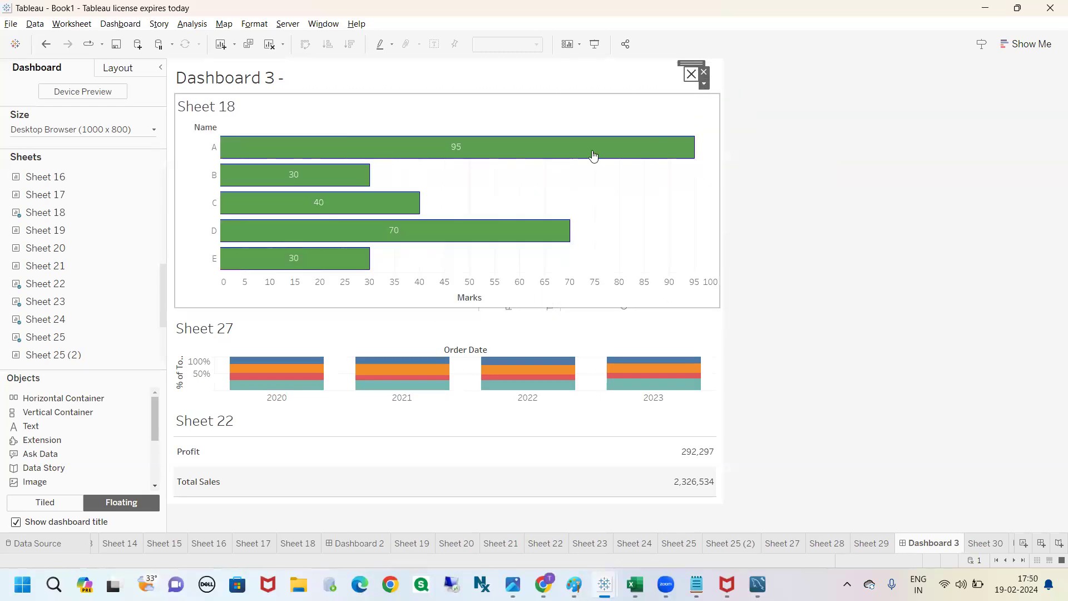
click(862, 156)
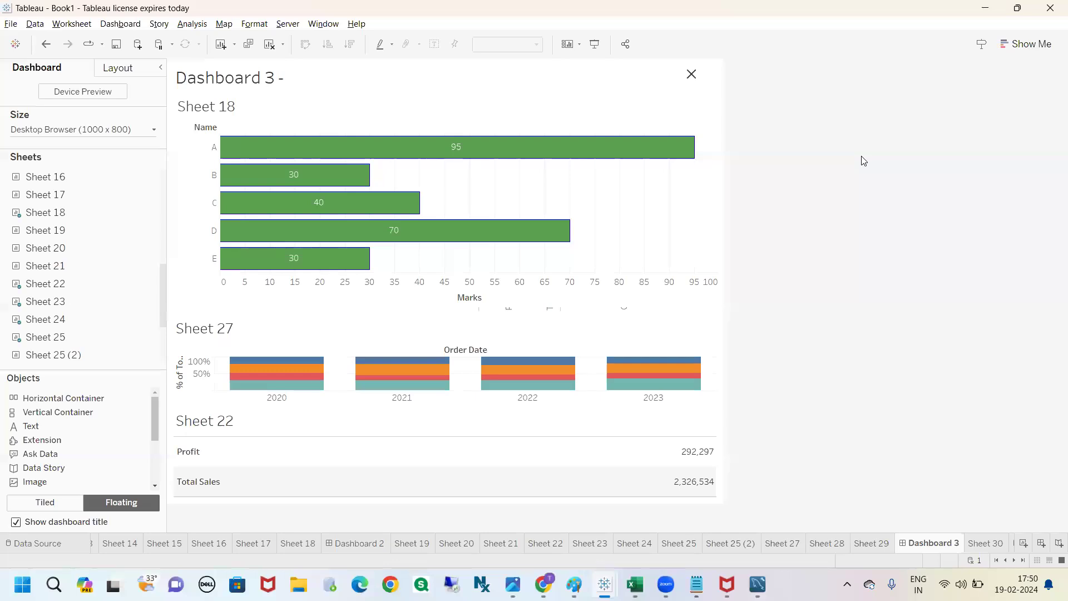
Step: Open the Edit Button settings for Sheet 18's Show/Hide button and move the dialog away from the button
click(690, 75)
click(704, 83)
click(732, 99)
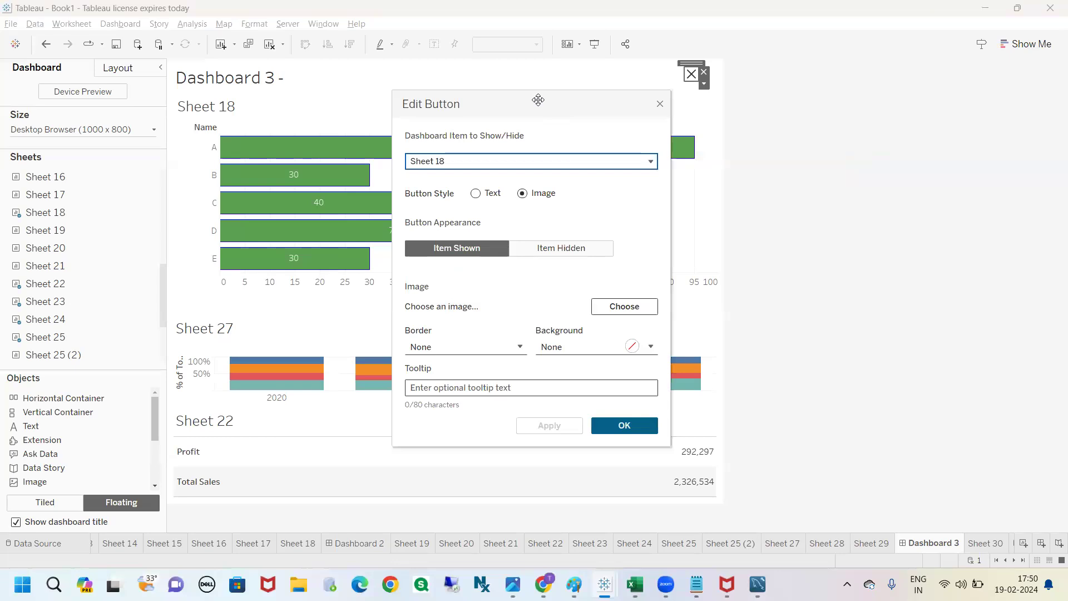
drag(538, 100, 462, 85)
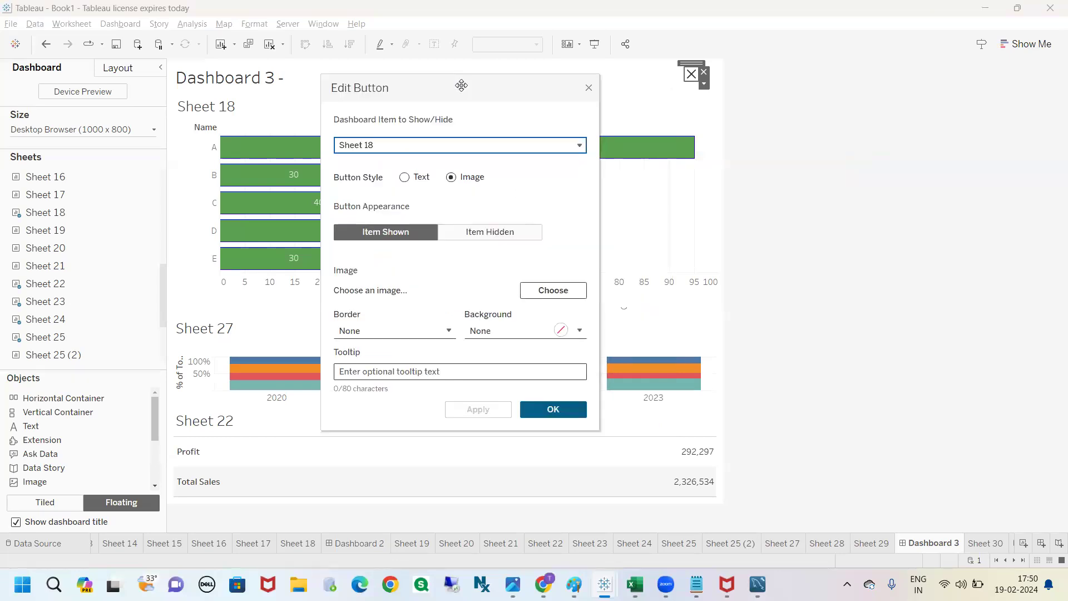
Step: Mark the Show/Hide button and the area beside it with freehand red strokes and clear them
key(ctrl+2)
mouse_move(754, 71)
mouse_down()
mouse_move(773, 76)
mouse_move(767, 85)
mouse_up()
mouse_move(762, 97)
mouse_down()
mouse_move(795, 94)
mouse_move(820, 141)
mouse_up()
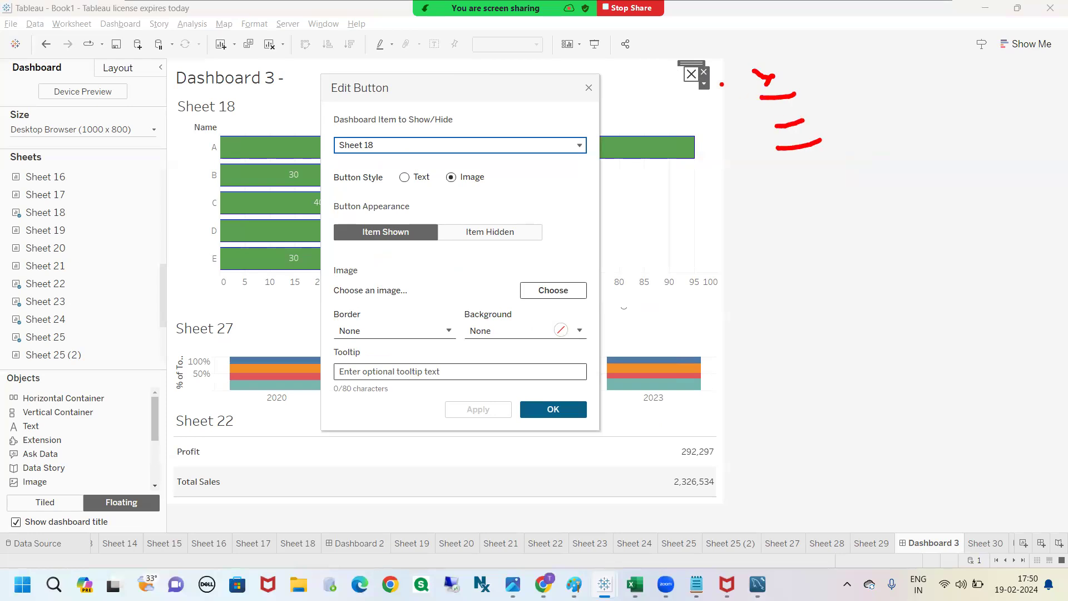
drag(683, 79, 734, 160)
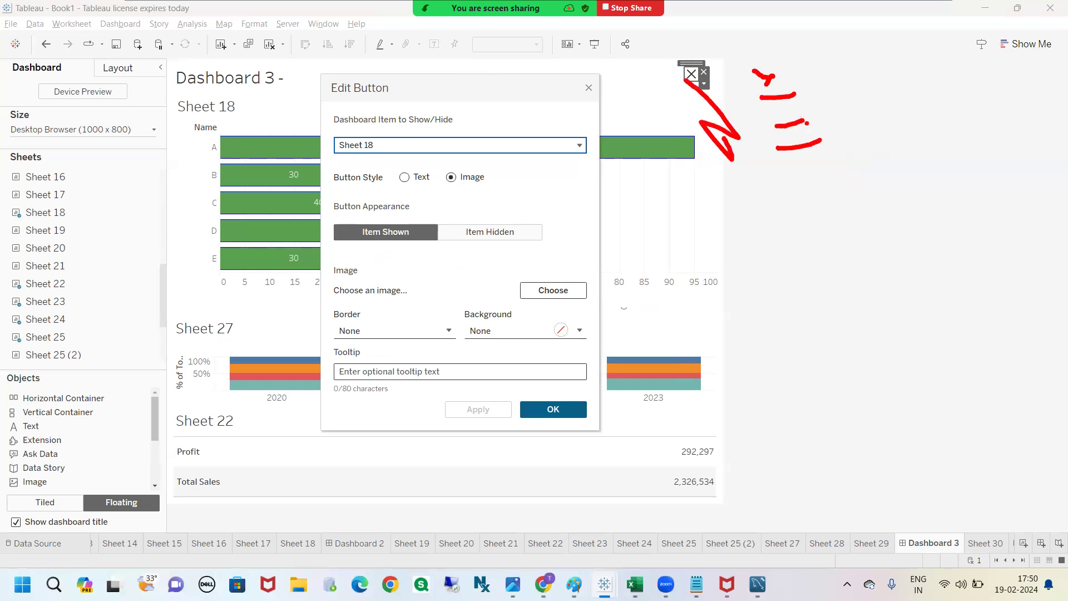
key(Escape)
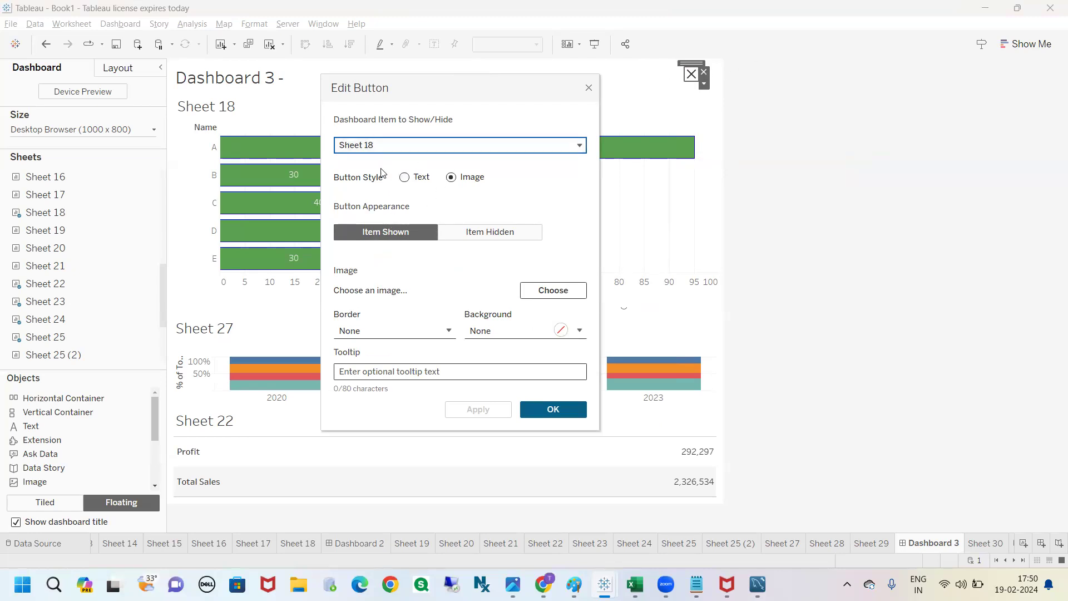
Step: Review the dashboard items that the button can show or hide, leaving Sheet 18 selected
click(389, 146)
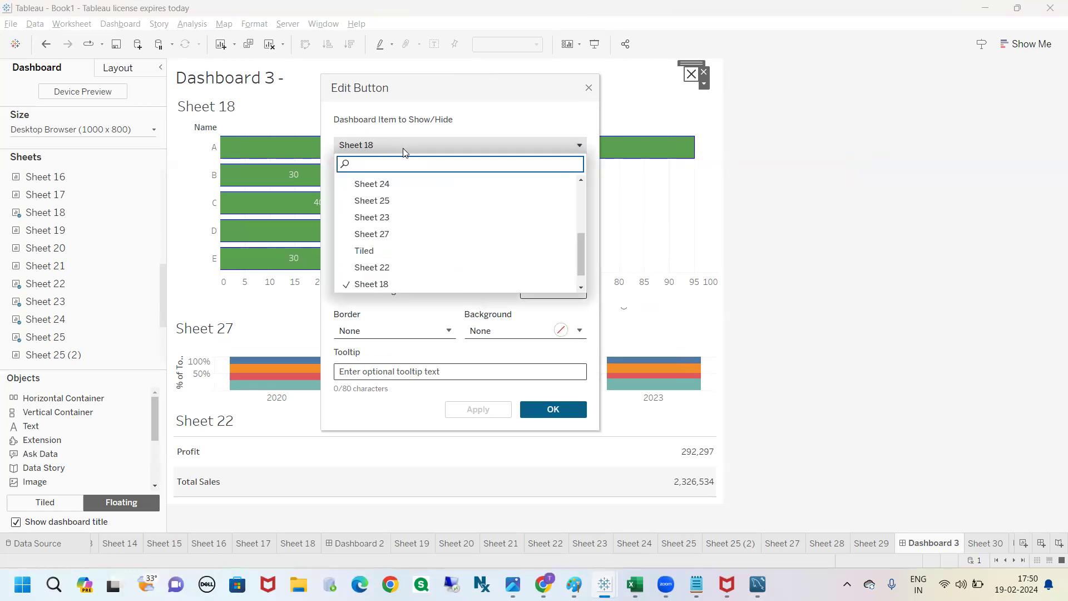
scroll(395, 245, down, 1)
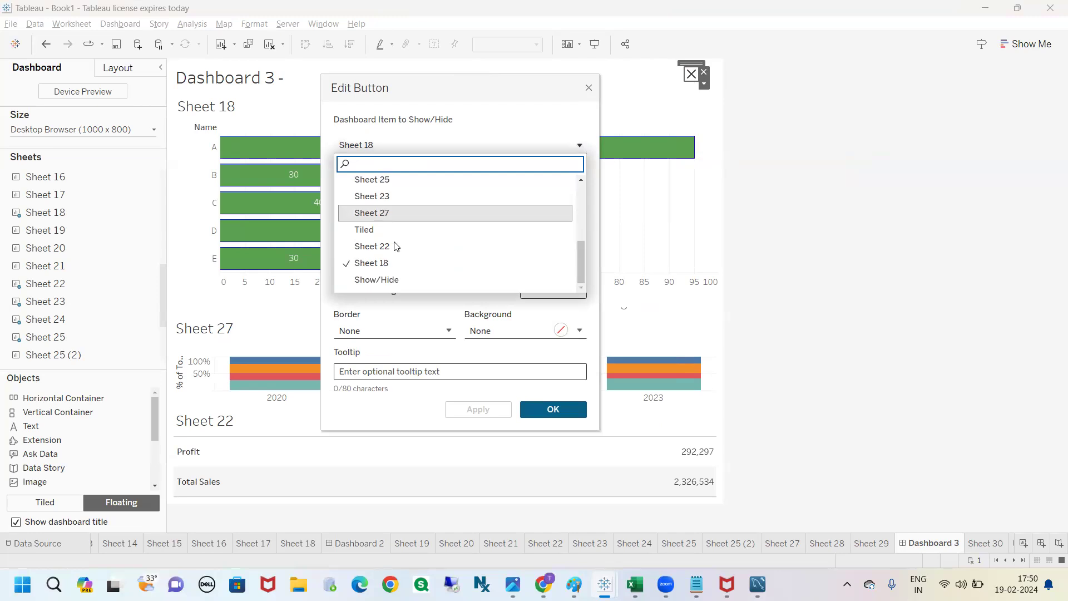
scroll(396, 246, up, 5)
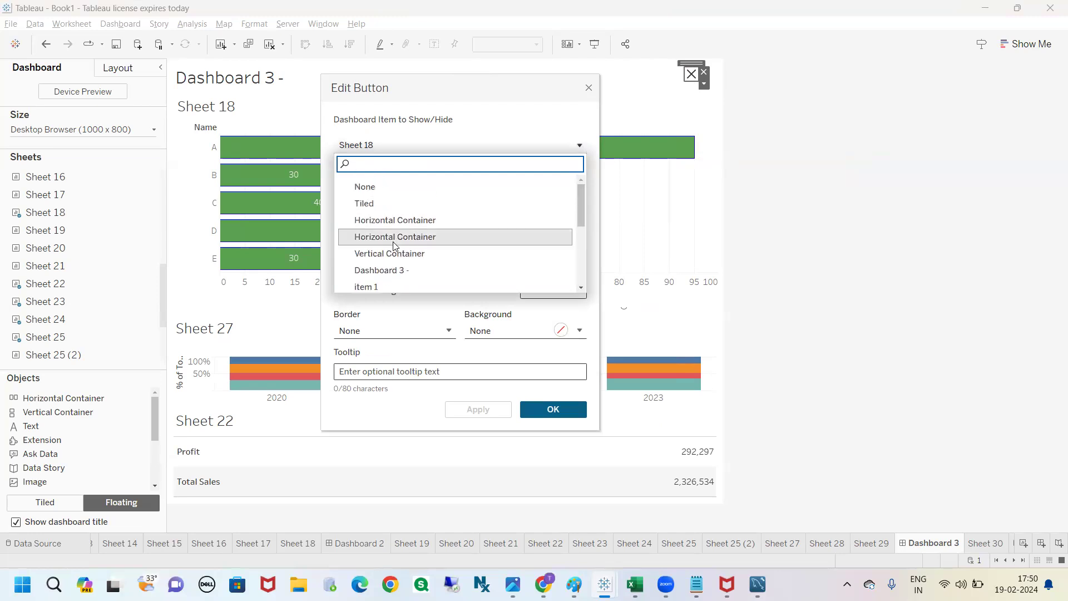
scroll(393, 246, down, 3)
scroll(394, 245, up, 4)
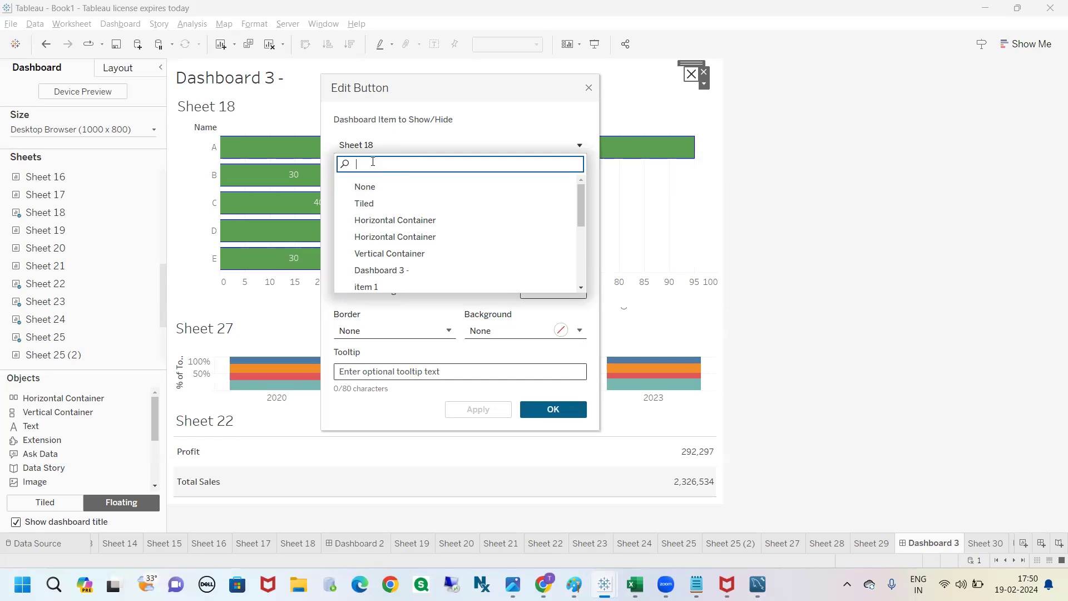
scroll(406, 223, down, 5)
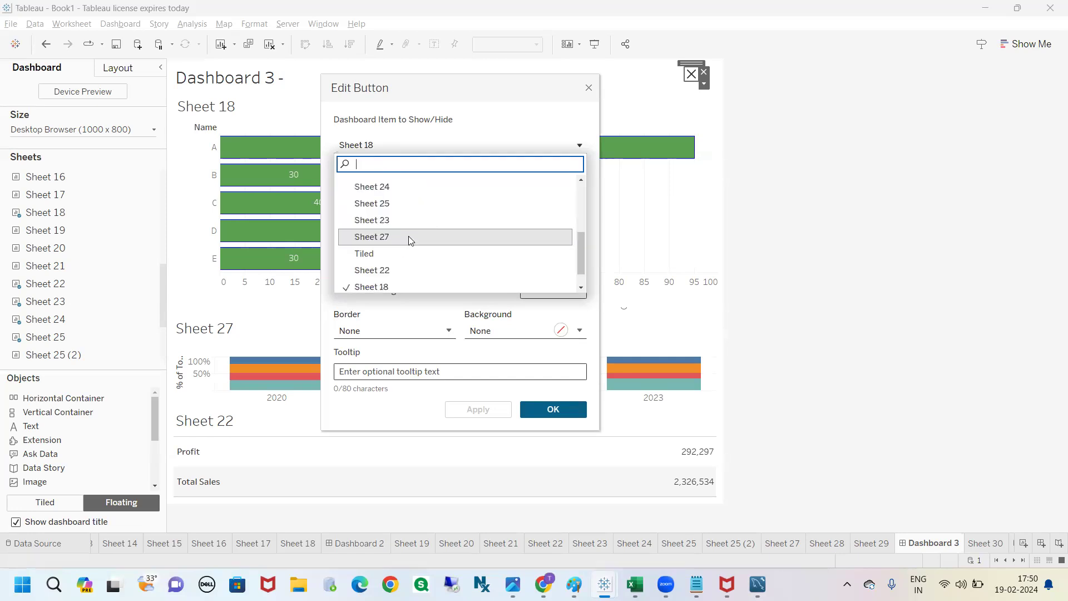
click(448, 145)
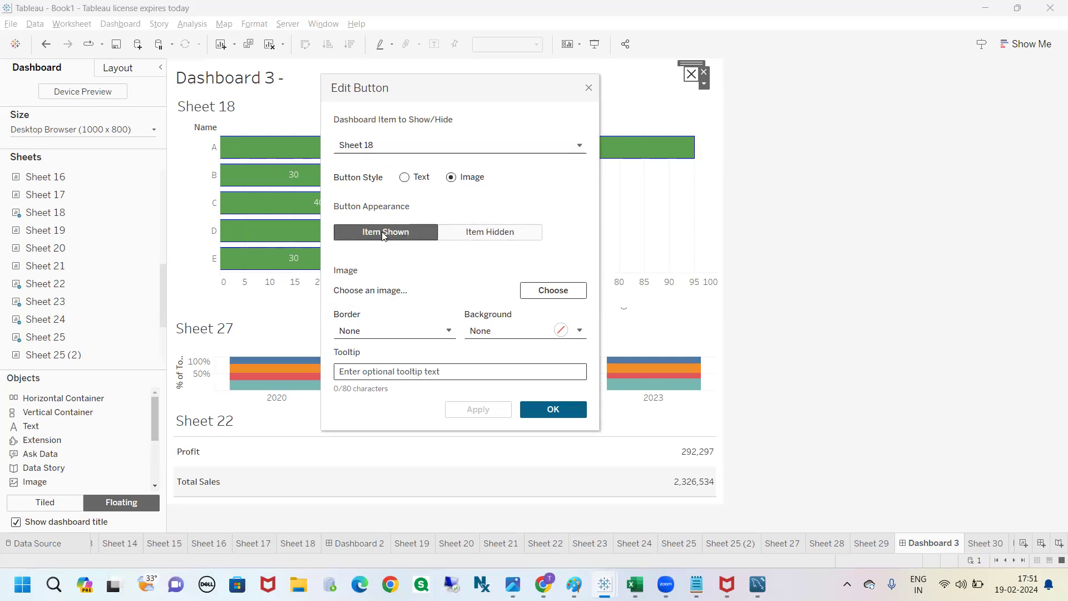
Step: Check the Item Hidden appearance, return to Item Shown, and browse the Desktop folder for its button image
click(494, 233)
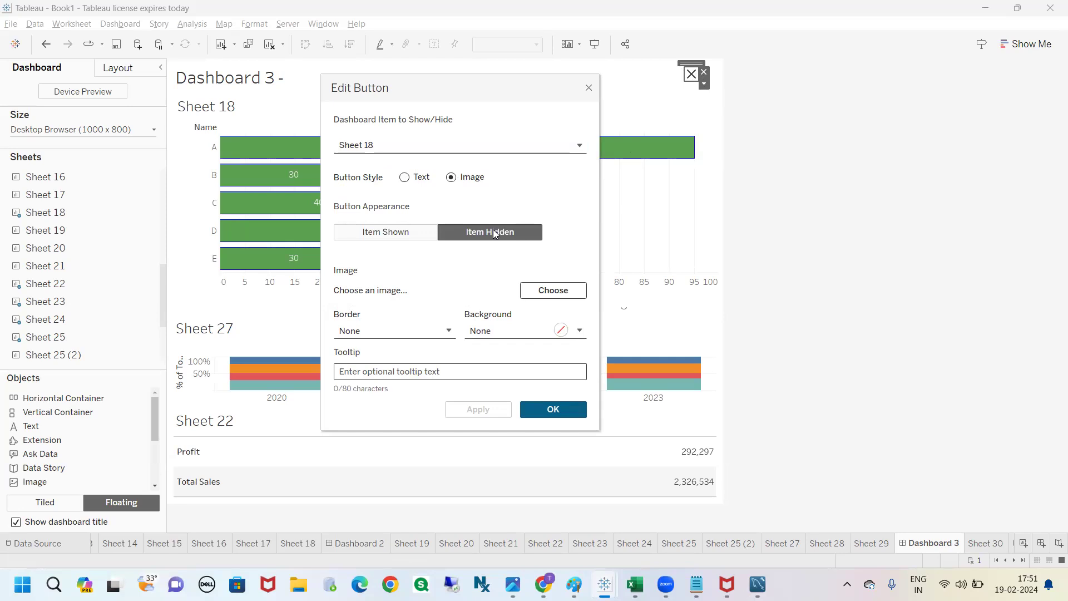
click(383, 233)
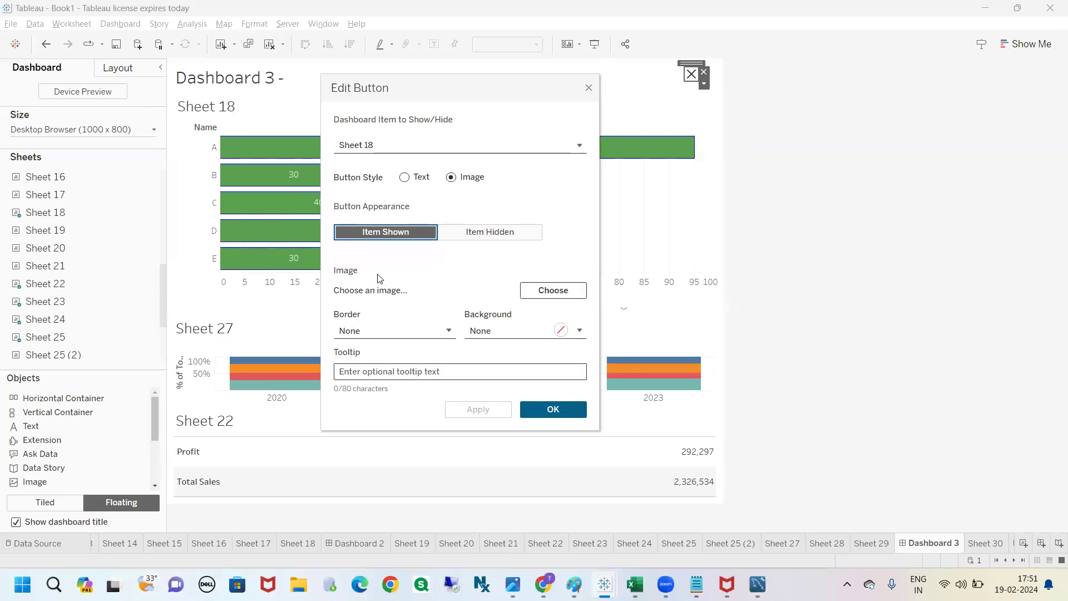
click(562, 289)
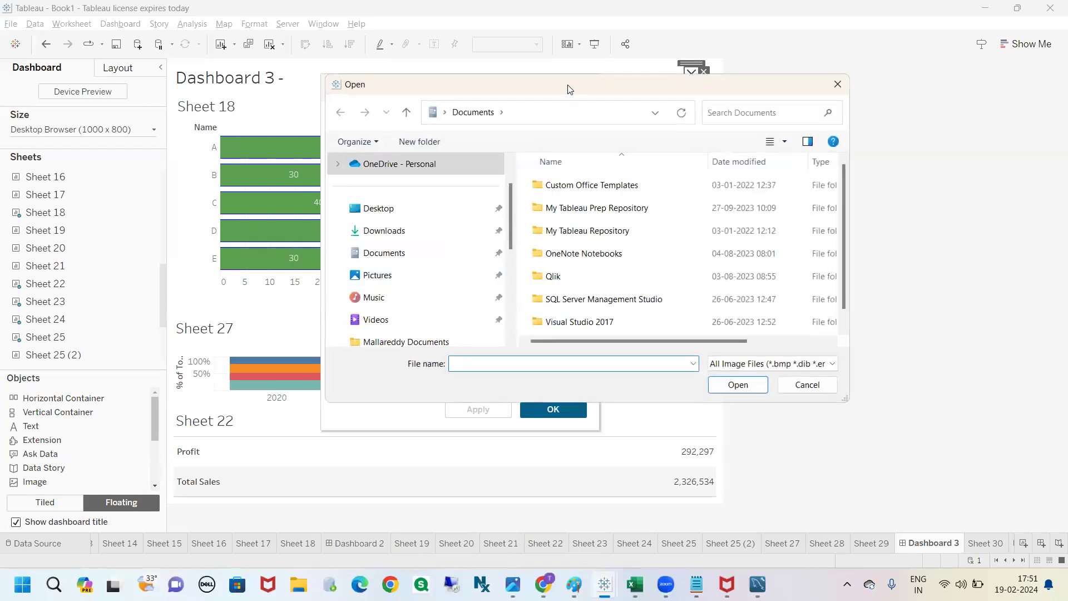
drag(563, 79, 415, 72)
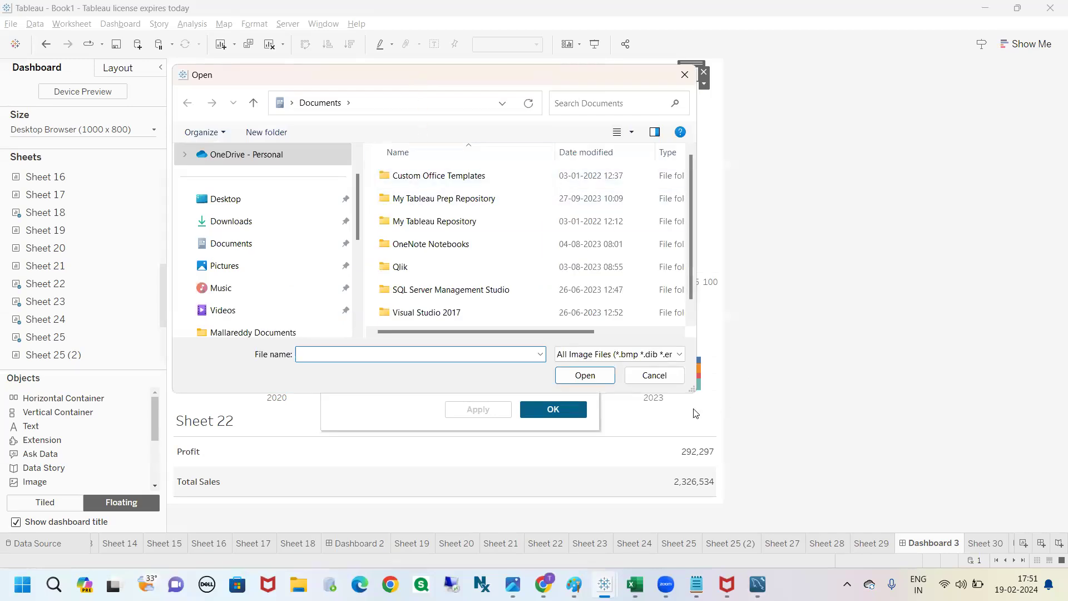
drag(691, 395, 871, 519)
click(256, 207)
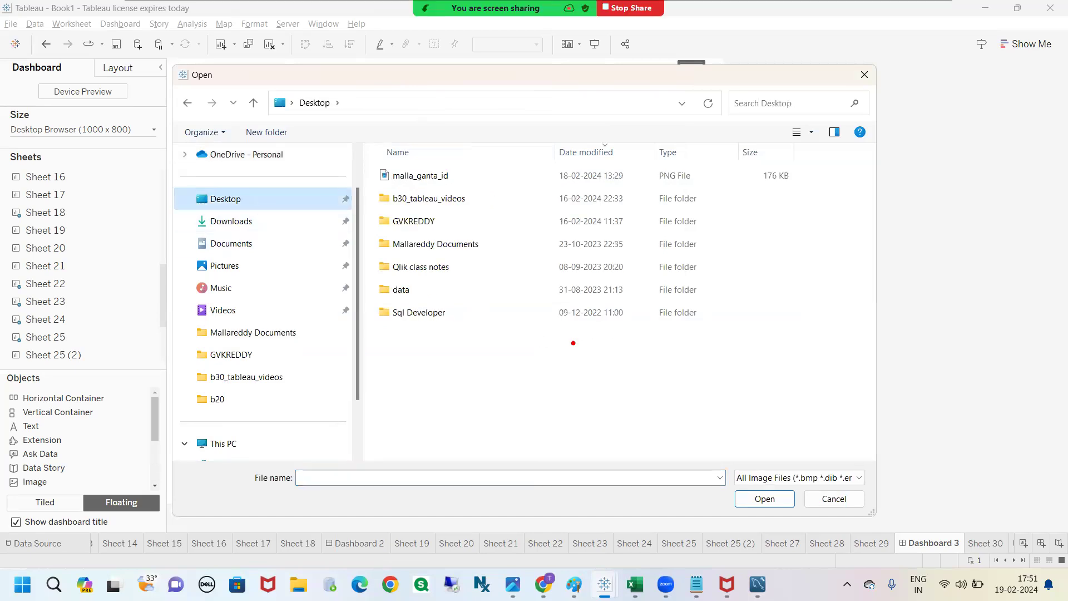
Step: Annotate the image file browser with the red text "PNG" and close it without choosing an image
drag(580, 354, 580, 403)
text(PNG)
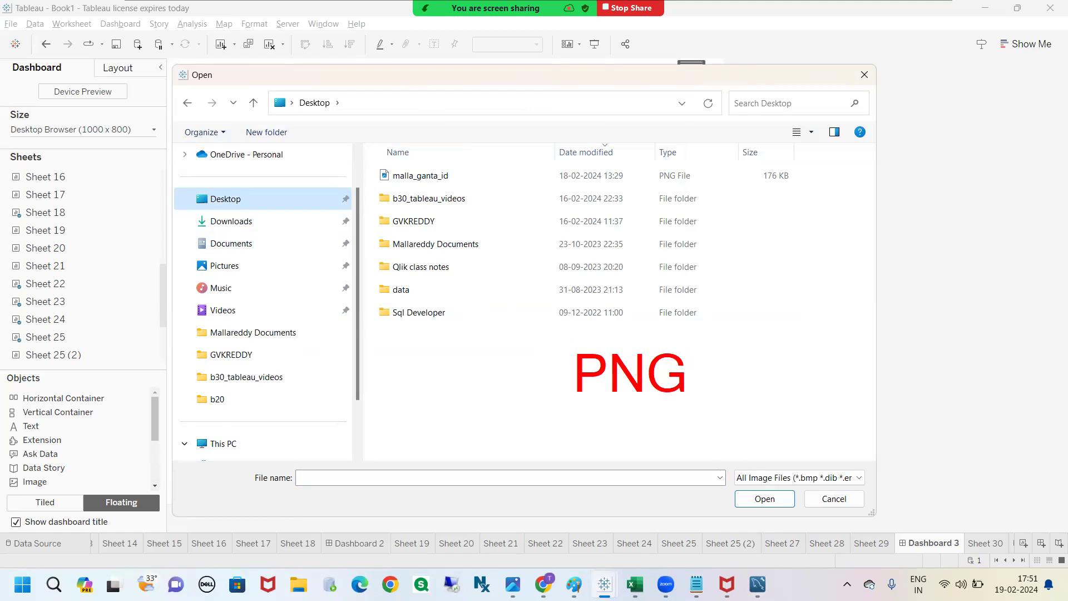
right_click(624, 244)
click(864, 75)
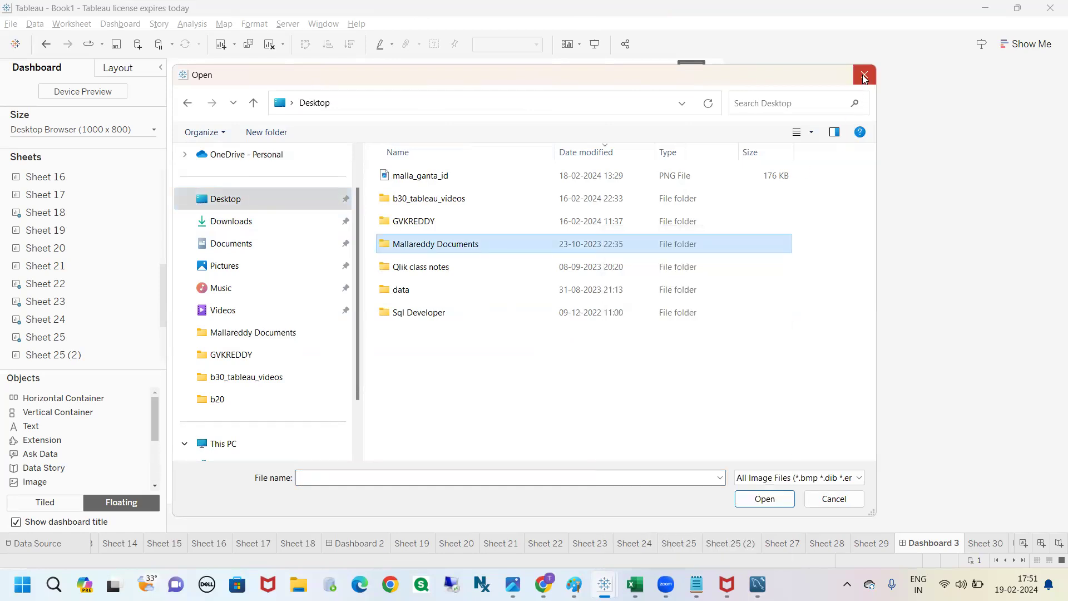
click(863, 75)
Step: Set a blue dashed border for the button's Item Hidden appearance and dismiss the custom color picker
click(385, 234)
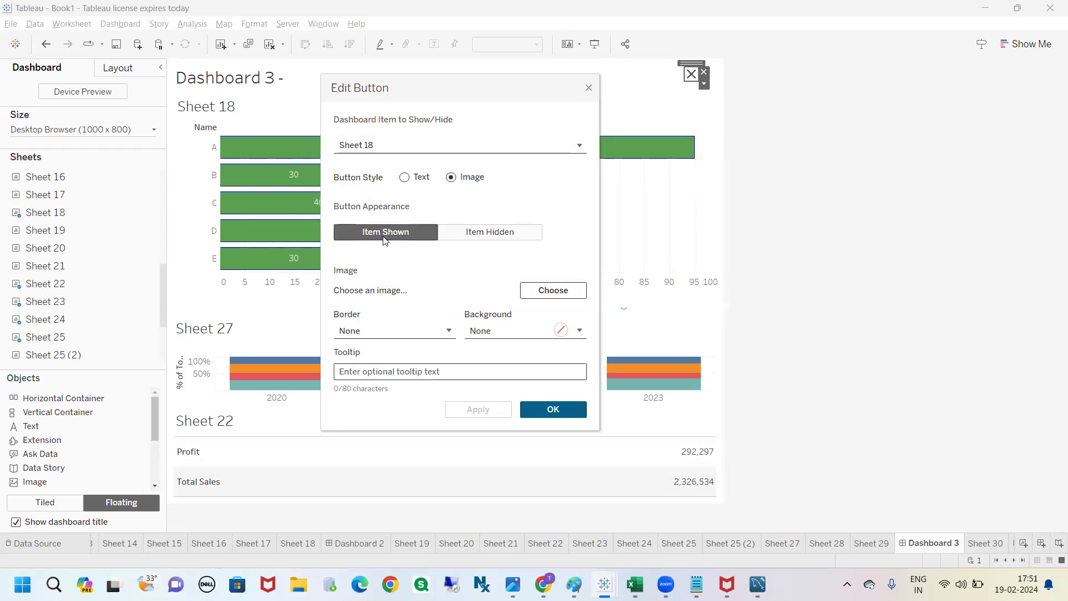
click(491, 237)
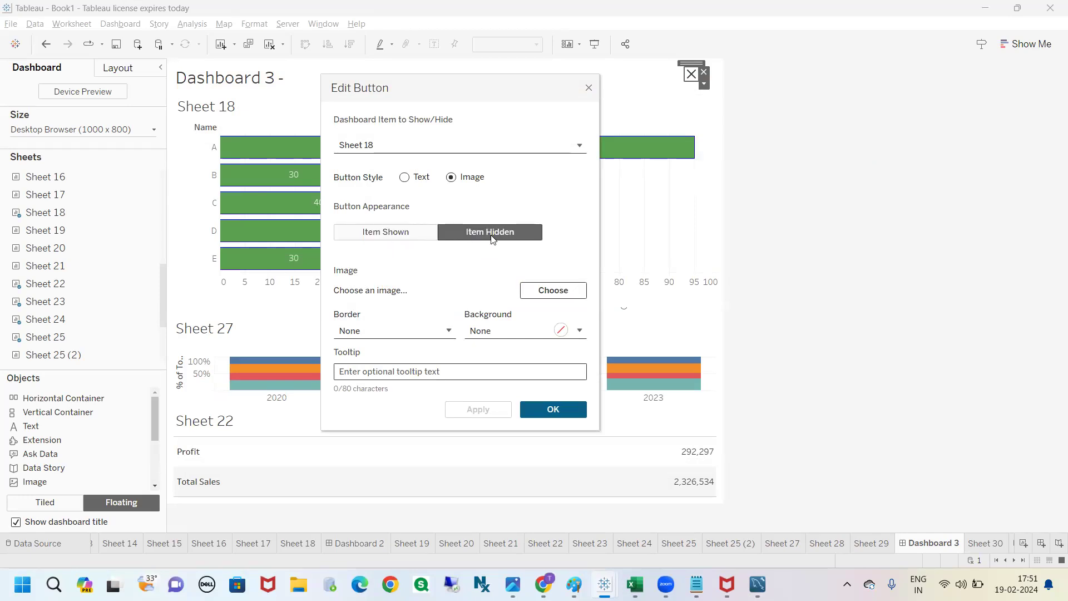
click(448, 331)
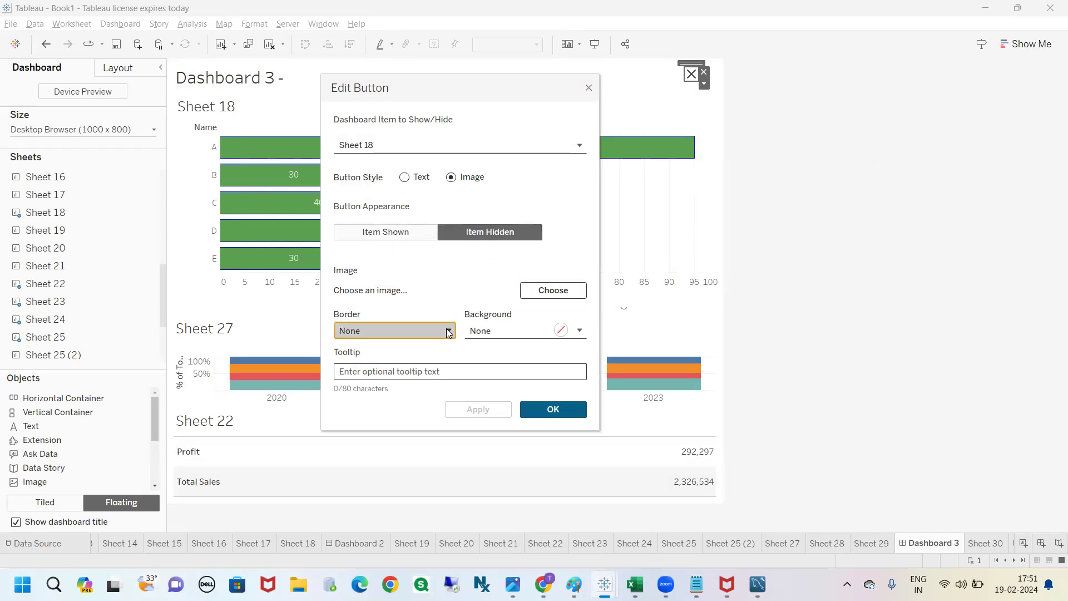
click(347, 521)
click(396, 389)
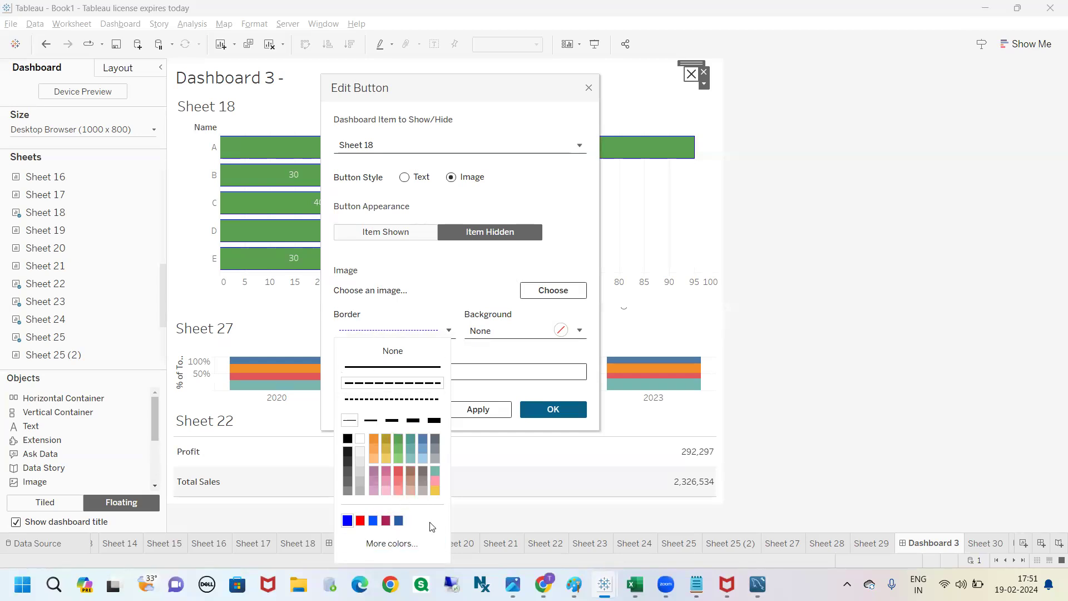
click(391, 543)
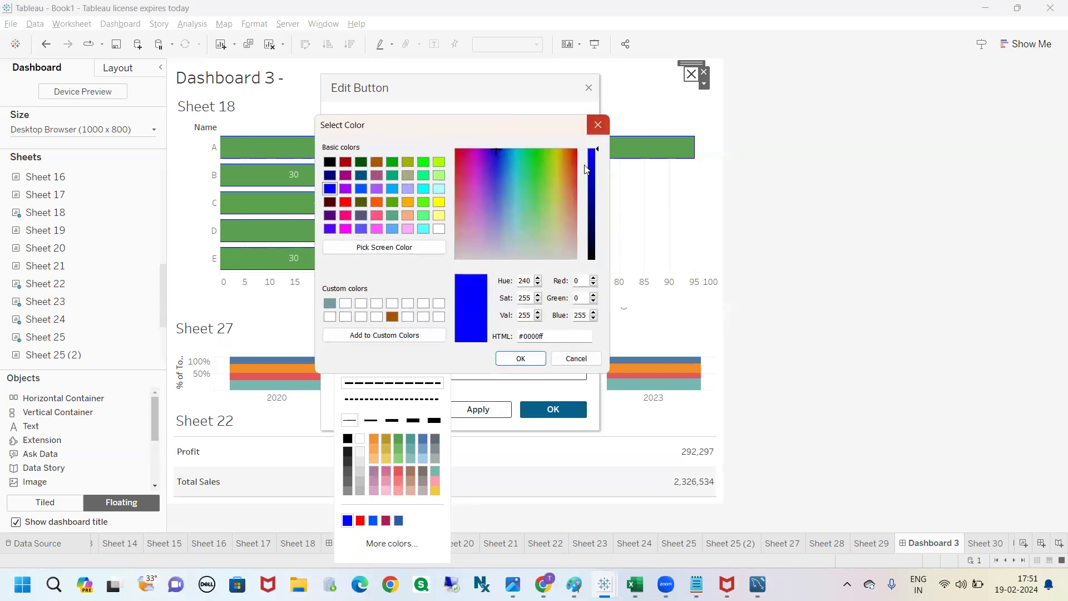
click(597, 125)
Step: Set the background of the button's Item Hidden appearance to blue at 100% opacity
click(515, 333)
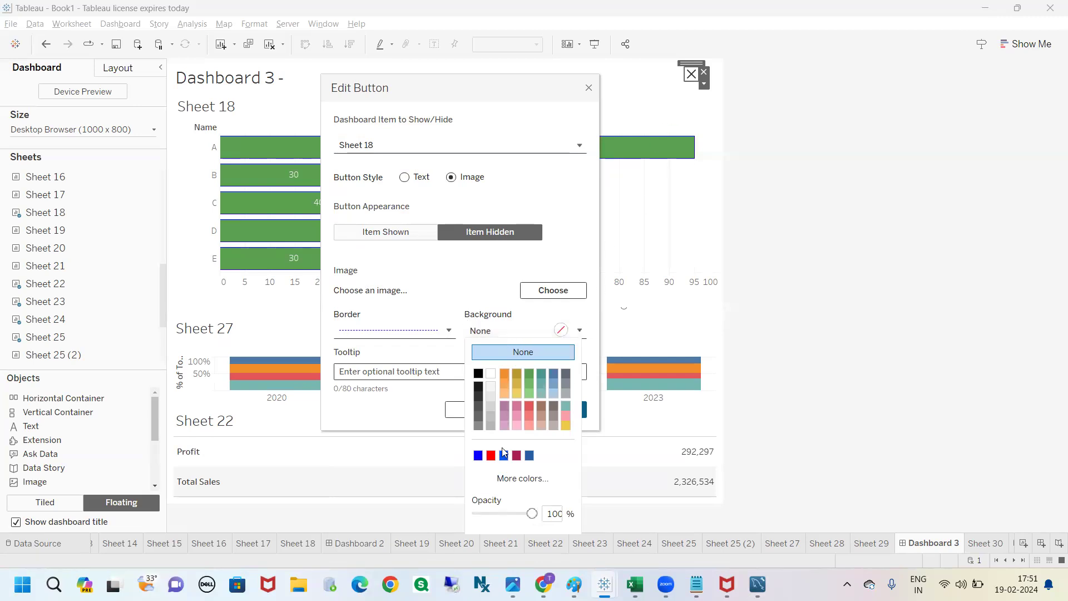
click(478, 455)
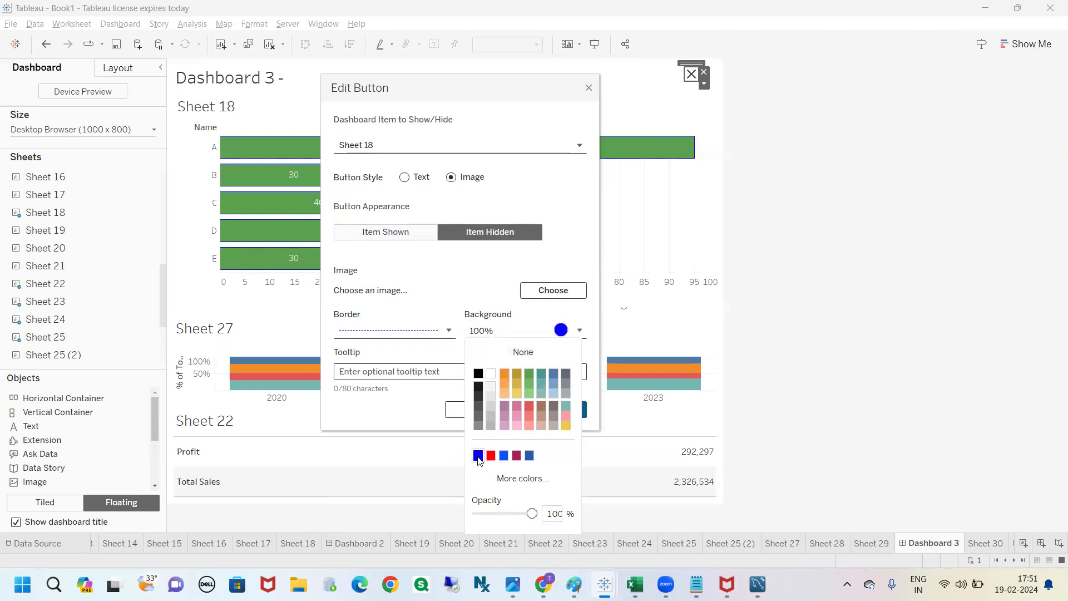
click(509, 260)
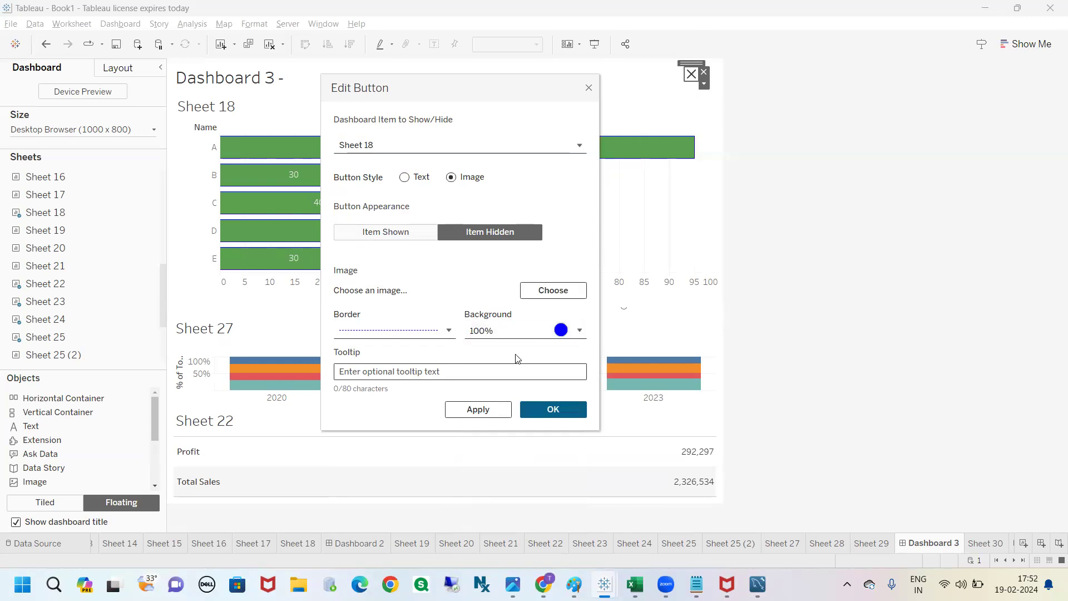
Step: Set the Item Hidden tooltip to "Nabigate to sheet 18" and accept the button settings
click(381, 373)
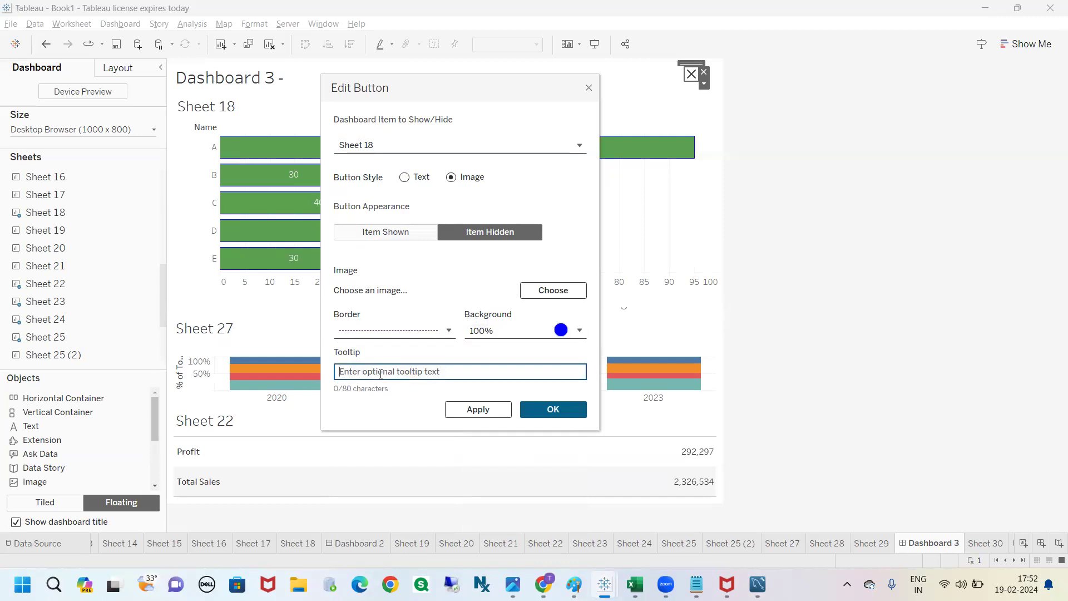
text(show sh)
key(BackSpace)
key(BackSpace)
key(BackSpace)
key(BackSpace)
key(BackSpace)
key(BackSpace)
key(BackSpace)
text(Nabigate tp sh)
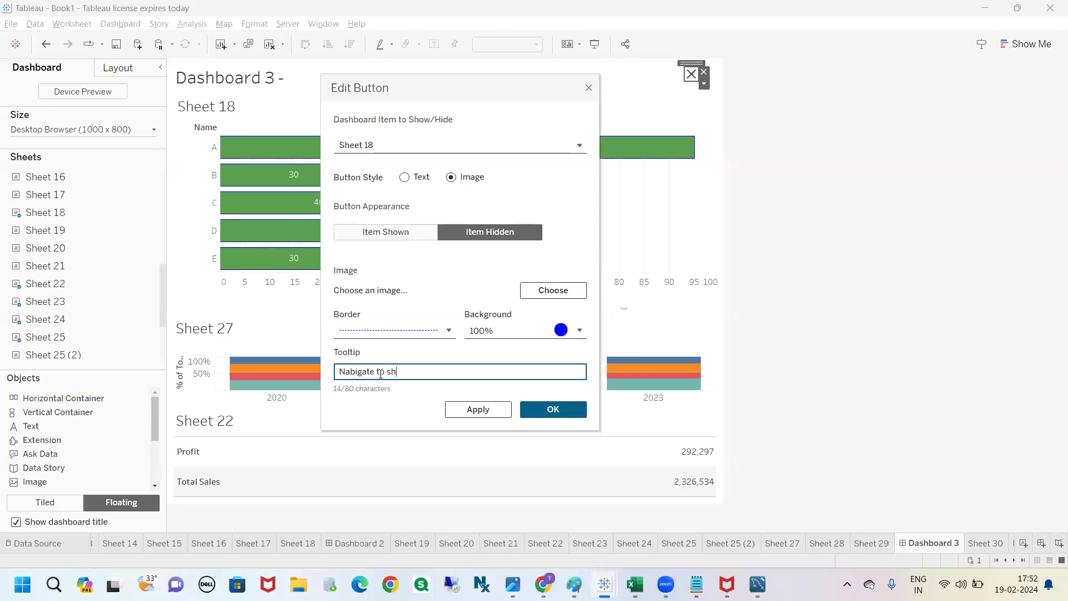
text(eet 18)
key(ctrl+a)
click(553, 410)
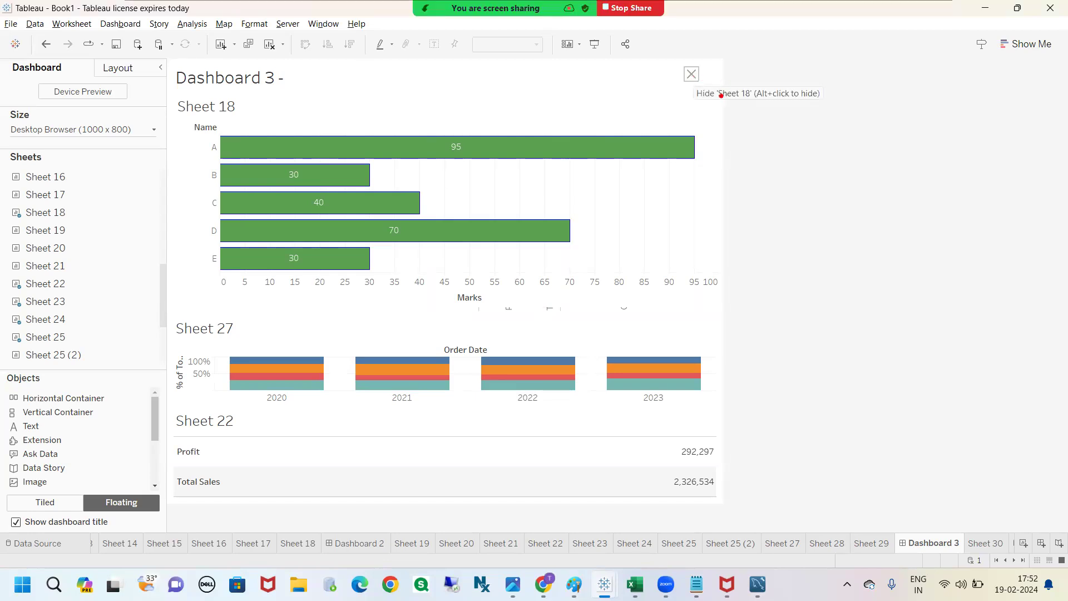
Step: Hide Sheet 18 with its Show/Hide button and circle the button's custom tooltip in red
mouse_move(719, 102)
mouse_down()
mouse_move(828, 95)
mouse_move(715, 87)
mouse_move(714, 100)
mouse_up()
key(Escape)
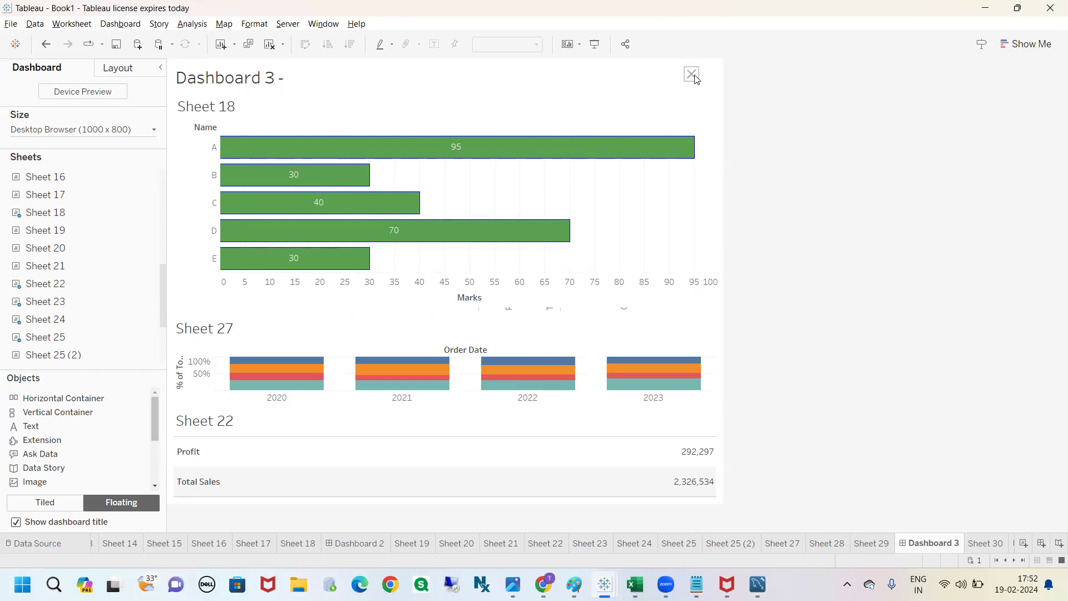
click(697, 79)
click(704, 84)
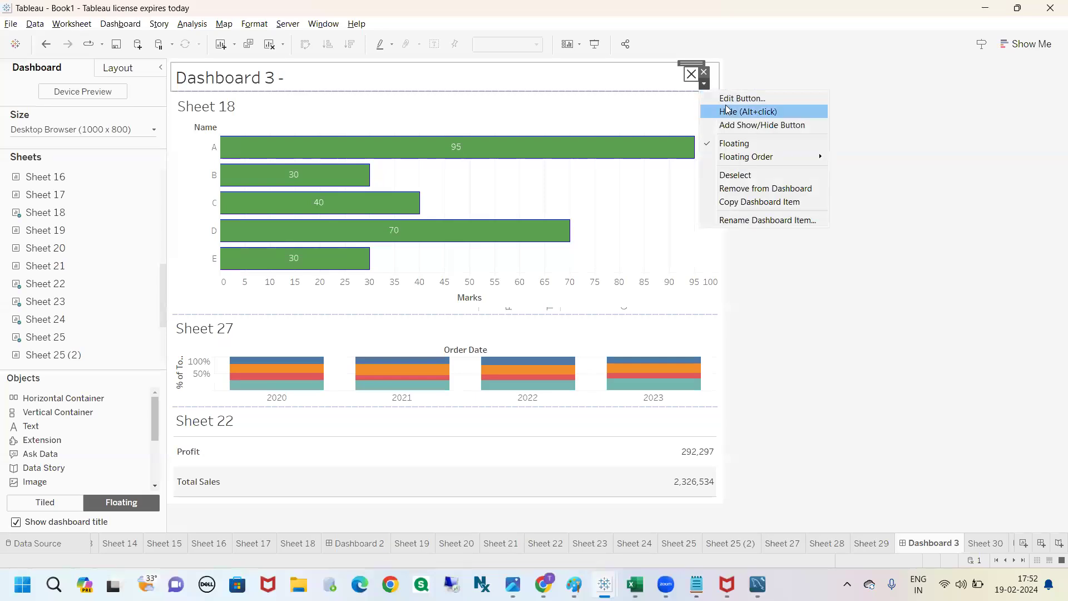
click(739, 110)
click(787, 156)
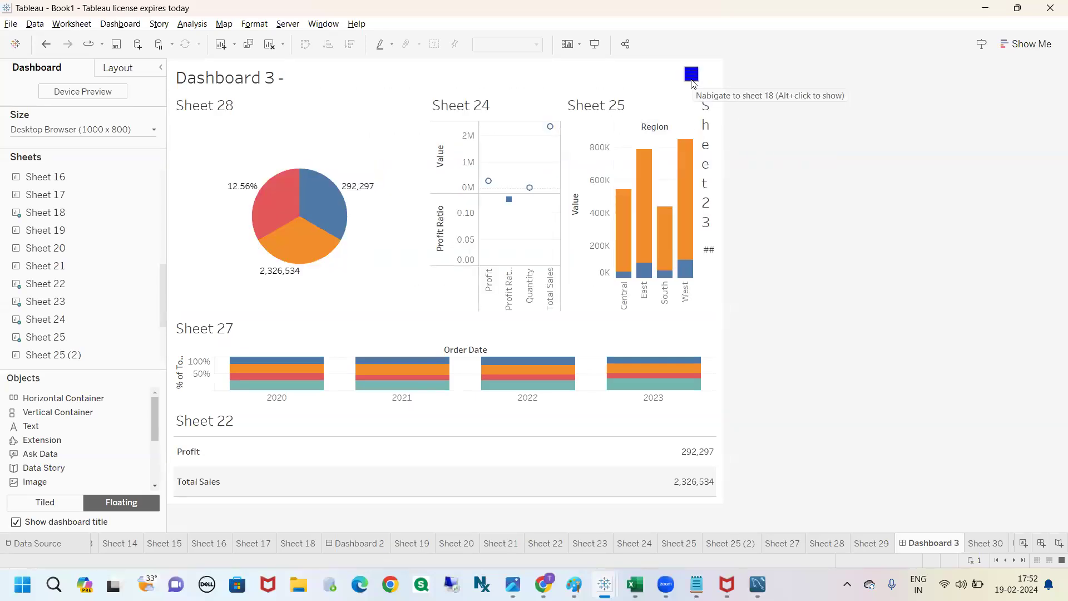
mouse_move(699, 102)
mouse_down()
mouse_move(832, 113)
mouse_move(724, 85)
mouse_move(693, 95)
mouse_up()
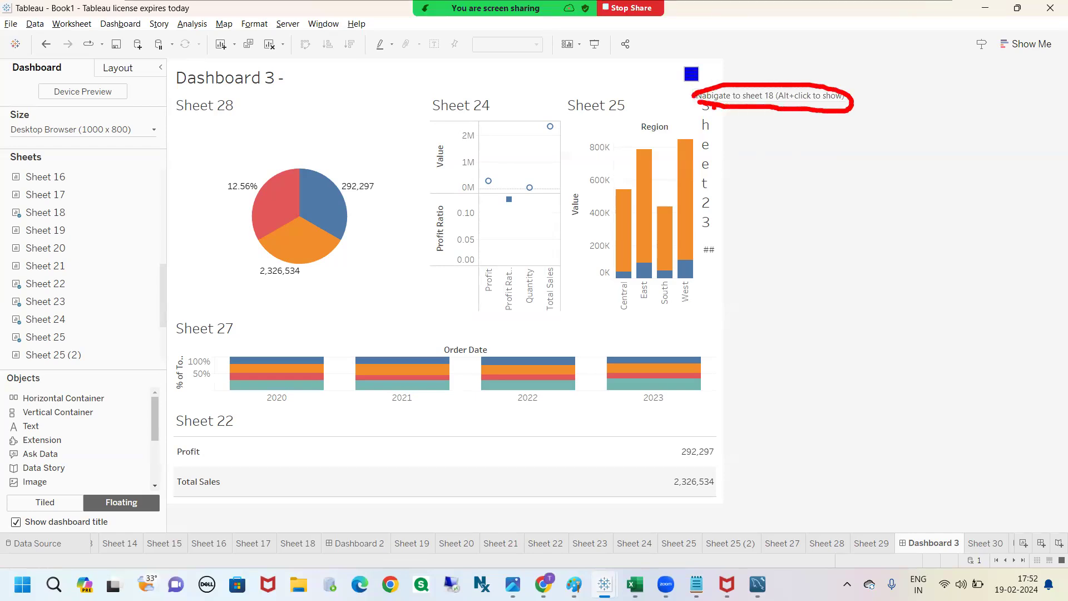
Step: Reopen the button's settings and compare the tooltip and background options of the Item Hidden and Item Shown appearances
click(692, 74)
double_click(692, 74)
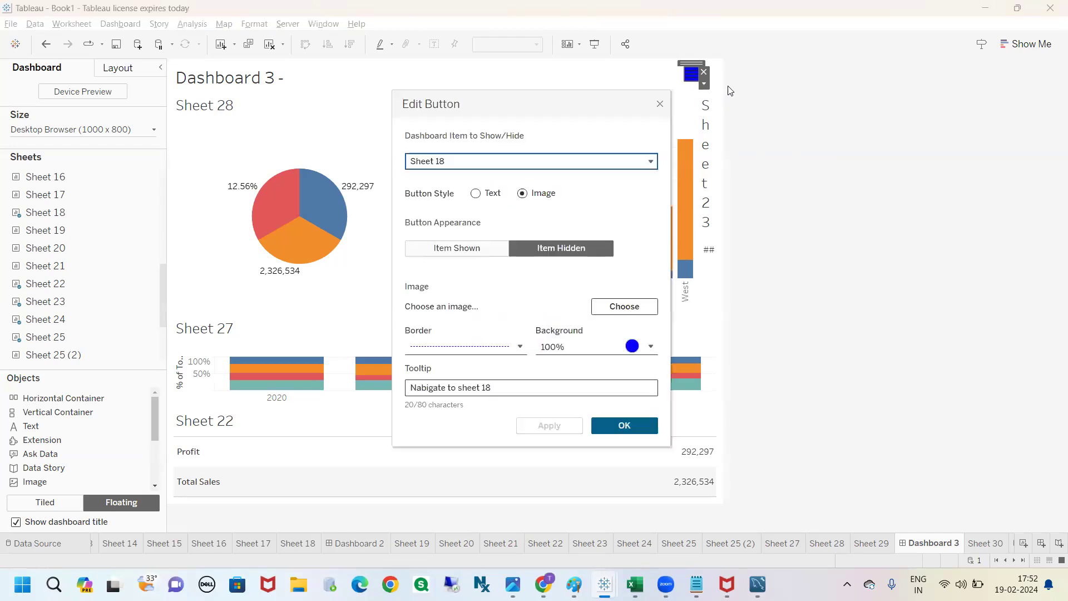
drag(499, 383, 393, 389)
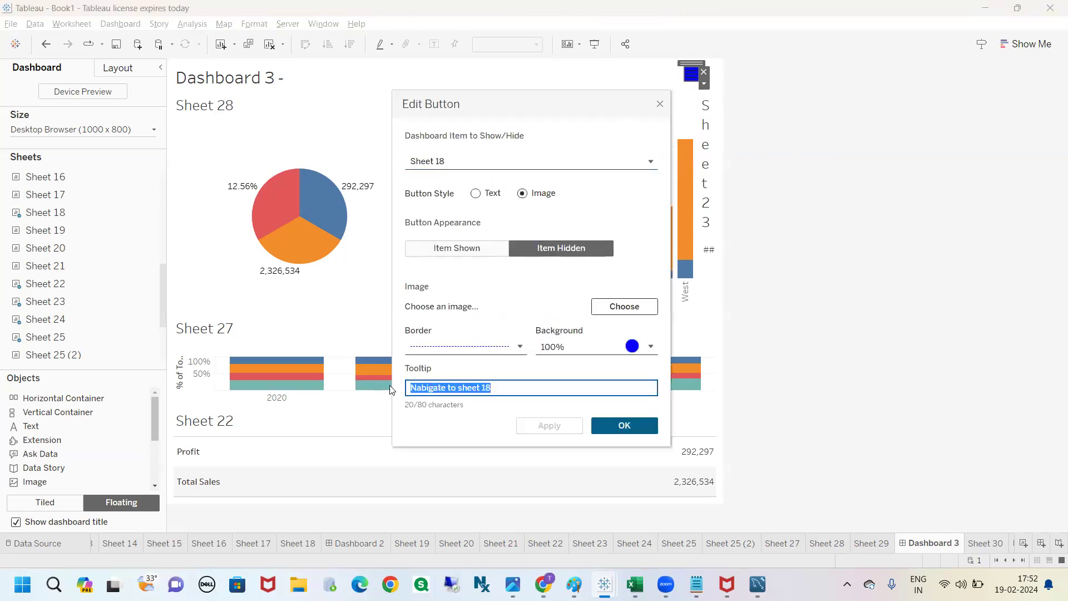
click(563, 247)
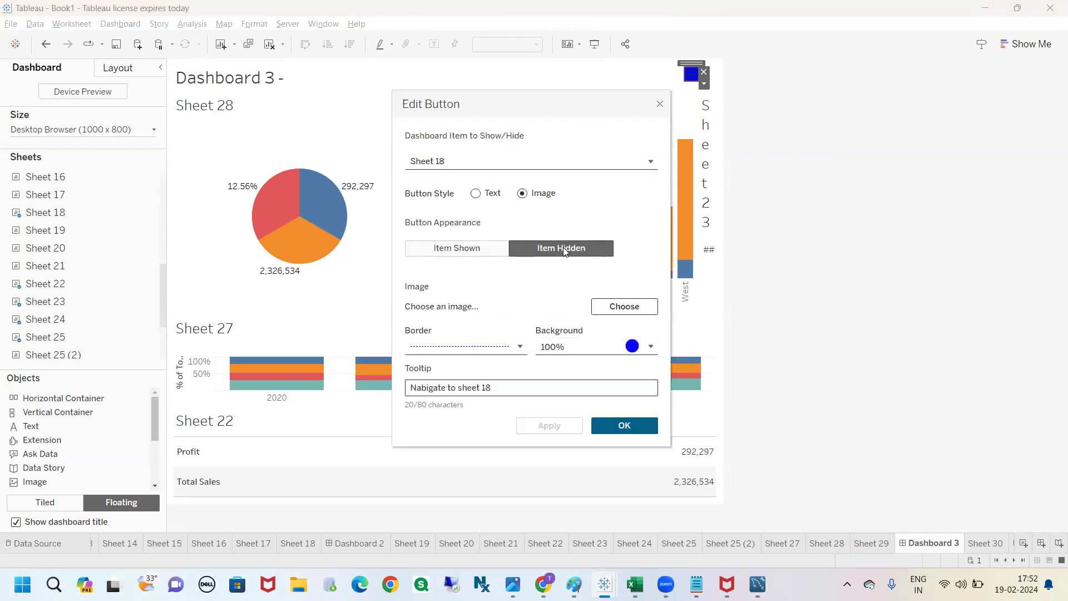
click(451, 251)
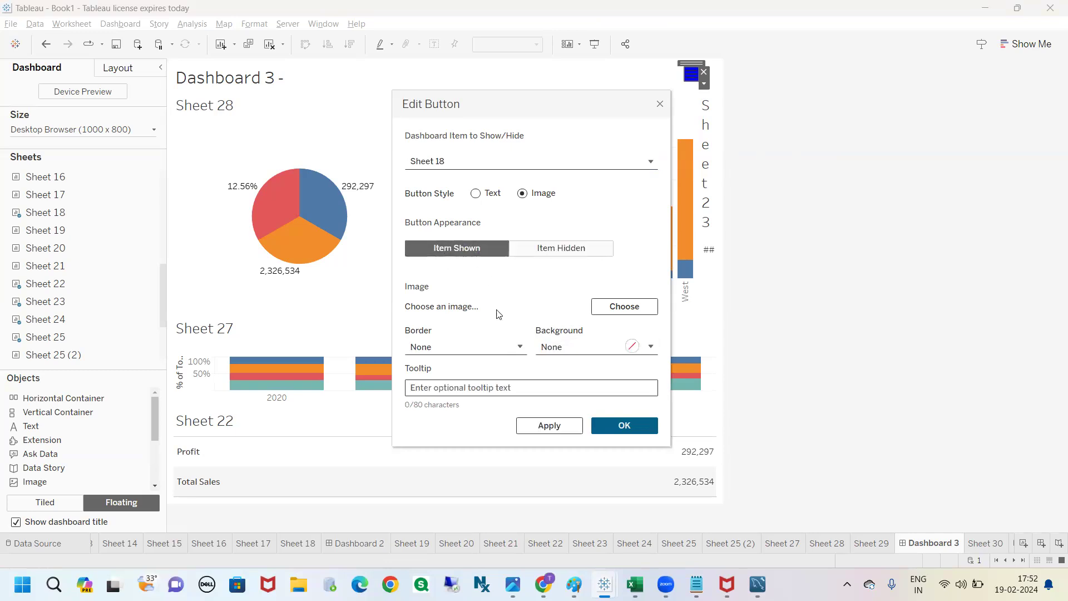
click(464, 394)
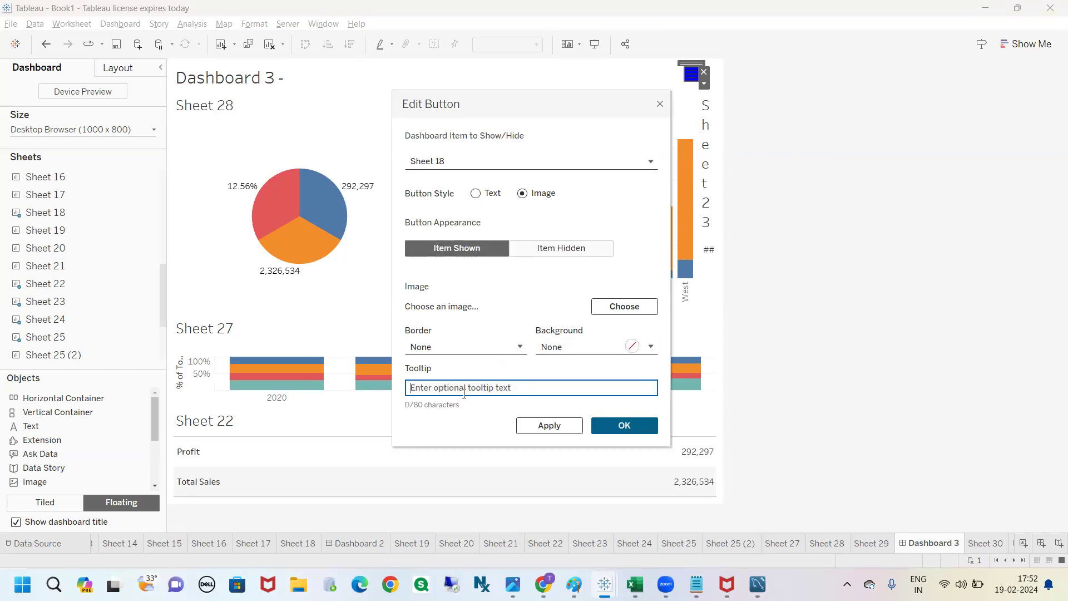
click(584, 347)
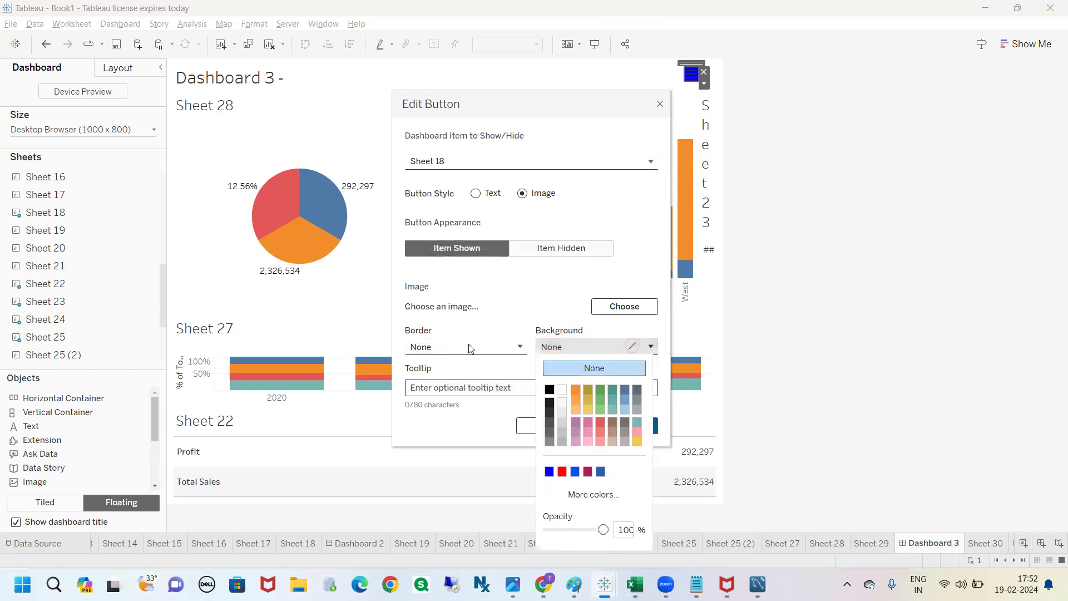
click(582, 117)
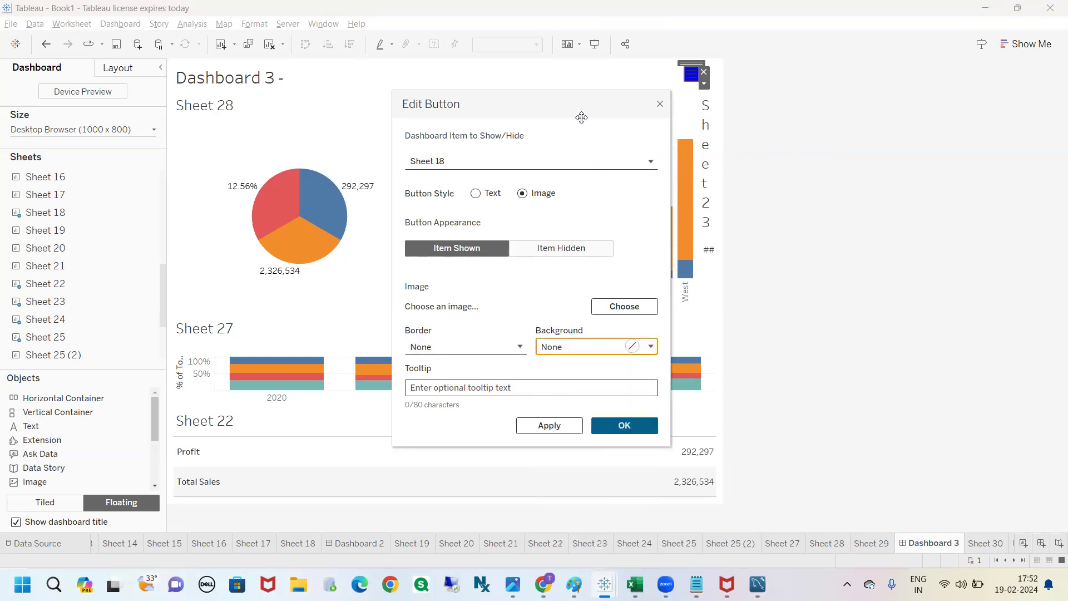
Step: Switch the button style to Text and title its Item Shown appearance "Show sh18"
click(475, 193)
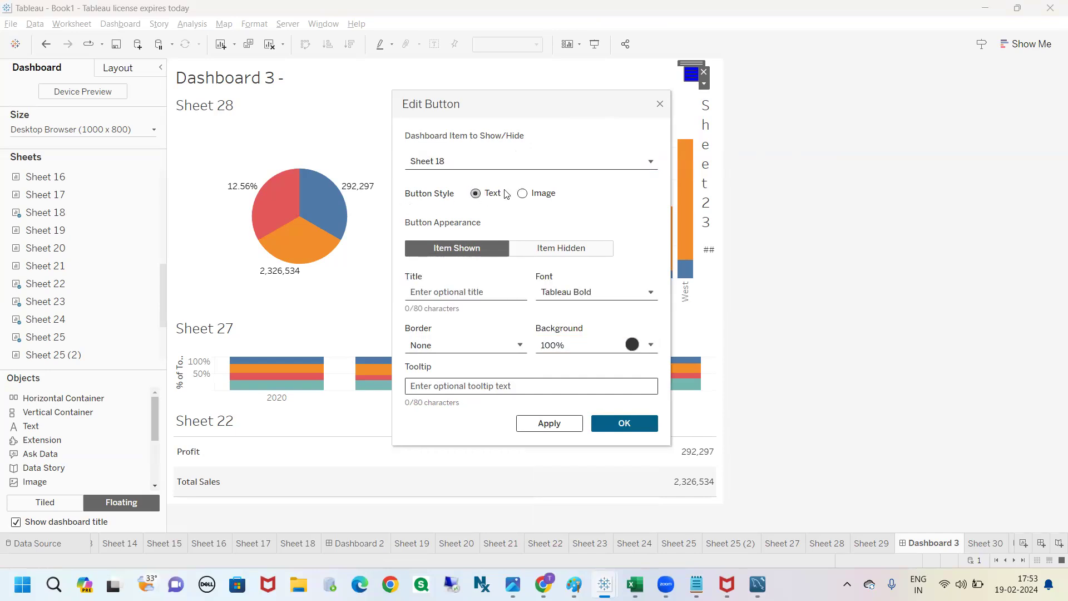
click(471, 292)
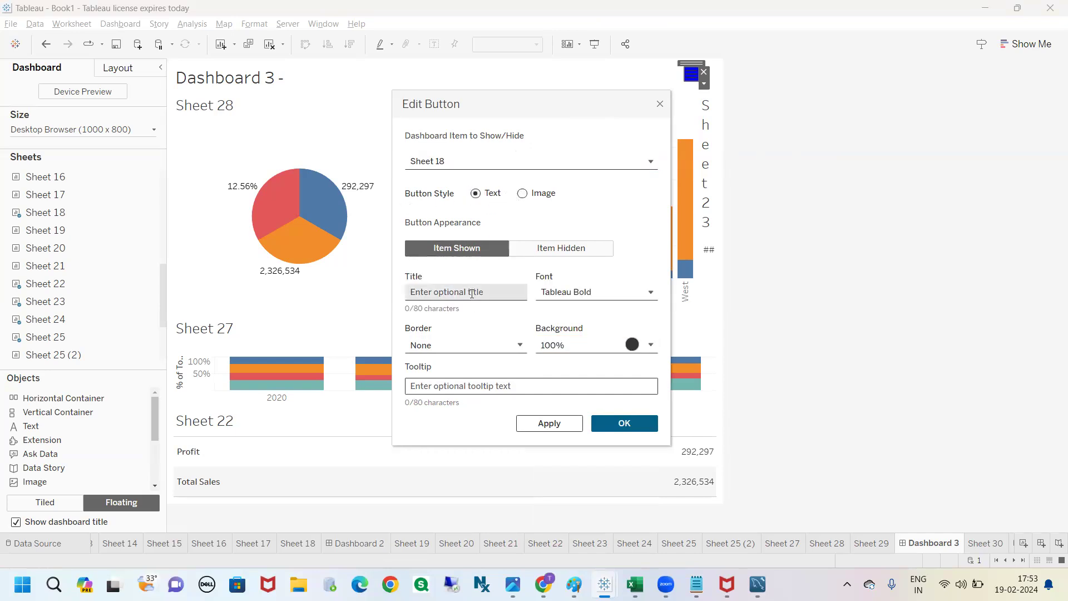
text(Show)
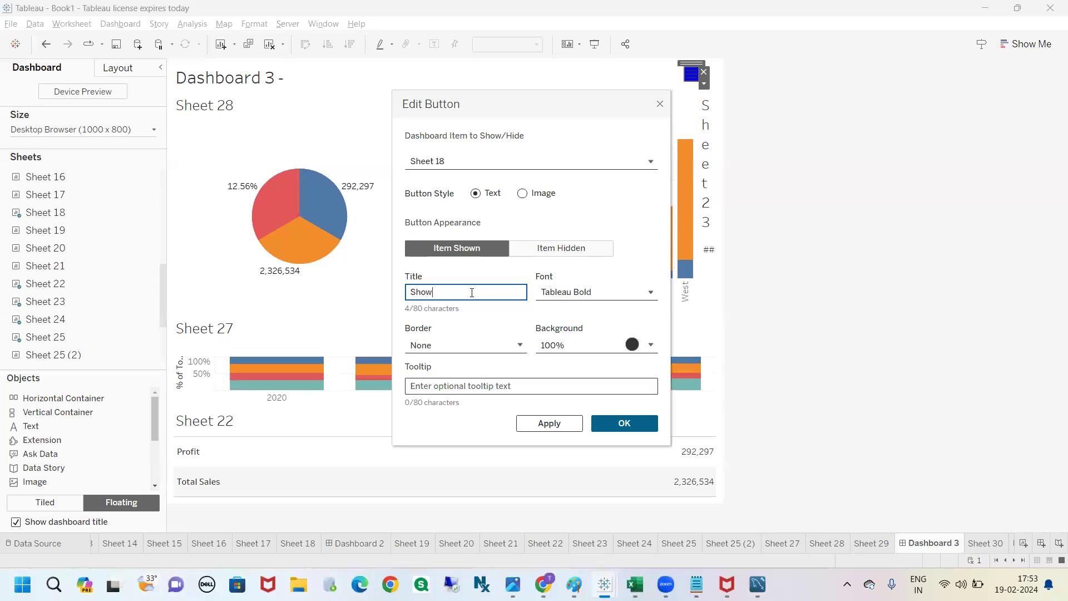
text( sh18)
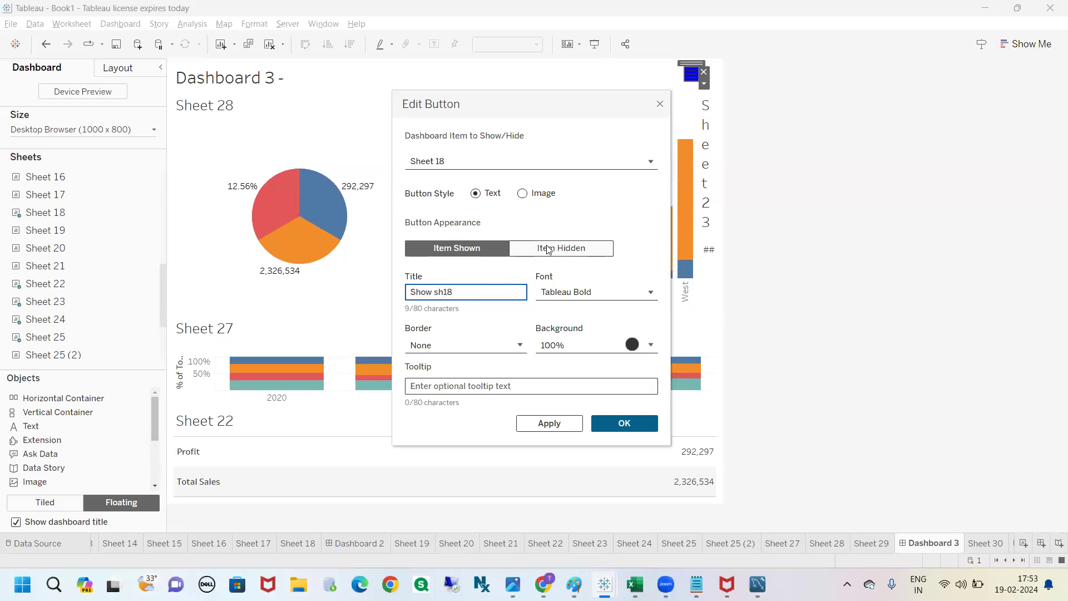
Step: Title the Item Hidden appearance "xyz" and accept the button settings
click(530, 256)
click(499, 288)
text(xyz)
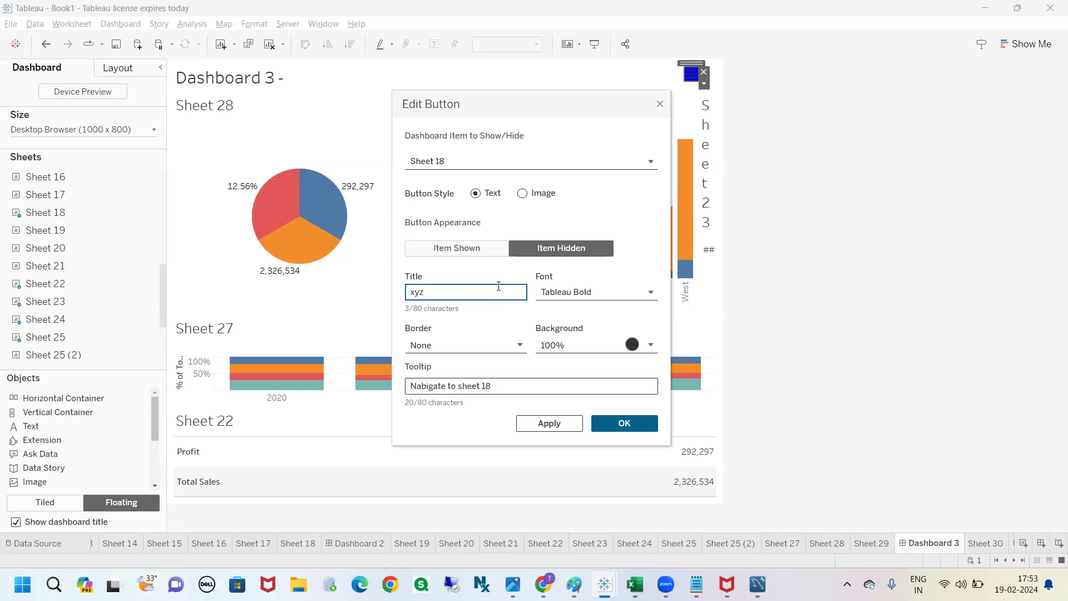
click(631, 422)
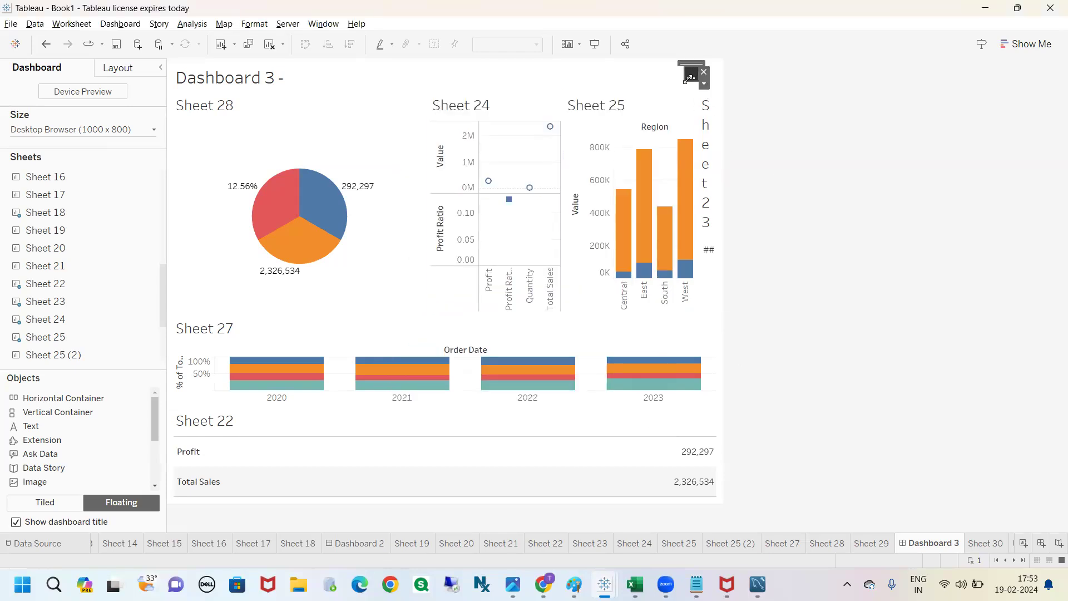
Step: Widen the xyz button to about 153 pixels and bring up its width and height in the layout settings
drag(685, 81, 611, 86)
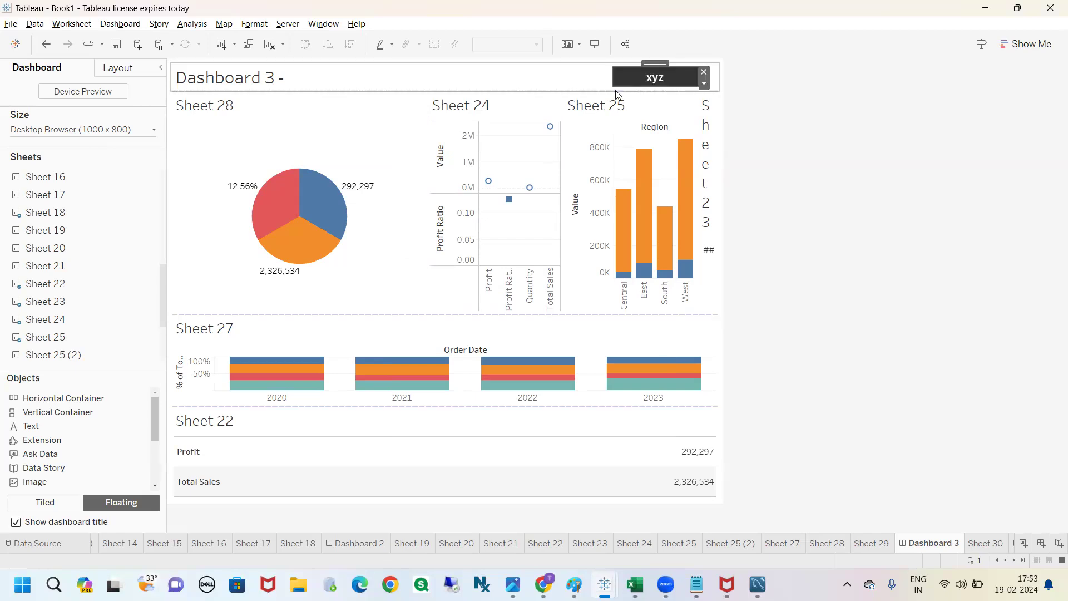
click(790, 174)
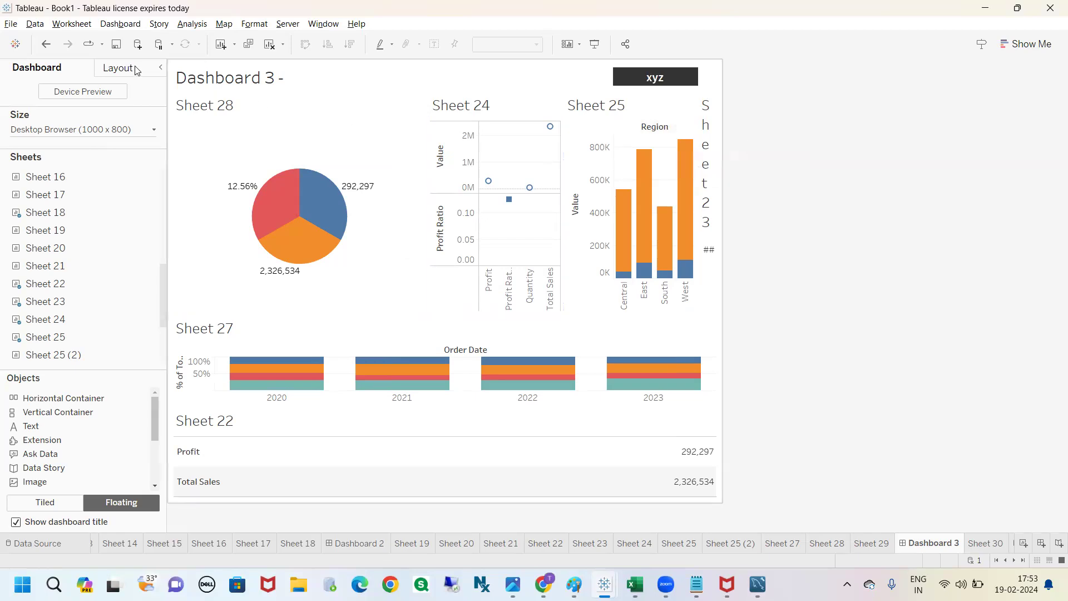
click(619, 81)
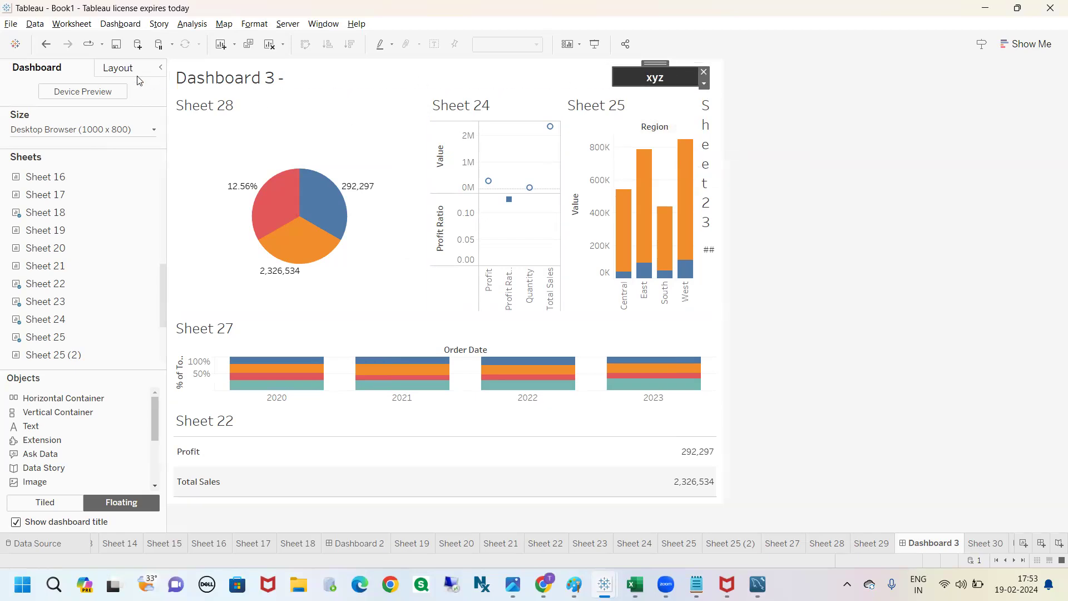
click(115, 72)
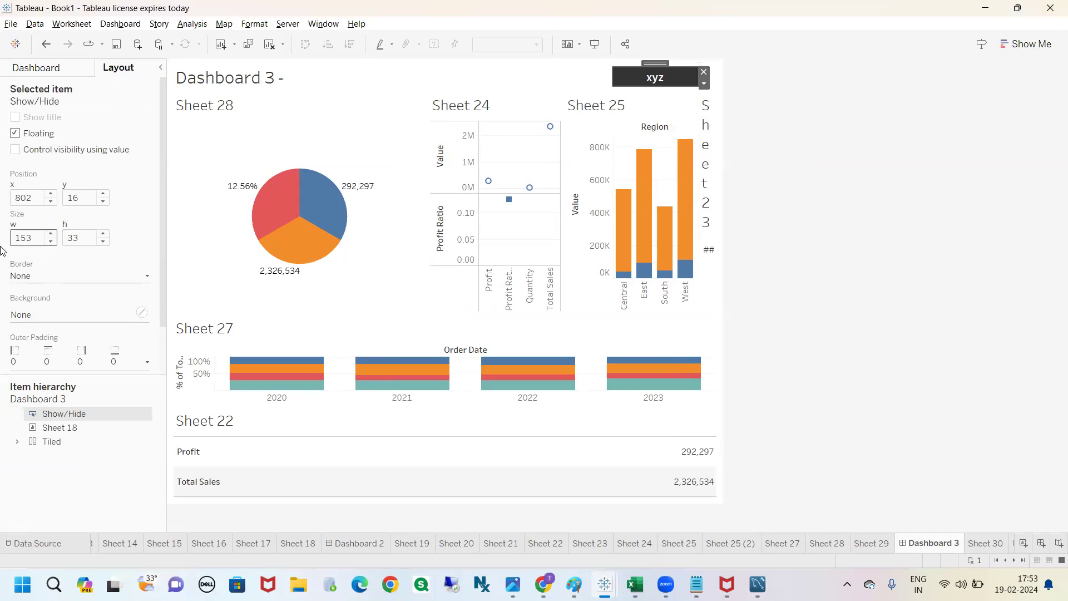
click(66, 237)
click(33, 240)
click(67, 239)
Step: Select Sheet 28, check its layout size and Edit Width option, and close the width dialog without changing it
double_click(259, 114)
click(677, 195)
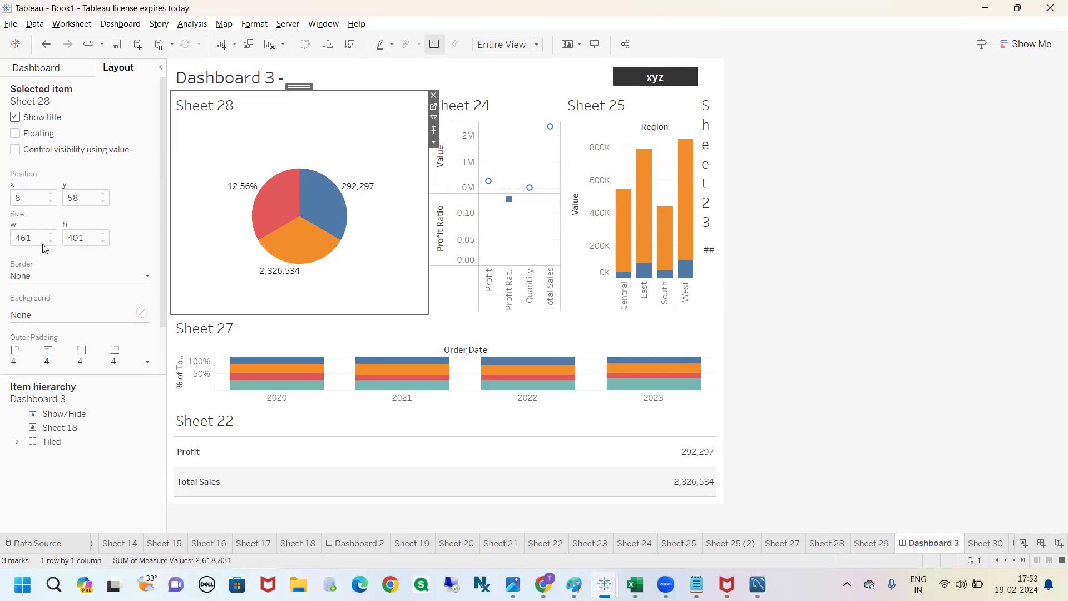
drag(296, 93, 297, 87)
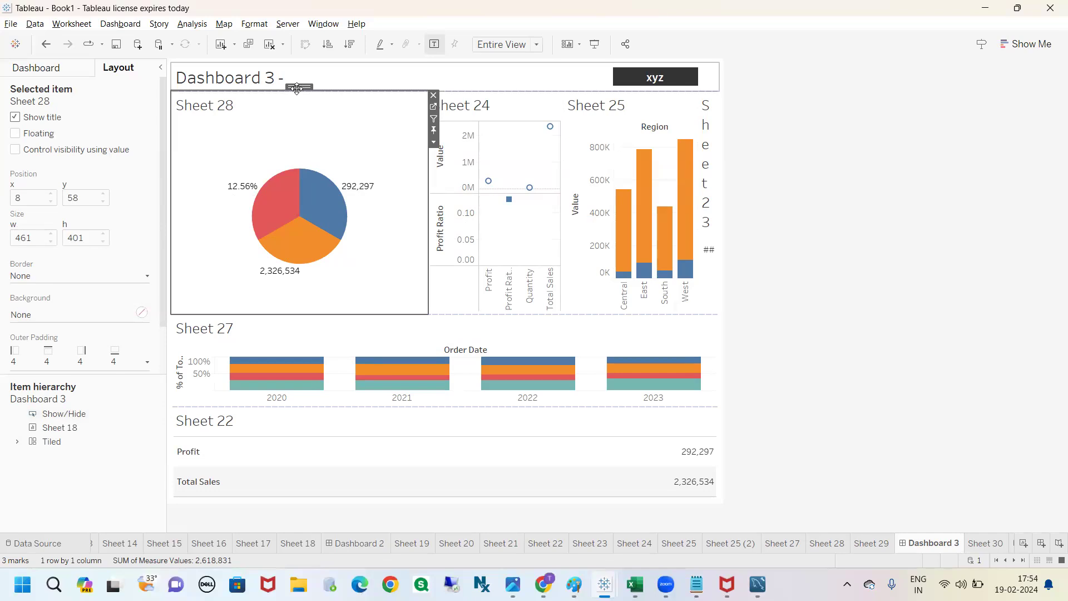
drag(296, 88, 196, 150)
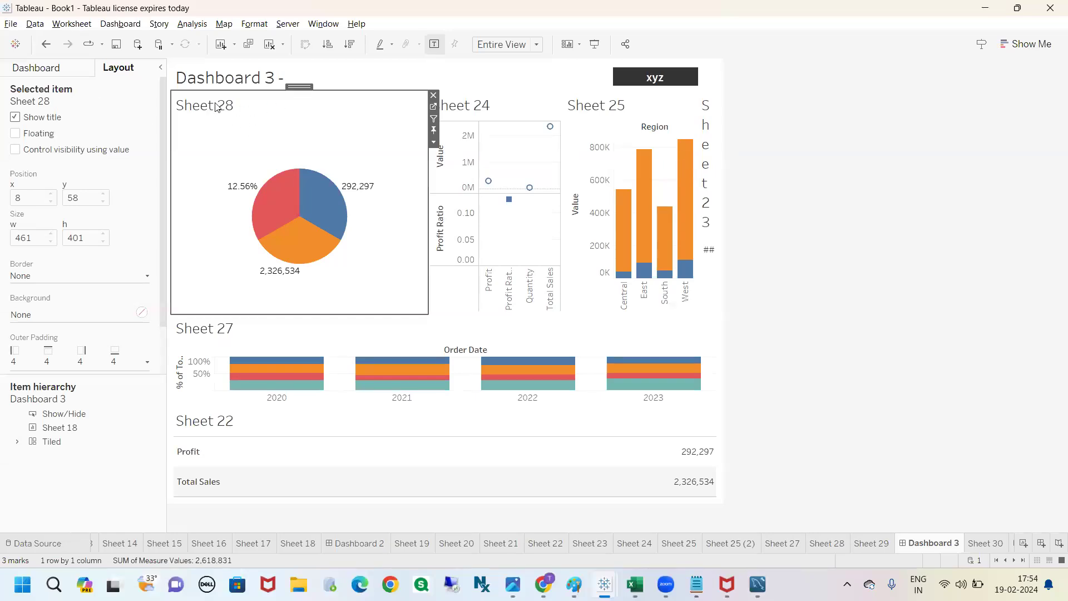
click(433, 142)
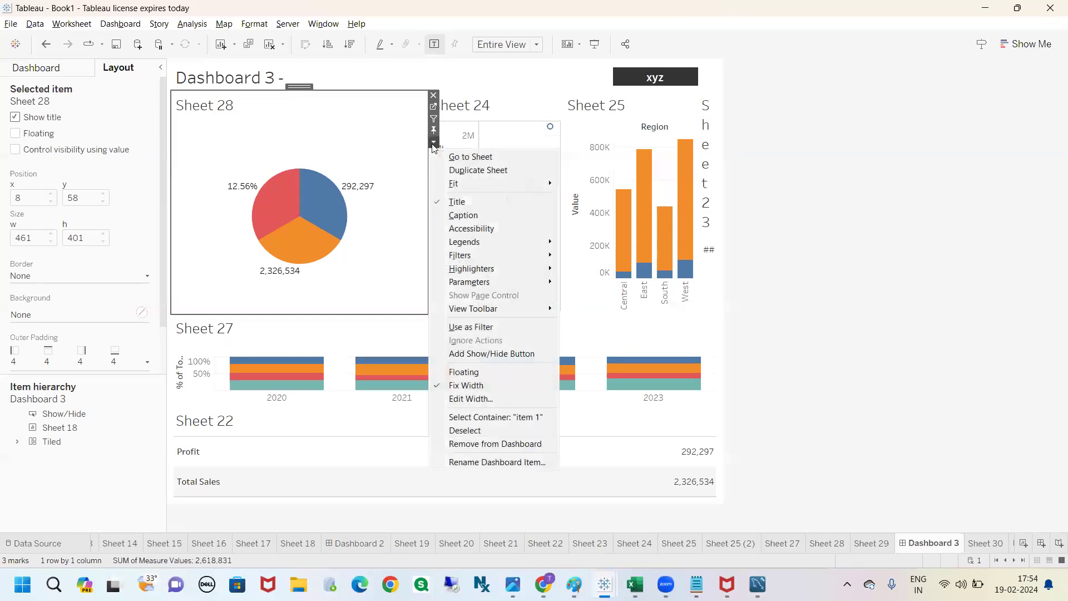
click(468, 398)
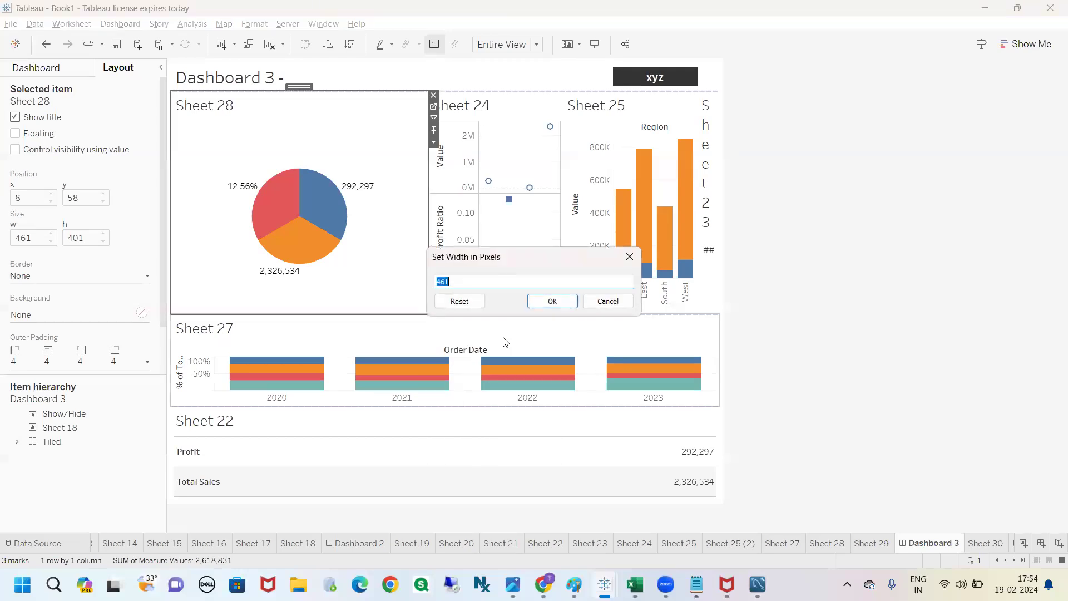
click(629, 256)
click(756, 219)
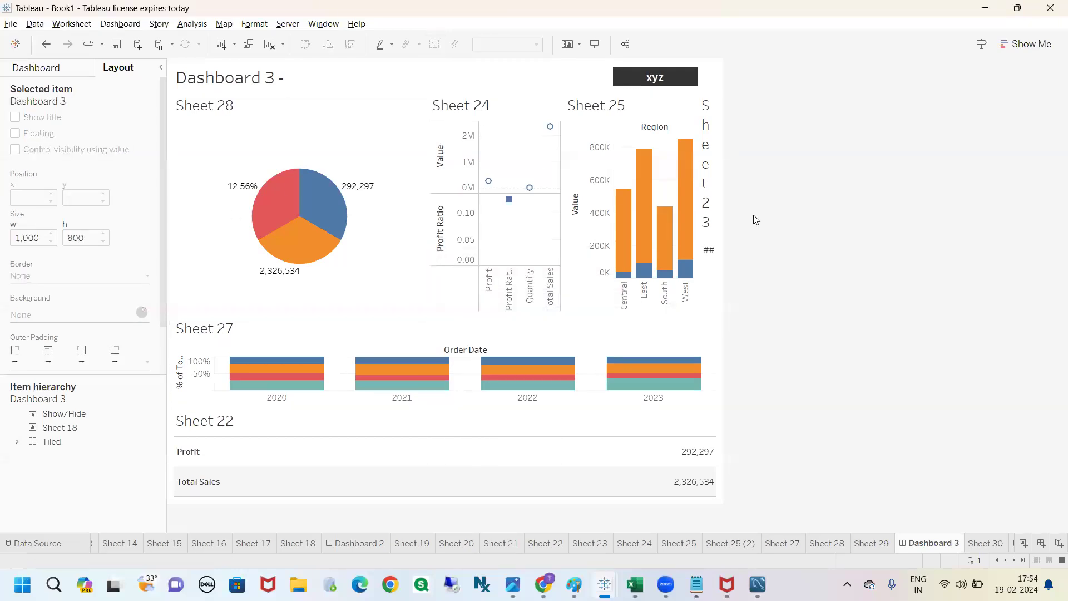
Step: Reselect the xyz button and check its editable width and height settings
click(657, 77)
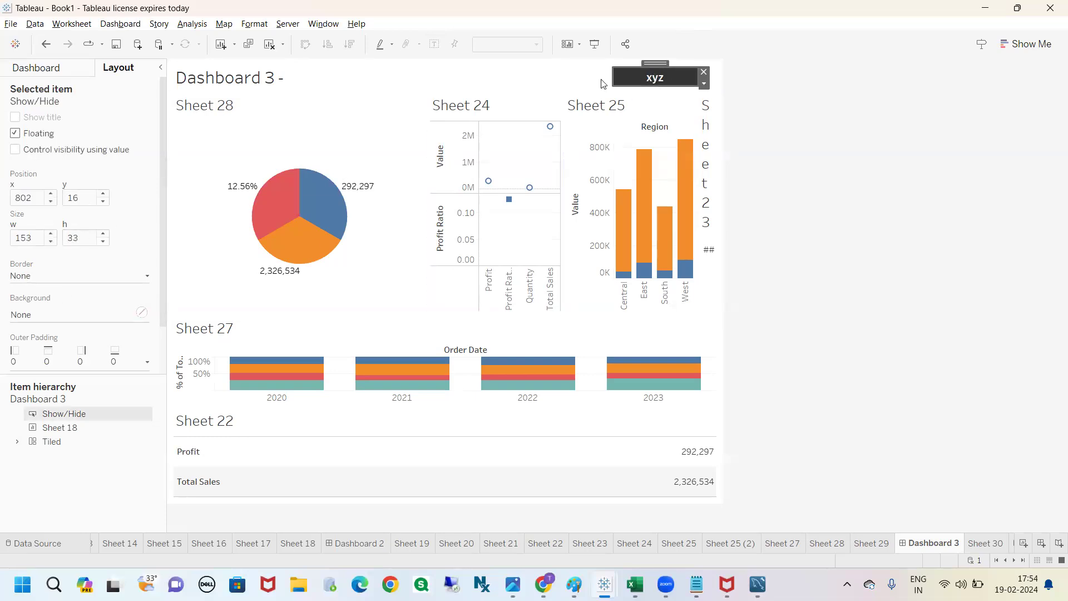
key(Tab)
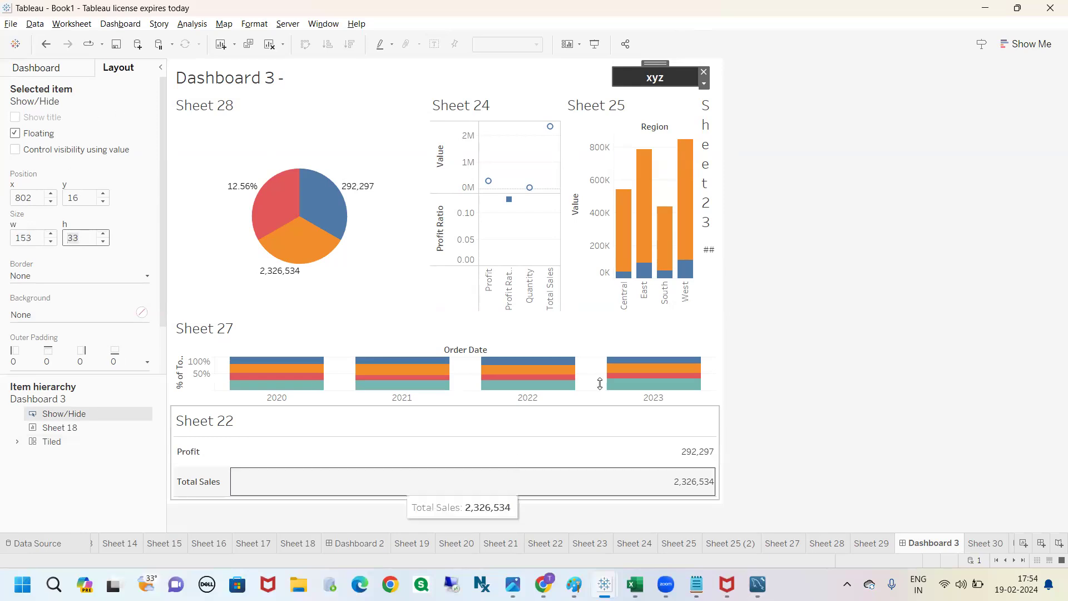
Step: Compare the xyz button's editable layout values with Sheet 28's, and mark Sheet 28's x and y position values
click(729, 225)
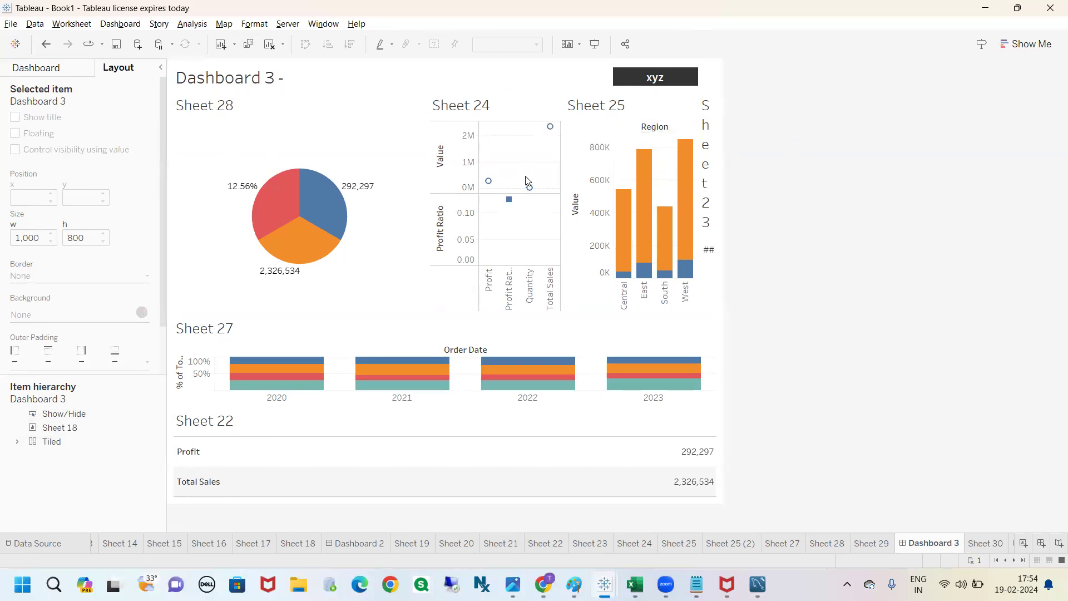
click(643, 79)
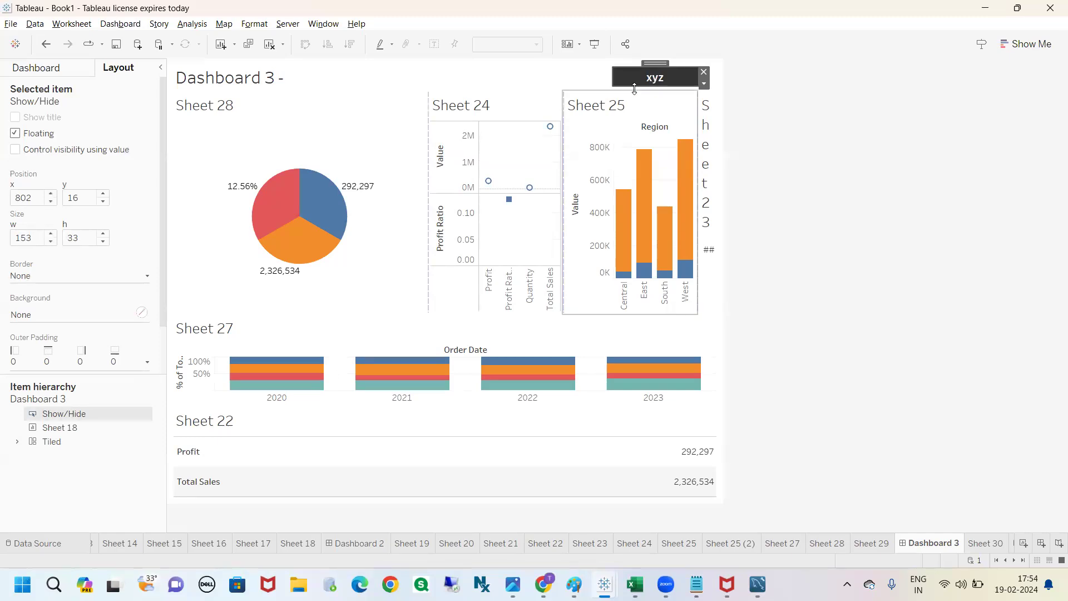
click(249, 117)
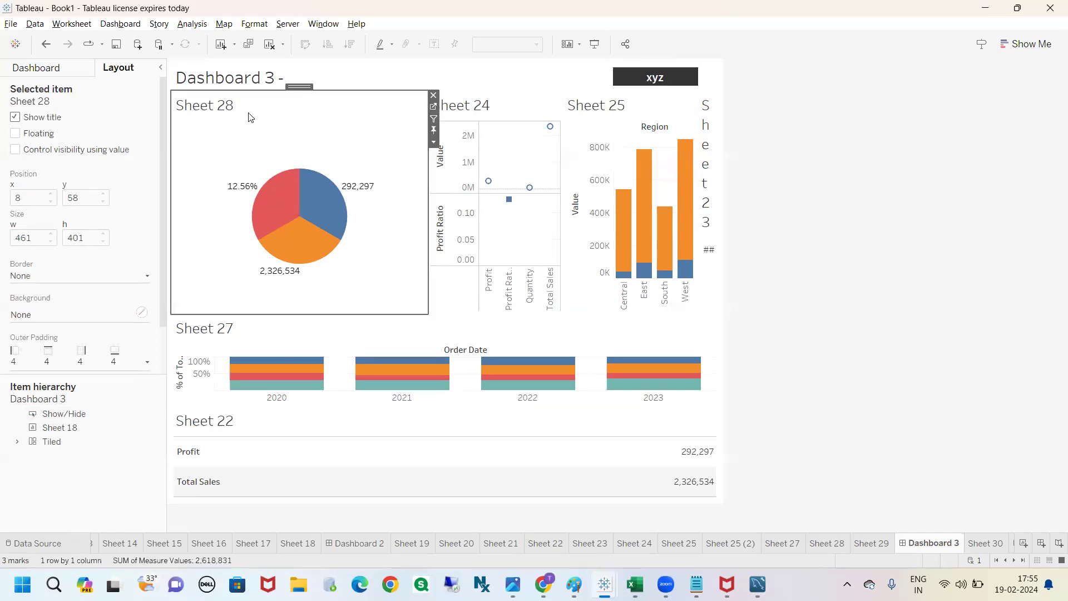
click(871, 167)
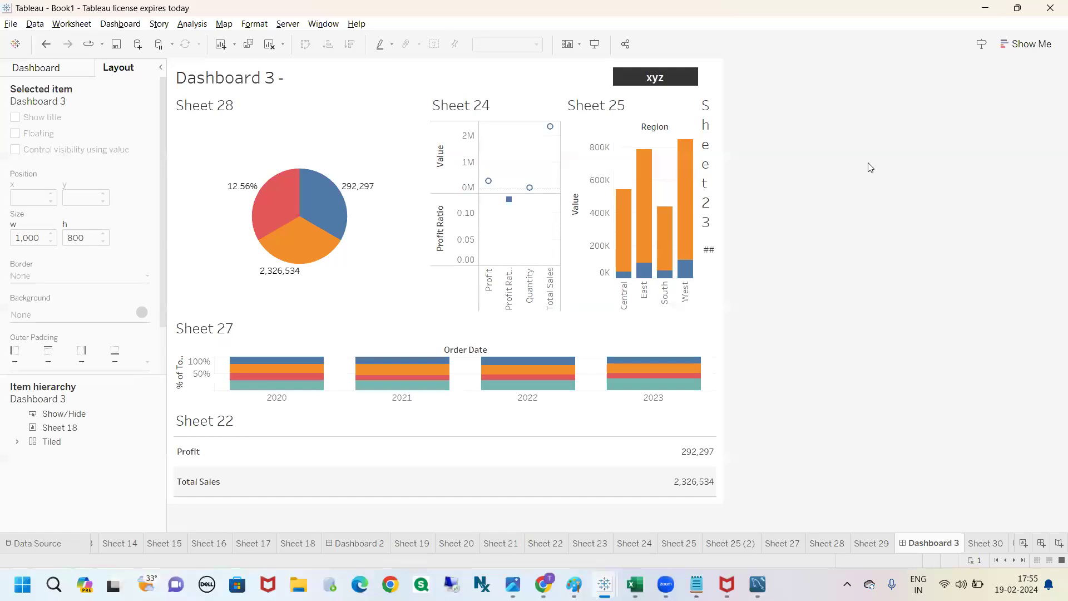
click(242, 115)
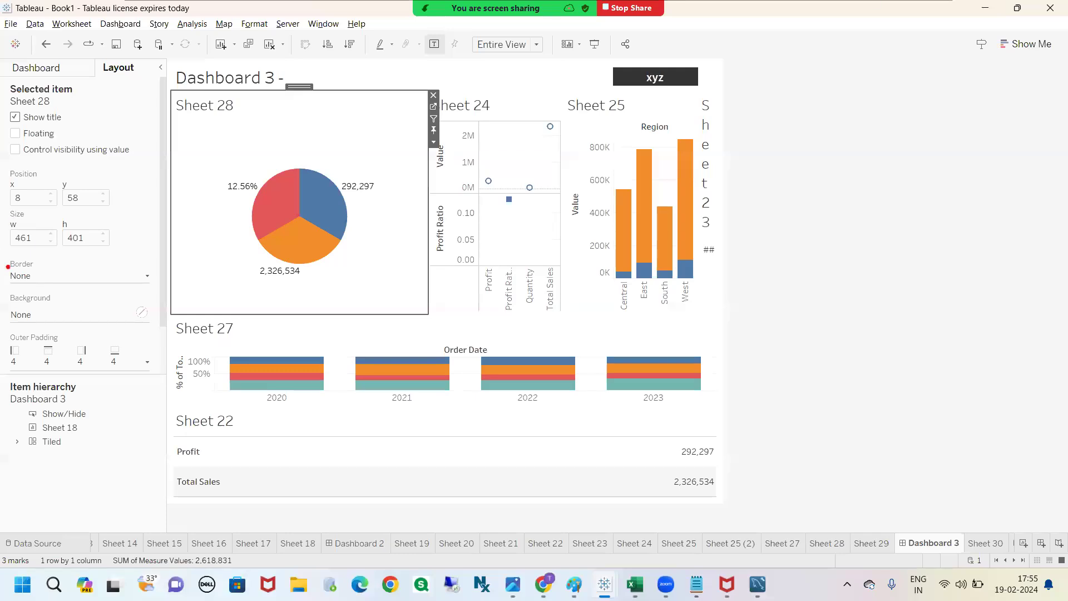
drag(76, 190, 95, 176)
mouse_move(17, 188)
mouse_down()
mouse_move(93, 196)
mouse_move(49, 192)
mouse_up()
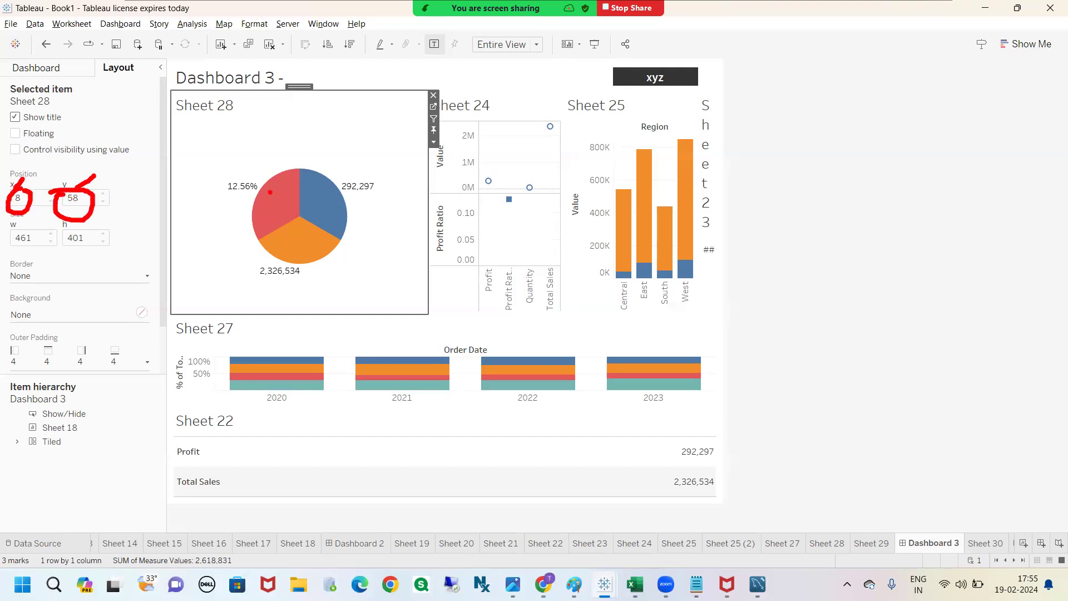
click(240, 112)
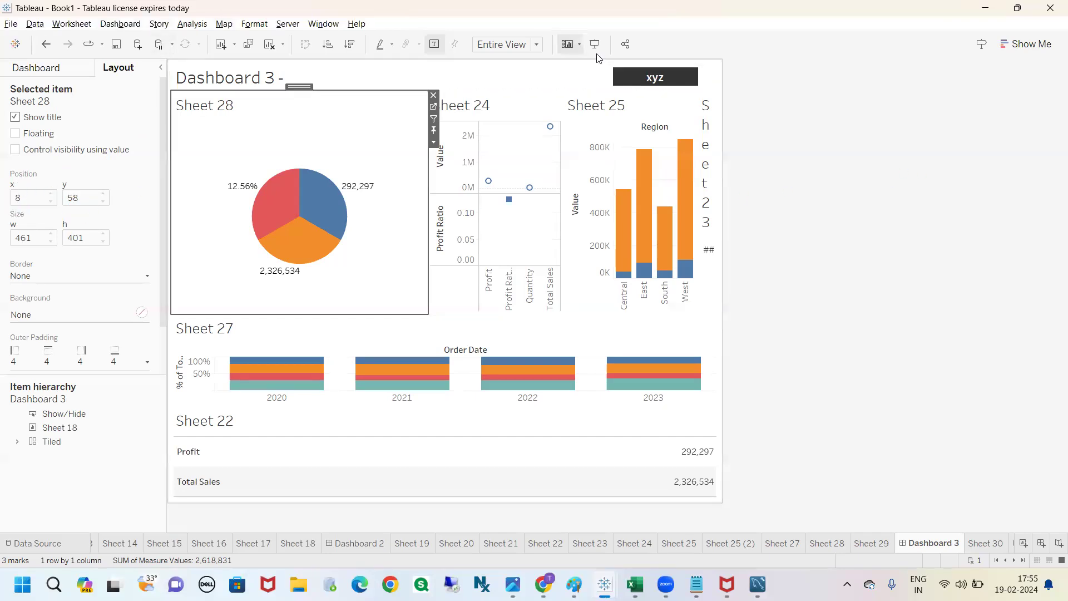
Step: Set the xyz button's position to x 8 and y 58, matching Sheet 28's origin
click(646, 74)
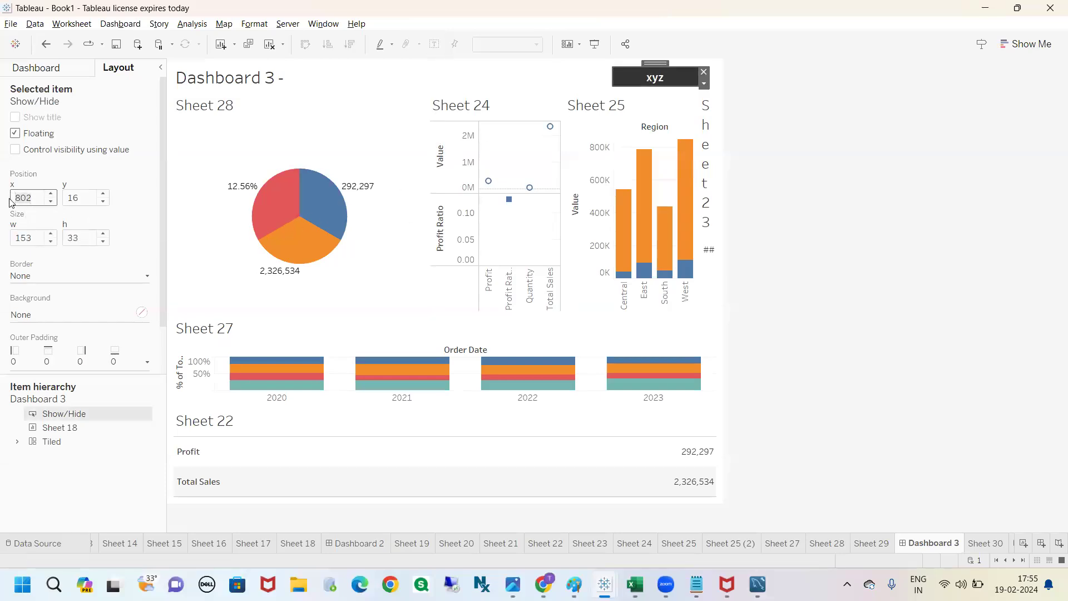
text(8)
click(83, 198)
text(58)
key(Return)
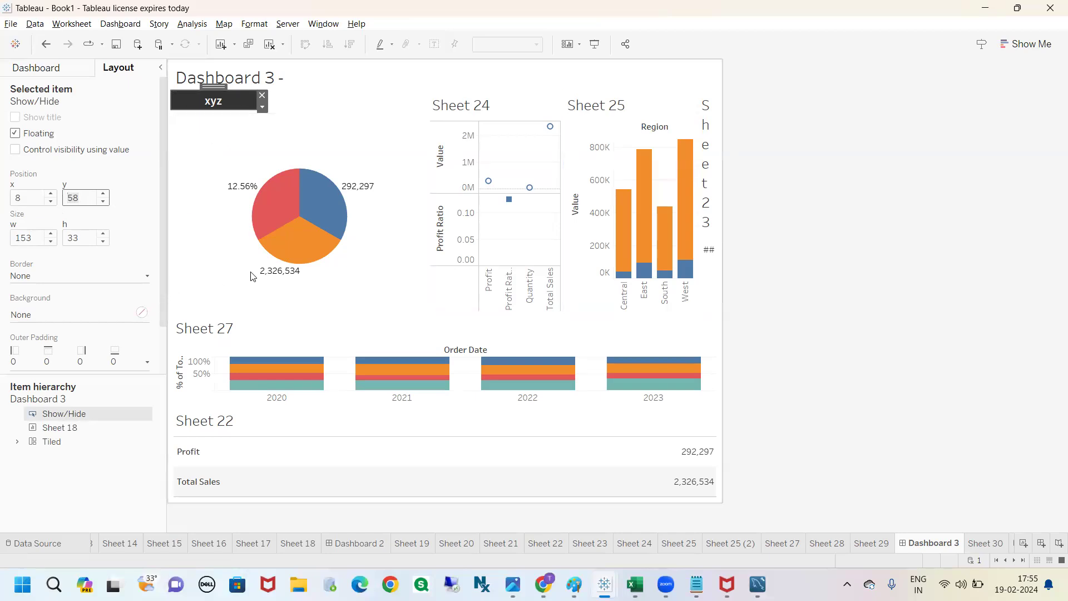
Step: Match the xyz button's size to Sheet 28 by setting its width to 461 and height to 401
click(320, 114)
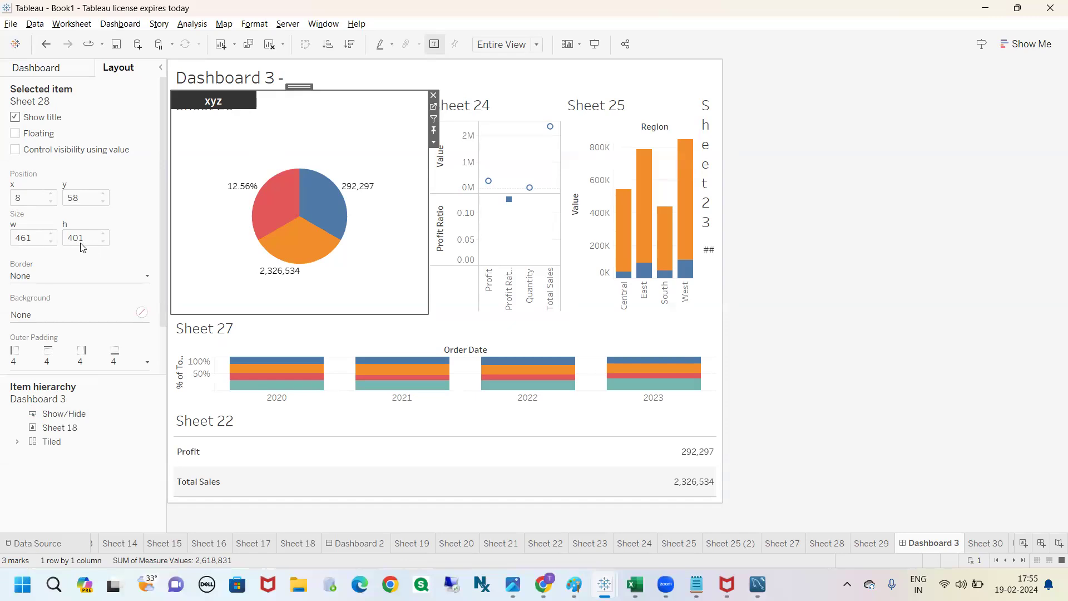
click(214, 103)
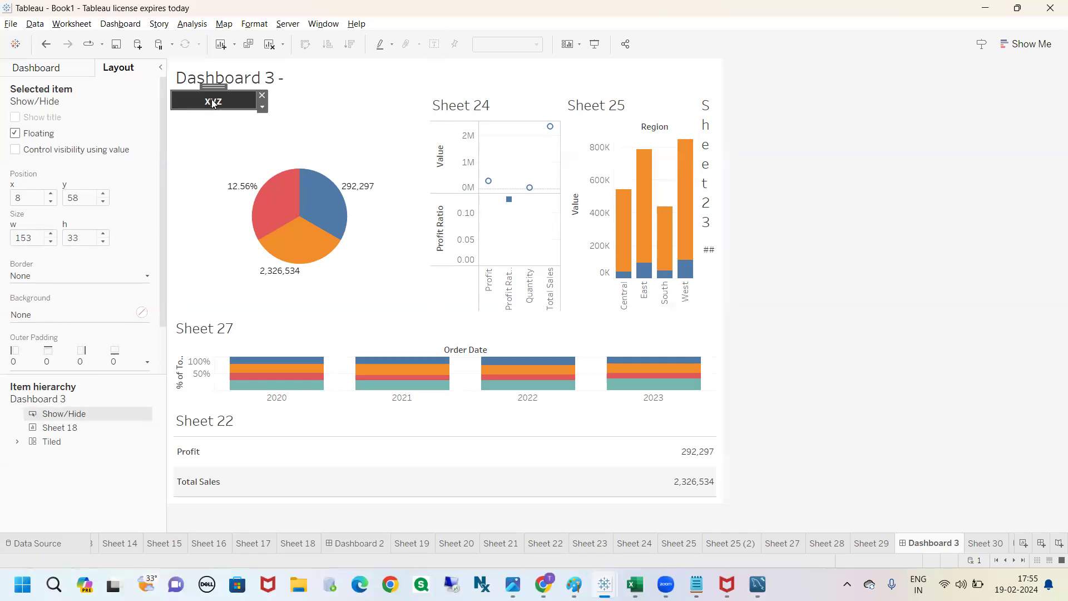
click(328, 117)
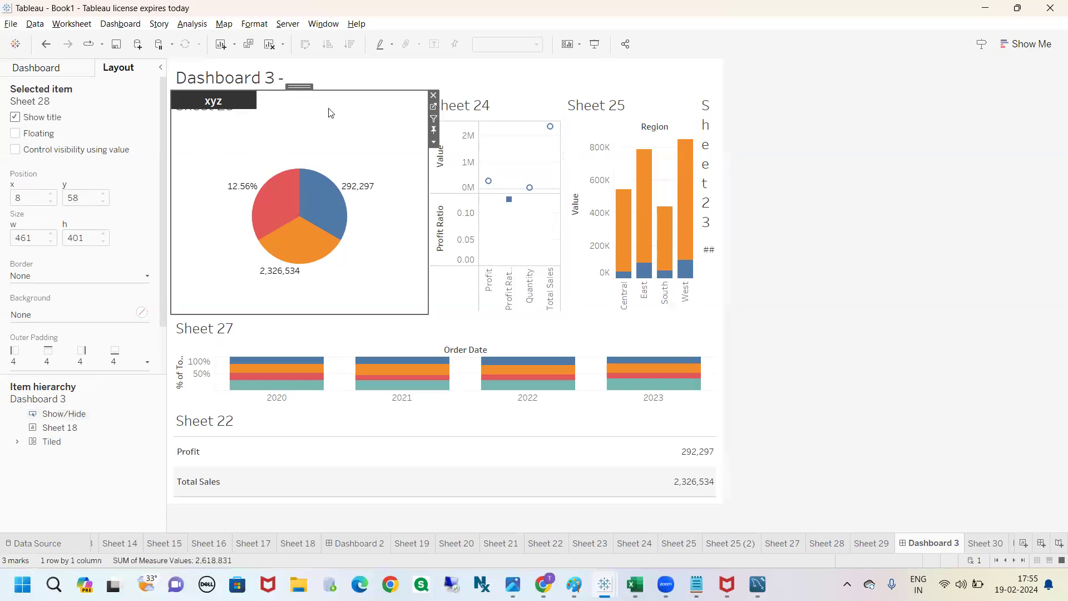
click(230, 102)
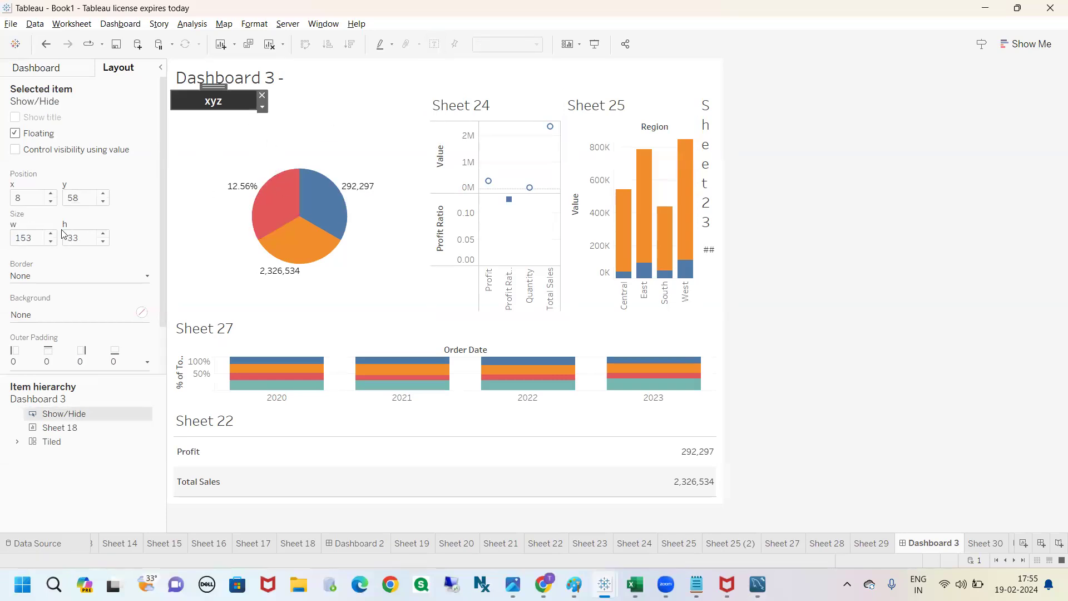
text(461)
click(83, 240)
text(4)
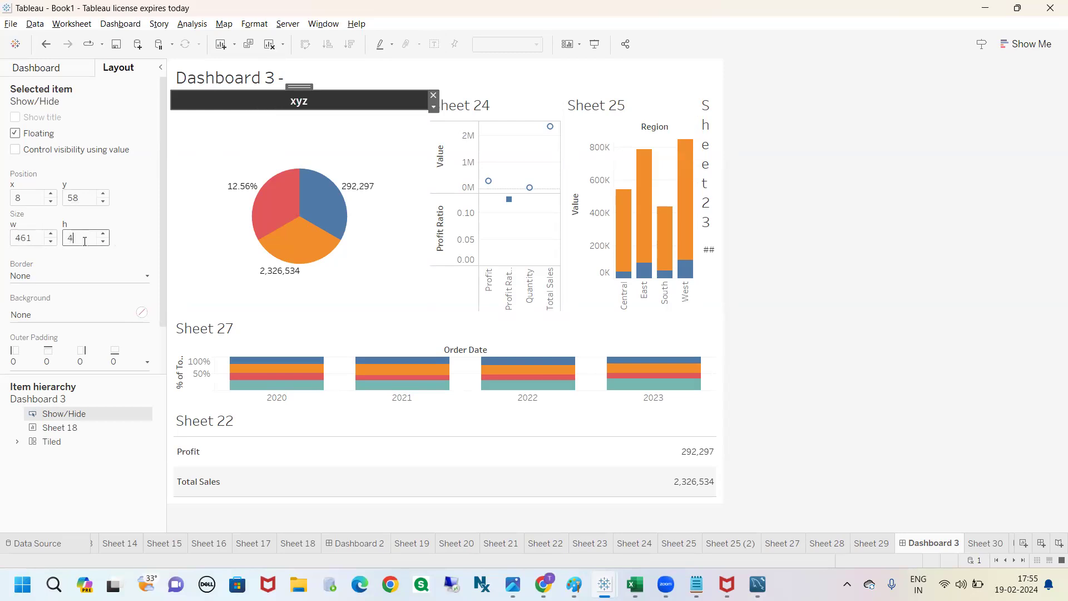
text(01)
double_click(84, 240)
key(Return)
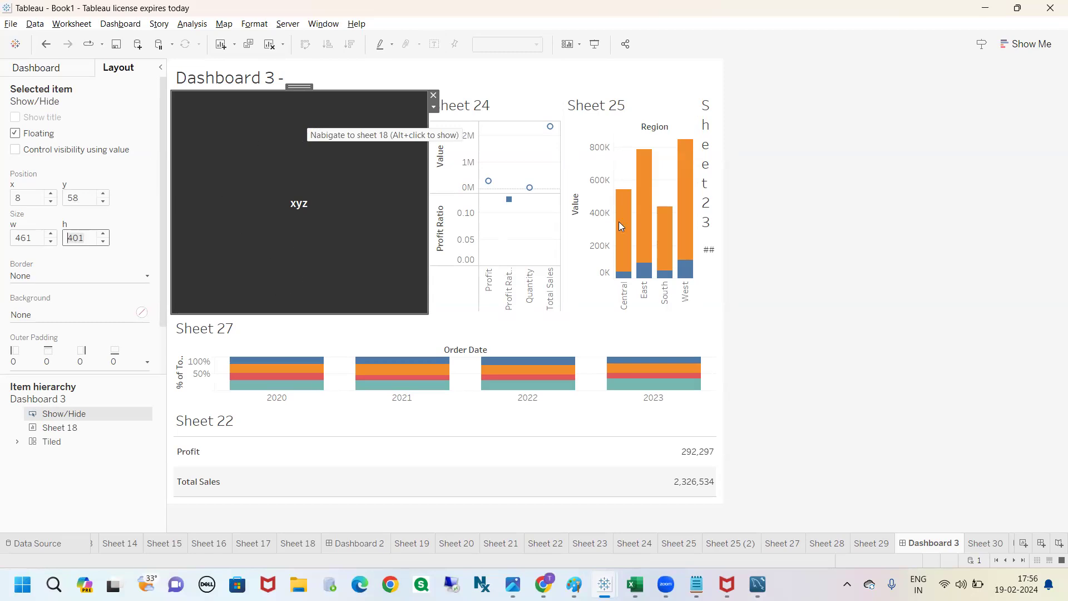
Step: Add Sheet 21 to the dashboard as a floating sheet and place it over Sheet 24 and Sheet 25
click(832, 201)
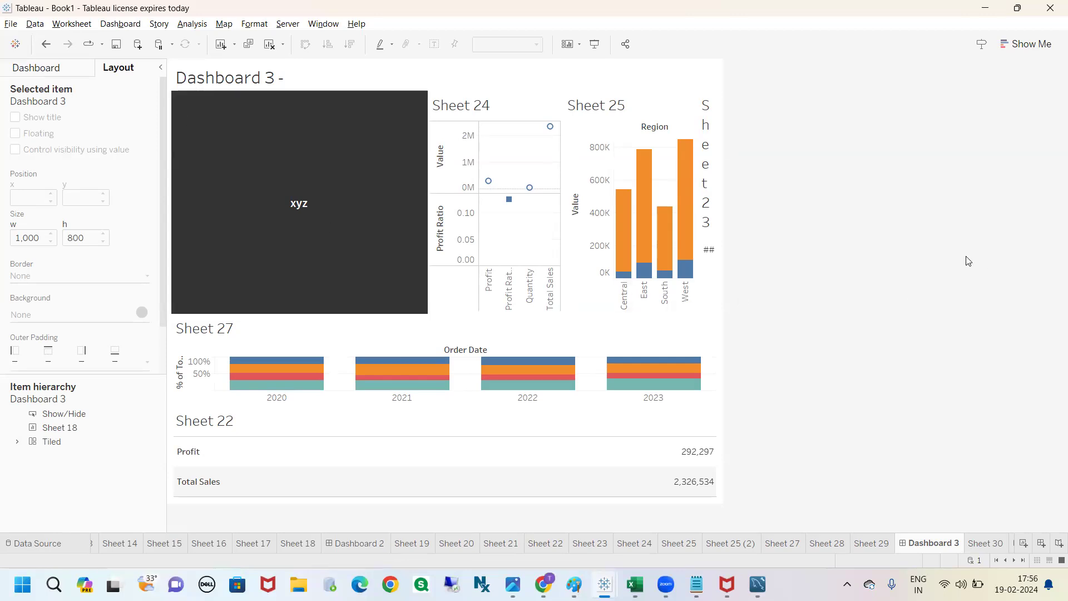
click(44, 70)
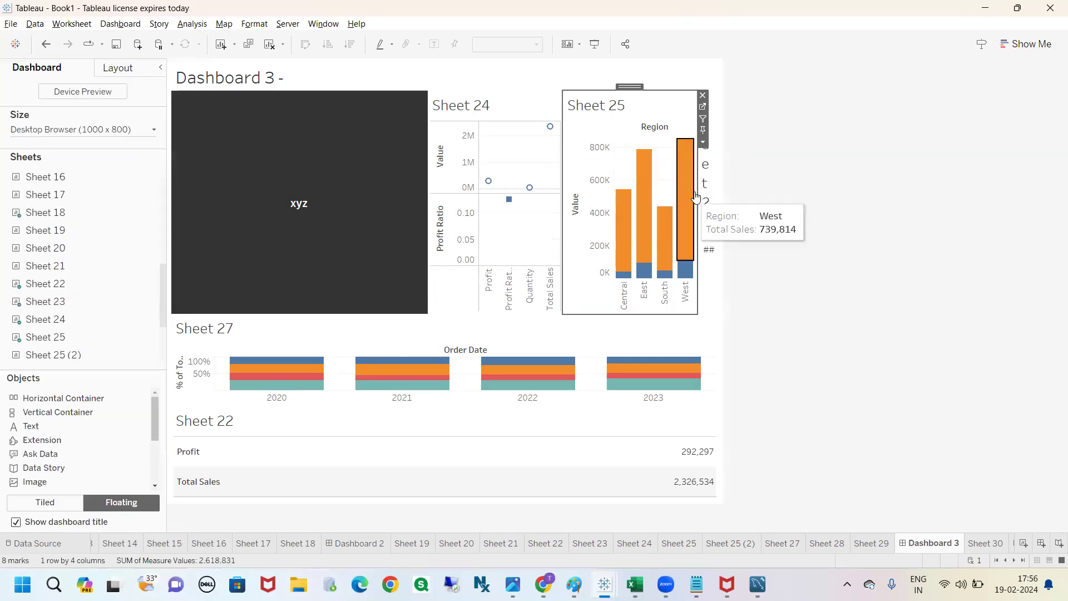
click(688, 213)
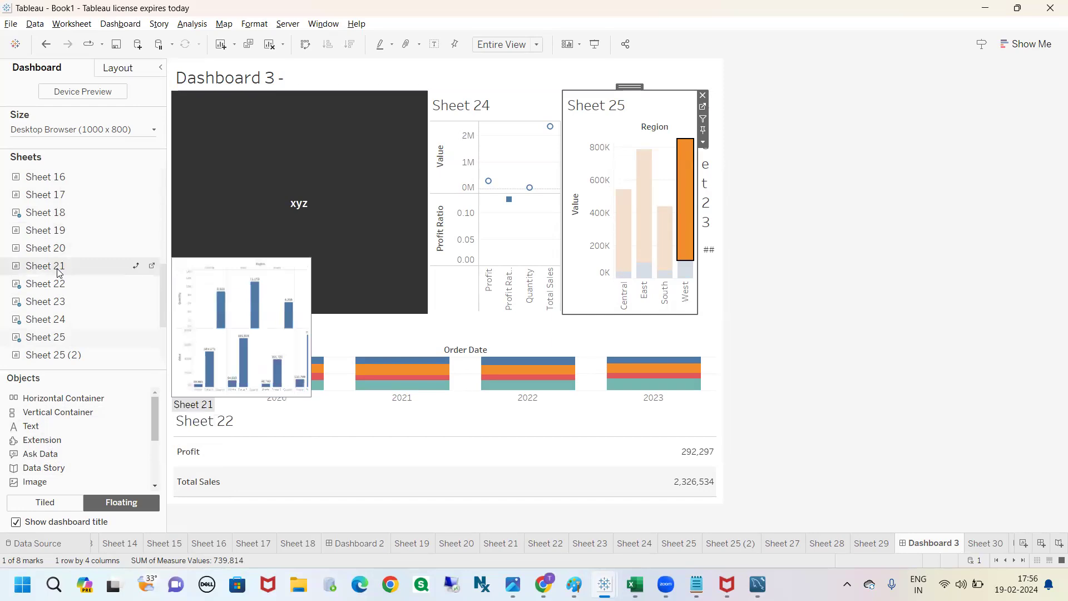
drag(57, 273, 392, 195)
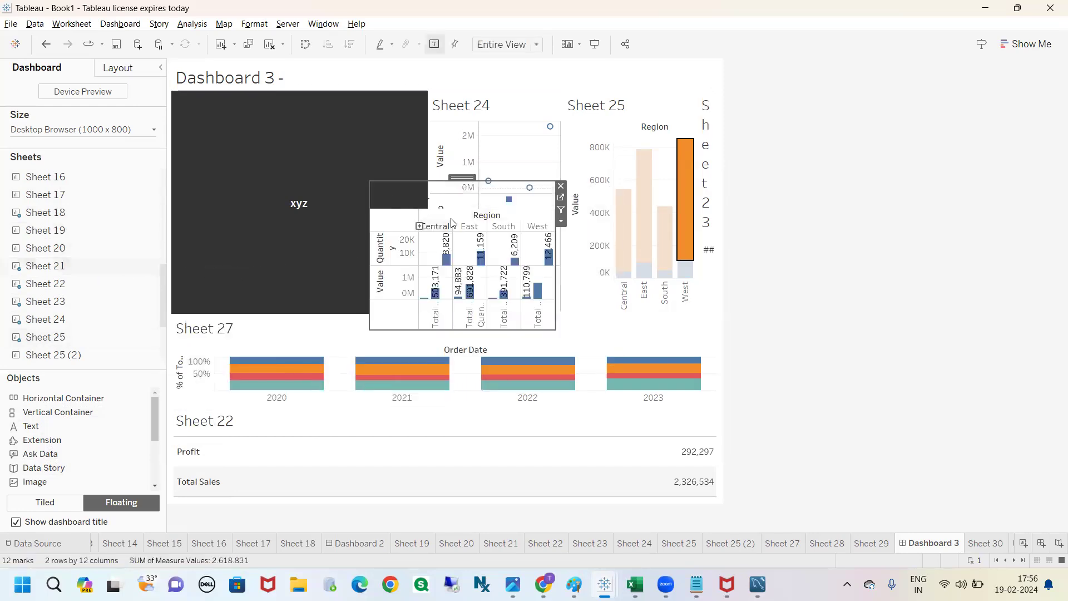
mouse_move(519, 153)
mouse_down()
mouse_move(525, 77)
mouse_move(512, 96)
mouse_up()
drag(529, 94, 537, 86)
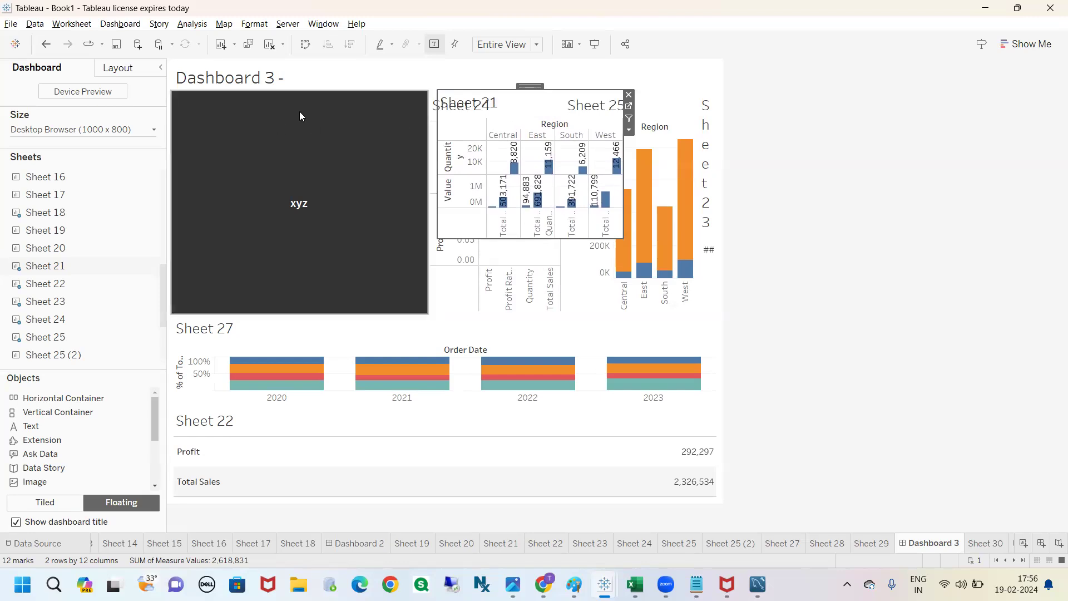
Step: Remove the floating Sheet 21 from the dashboard
click(311, 119)
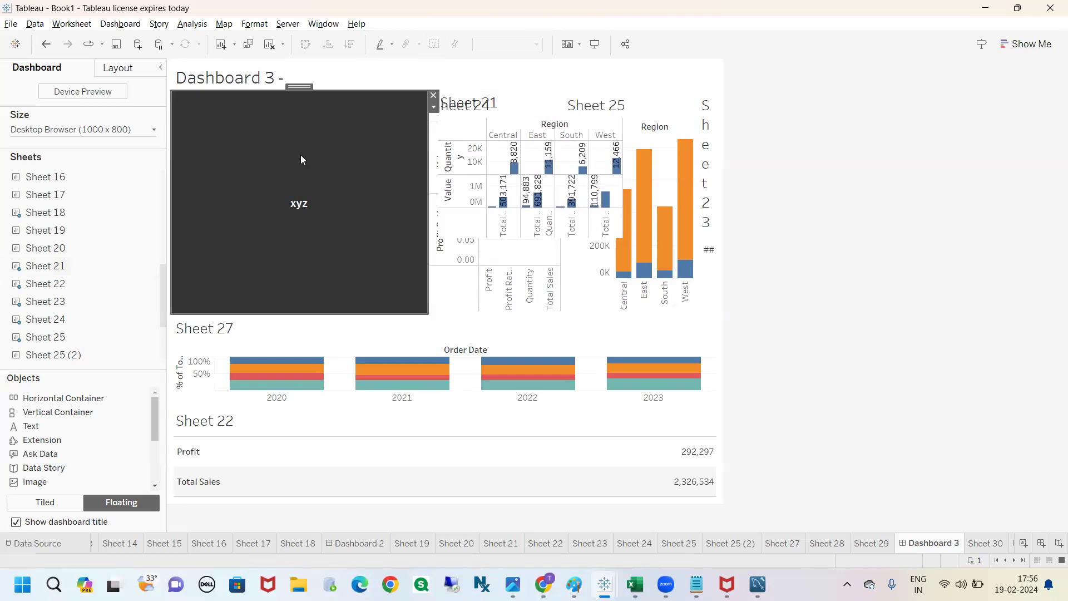
click(493, 106)
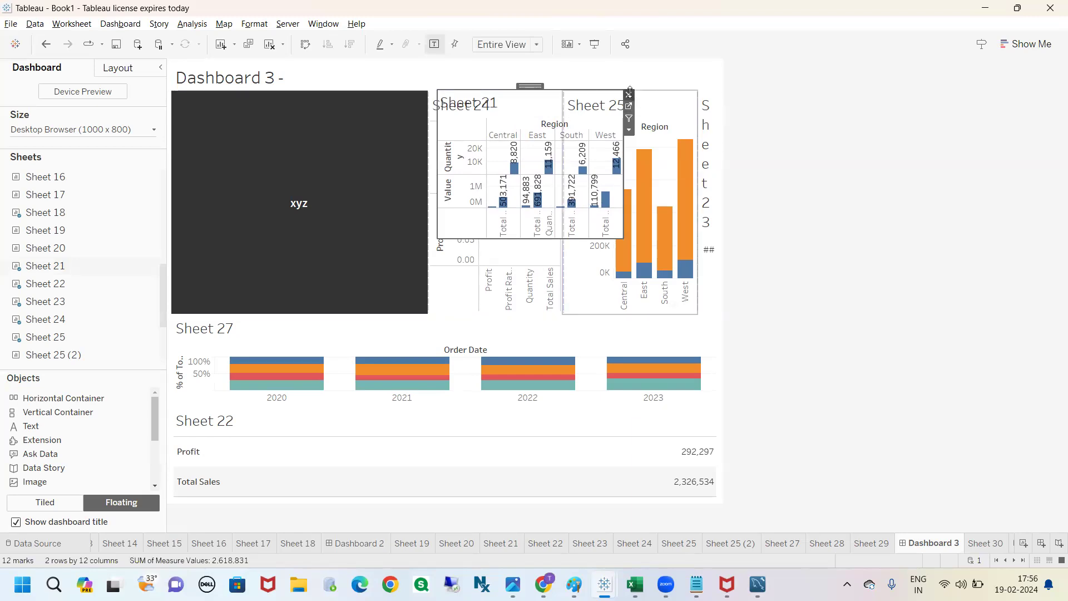
click(629, 93)
Step: Check the xyz button's position and size values in the layout settings
click(285, 111)
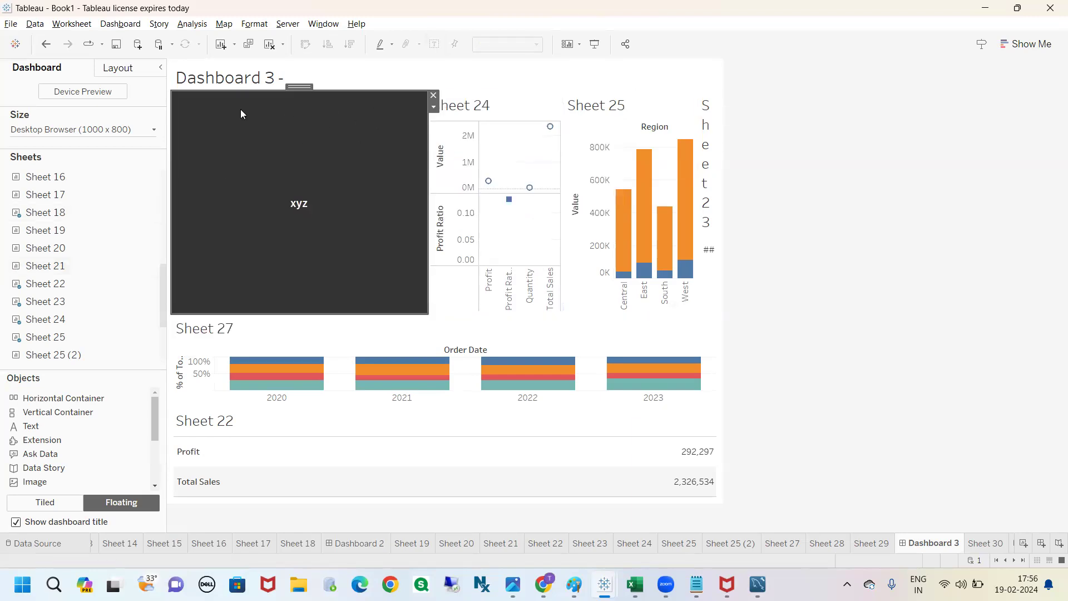
click(118, 68)
click(9, 198)
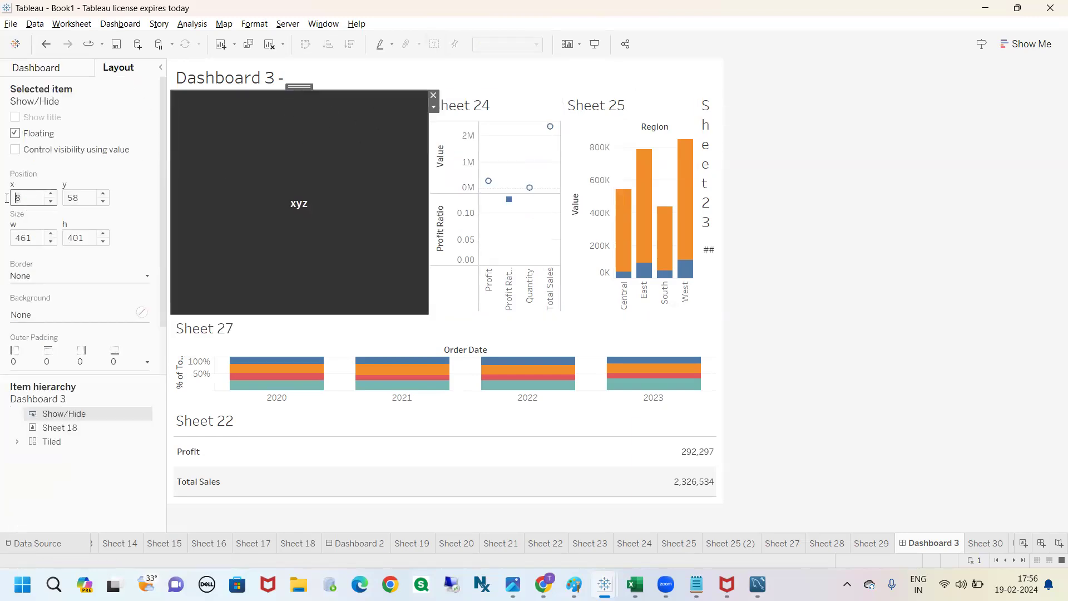
drag(82, 198, 64, 198)
drag(34, 238, 11, 238)
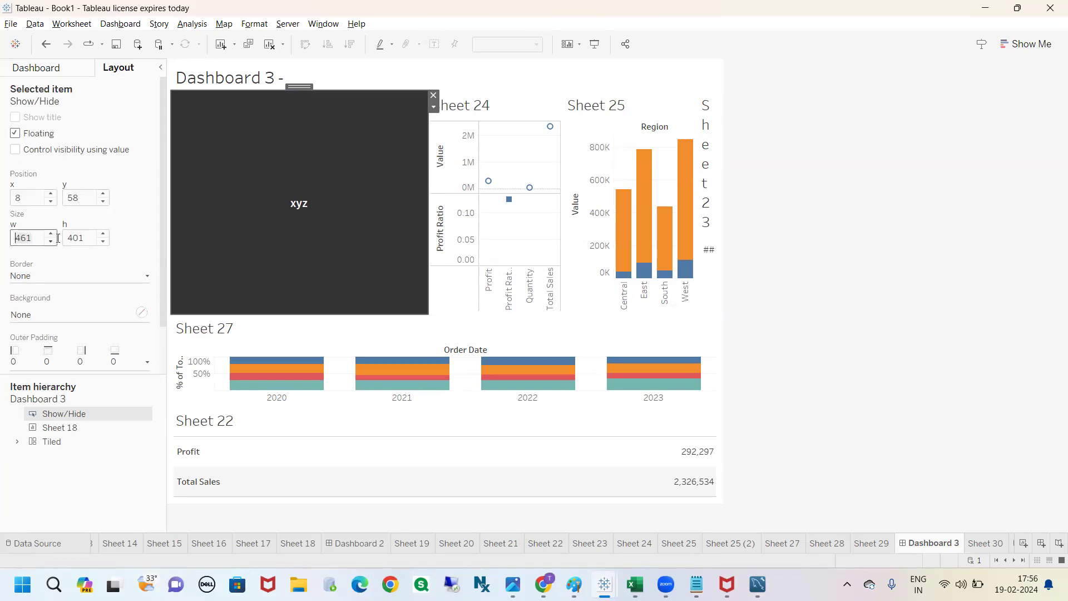
click(824, 176)
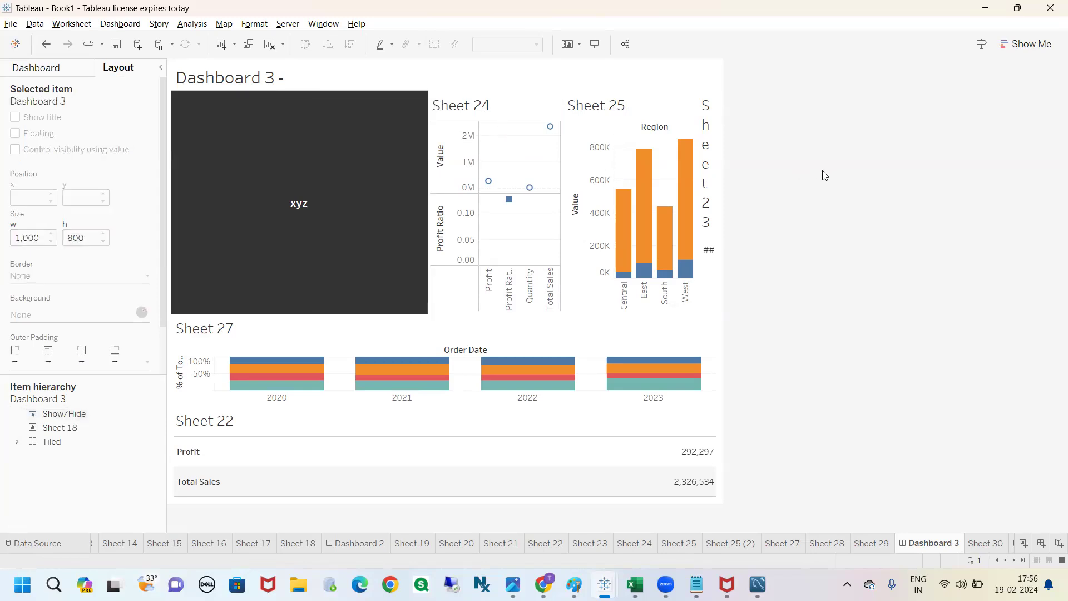
Step: Shrink the xyz button and place it just beside the Dashboard 3 title
click(54, 71)
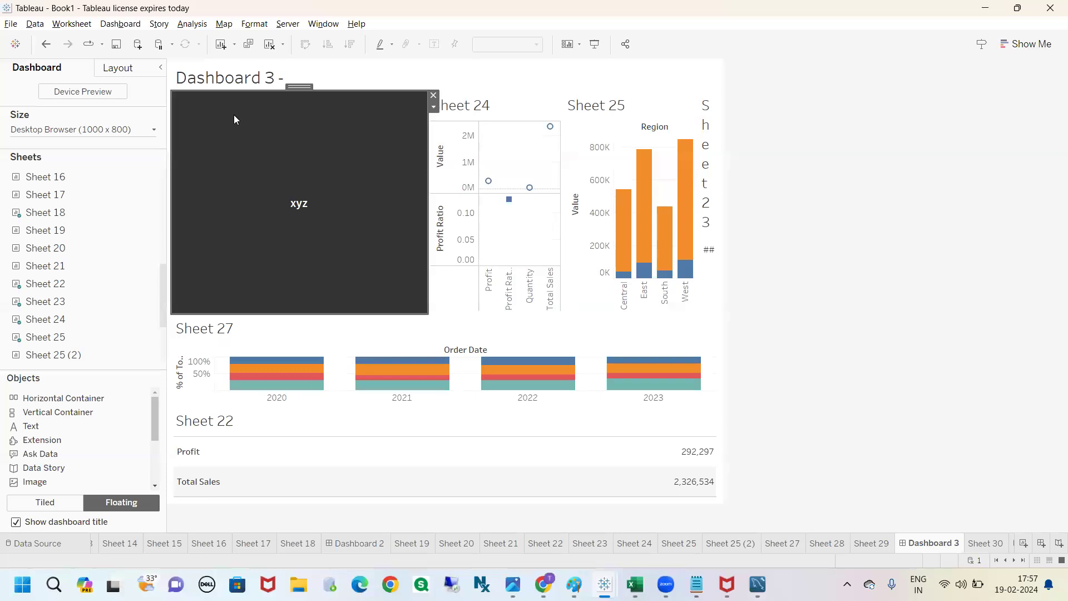
click(321, 233)
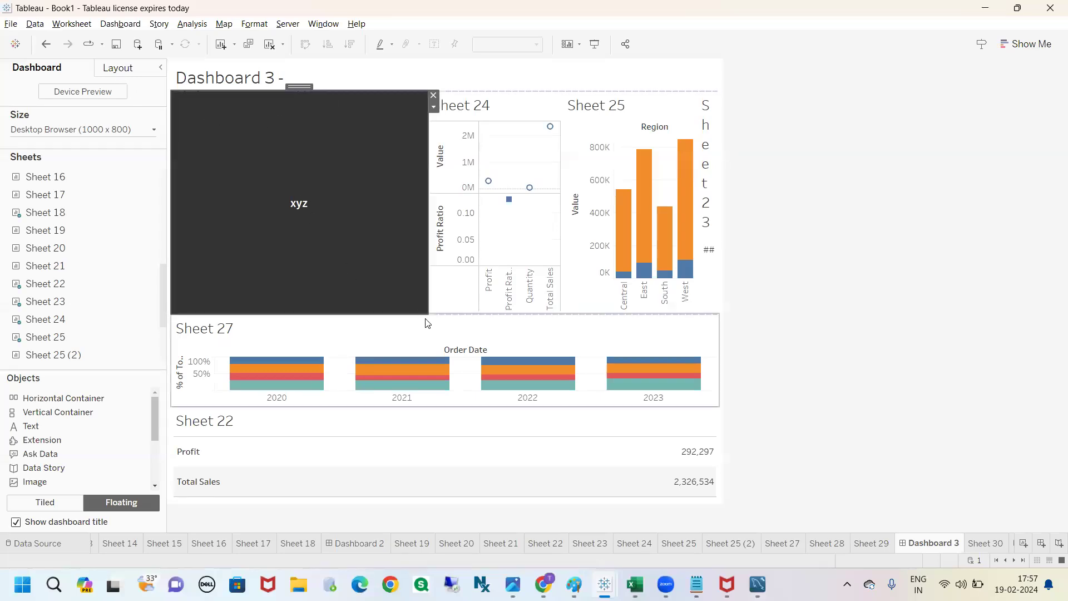
key(Delete)
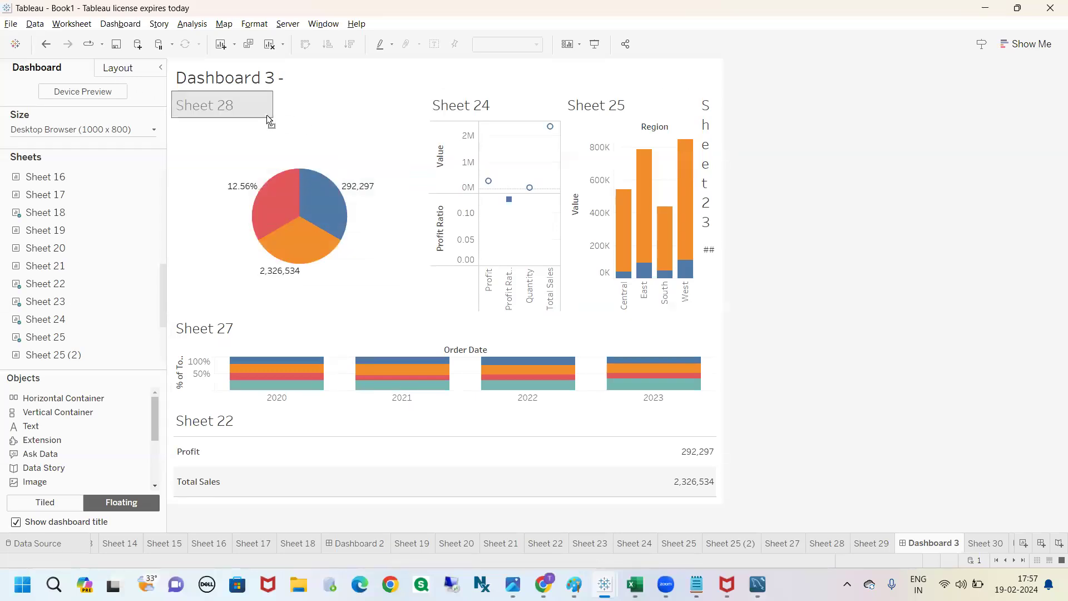
mouse_move(258, 119)
mouse_down()
mouse_move(302, 86)
mouse_move(667, 63)
mouse_move(658, 60)
mouse_up()
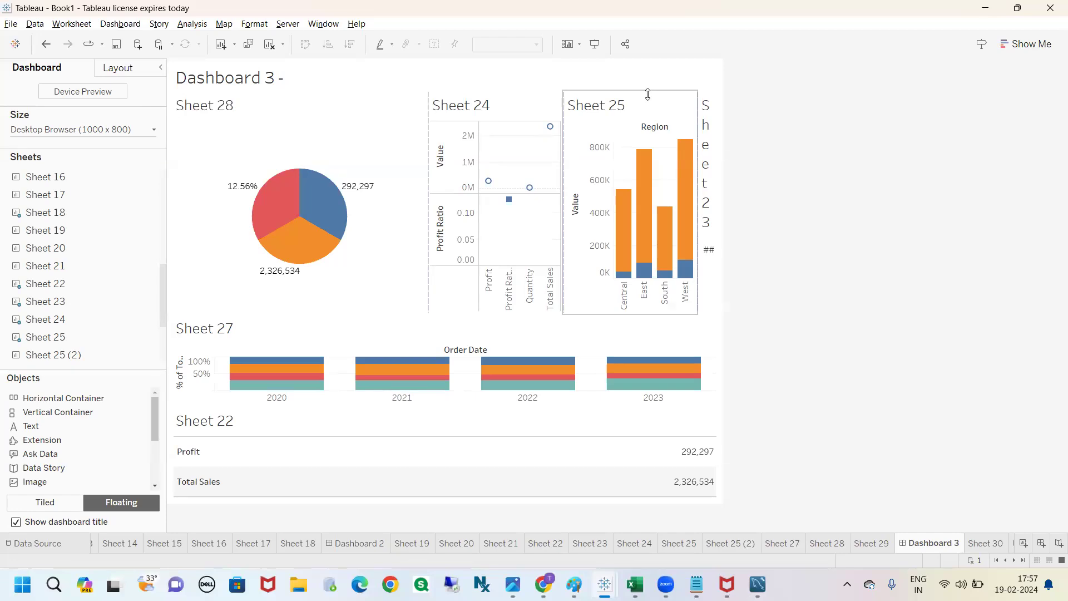
key(ctrl+z)
drag(217, 87, 326, 60)
click(831, 163)
Step: Show the hidden Sheet 18 with the xyz button's Show option, and remove that floating sheet from the dashboard
click(330, 85)
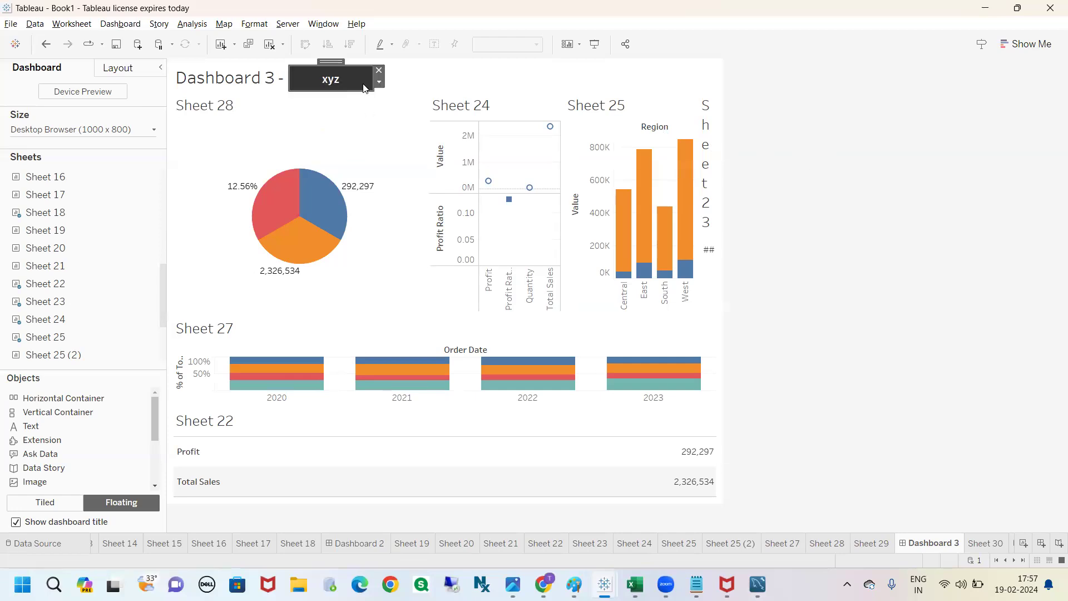
click(379, 82)
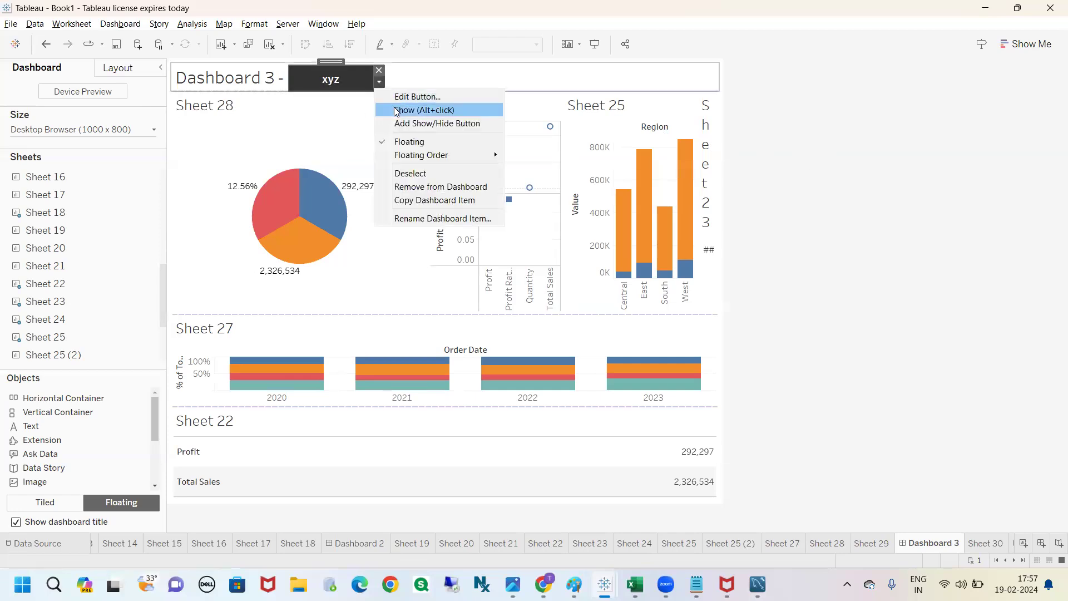
click(396, 111)
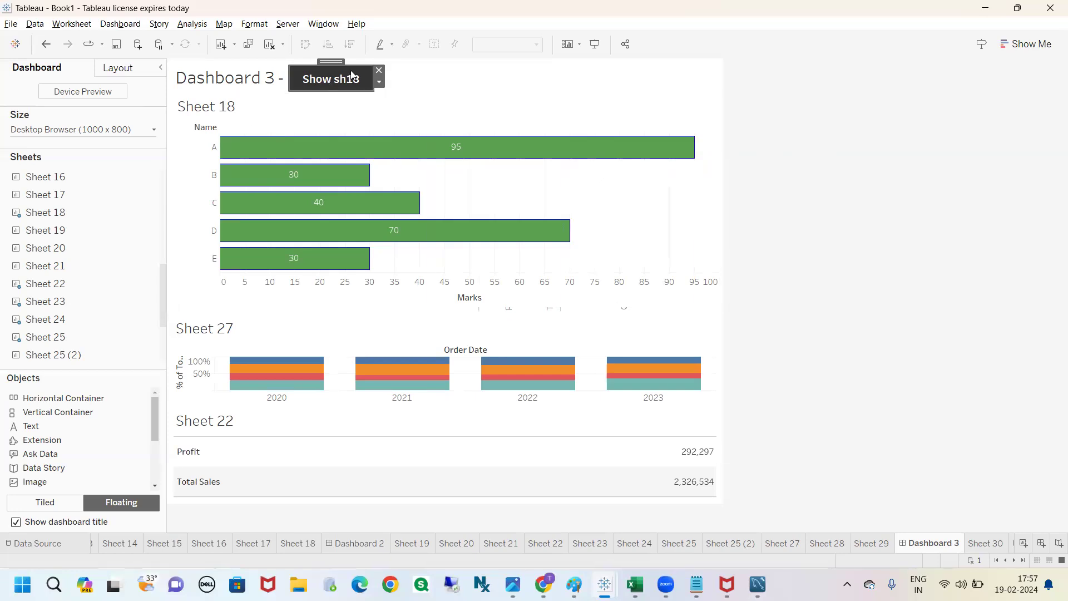
click(305, 113)
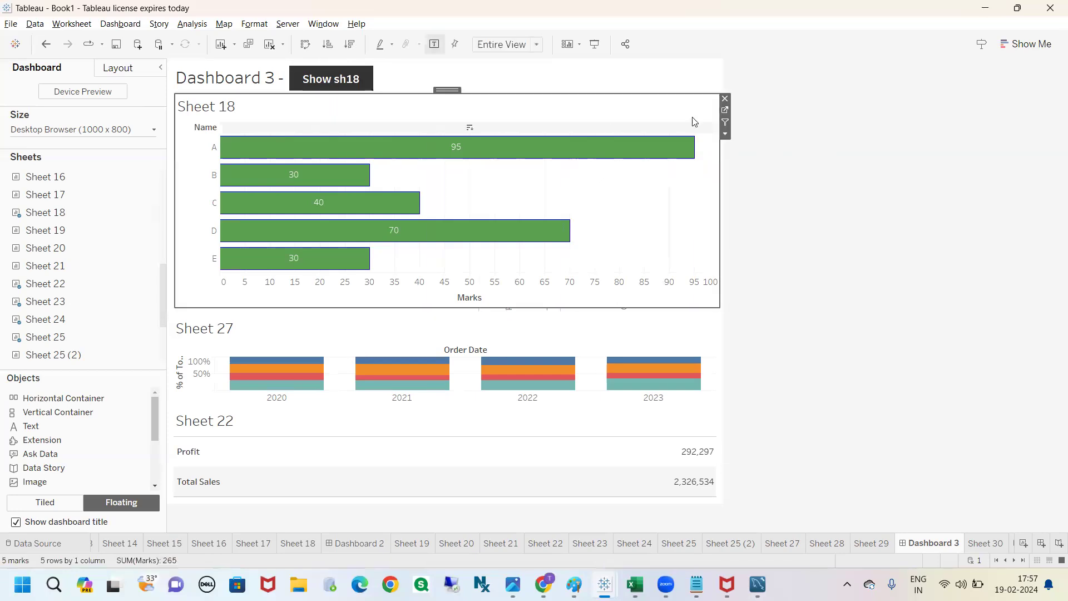
click(725, 99)
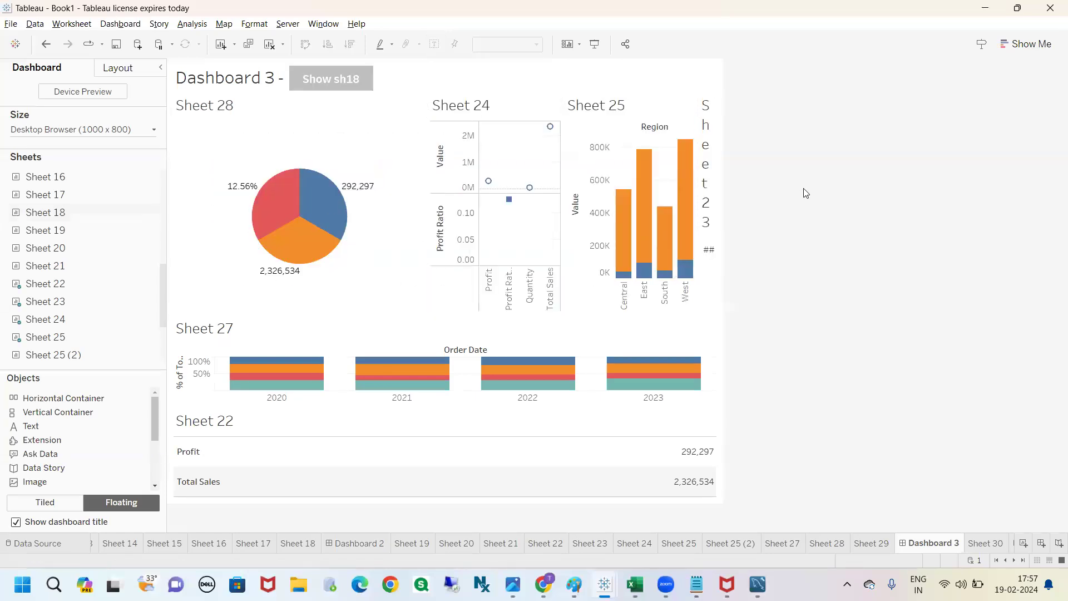
Step: Examine the sheets sharing the dashboard's upper row and the Show sh18 button beside the title
click(265, 116)
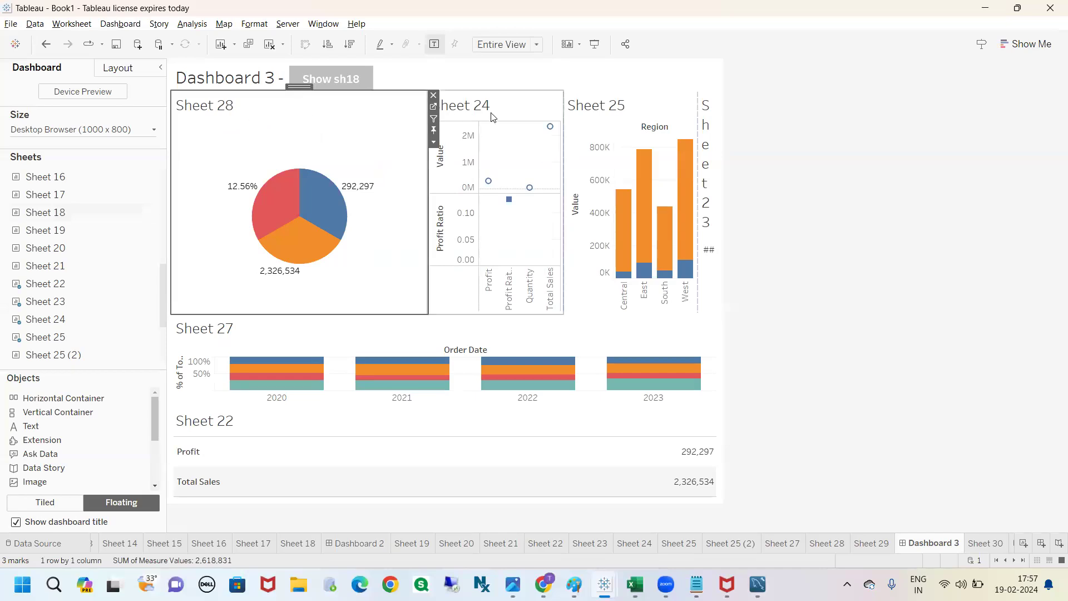
click(631, 112)
click(709, 159)
click(809, 165)
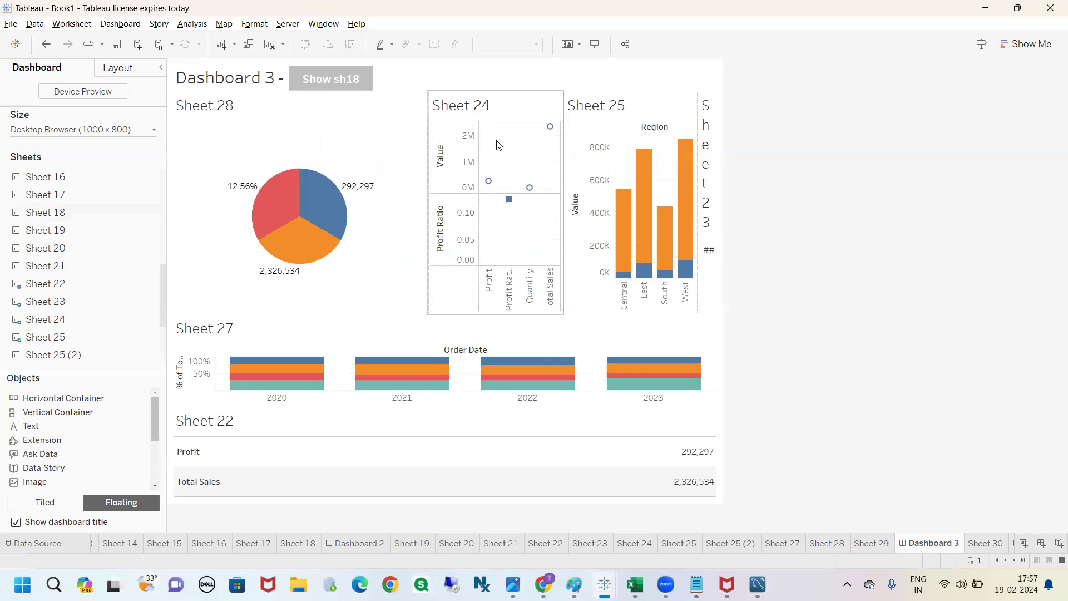
click(319, 81)
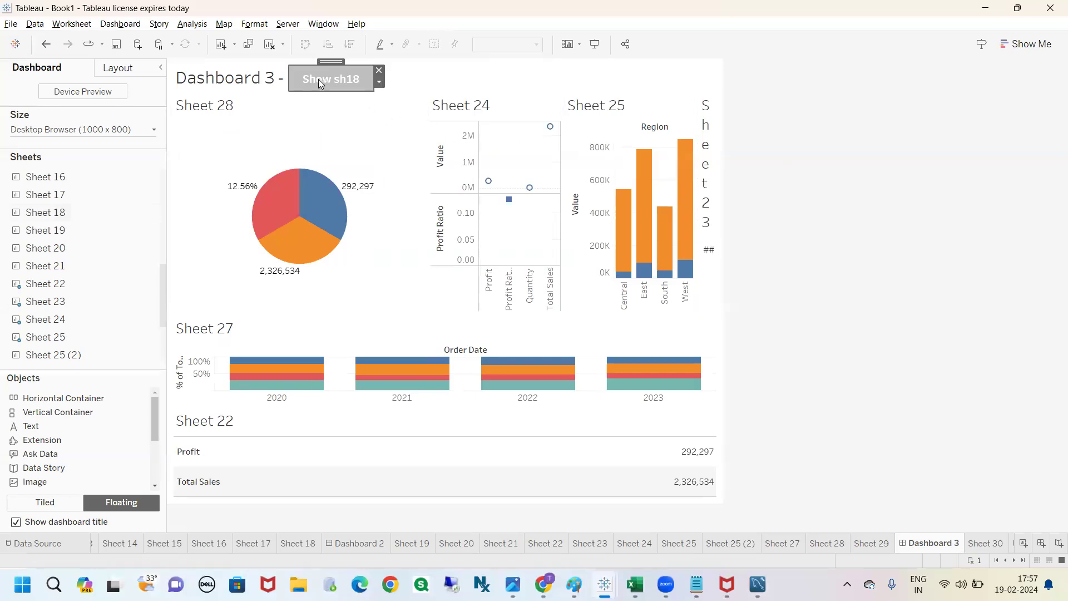
mouse_move(682, 144)
click(410, 124)
click(479, 122)
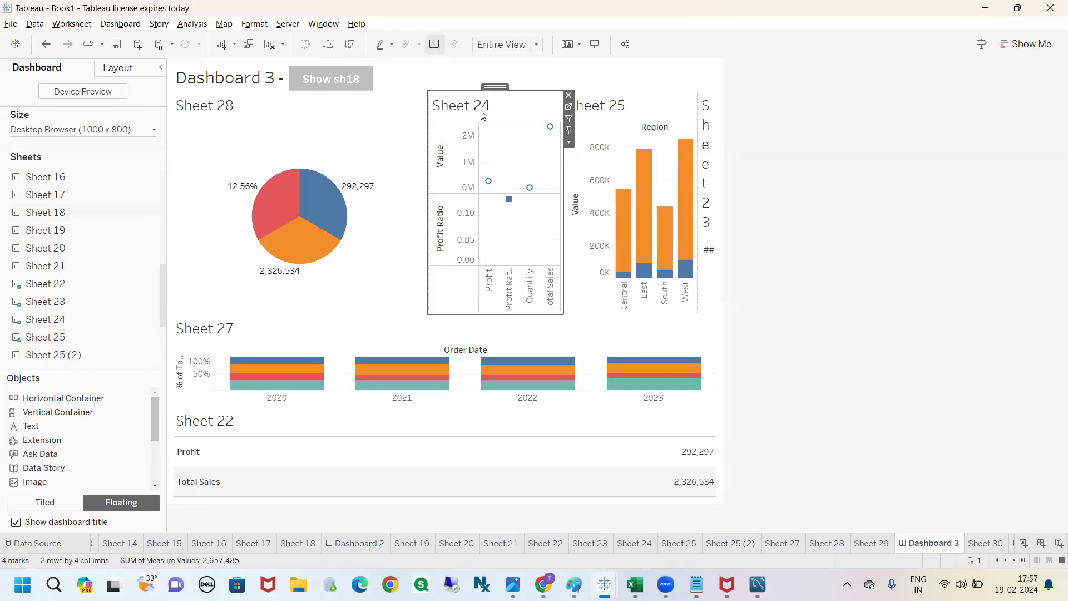
click(616, 121)
click(797, 119)
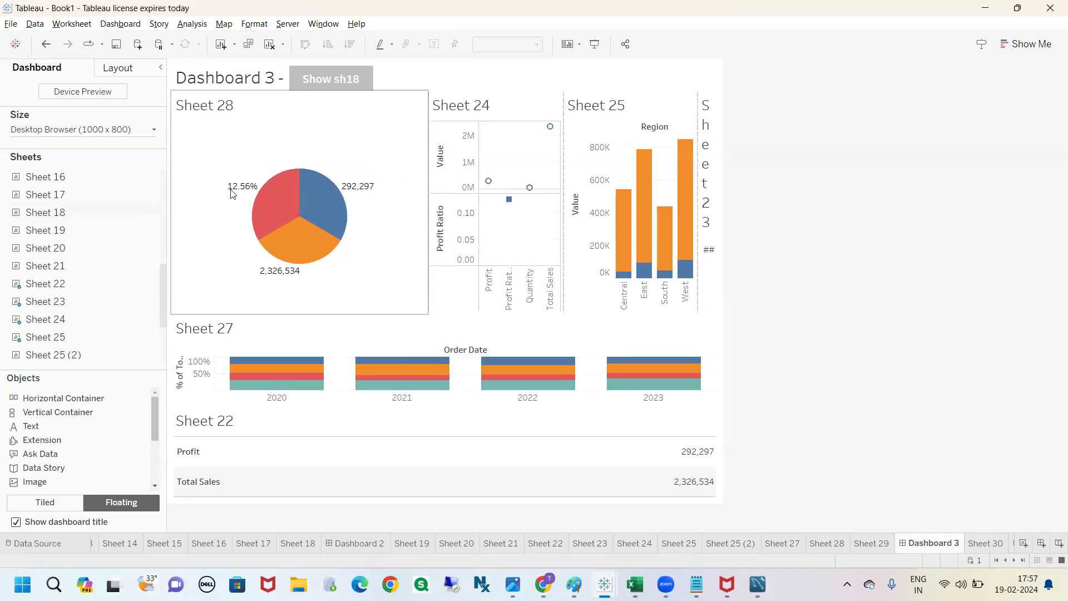
Step: Select the container that holds Sheet 28 and confirm Item 1 as its dashboard item name
click(255, 120)
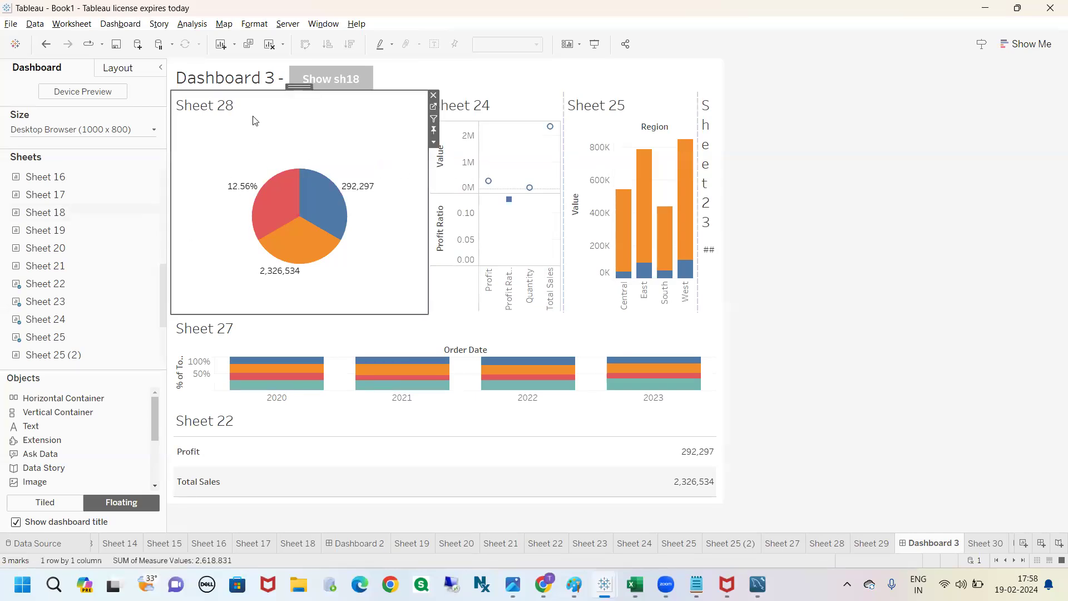
click(433, 142)
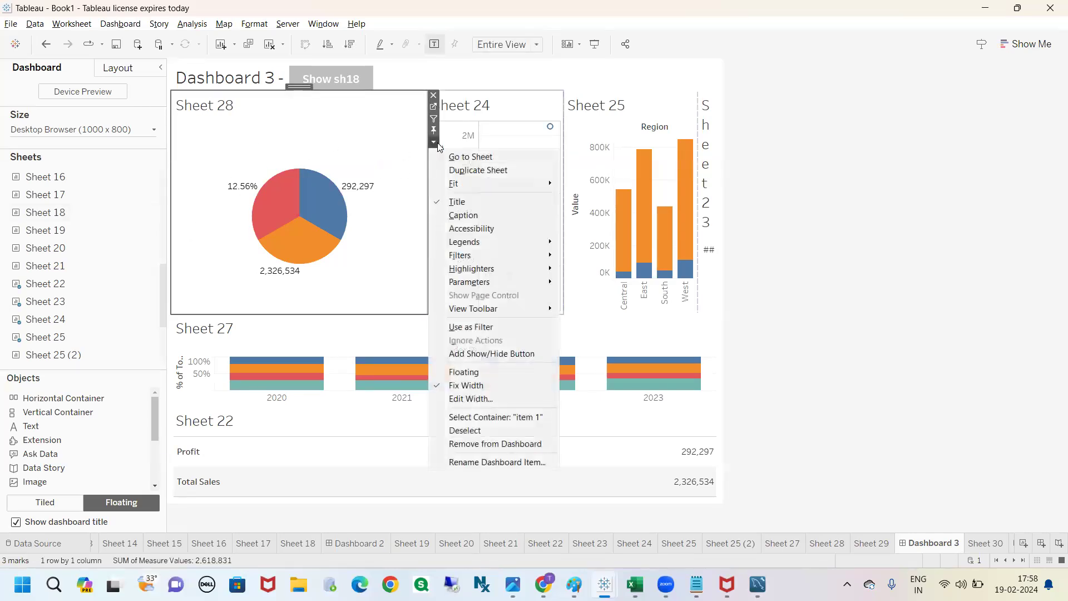
click(483, 418)
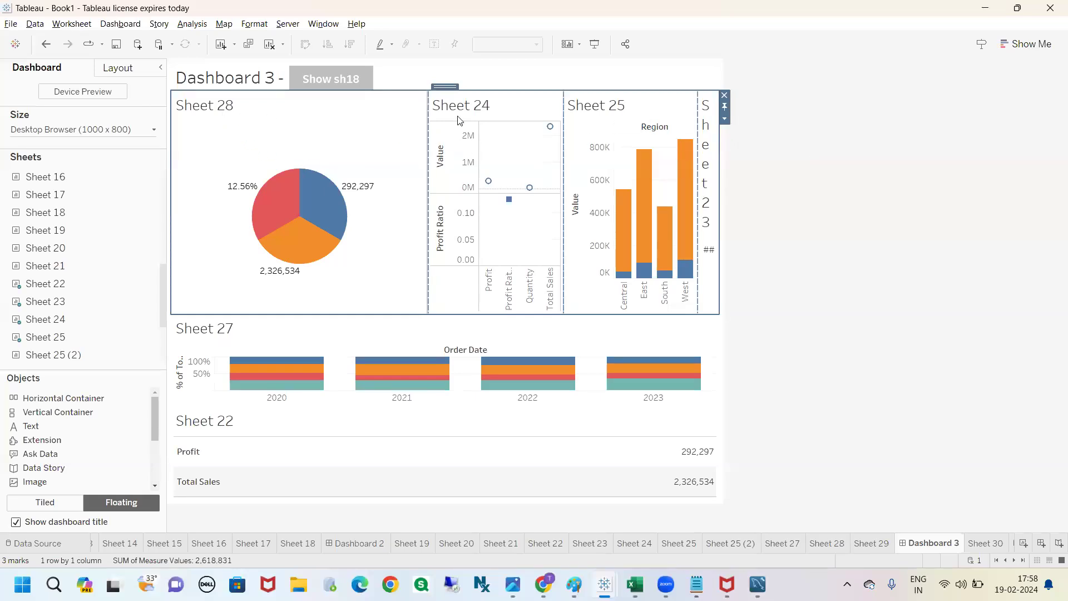
click(725, 120)
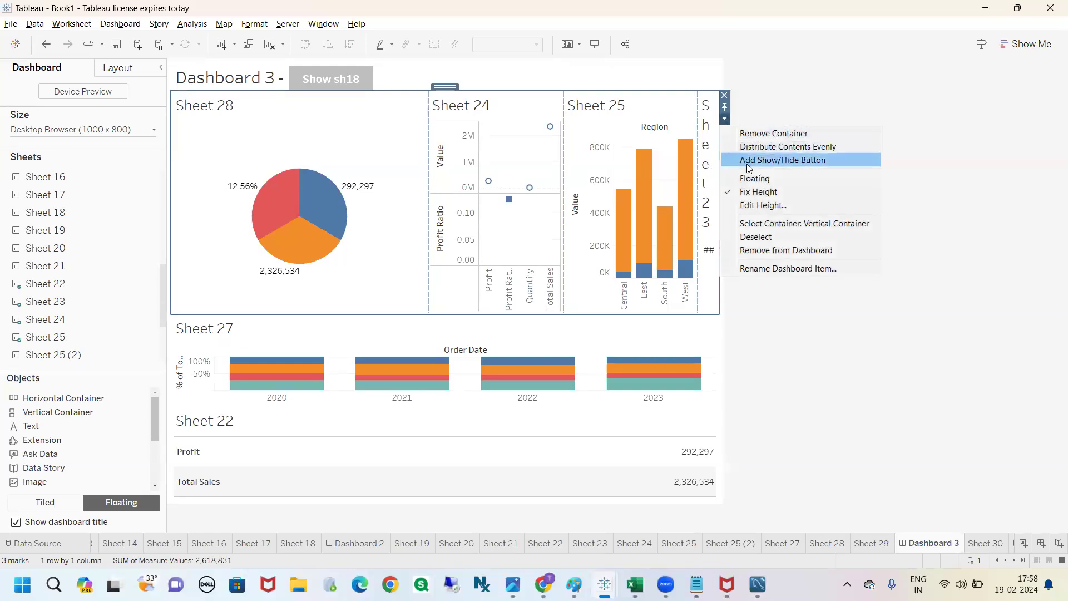
click(788, 271)
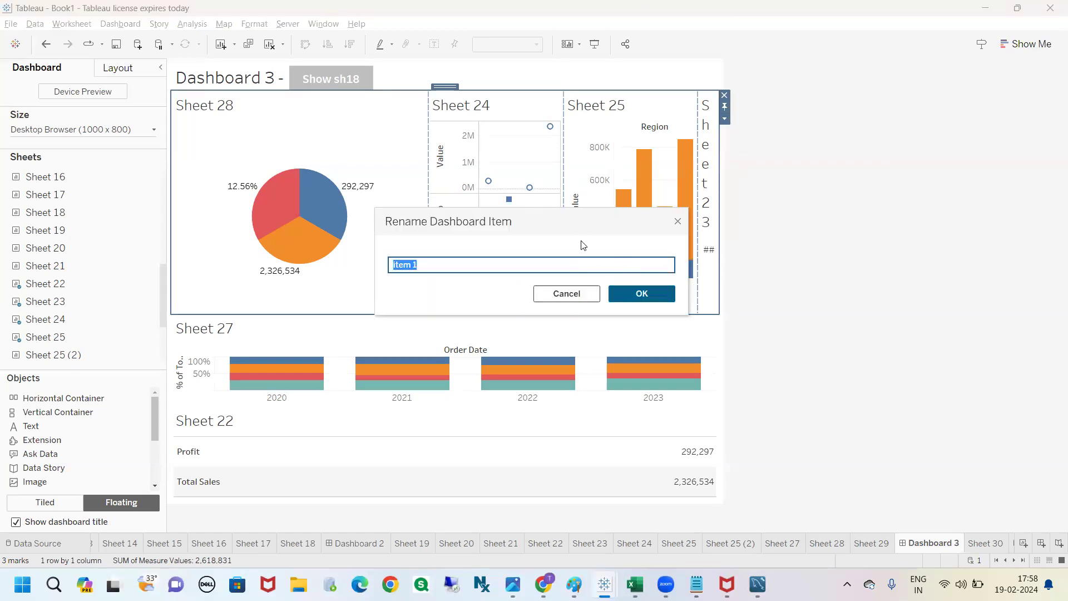
text(I)
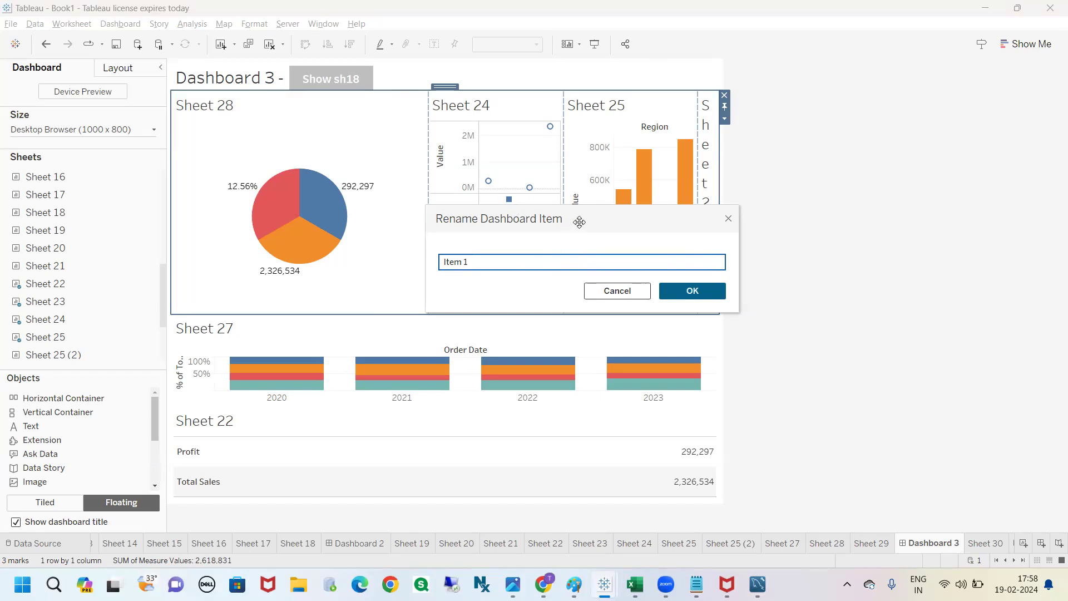
drag(579, 222, 571, 221)
drag(477, 264, 393, 265)
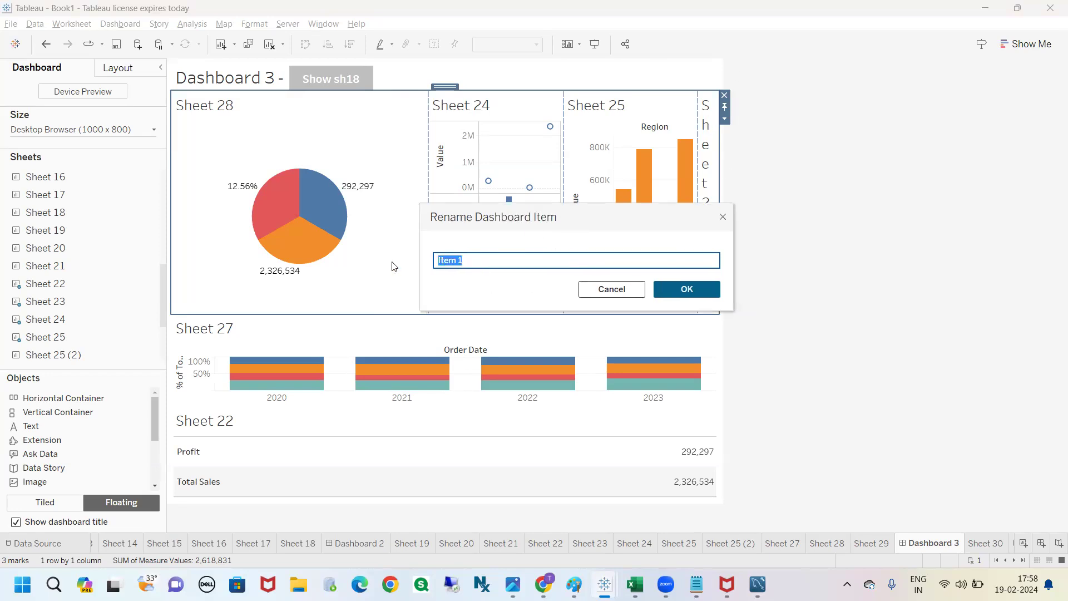
click(687, 289)
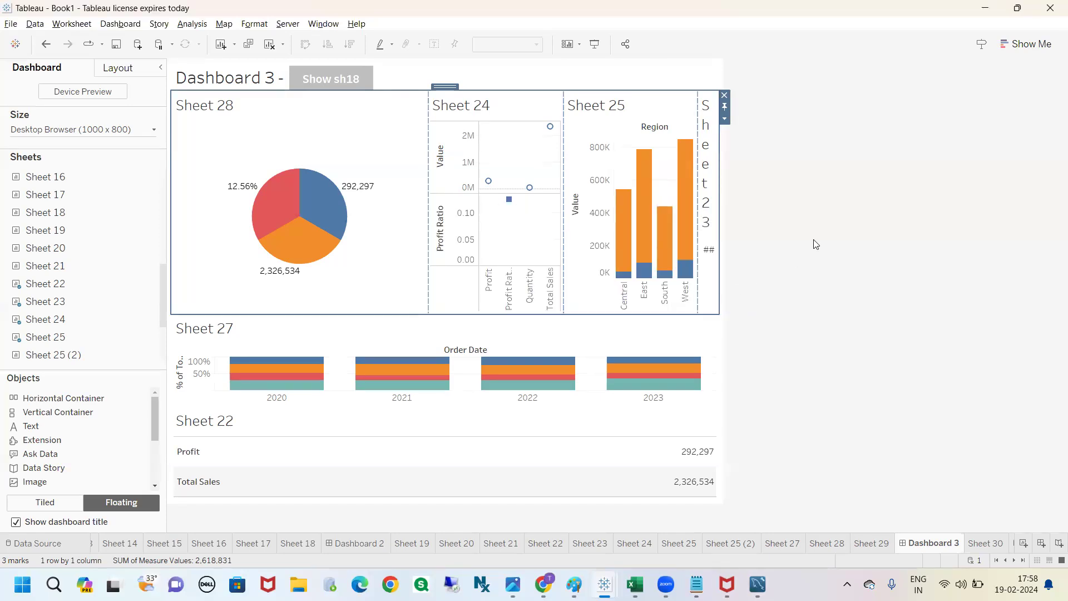
Step: Edit the Show sh18 button so that Item 1 is the dashboard item it shows or hides
click(332, 82)
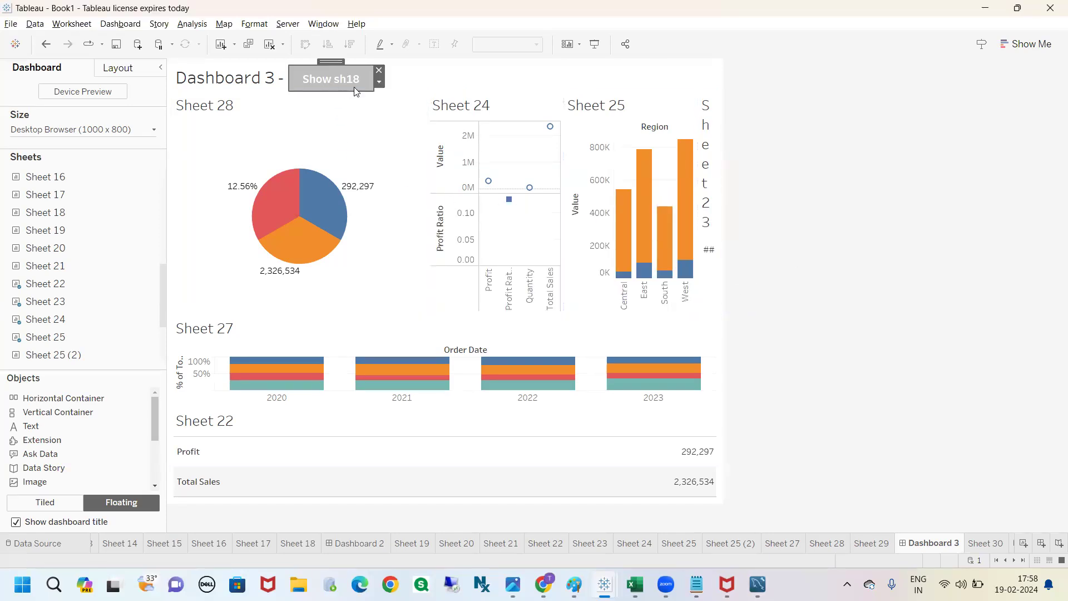
click(378, 83)
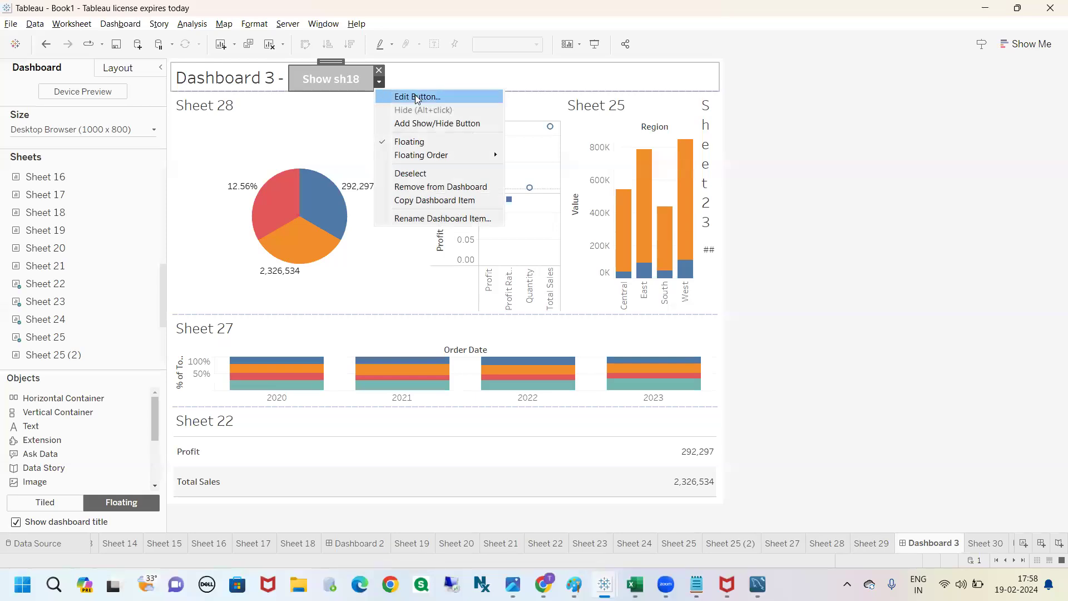
click(835, 184)
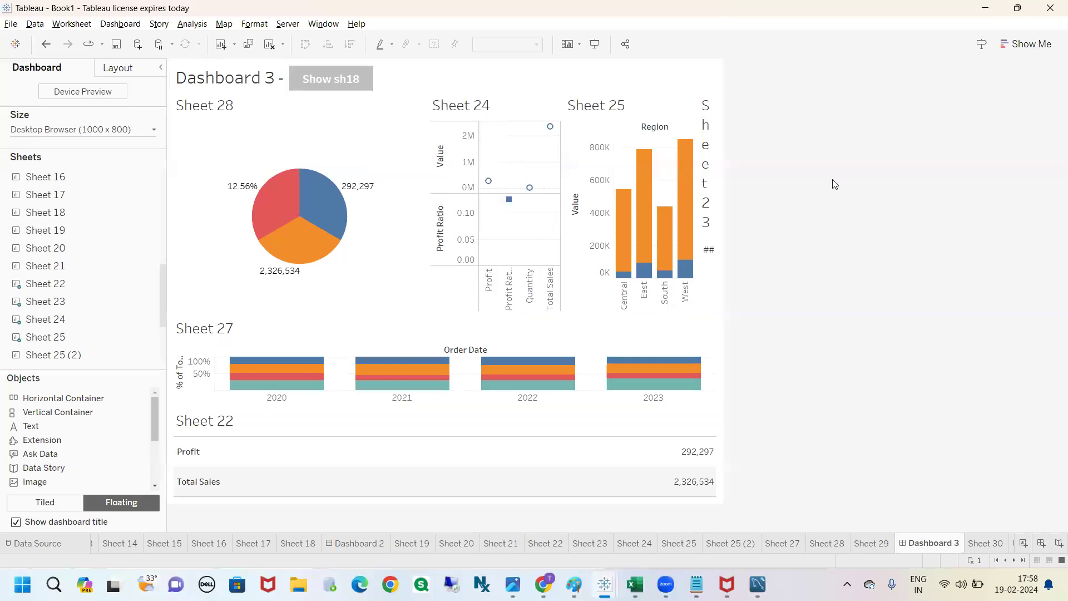
double_click(326, 78)
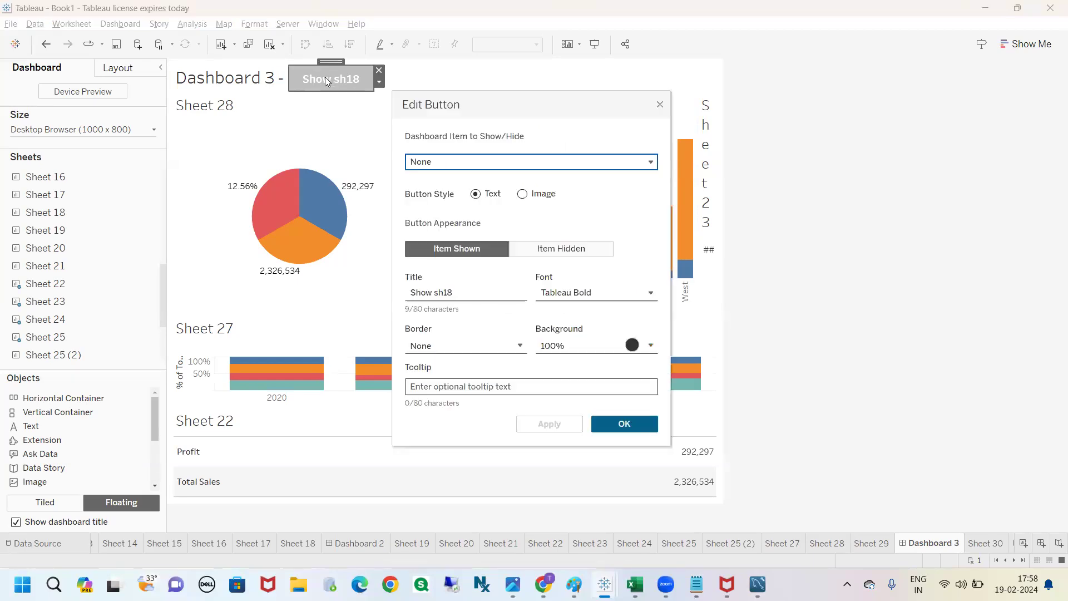
drag(484, 101, 443, 113)
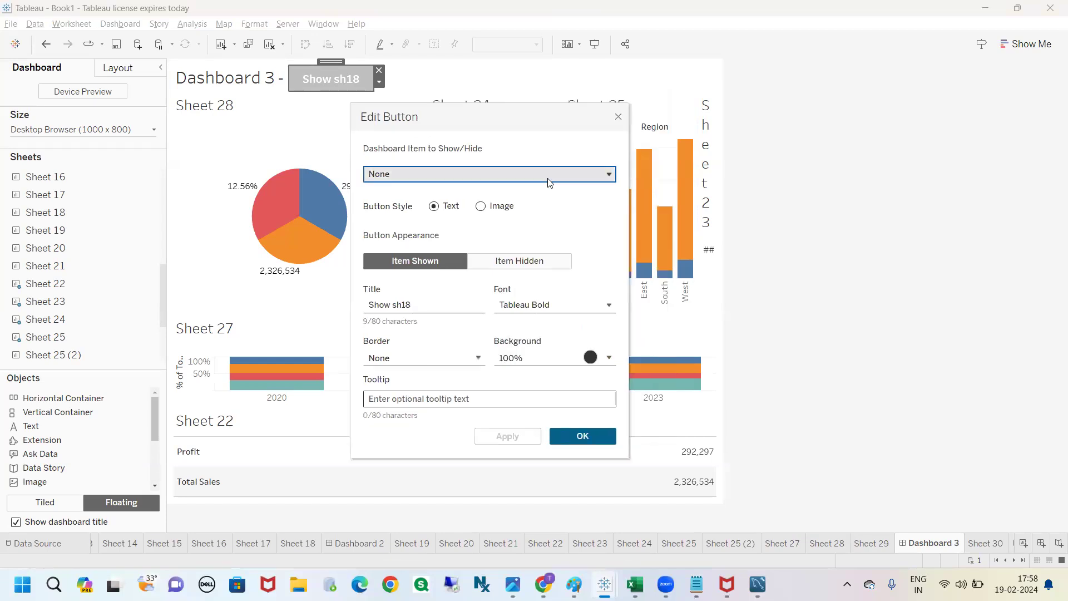
click(502, 173)
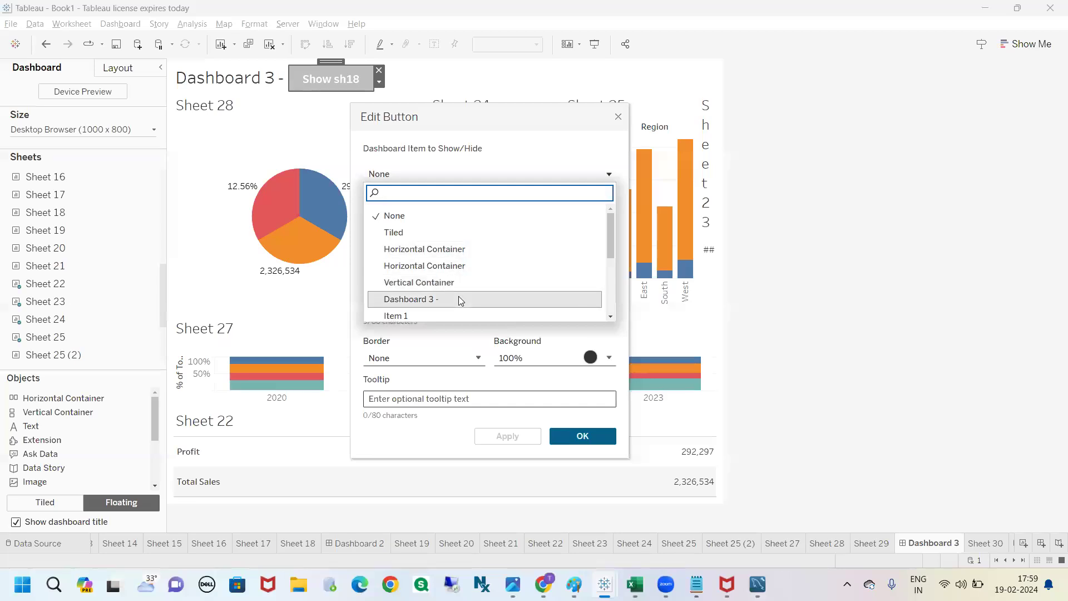
text(item)
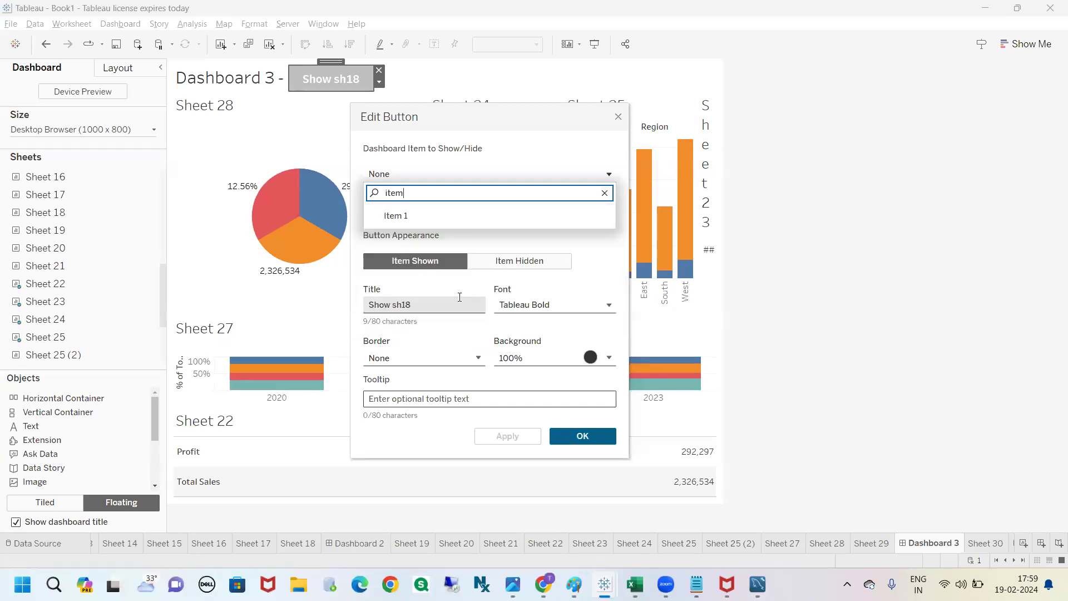
click(405, 220)
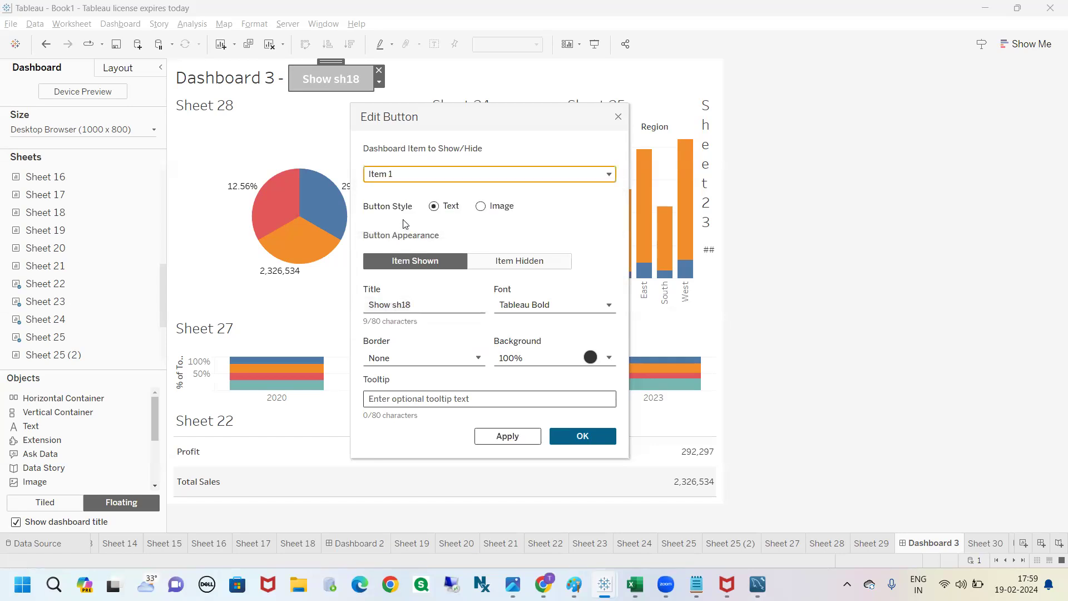
click(580, 436)
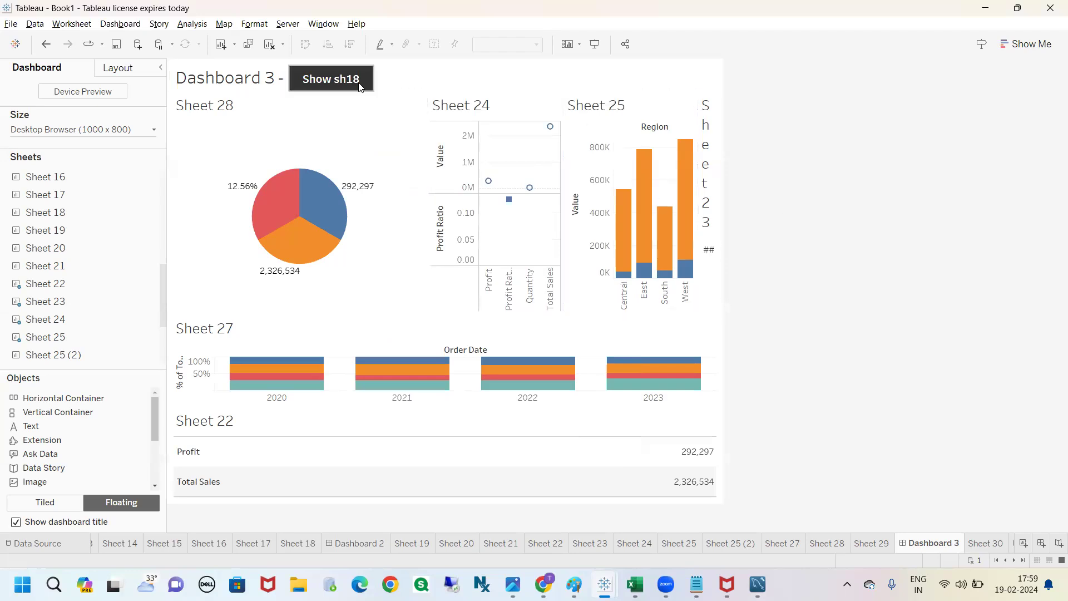
Step: Hide the Item 1 container with the button's Hide option, and check the remaining Sheet 22 and Sheet 27
click(378, 82)
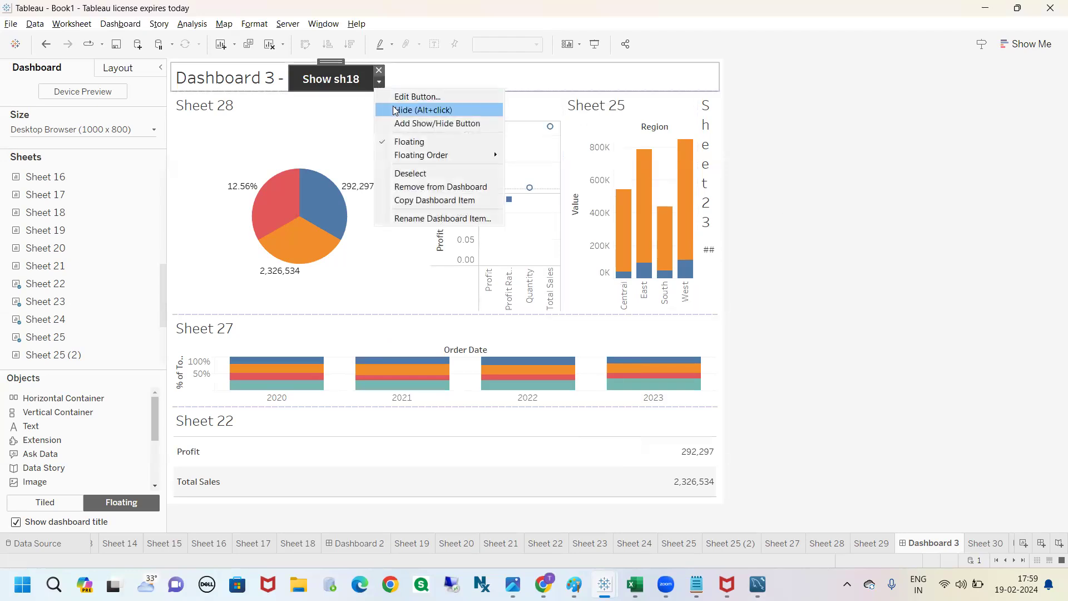
click(398, 110)
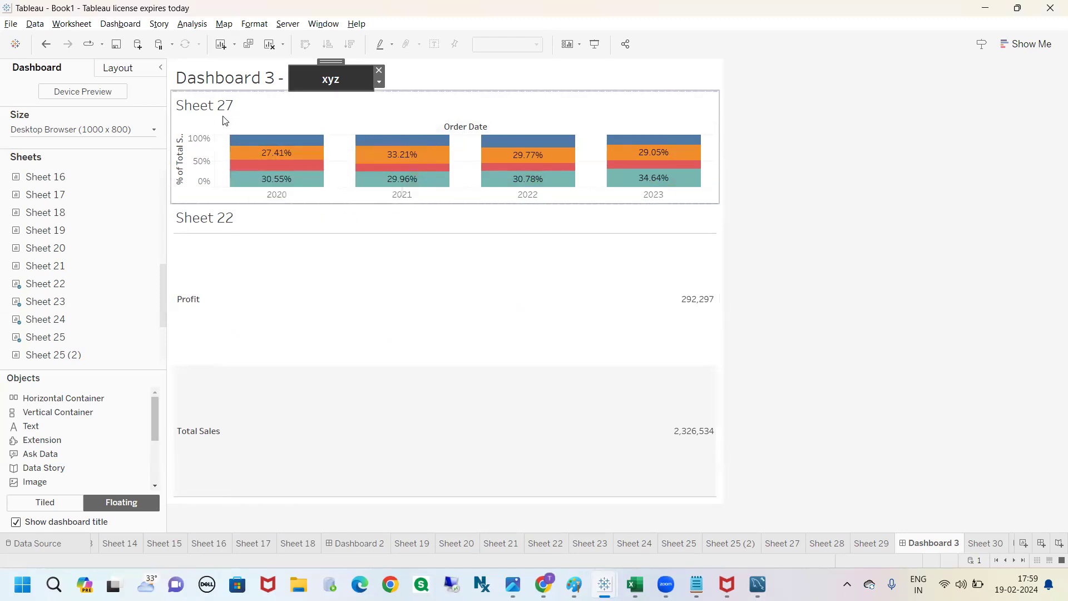
click(232, 217)
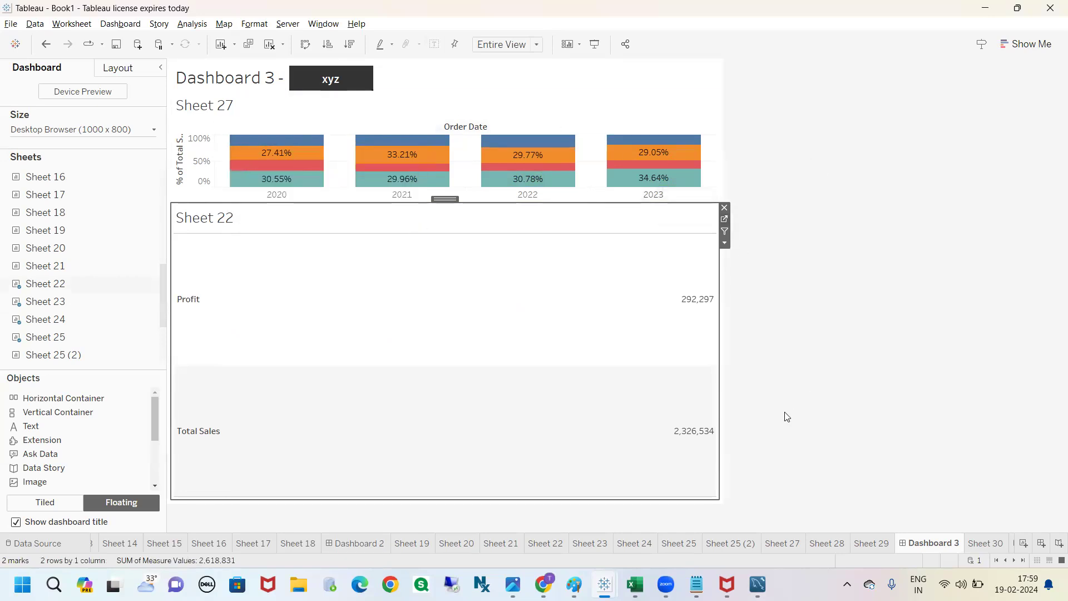
click(228, 109)
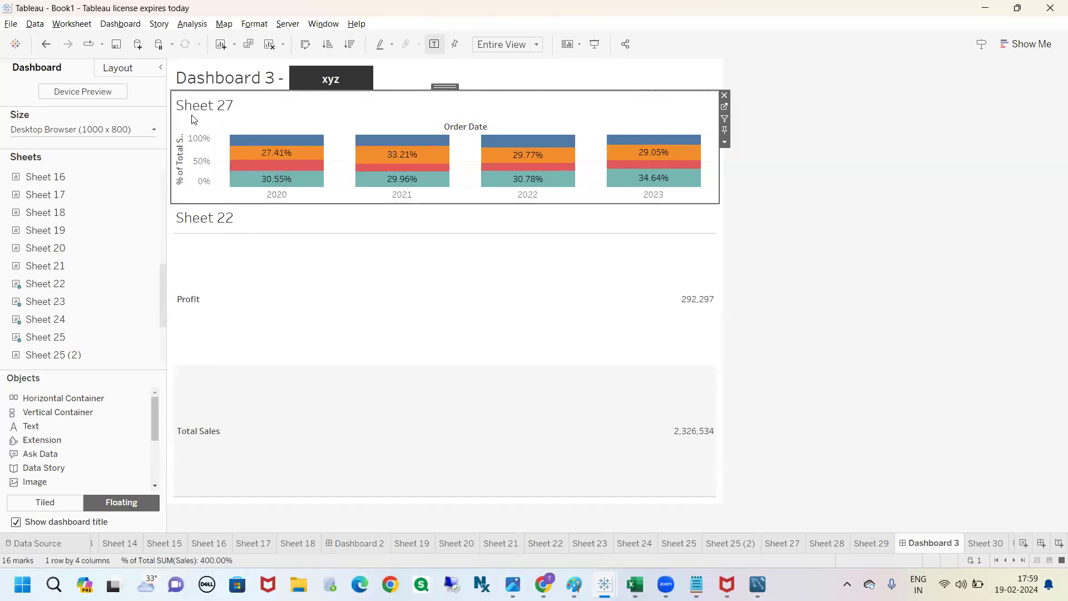
Step: Bring back the Item 1 container with the xyz button's Show option, and check Sheet 27 and Sheet 22 below it
click(330, 78)
click(379, 82)
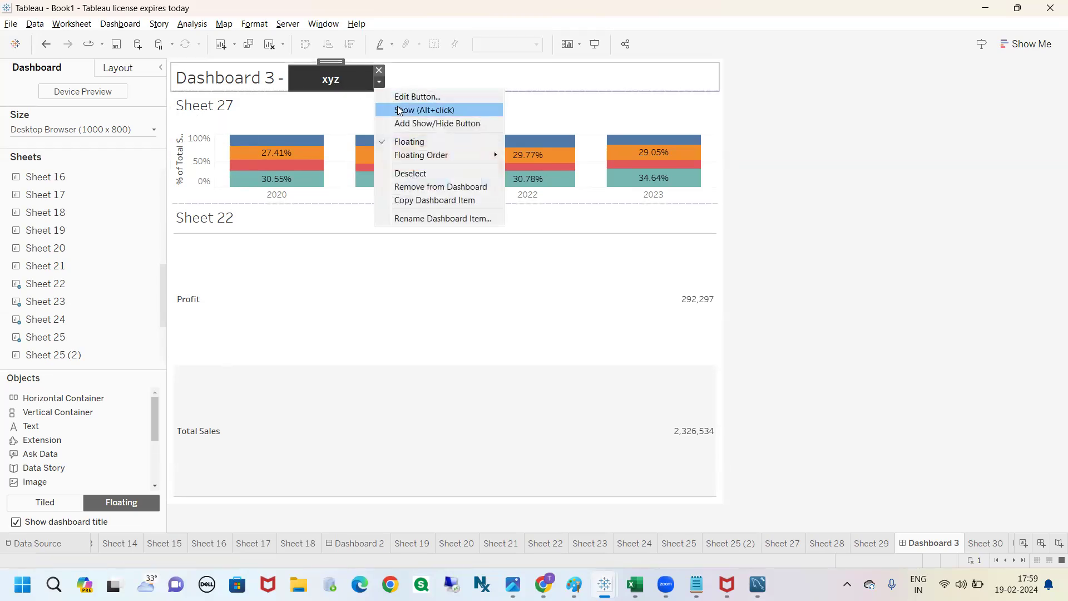
click(399, 110)
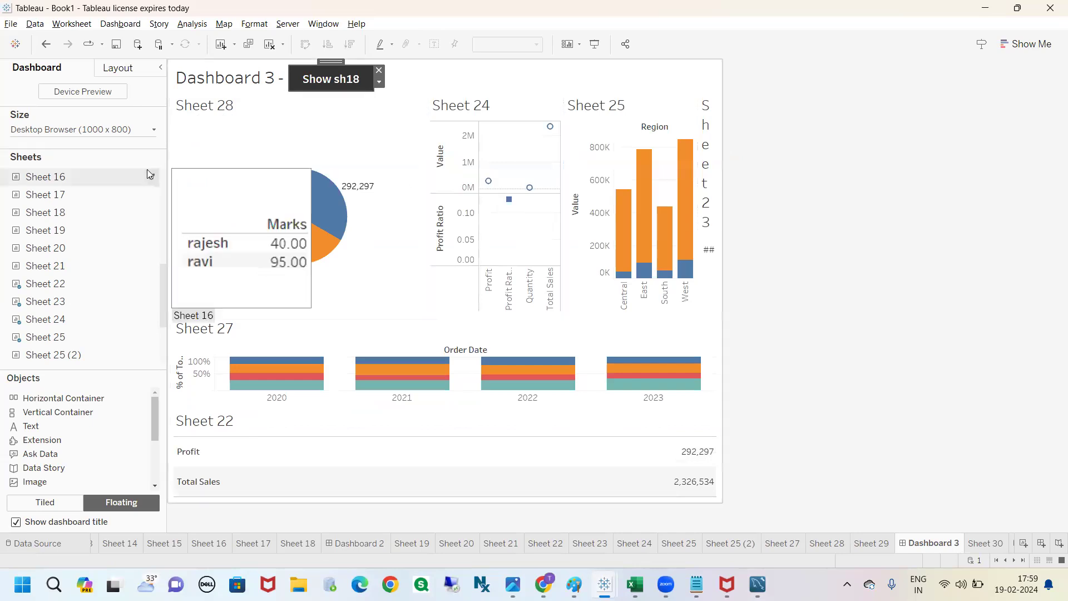
click(262, 334)
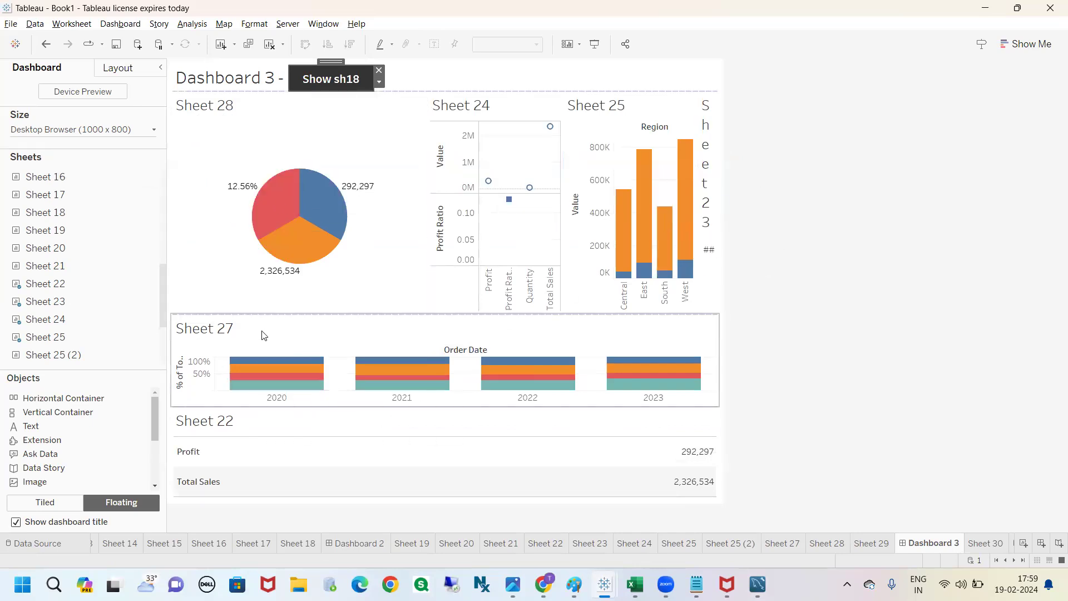
click(255, 425)
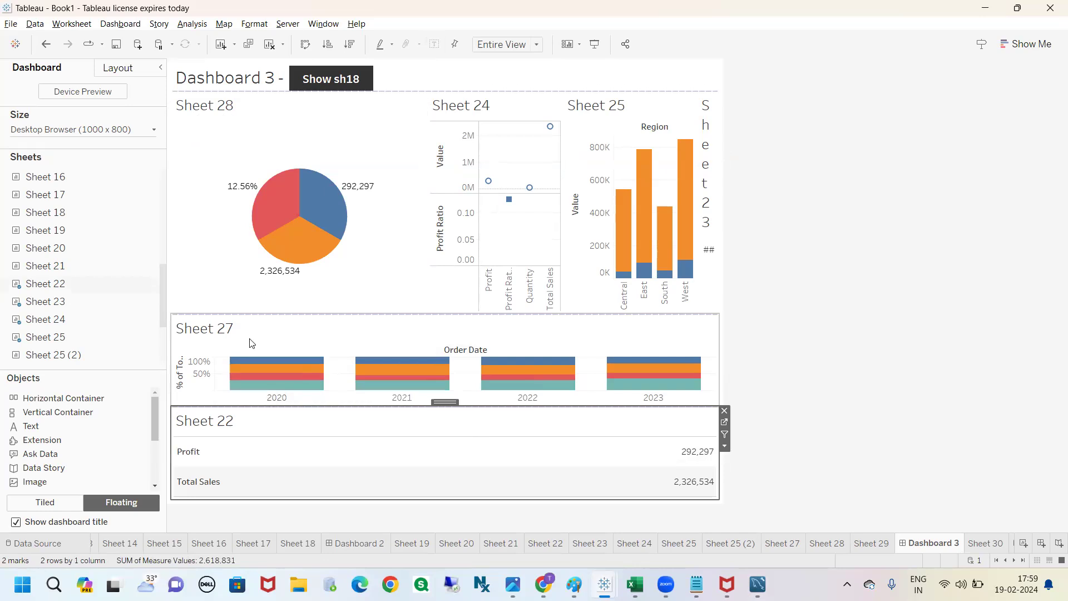
click(845, 199)
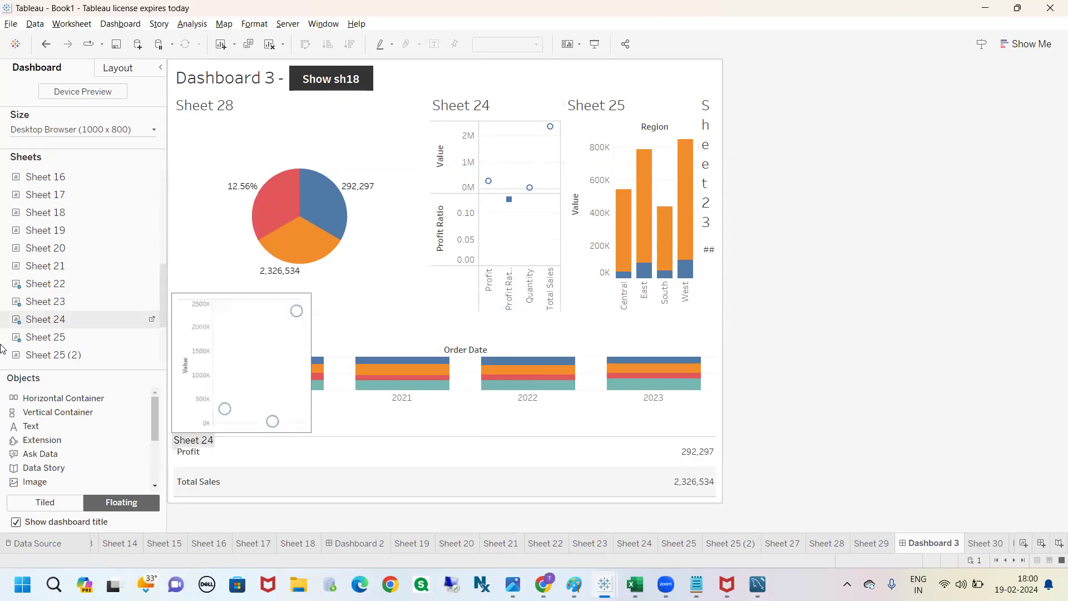
click(772, 246)
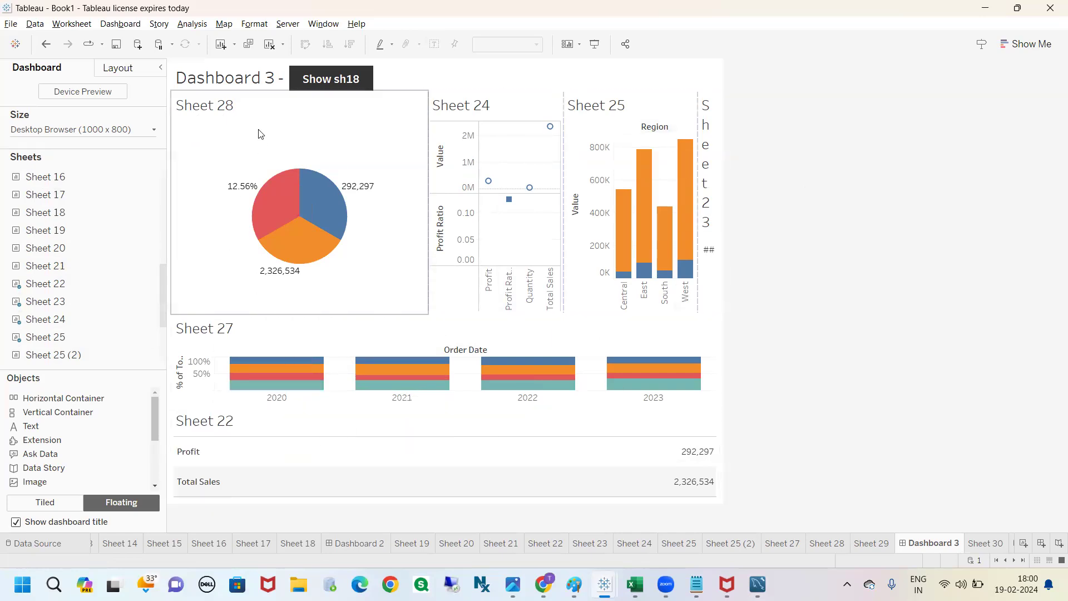
Step: Give Sheet 28 a blue dashed border in the second-thickest line width
click(246, 116)
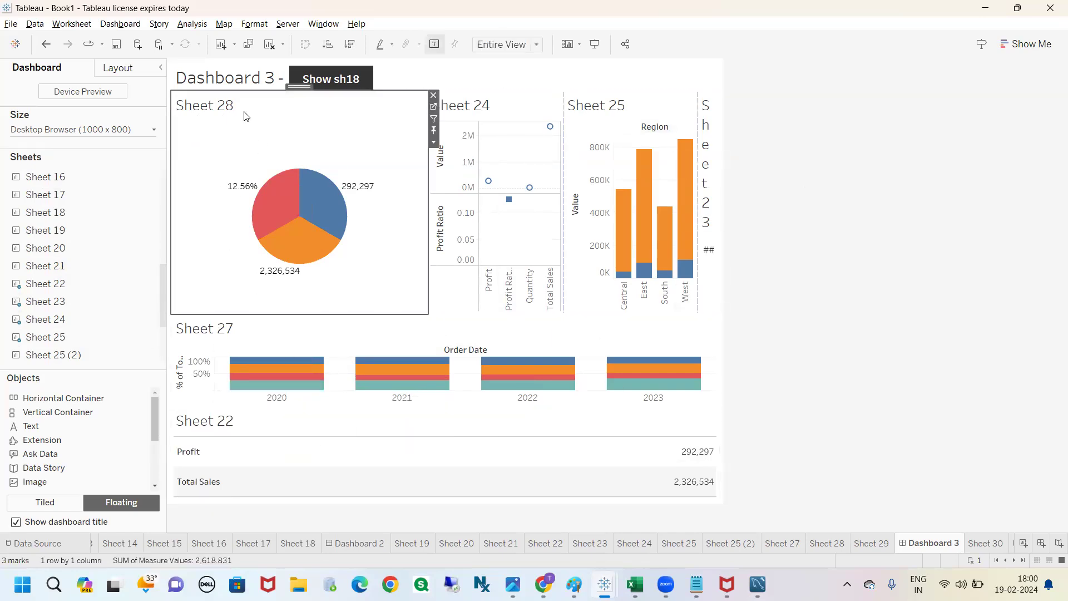
click(123, 73)
mouse_move(160, 201)
mouse_down()
mouse_move(163, 267)
mouse_move(177, 209)
mouse_up()
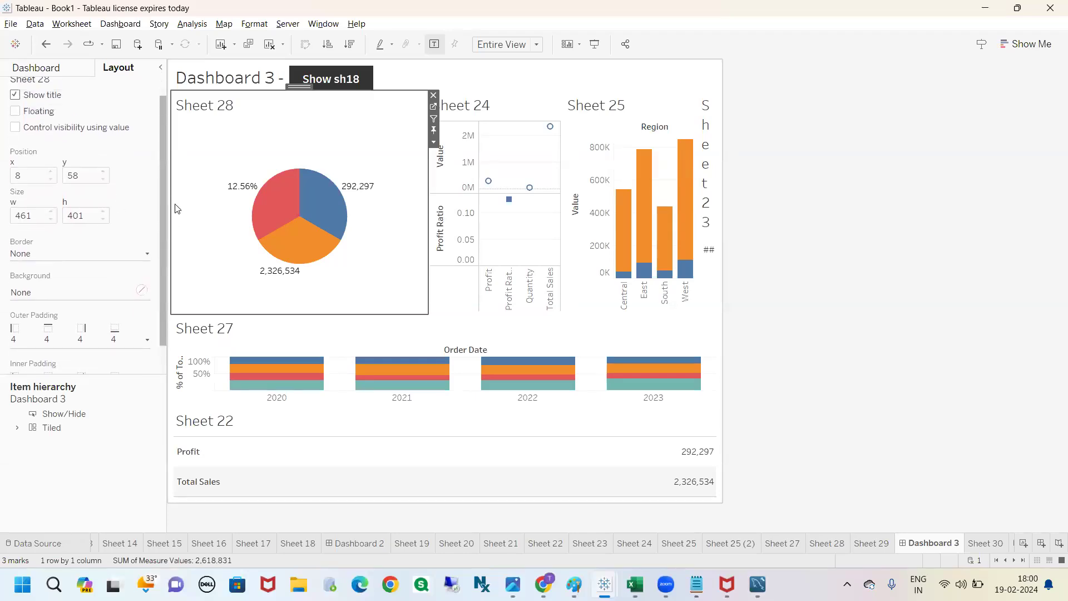
scroll(162, 226, down, 1)
click(145, 236)
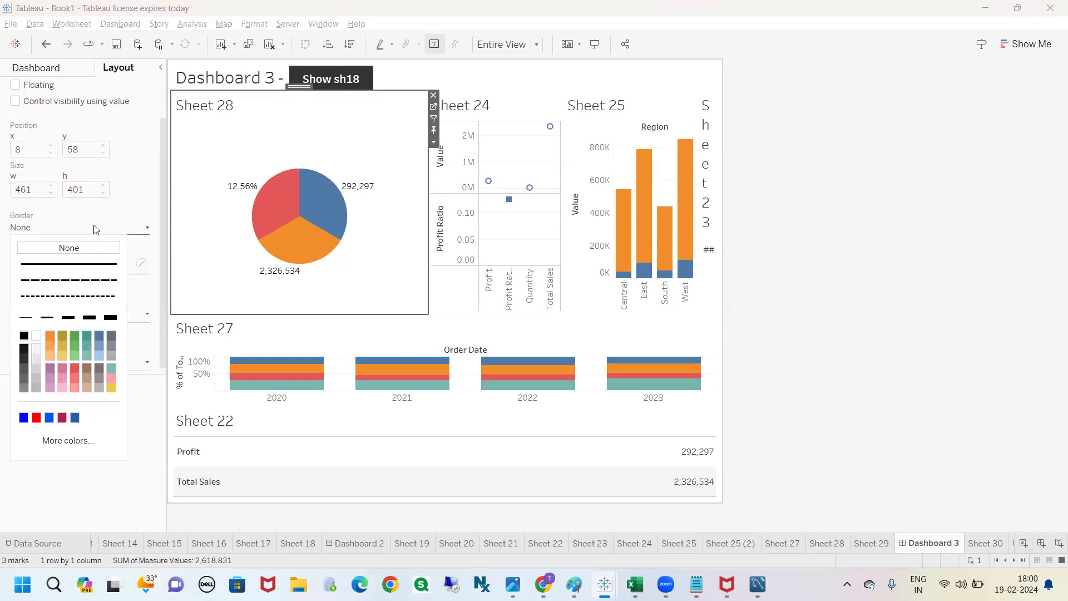
click(24, 419)
click(71, 283)
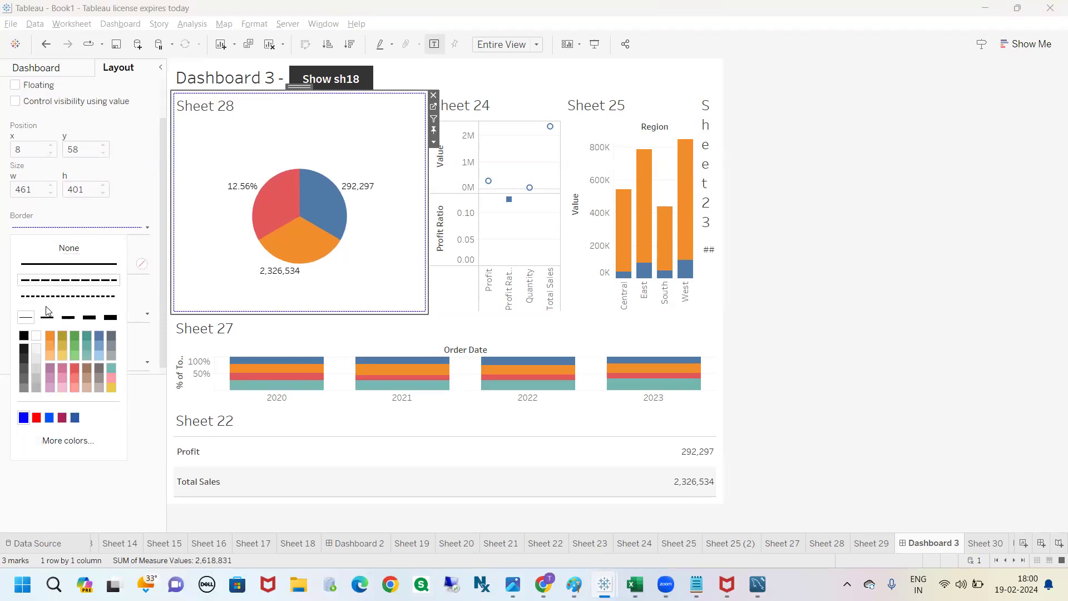
click(89, 318)
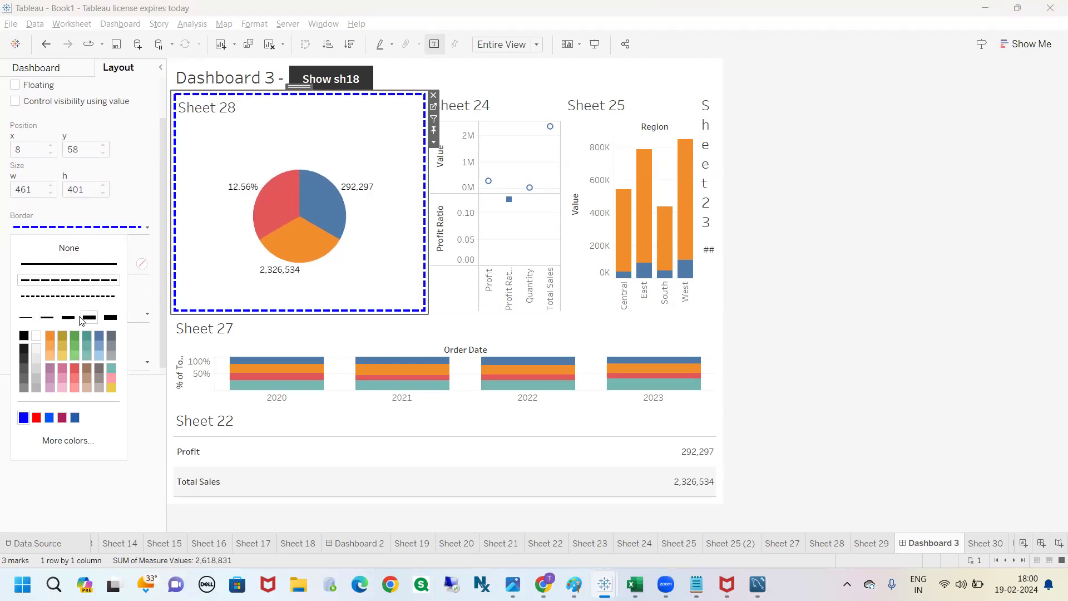
click(852, 226)
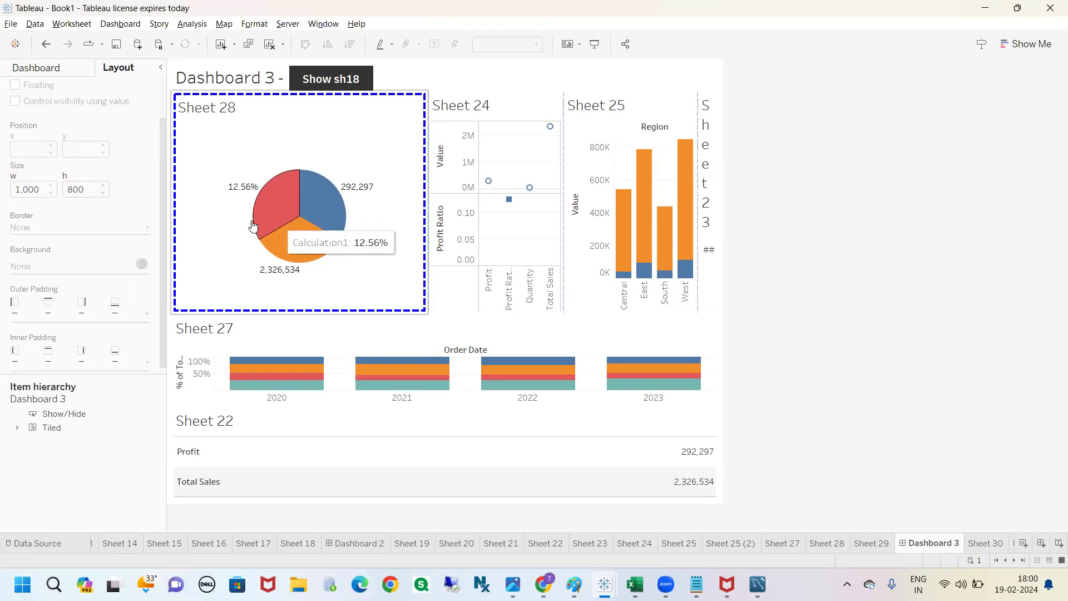
Step: Give Sheet 24 a blue dotted border in the thinnest line width
click(480, 110)
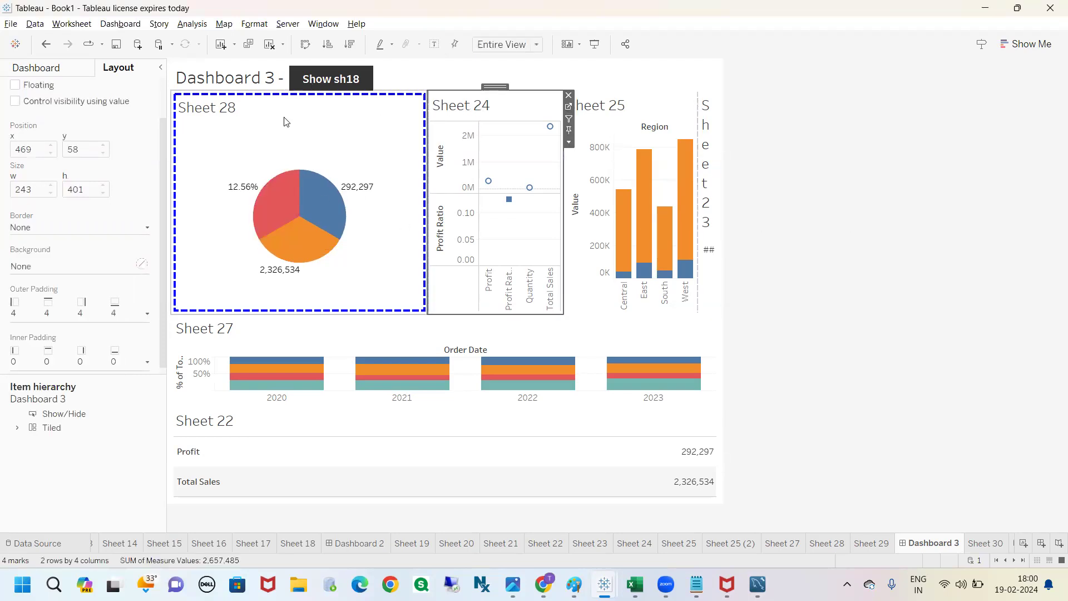
click(144, 225)
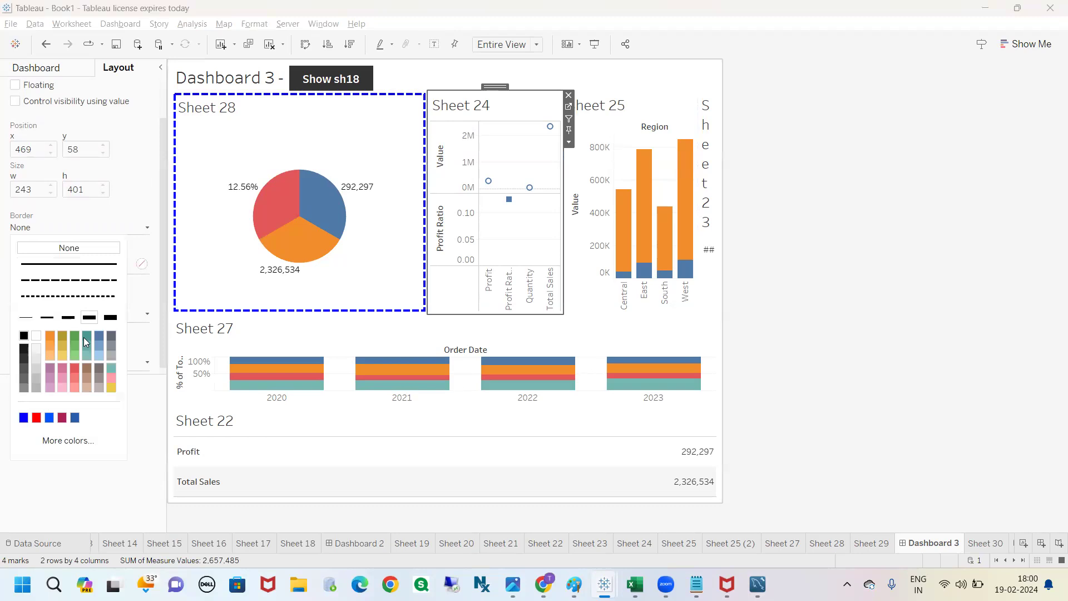
click(24, 417)
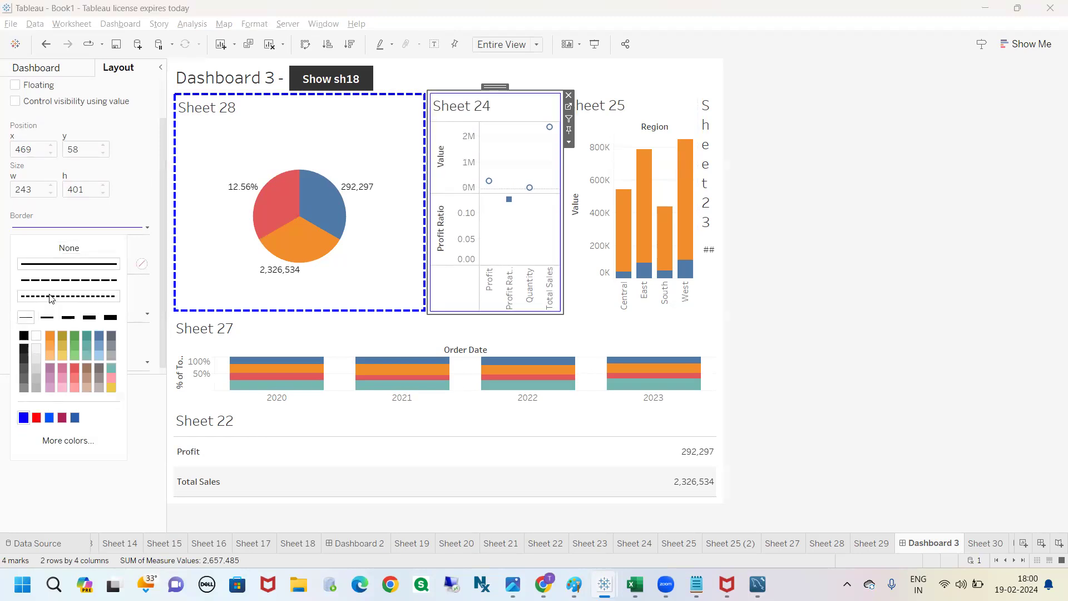
click(835, 244)
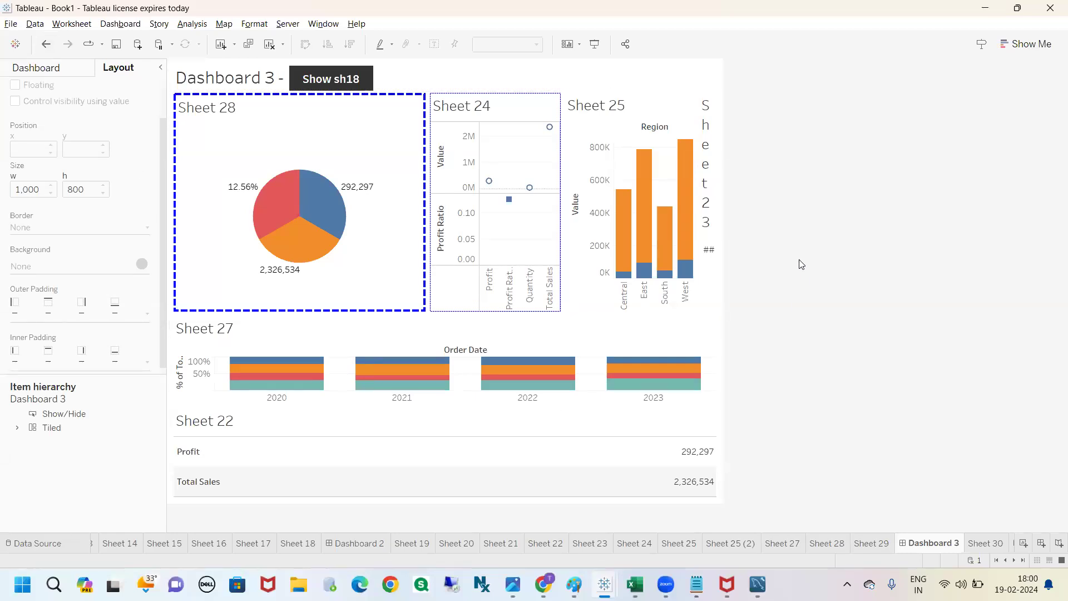
Step: Select Sheet 28 on the dashboard to access its layout settings
click(306, 123)
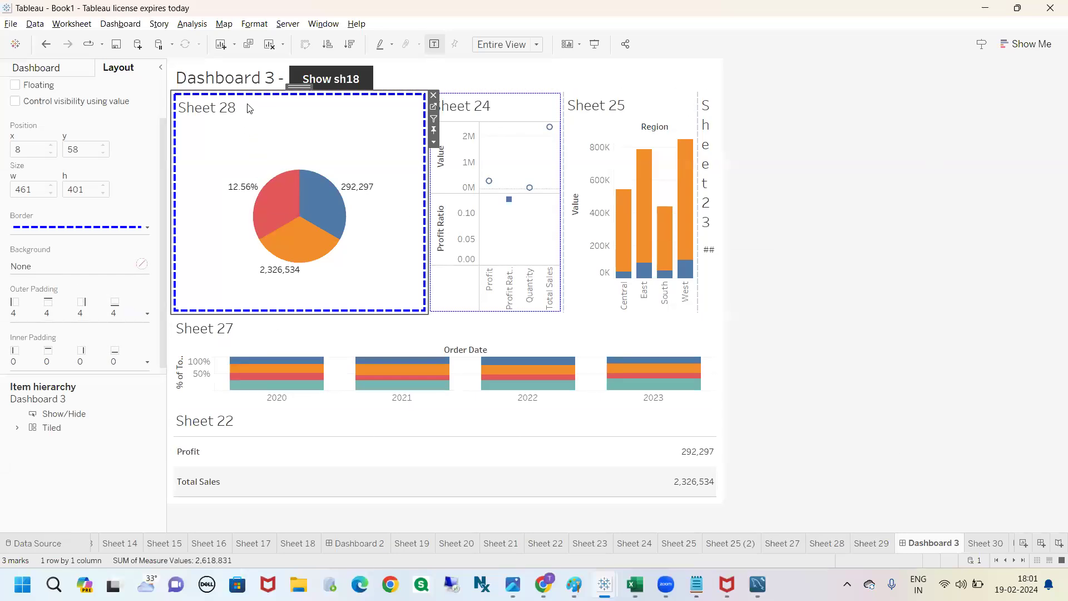
Step: Copy the HTML color code #0000ff from the custom color of Sheet 28's border
click(84, 228)
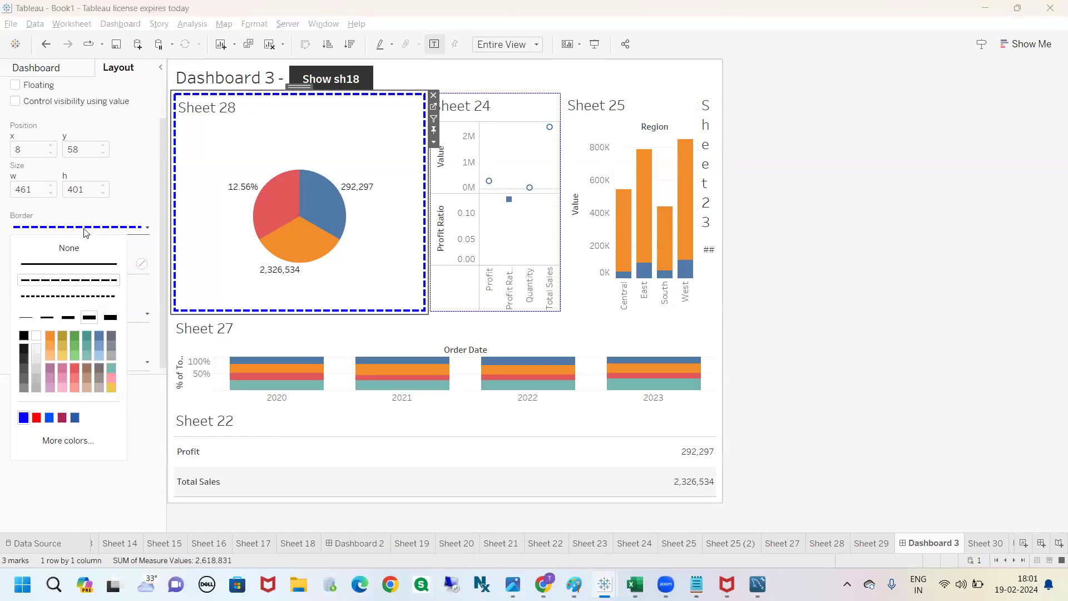
click(66, 441)
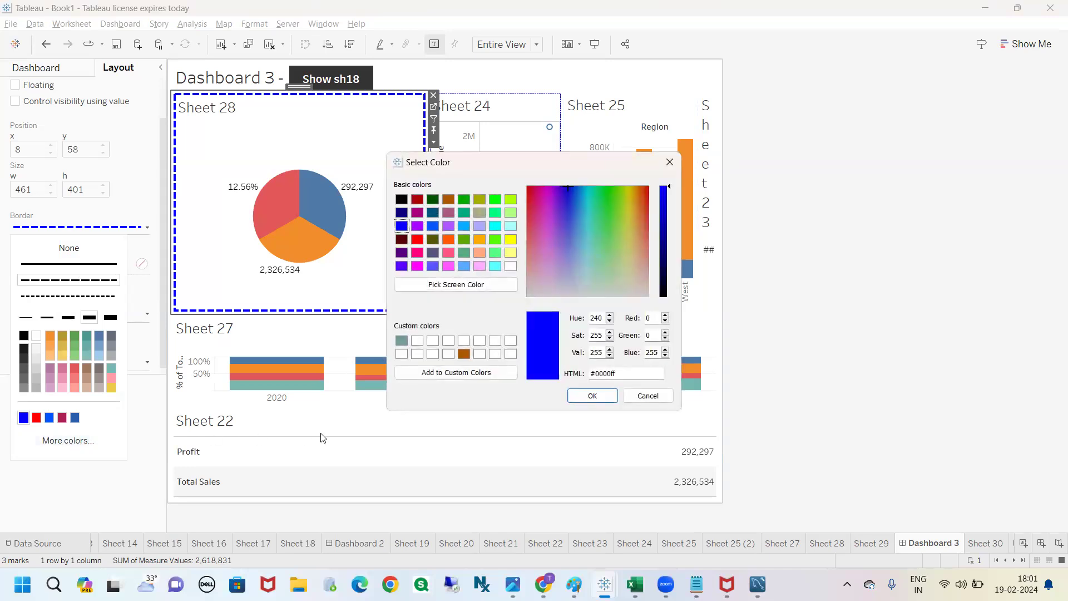
drag(627, 375, 584, 373)
click(618, 375)
drag(617, 371, 579, 374)
key(ctrl+c)
click(580, 393)
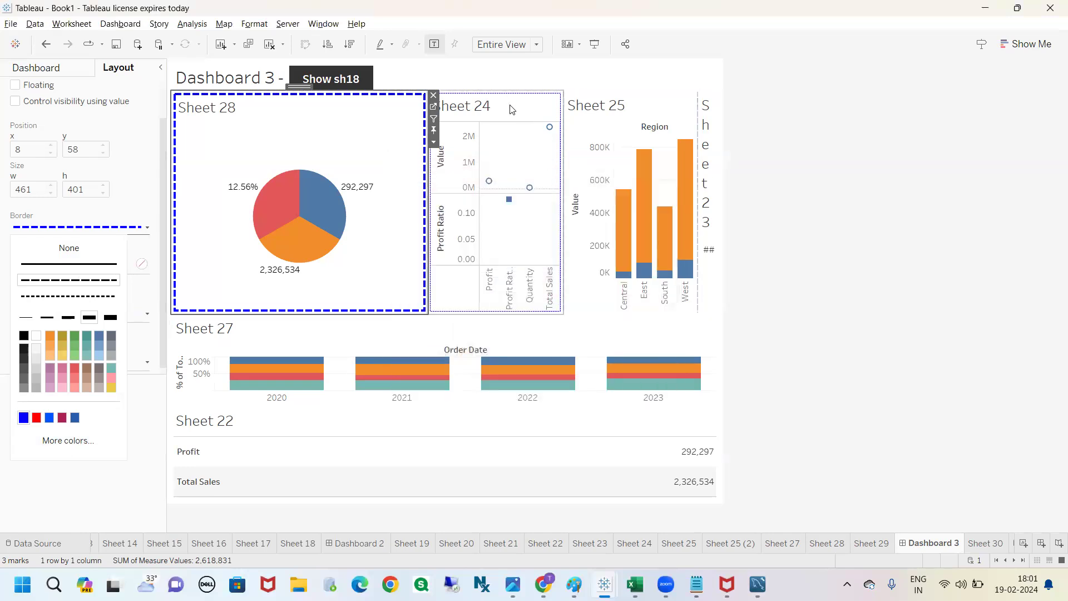
Step: Apply the copied color code #0000ff as the custom border color of Sheet 24
click(512, 109)
click(78, 227)
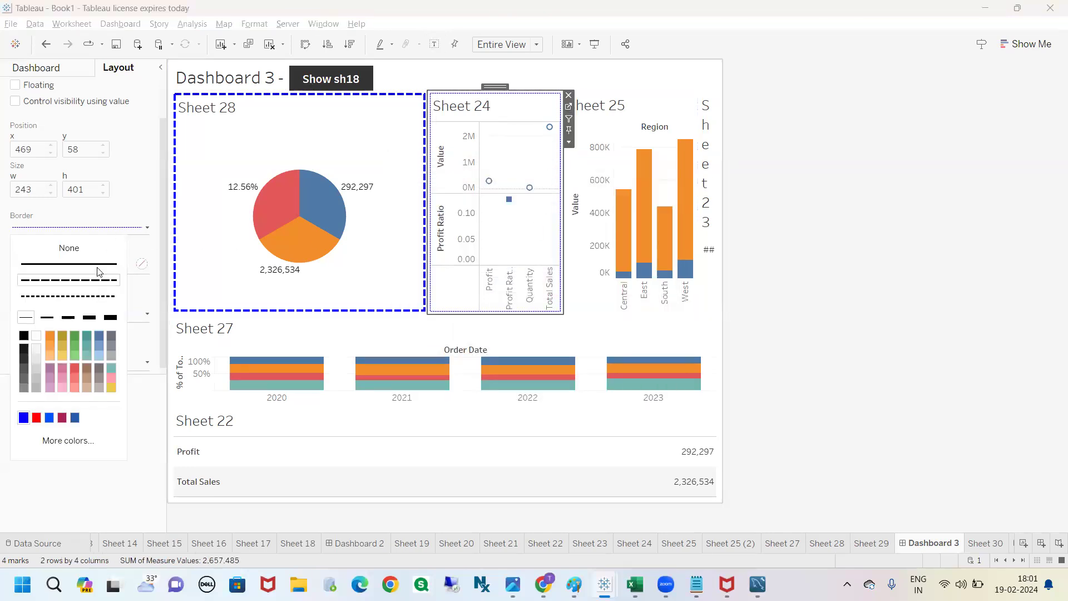
click(49, 441)
drag(615, 374, 581, 372)
key(ctrl+v)
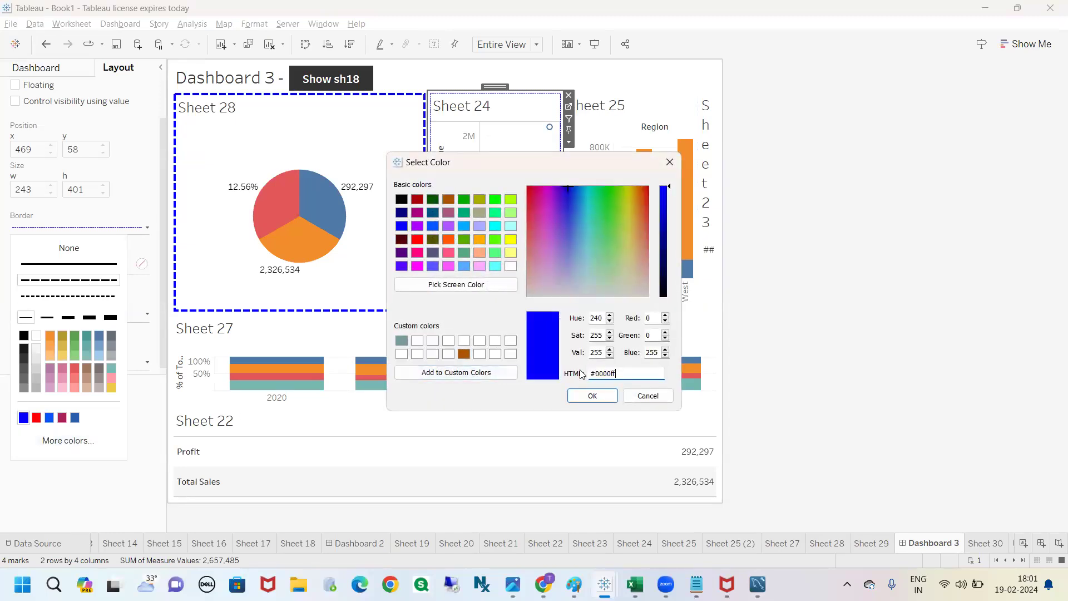
click(590, 395)
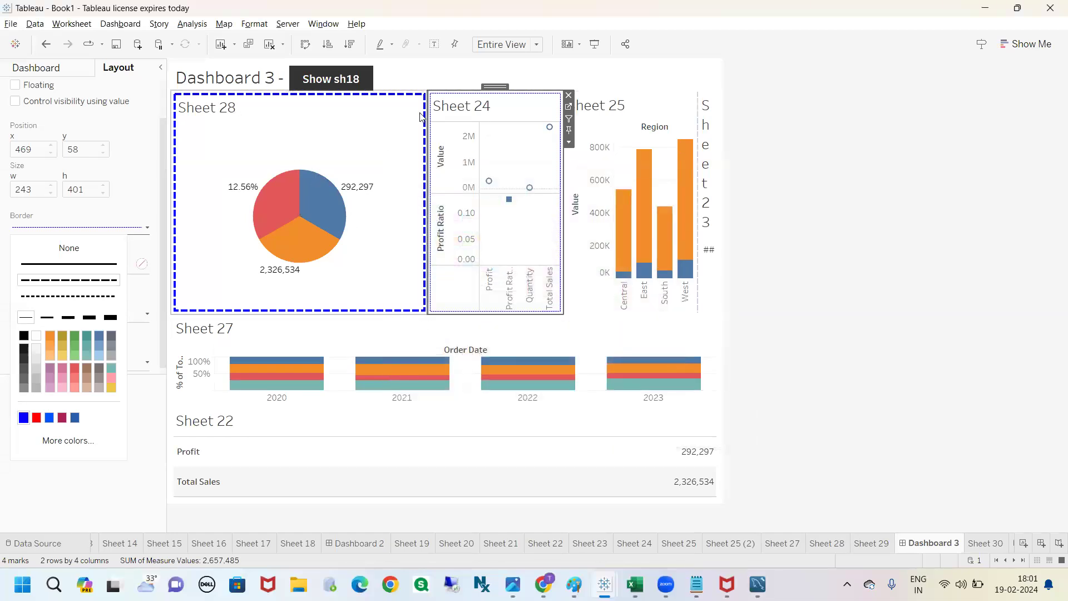
Step: Give Sheet 24 a dashed border in the second-thickest line width to match Sheet 28
click(493, 106)
click(136, 227)
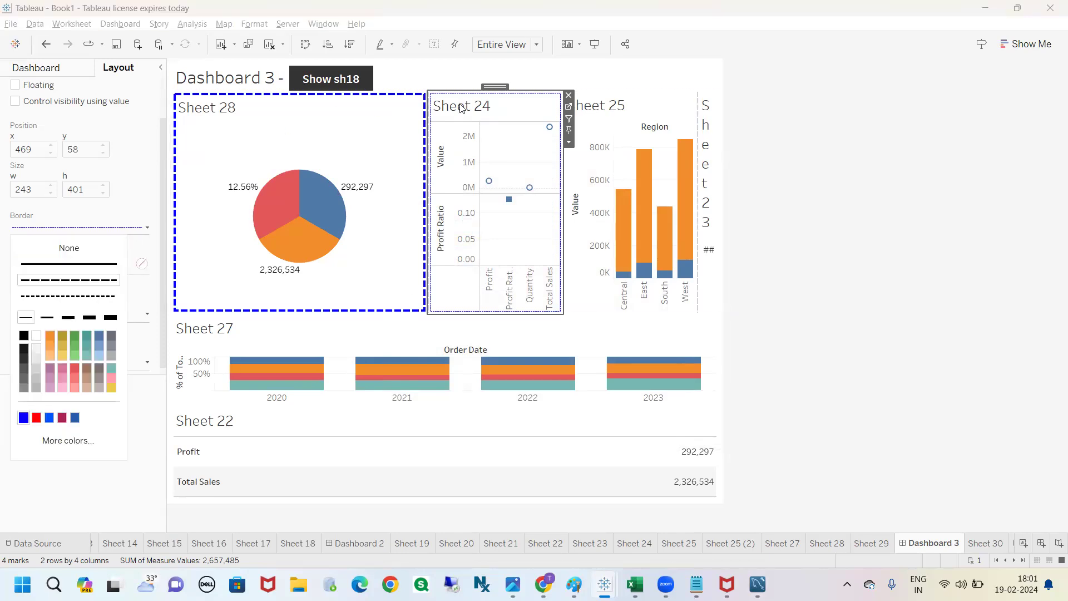
click(82, 319)
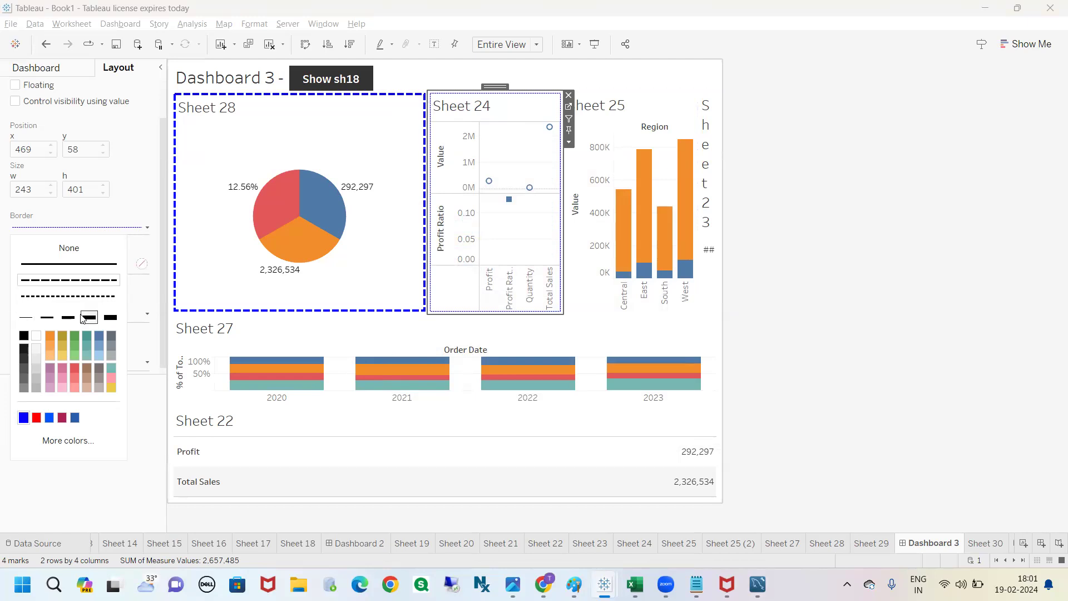
click(829, 210)
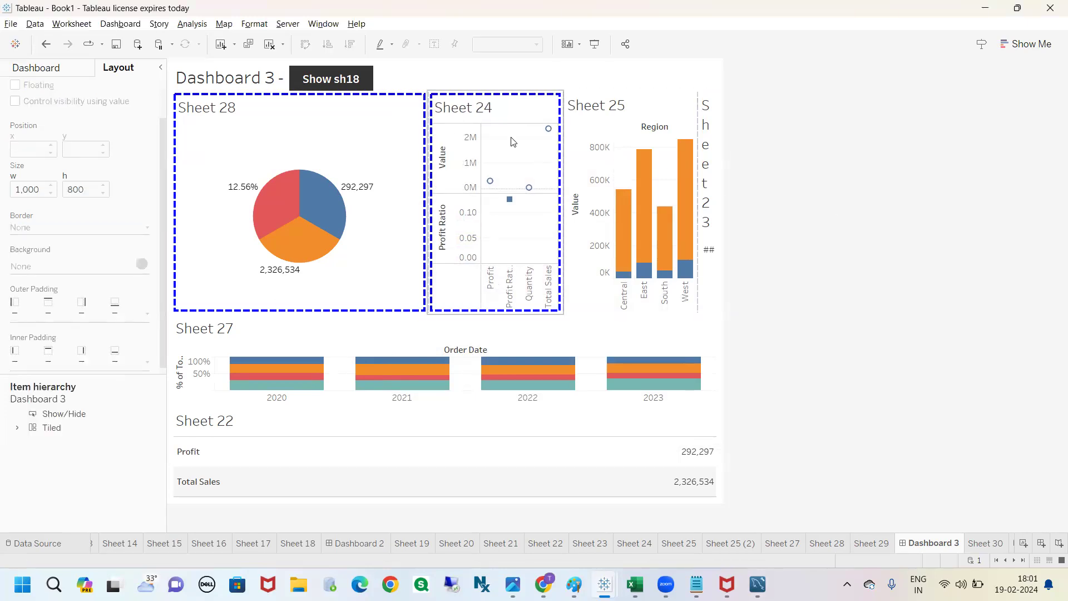
Step: Examine the layout settings of Sheet 28, Sheet 25 and Sheet 23 on the dashboard
mouse_move(645, 228)
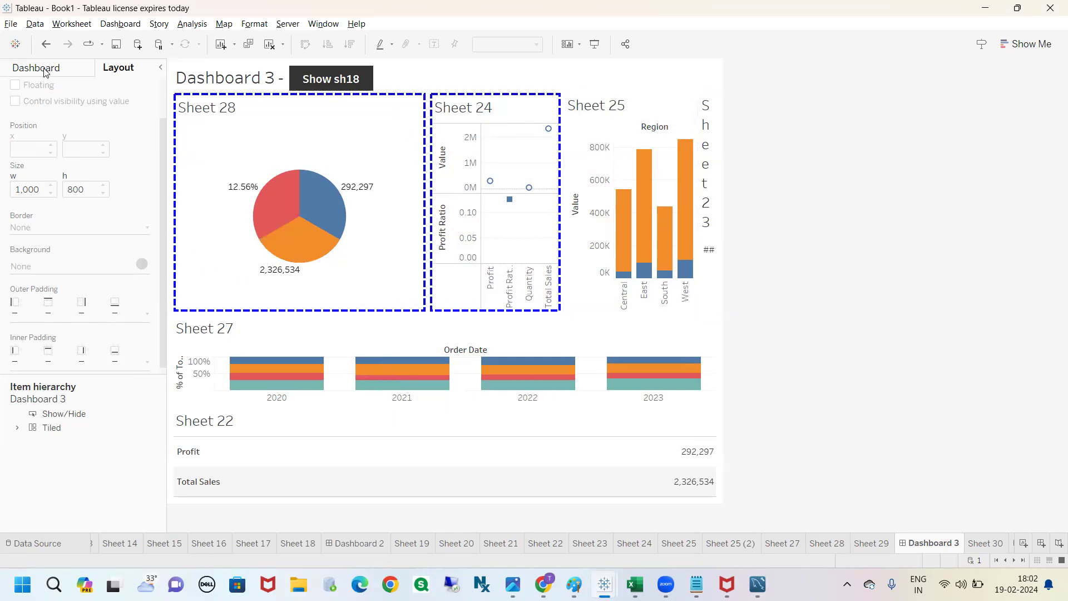
click(281, 107)
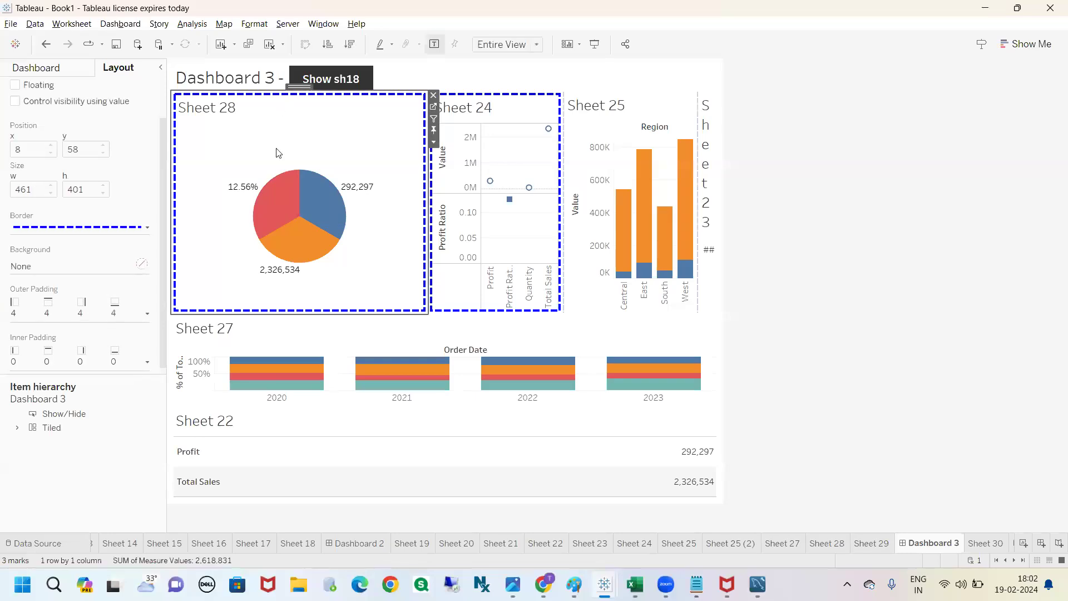
click(781, 216)
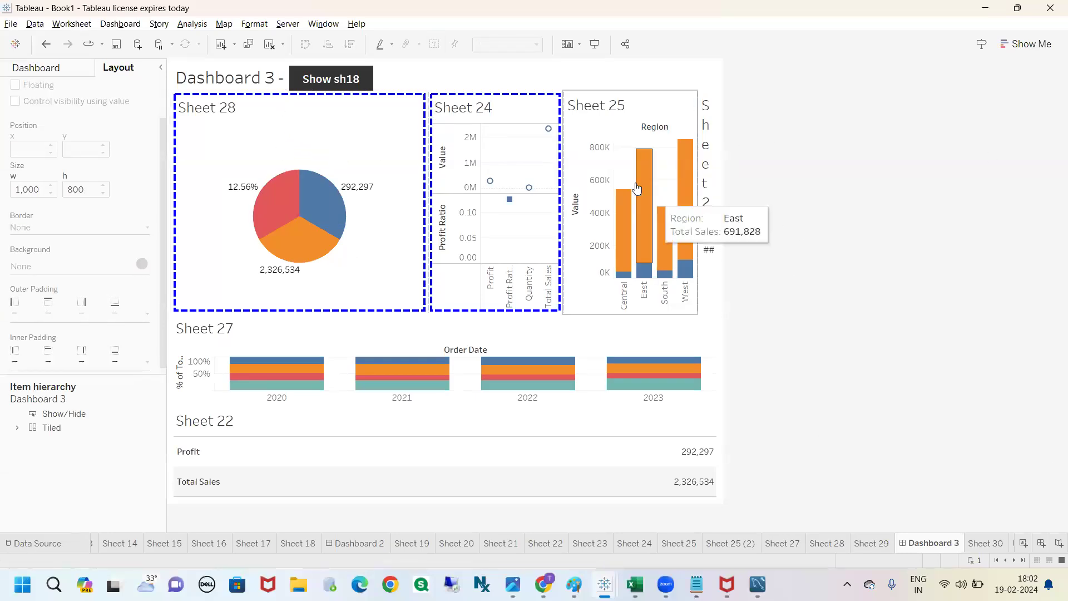
click(616, 115)
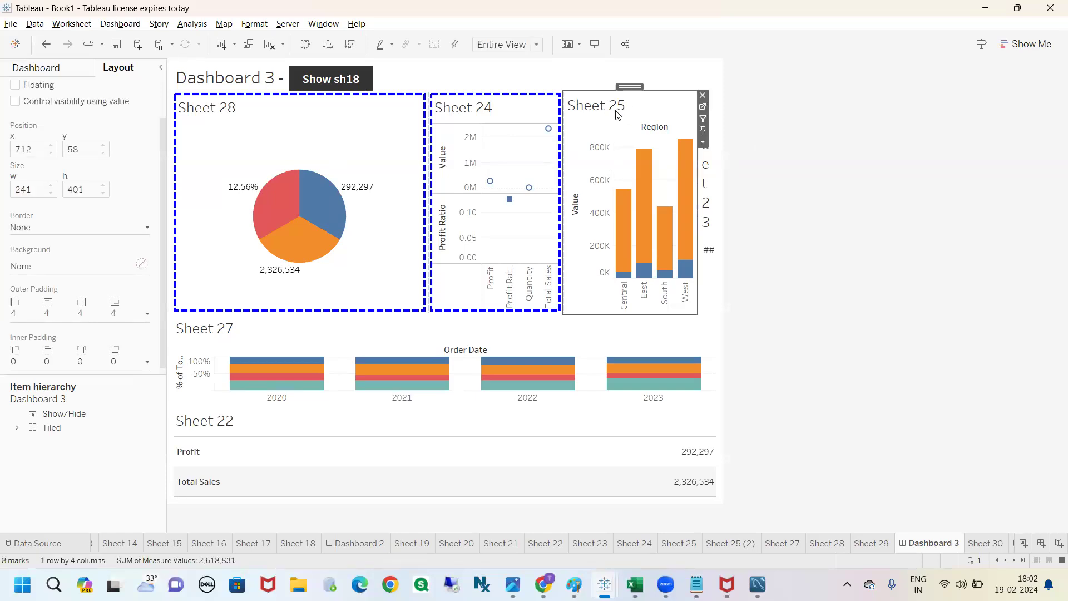
click(706, 187)
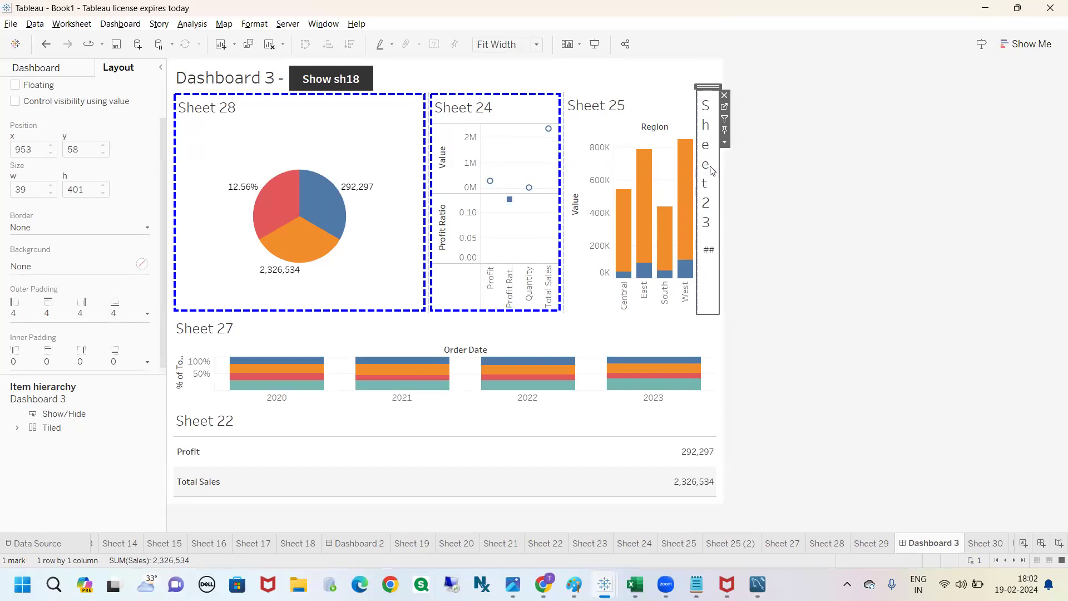
Step: Go to Sheet 23's worksheet from the dashboard to view its contents, and return to Dashboard 3
click(725, 107)
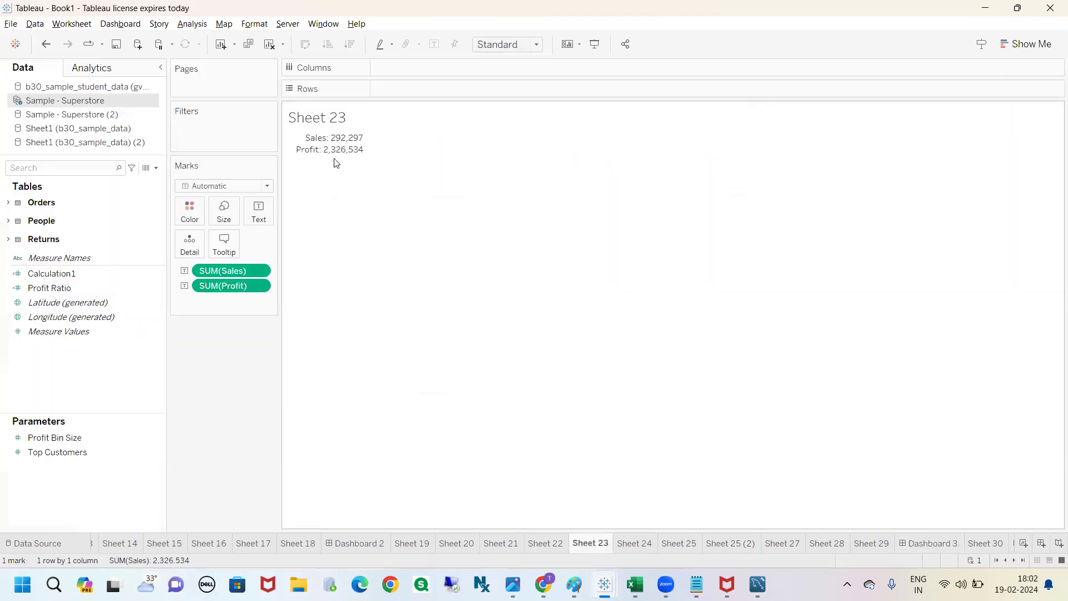
click(927, 538)
click(840, 353)
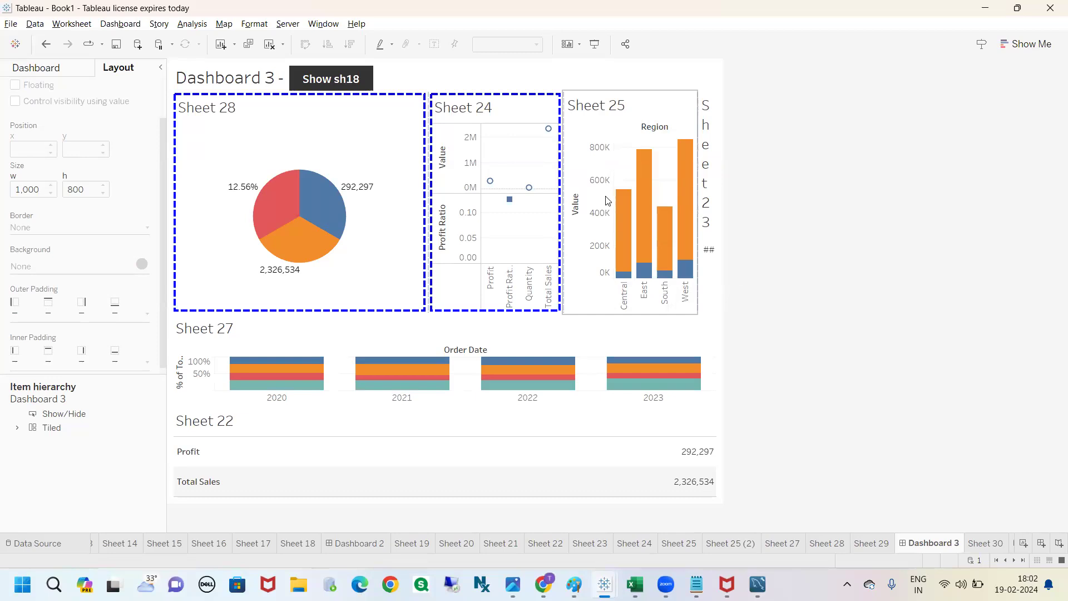
Step: Check Sheet 25 and Sheet 23 on the dashboard, and switch from the layout settings to the list of sheets and objects
click(632, 110)
click(773, 191)
click(706, 185)
mouse_move(643, 176)
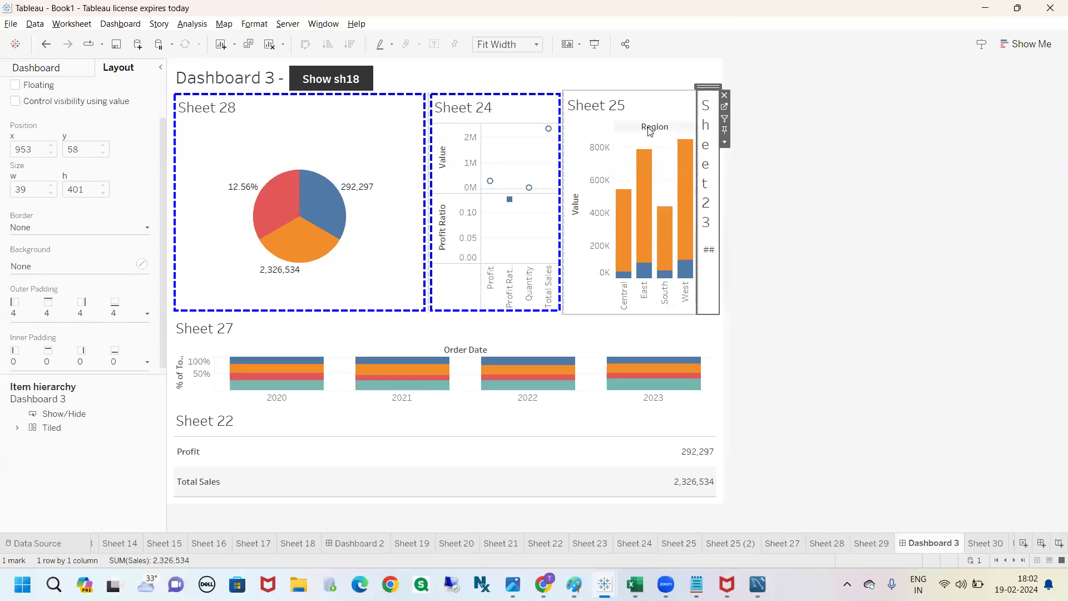
click(36, 67)
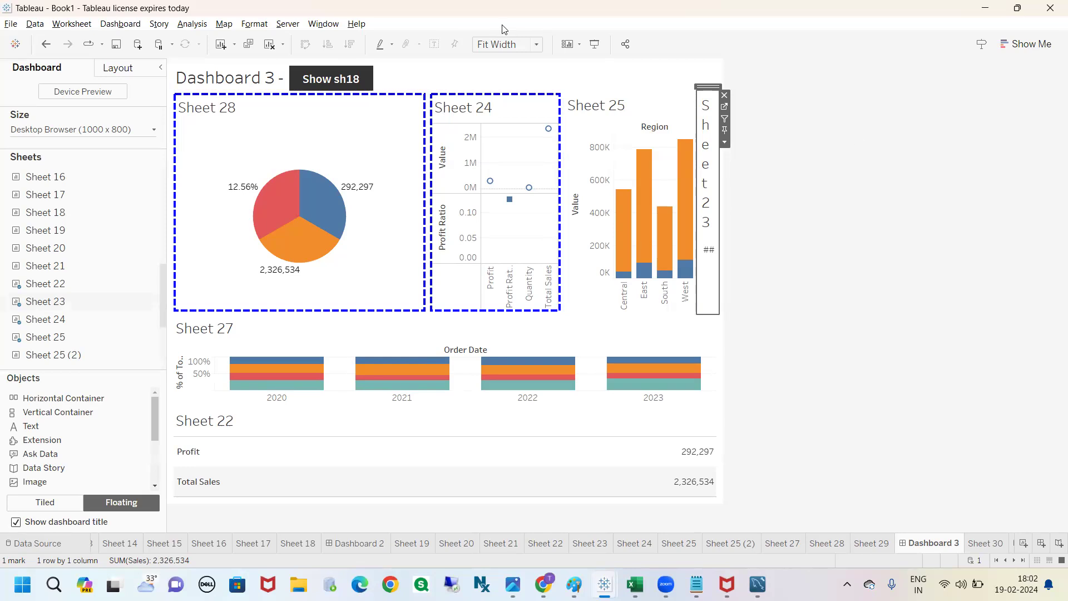
click(859, 139)
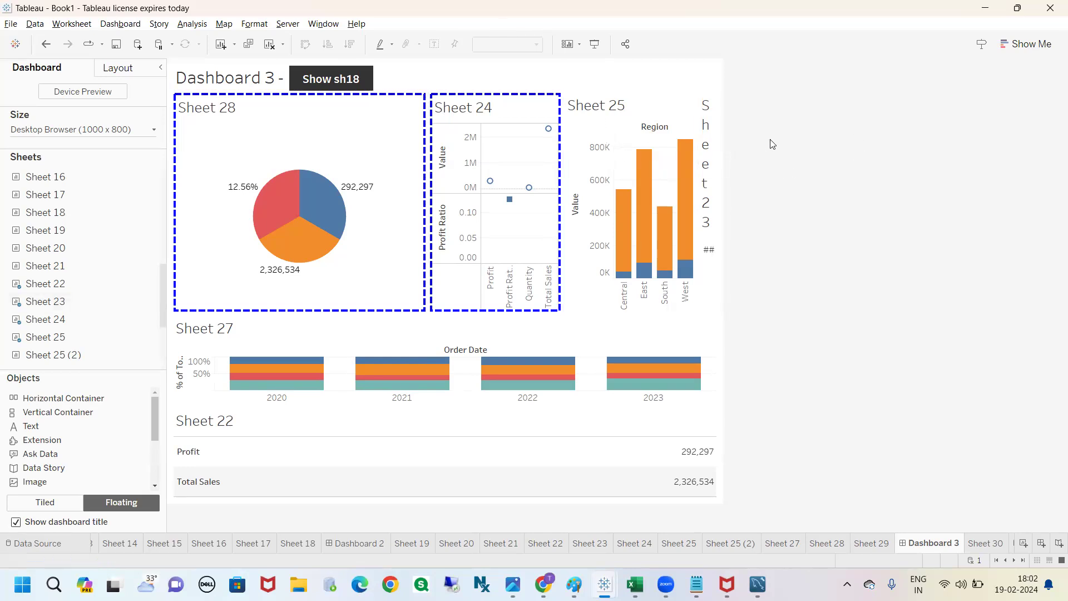
mouse_move(802, 131)
mouse_down()
mouse_move(893, 159)
mouse_move(826, 127)
mouse_move(904, 154)
mouse_up()
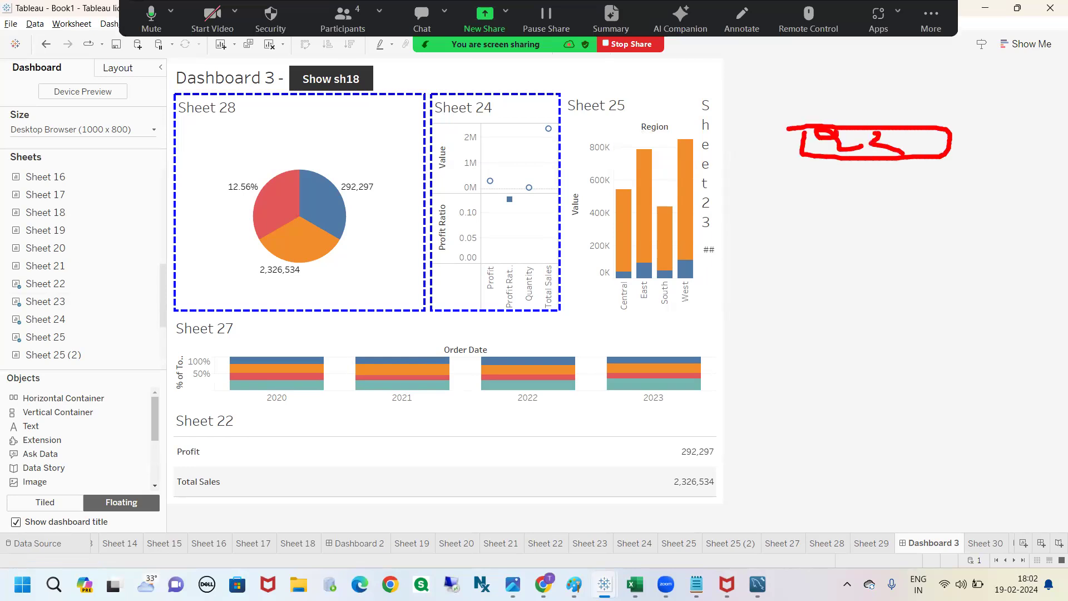
mouse_move(778, 185)
mouse_down()
mouse_move(791, 281)
mouse_move(933, 173)
mouse_move(790, 278)
mouse_move(791, 268)
mouse_up()
drag(809, 206, 839, 222)
drag(840, 194, 858, 189)
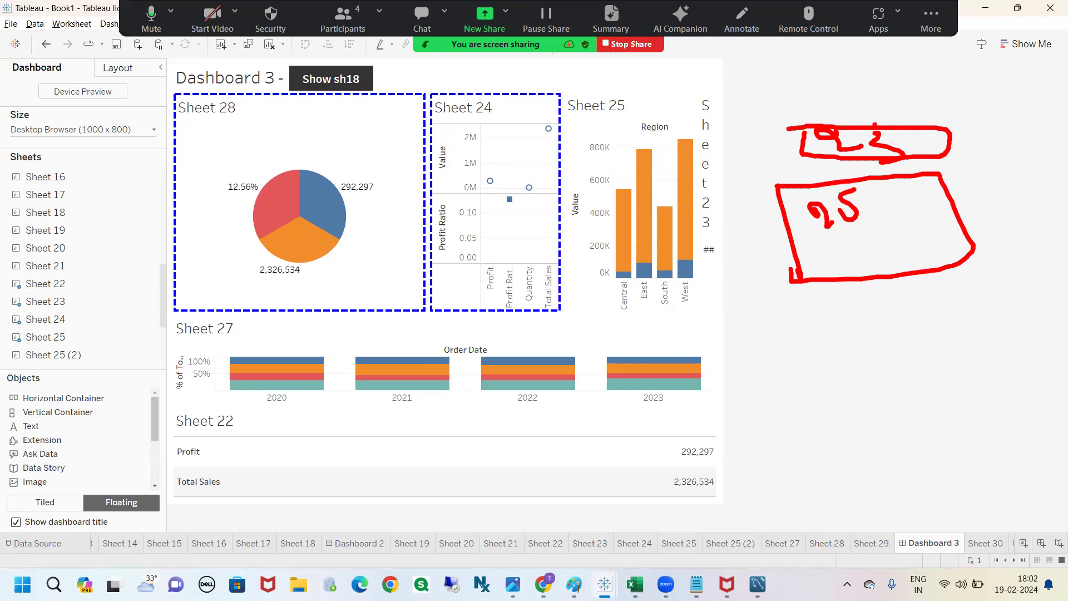
mouse_move(844, 113)
mouse_down()
mouse_move(885, 348)
mouse_move(929, 356)
mouse_move(887, 341)
mouse_up()
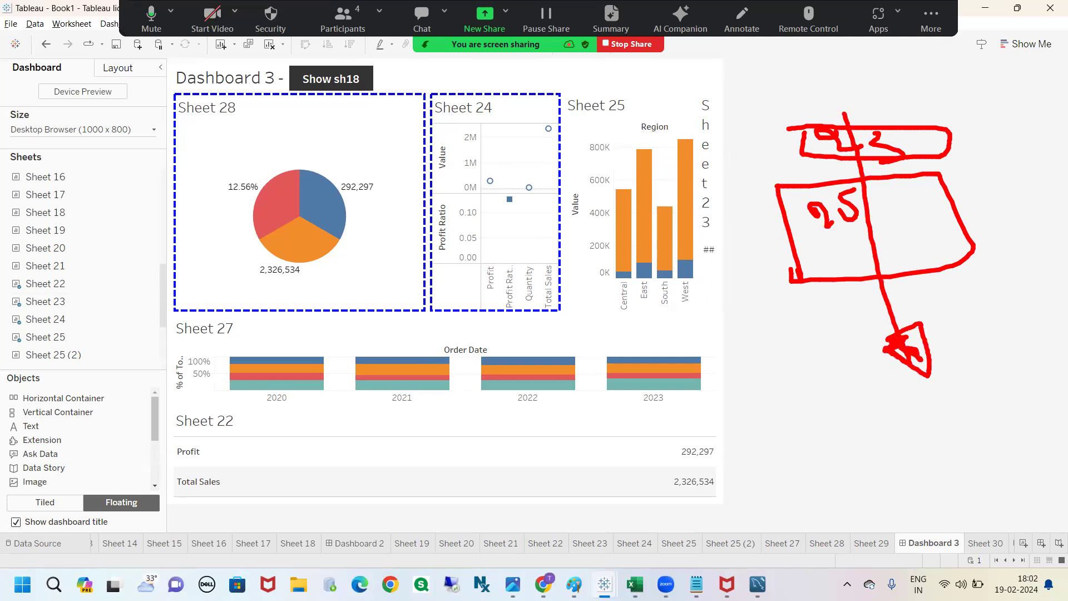
click(790, 143)
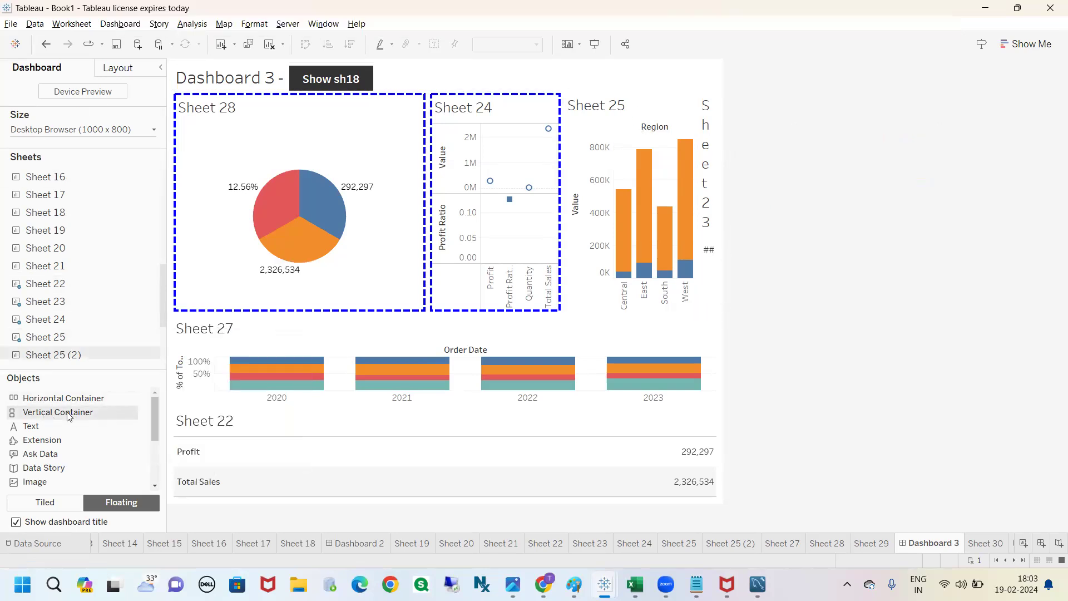
Step: Set new objects to tiled and insert a vertical container between Sheet 24 and Sheet 25
drag(67, 416, 21, 400)
click(53, 502)
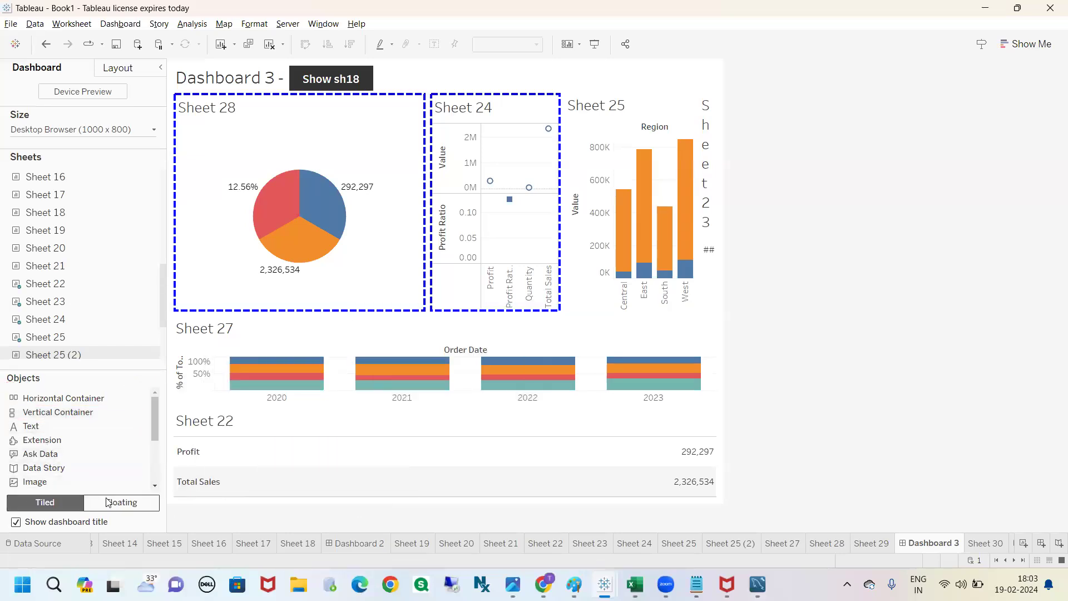
drag(67, 415, 549, 200)
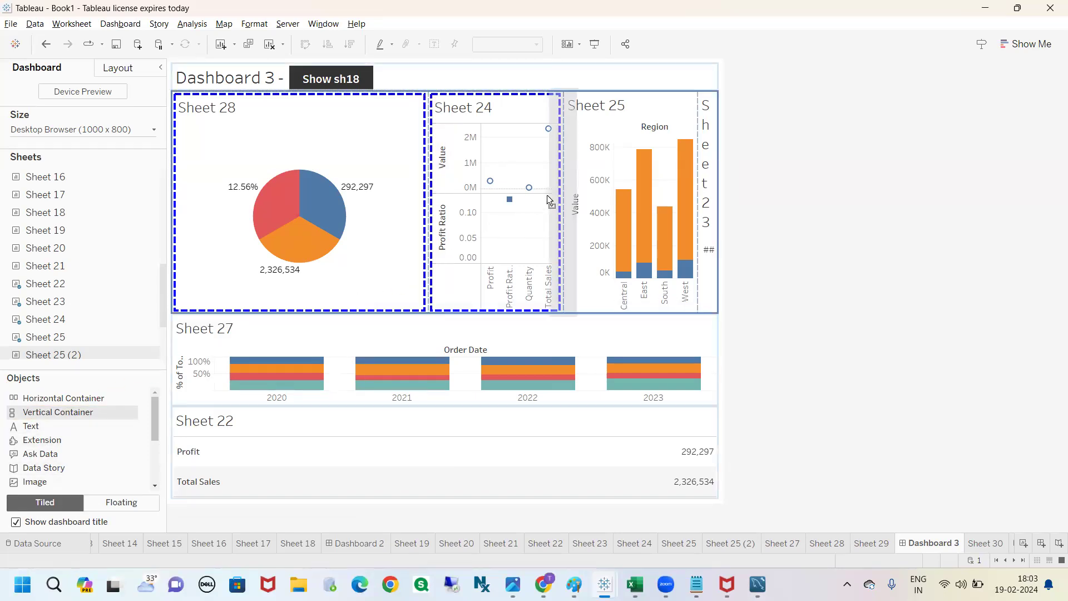
key(ctrl+2)
mouse_move(561, 117)
mouse_down()
mouse_move(544, 132)
mouse_move(583, 146)
mouse_up()
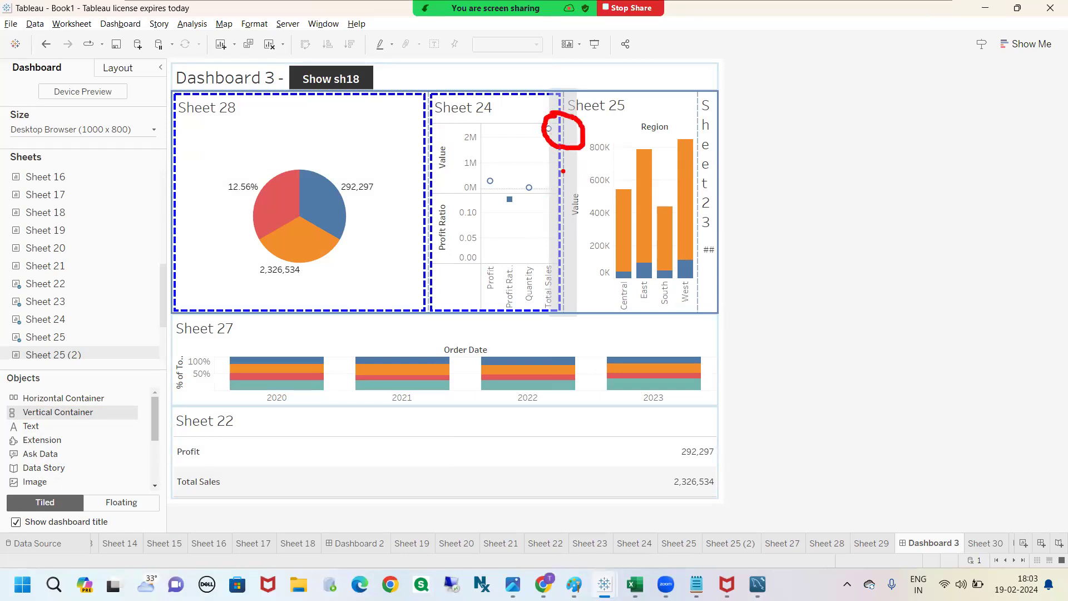
drag(569, 169, 565, 230)
key(Escape)
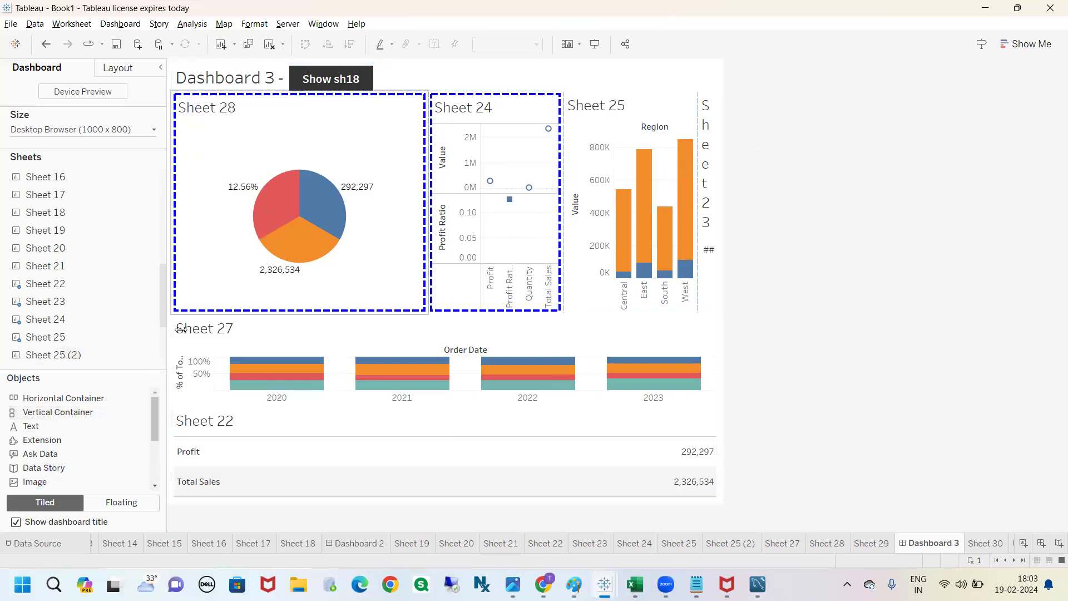
mouse_move(62, 415)
mouse_down()
mouse_move(456, 333)
mouse_move(559, 235)
mouse_up()
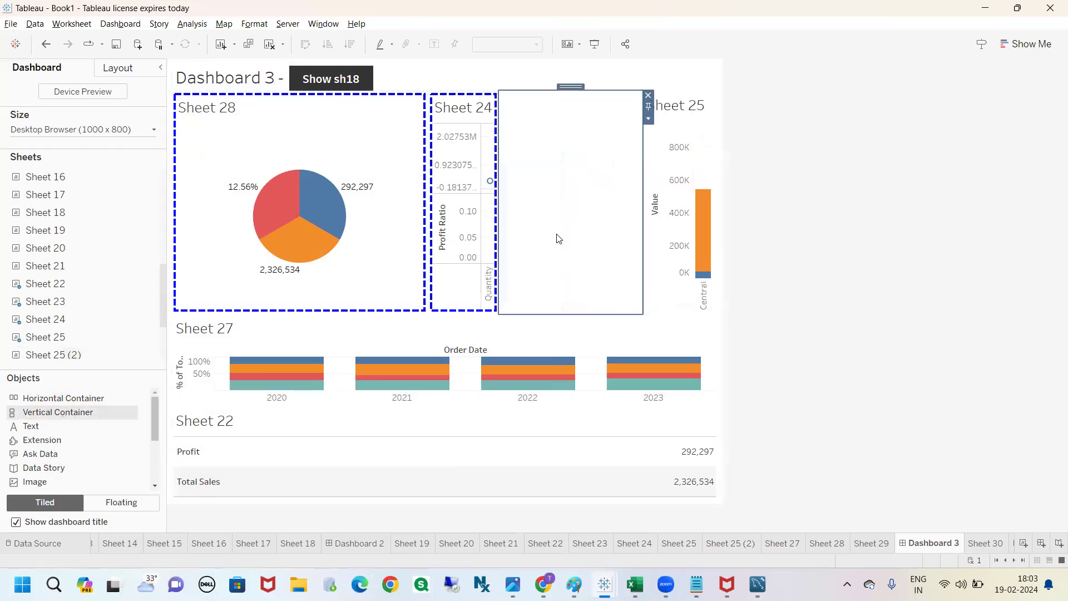
Step: Move Sheet 25 into the empty vertical container beside Sheet 24
click(705, 125)
drag(674, 87, 584, 147)
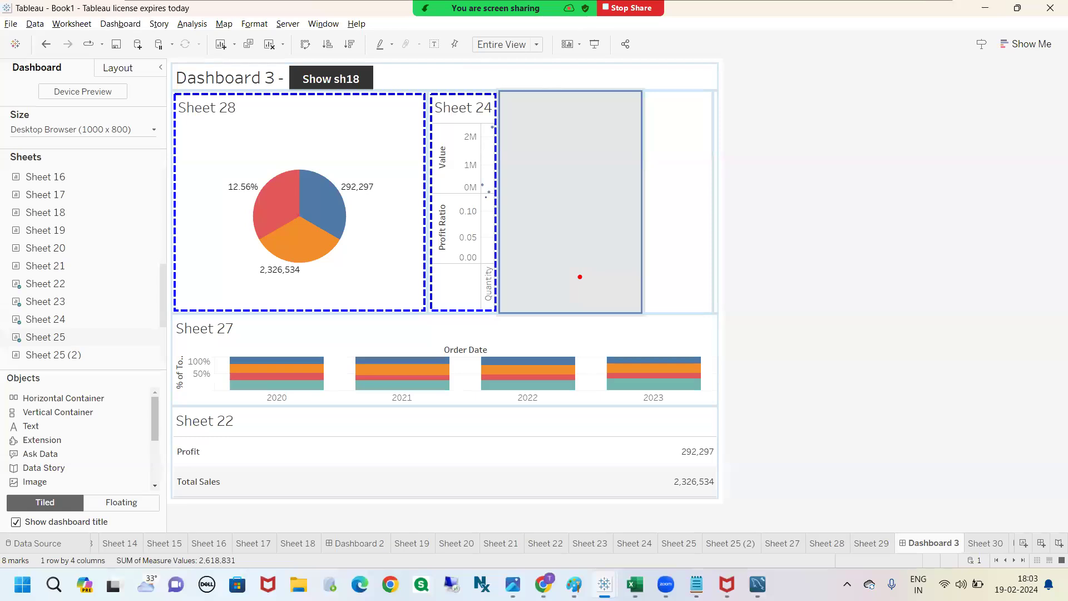
drag(584, 148, 584, 148)
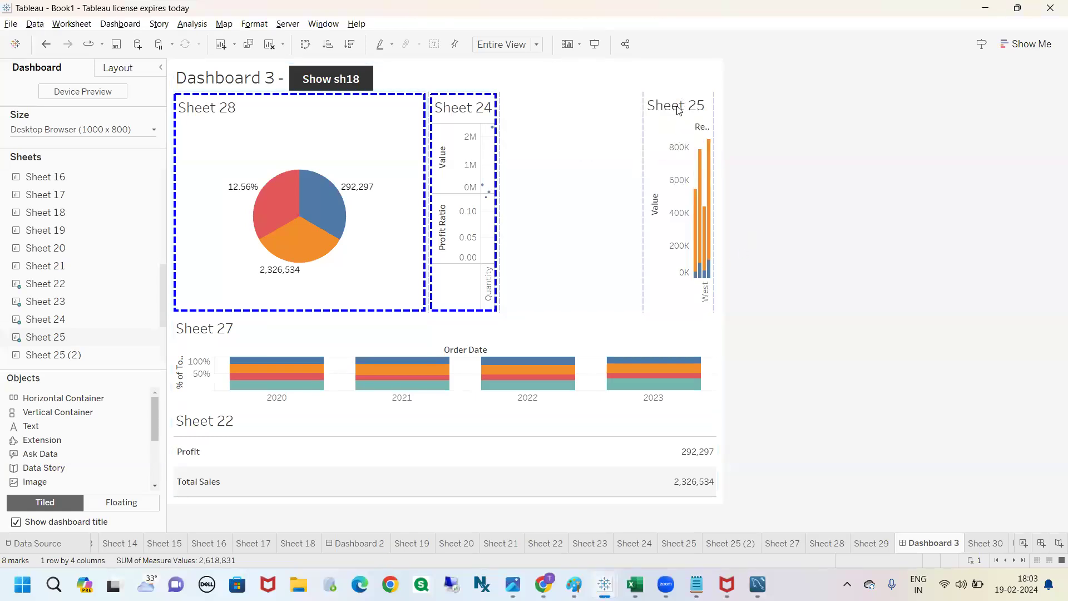
click(842, 160)
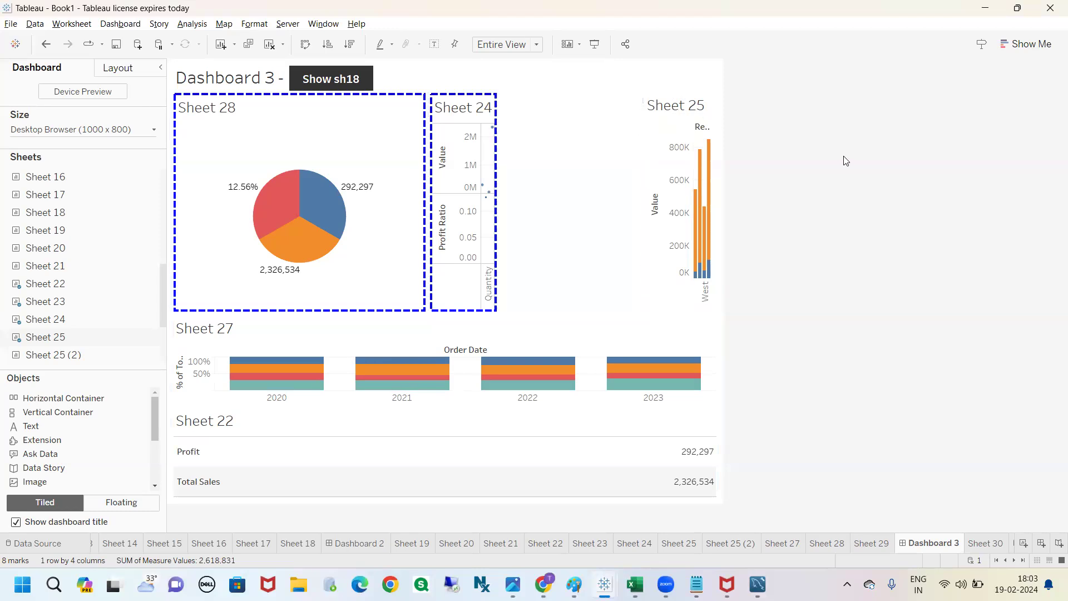
click(682, 118)
drag(678, 93, 578, 174)
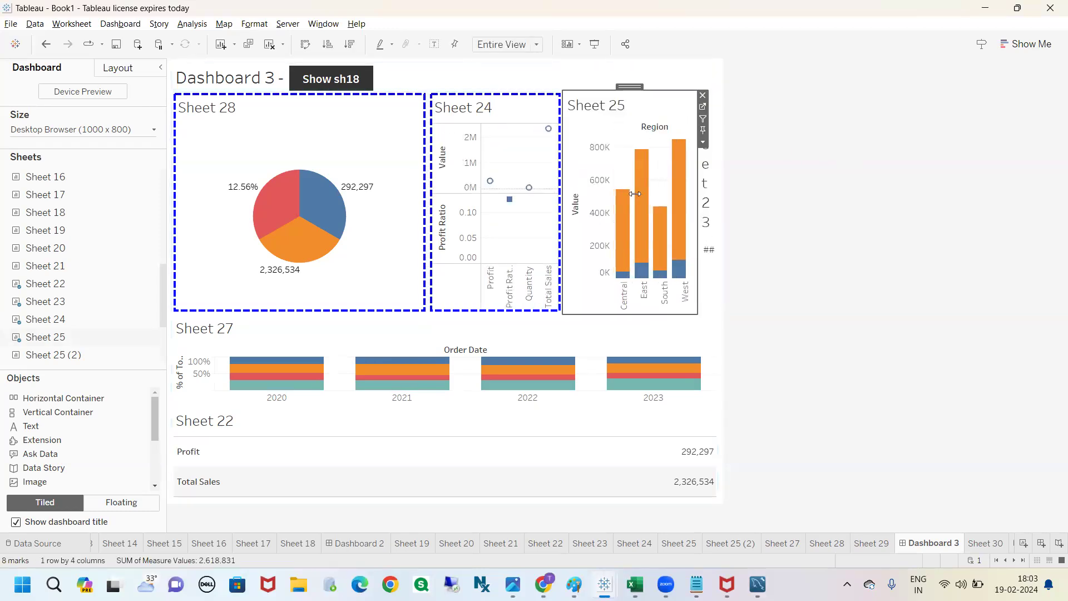
click(709, 105)
drag(708, 87, 656, 110)
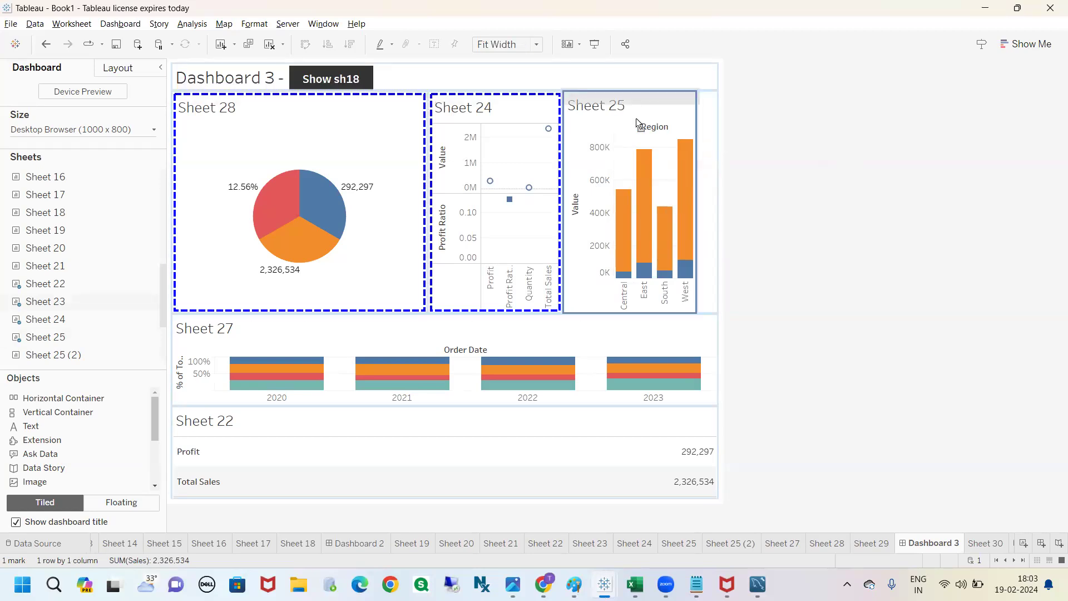
key(ctrl+2)
mouse_move(655, 86)
mouse_down()
mouse_move(663, 114)
mouse_move(670, 84)
mouse_up()
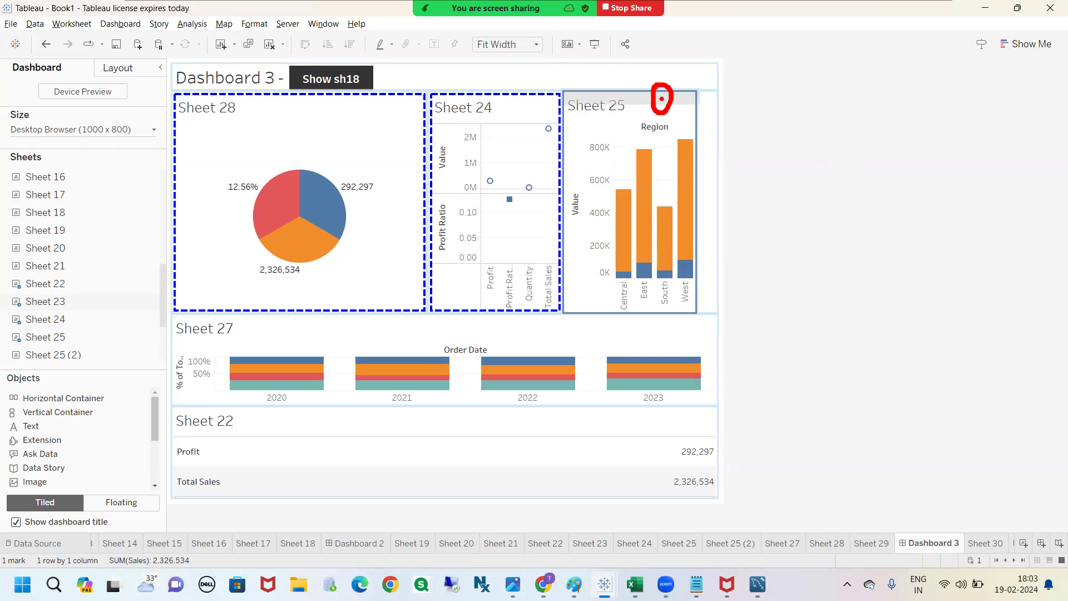
mouse_move(701, 100)
mouse_down()
mouse_move(708, 228)
mouse_move(670, 329)
mouse_move(567, 316)
mouse_move(537, 163)
mouse_move(557, 80)
mouse_move(640, 79)
mouse_move(693, 90)
mouse_move(701, 107)
mouse_up()
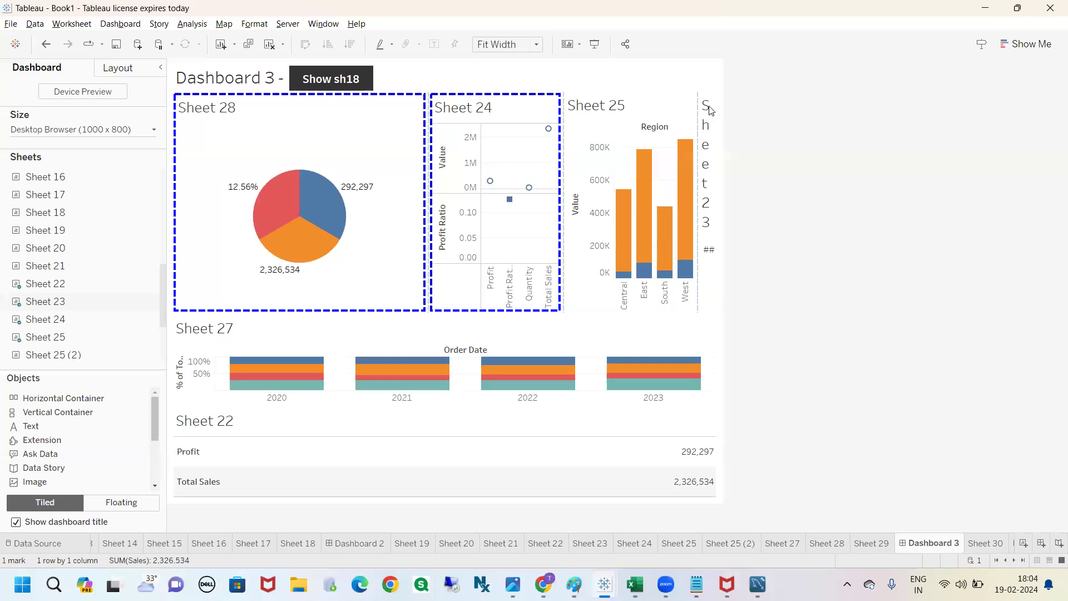
double_click(710, 111)
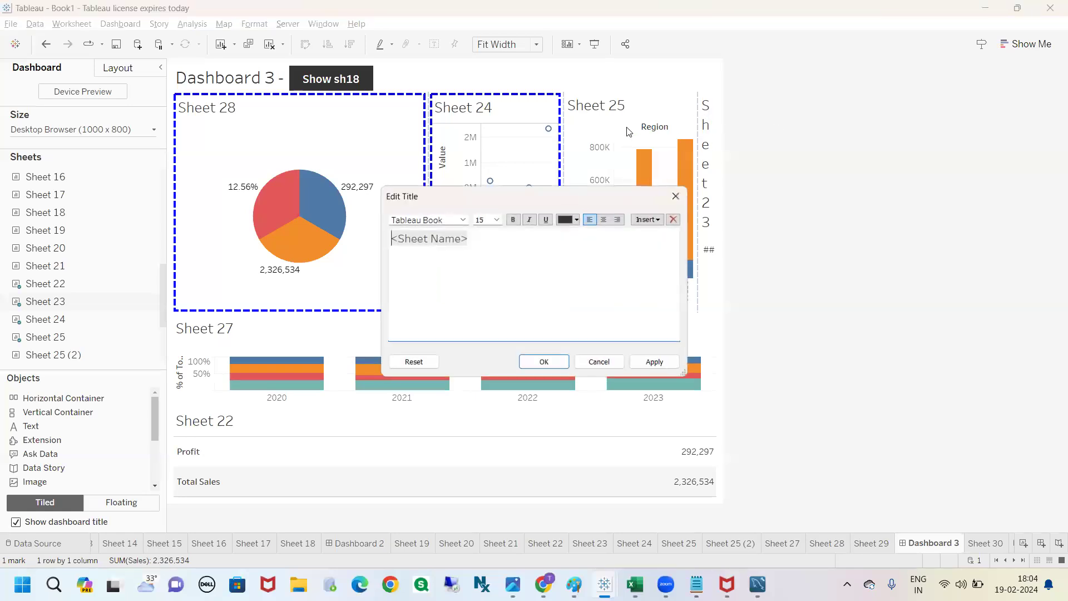
click(678, 196)
Step: Move Sheet 23 into the vertical container directly above Sheet 25
click(528, 128)
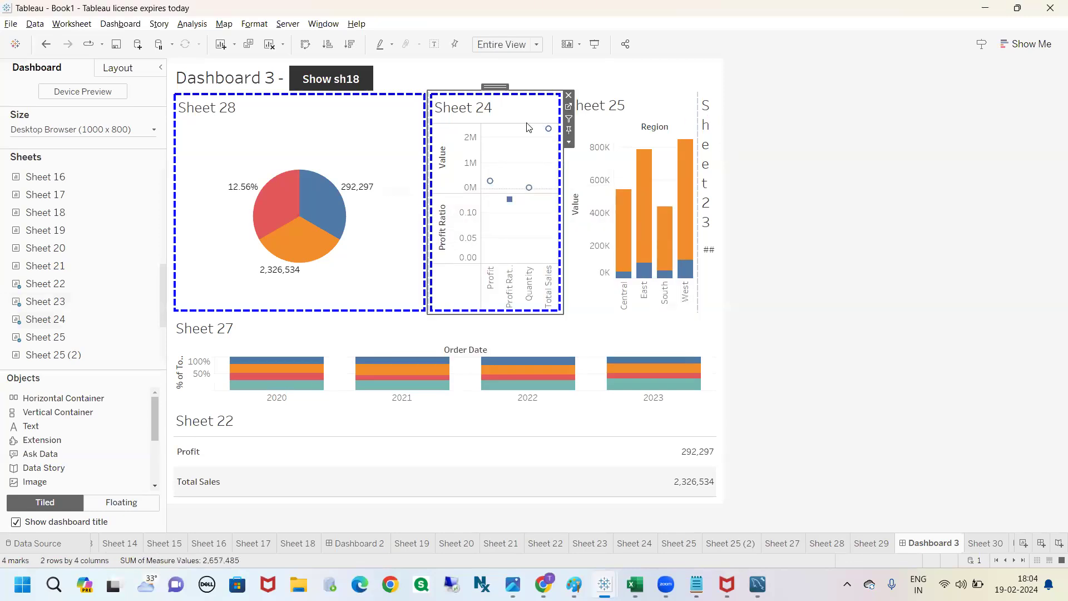
click(683, 108)
click(713, 113)
drag(700, 89, 643, 108)
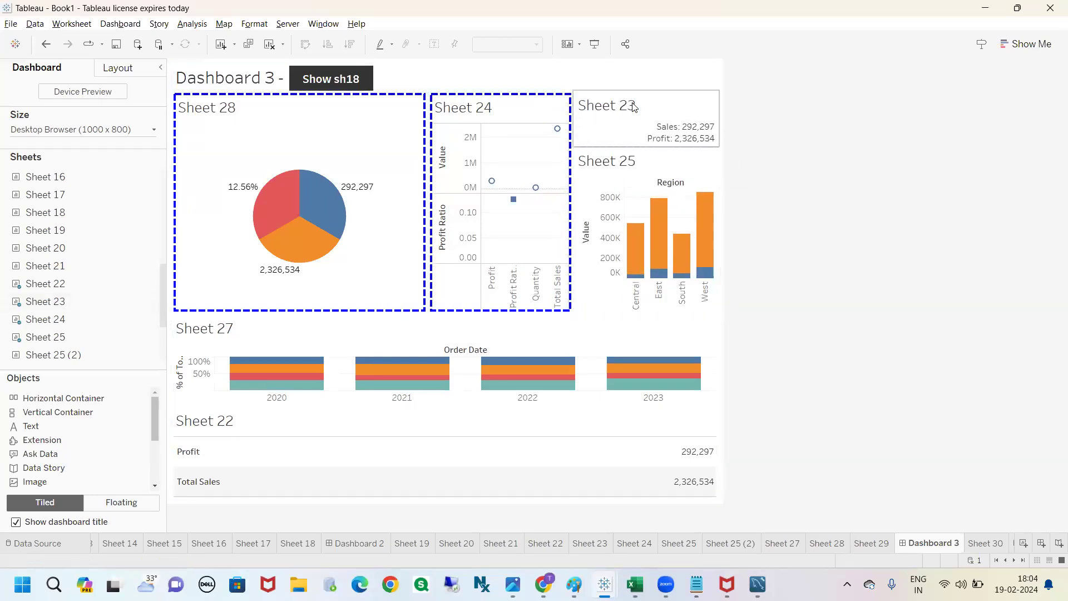
mouse_move(654, 123)
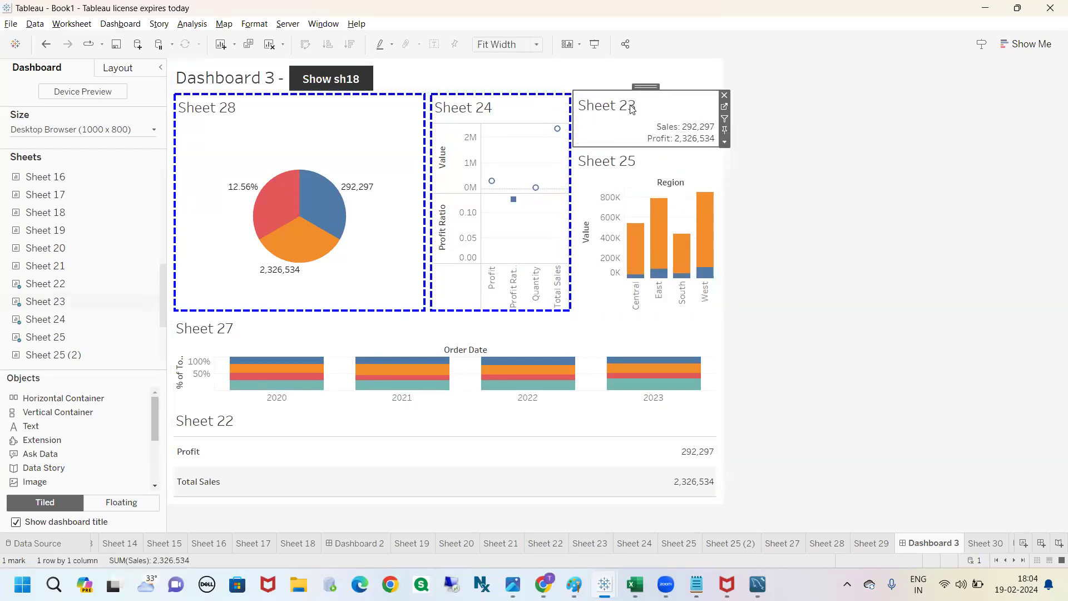
Step: Hide the titles of Sheet 25 and Sheet 23 on the dashboard
click(606, 167)
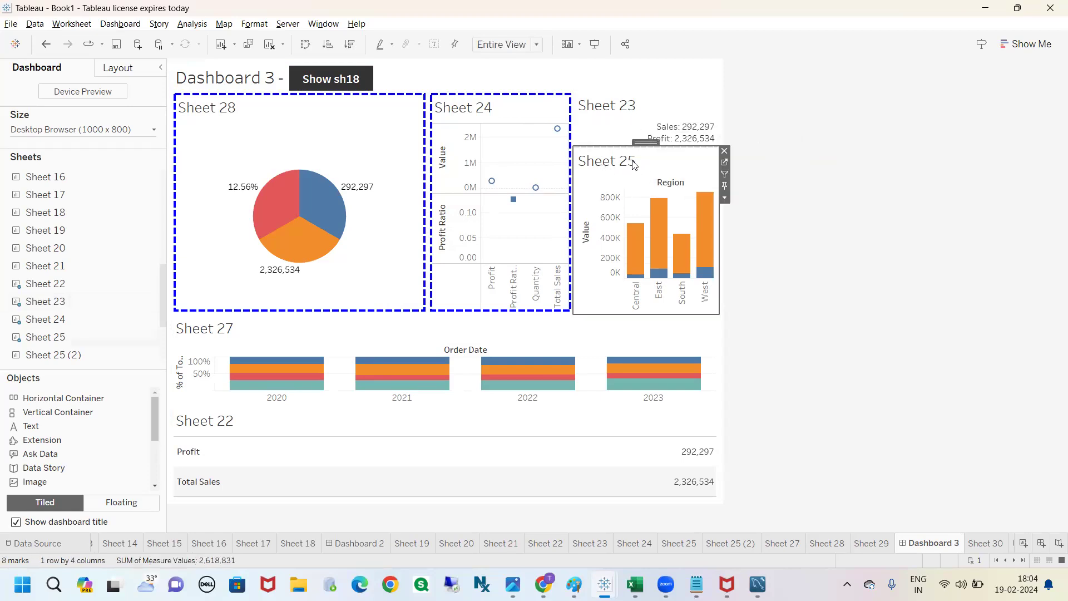
click(723, 199)
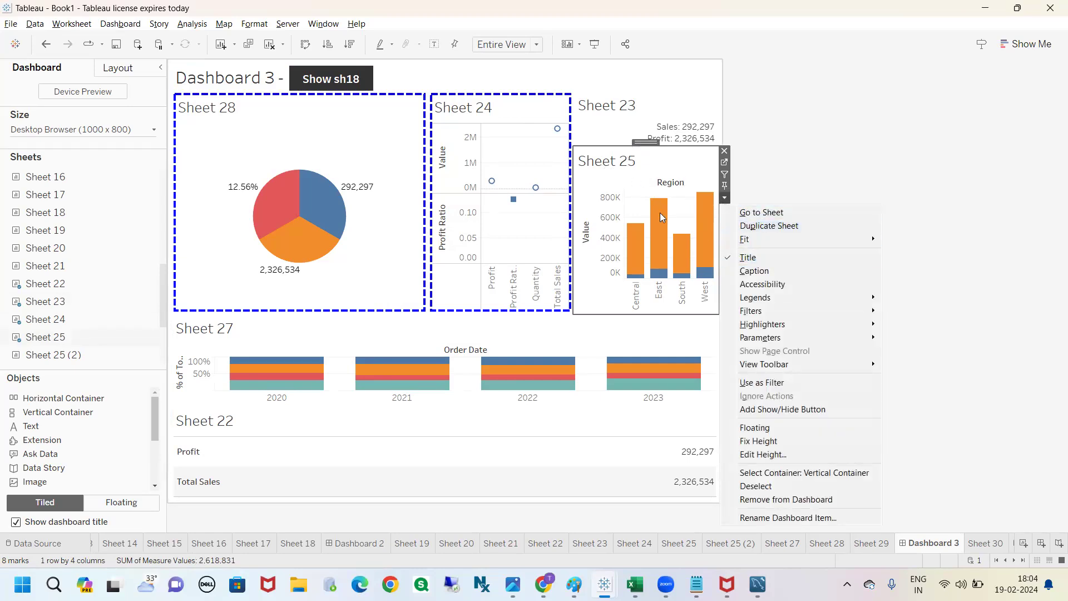
click(755, 259)
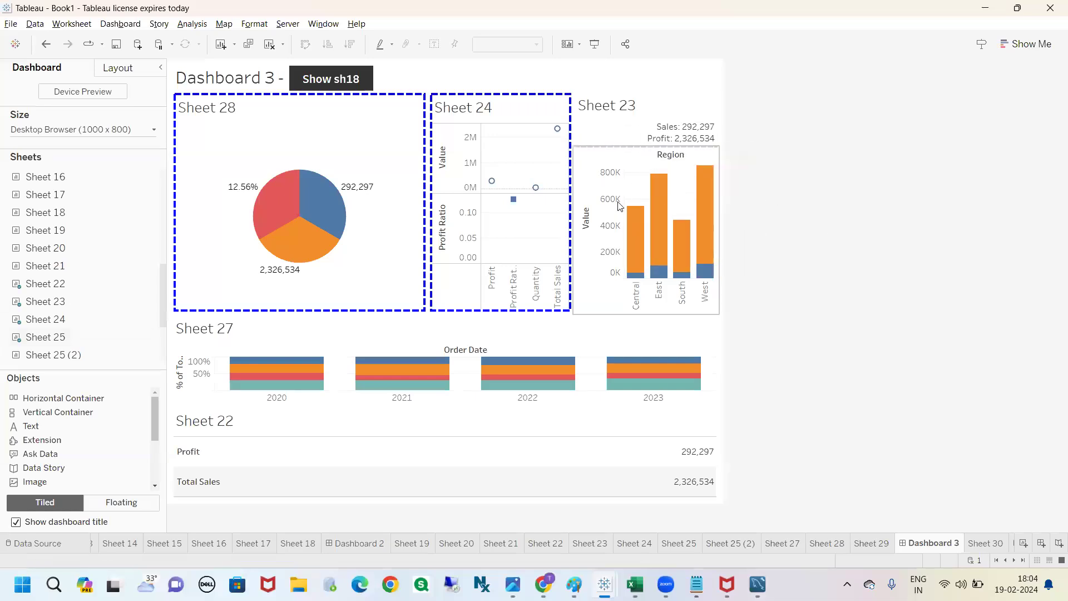
click(622, 111)
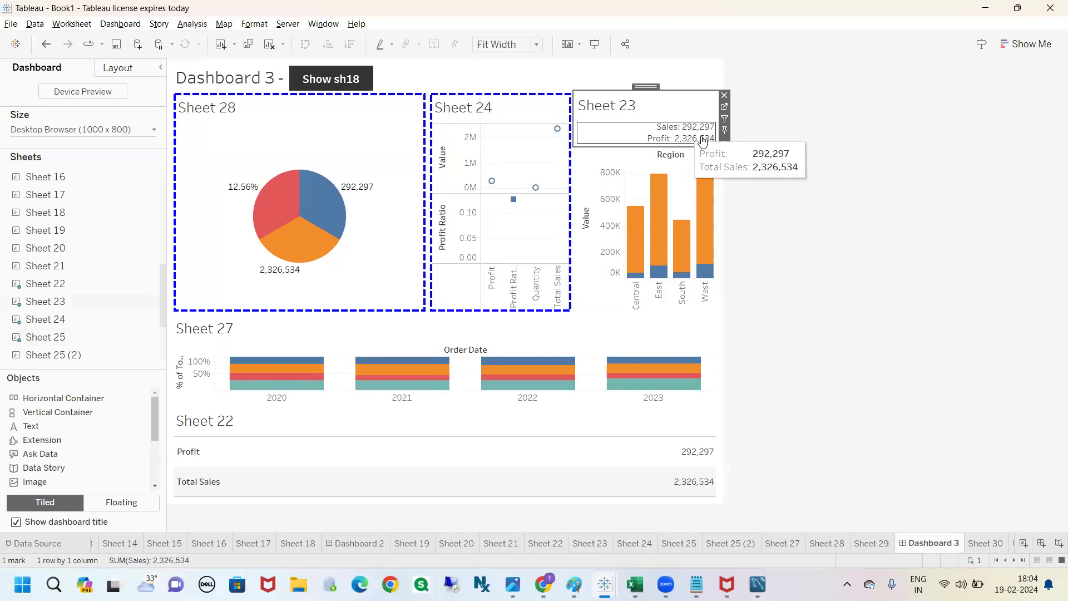
click(724, 143)
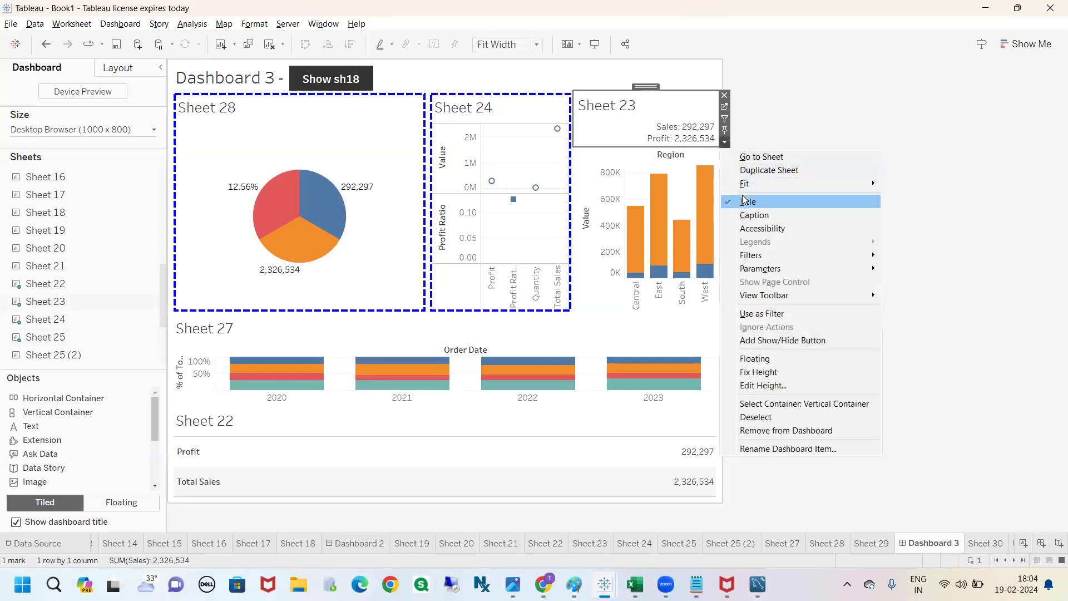
click(751, 202)
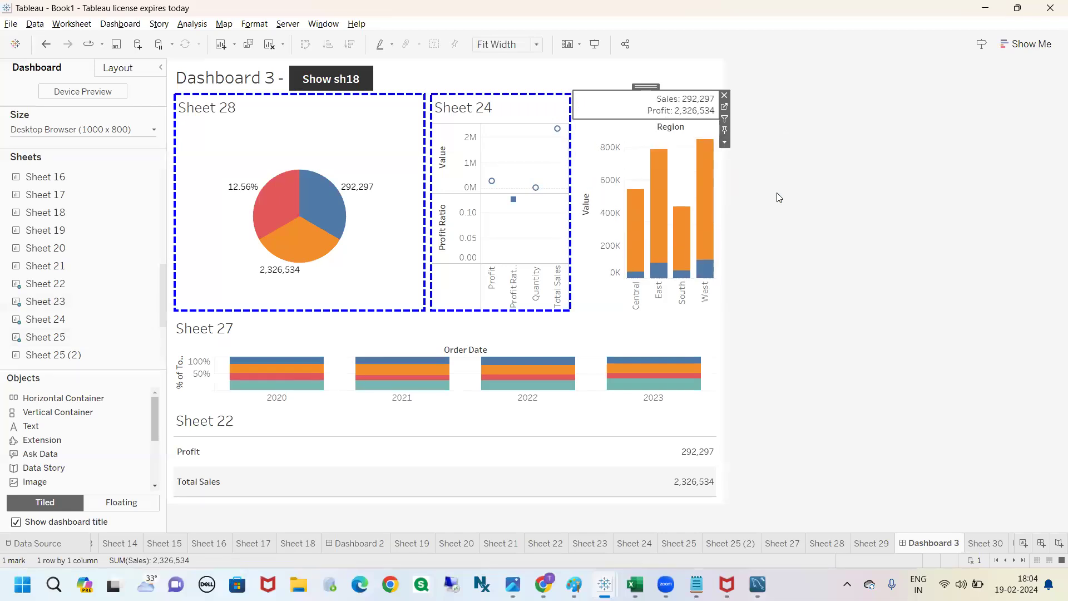
Step: Open the formatting settings for the Sales and Profit text of the sheet above the Region chart
right_click(677, 103)
click(828, 117)
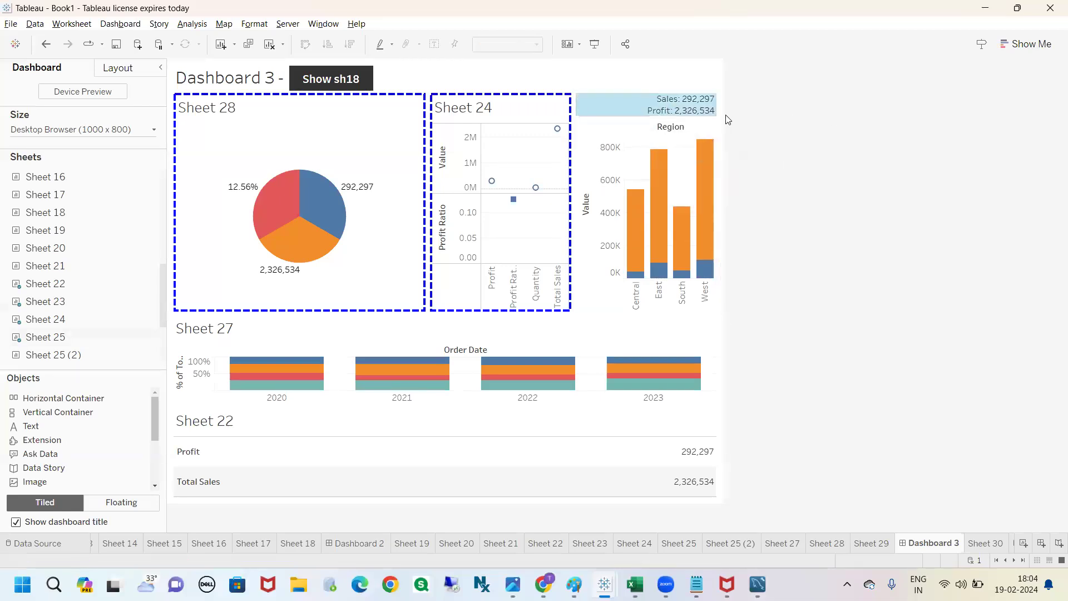
click(656, 110)
right_click(655, 110)
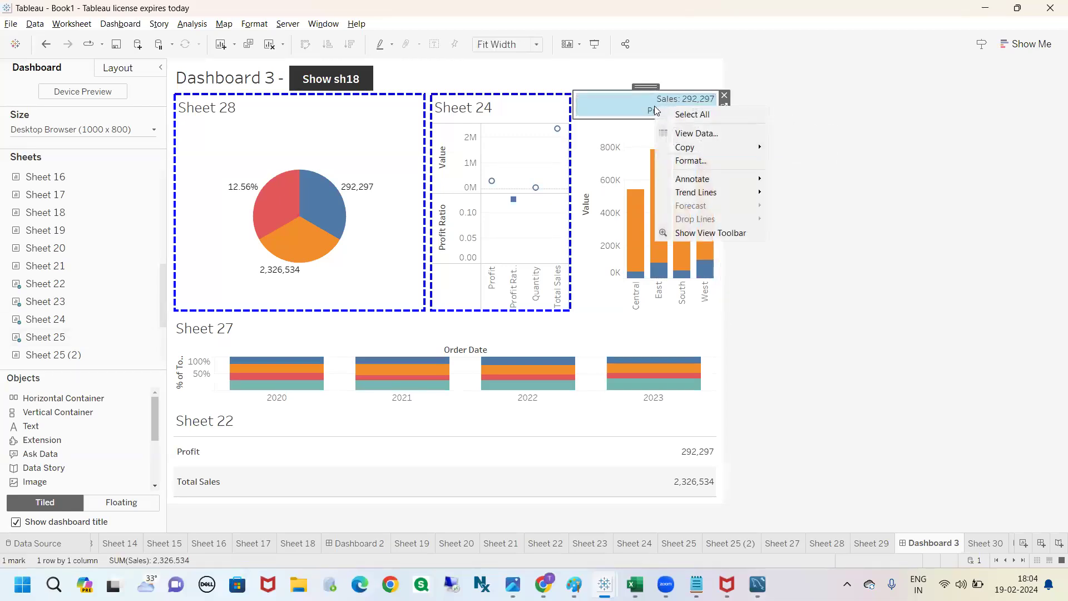
click(691, 161)
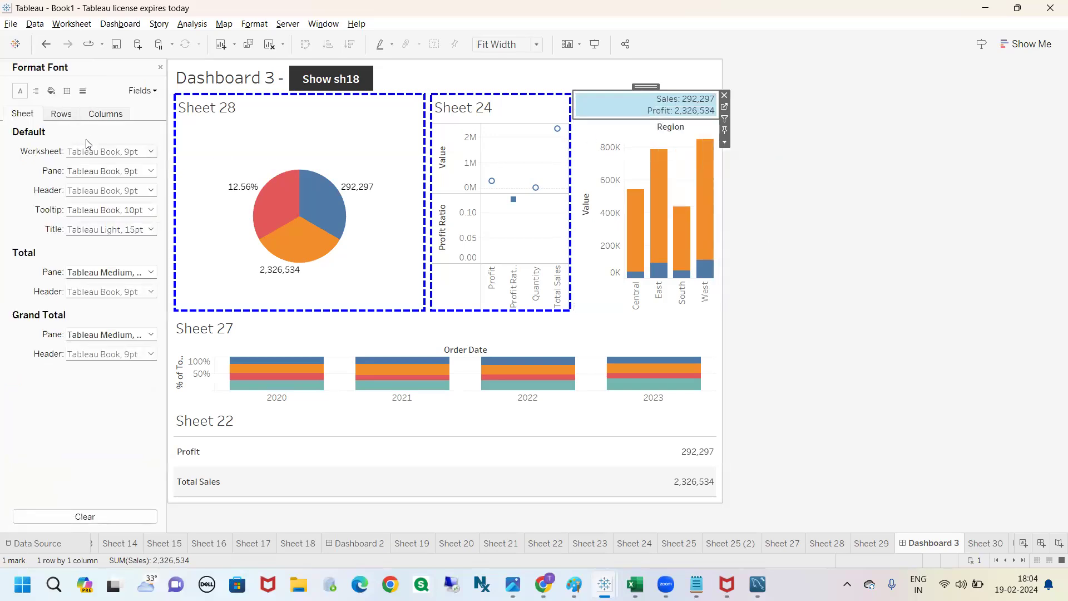
mouse_move(3, 58)
mouse_down()
mouse_move(2, 167)
mouse_move(189, 356)
mouse_move(86, 55)
mouse_move(2, 49)
mouse_up()
key(Escape)
key(ctrl+2)
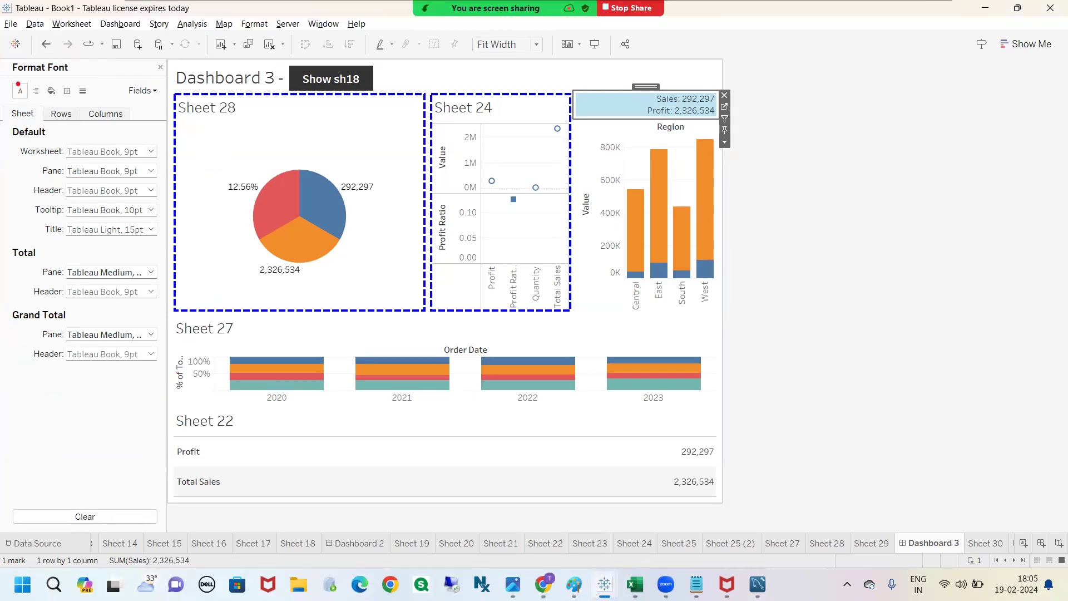
mouse_move(16, 77)
mouse_down()
mouse_move(15, 47)
mouse_move(36, 68)
mouse_move(19, 69)
mouse_up()
mouse_move(37, 82)
mouse_down()
mouse_move(108, 64)
mouse_move(78, 66)
mouse_move(90, 75)
mouse_up()
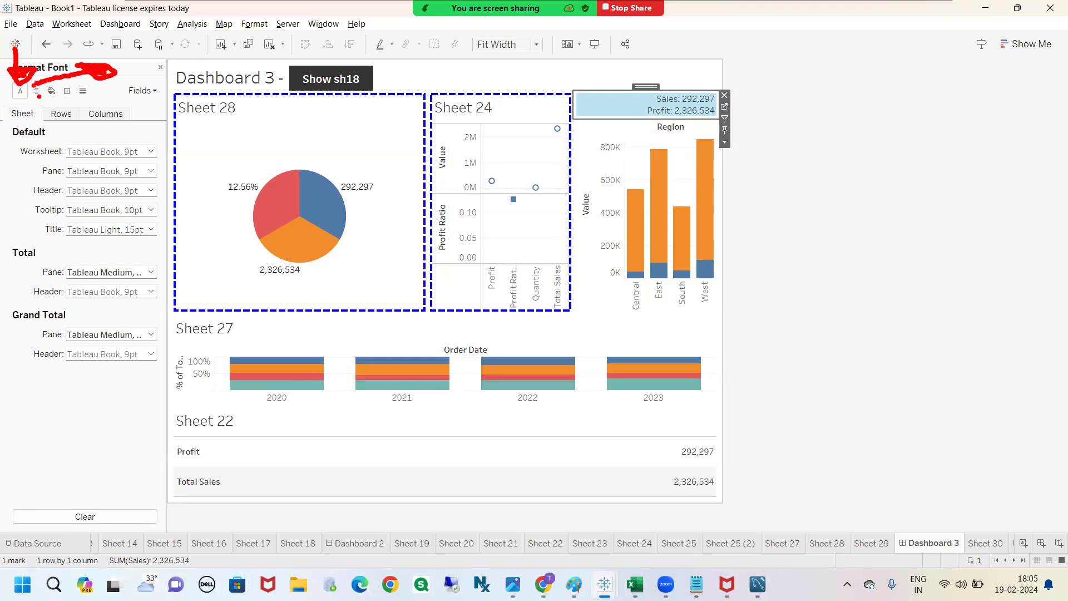
mouse_move(52, 89)
mouse_down()
mouse_move(58, 50)
mouse_move(50, 57)
mouse_move(65, 85)
mouse_move(125, 56)
mouse_move(127, 75)
mouse_up()
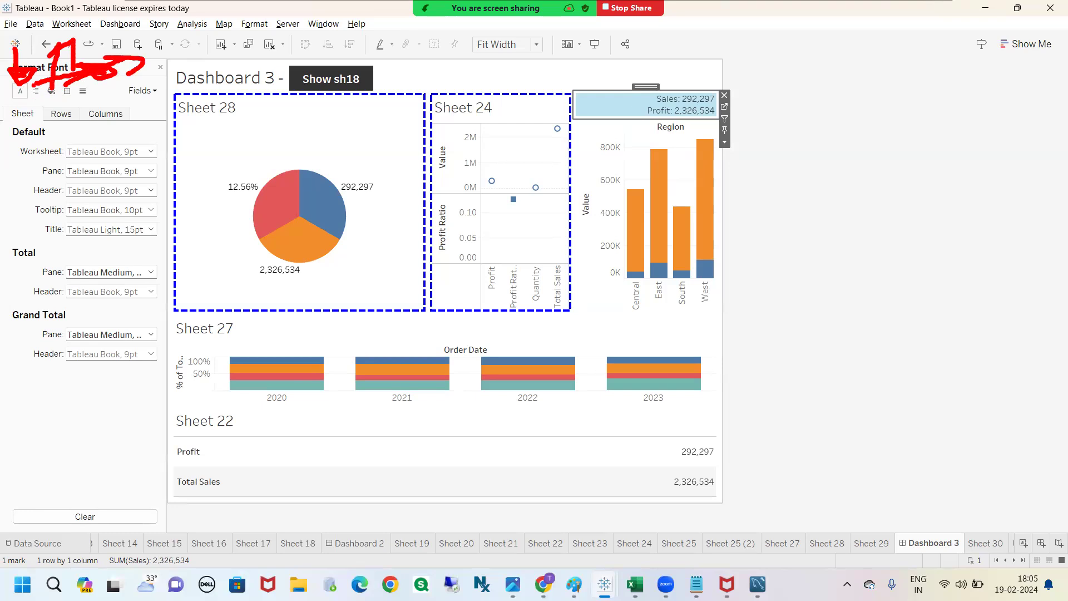
drag(90, 92, 122, 109)
key(Escape)
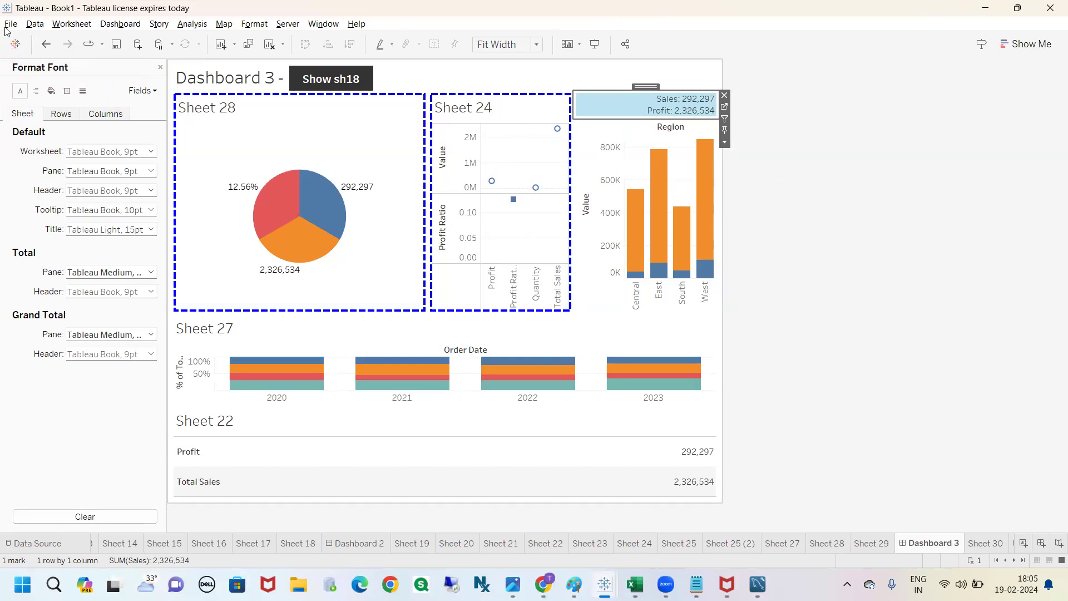
Step: Set the default pane alignment of the Sales and Profit text sheet to horizontally centered and close the formatting settings
right_click(617, 104)
click(614, 107)
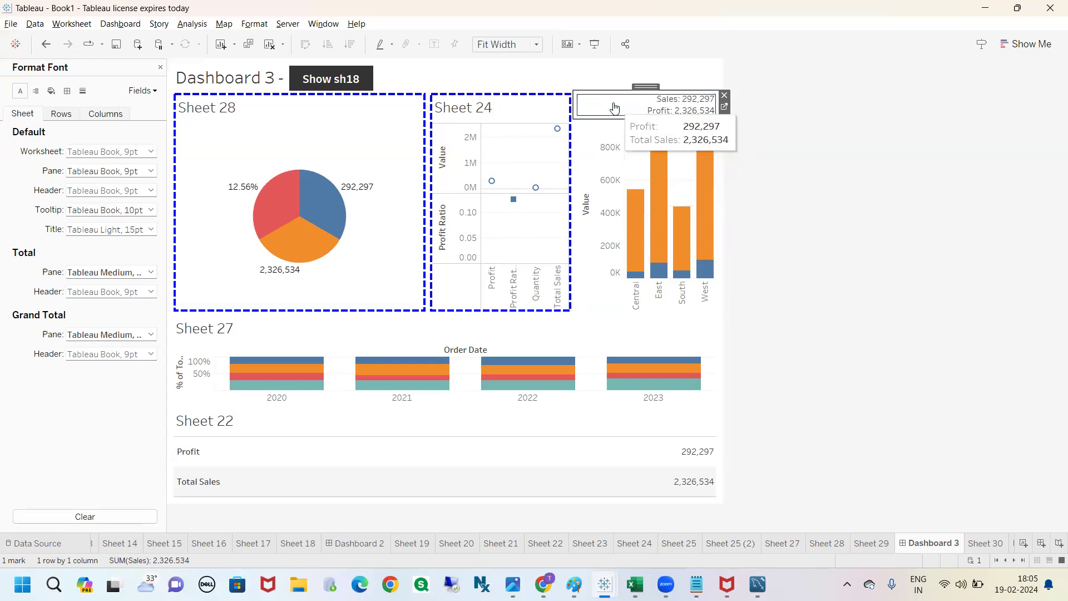
click(35, 92)
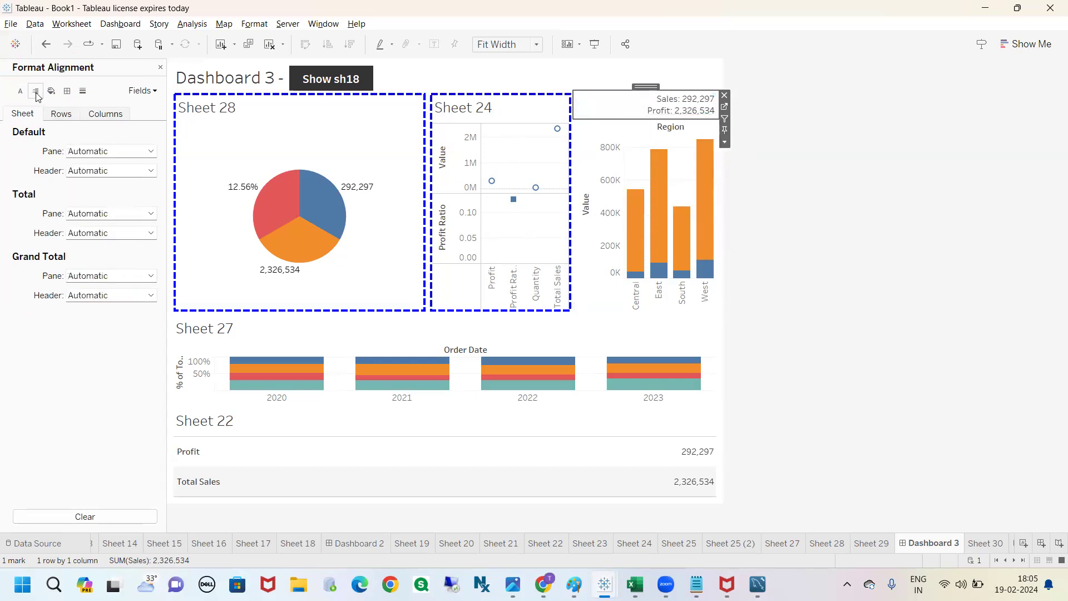
click(103, 152)
click(99, 201)
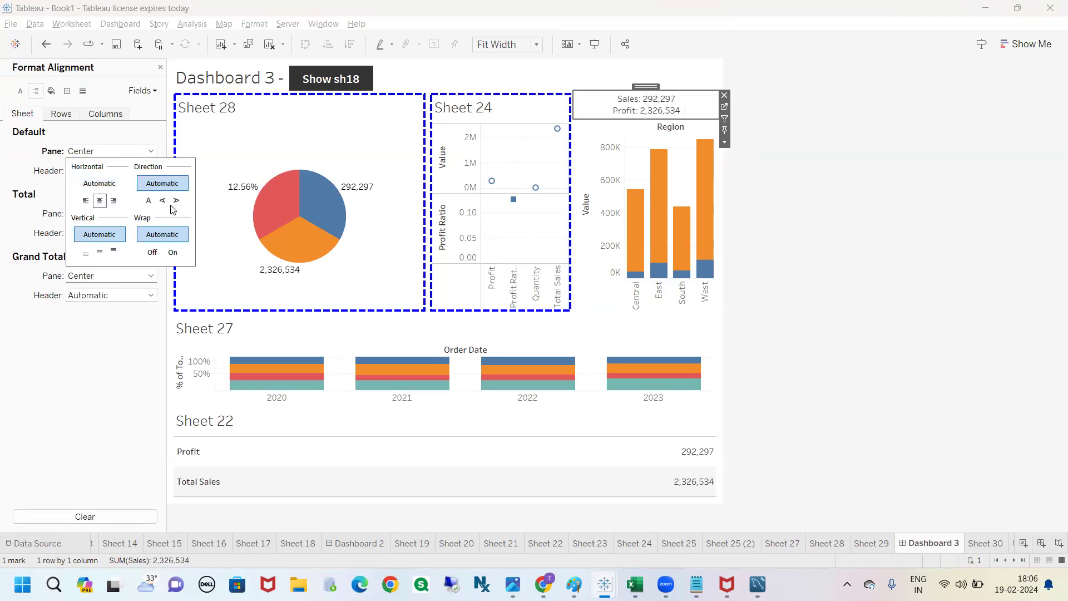
click(652, 106)
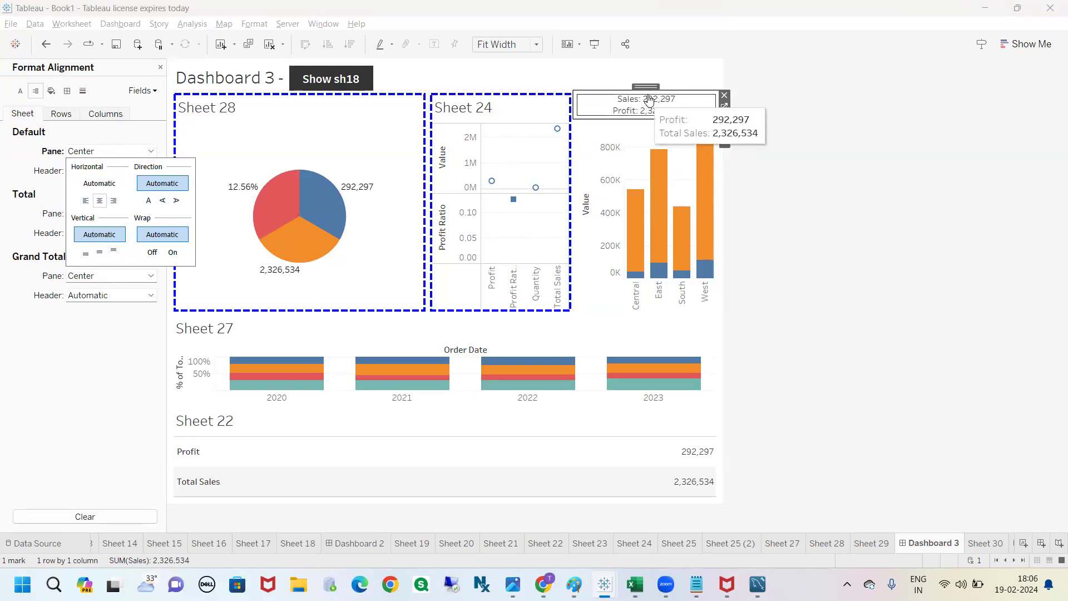
click(862, 153)
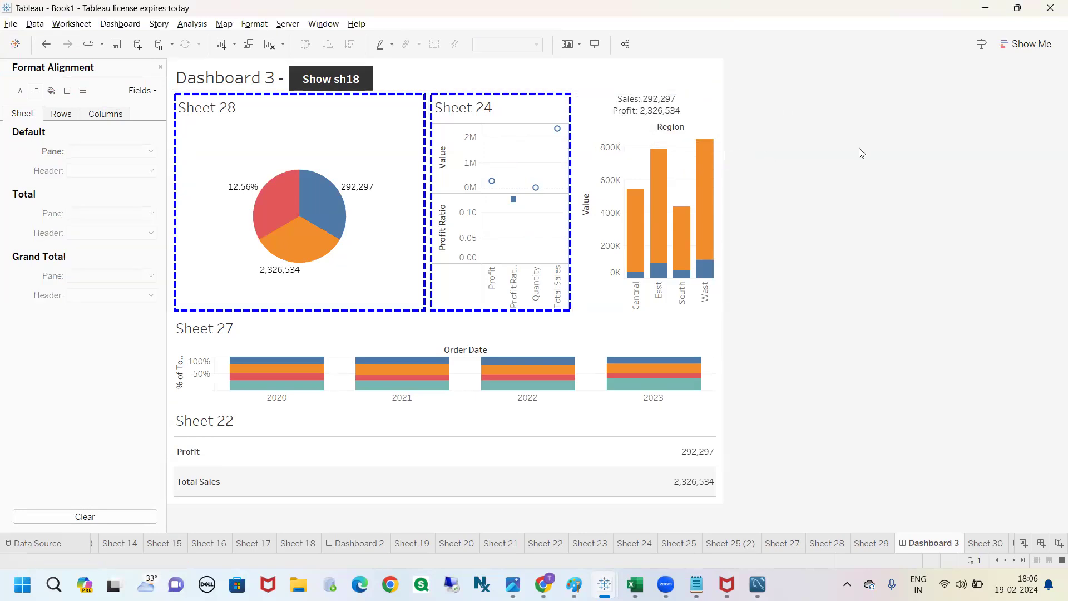
click(160, 67)
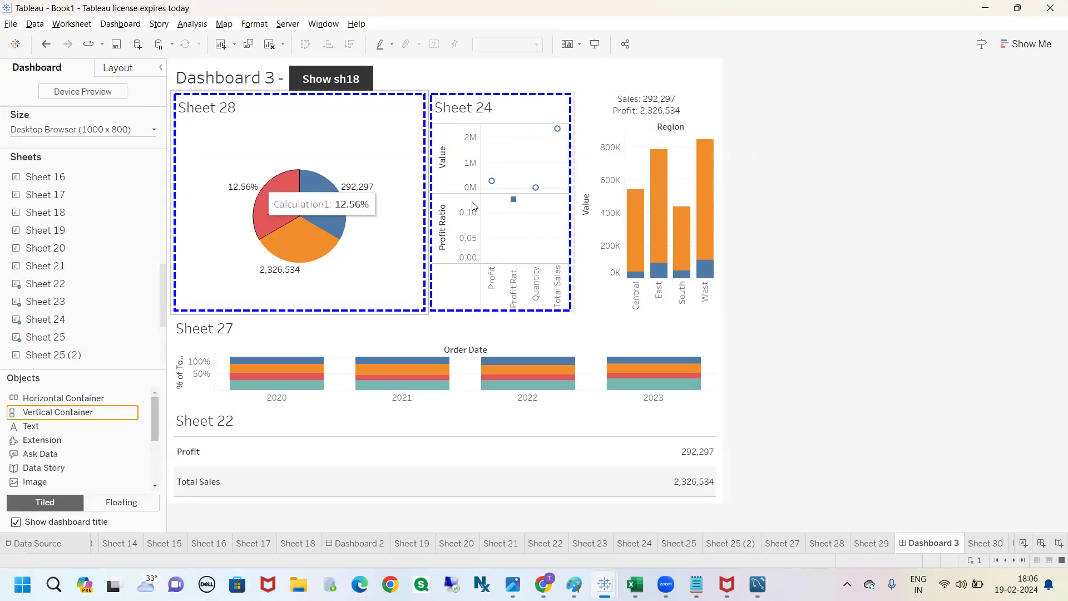
Step: Select the vertical container holding Sheet 23 and Sheet 25 and give it a thin solid blue border
click(690, 107)
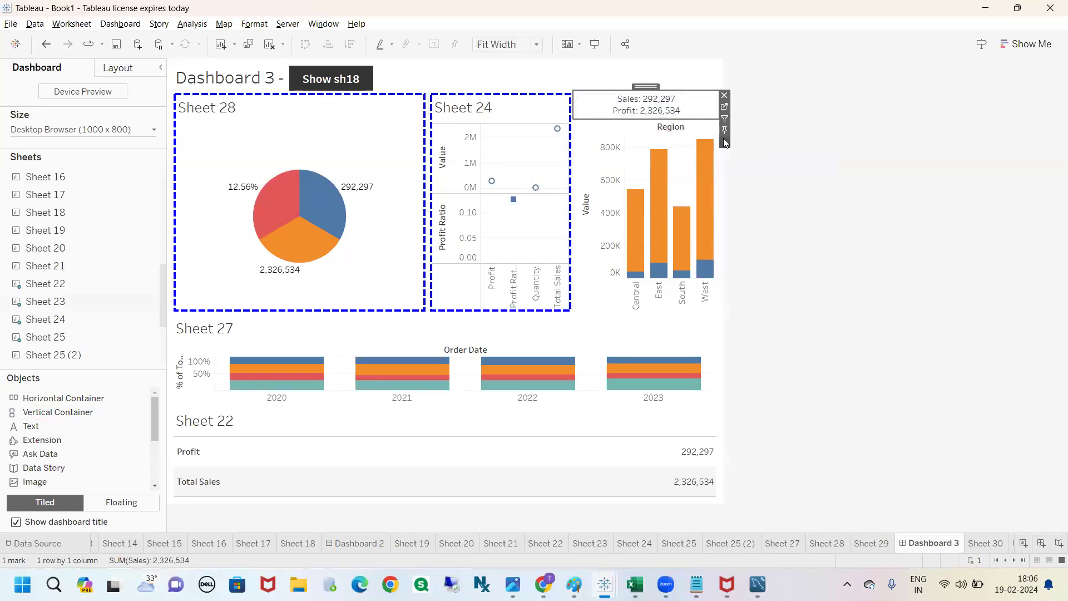
click(725, 142)
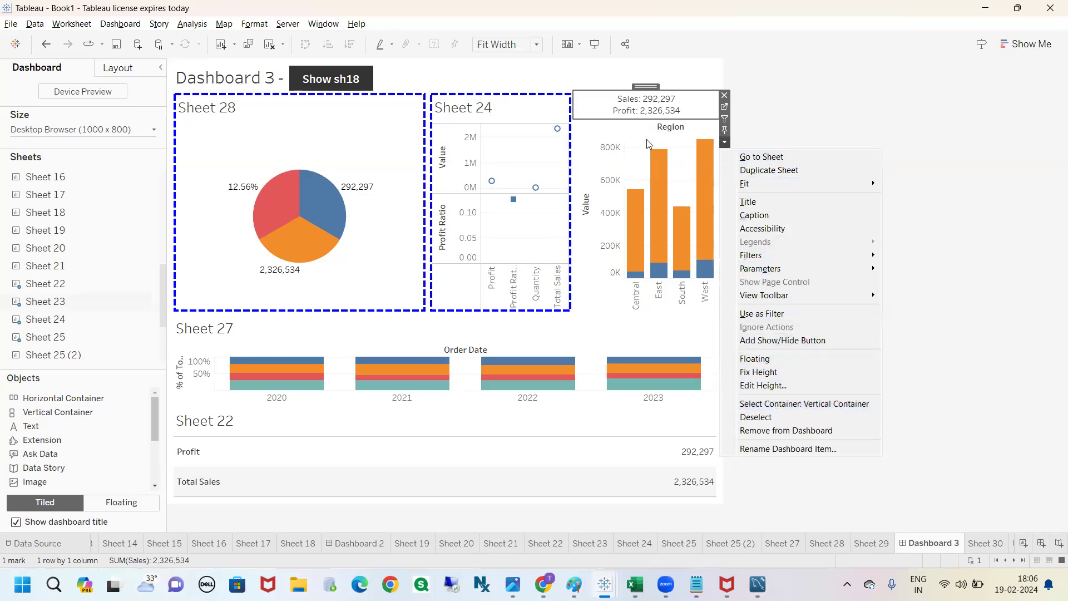
click(792, 406)
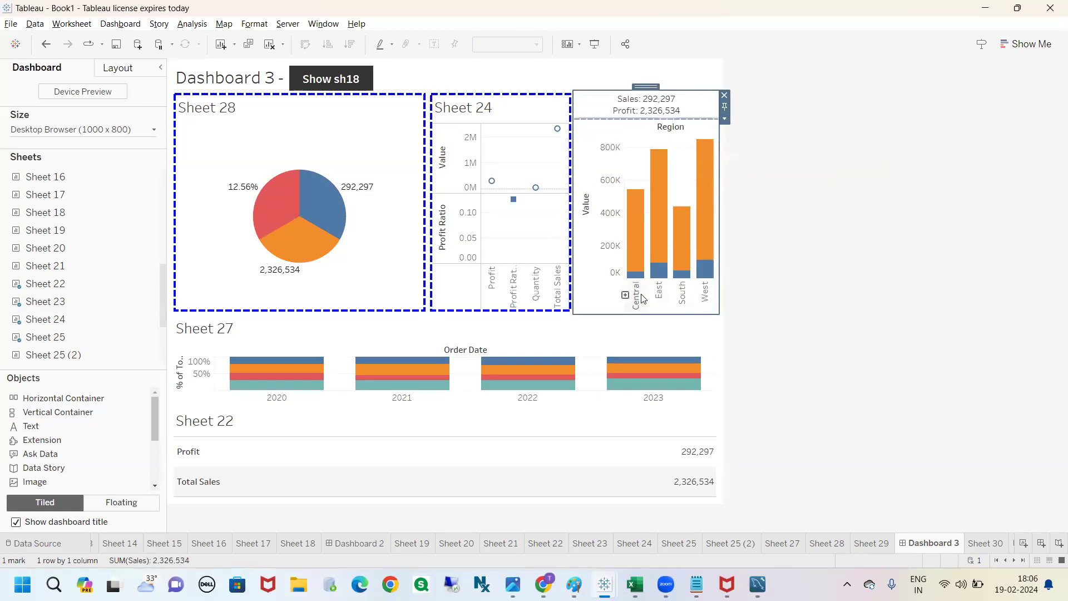
click(131, 76)
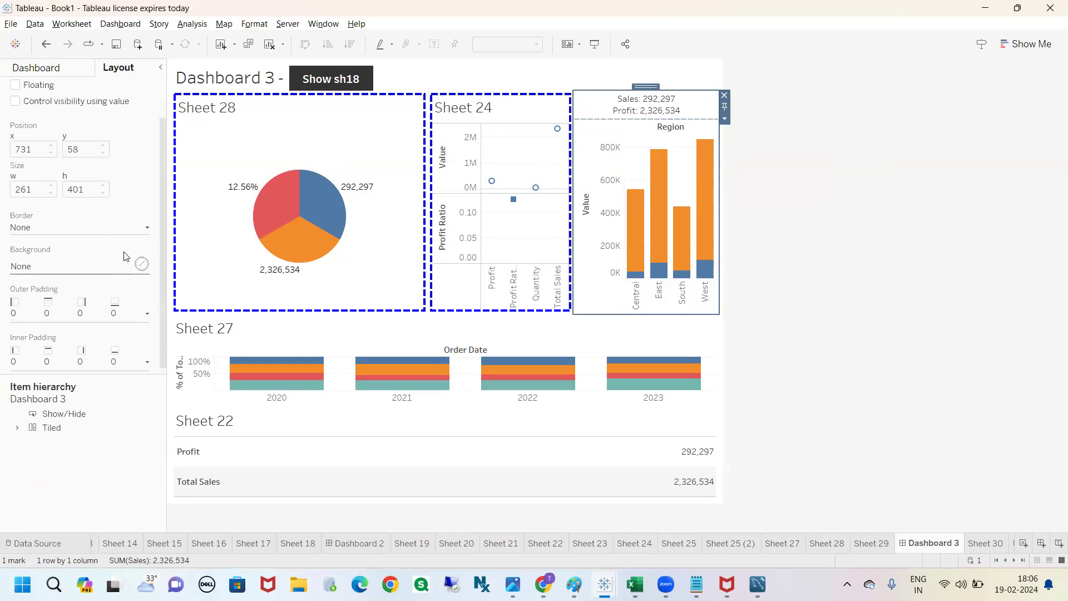
click(144, 227)
click(24, 417)
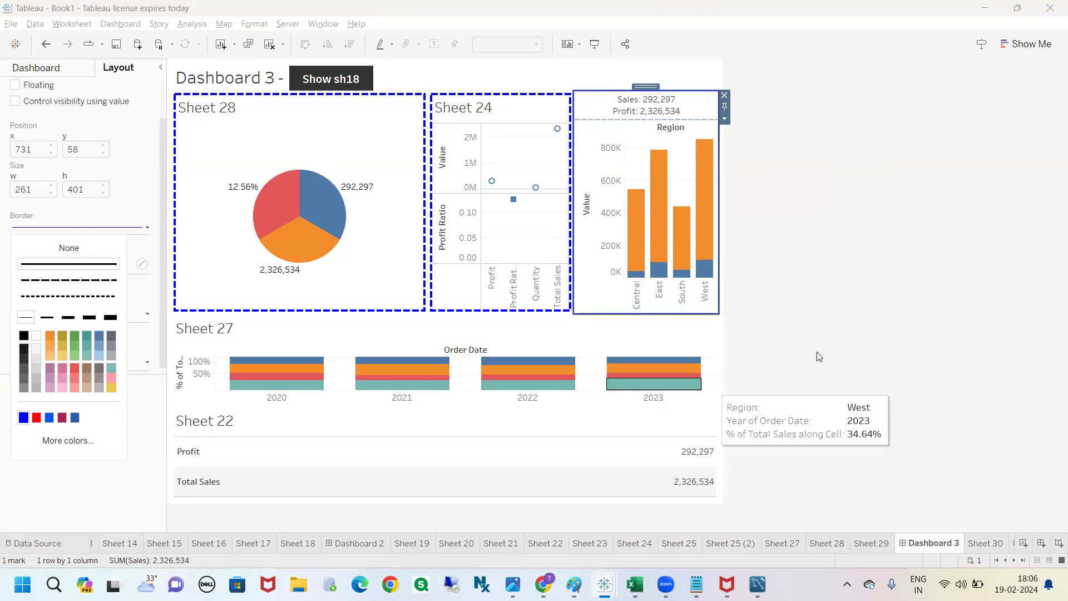
click(819, 159)
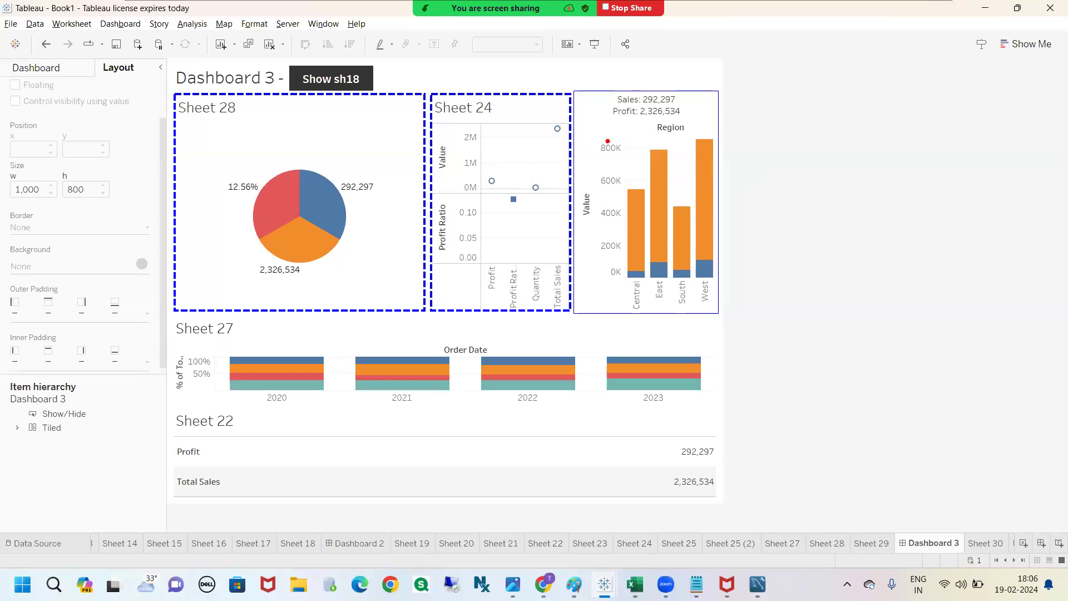
mouse_move(571, 81)
mouse_down()
mouse_move(696, 73)
mouse_move(768, 210)
mouse_move(662, 368)
mouse_move(548, 281)
mouse_move(562, 98)
mouse_move(578, 81)
mouse_up()
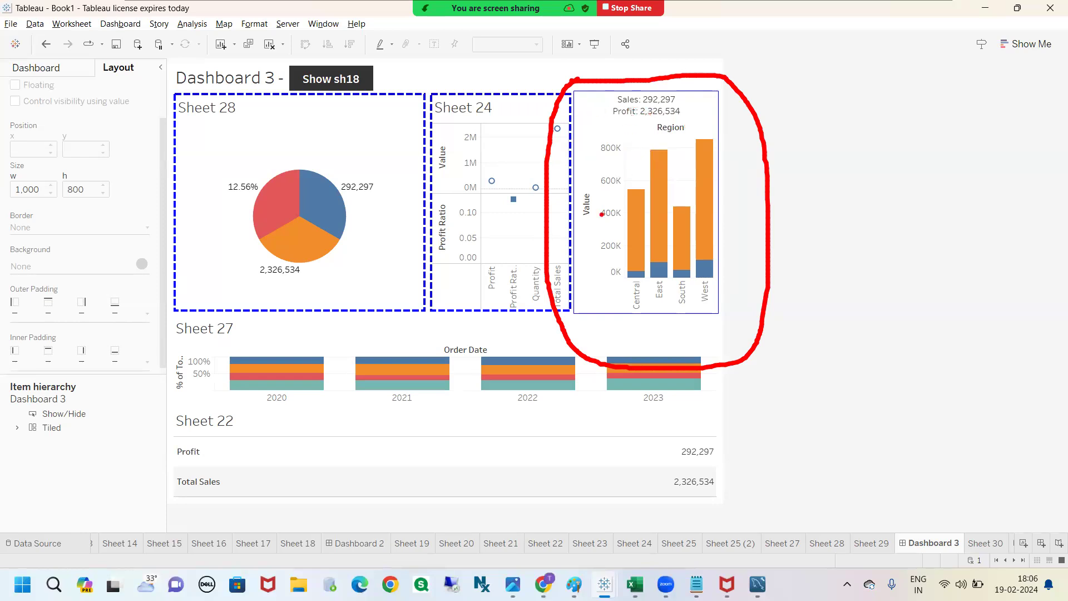
drag(679, 96, 689, 121)
mouse_move(612, 139)
mouse_down()
mouse_move(676, 315)
mouse_move(634, 128)
mouse_move(601, 135)
mouse_up()
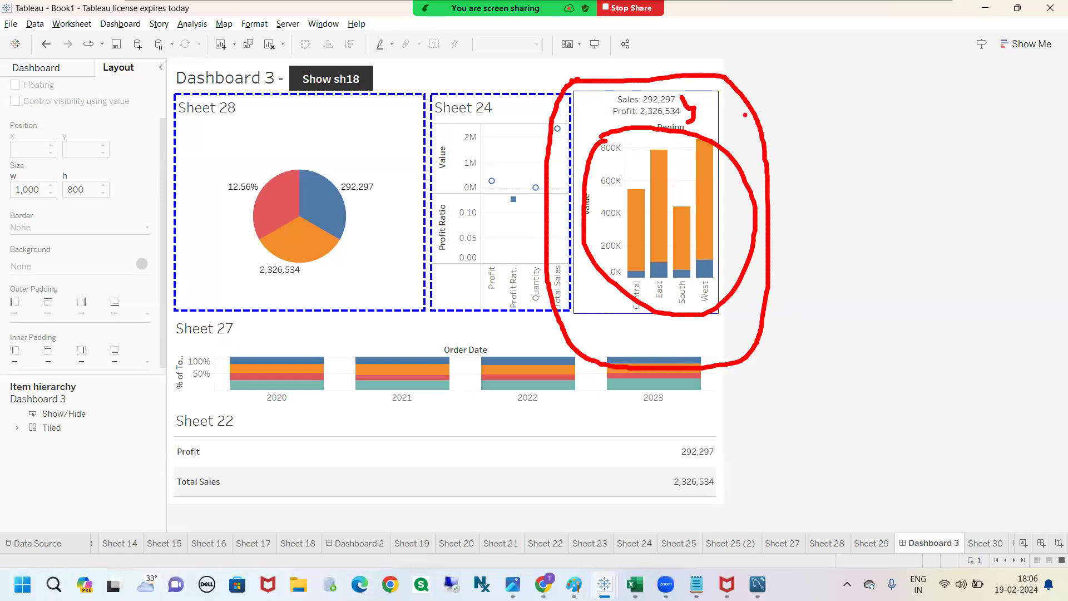
key(Escape)
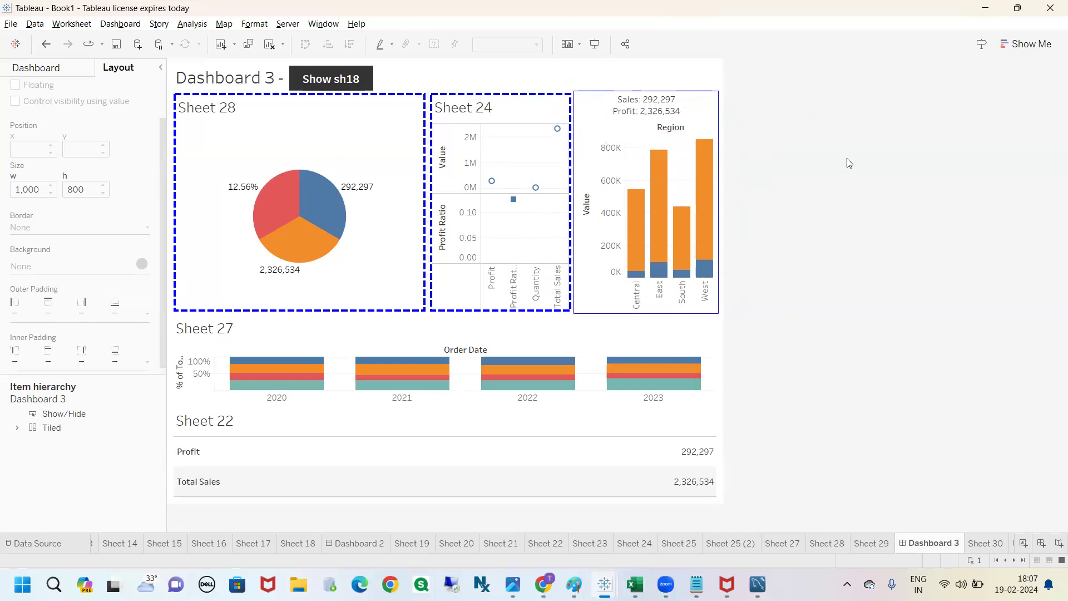
key(ctrl+2)
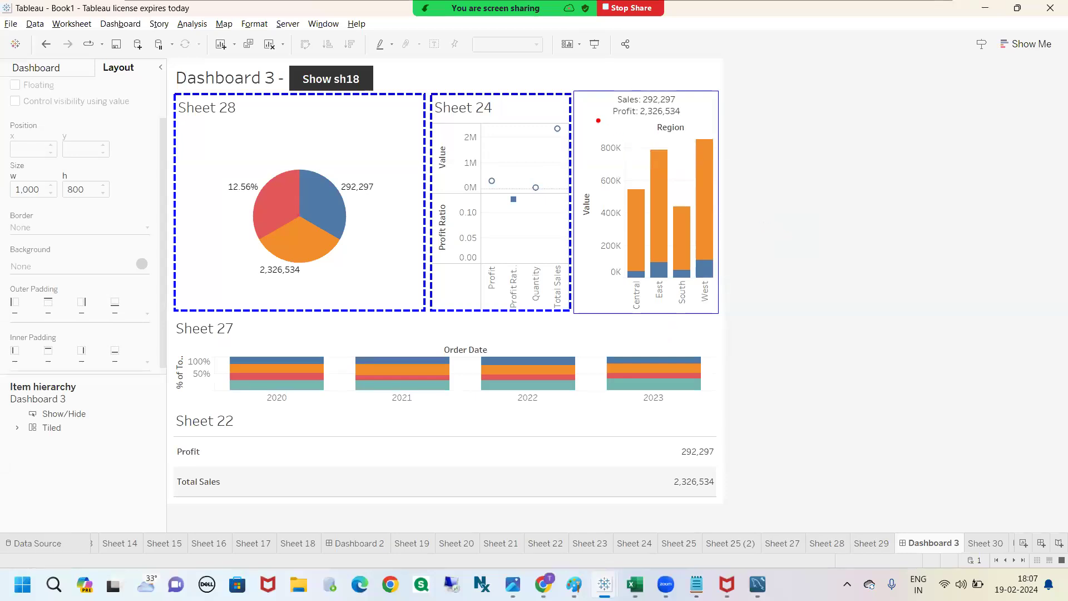
mouse_move(691, 99)
mouse_down()
mouse_move(723, 200)
mouse_move(670, 289)
mouse_move(606, 106)
mouse_move(705, 135)
mouse_up()
key(Escape)
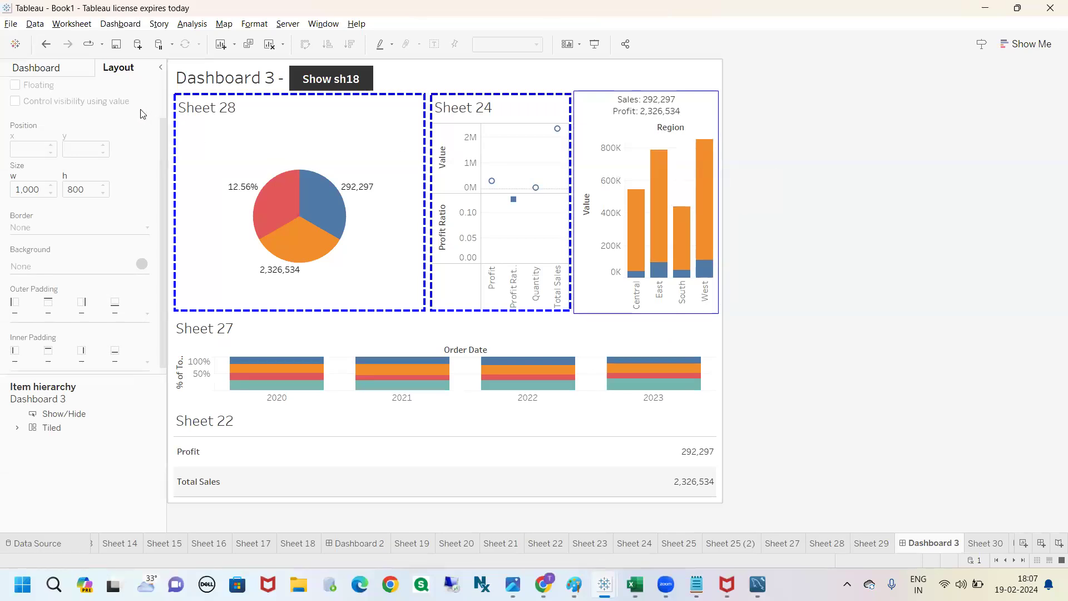
click(62, 66)
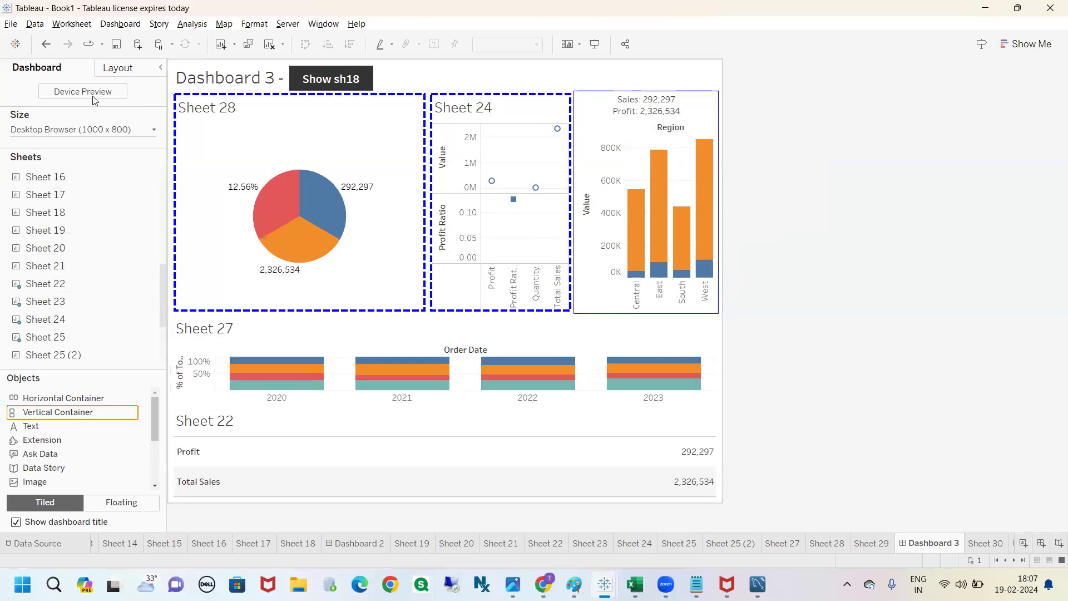
click(118, 69)
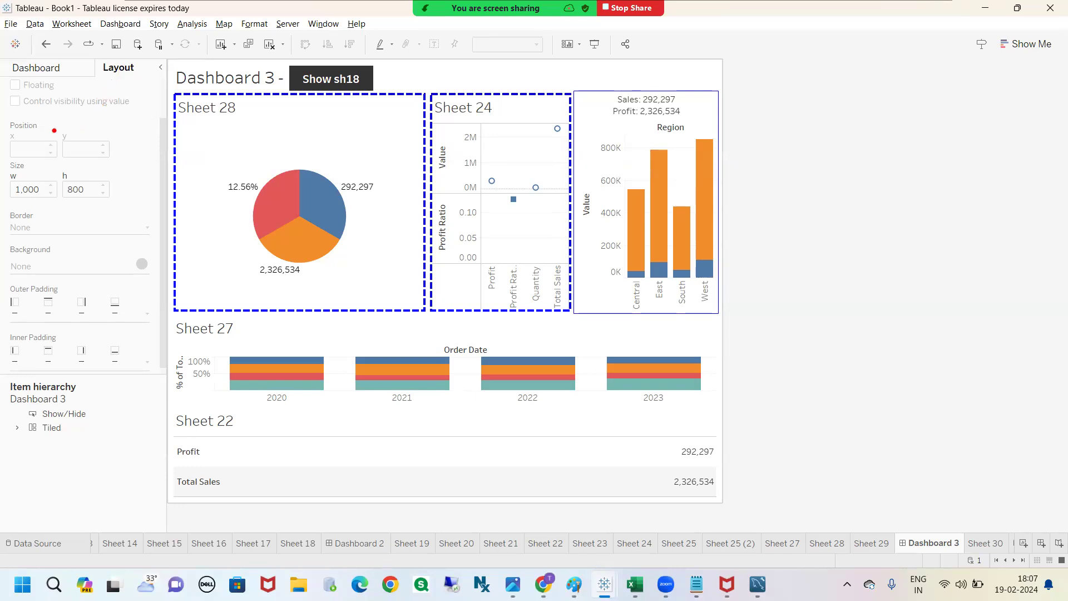
drag(47, 129, 51, 127)
drag(42, 176, 57, 174)
drag(43, 225, 56, 218)
click(164, 28)
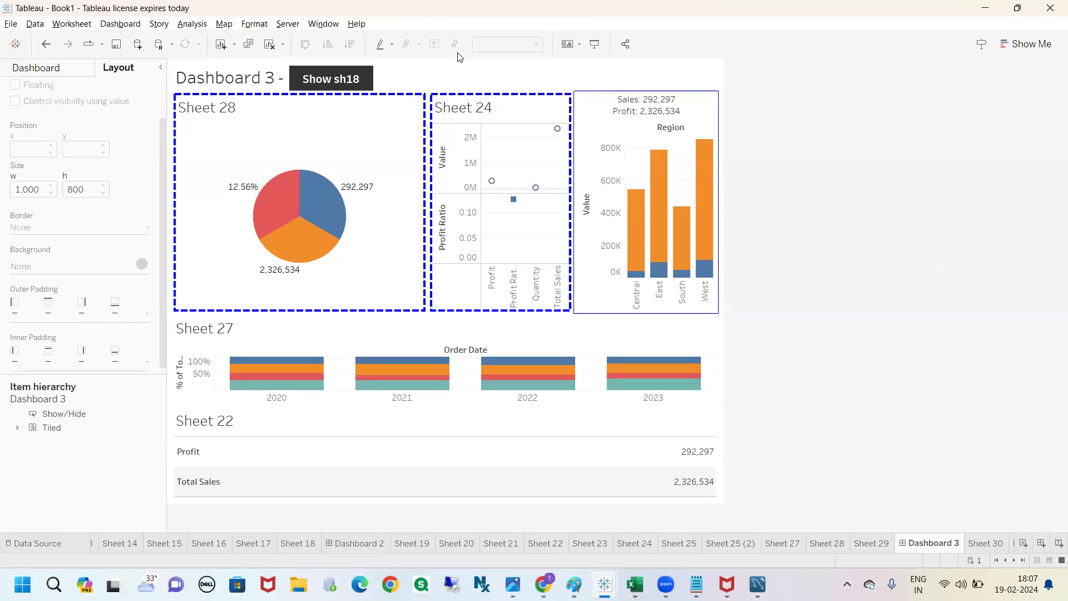
Step: Set the layout background of the Sales and Profit text sheet above the Region chart to black
click(695, 107)
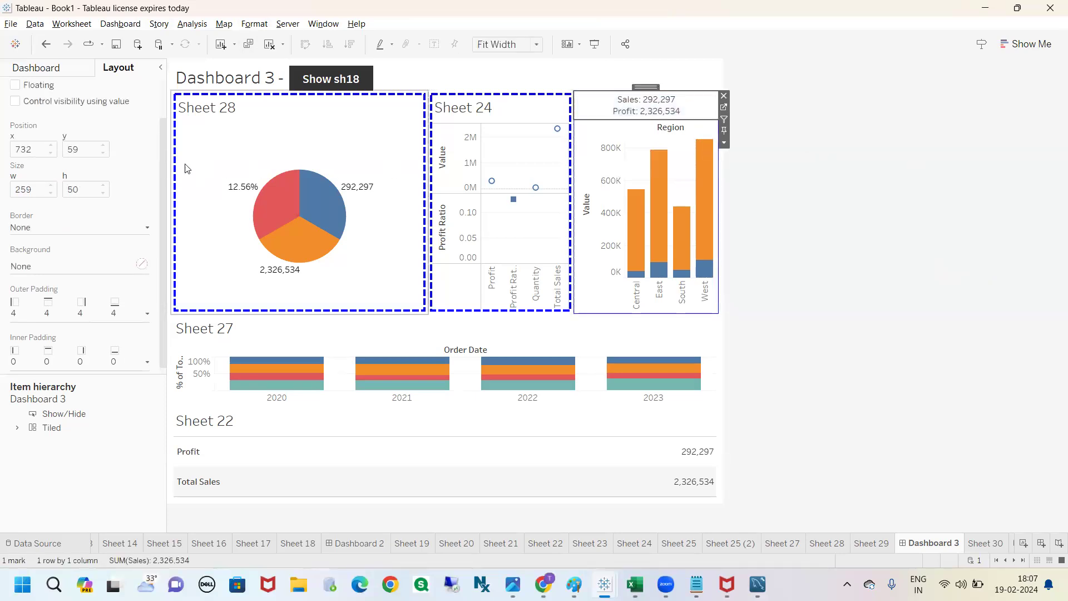
click(143, 264)
click(25, 310)
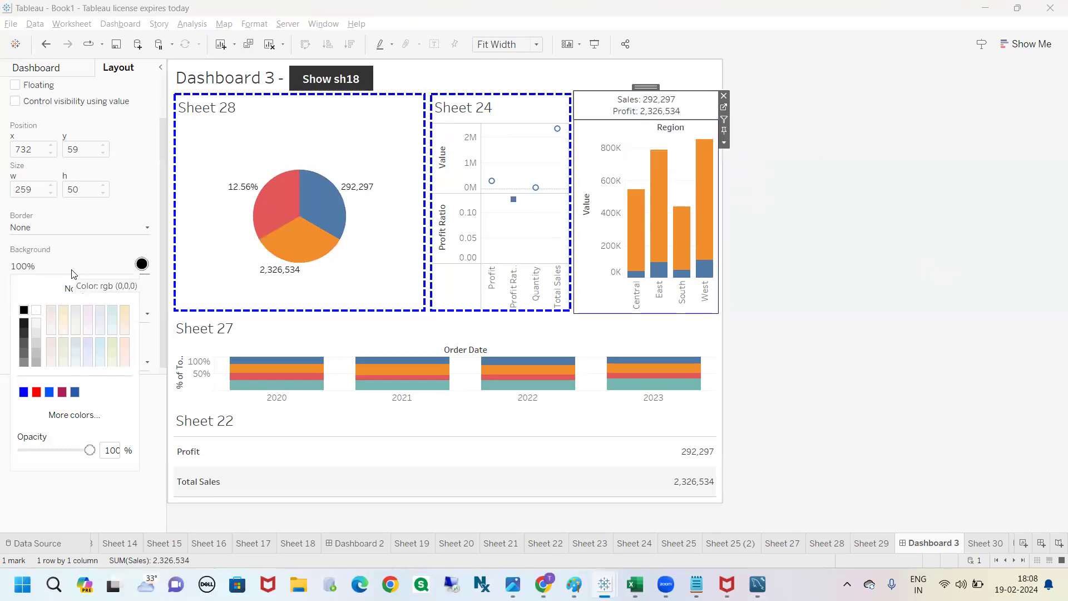
click(787, 246)
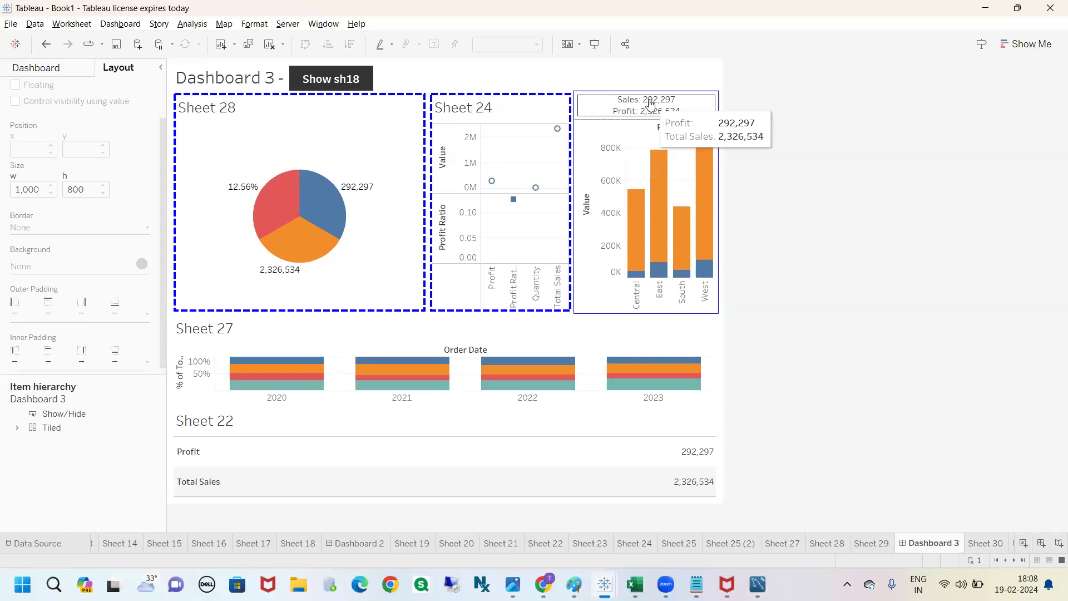
Step: Set the default worksheet shading of the Sales and Profit text sheet to None and close the formatting settings
right_click(614, 108)
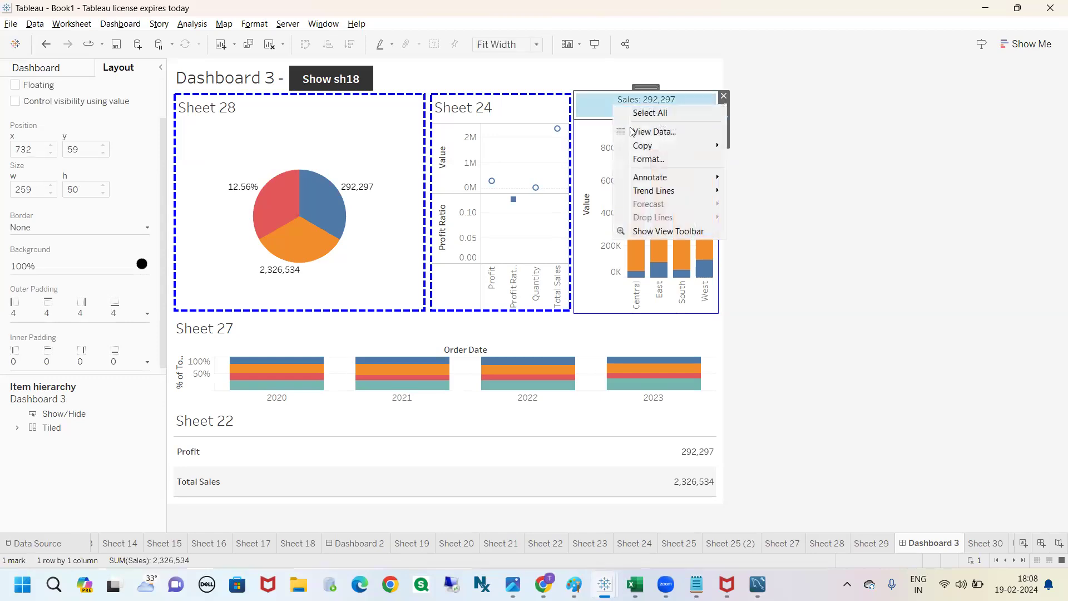
click(647, 157)
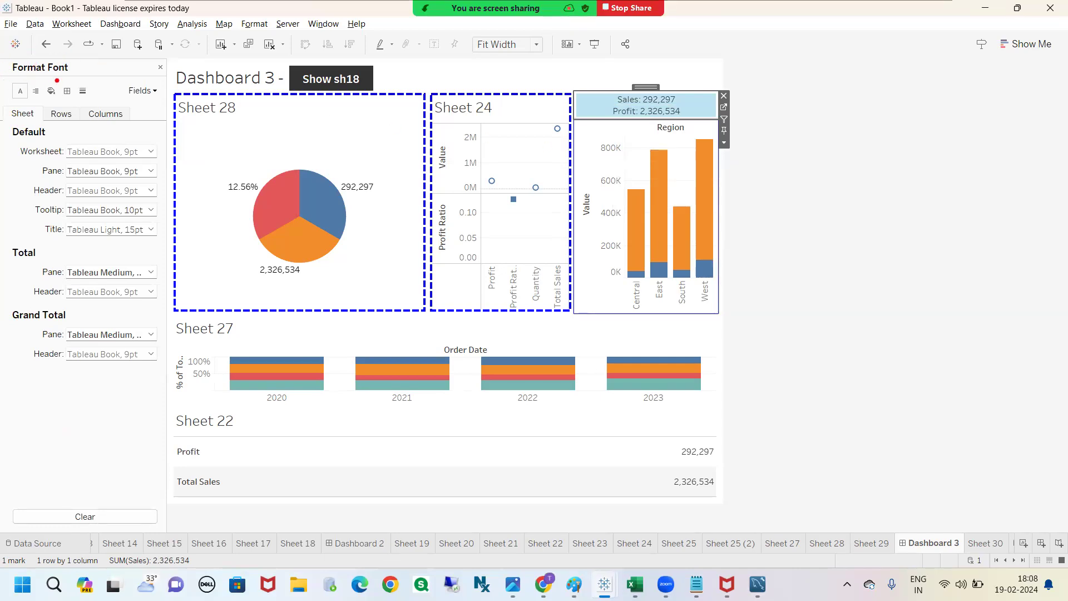
mouse_move(56, 85)
mouse_down()
mouse_move(133, 69)
mouse_move(133, 86)
mouse_up()
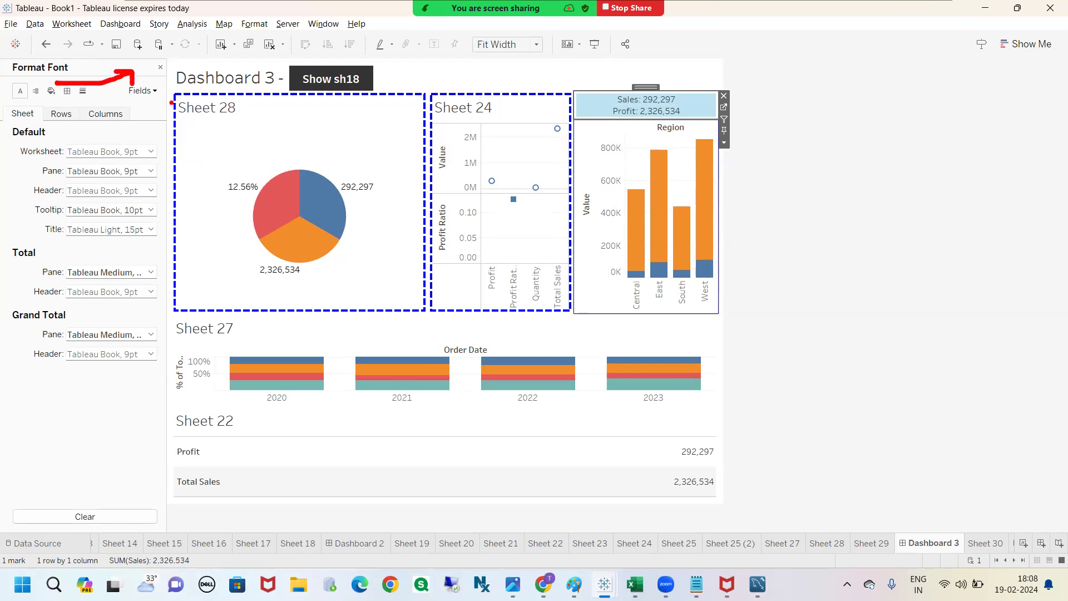
key(Escape)
click(751, 149)
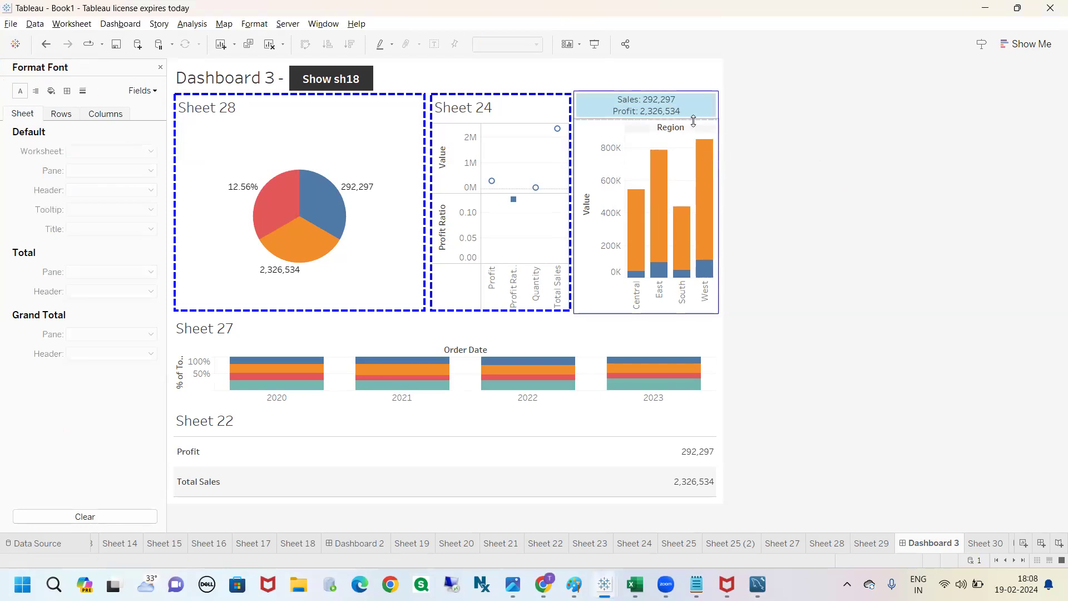
click(712, 116)
click(51, 93)
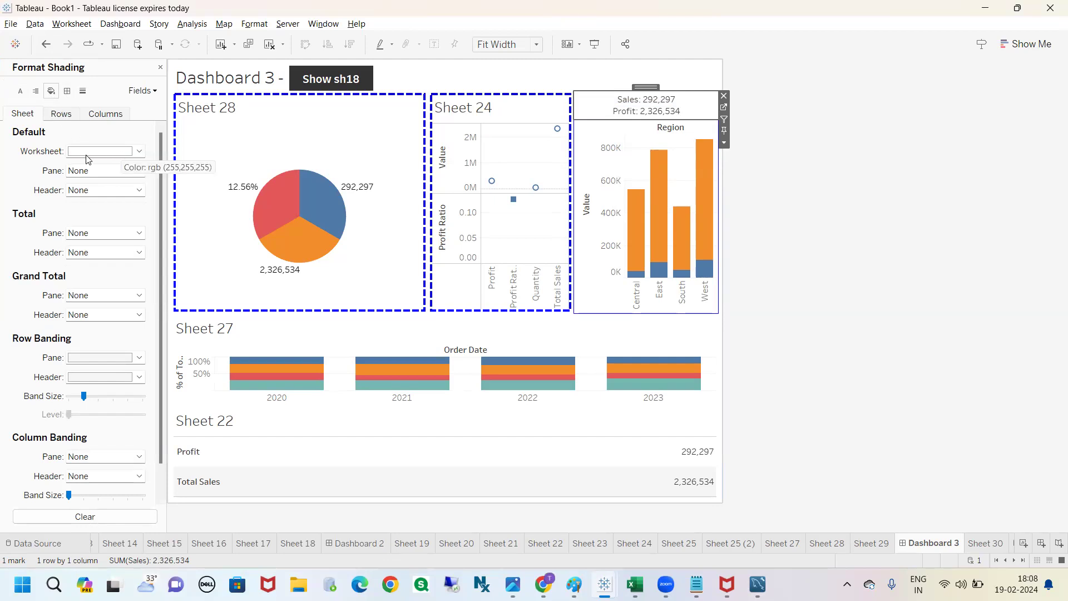
mouse_move(98, 142)
mouse_down()
mouse_move(16, 147)
mouse_move(125, 163)
mouse_move(82, 141)
mouse_up()
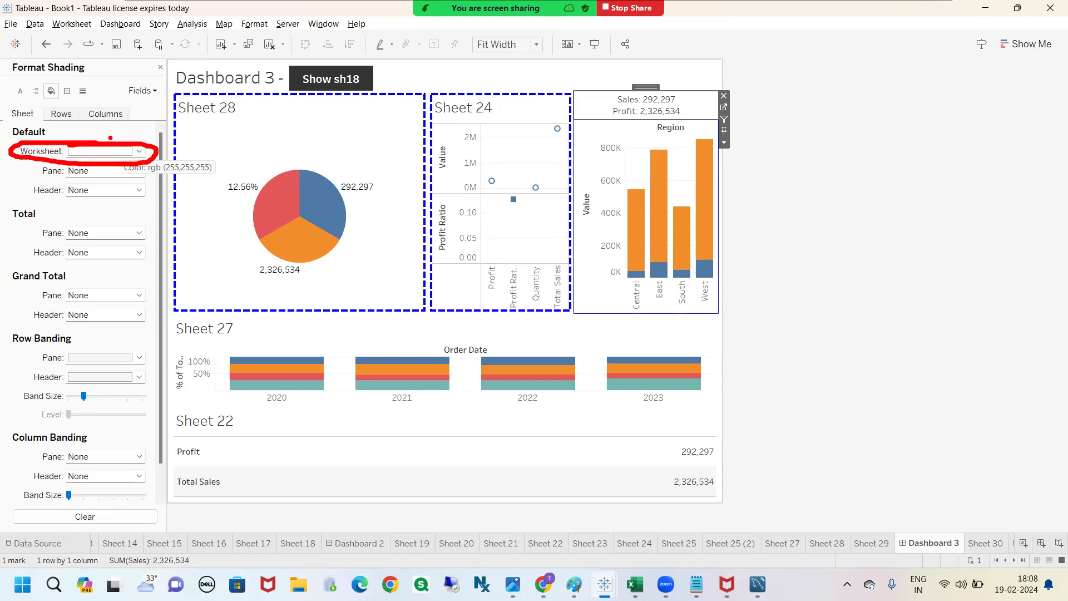
click(138, 151)
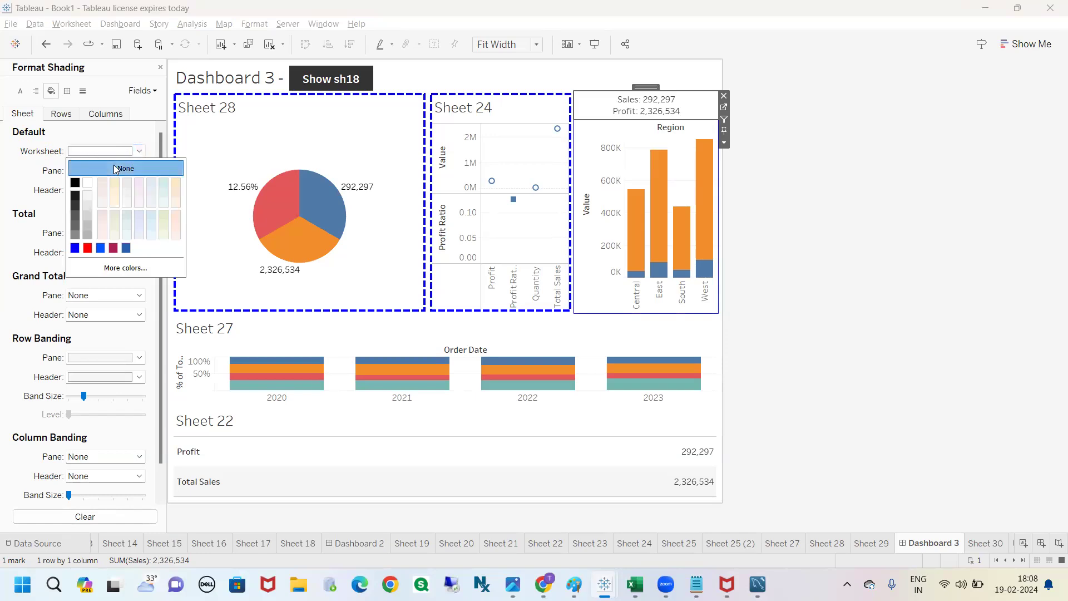
click(120, 169)
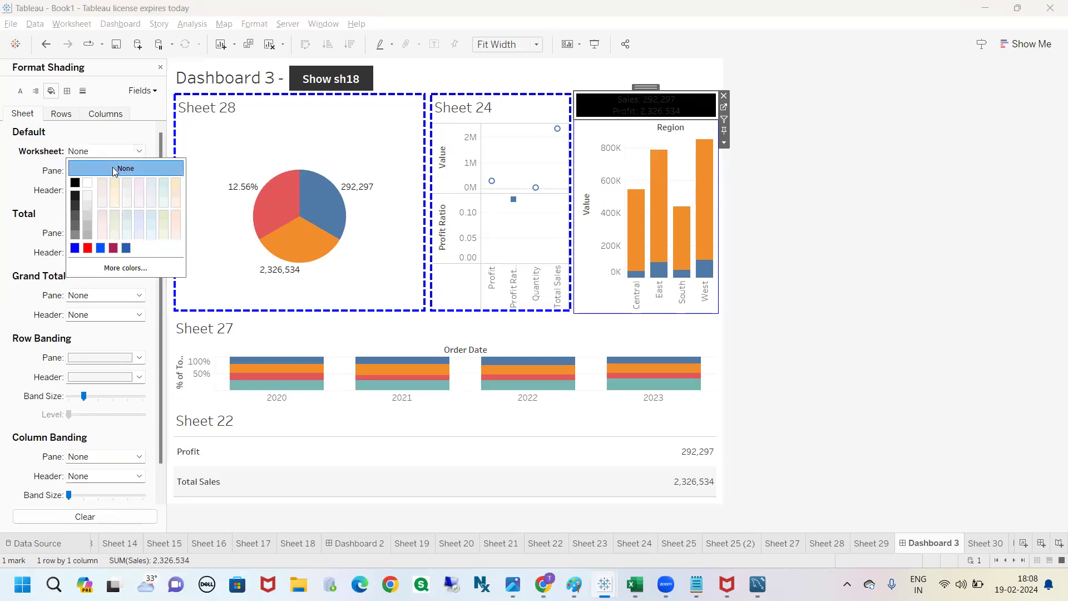
mouse_move(133, 167)
mouse_down()
mouse_move(417, 126)
mouse_move(589, 88)
mouse_move(572, 86)
mouse_move(617, 151)
mouse_move(757, 114)
mouse_move(570, 80)
mouse_up()
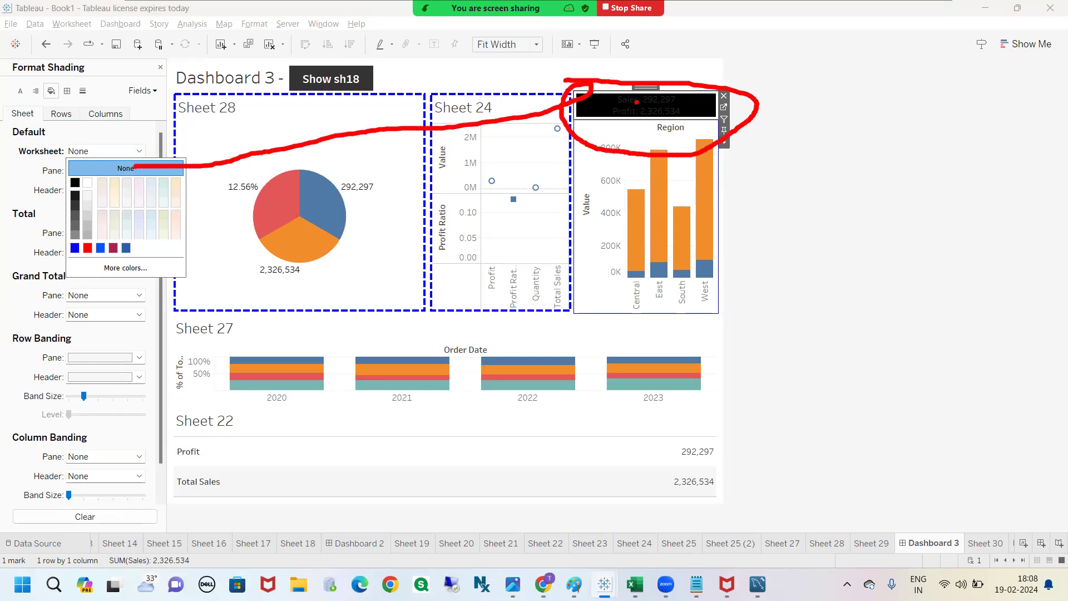
mouse_move(695, 112)
mouse_down()
mouse_move(862, 150)
mouse_move(886, 162)
mouse_move(897, 187)
mouse_move(861, 162)
mouse_move(863, 188)
mouse_move(876, 179)
mouse_up()
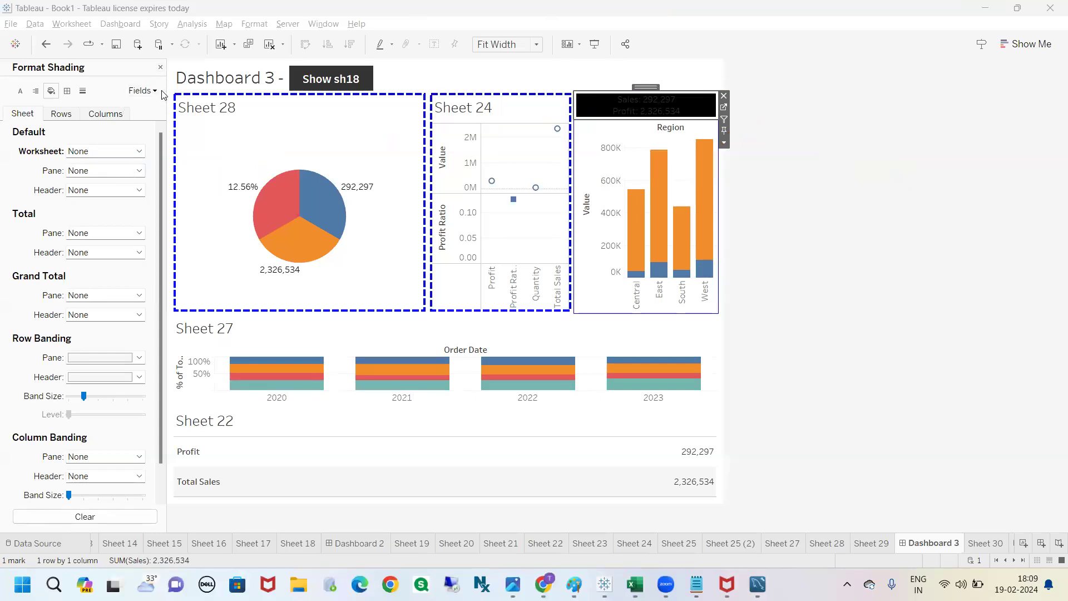
mouse_move(12, 54)
mouse_down()
mouse_move(3, 69)
mouse_move(121, 88)
mouse_move(111, 52)
mouse_move(41, 72)
mouse_up()
mouse_move(145, 63)
mouse_down()
mouse_move(180, 53)
mouse_move(127, 48)
mouse_up()
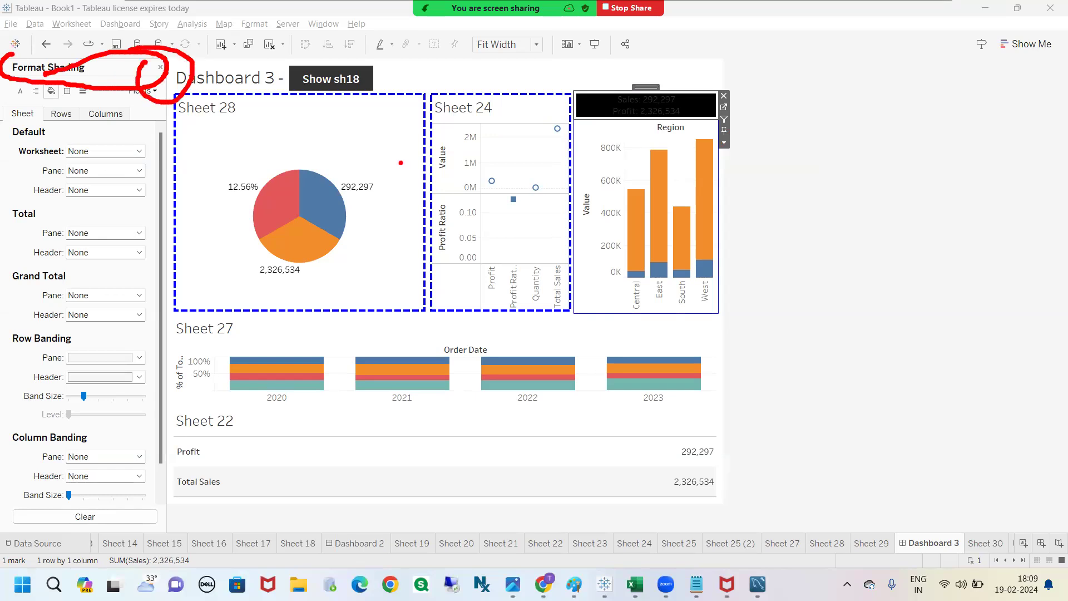
key(Escape)
click(160, 67)
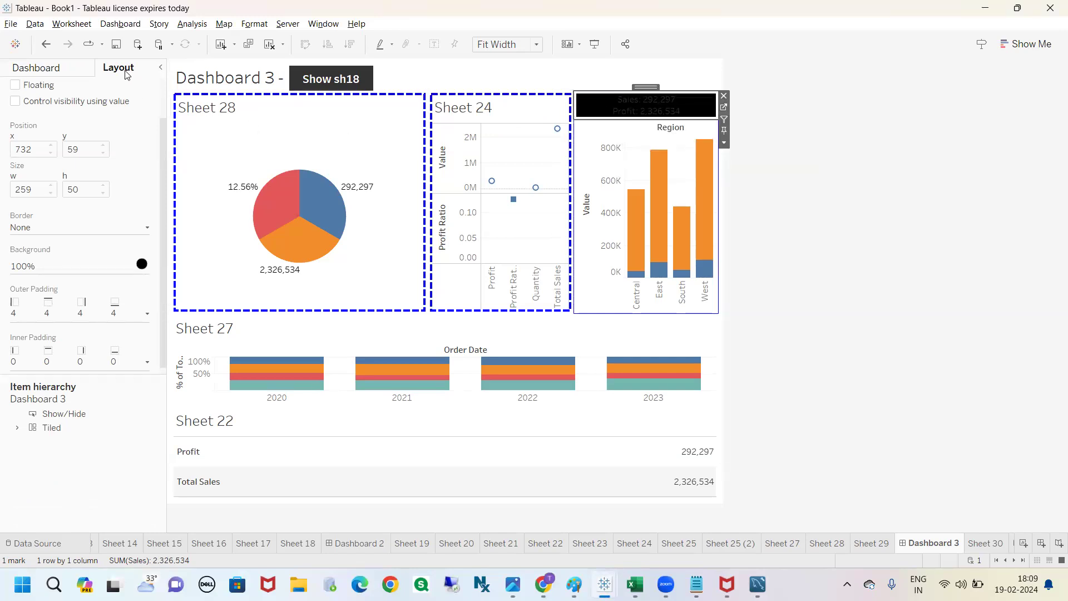
Step: Change the layout background of the Sales and Profit text sheet to bright blue
mouse_move(16, 246)
mouse_down()
mouse_move(84, 304)
mouse_move(131, 246)
mouse_move(3, 249)
mouse_up()
mouse_move(170, 258)
mouse_down()
mouse_move(606, 126)
mouse_move(565, 118)
mouse_move(590, 142)
mouse_up()
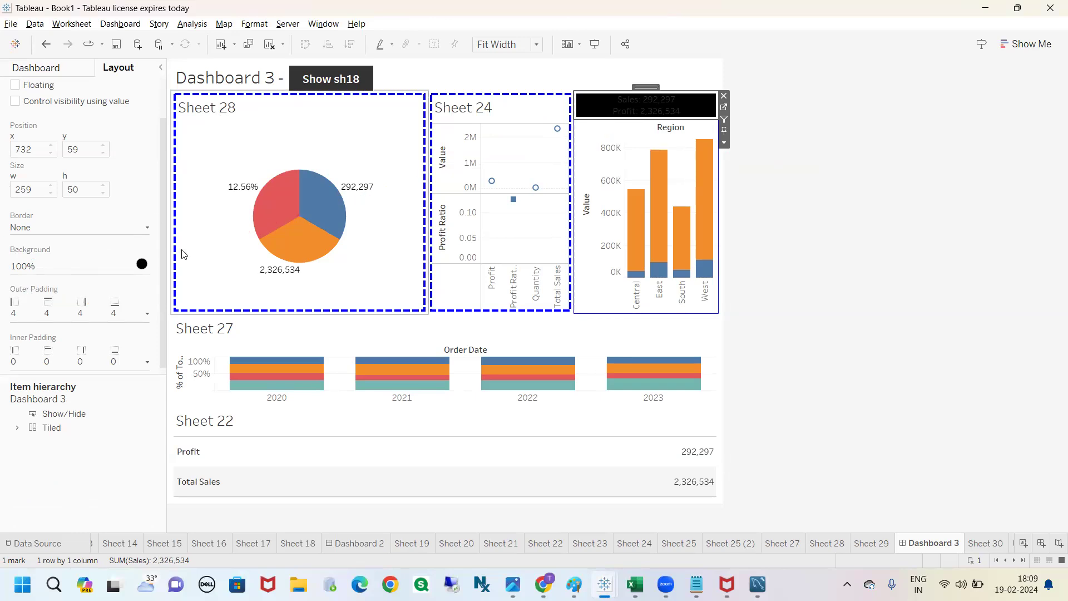
click(142, 264)
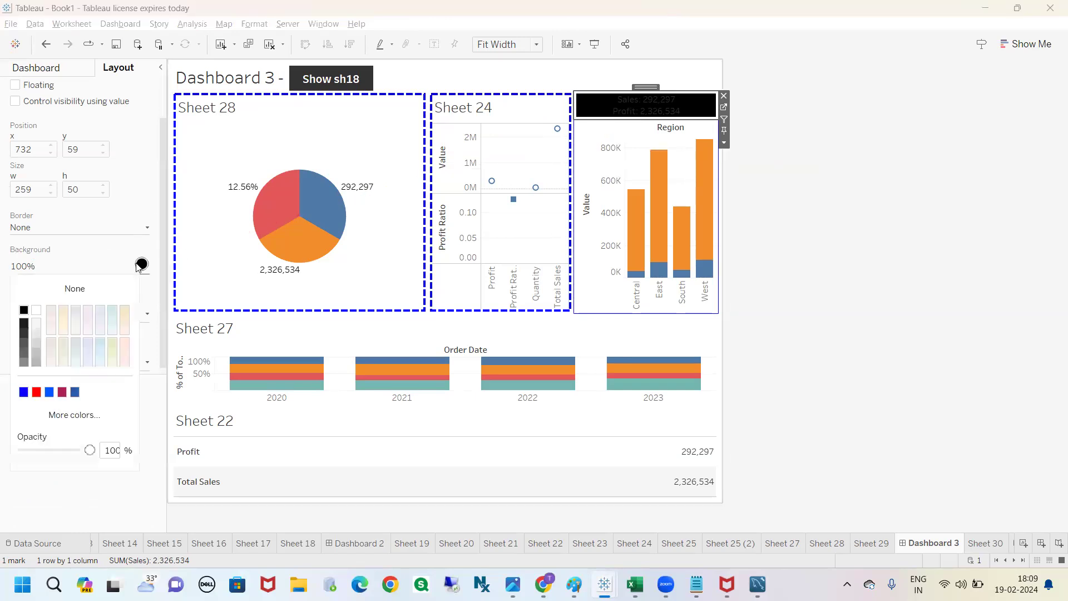
click(49, 392)
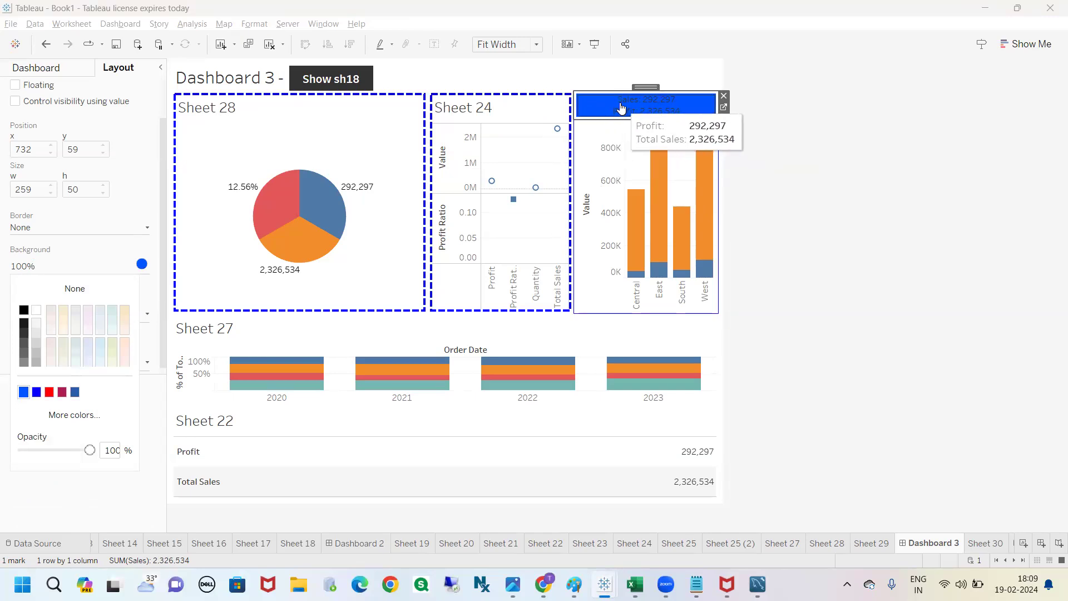
Step: Give the Sheet 28 pie chart a bright blue layout background
click(260, 111)
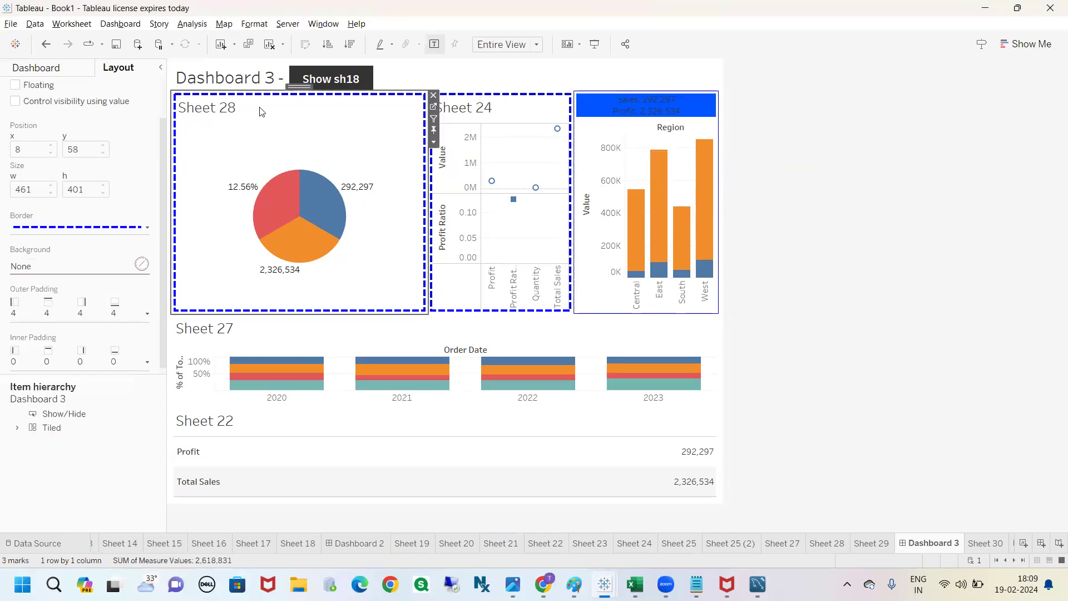
click(142, 264)
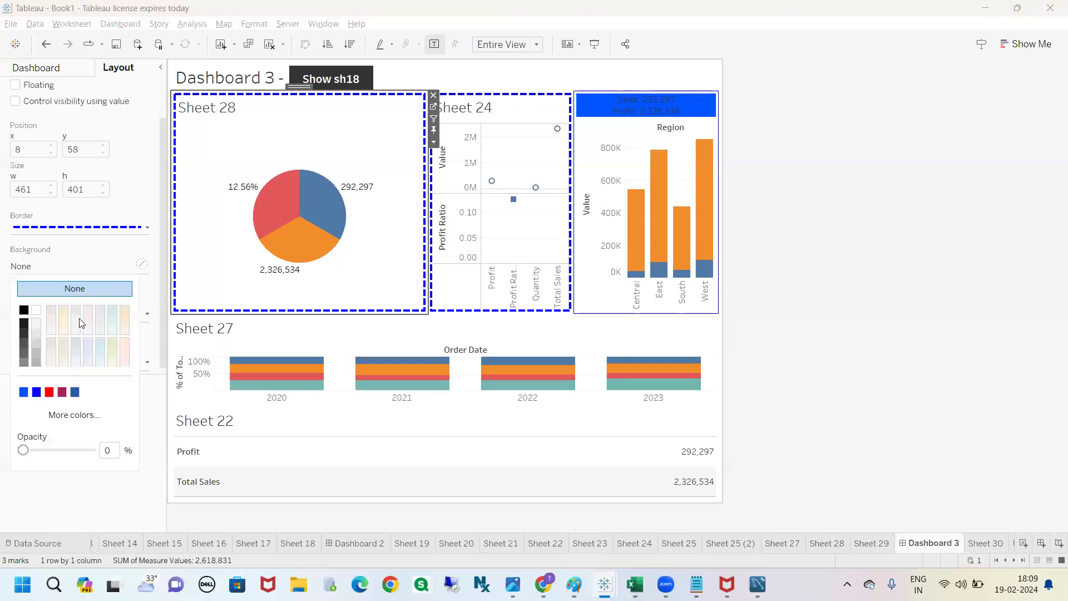
click(24, 392)
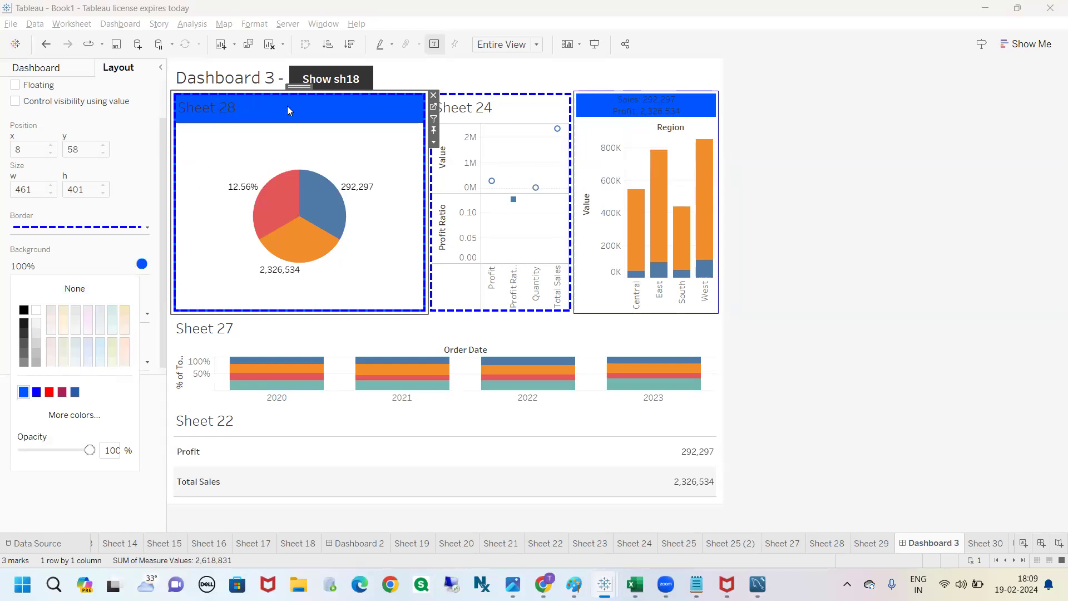
Step: Set the default worksheet shading of Sheet 28 to None and close the formatting settings
right_click(309, 149)
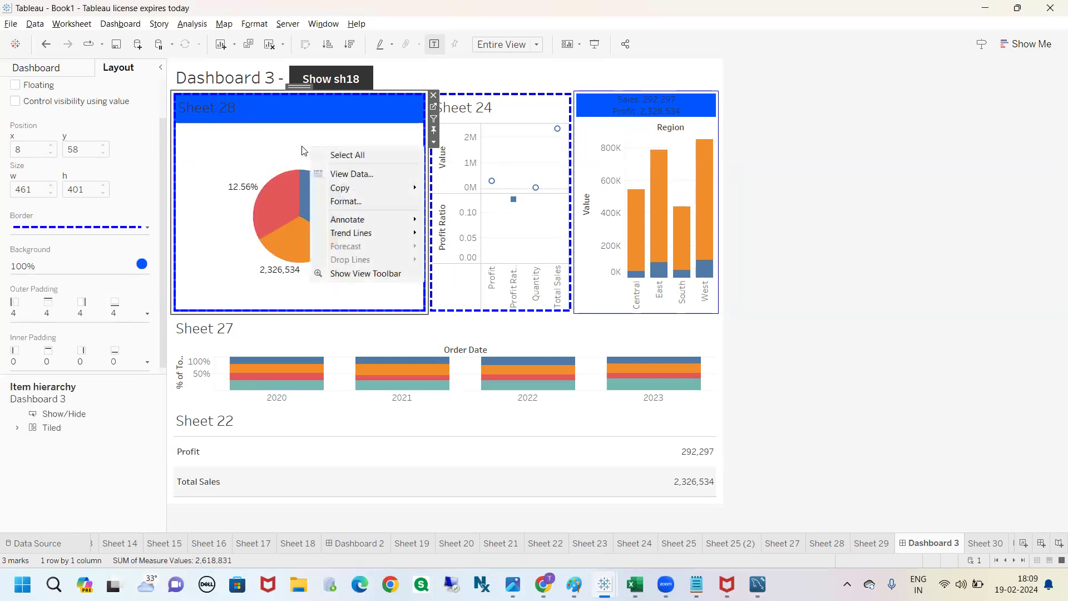
click(346, 201)
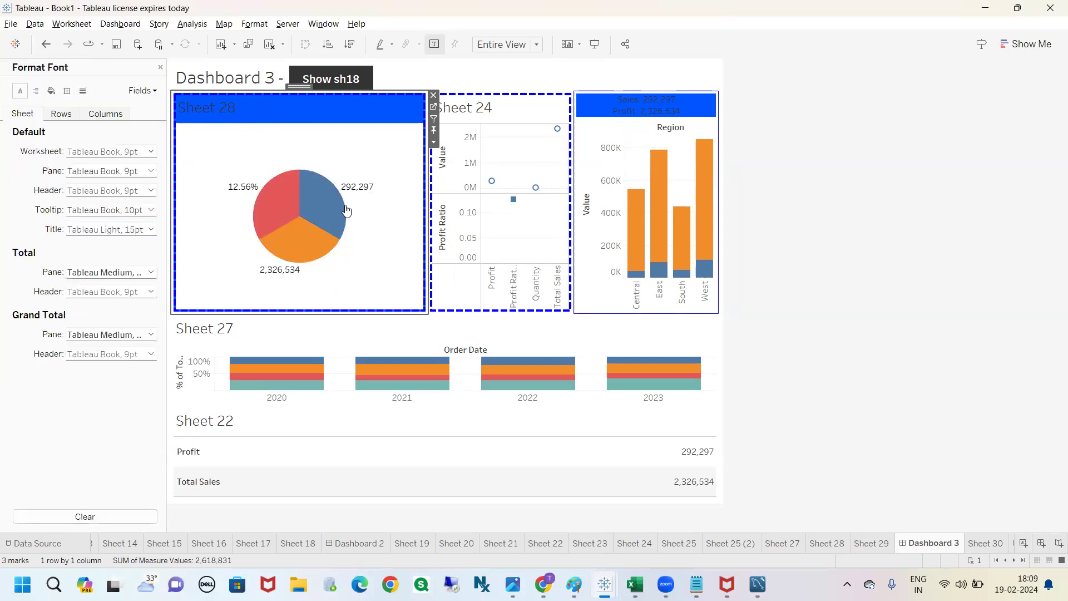
click(50, 90)
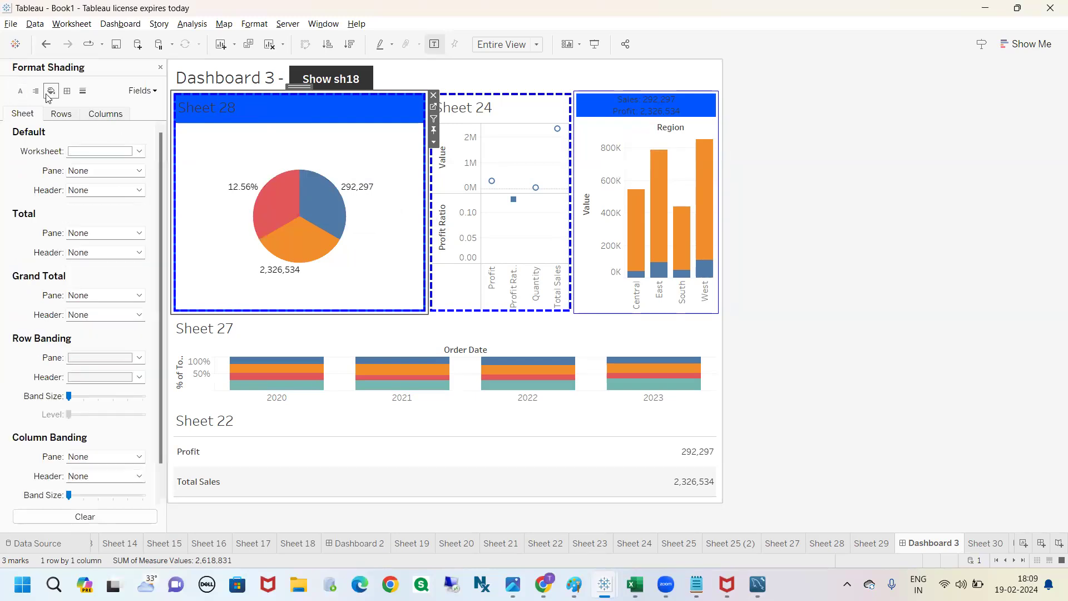
click(140, 151)
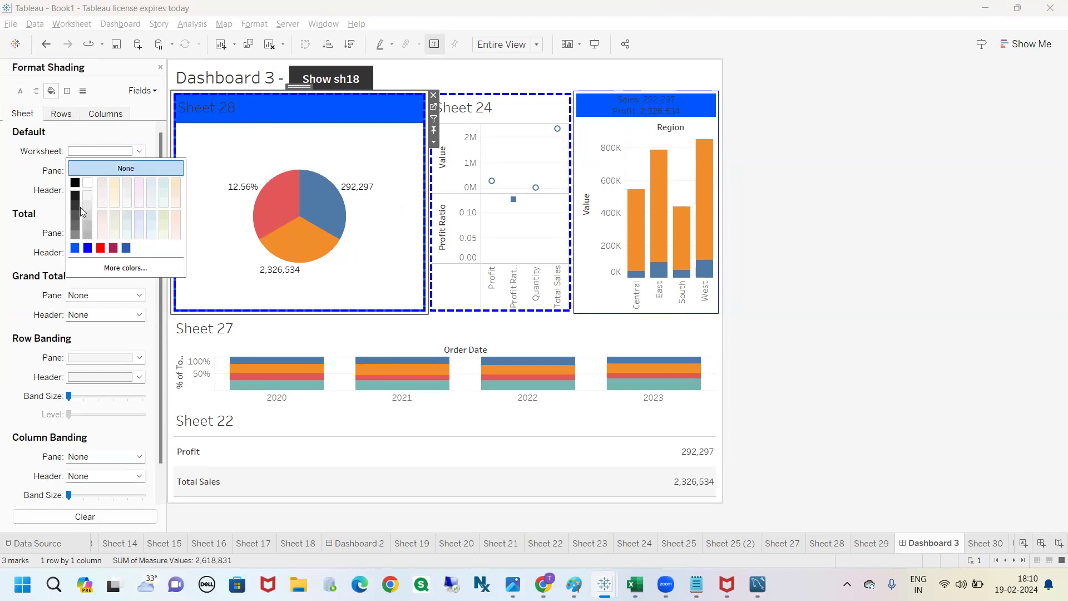
click(87, 248)
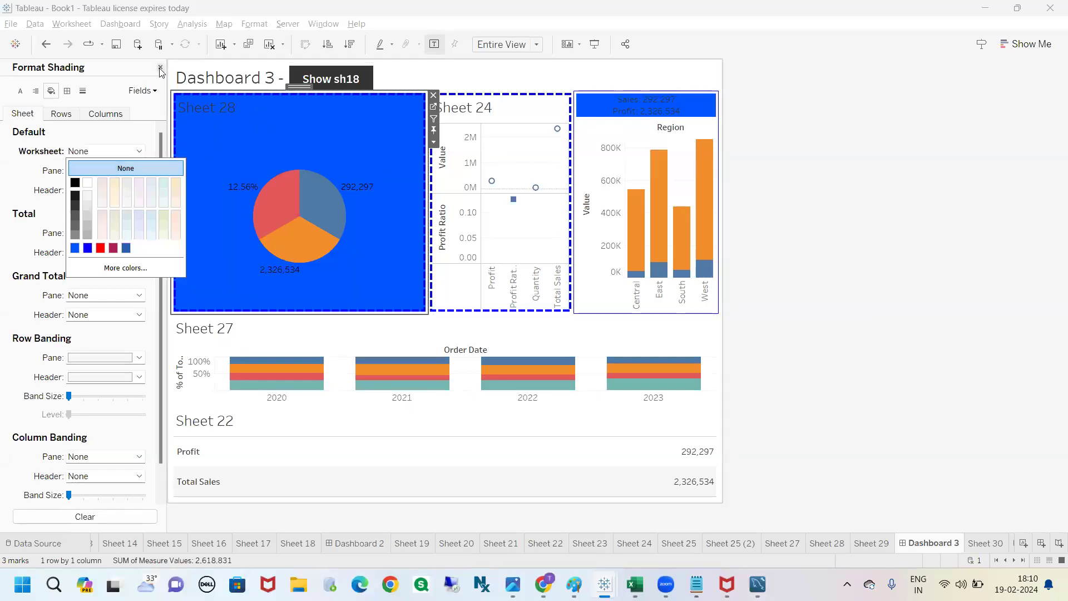
click(290, 139)
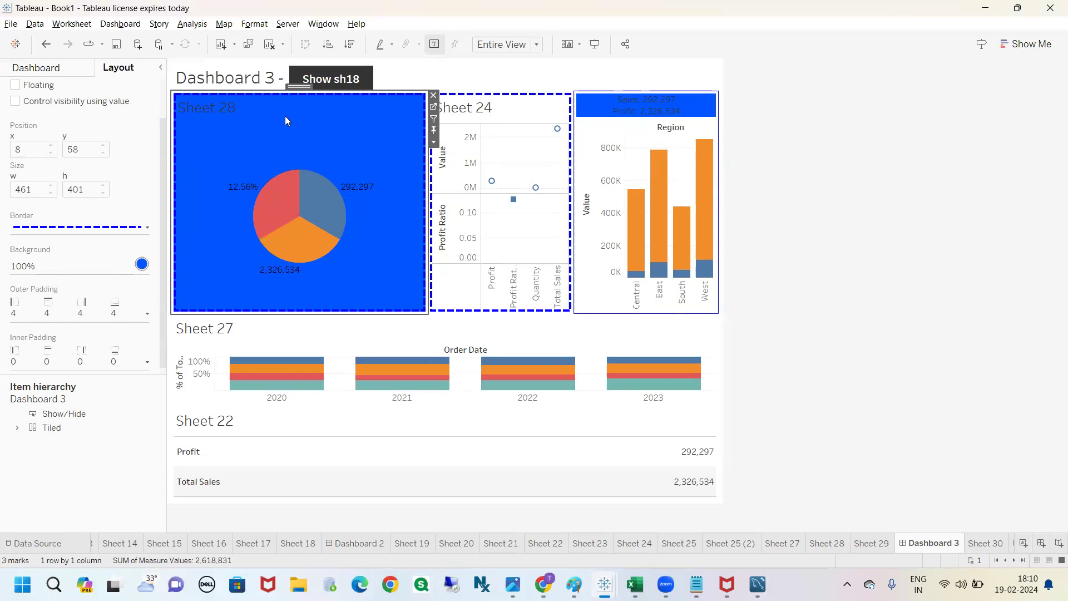
Step: Reset the layout background of Sheet 28 to None and select the Sales and Profit text sheet
click(142, 264)
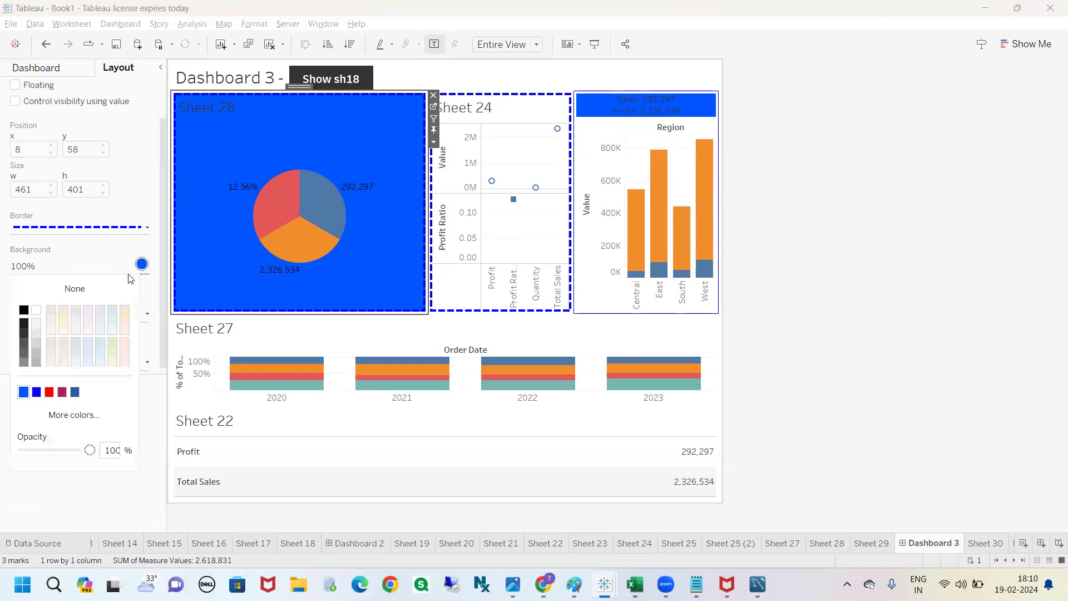
click(96, 289)
click(854, 186)
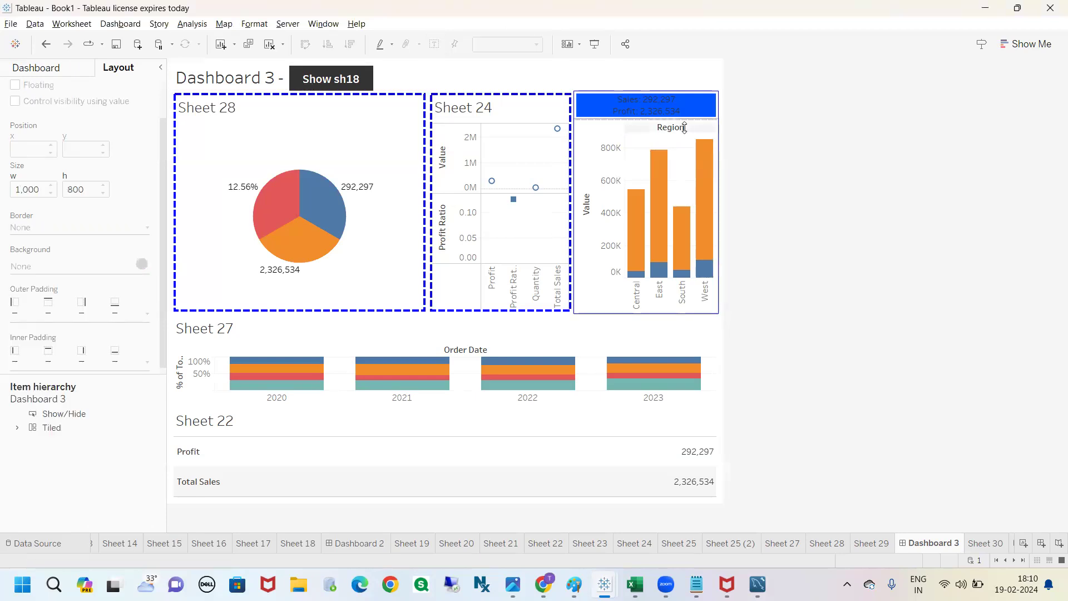
click(684, 127)
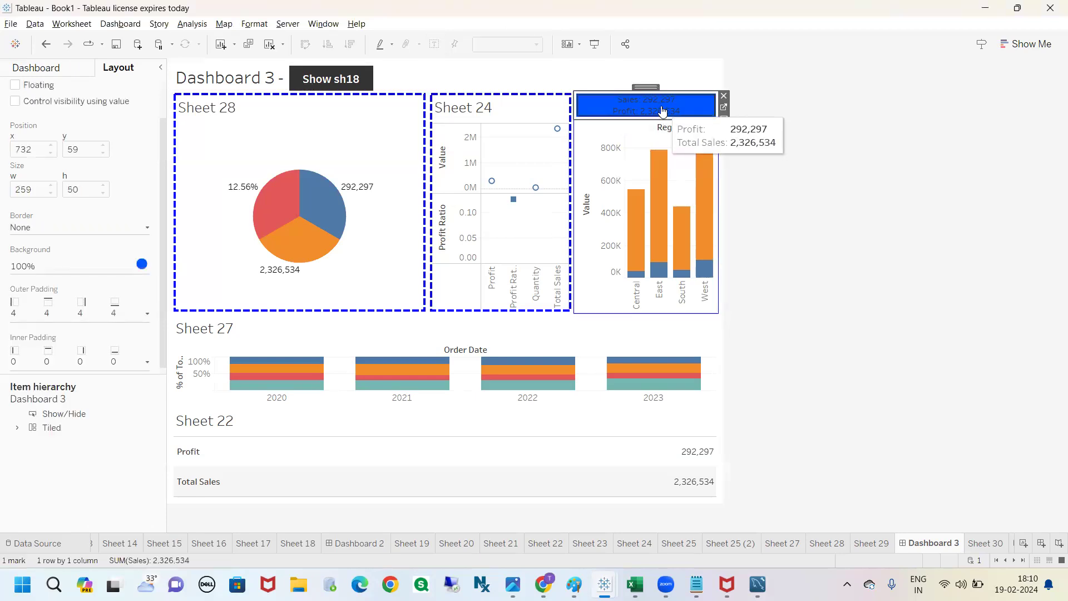
click(847, 135)
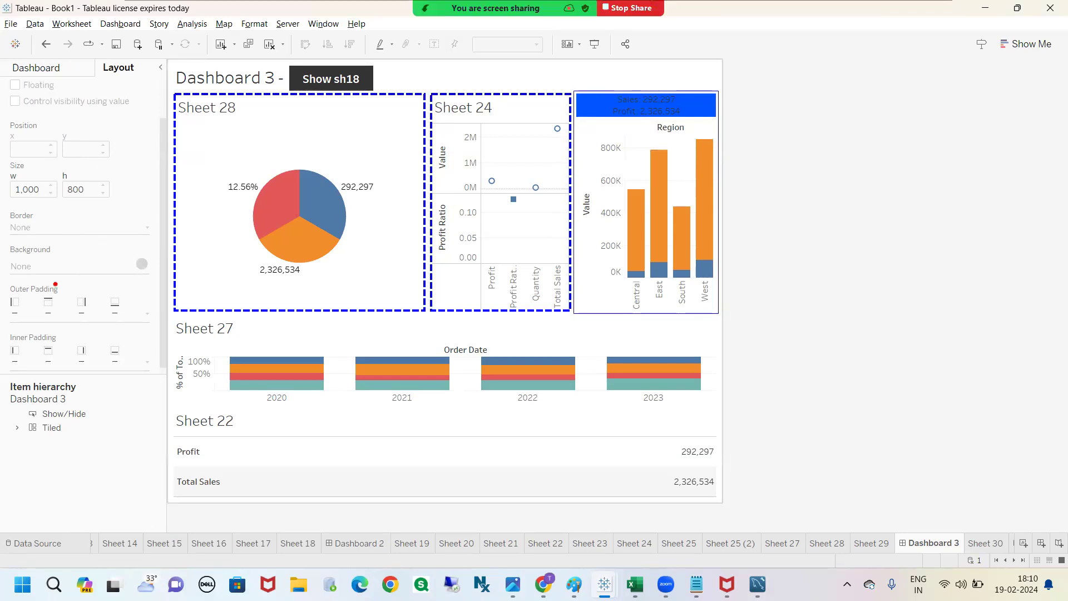
mouse_move(2, 280)
mouse_down()
mouse_move(75, 294)
mouse_move(31, 281)
mouse_up()
mouse_move(4, 328)
mouse_down()
mouse_move(47, 333)
mouse_move(3, 333)
mouse_up()
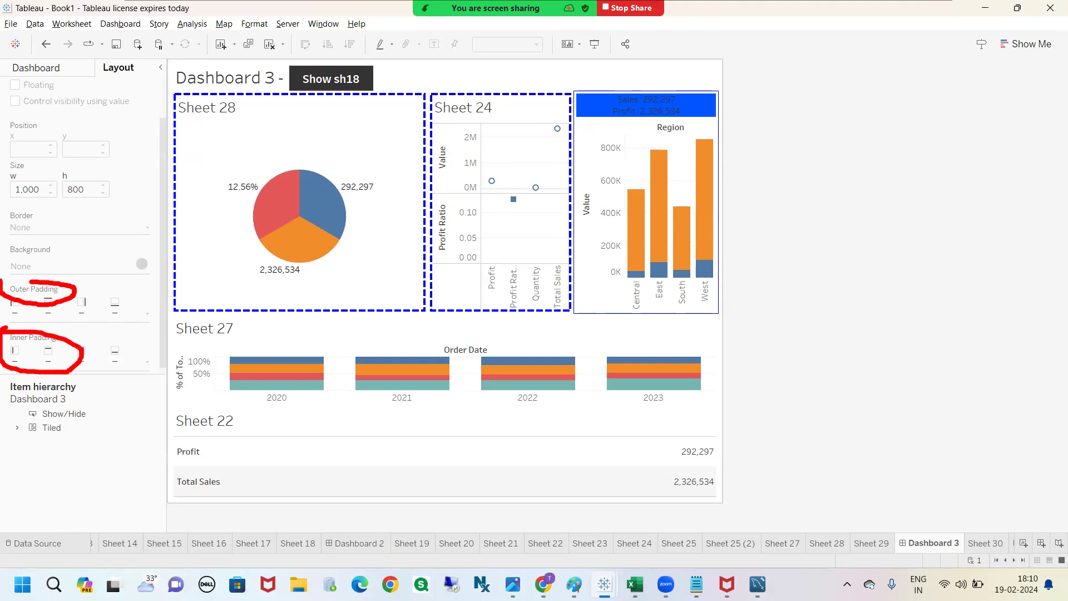
key(Escape)
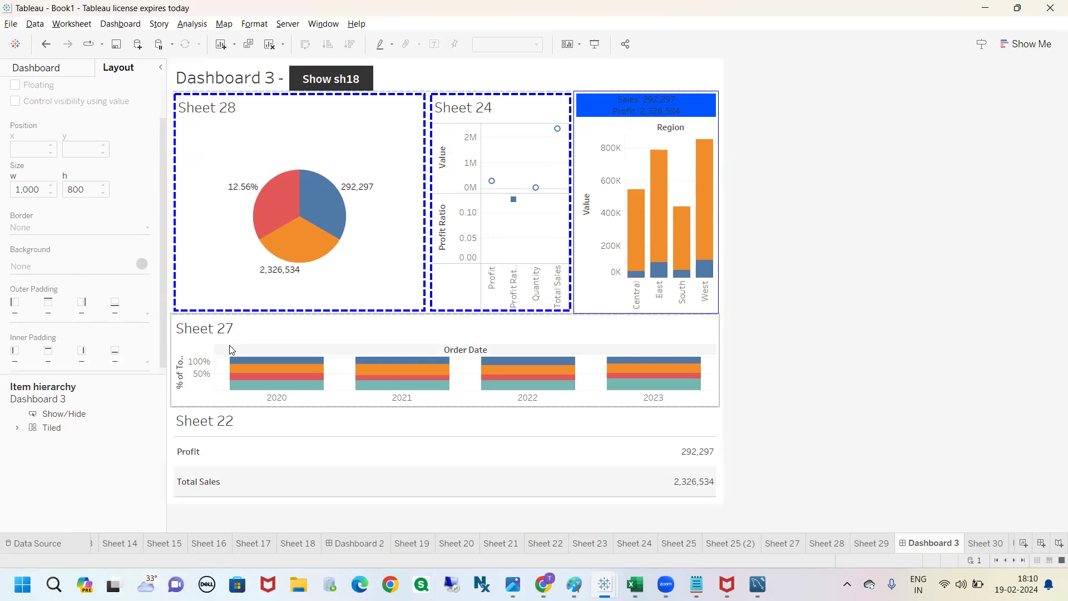
Step: Set the outer padding of the Sheet 28 pie chart to 30 on all sides
click(259, 110)
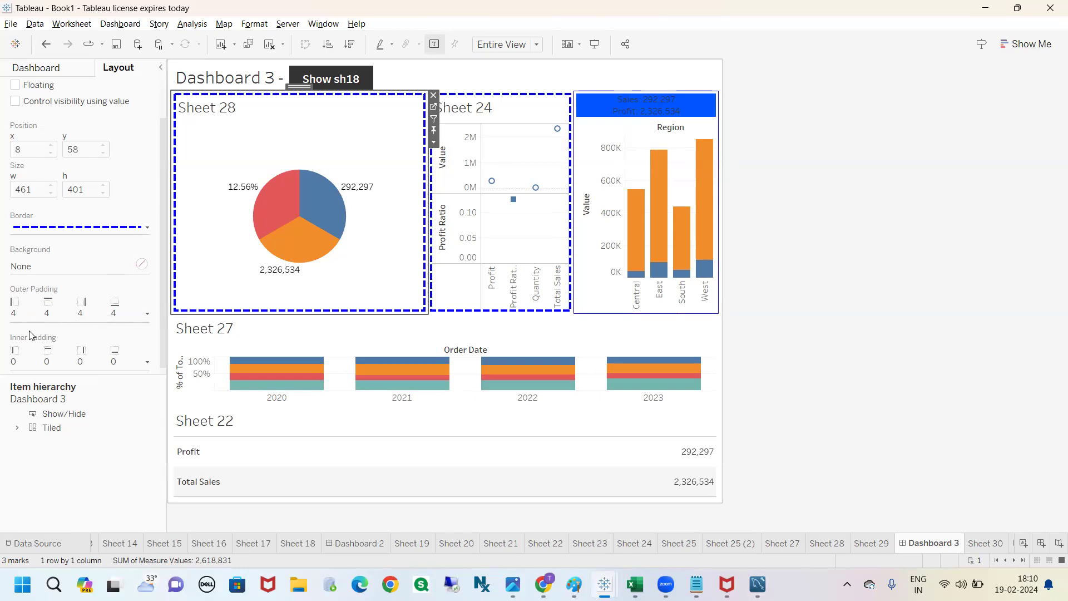
click(147, 315)
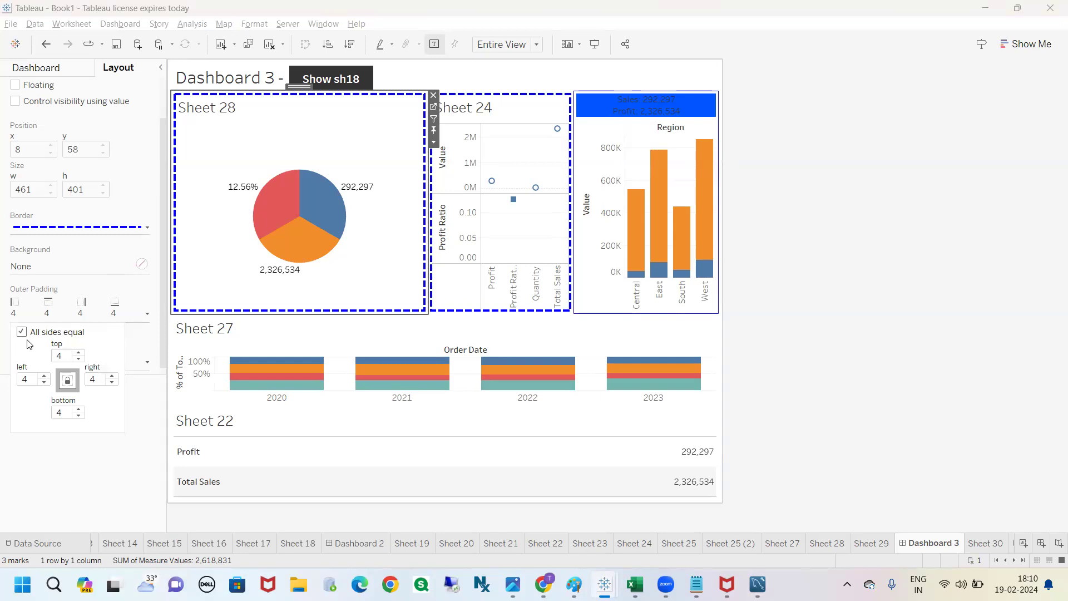
double_click(64, 357)
text(30)
key(Return)
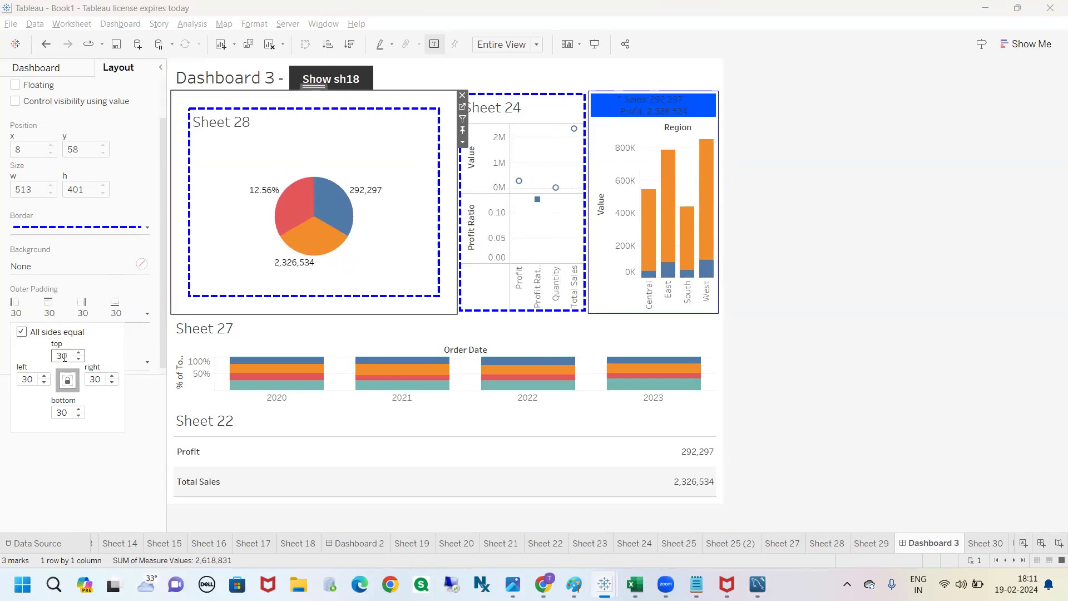
mouse_move(47, 343)
mouse_down()
mouse_move(83, 351)
mouse_move(62, 345)
mouse_up()
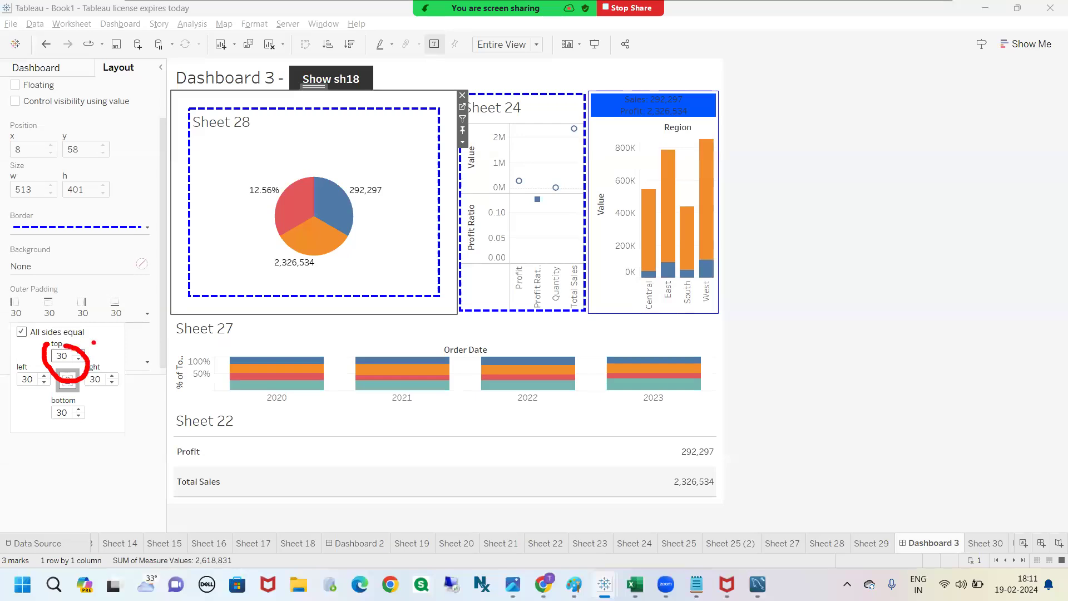
mouse_move(297, 113)
mouse_down()
mouse_move(323, 110)
mouse_move(287, 115)
mouse_move(277, 95)
mouse_move(288, 109)
mouse_up()
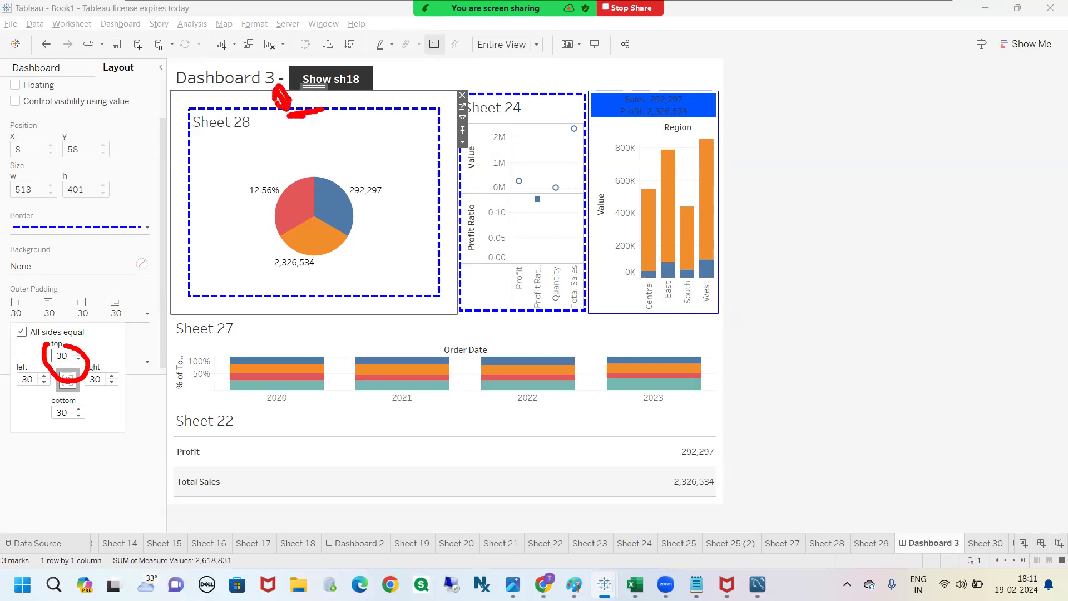
drag(193, 203, 175, 206)
drag(309, 295, 326, 315)
key(Escape)
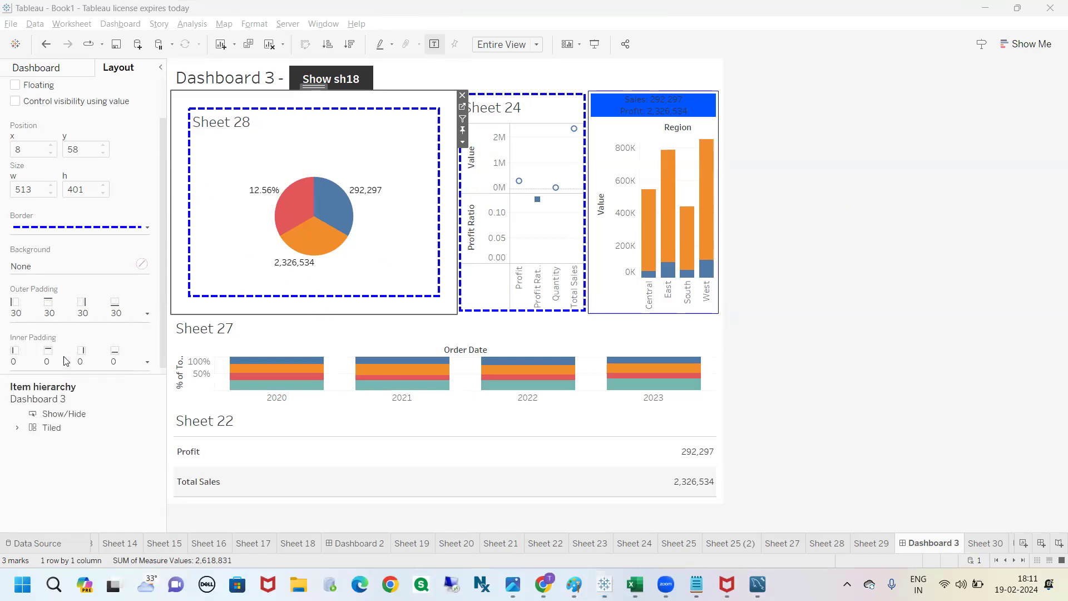
Step: Increase the outer padding of Sheet 28 to 100 on all sides
click(143, 316)
drag(68, 355, 54, 354)
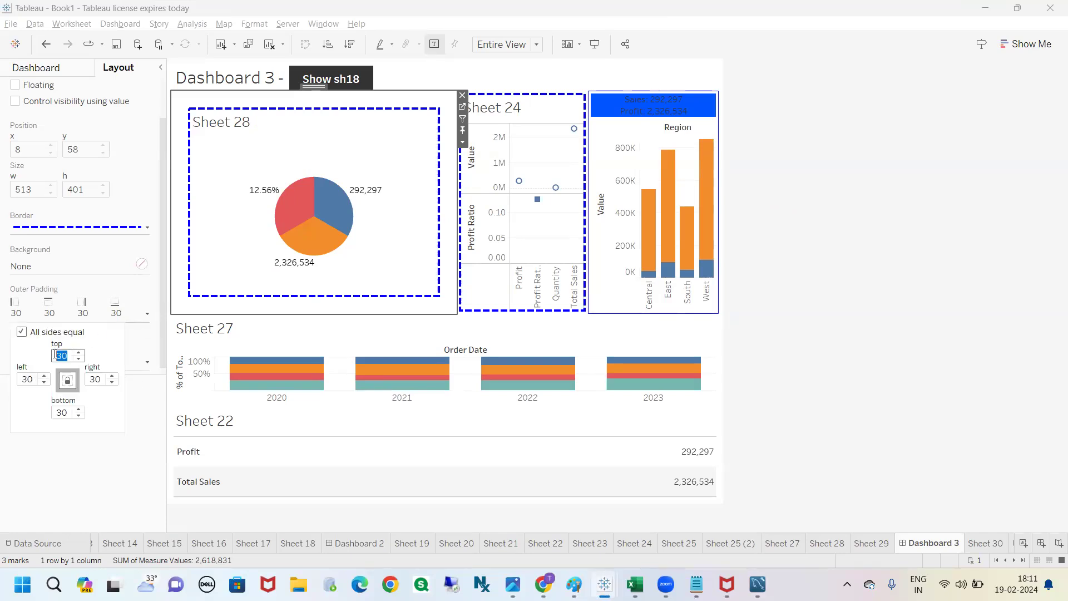
text(100)
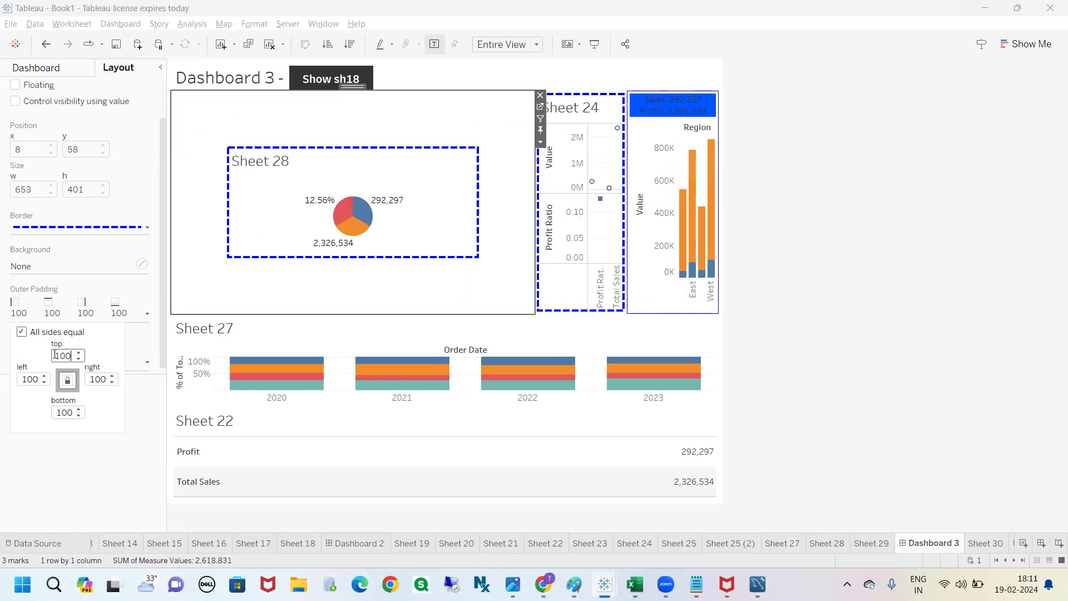
drag(278, 152, 311, 152)
mouse_move(327, 104)
mouse_down()
mouse_move(308, 137)
mouse_move(343, 123)
mouse_move(329, 91)
mouse_move(346, 109)
mouse_up()
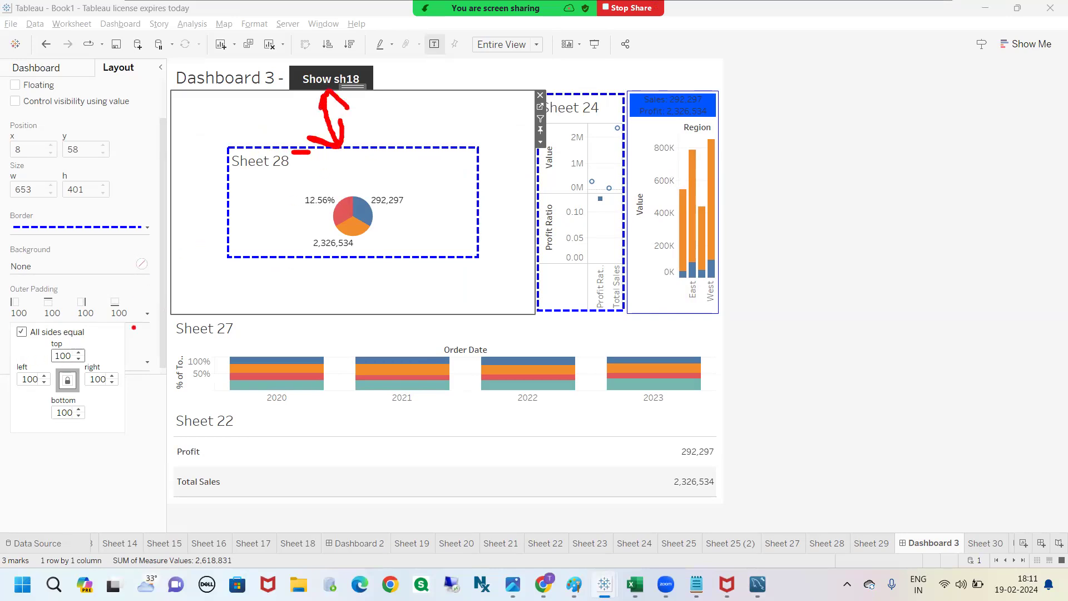
mouse_move(332, 325)
mouse_down()
mouse_move(310, 262)
mouse_move(324, 287)
mouse_up()
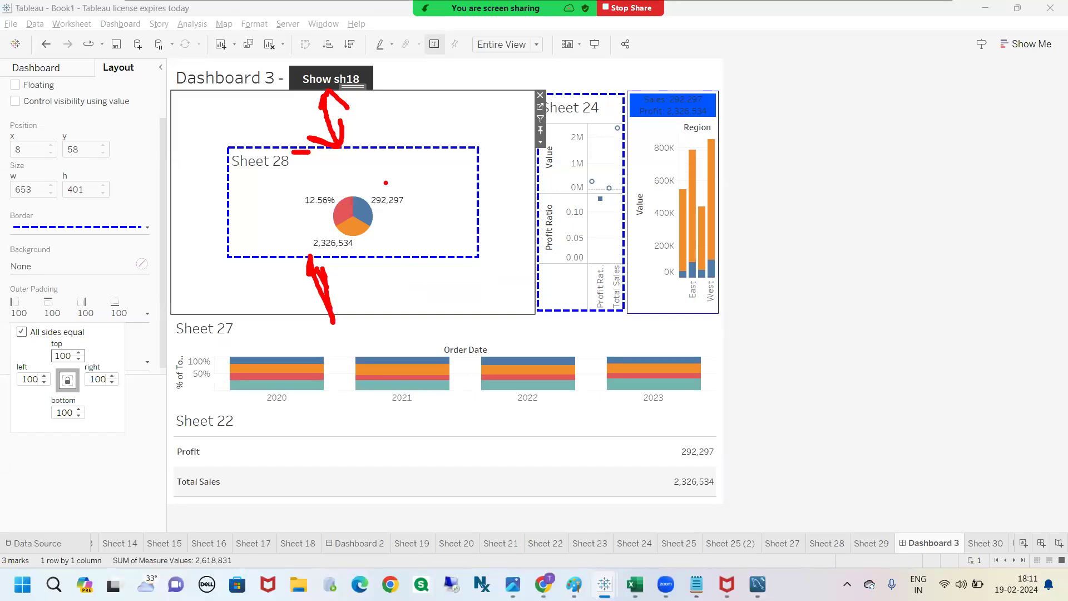
drag(400, 159, 427, 161)
drag(419, 157, 448, 157)
mouse_move(427, 90)
mouse_down()
mouse_move(435, 144)
mouse_move(452, 116)
mouse_move(443, 122)
mouse_up()
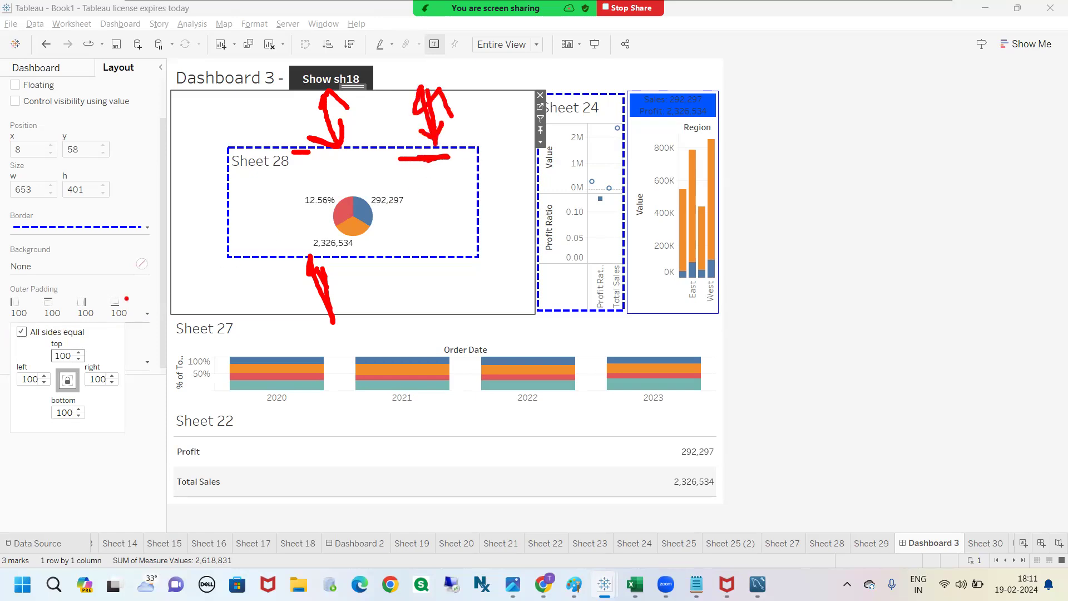
mouse_move(46, 336)
mouse_down()
mouse_move(111, 356)
mouse_move(39, 344)
mouse_up()
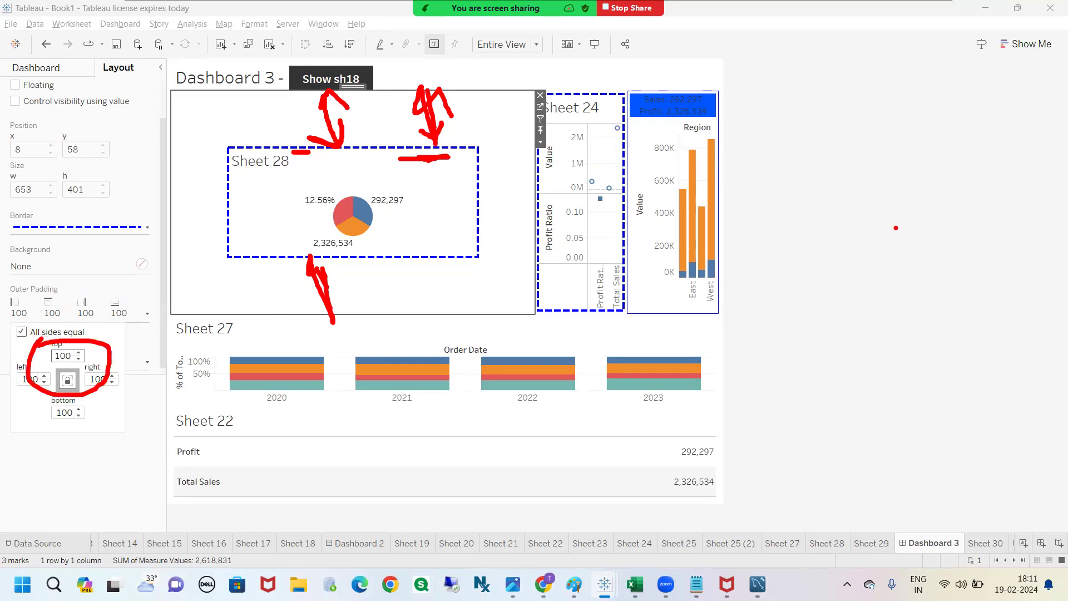
key(Escape)
Step: Remove the outer padding around Sheet 28 by setting all sides to 0
click(147, 315)
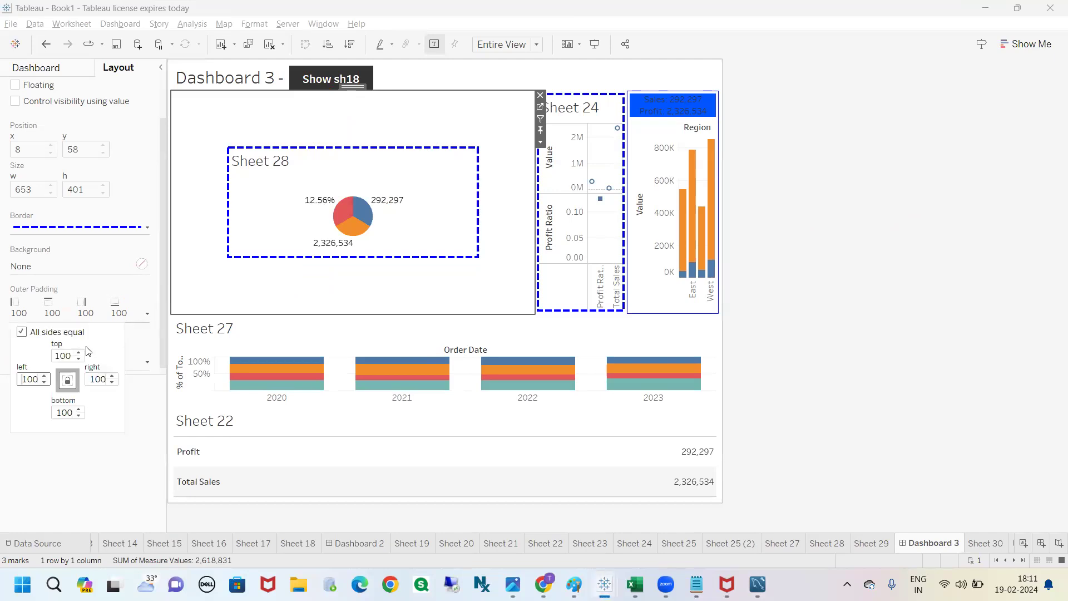
click(78, 354)
click(77, 354)
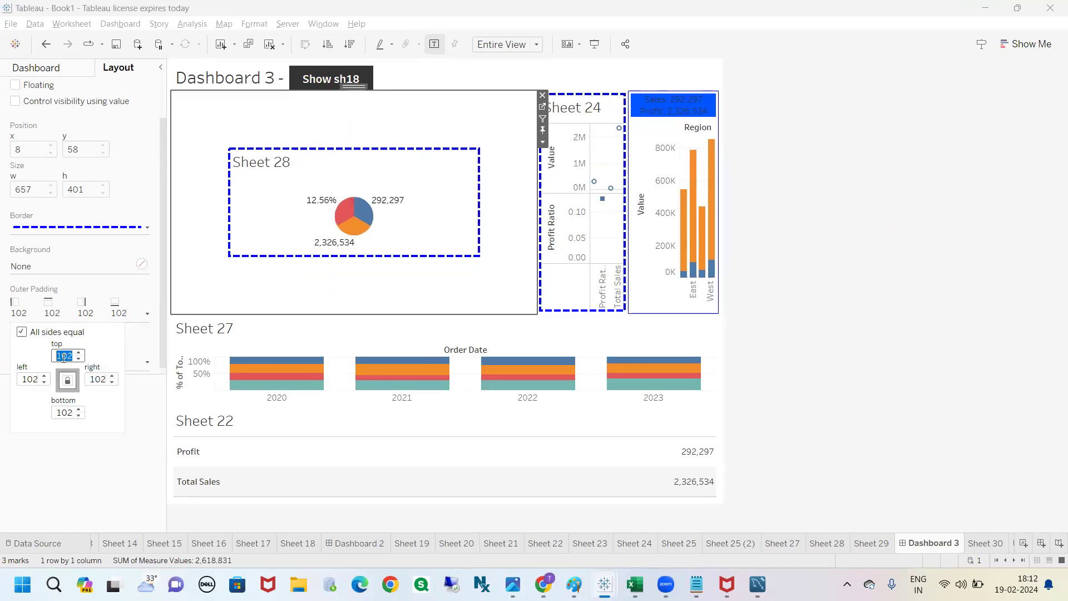
text(0)
key(Return)
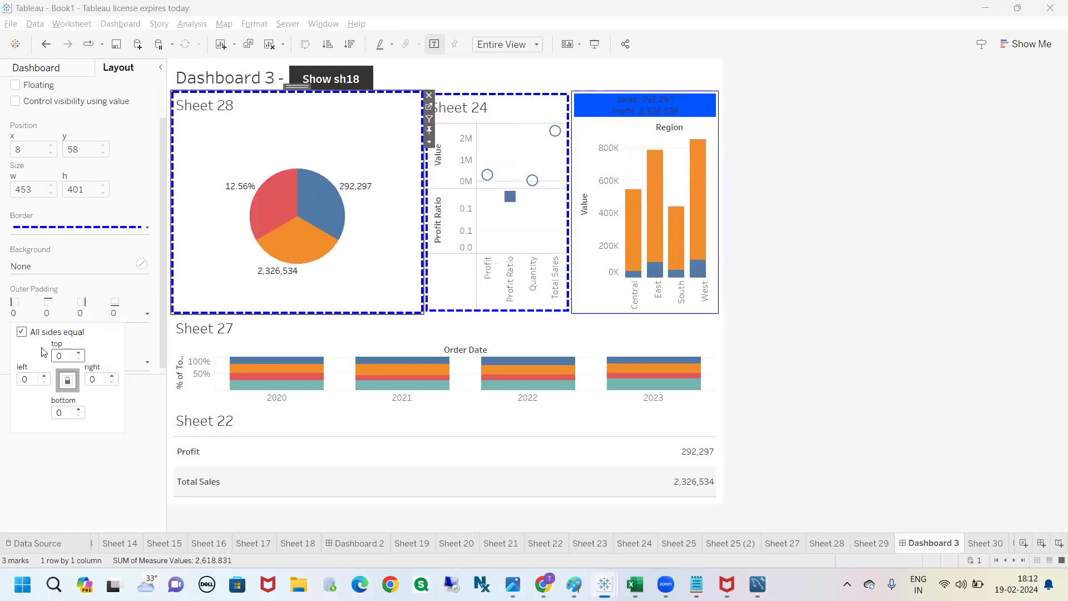
Step: Compare the outer padding settings of Sheet 28 and Sheet 24
click(772, 266)
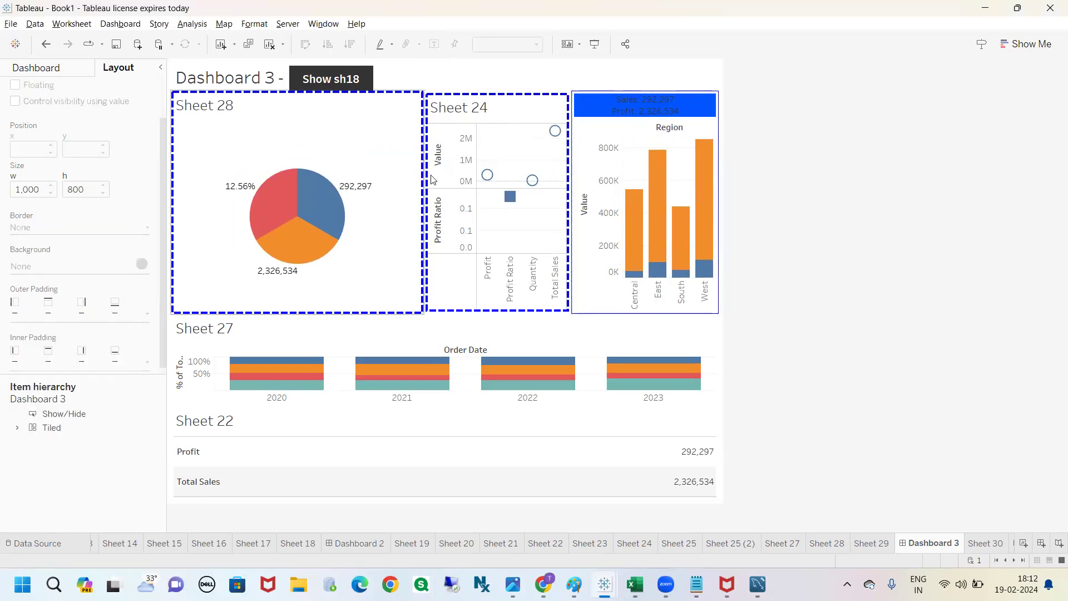
click(364, 123)
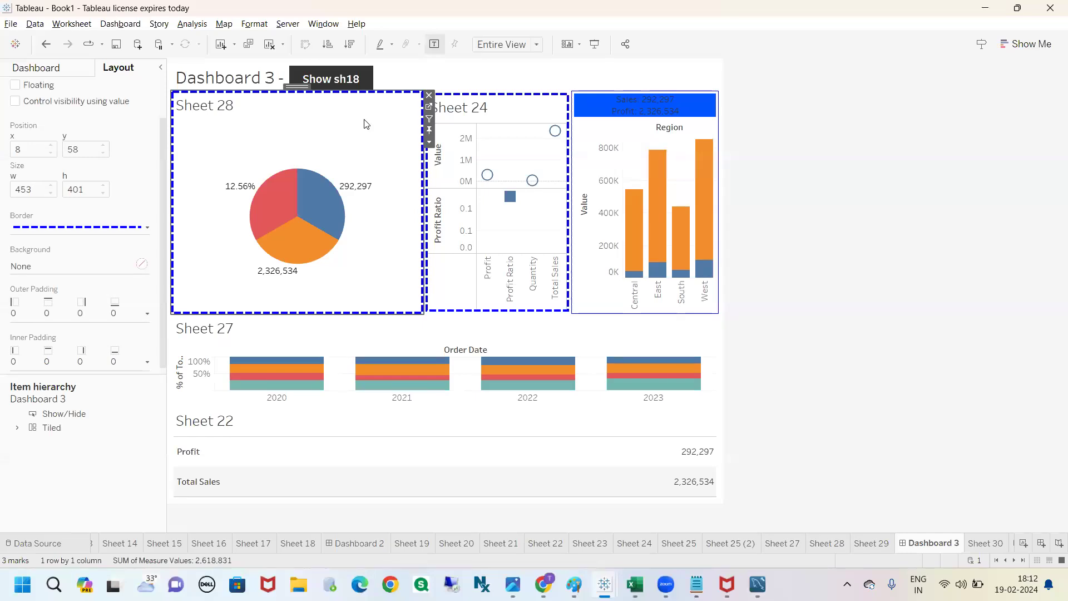
click(499, 115)
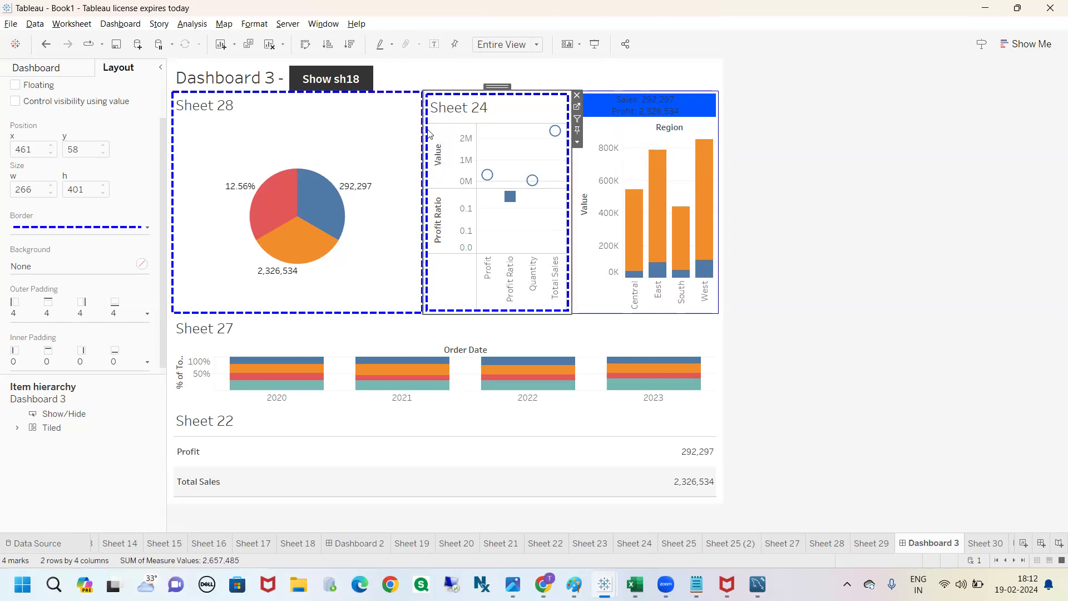
Step: Turn off equal outer padding for Sheet 28 and set only its right side to 20
click(259, 114)
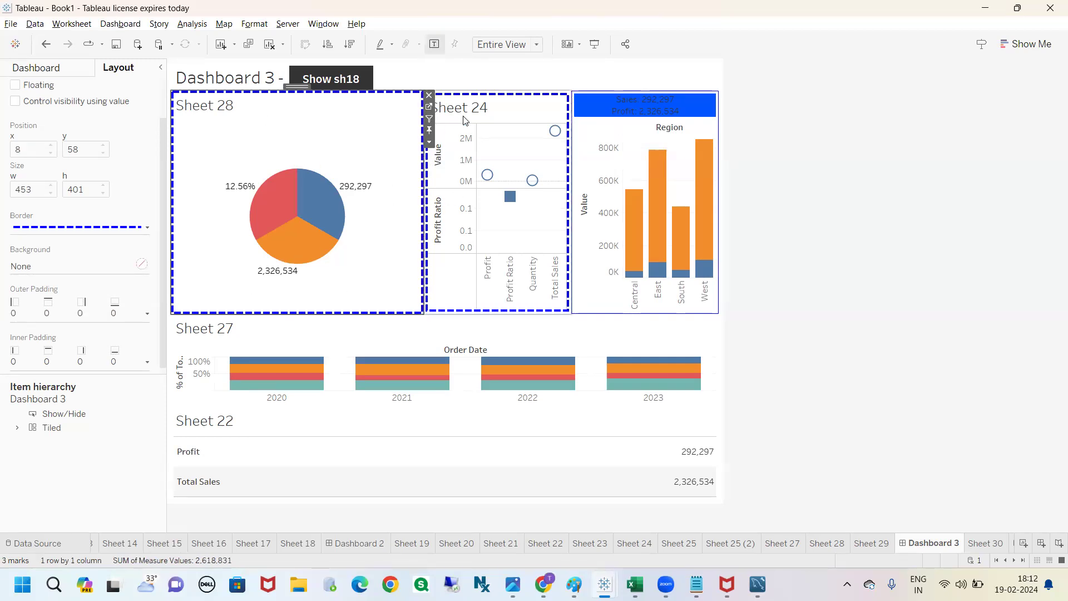
click(147, 313)
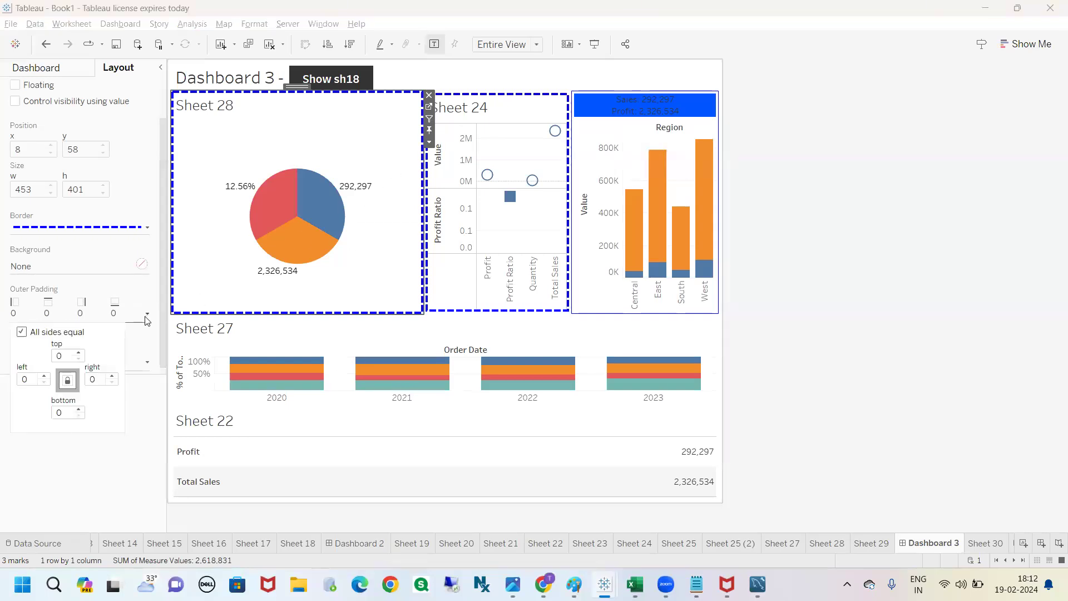
click(22, 333)
click(90, 379)
text(20)
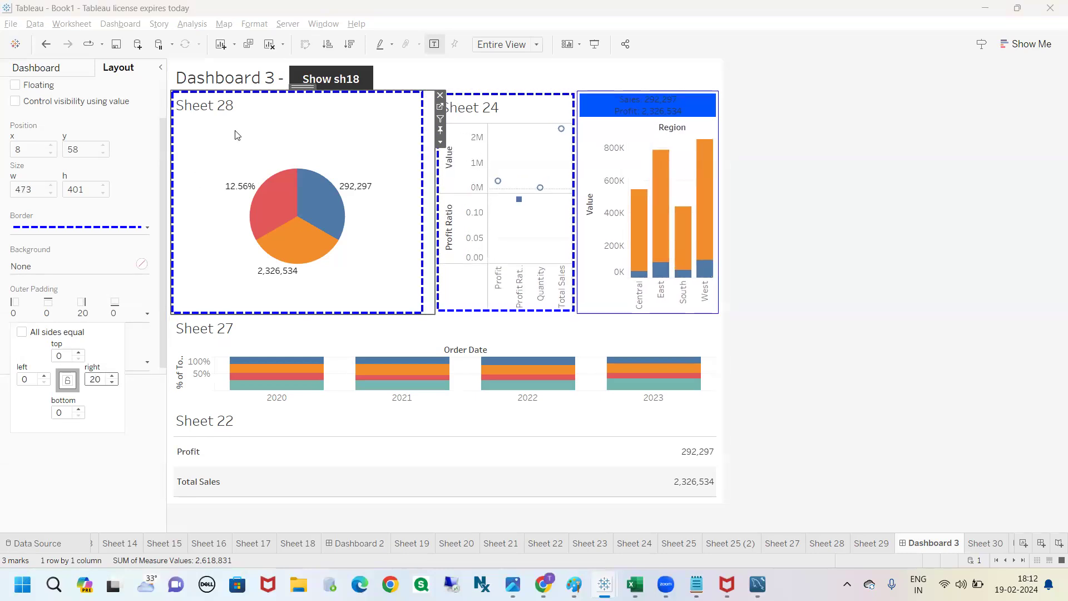
Step: Increase only the right outer padding of Sheet 28 to 60
mouse_move(424, 204)
mouse_down()
mouse_move(439, 205)
mouse_move(438, 217)
mouse_up()
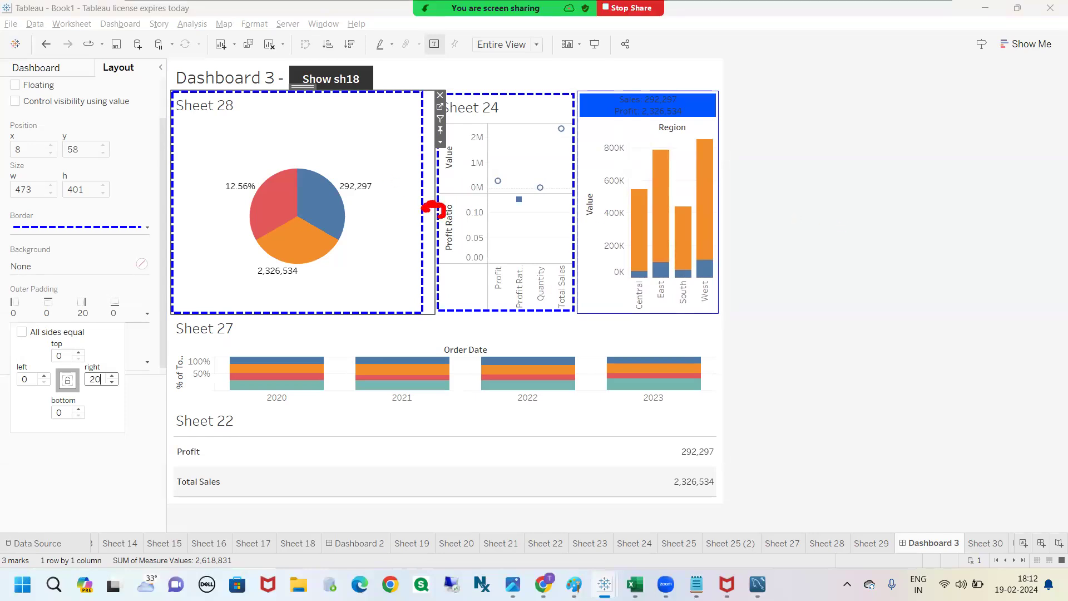
key(Escape)
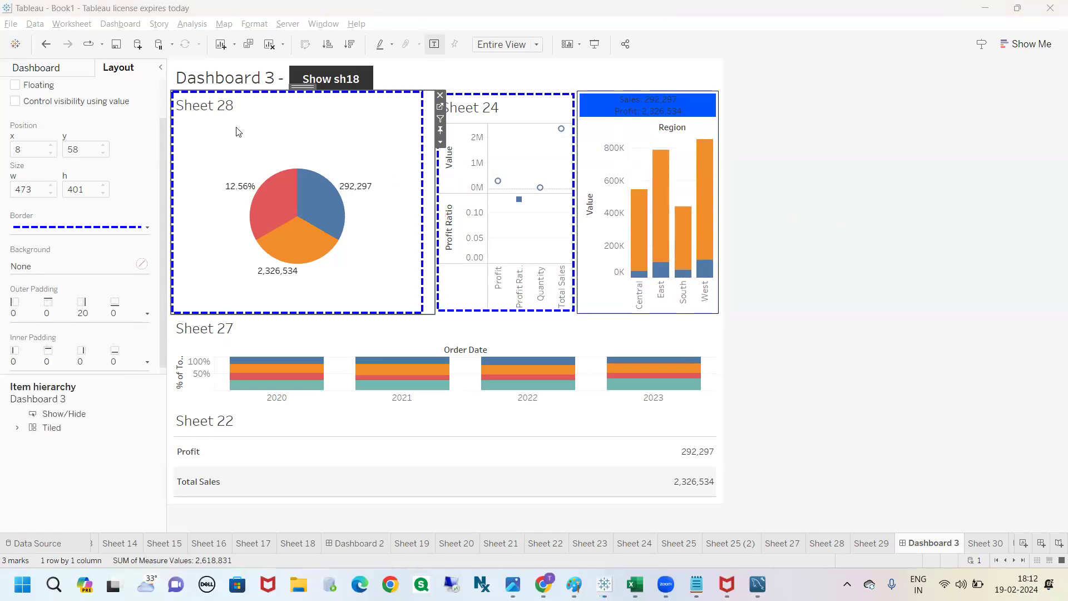
click(146, 314)
click(92, 378)
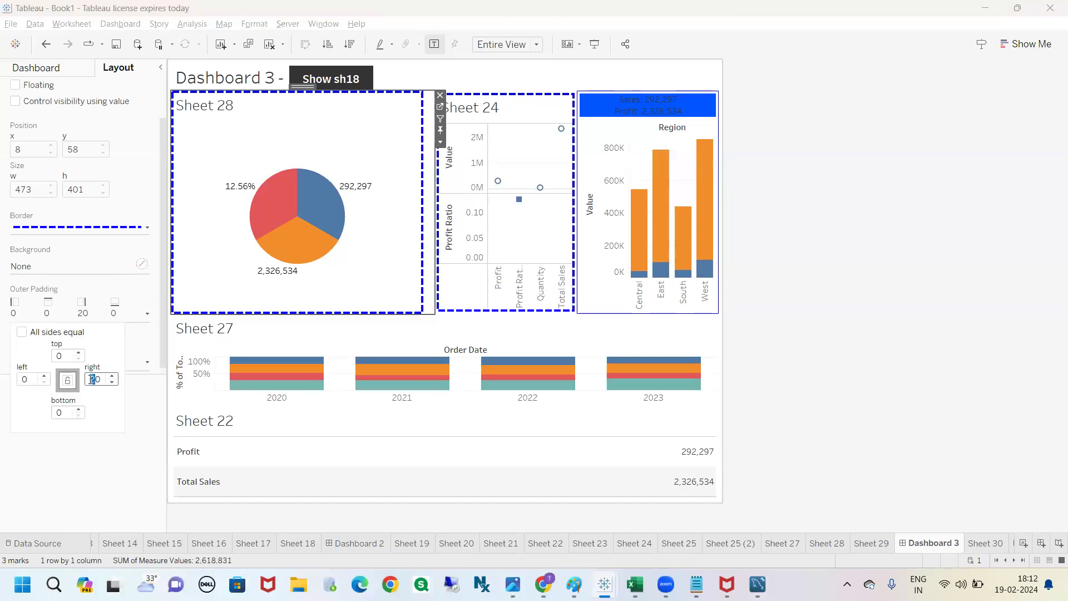
text(6)
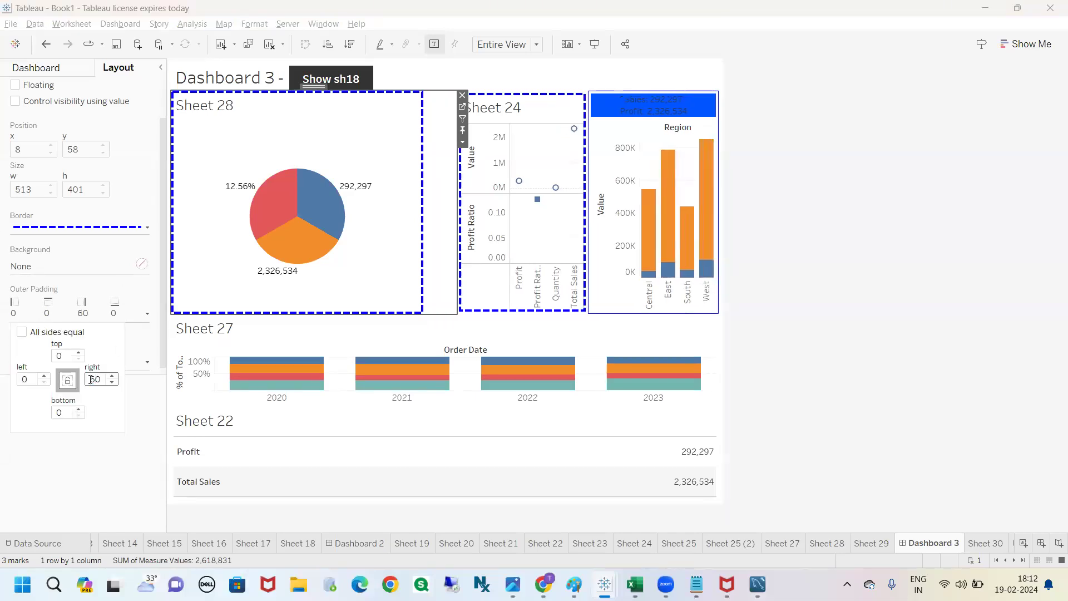
Step: Undo the recent right padding changes on Sheet 28, then make all sides equal with an outer padding of 4
click(910, 285)
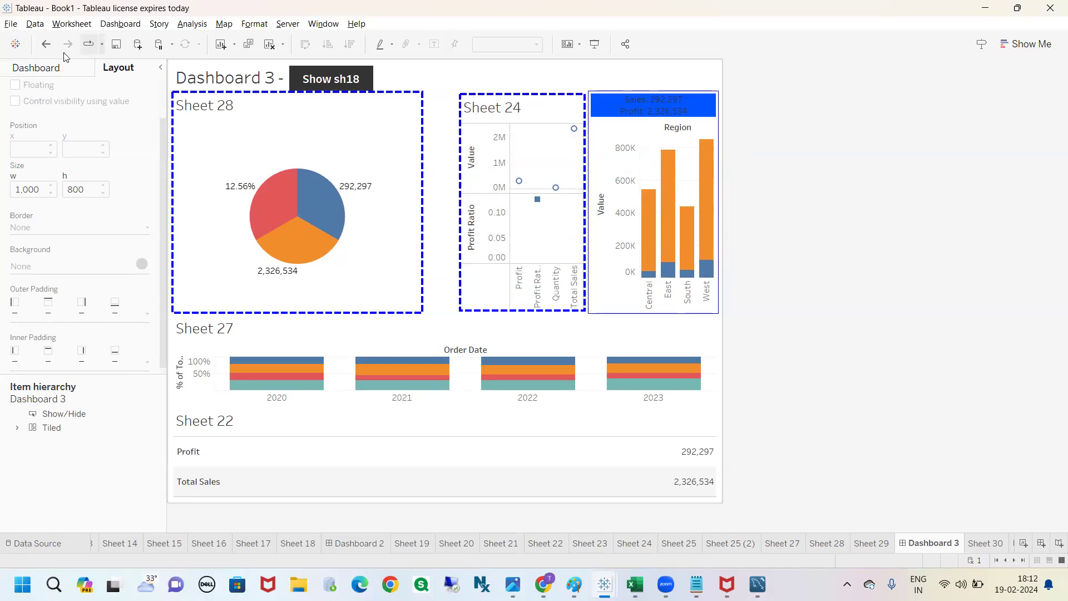
click(47, 46)
click(48, 48)
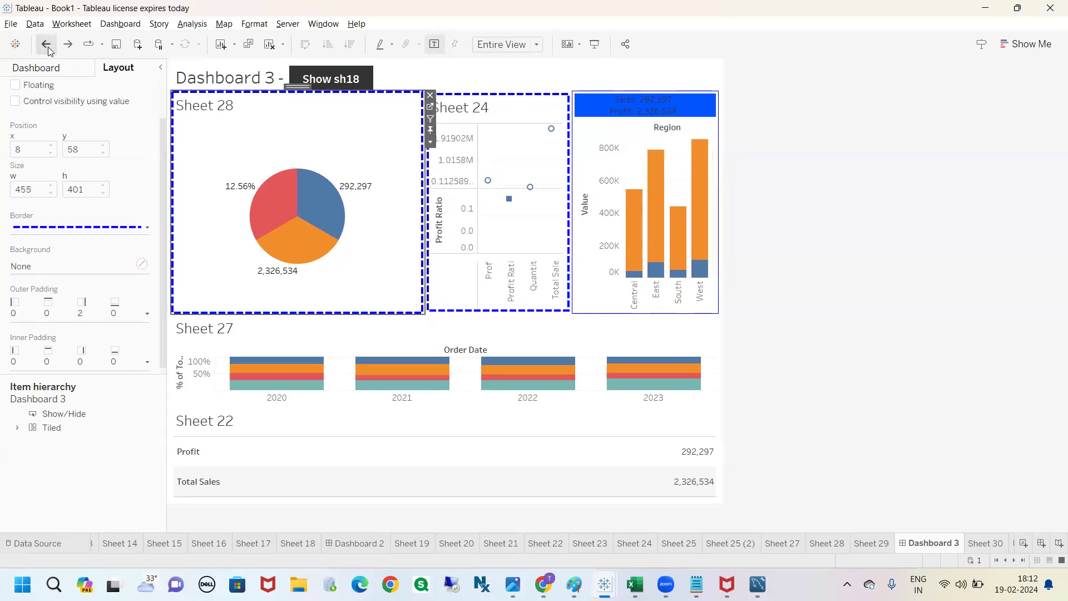
click(139, 316)
click(22, 332)
click(59, 356)
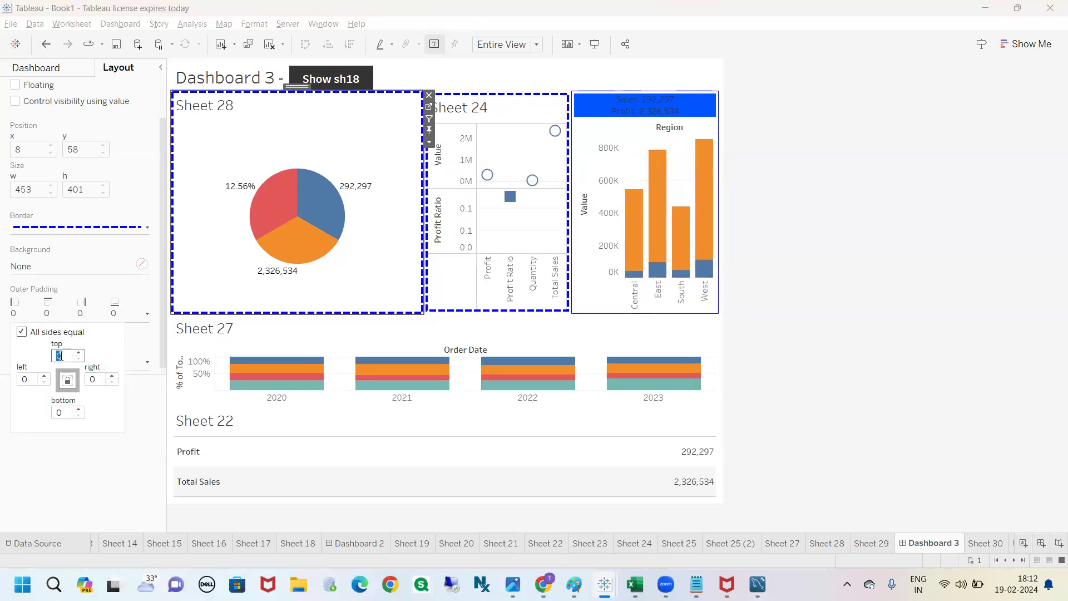
text(4)
key(Return)
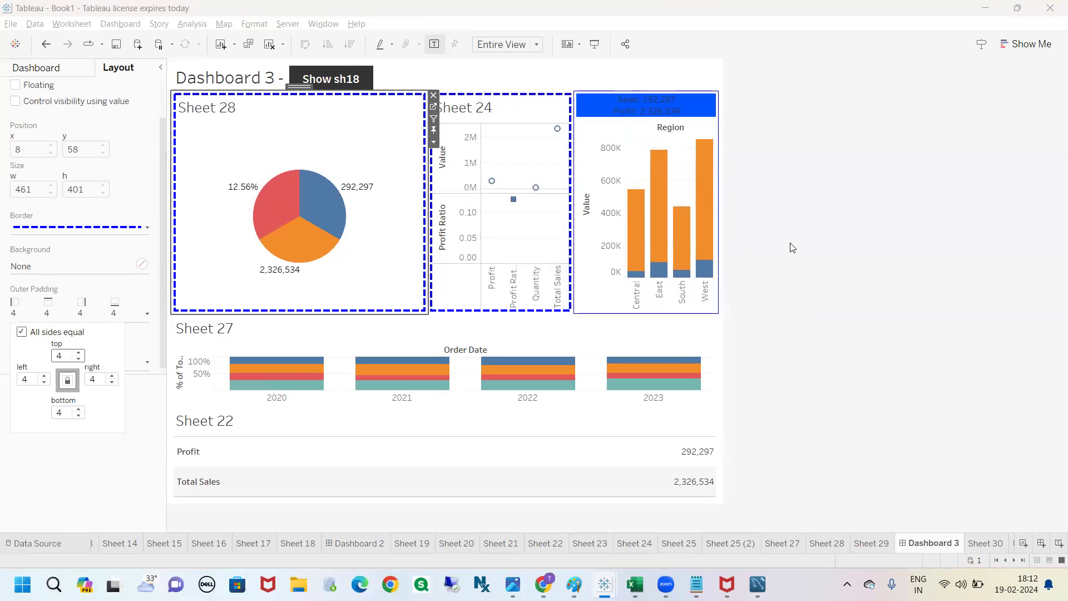
Step: Show the dashboard's available sheets and objects in place of the layout settings
click(817, 248)
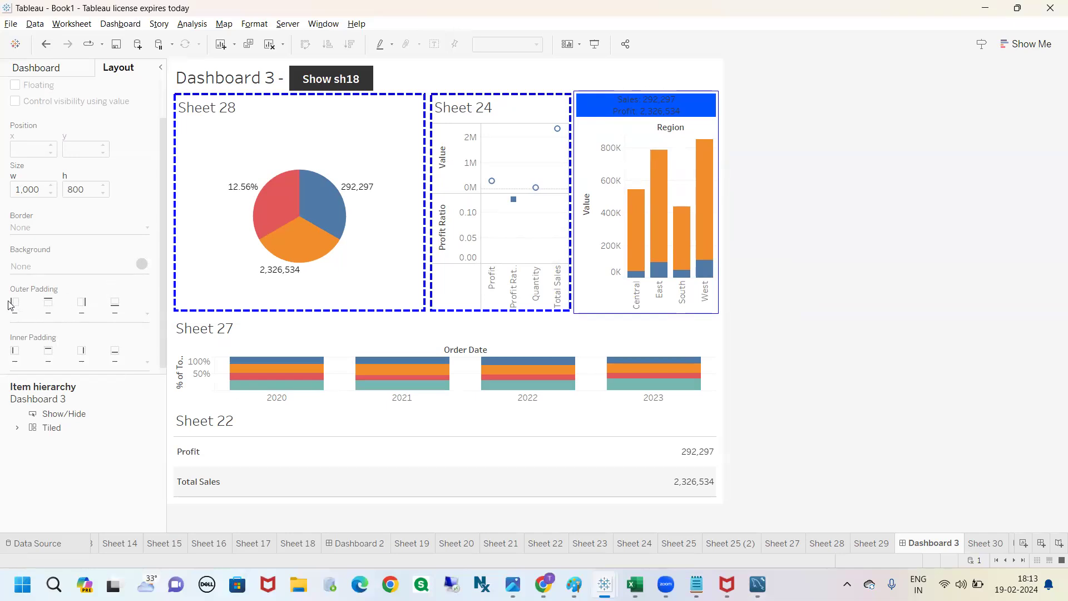
click(55, 74)
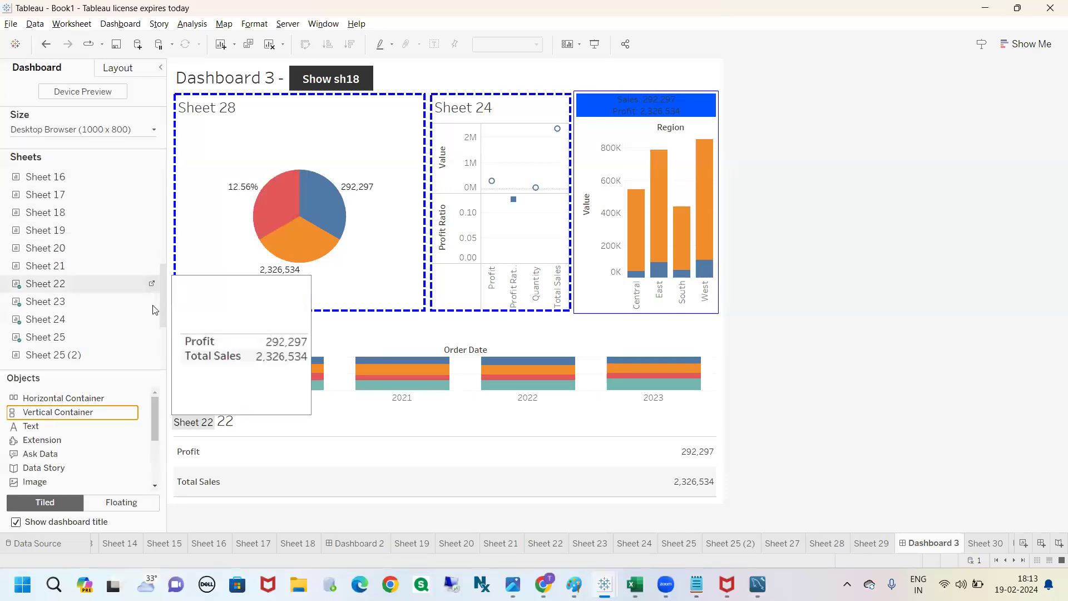
mouse_move(3, 366)
mouse_down()
mouse_move(2, 384)
mouse_move(14, 357)
mouse_up()
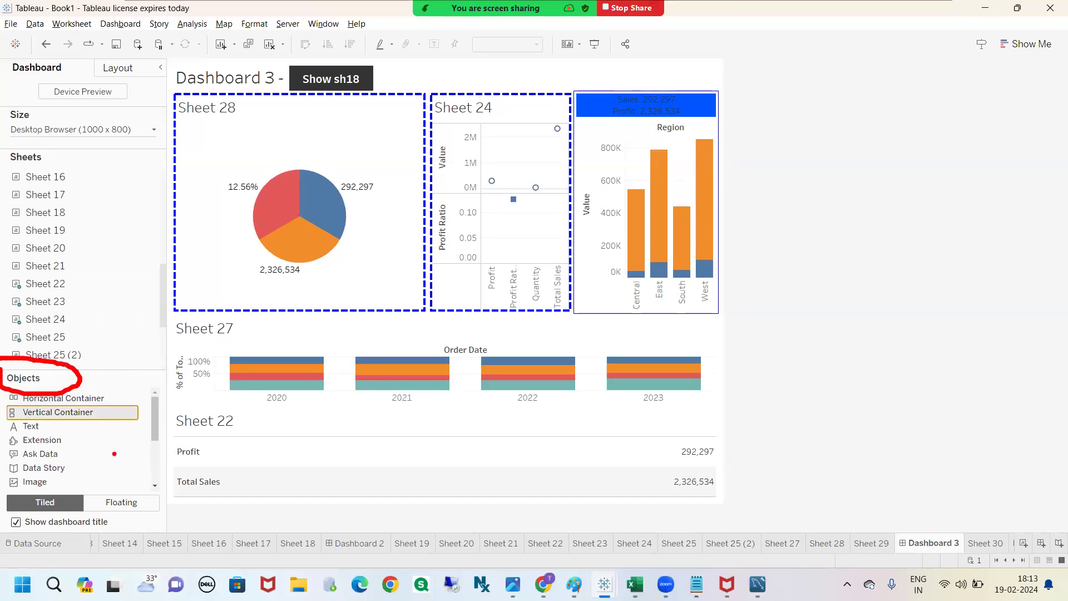
Step: Add a Blank object between Sheet 28 and Sheet 24 on the dashboard
drag(154, 415, 154, 436)
click(67, 447)
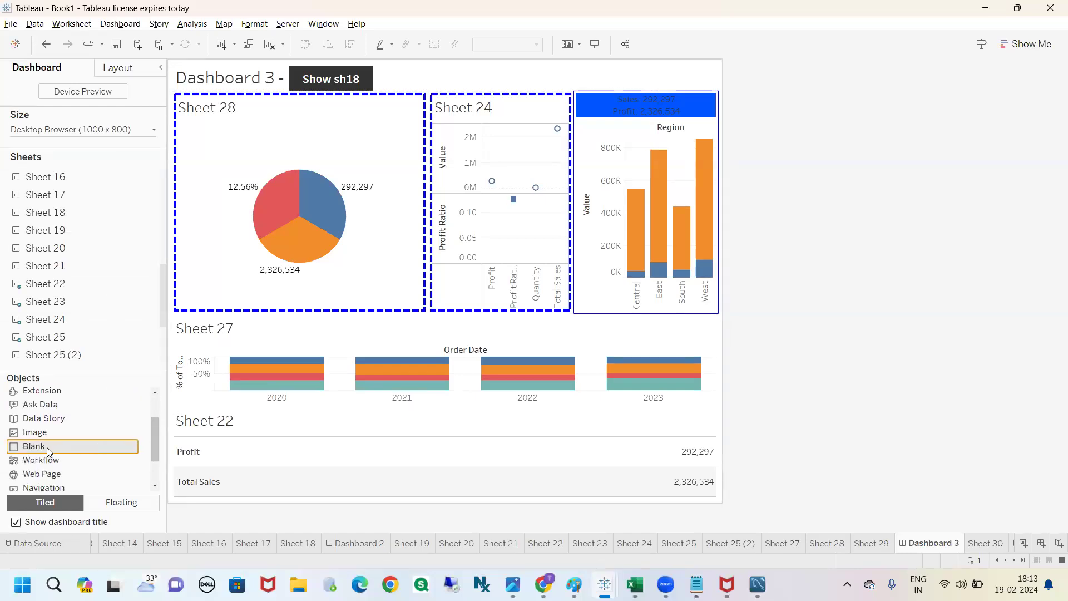
drag(48, 450, 391, 265)
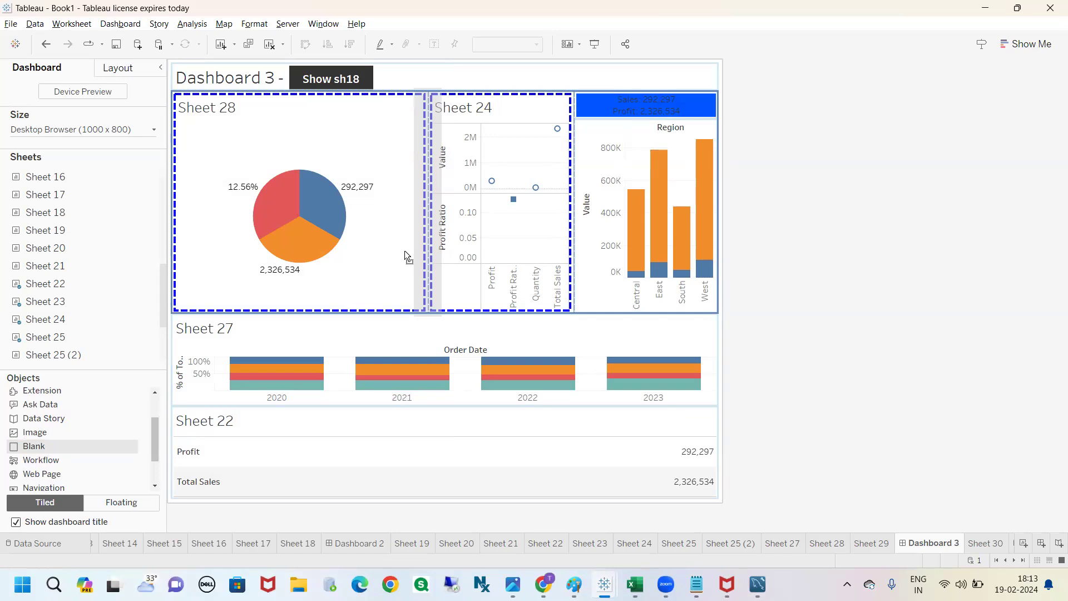
drag(405, 251, 405, 252)
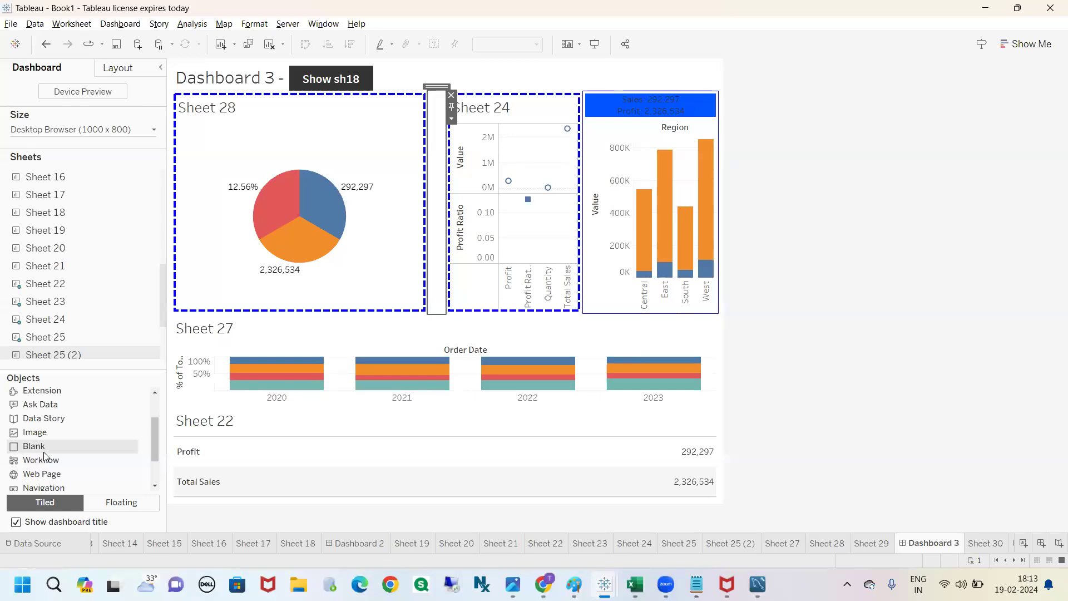
Step: Set the width of the blank object between Sheet 28 and Sheet 24 to 100 pixels
click(451, 119)
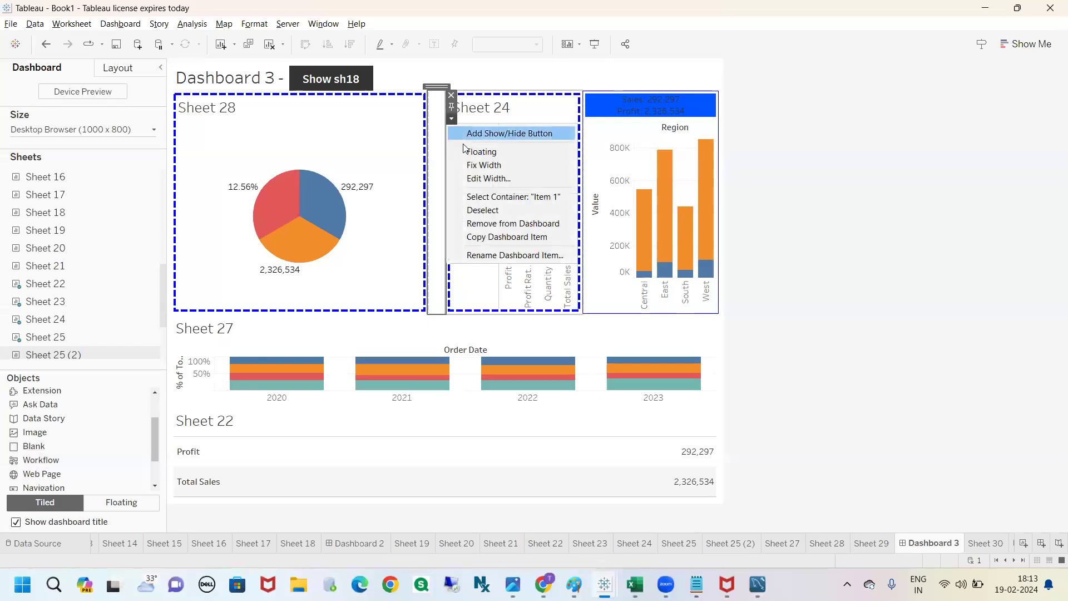
click(485, 179)
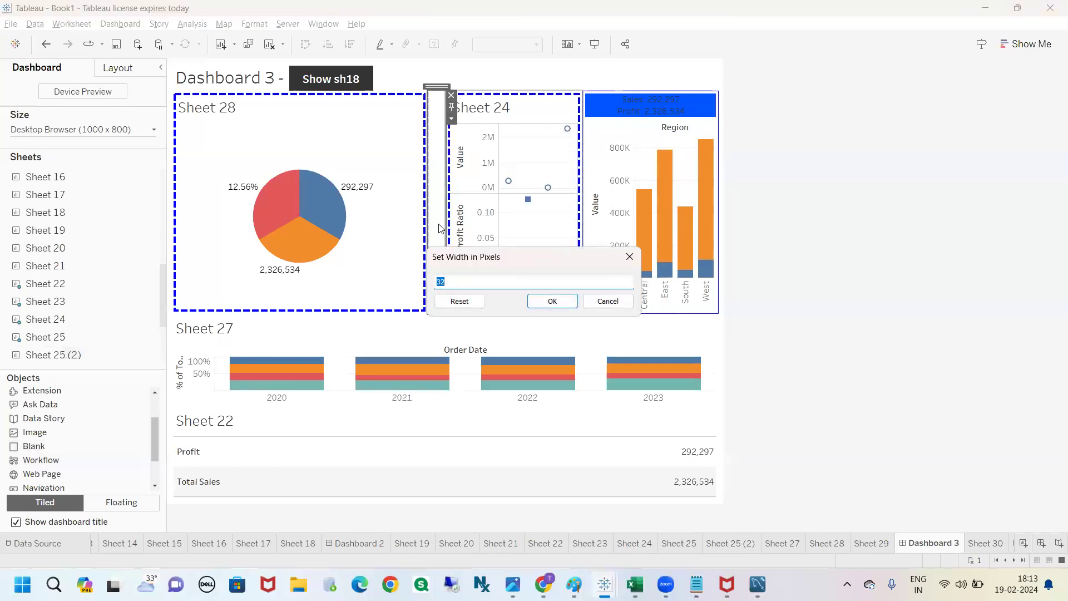
text(100)
key(Return)
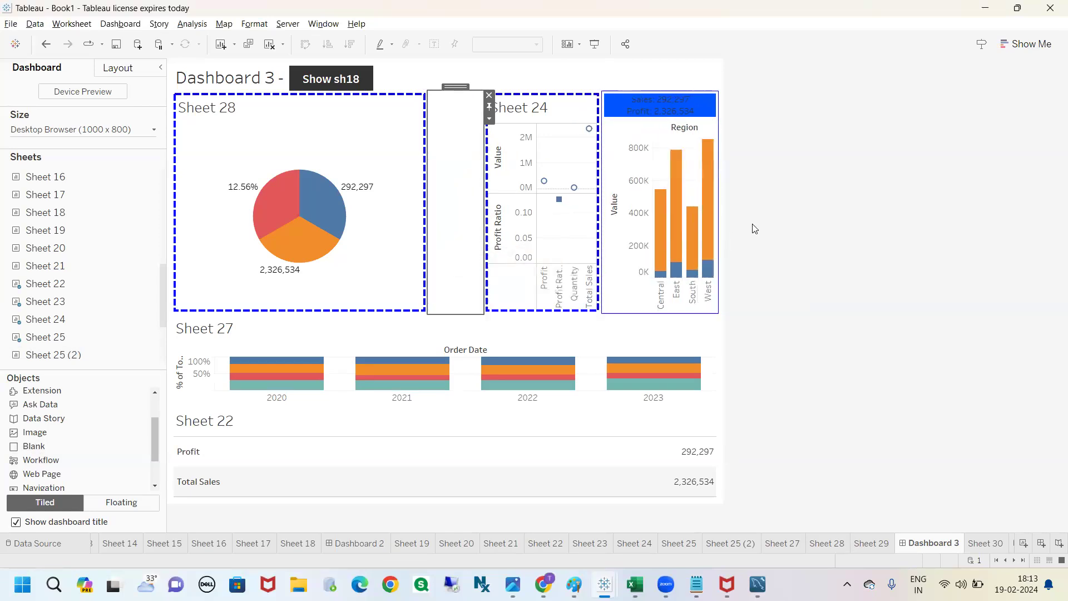
click(796, 216)
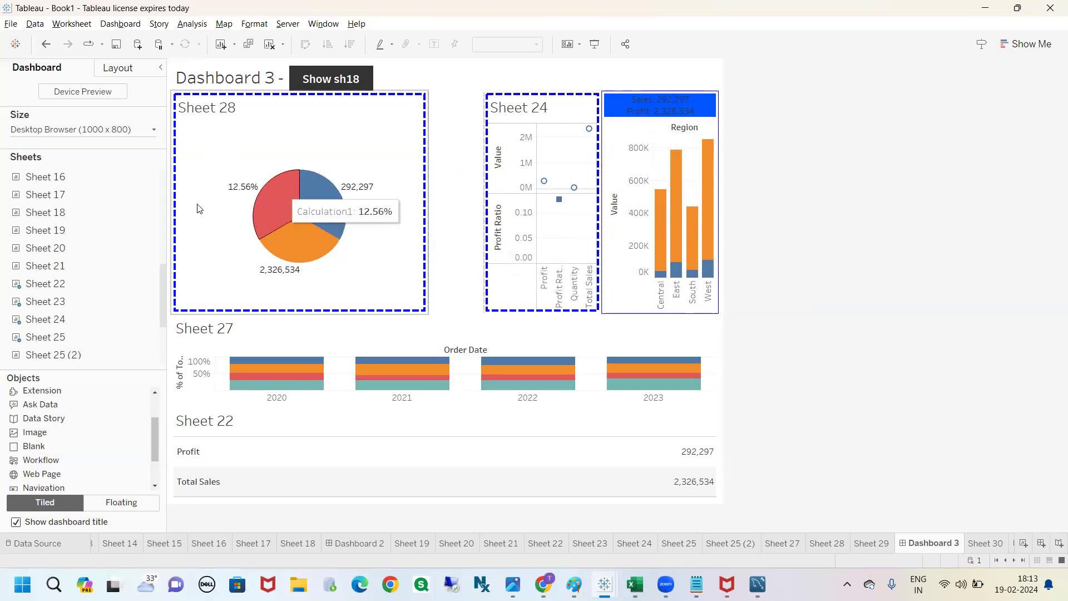
Step: Give the blank object between Sheet 28 and Sheet 24 a solid black background
drag(19, 448, 473, 162)
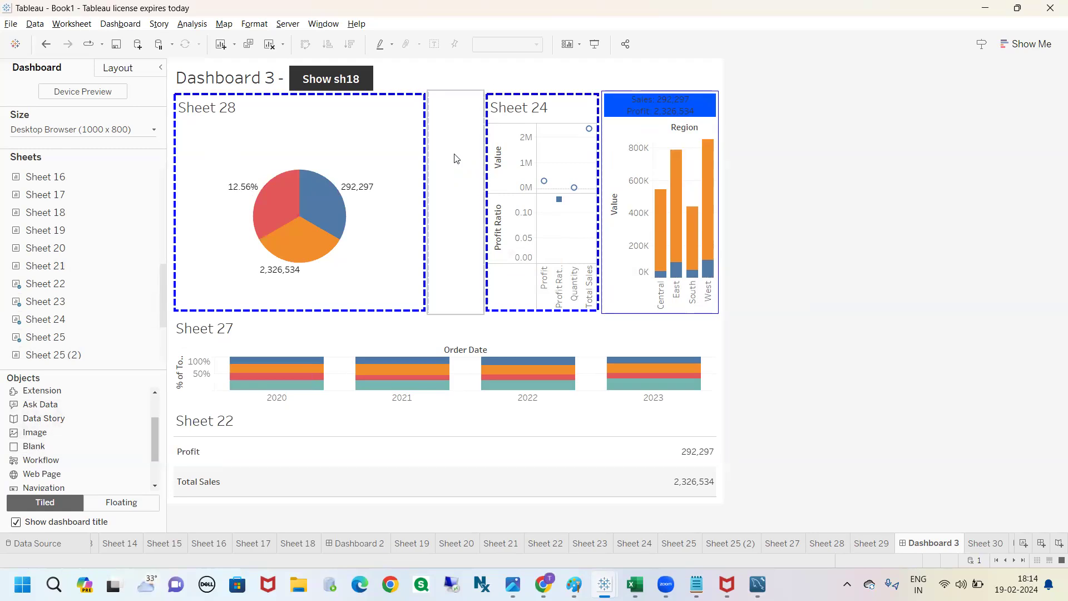
drag(31, 448, 462, 200)
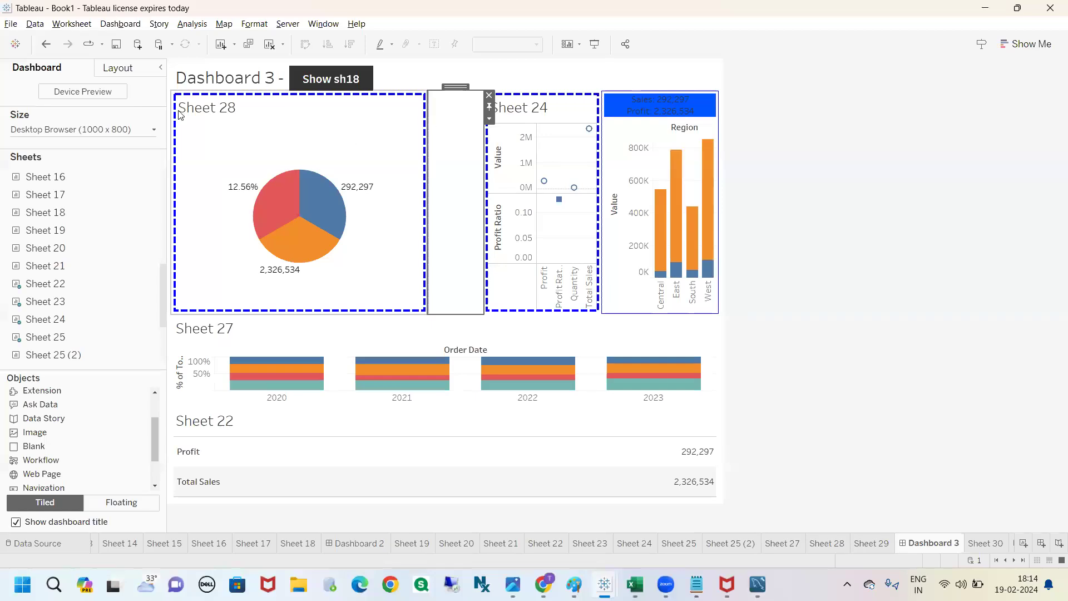
click(133, 69)
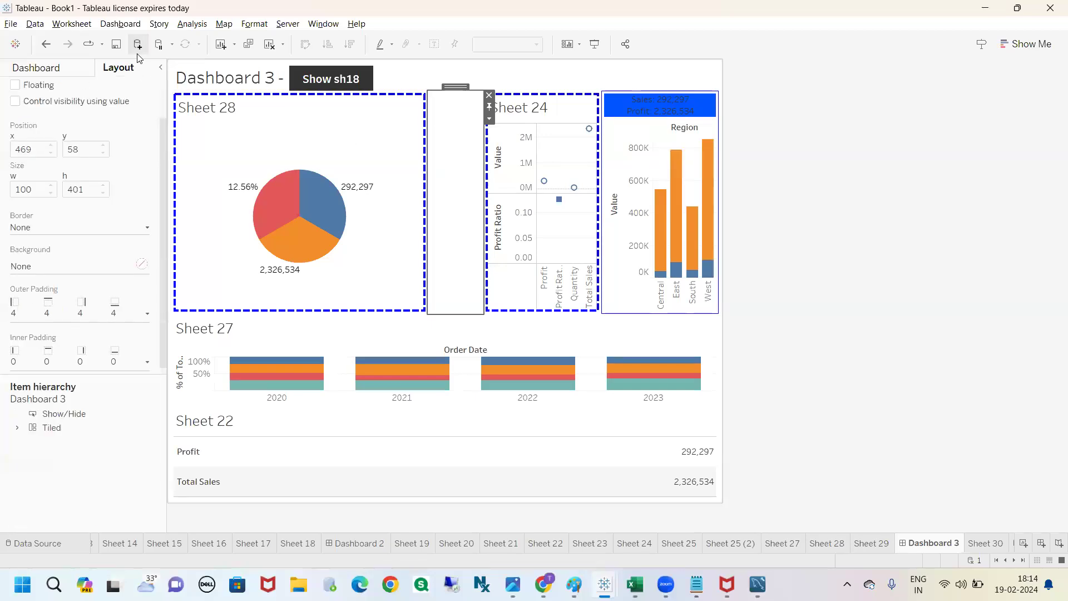
click(140, 264)
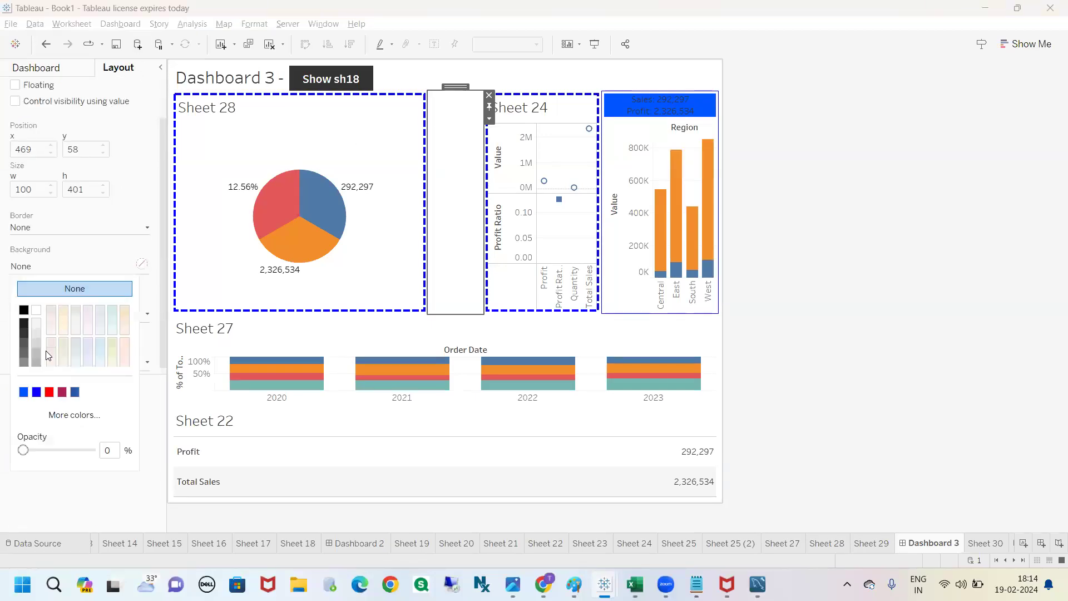
click(24, 310)
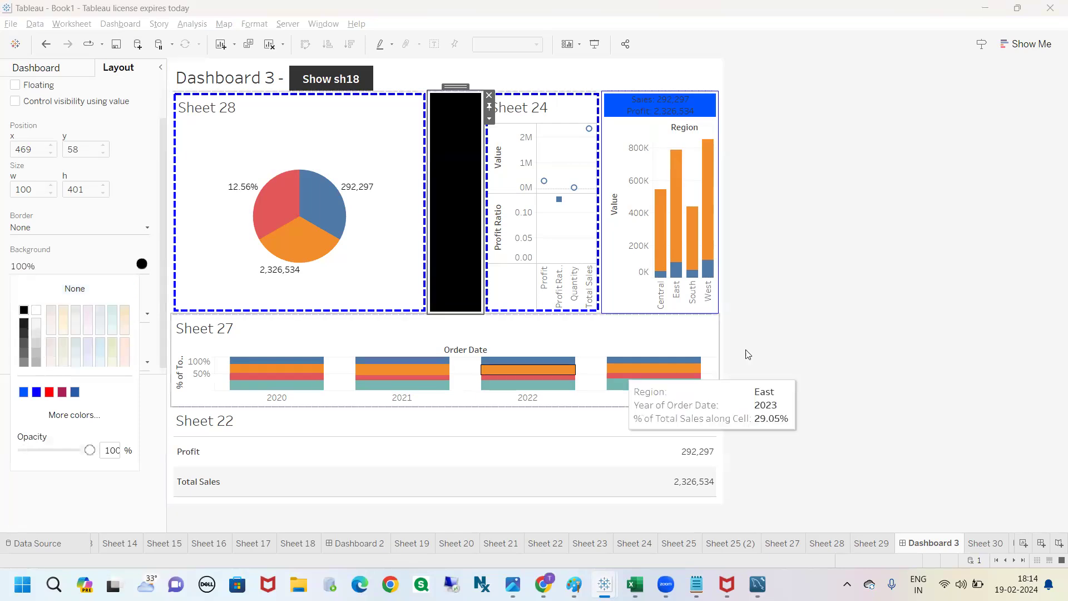
click(813, 312)
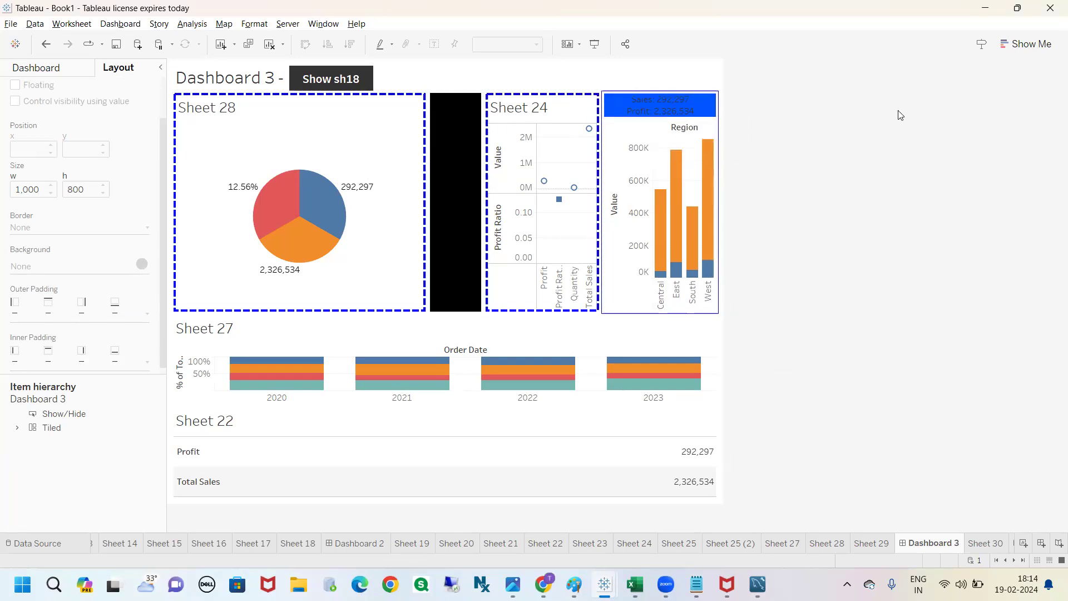
click(462, 131)
click(804, 161)
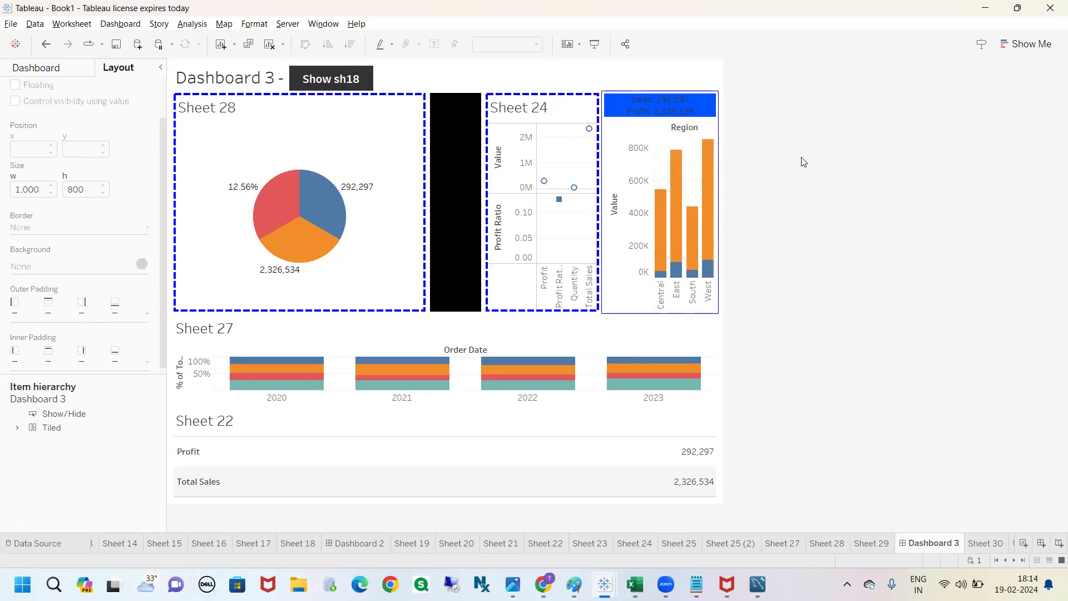
click(76, 72)
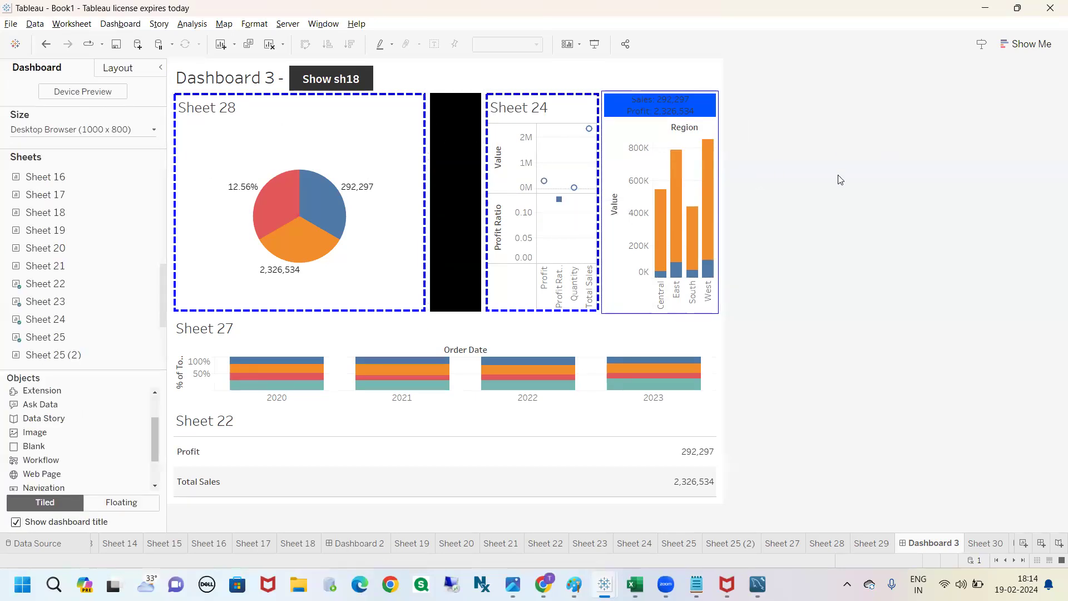
click(129, 69)
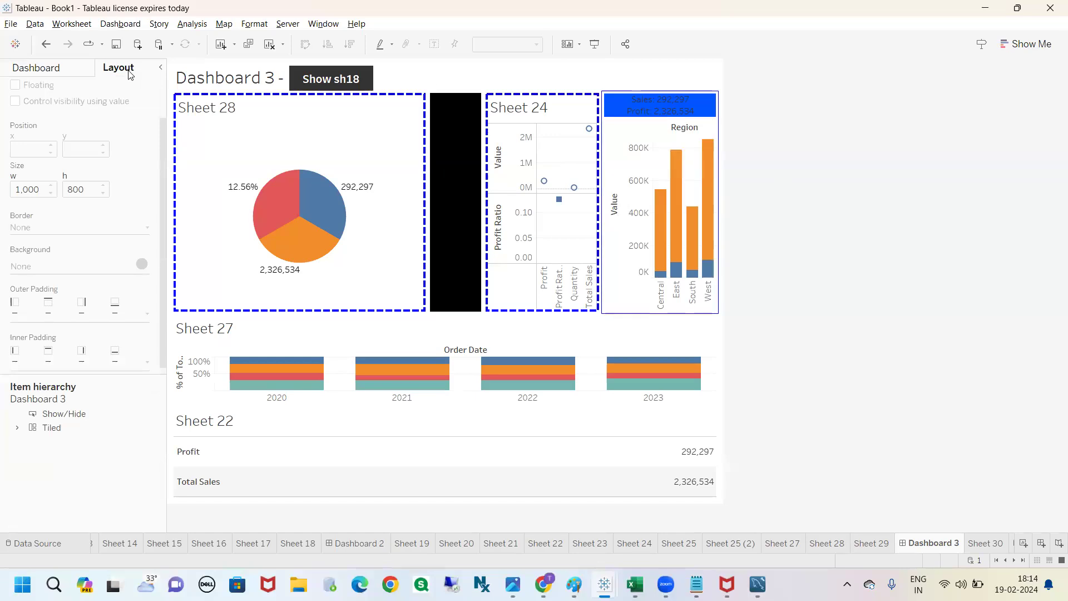
scroll(101, 269, down, 1)
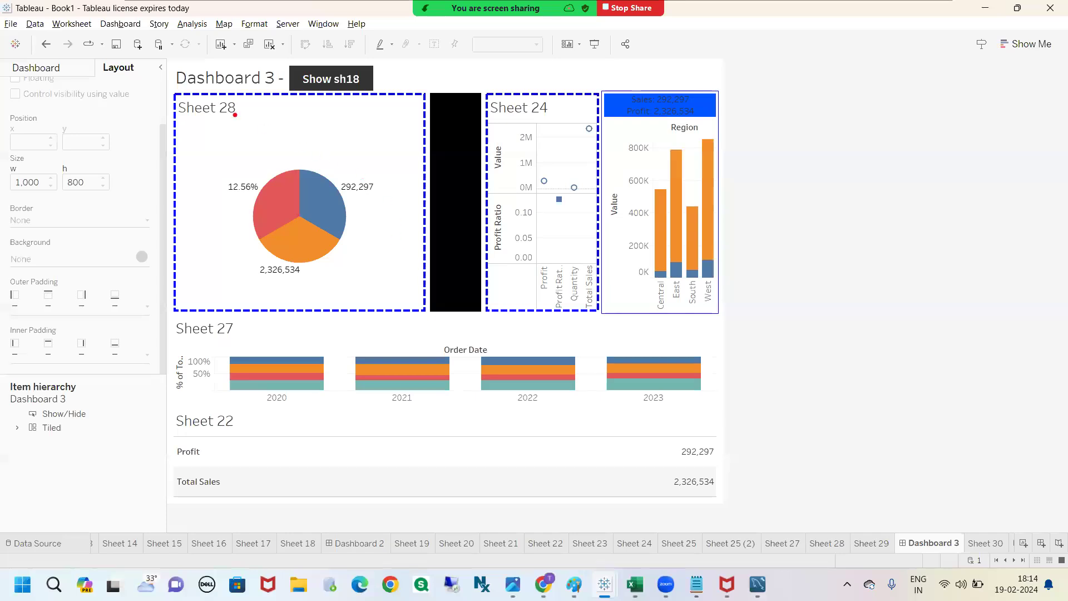
mouse_move(202, 96)
mouse_down()
mouse_move(234, 95)
mouse_move(195, 95)
mouse_up()
mouse_move(287, 95)
mouse_down()
mouse_move(327, 92)
mouse_move(296, 127)
mouse_up()
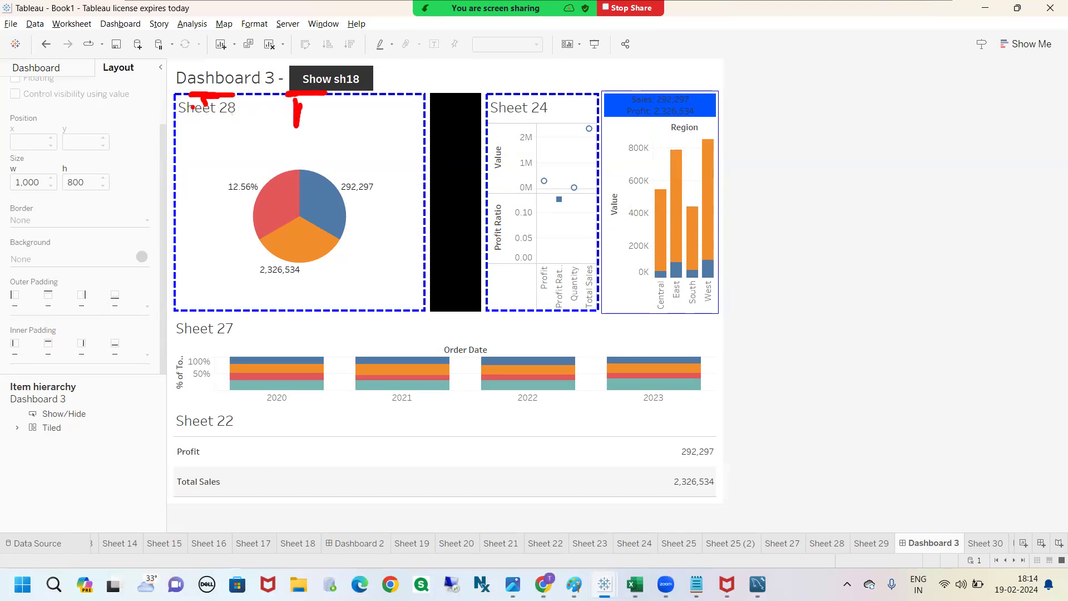
click(881, 362)
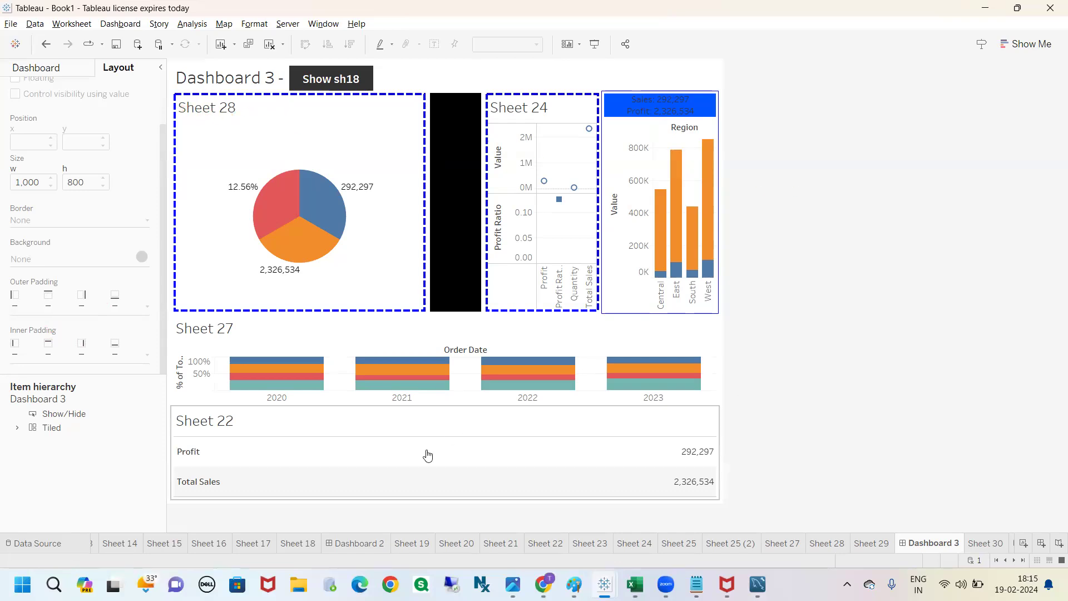
Step: Set the inner padding of Sheet 28 to 60 on all sides
click(267, 117)
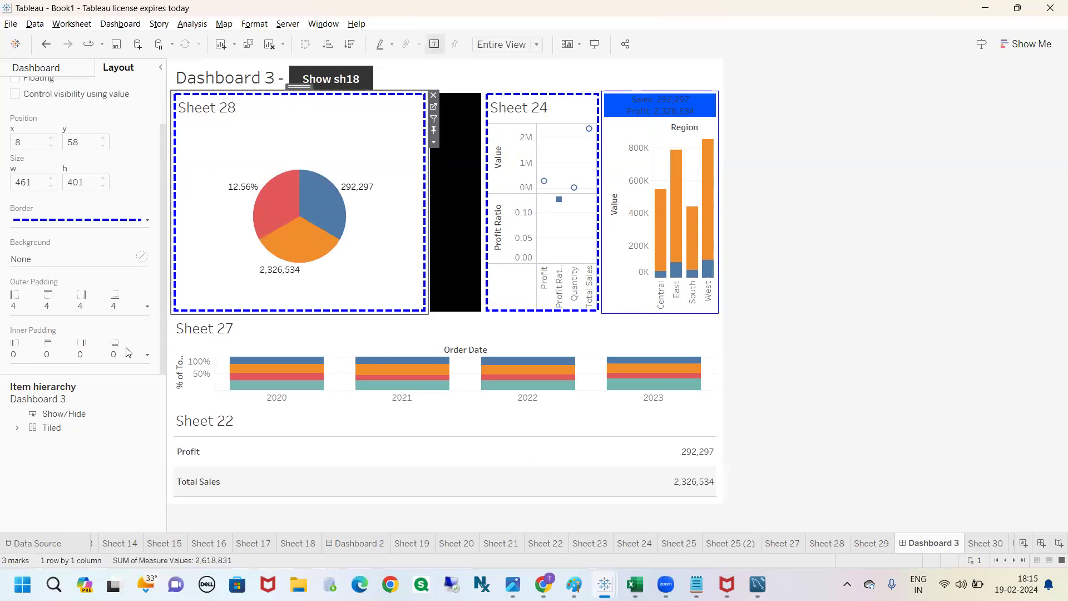
click(146, 355)
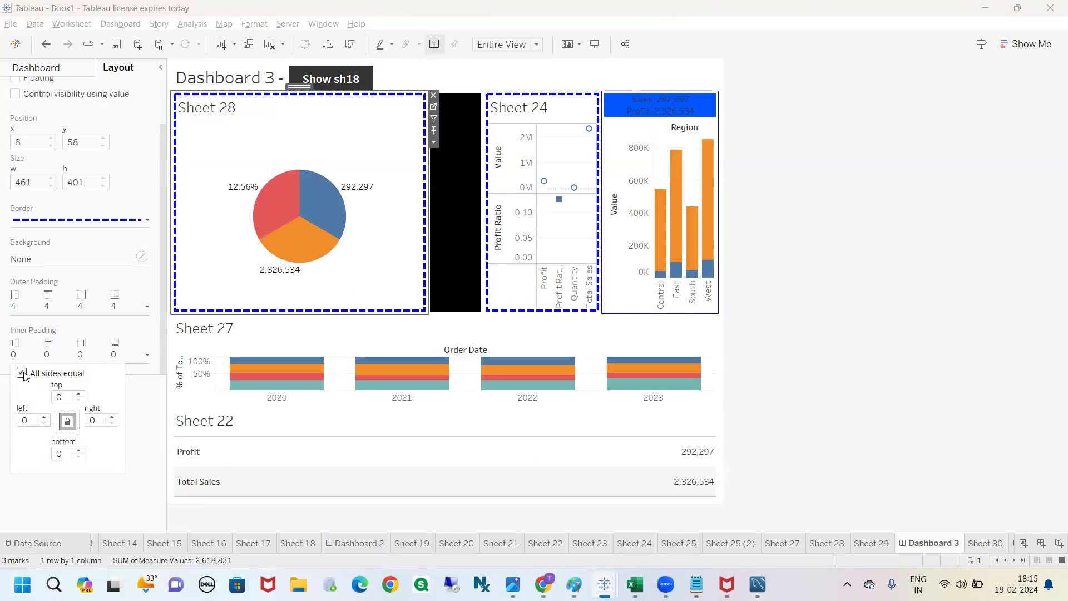
double_click(62, 396)
text(60)
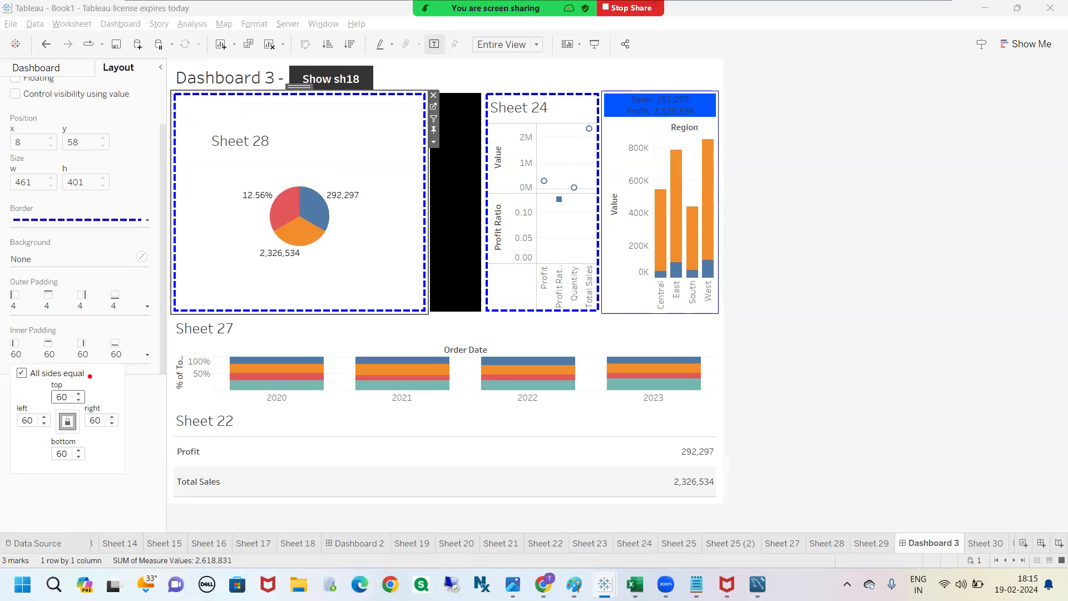
mouse_move(229, 97)
mouse_down()
mouse_move(227, 135)
mouse_move(217, 128)
mouse_move(238, 121)
mouse_up()
mouse_move(171, 191)
mouse_down()
mouse_move(219, 195)
mouse_move(212, 211)
mouse_up()
drag(294, 271, 306, 313)
drag(391, 253, 413, 246)
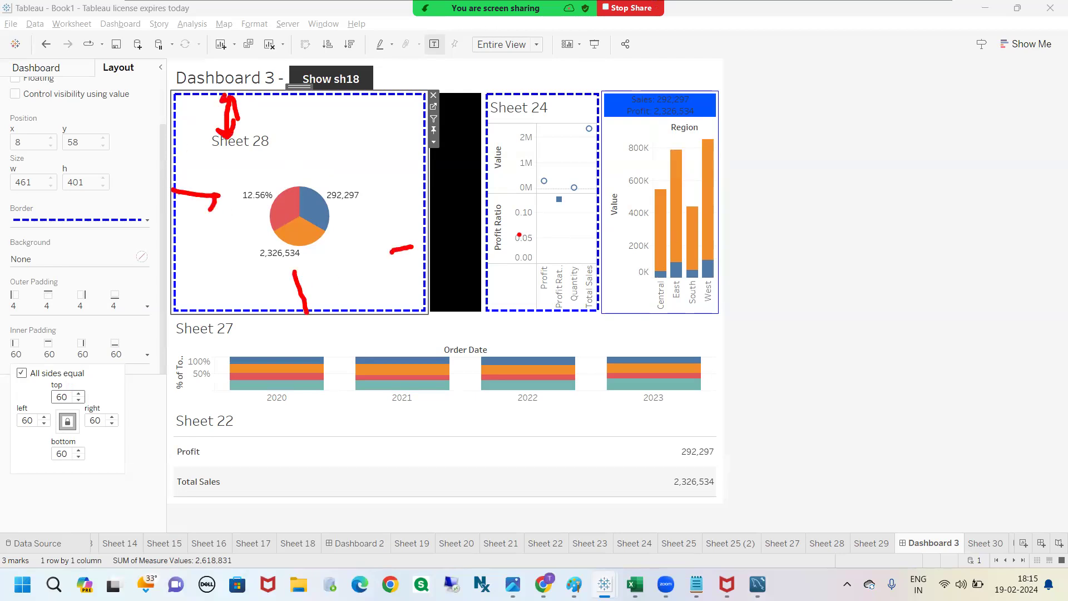
drag(388, 99, 423, 99)
mouse_move(291, 98)
mouse_down()
mouse_move(315, 95)
mouse_move(302, 137)
mouse_move(290, 114)
mouse_move(312, 103)
mouse_move(309, 128)
mouse_up()
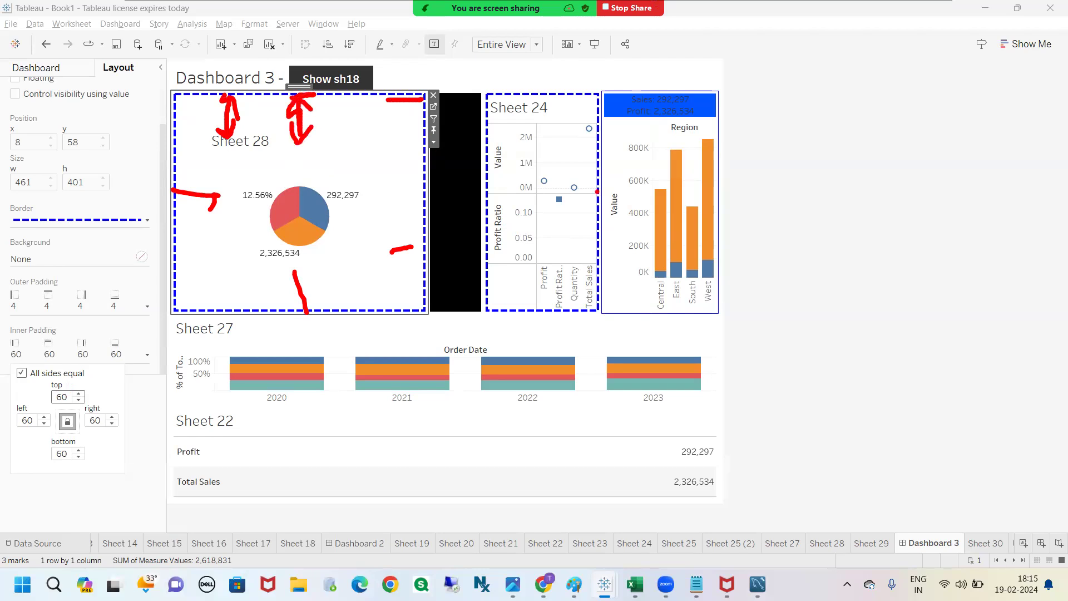
click(2, 283)
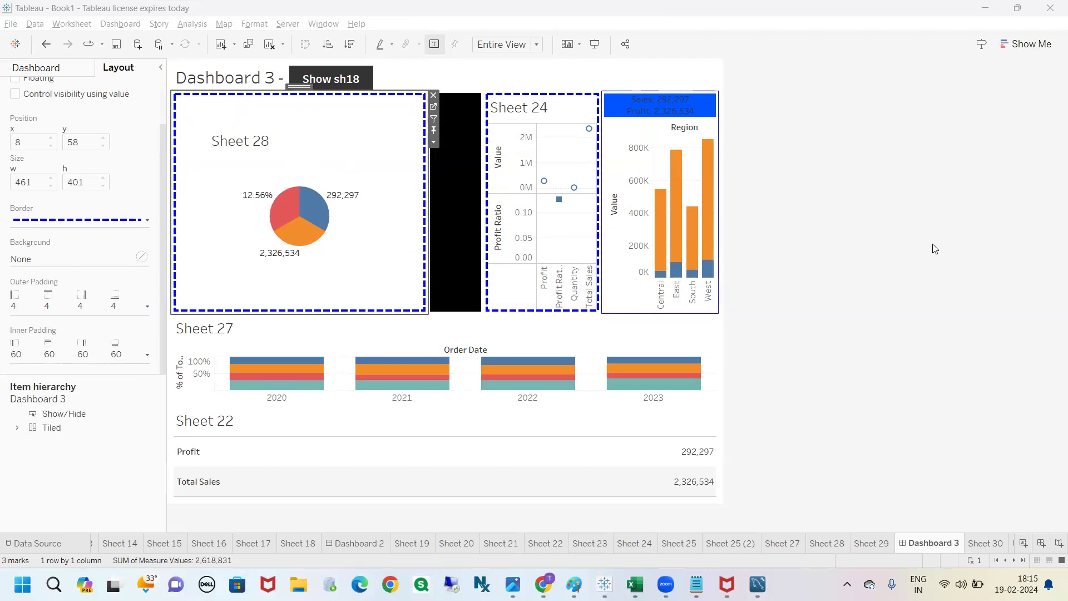
click(792, 234)
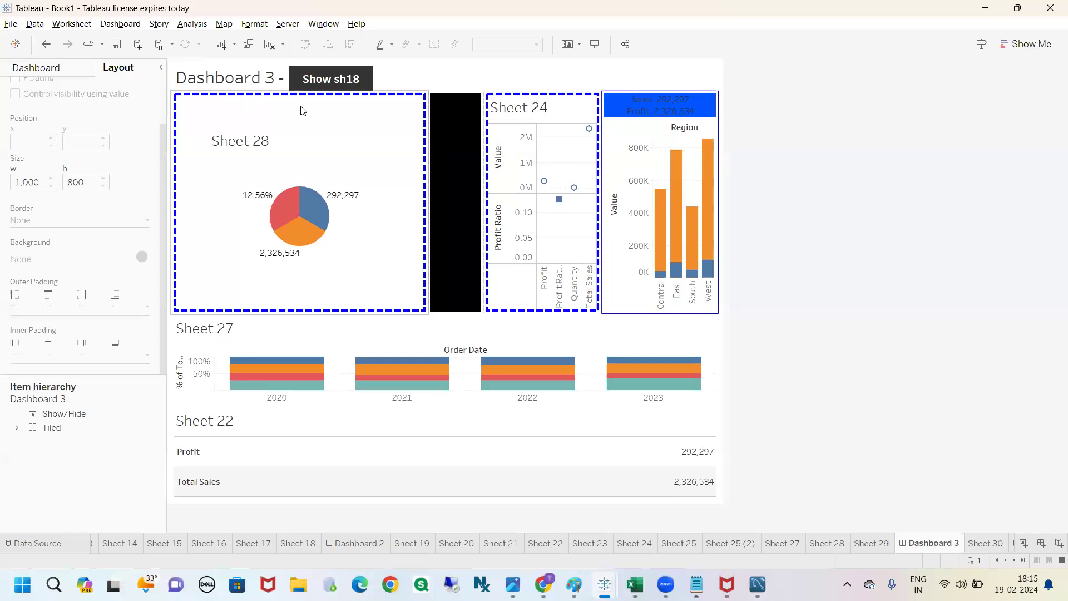
click(243, 107)
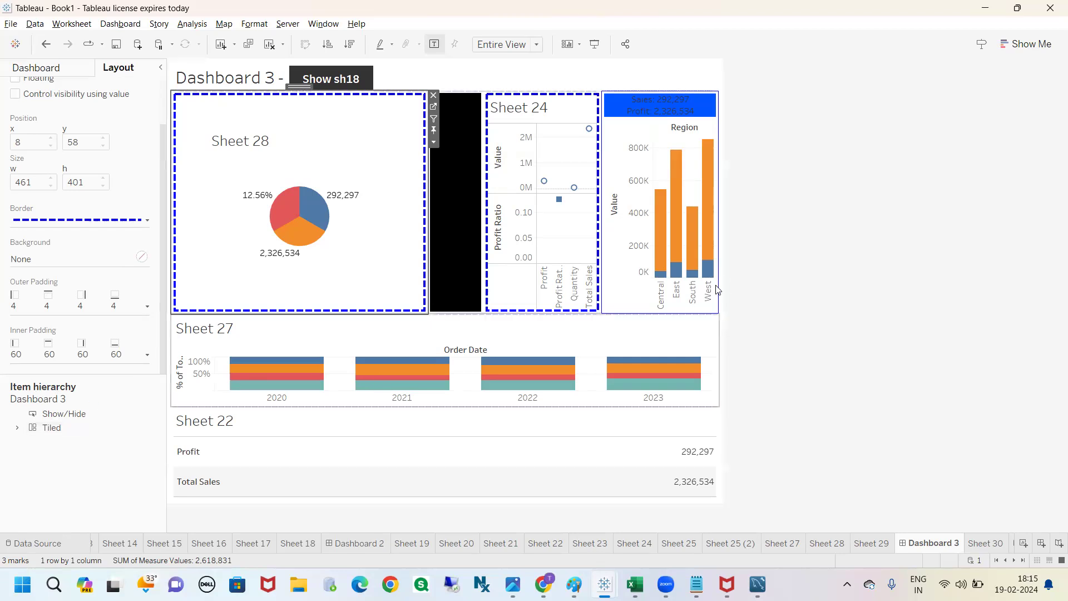
click(771, 266)
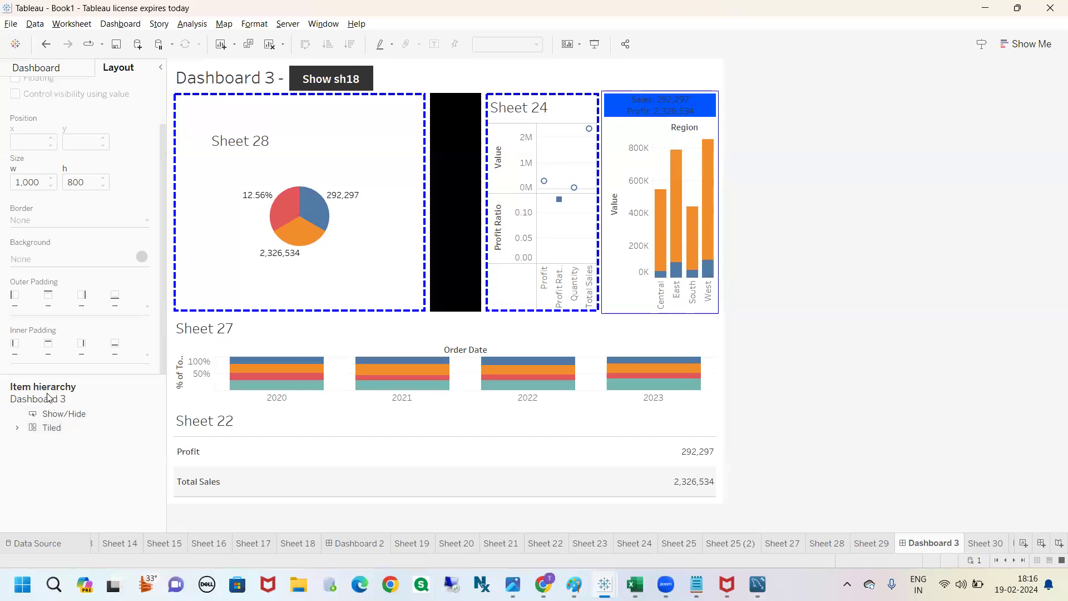
Step: Locate the Show/Hide item and the Tiled container on the dashboard through the item hierarchy, expanding the Tiled container
click(67, 416)
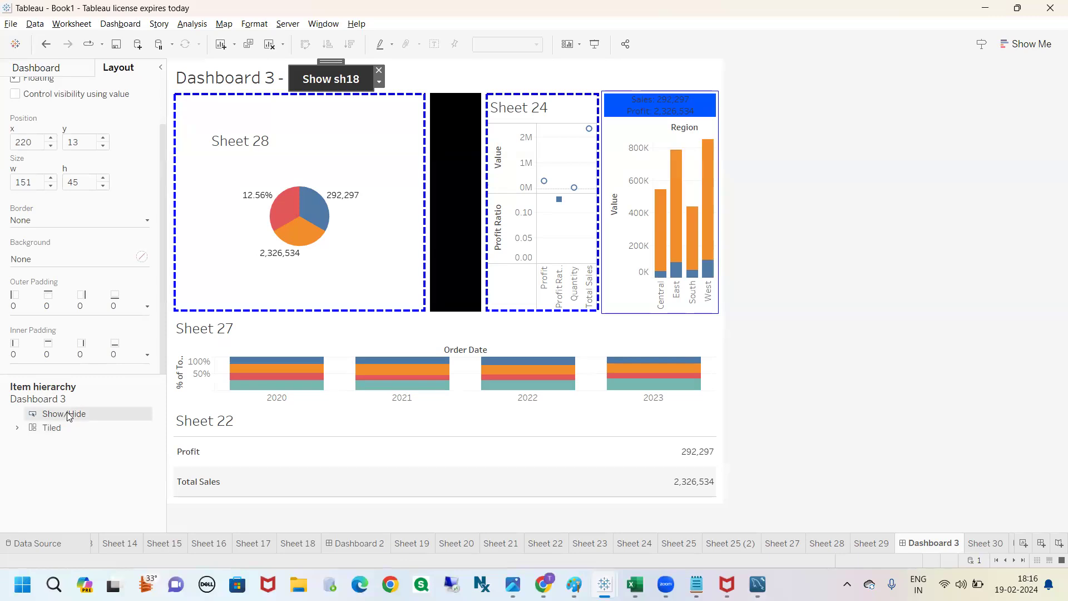
mouse_move(65, 402)
mouse_down()
mouse_move(17, 422)
mouse_move(92, 409)
mouse_move(53, 401)
mouse_move(60, 407)
mouse_move(280, 77)
mouse_move(352, 59)
mouse_move(362, 123)
mouse_move(280, 85)
mouse_up()
click(17, 428)
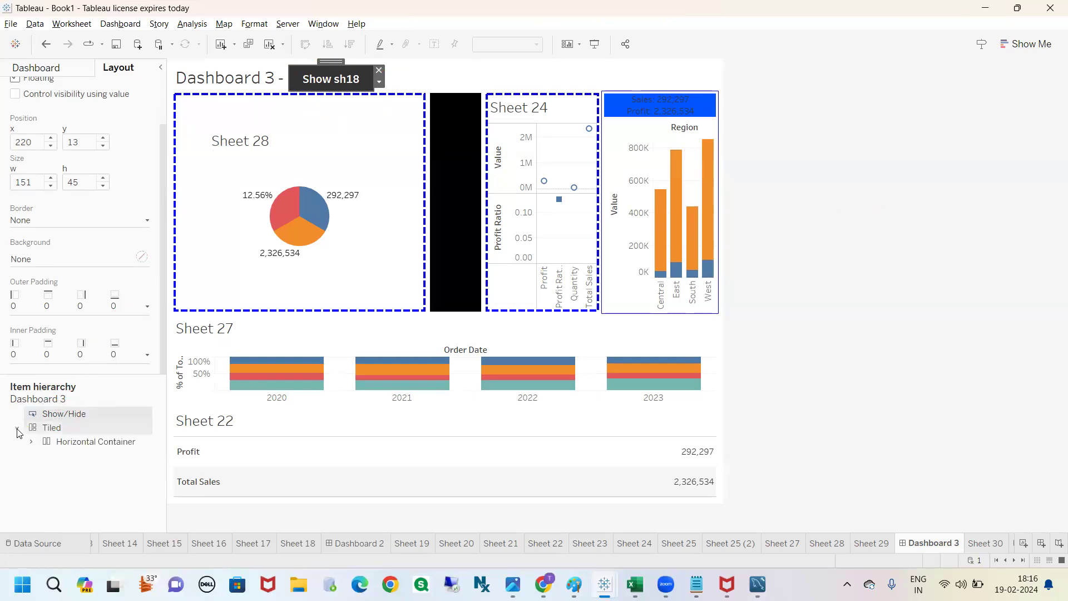
click(52, 428)
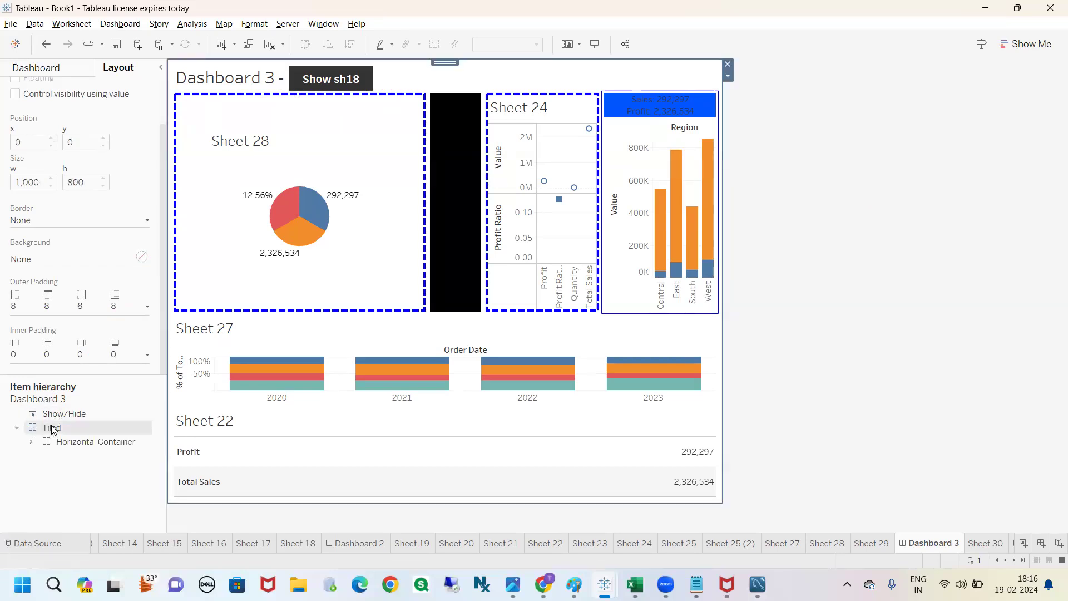
key(ctrl+2)
mouse_move(168, 56)
mouse_down()
mouse_move(267, 44)
mouse_move(724, 42)
mouse_move(774, 314)
mouse_move(741, 520)
mouse_move(320, 533)
mouse_move(104, 445)
mouse_move(166, 50)
mouse_up()
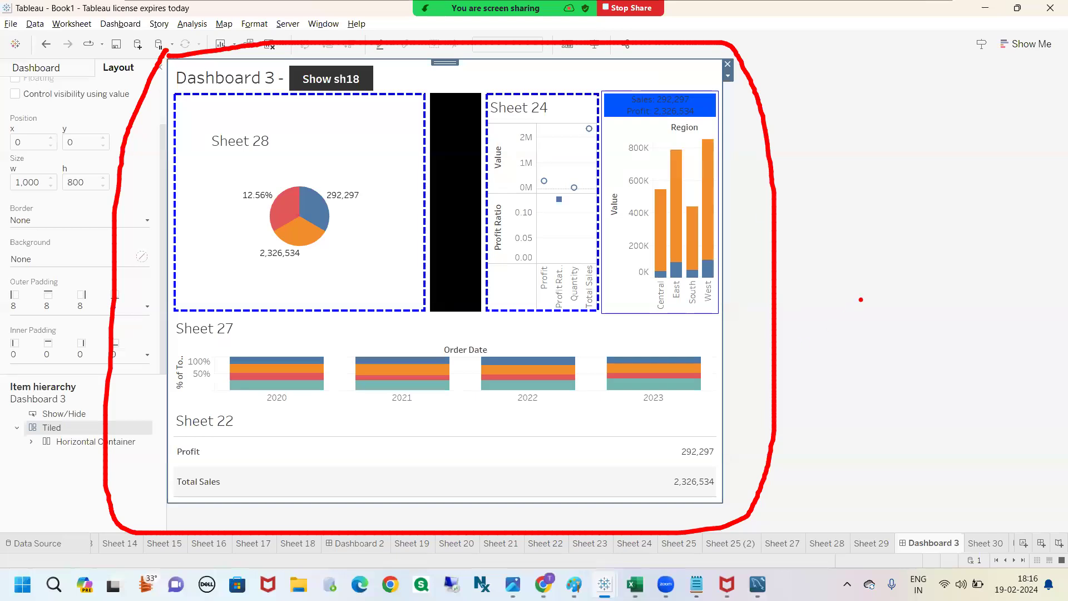
key(Escape)
Step: Expand the nested horizontal containers in the item hierarchy, then select the vertical container and list its contents
click(32, 441)
click(45, 456)
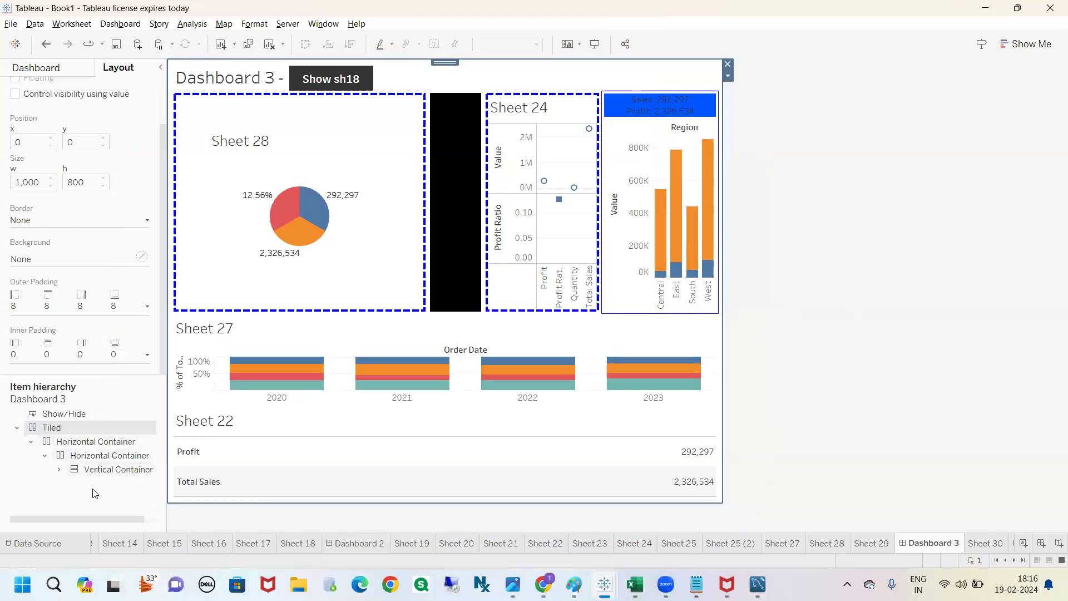
click(117, 470)
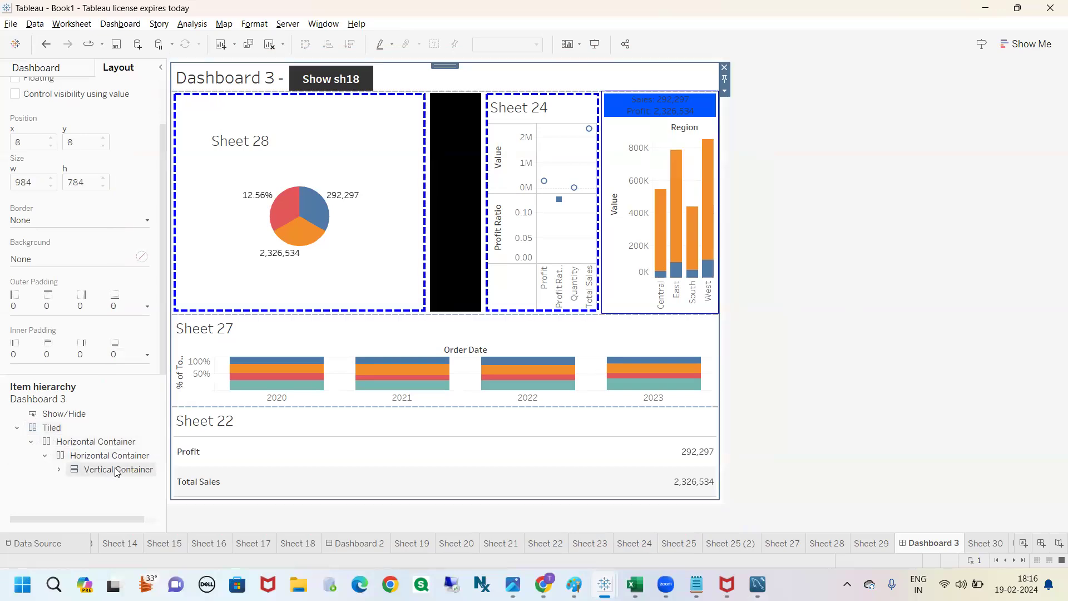
click(59, 470)
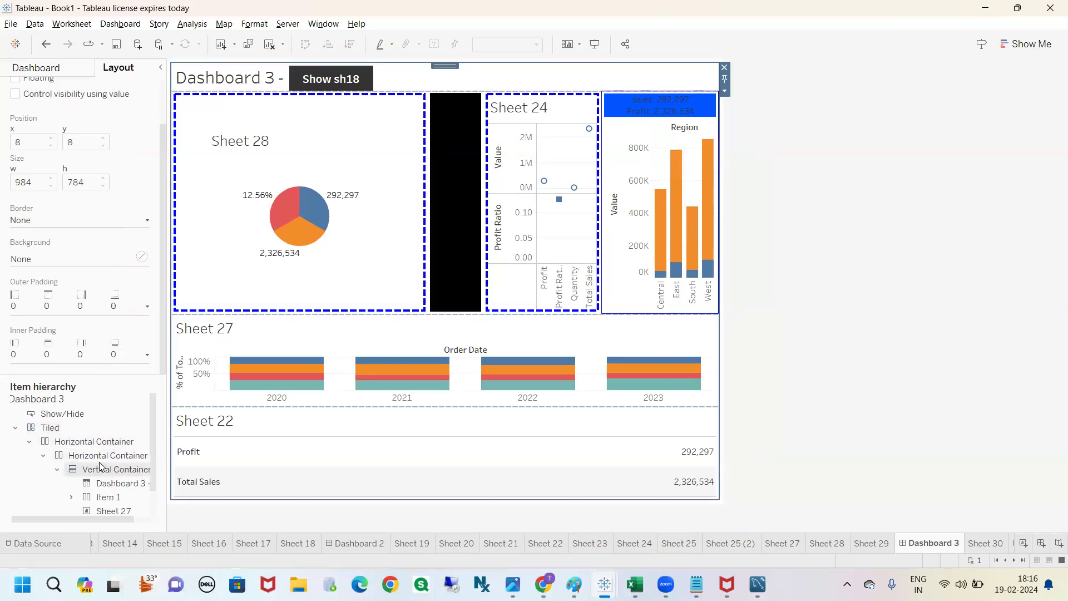
Step: Select Sheet 27 inside the vertical container through the item hierarchy to locate it on the dashboard
scroll(105, 466, down, 1)
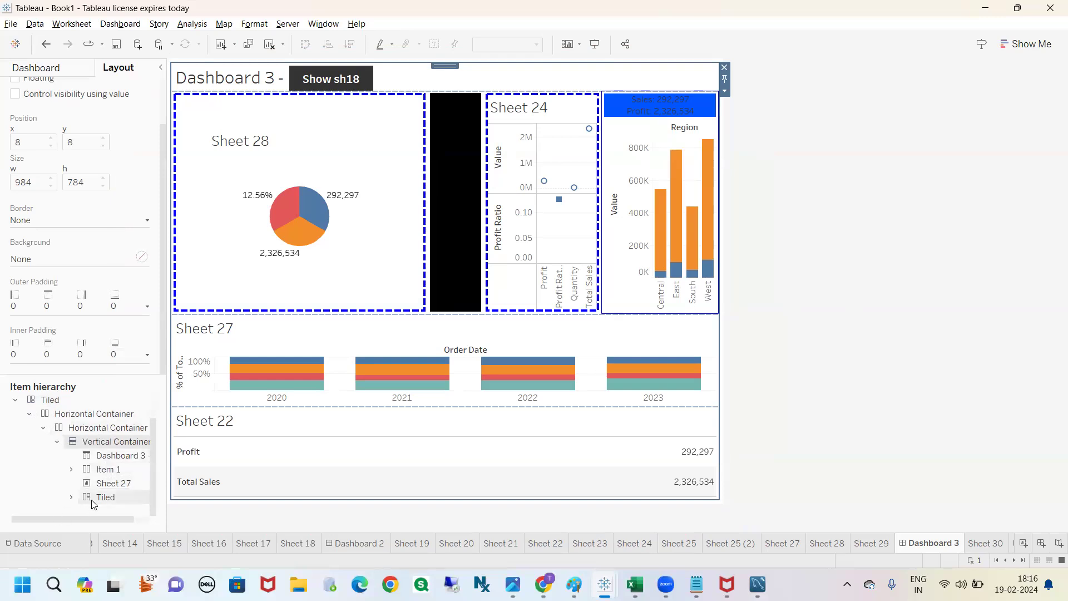
click(106, 486)
scroll(107, 489, left, 1)
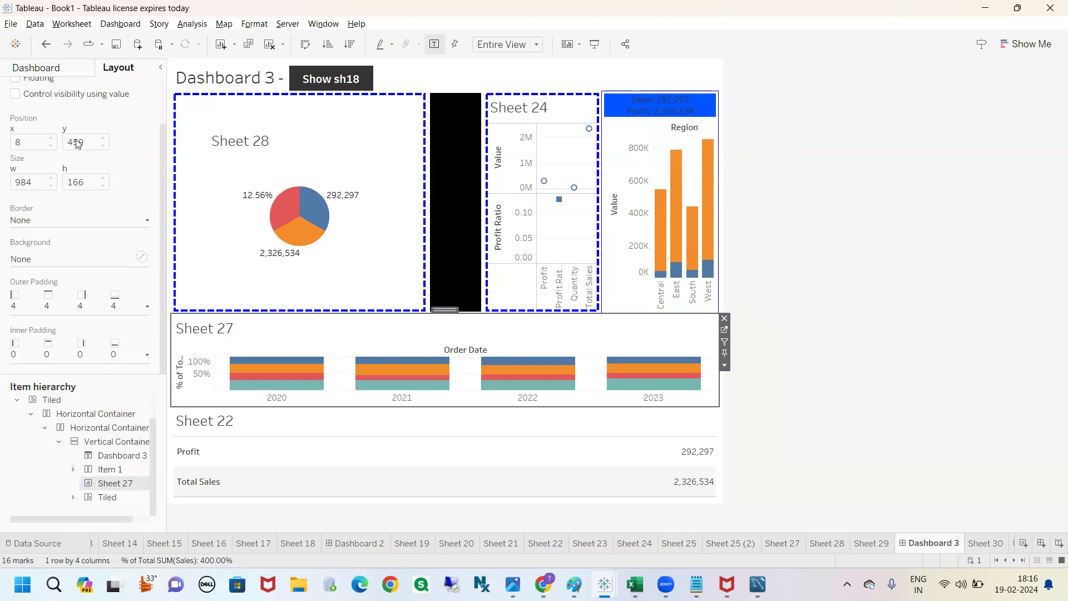
Step: Add Sheet 20 as a floating object near the dashboard's upper-right corner, overlapping Sheet 24 and the Region bar chart
click(36, 67)
click(753, 207)
mouse_move(82, 196)
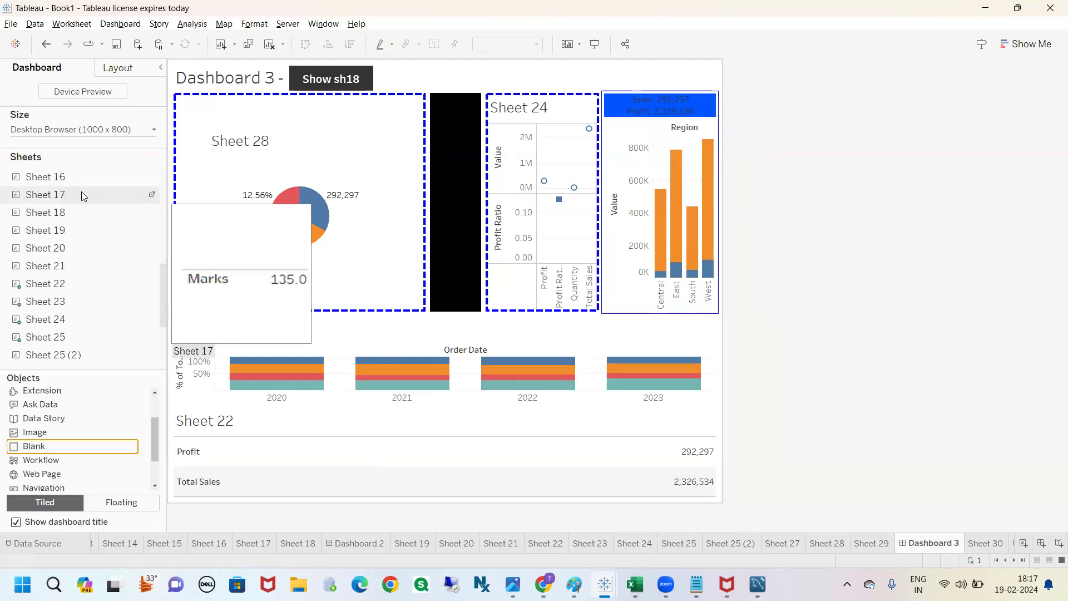
mouse_move(57, 181)
mouse_down()
mouse_move(792, 234)
mouse_move(459, 286)
mouse_move(117, 404)
mouse_up()
mouse_move(61, 270)
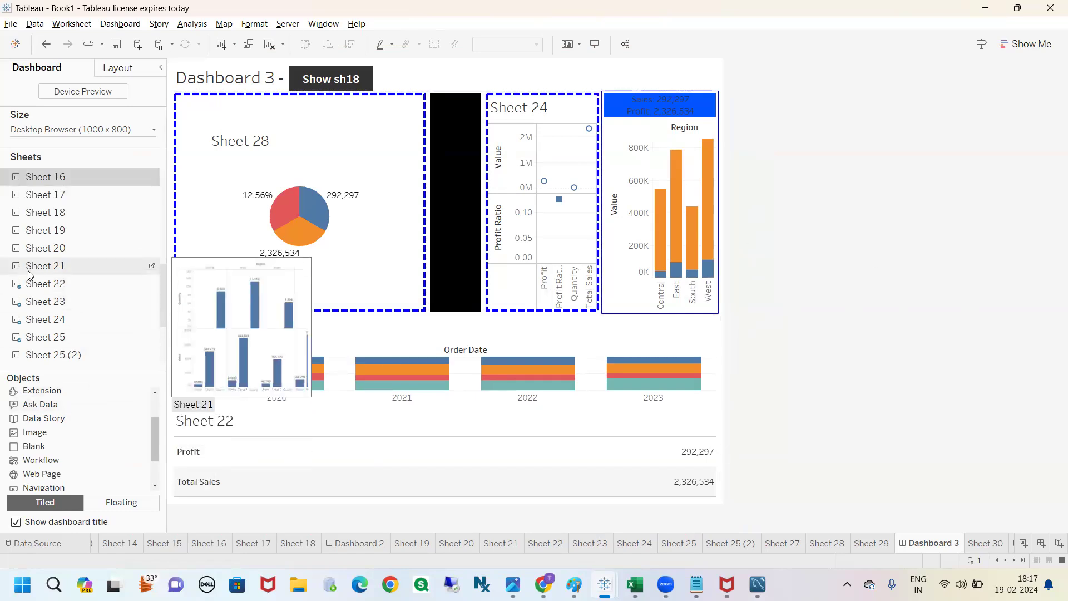
click(47, 251)
mouse_move(47, 250)
mouse_down()
mouse_move(520, 120)
mouse_move(128, 262)
mouse_move(127, 273)
mouse_up()
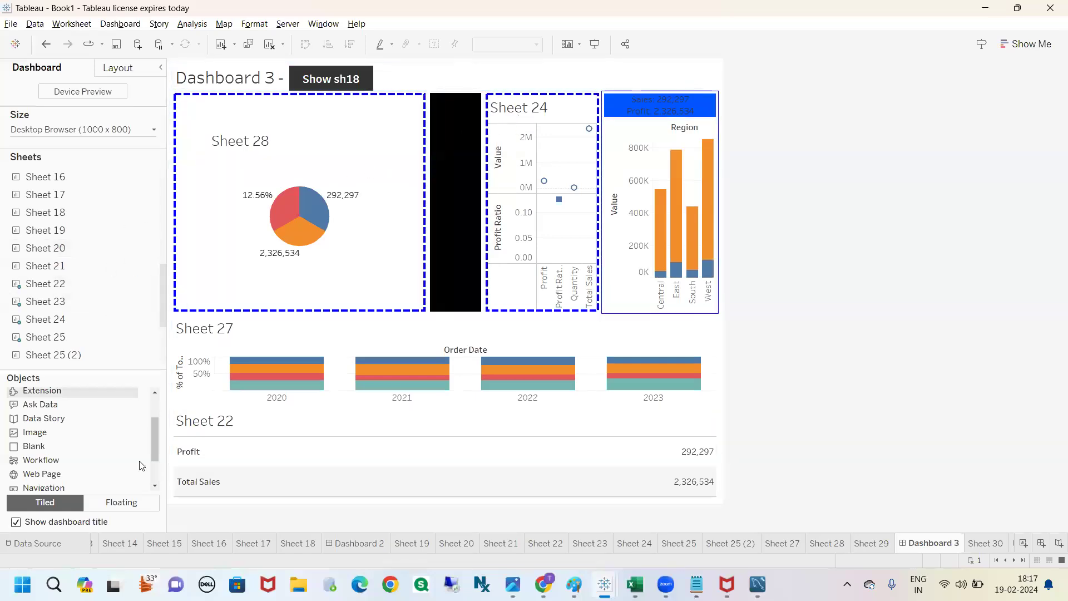
click(118, 502)
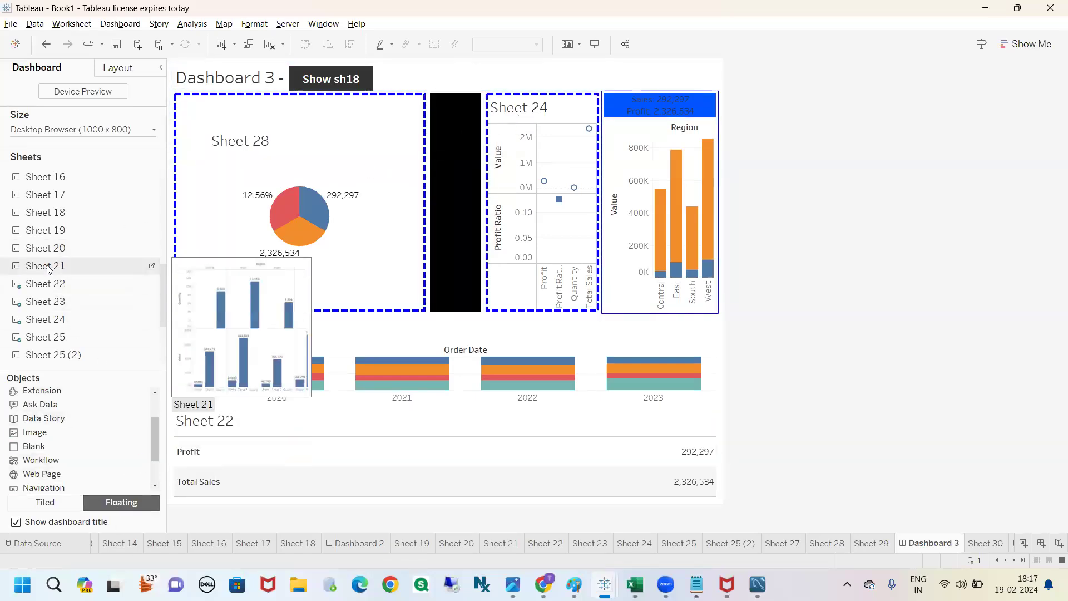
drag(49, 250, 528, 62)
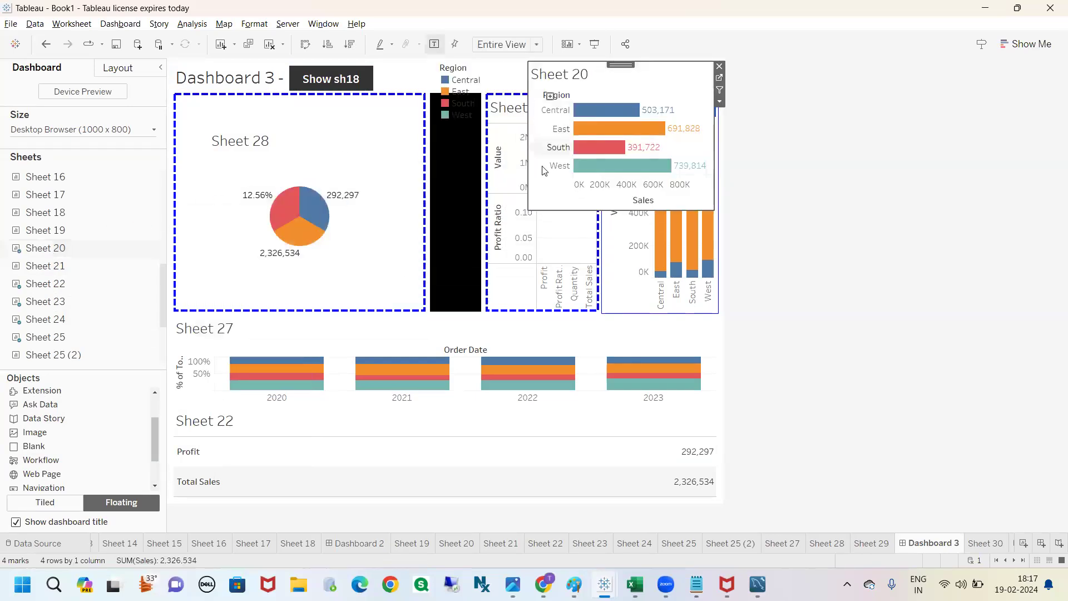
Step: Shrink the floating Sheet 20 to a tiny object in the dashboard's upper-right corner and remove its Region color legend
drag(529, 209, 704, 72)
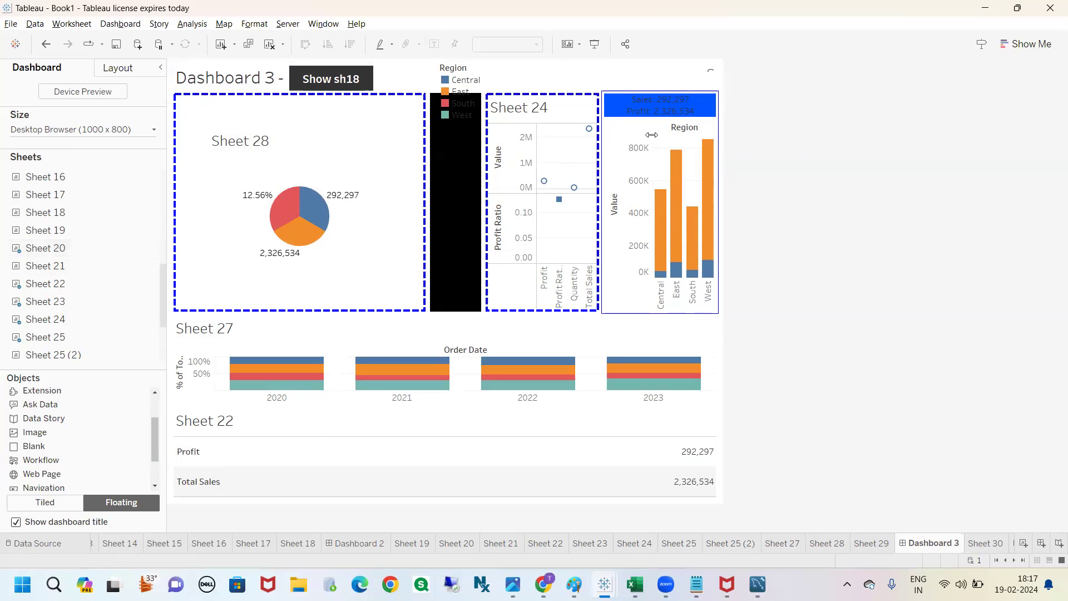
click(461, 89)
click(525, 69)
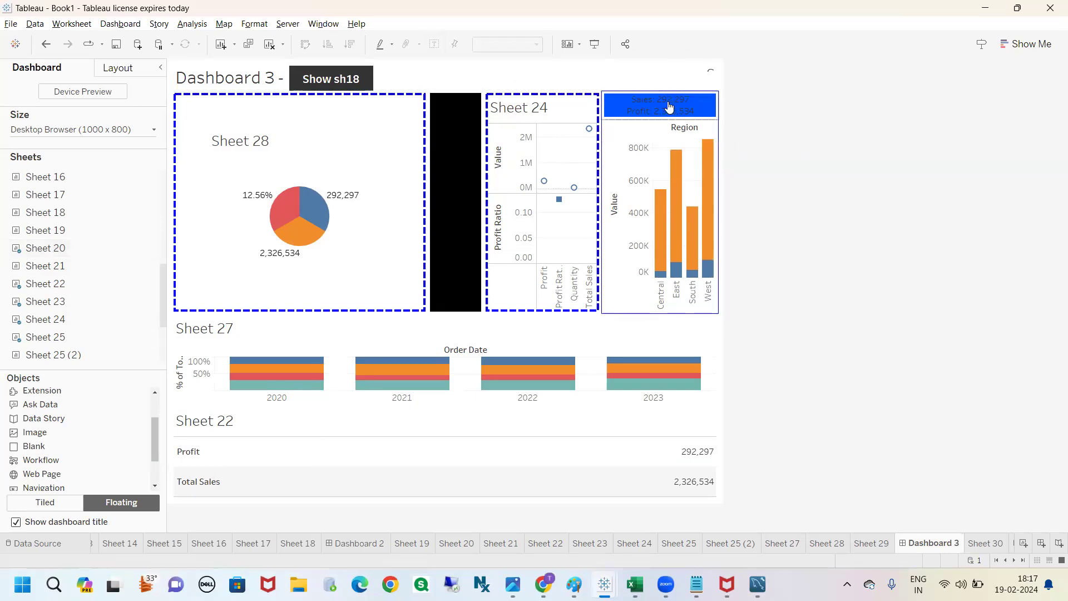
click(707, 73)
click(719, 102)
click(746, 163)
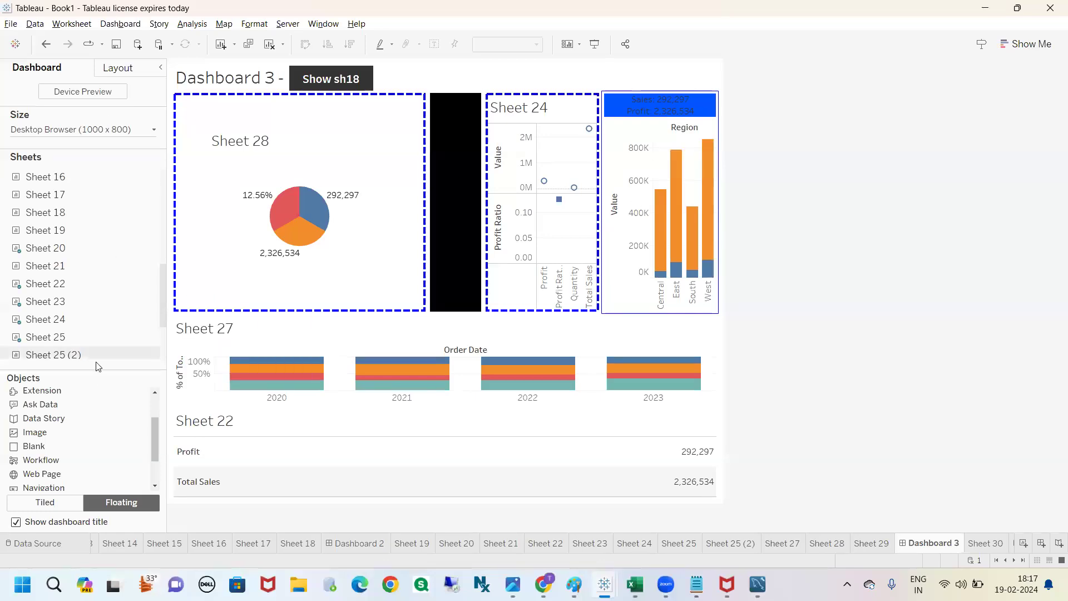
Step: Look up Sheet 20 in the item hierarchy, locate it on the dashboard from the sheet list, and view its context options
click(116, 68)
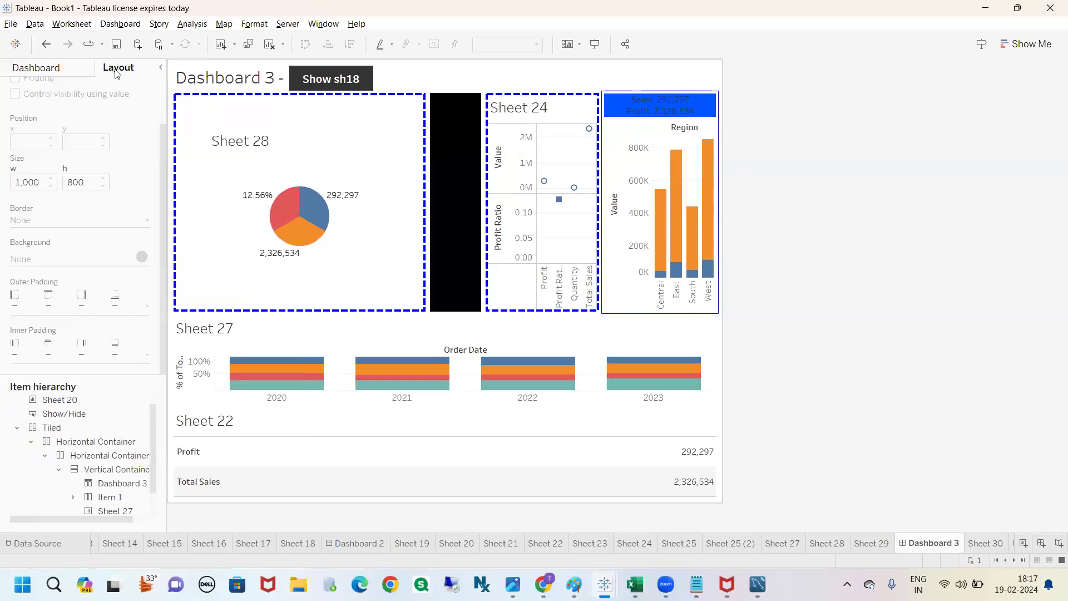
click(59, 69)
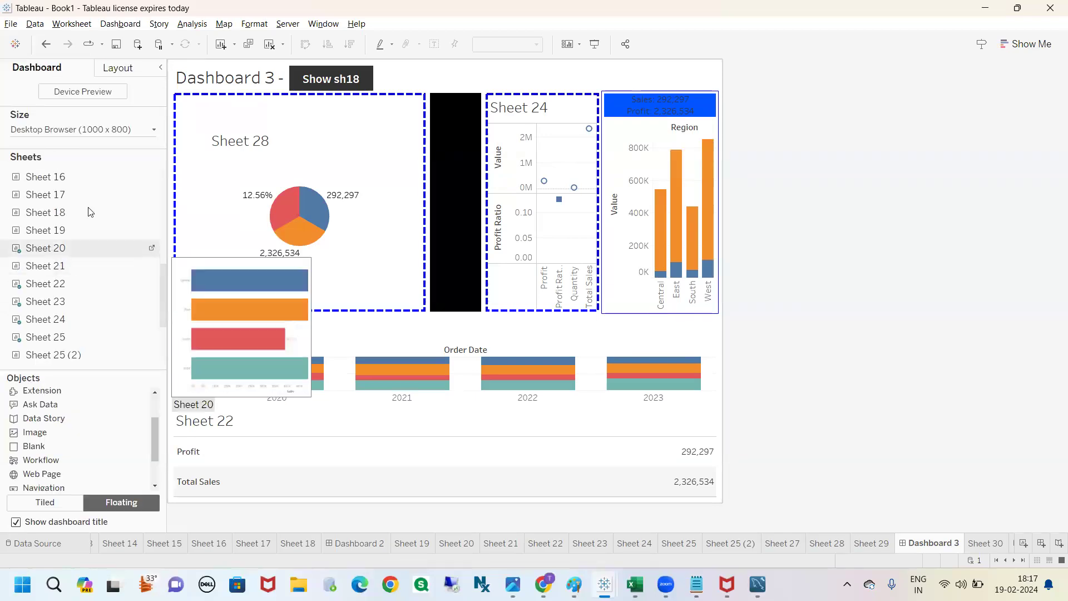
mouse_move(25, 157)
mouse_down()
mouse_move(2, 312)
mouse_move(192, 217)
mouse_move(14, 159)
mouse_up()
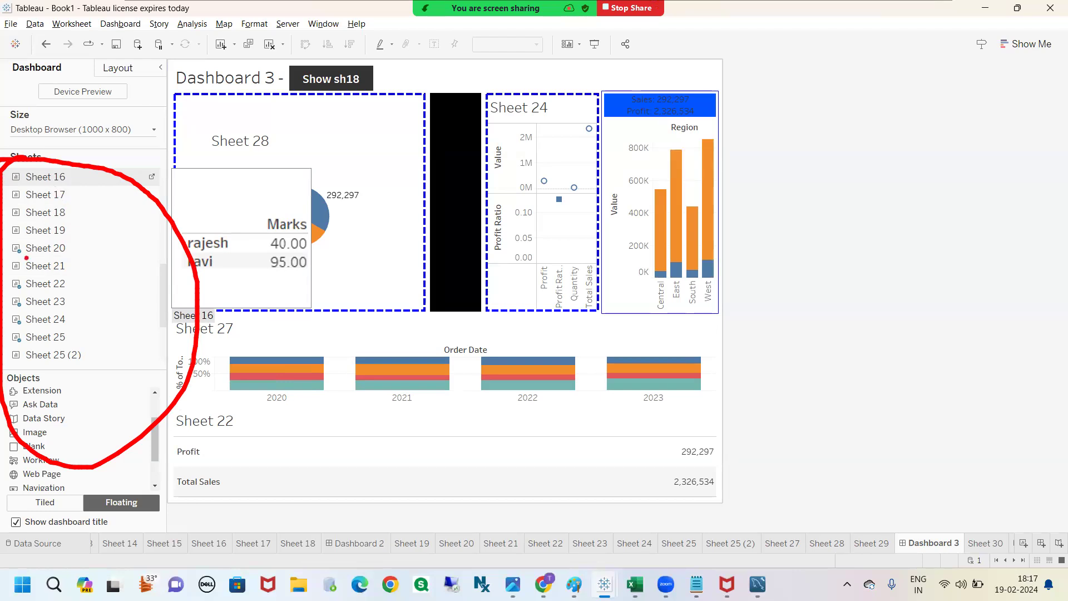
mouse_move(11, 239)
mouse_down()
mouse_move(4, 263)
mouse_move(32, 258)
mouse_move(31, 240)
mouse_move(5, 238)
mouse_up()
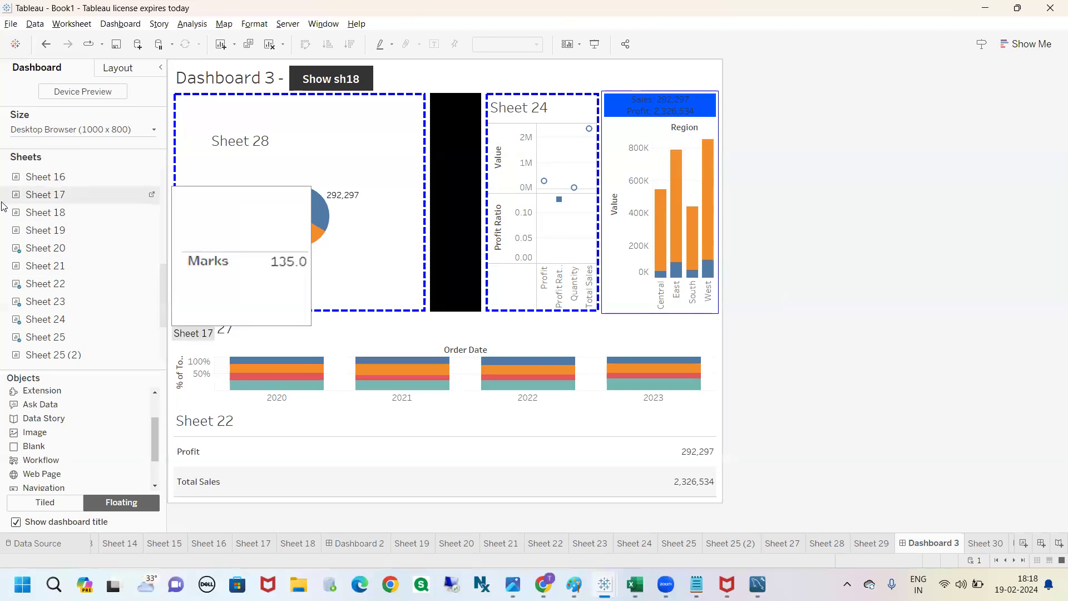
double_click(47, 252)
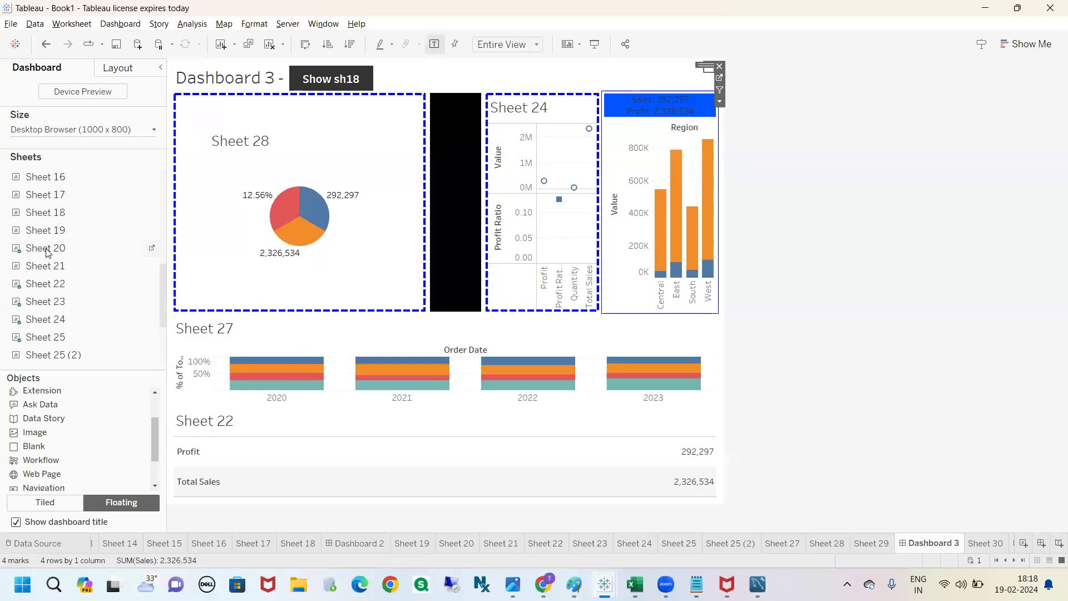
mouse_move(82, 246)
mouse_down()
mouse_move(584, 125)
mouse_move(693, 56)
mouse_move(726, 120)
mouse_move(749, 95)
mouse_move(684, 60)
mouse_up()
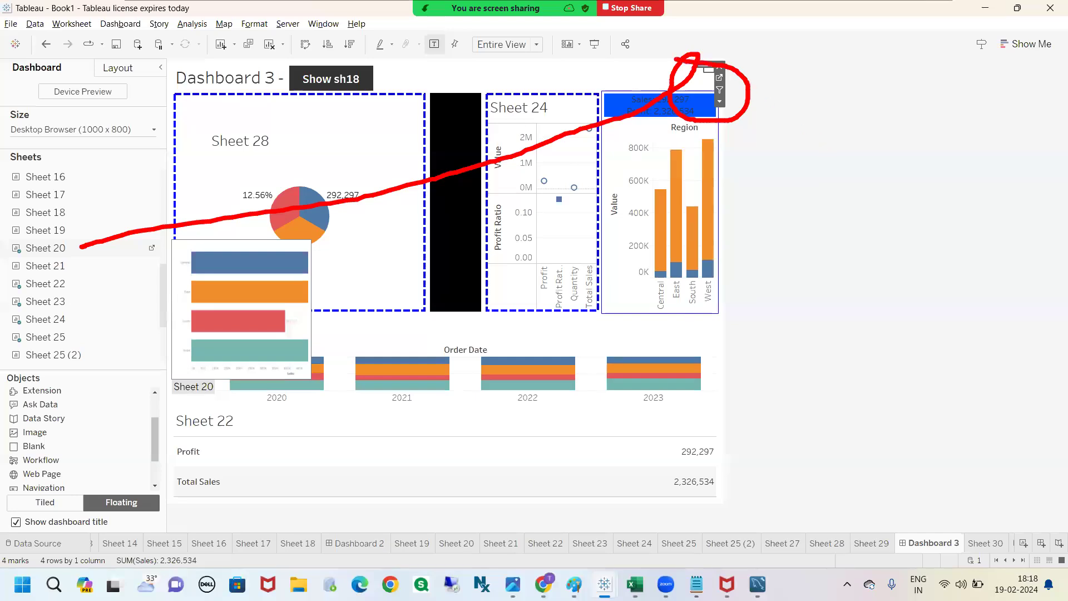
right_click(50, 250)
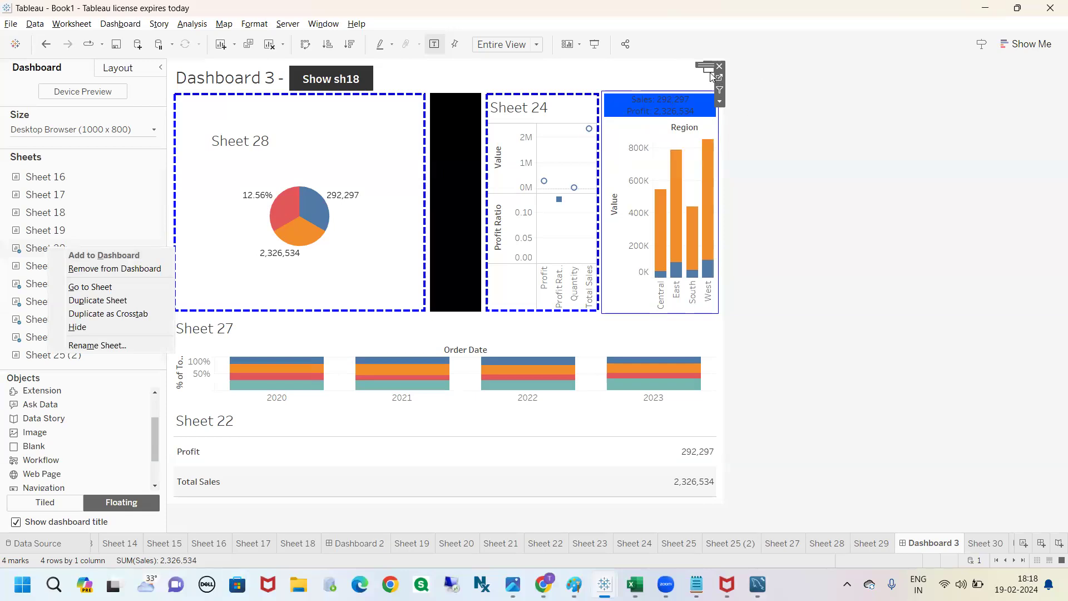
click(781, 98)
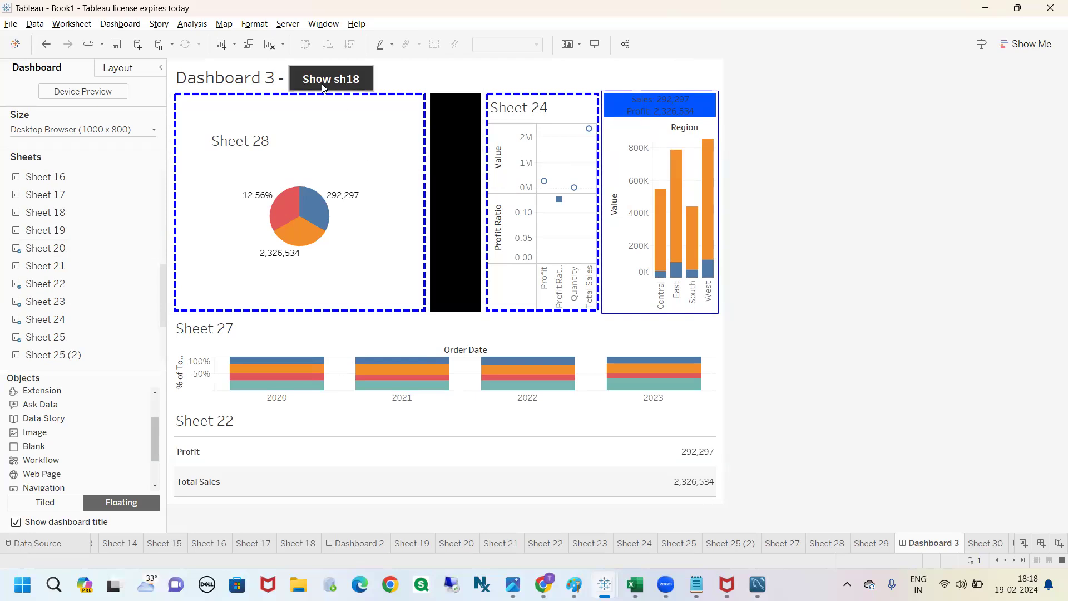
Step: Select the Show sh18 button and the tiny floating Sheet 20 to inspect where each sits on the dashboard
click(348, 79)
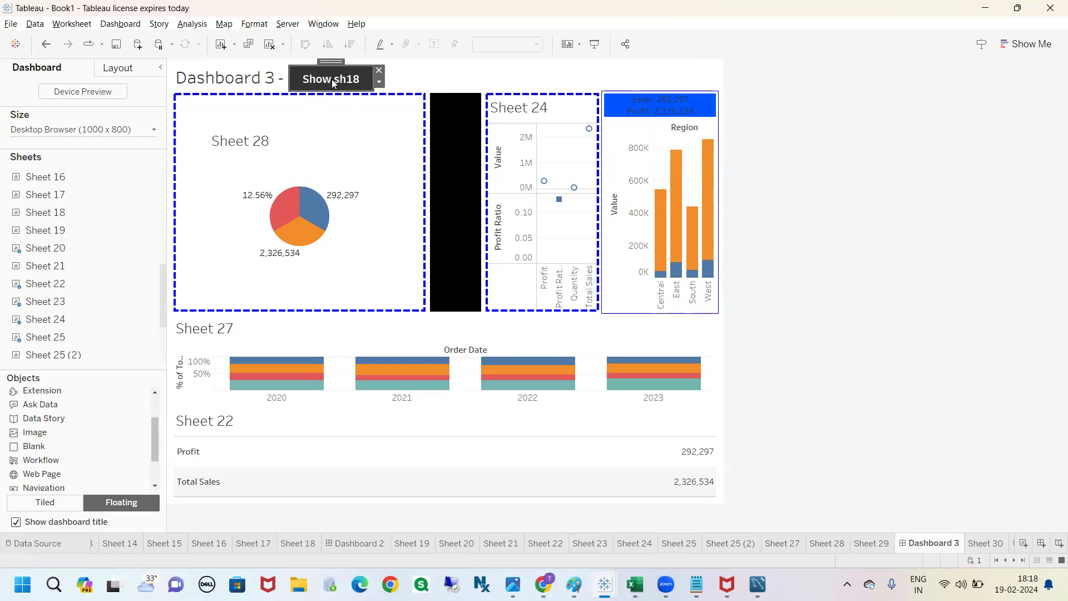
mouse_move(59, 255)
click(598, 69)
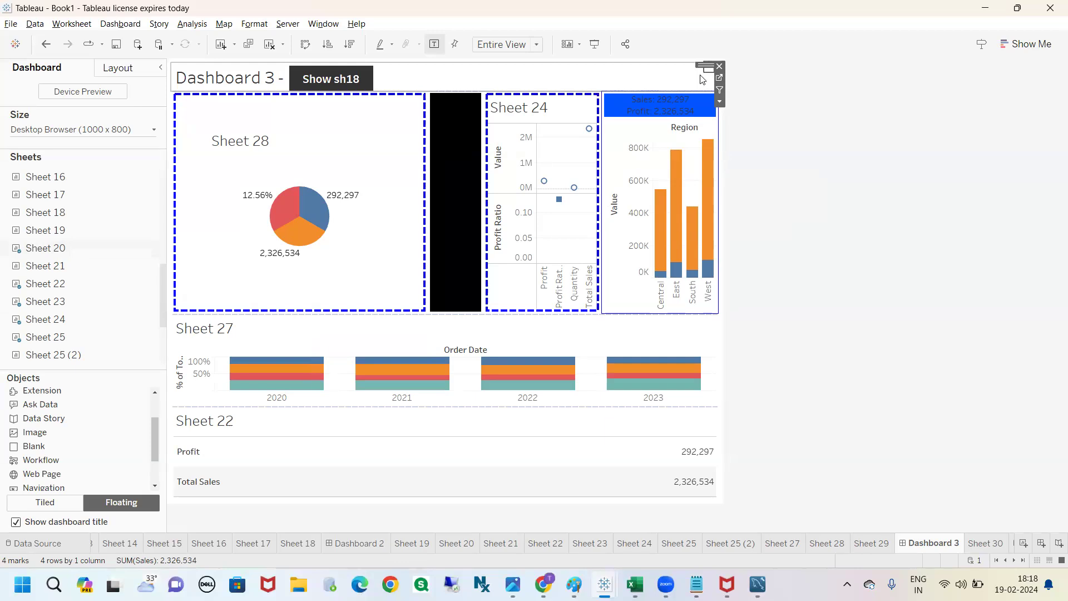
click(788, 95)
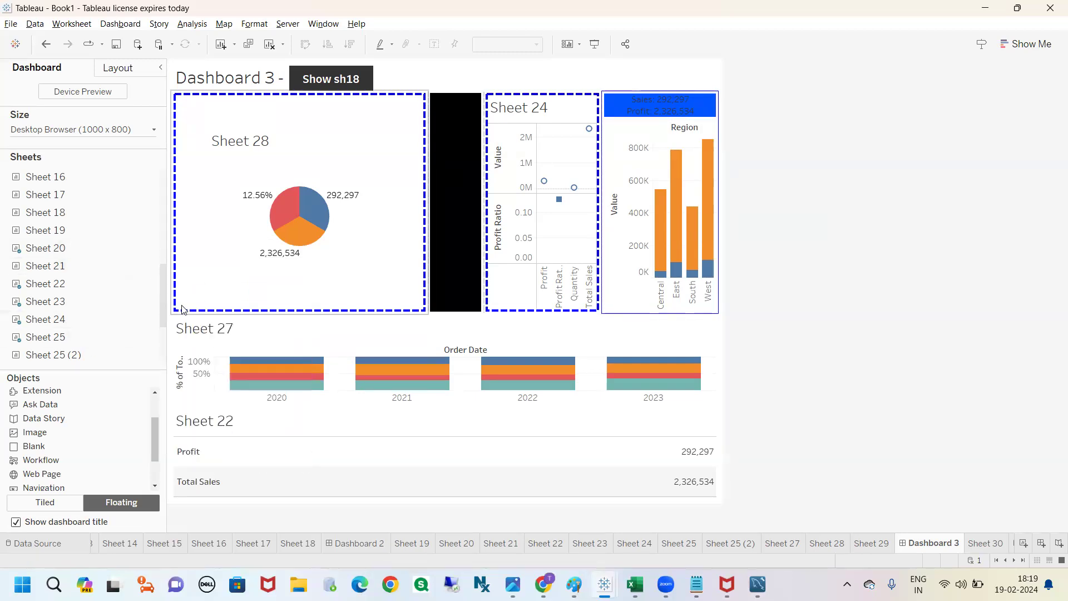
Step: Add a floating Download object to the dashboard title area, to the right of the Show sh18 button
scroll(160, 304, down, 3)
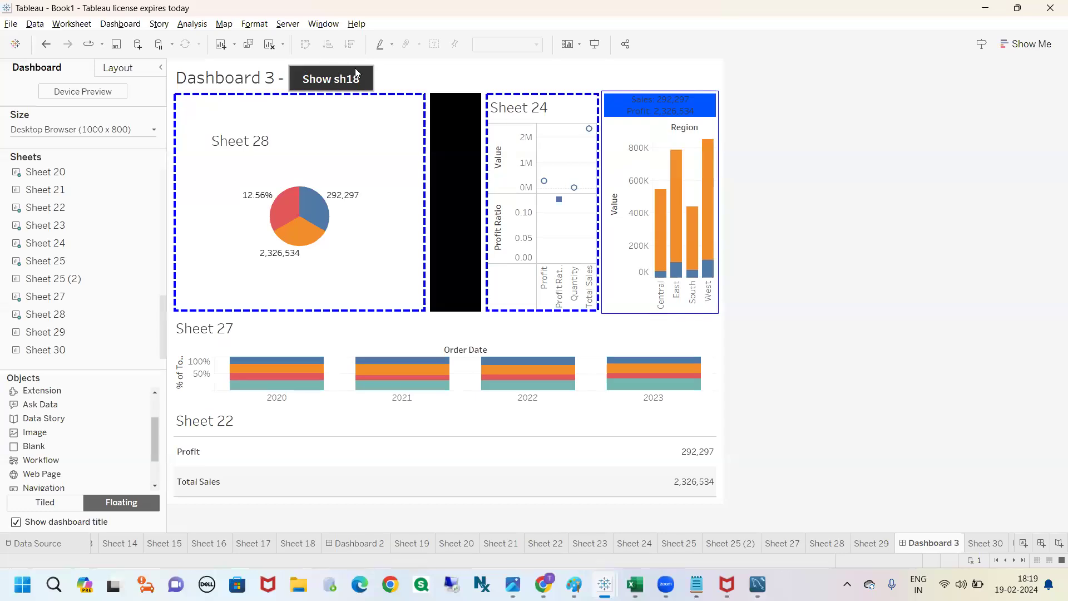
drag(40, 373, 100, 318)
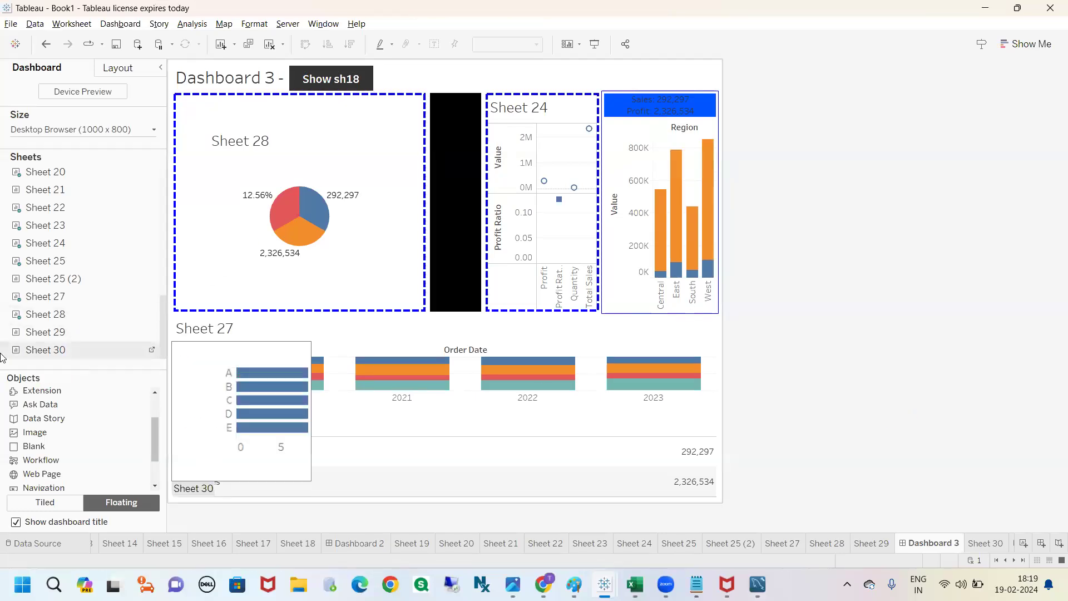
drag(155, 433, 152, 452)
drag(54, 460, 409, 61)
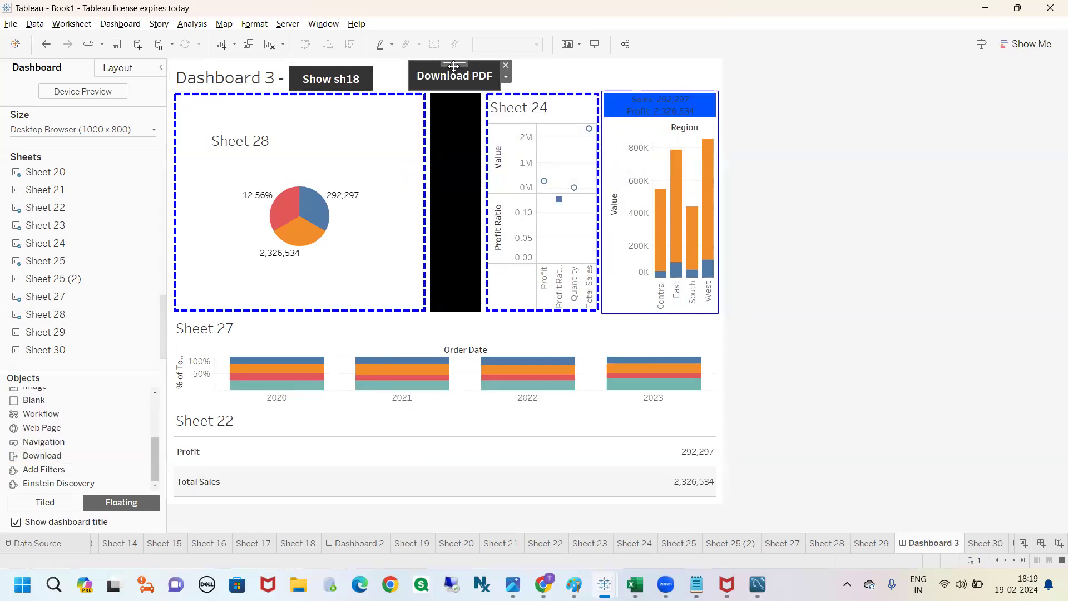
click(829, 139)
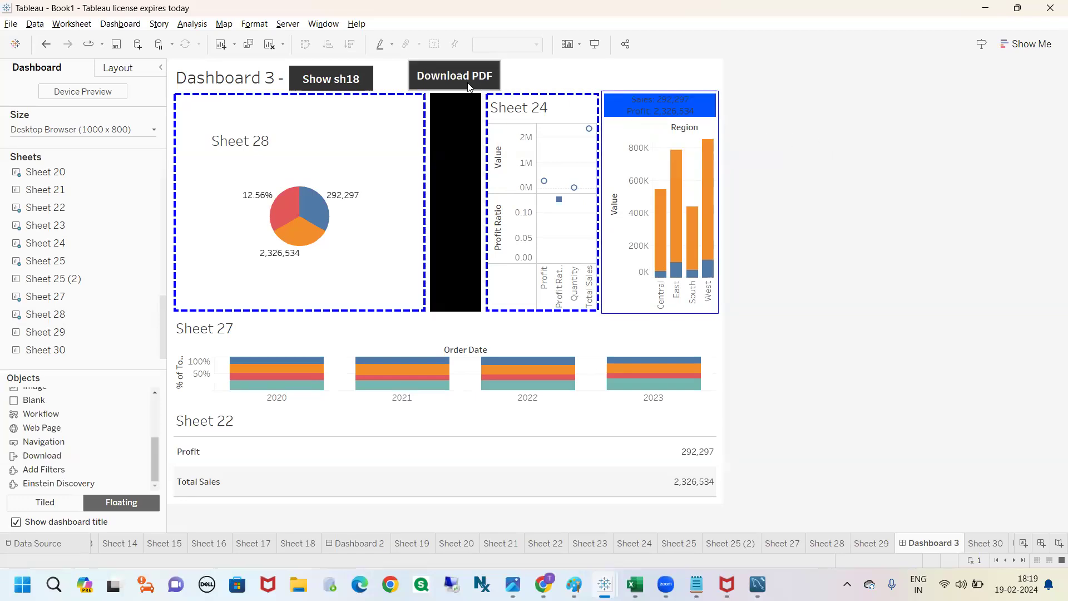
Step: Open the Download PDF button for editing and set its export format to Crosstab
click(452, 78)
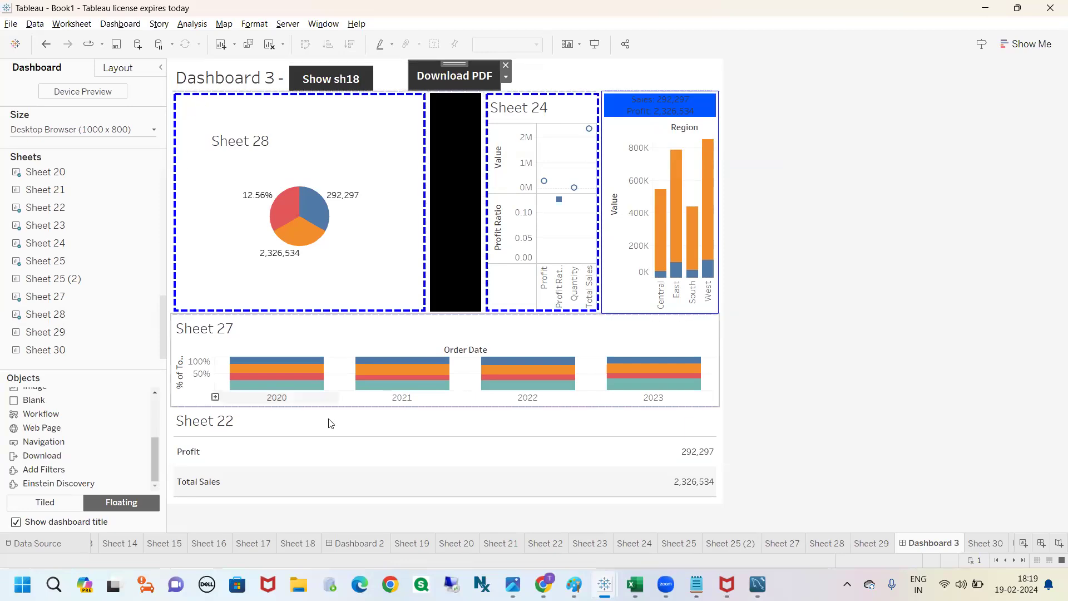
double_click(457, 76)
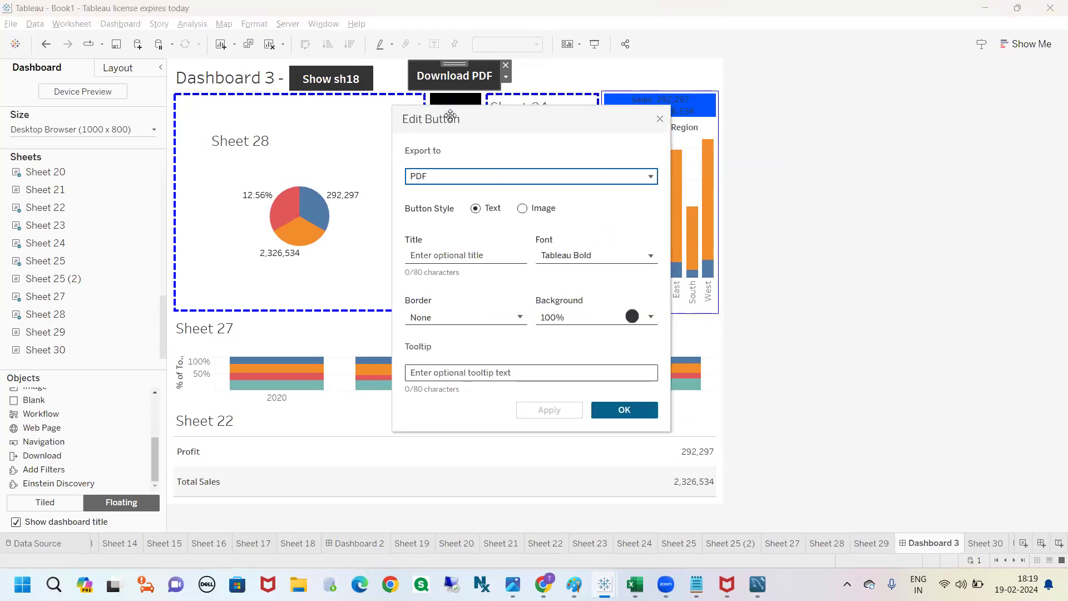
click(437, 178)
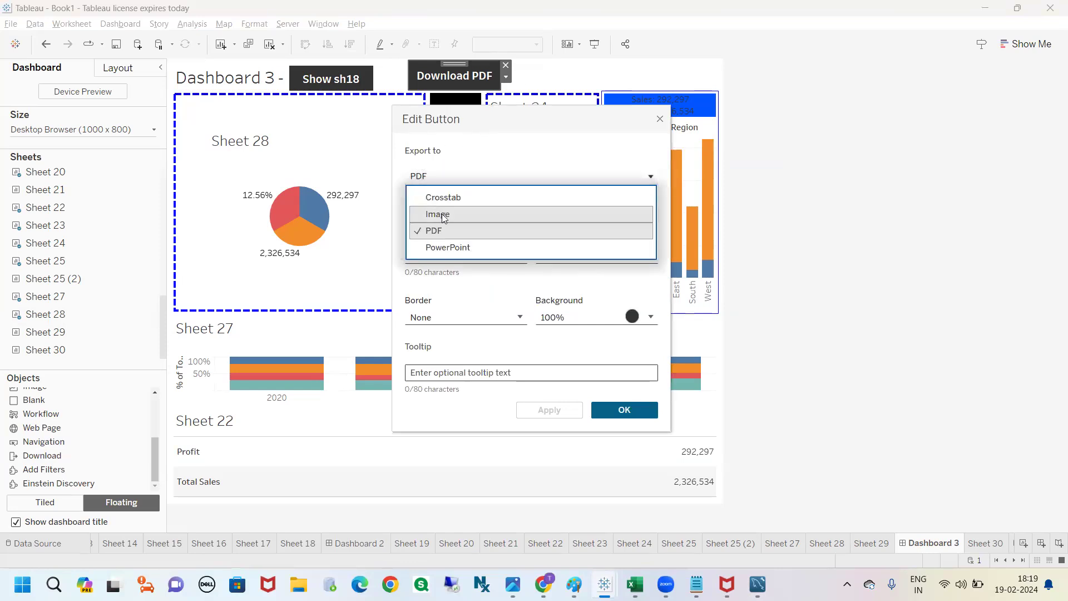
click(445, 216)
click(455, 177)
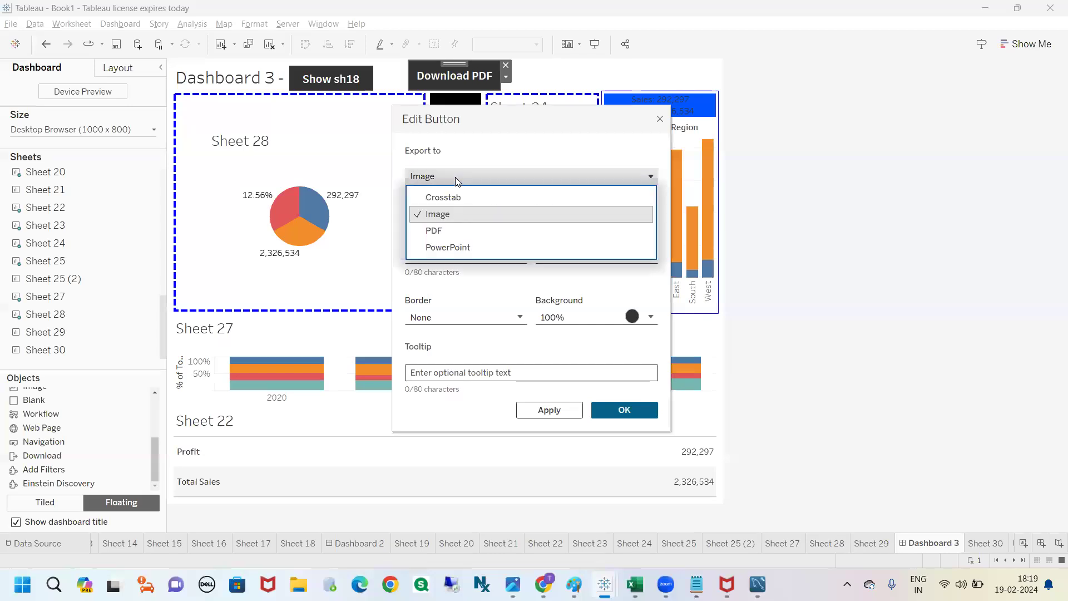
click(446, 197)
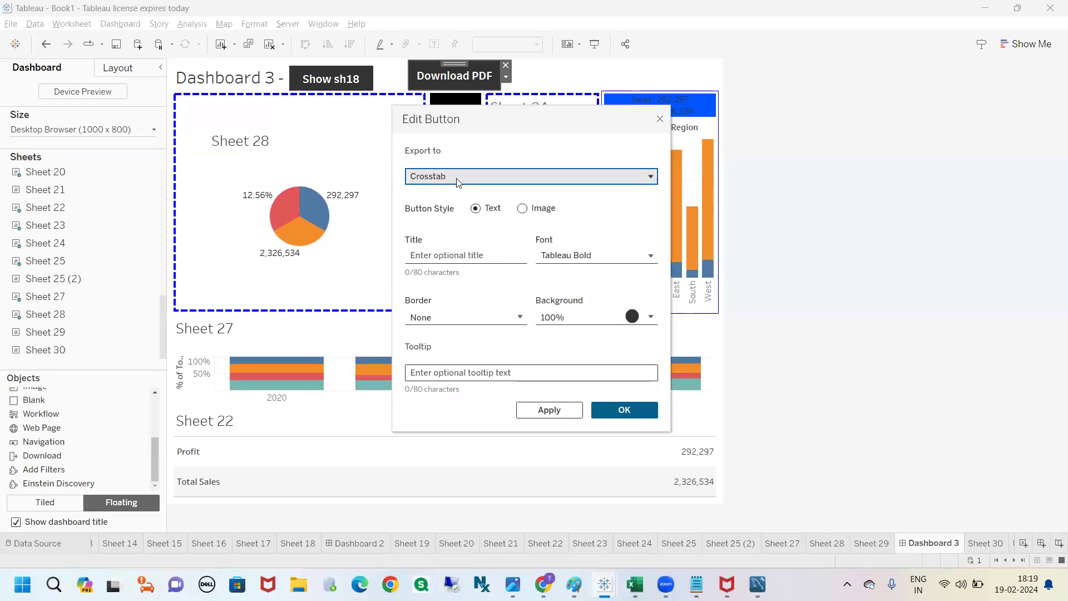
key(ctrl+2)
mouse_move(429, 170)
mouse_down()
mouse_move(404, 201)
mouse_move(431, 167)
mouse_up()
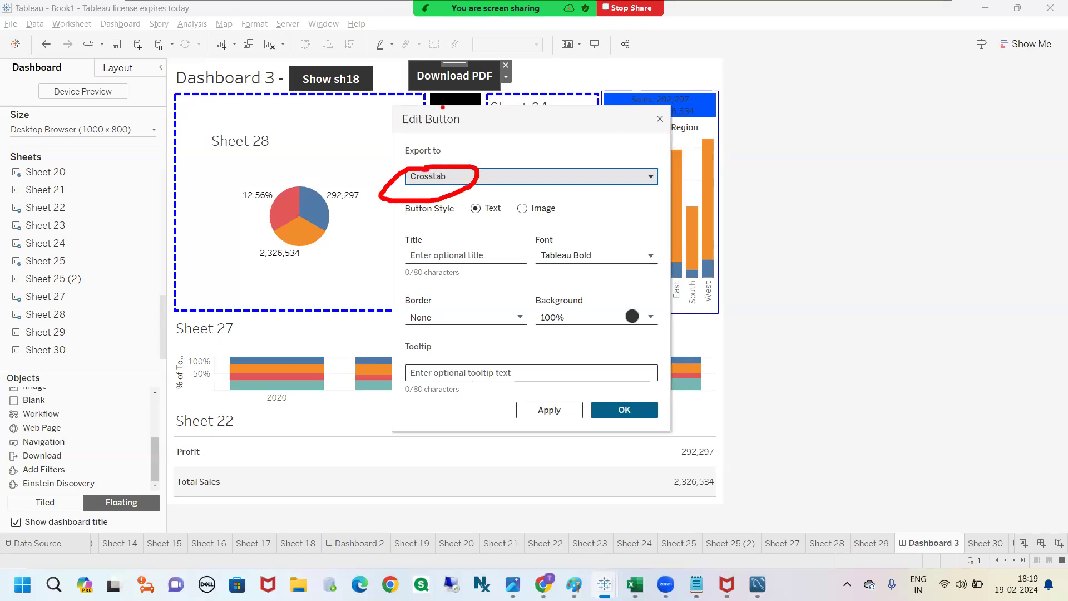
mouse_move(442, 71)
mouse_down()
mouse_move(446, 117)
mouse_move(408, 110)
mouse_up()
drag(510, 148, 528, 179)
mouse_move(557, 142)
mouse_down()
mouse_move(535, 158)
mouse_move(550, 183)
mouse_move(600, 130)
mouse_move(621, 227)
mouse_move(623, 218)
mouse_up()
drag(639, 155, 646, 175)
drag(654, 136, 640, 154)
mouse_move(647, 176)
mouse_down()
mouse_move(671, 162)
mouse_move(685, 171)
mouse_up()
drag(687, 161, 688, 160)
mouse_move(705, 65)
mouse_down()
mouse_move(735, 109)
mouse_move(707, 64)
mouse_up()
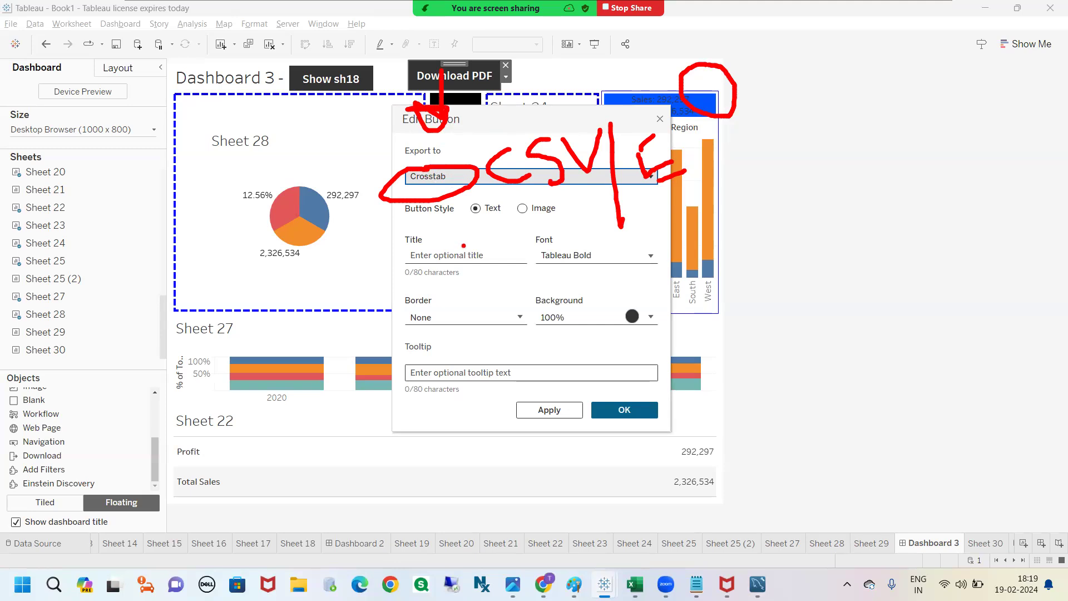
mouse_move(383, 103)
mouse_down()
mouse_move(414, 378)
mouse_move(729, 362)
mouse_move(429, 124)
mouse_move(396, 138)
mouse_up()
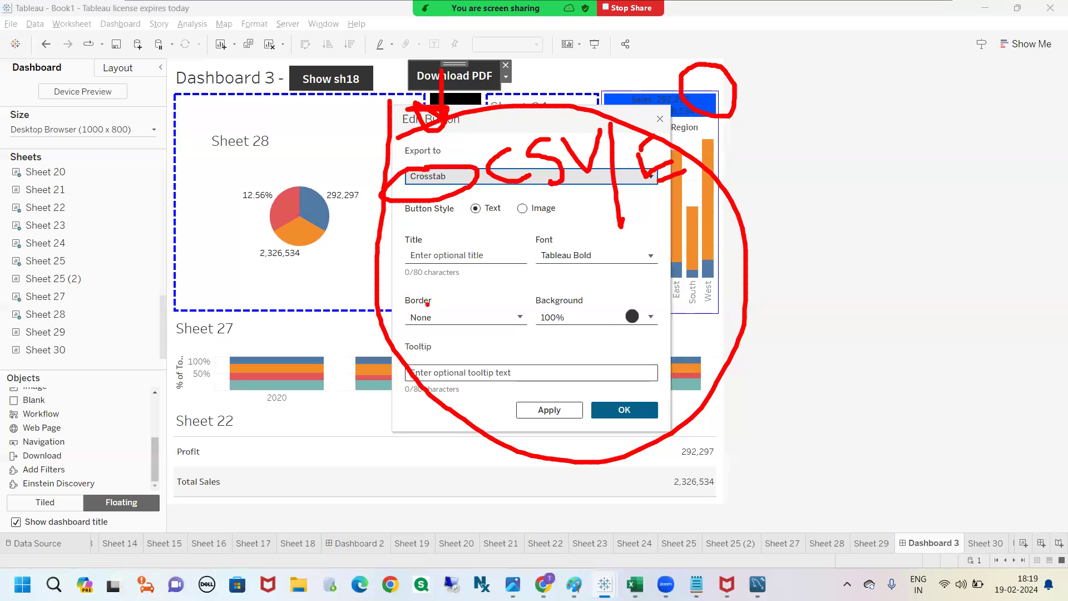
drag(564, 187, 567, 273)
drag(668, 187, 655, 300)
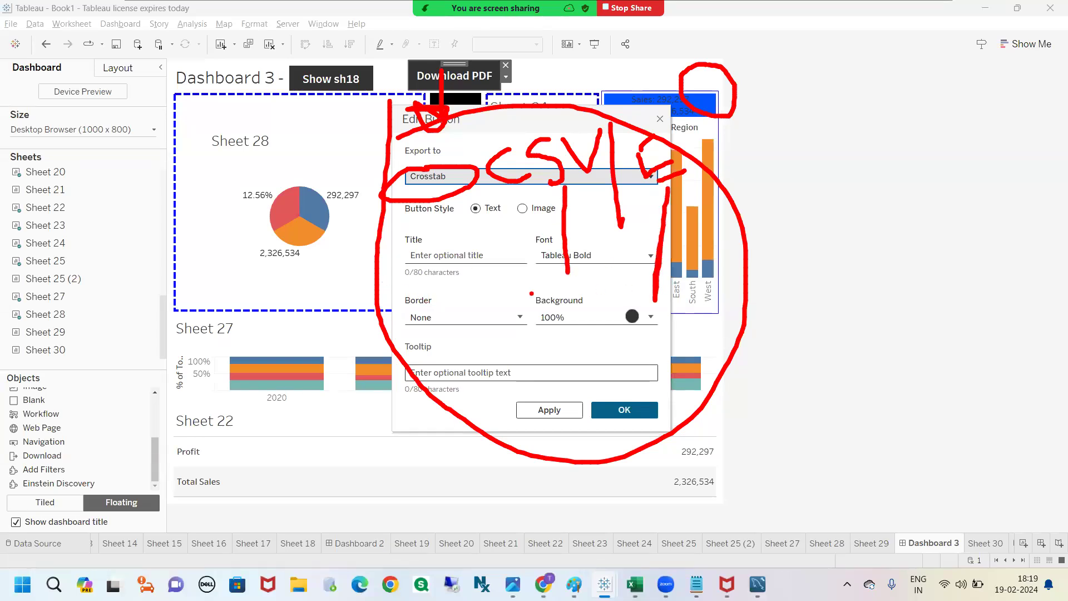
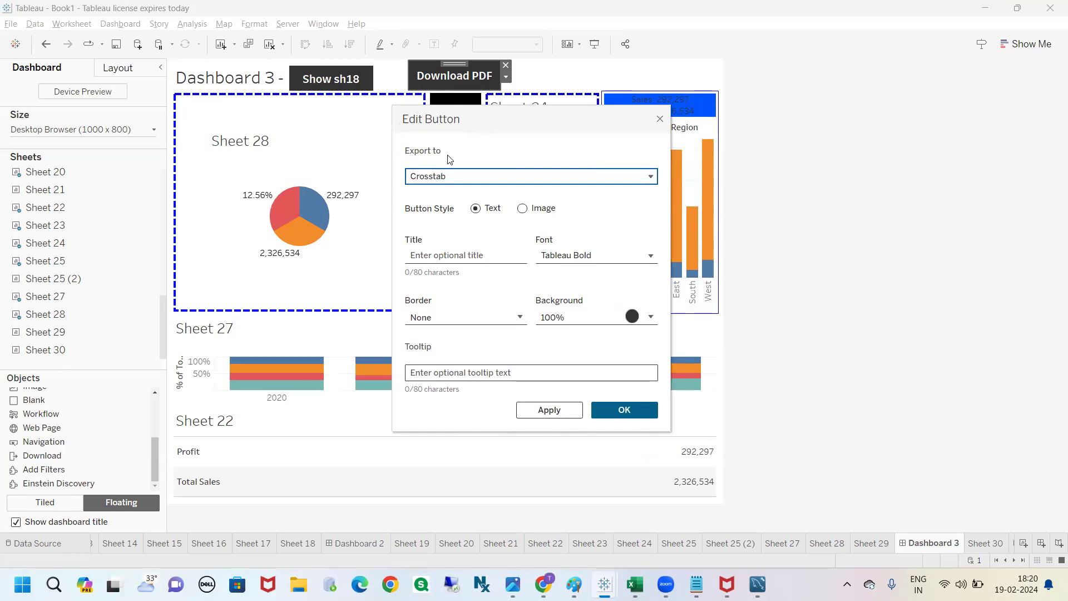
Step: Review the available export formats, close the button settings, and remove the Download PDF button from the dashboard
click(462, 176)
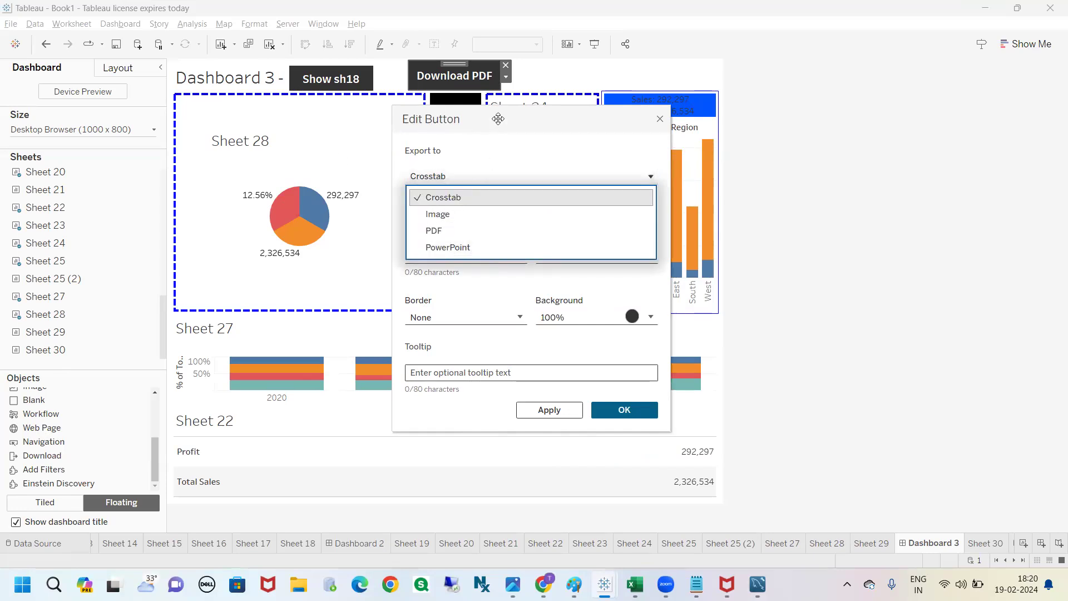
click(660, 119)
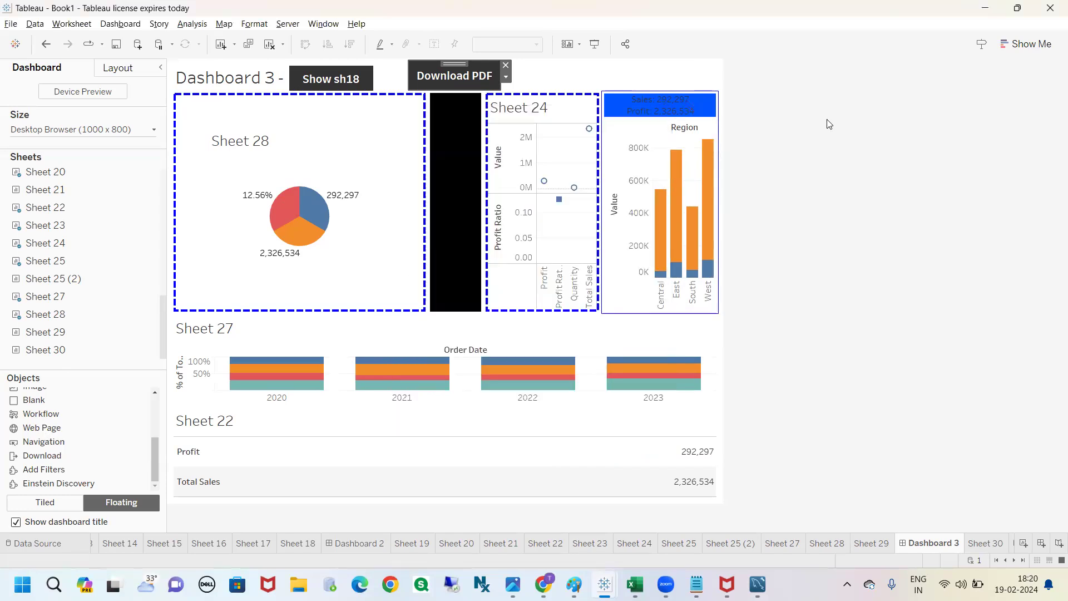
click(506, 66)
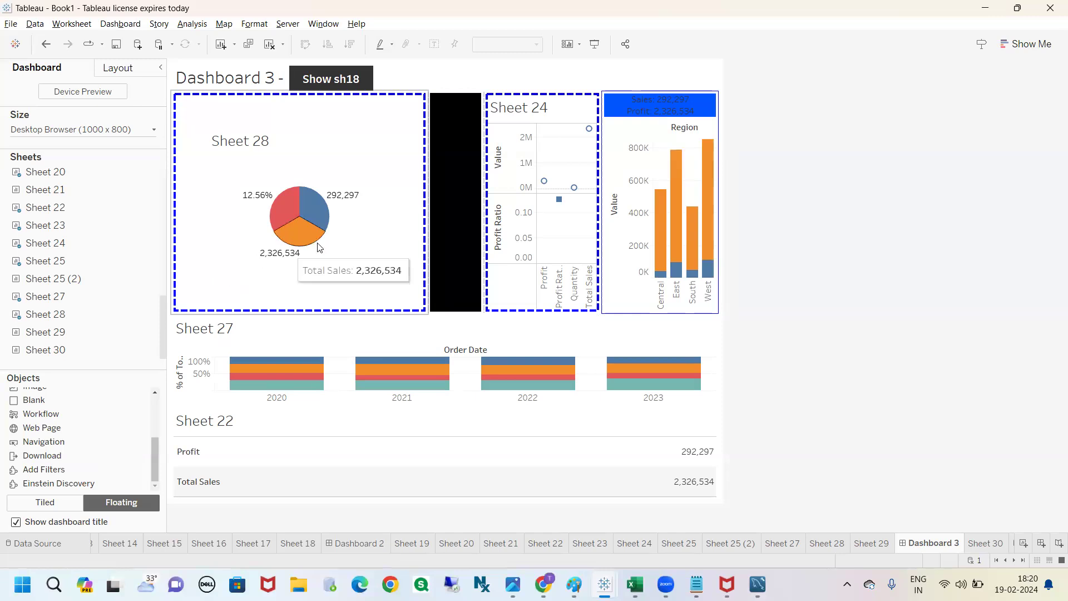
Step: View the server and publishing commands without running any of them
click(292, 24)
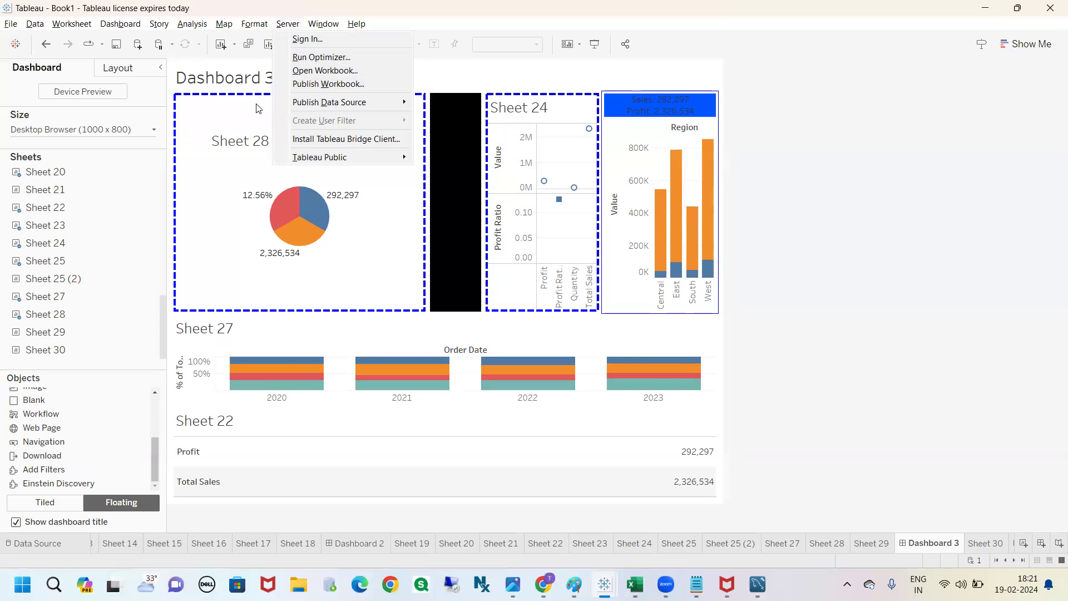
click(843, 192)
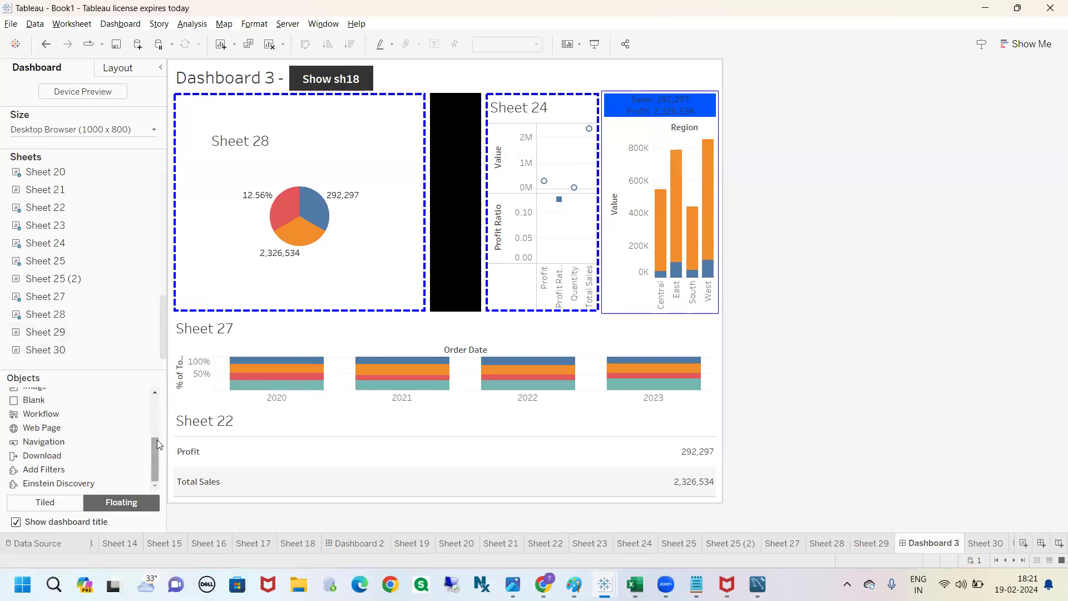
Step: Add a tiled Text object between Sheet 24 and the region bar chart, with the text "Sales by Region"
drag(158, 456, 165, 419)
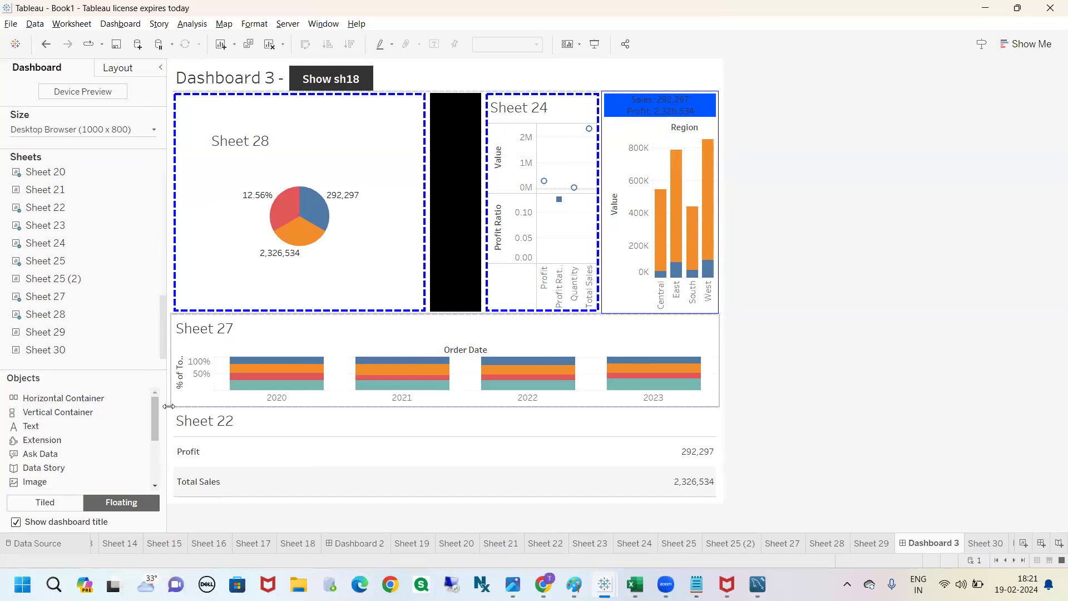
mouse_move(156, 411)
mouse_down()
mouse_move(155, 422)
mouse_move(161, 410)
mouse_up()
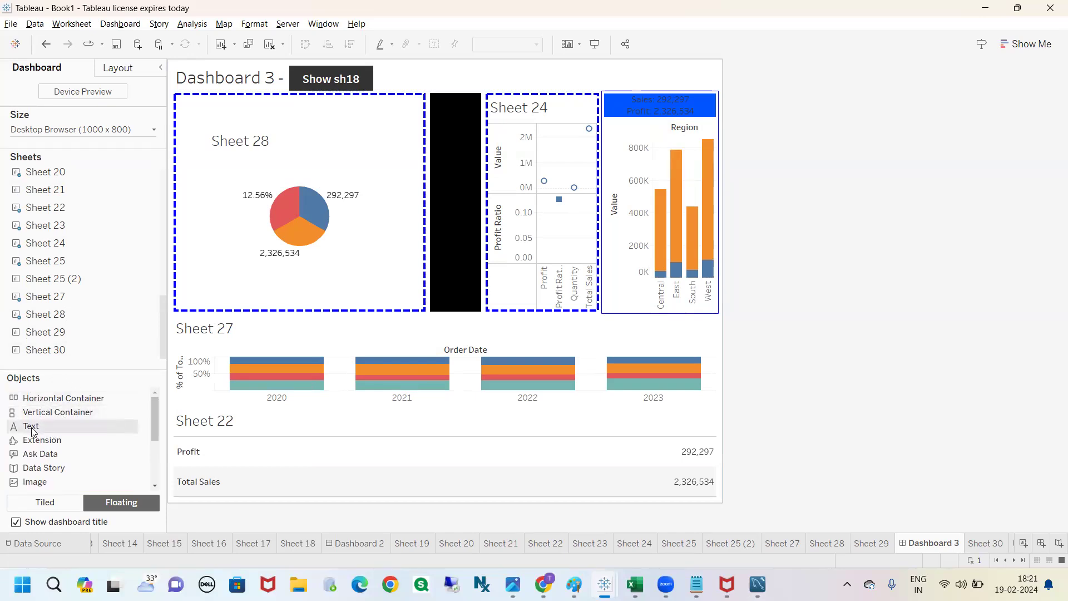
drag(36, 431, 582, 241)
click(45, 503)
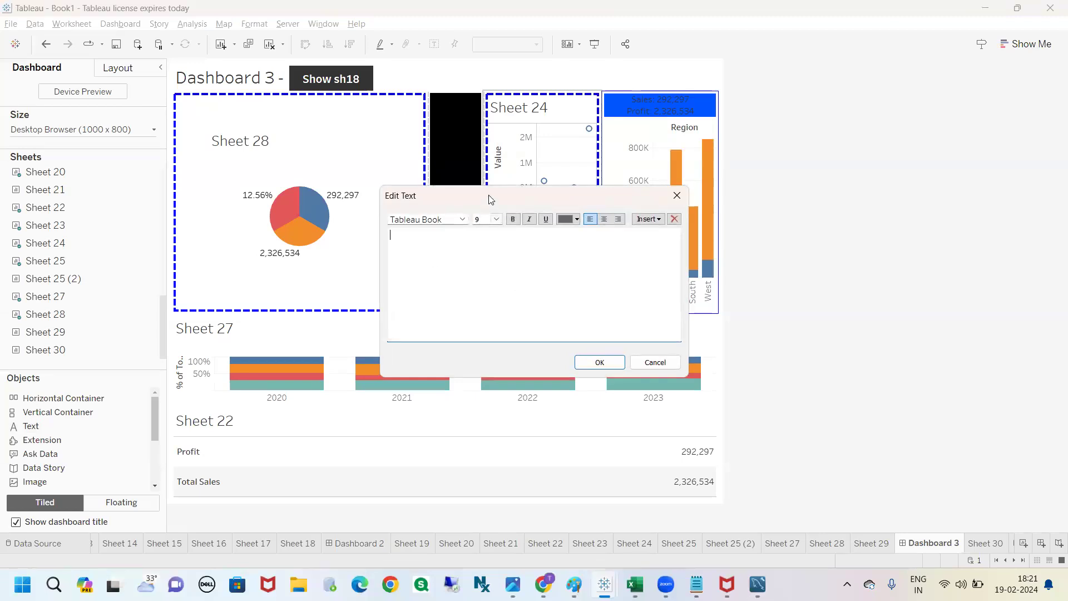
drag(481, 195, 477, 190)
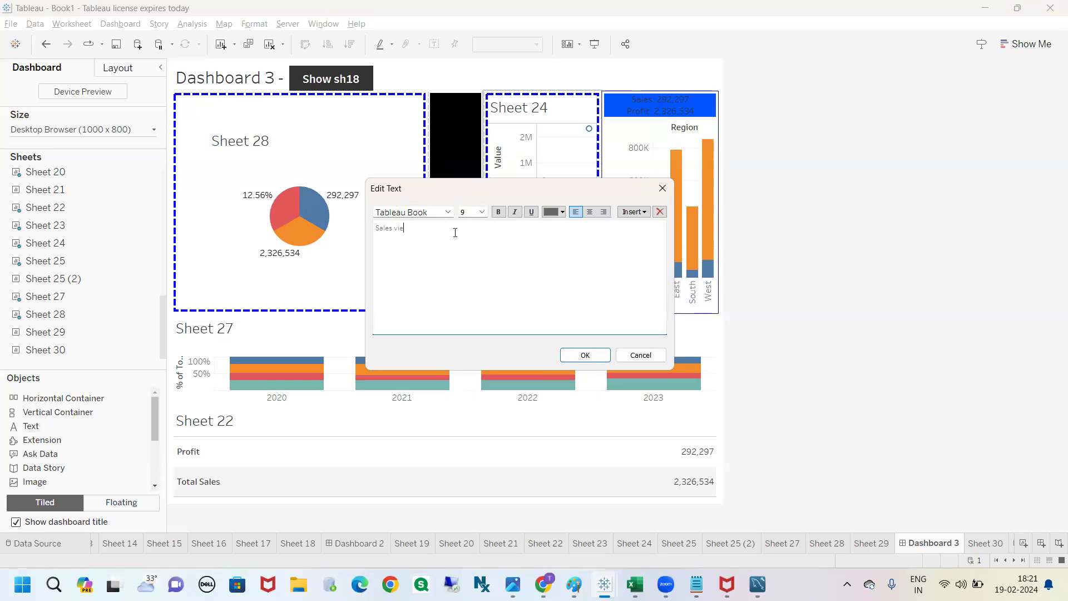
key(BackSpace)
key(BackSpace)
key(BackSpace)
key(BackSpace)
key(BackSpace)
key(BackSpace)
key(BackSpace)
key(BackSpace)
key(BackSpace)
text(Sale)
Step: Format the whole "Sales by Region" text as Arial, size 12, bold
key(ctrl+a)
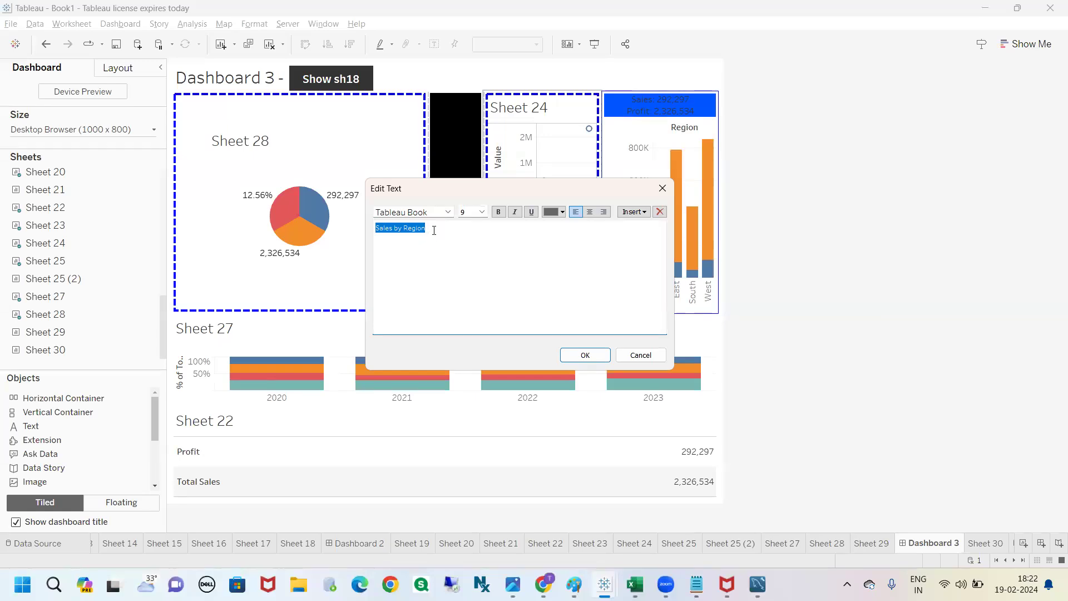
click(442, 213)
text(arial)
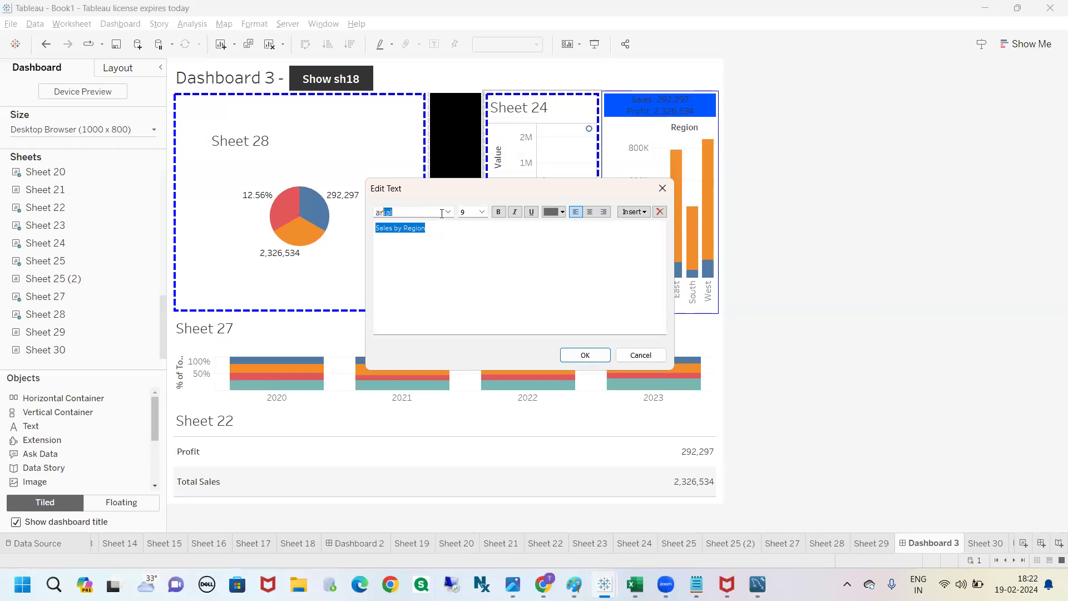
key(Return)
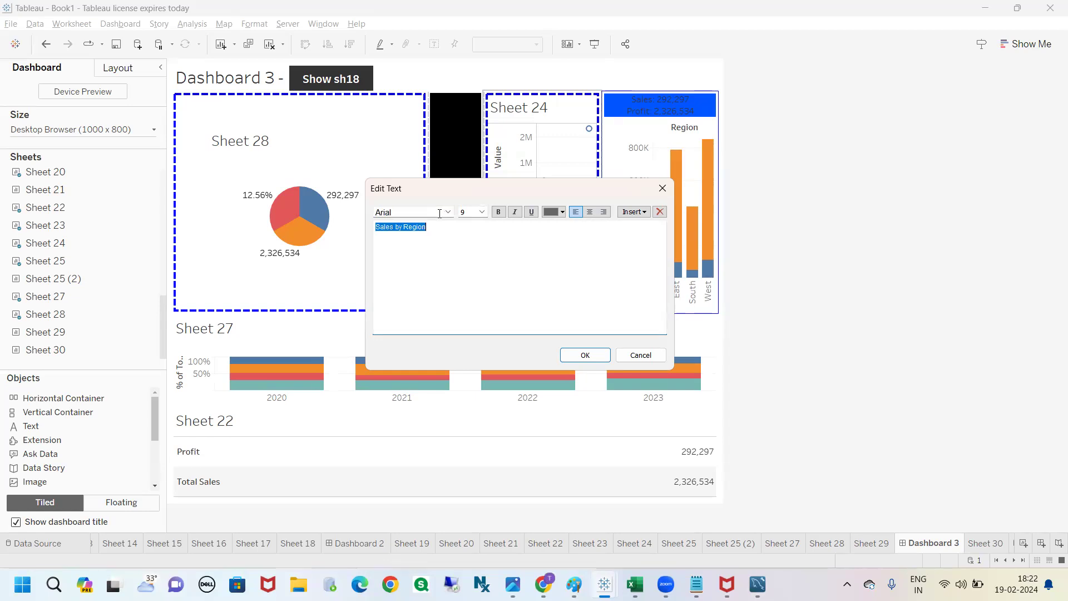
click(482, 212)
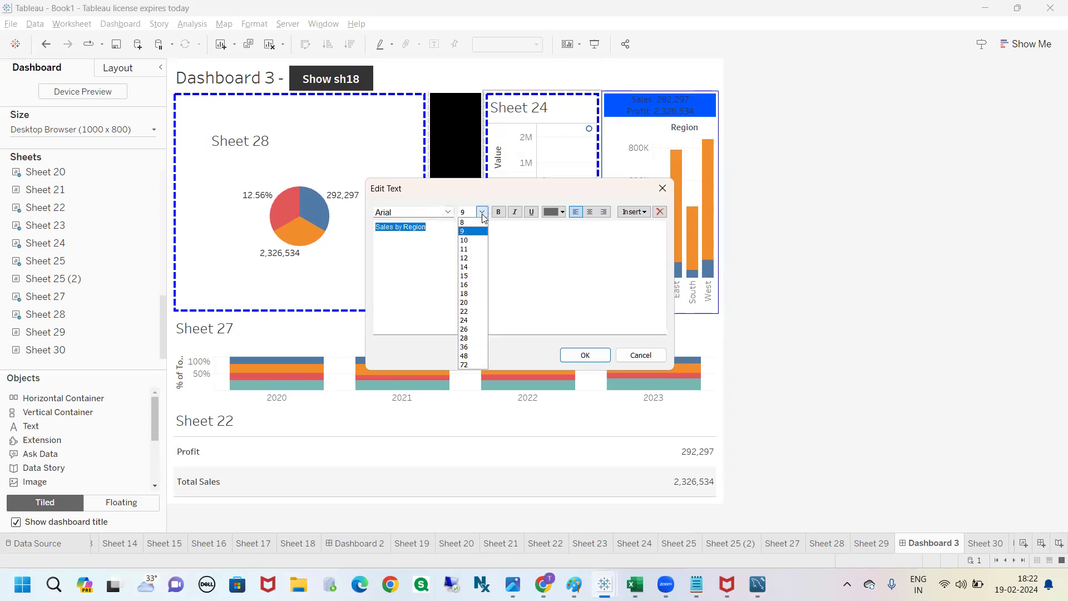
click(477, 258)
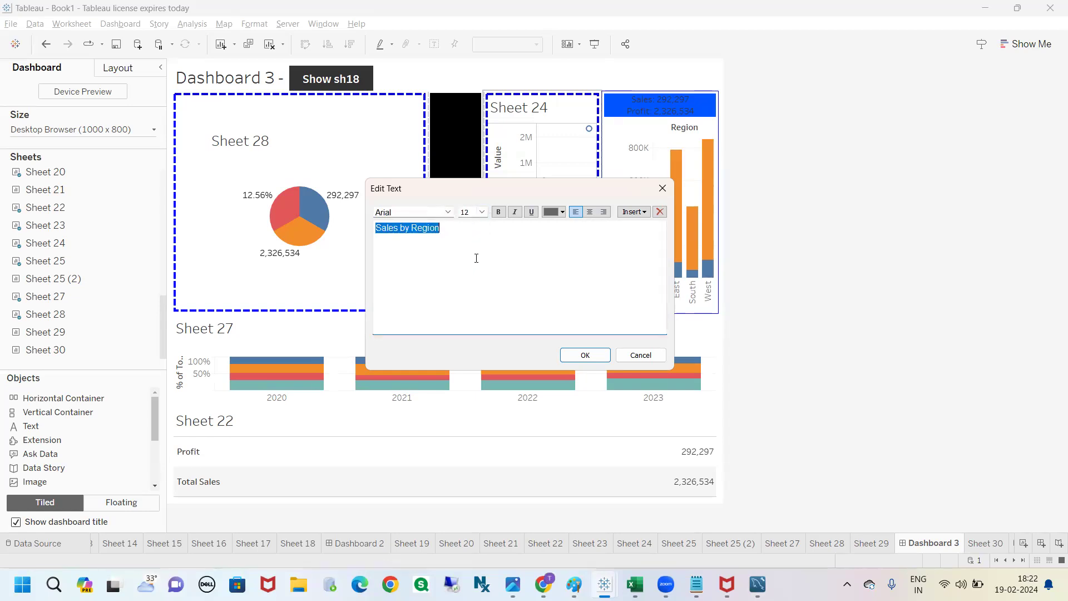
click(498, 213)
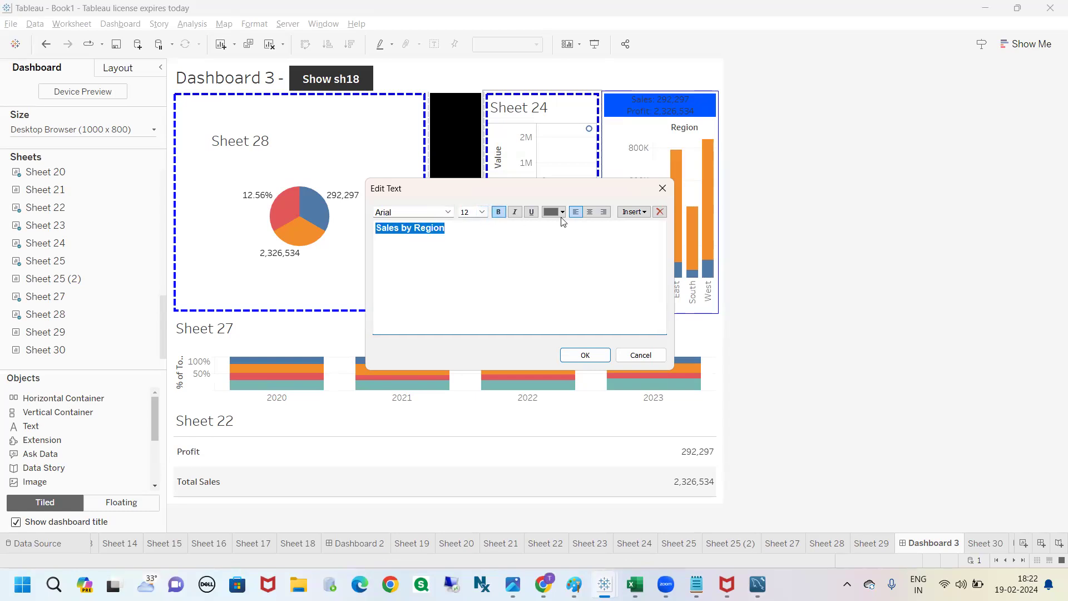
Step: Colour the "Sales by Region" text red, centre it, and apply the text to the dashboard
click(563, 212)
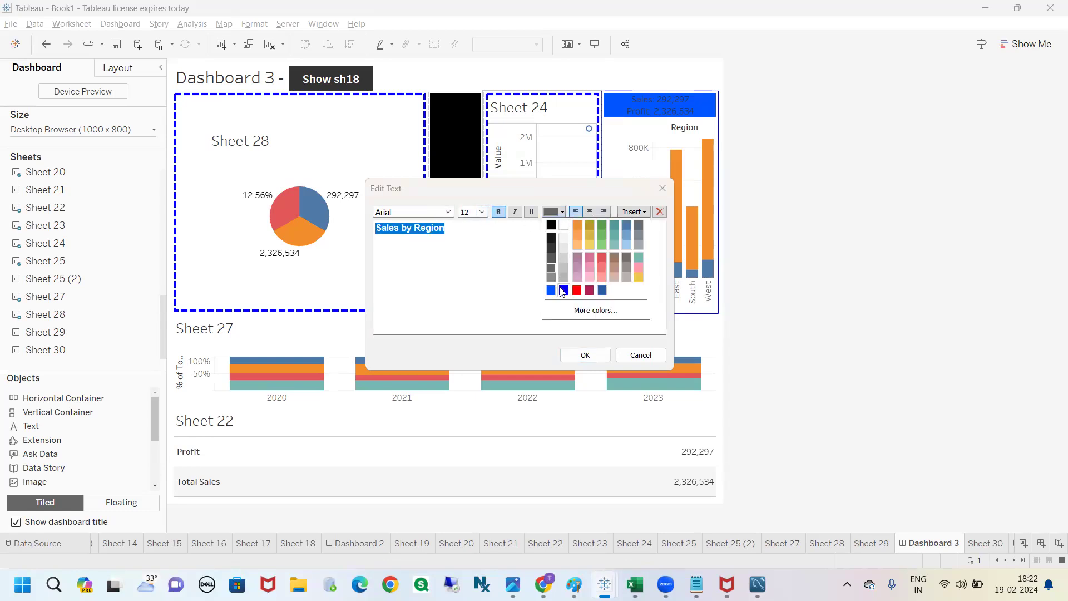
click(563, 289)
click(563, 213)
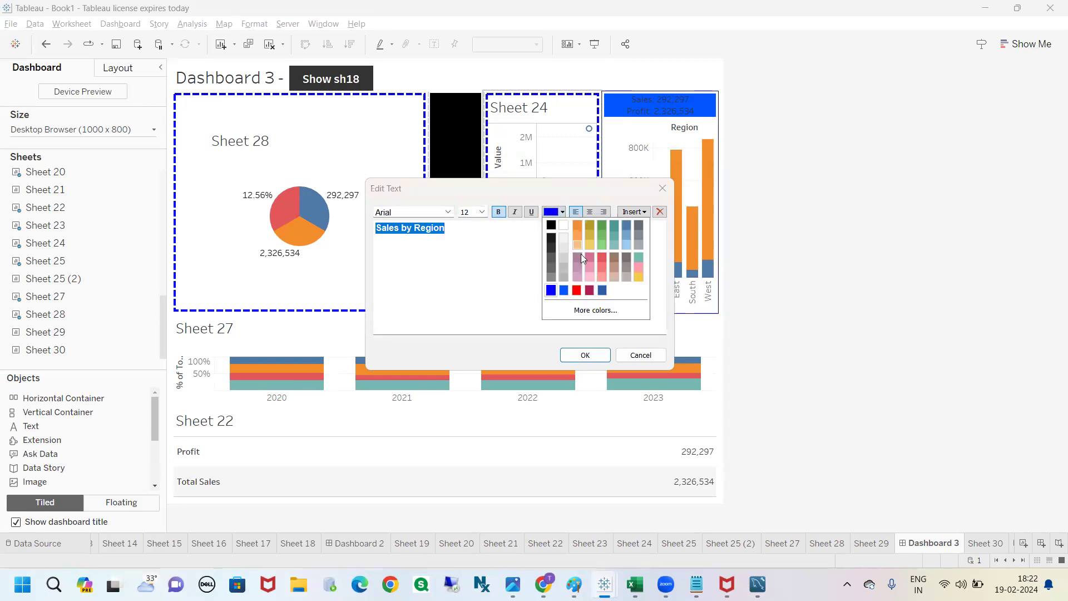
click(574, 291)
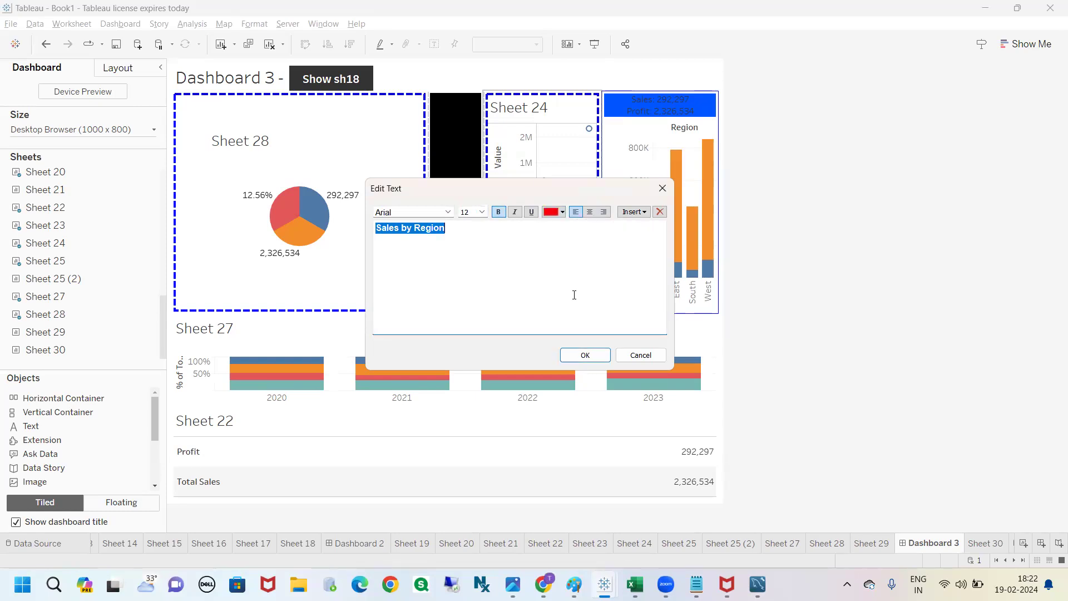
click(590, 212)
click(567, 226)
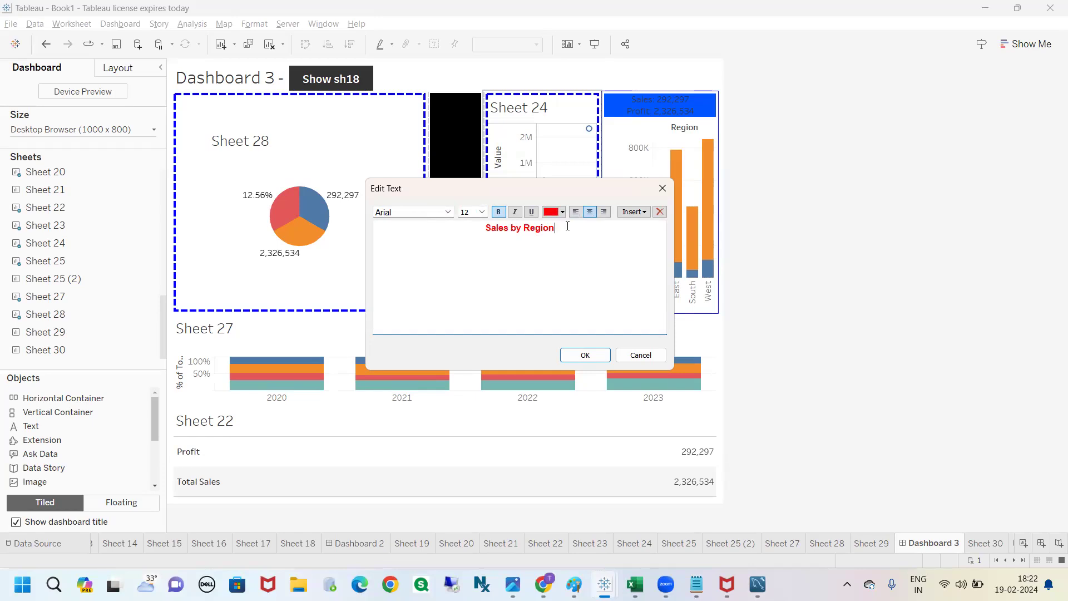
click(585, 355)
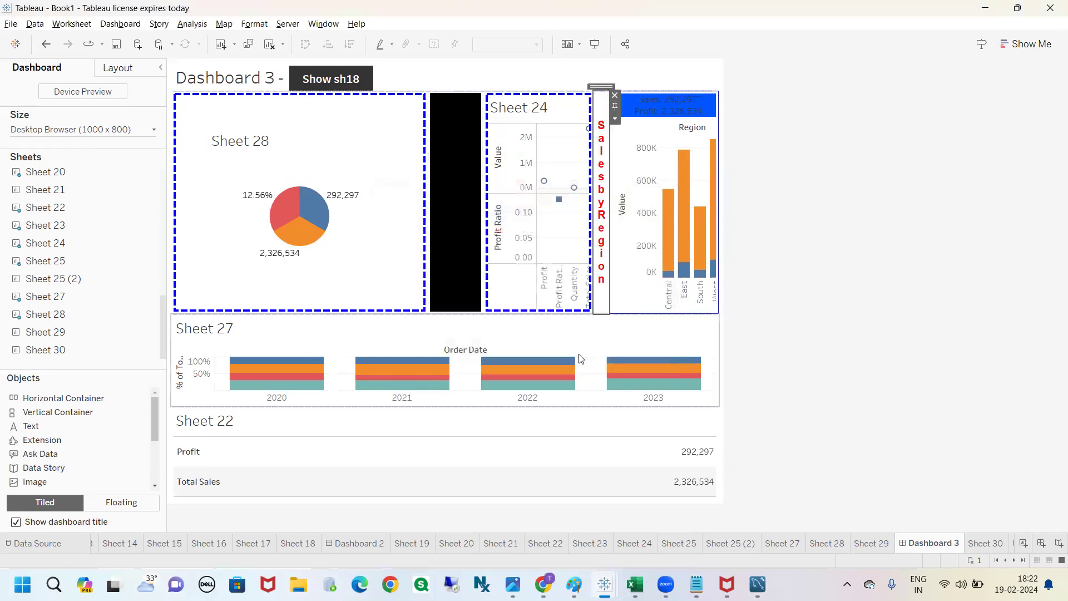
Step: Move the "Sales by Region" text object into the region chart's container, above the blue Sales and Profit banner
click(787, 296)
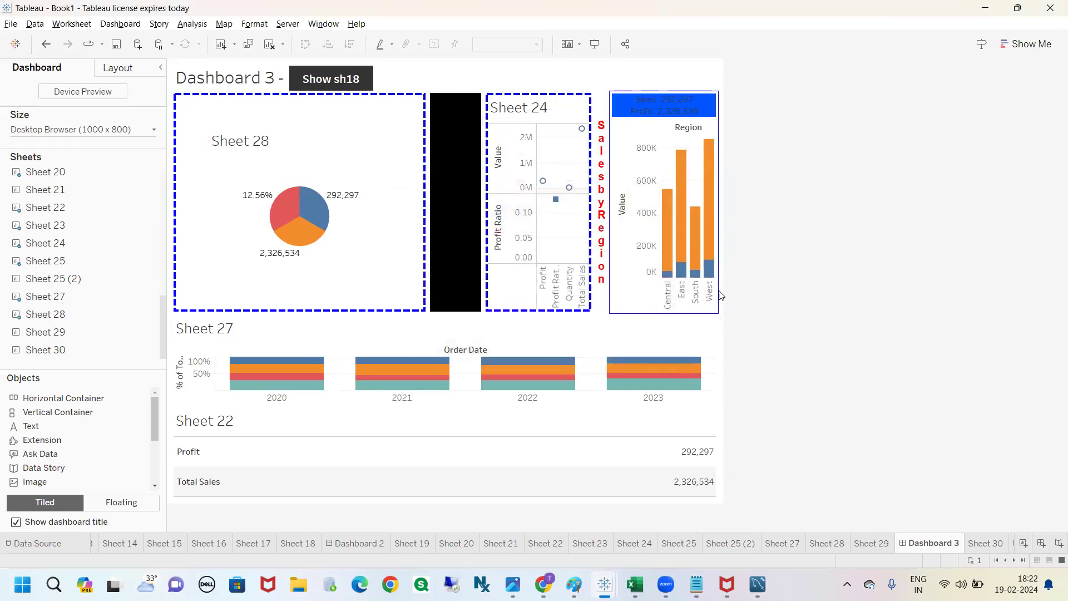
click(688, 108)
click(653, 141)
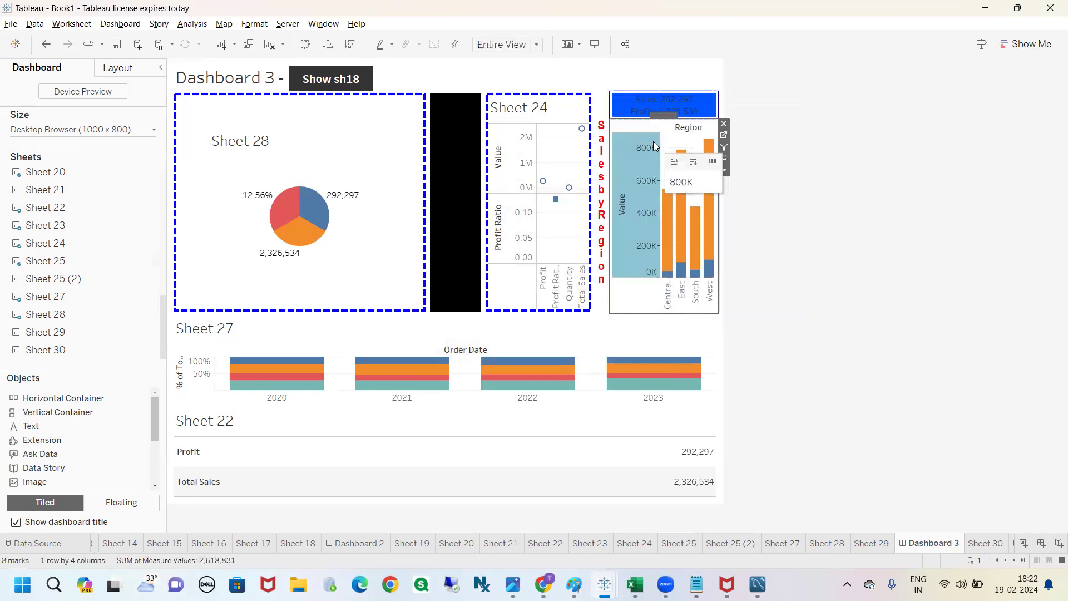
click(606, 131)
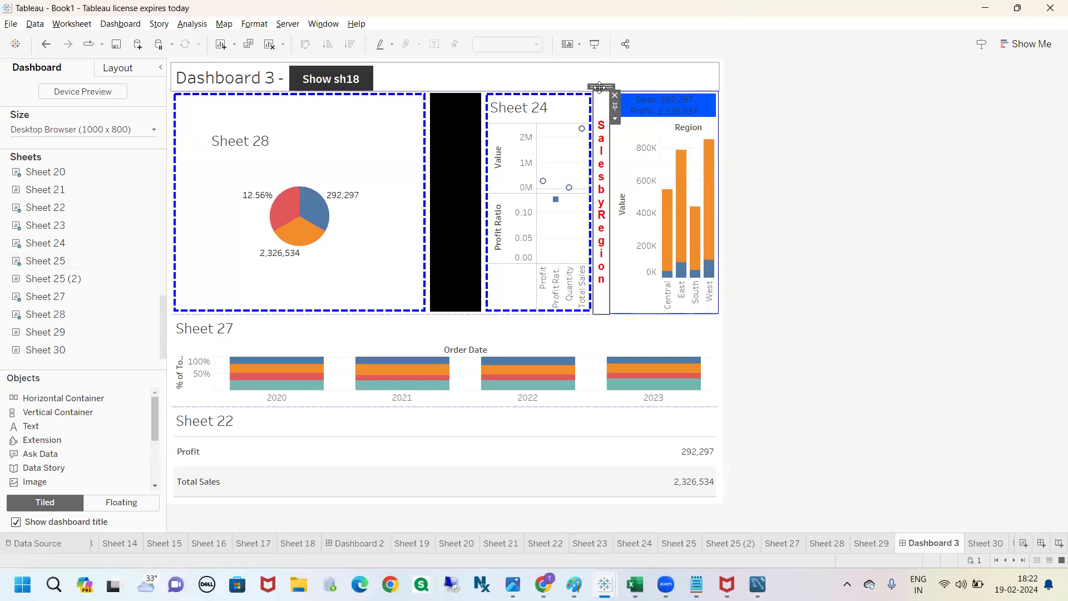
drag(600, 87, 633, 103)
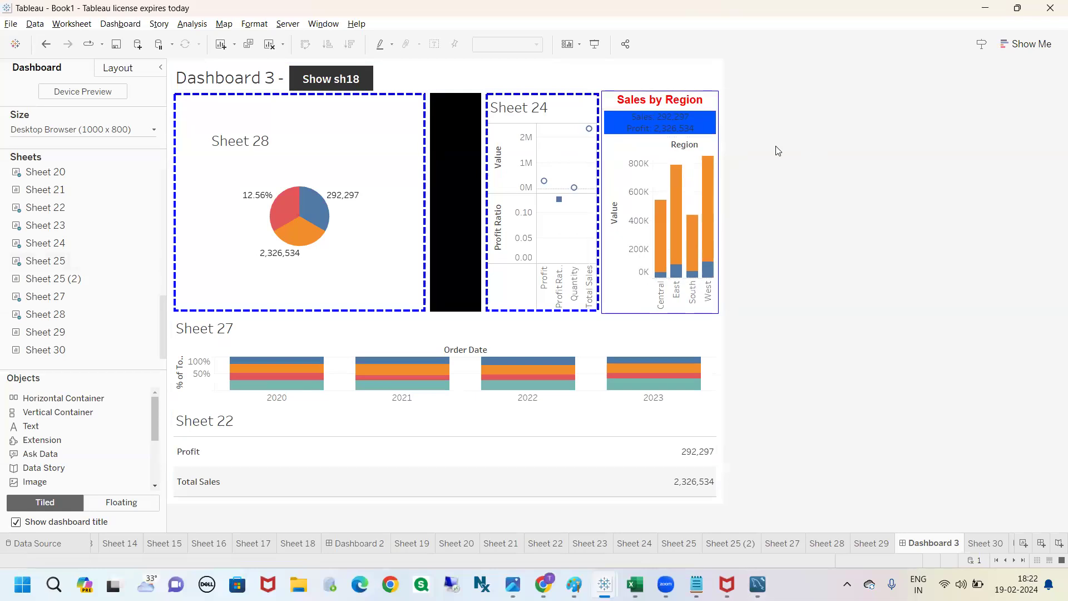
mouse_move(665, 251)
click(52, 130)
click(27, 207)
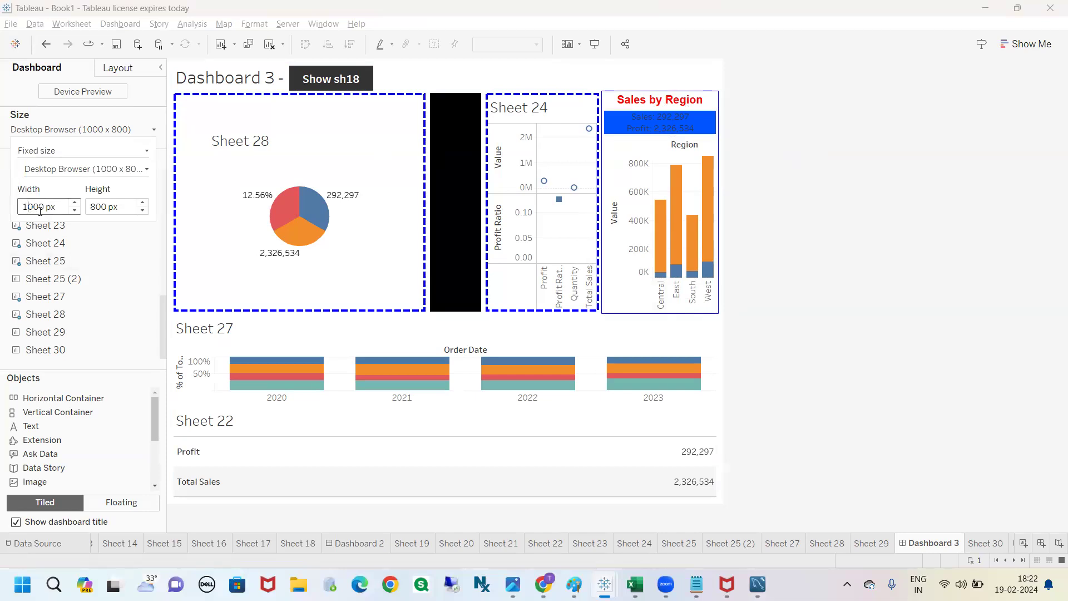
click(794, 209)
mouse_move(603, 221)
mouse_down()
mouse_move(707, 211)
mouse_move(691, 226)
mouse_up()
drag(602, 221, 624, 232)
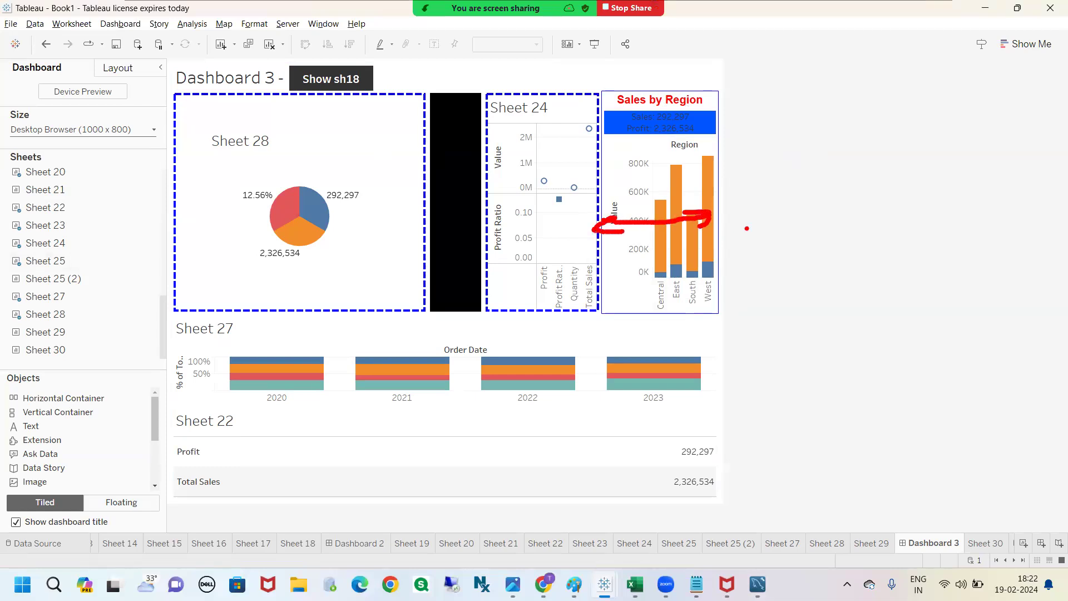
Step: Set the dashboard's fixed width to 1200 px
click(124, 133)
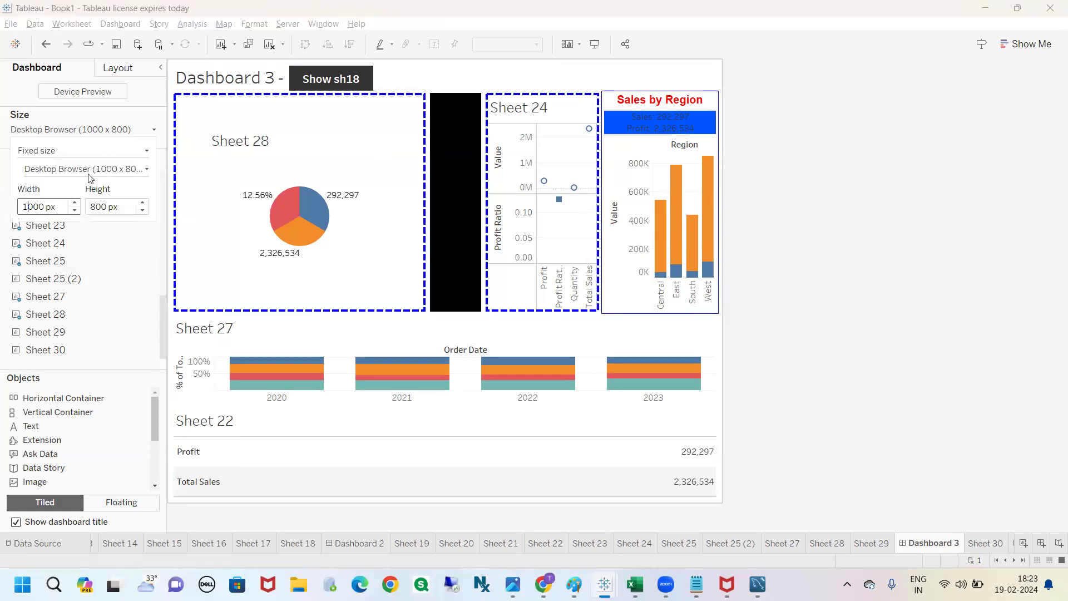
click(32, 208)
key(BackSpace)
text(2)
key(Return)
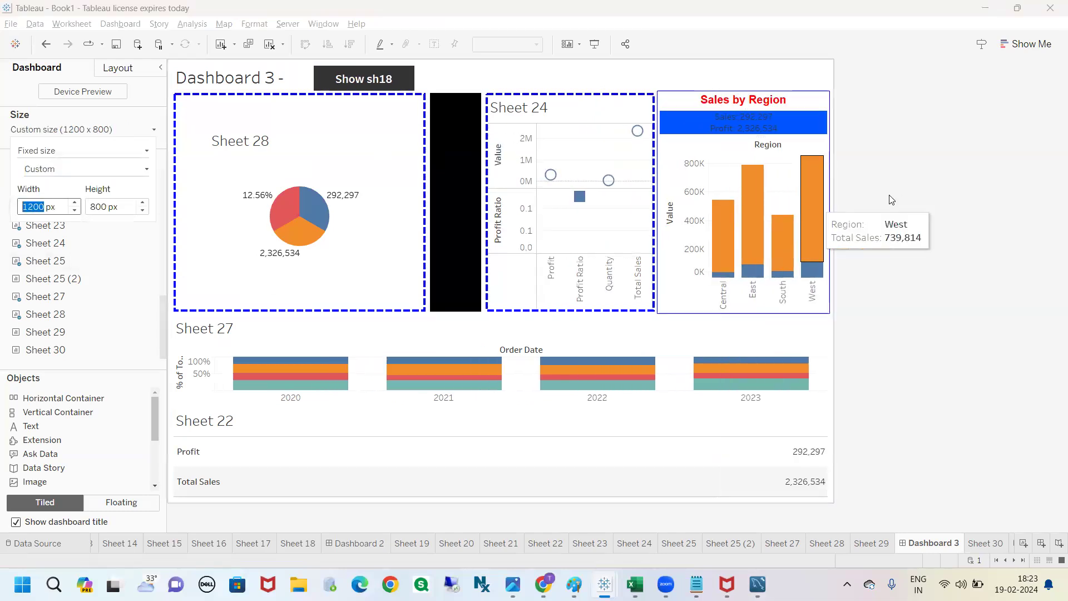
click(899, 196)
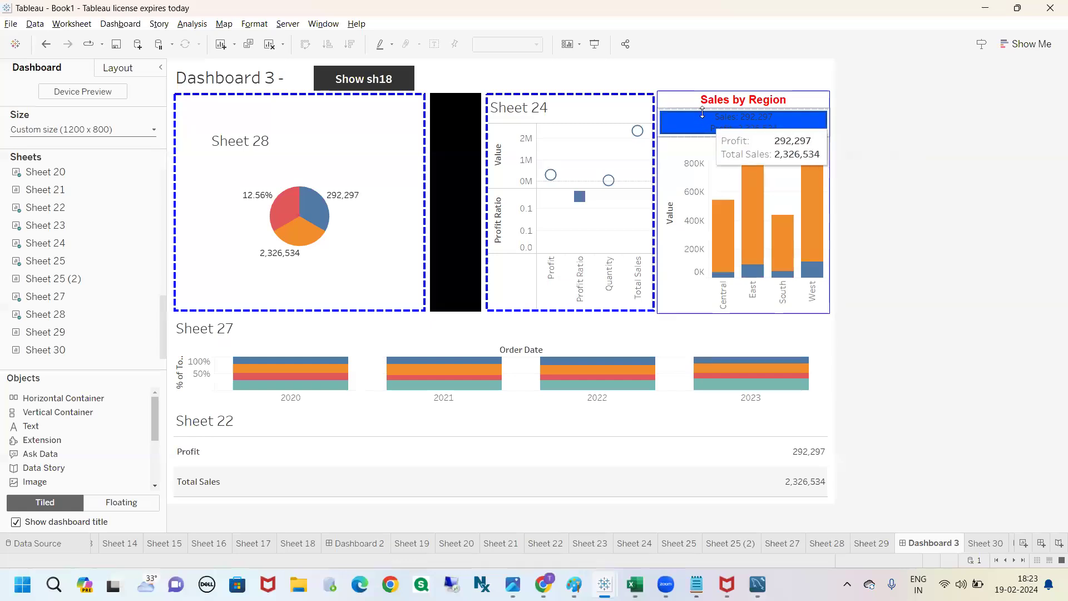
Step: Select the container holding the "Sales by Region" text and region chart, and set its width to 400 pixels
click(813, 122)
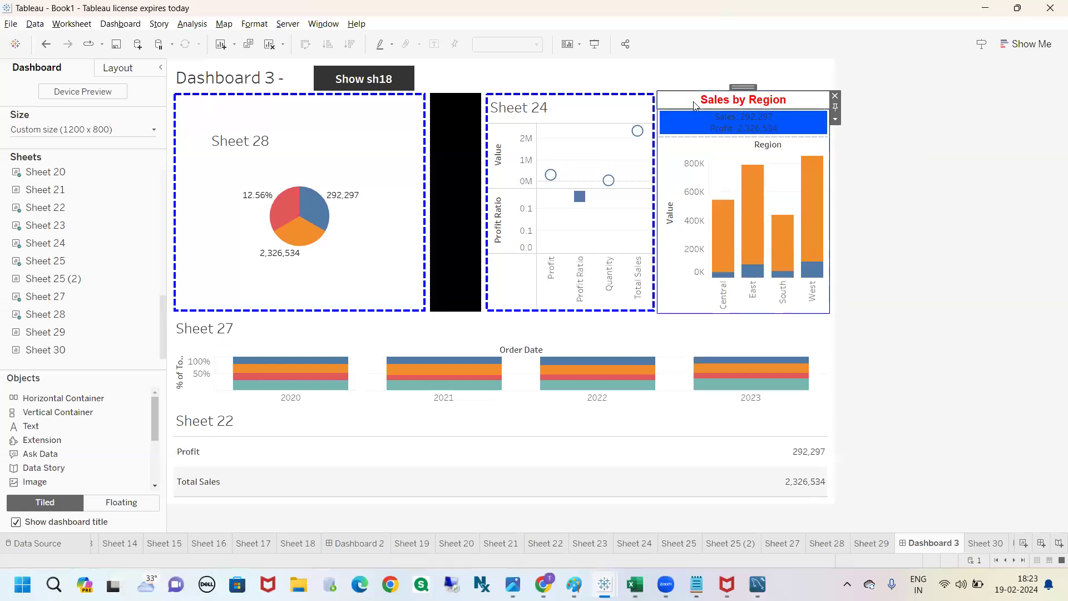
click(836, 118)
click(885, 225)
click(836, 119)
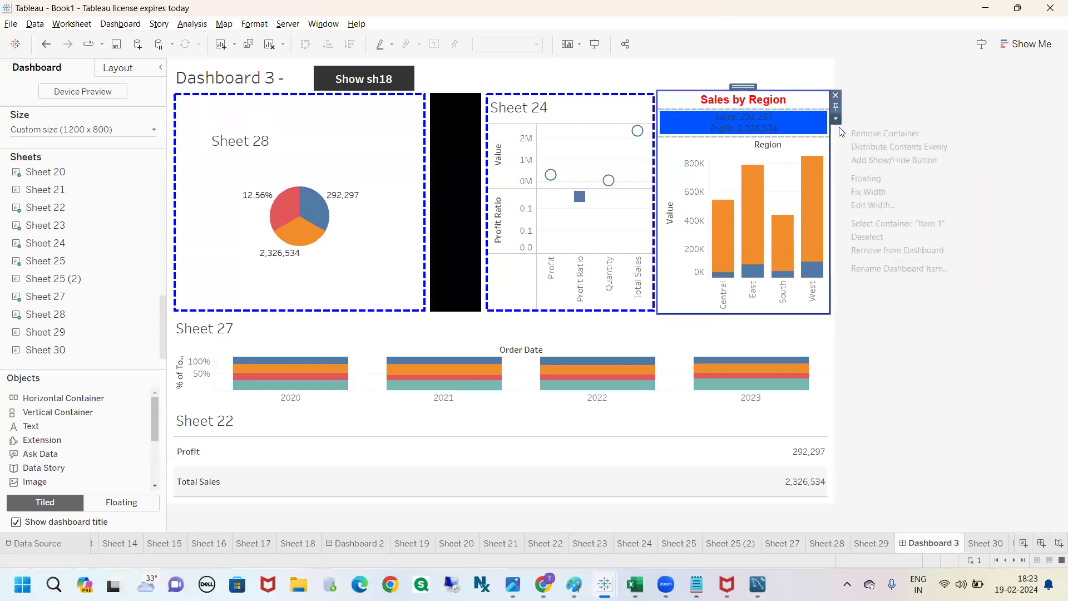
click(871, 210)
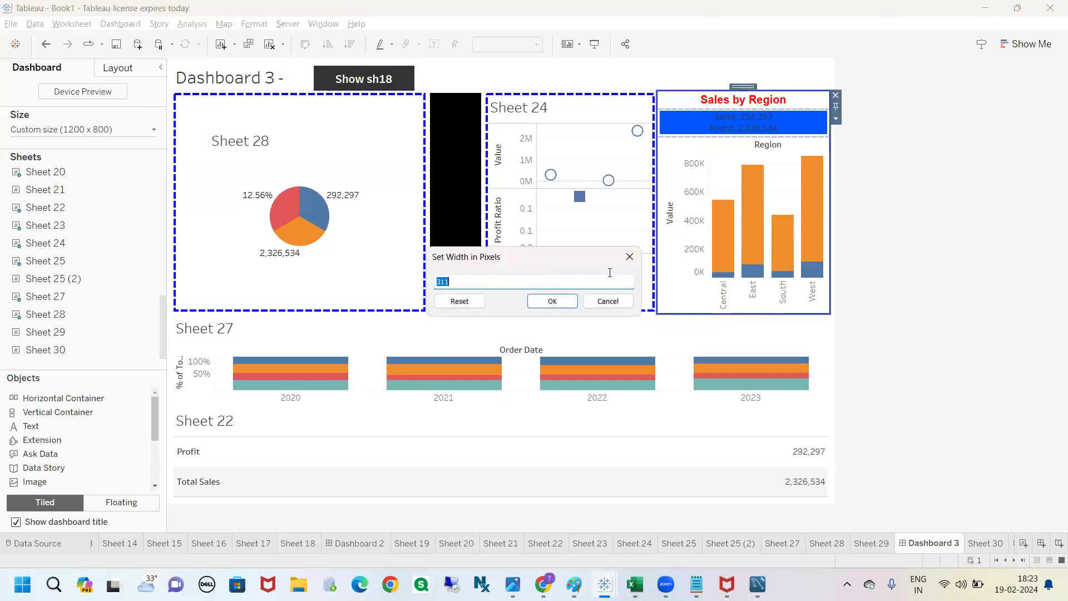
text(400)
click(550, 298)
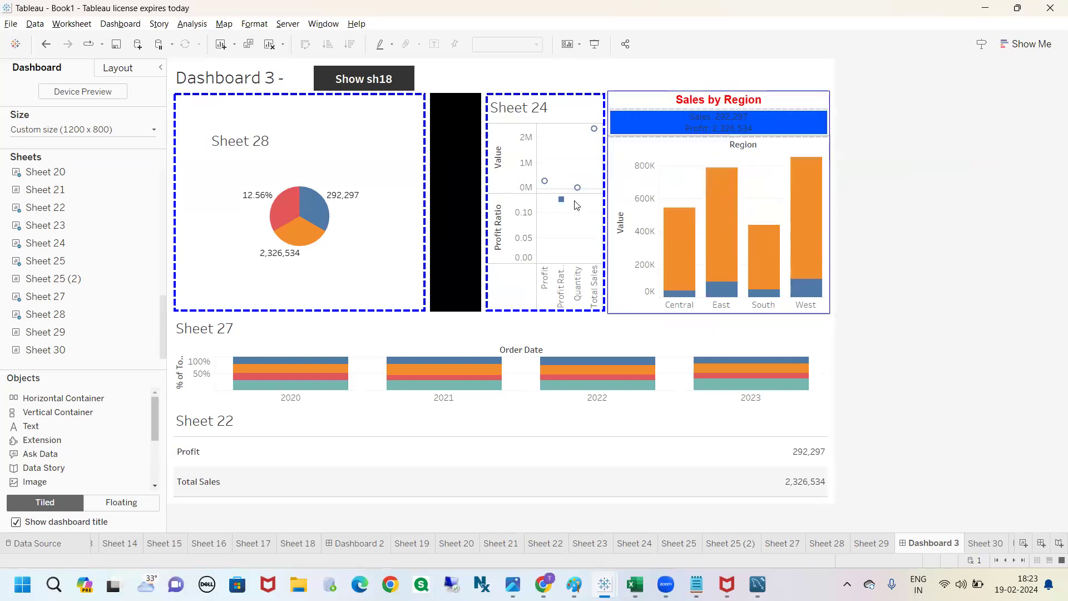
Step: Inspect the "Sales by Region" text in its editor and close it without editing
double_click(701, 105)
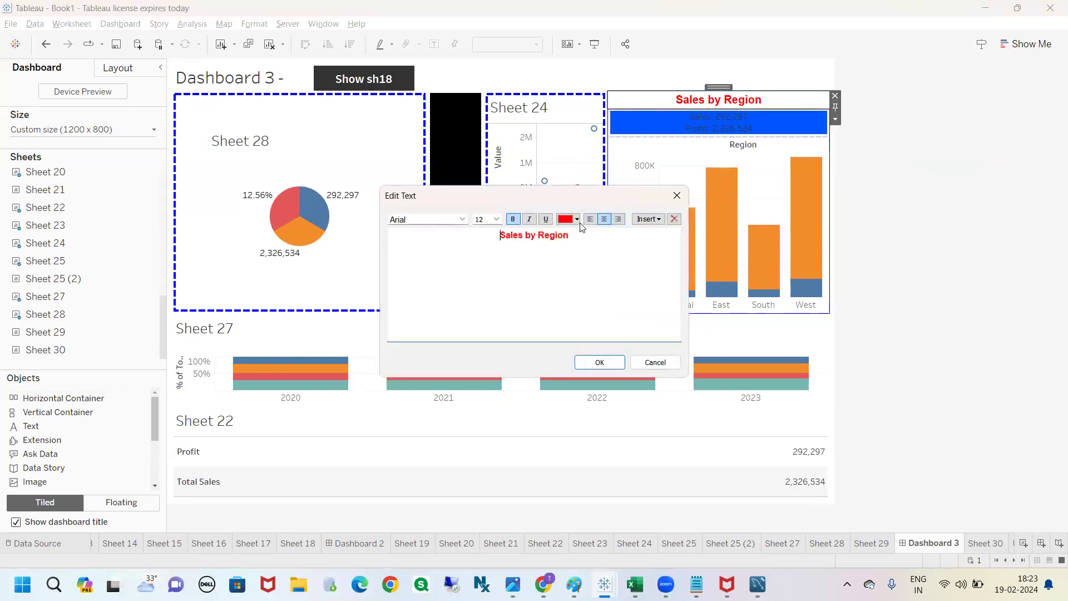
click(677, 195)
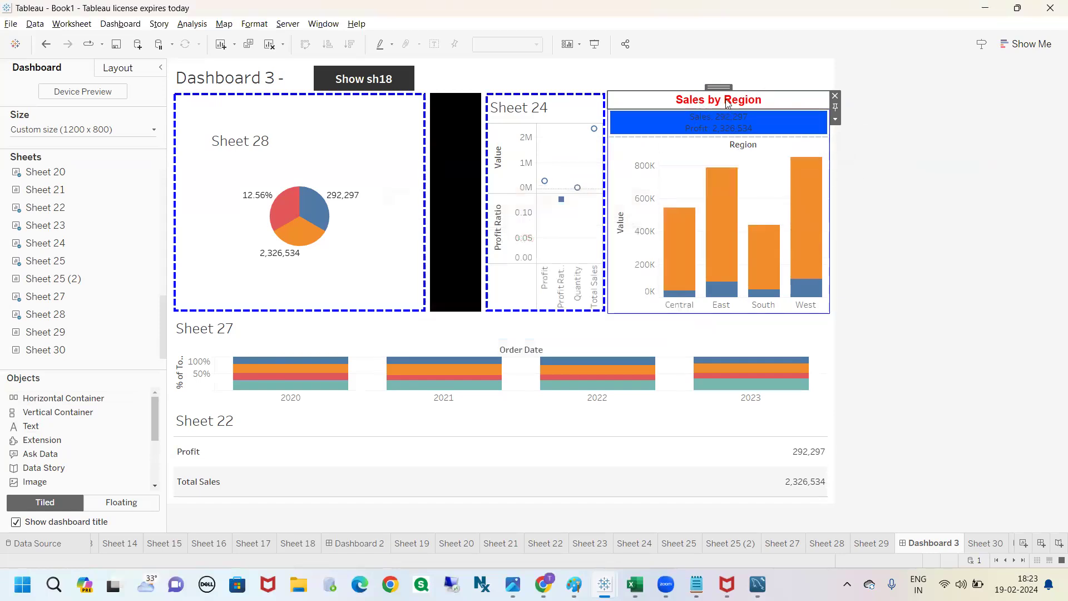
Step: Set the background of the "Sales by Region" text object to black
click(133, 68)
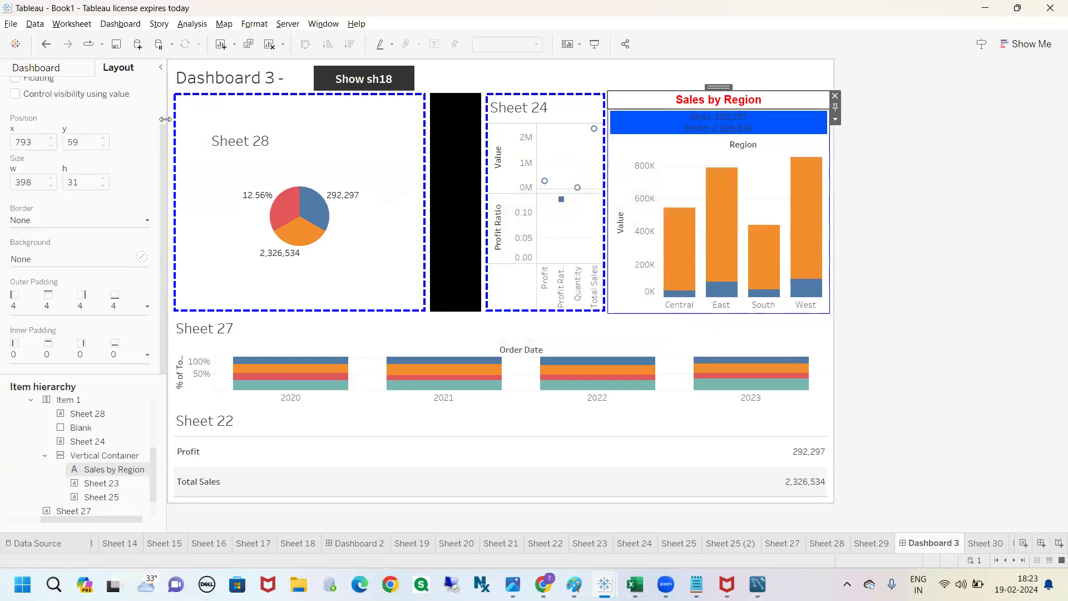
click(140, 258)
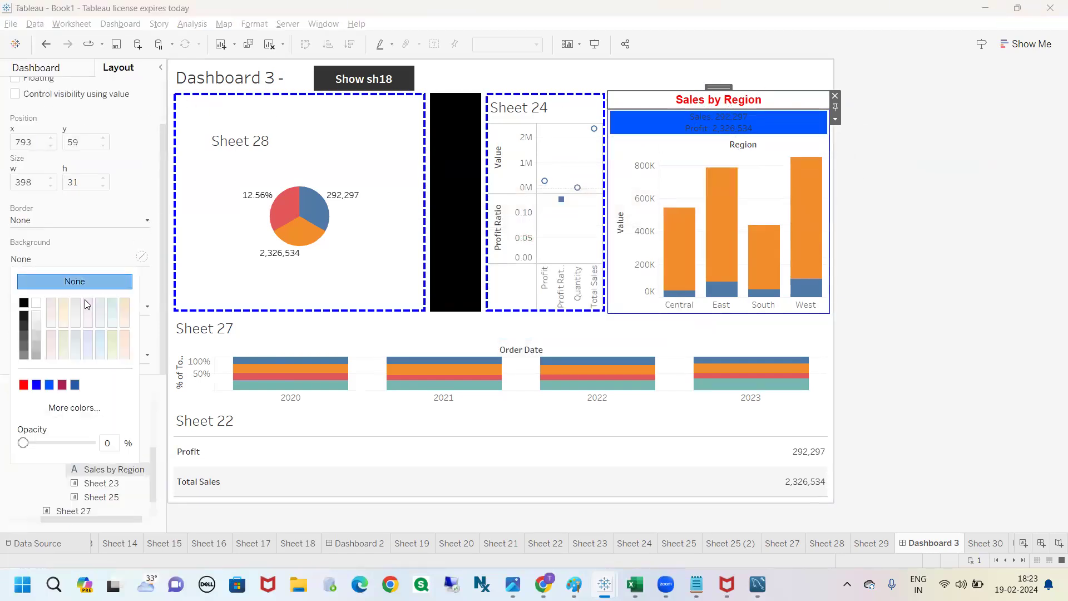
click(23, 304)
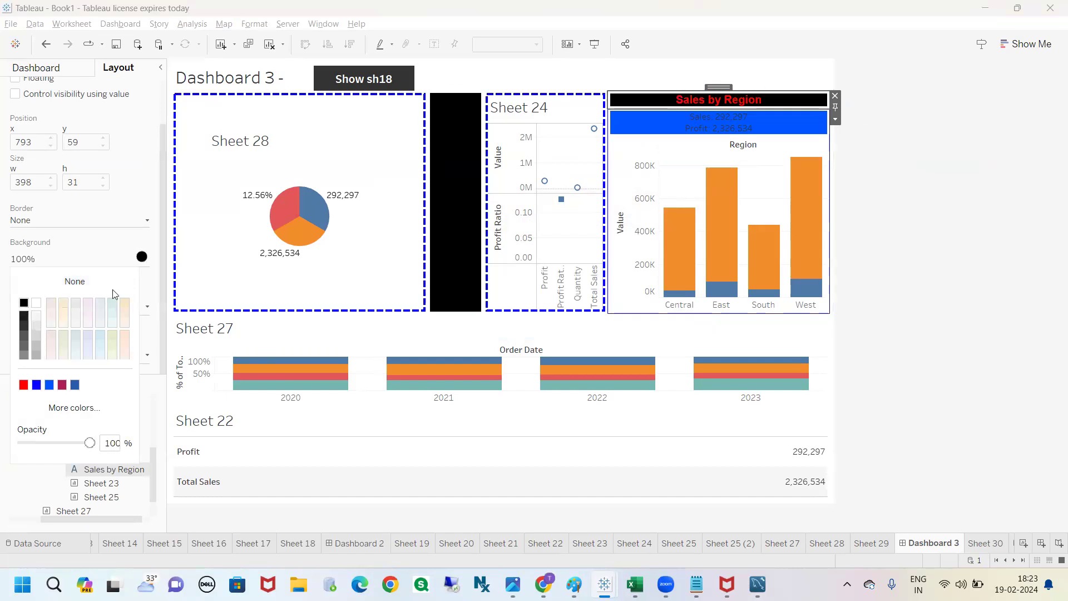
click(972, 227)
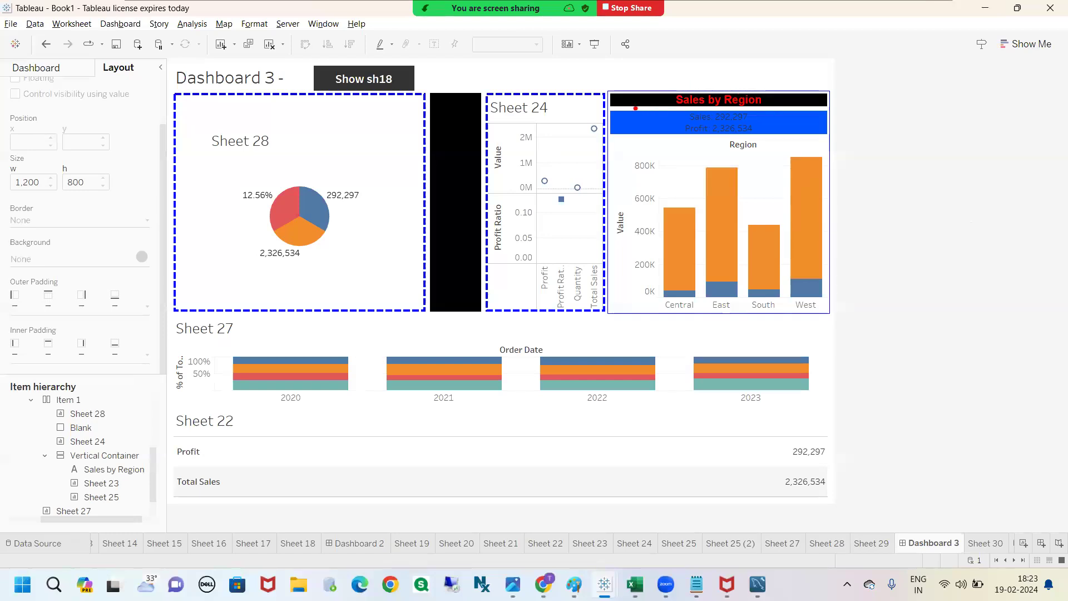
drag(635, 108, 675, 105)
mouse_move(775, 118)
mouse_down()
mouse_move(781, 139)
mouse_move(763, 94)
mouse_move(767, 107)
mouse_move(790, 89)
mouse_up()
key(Escape)
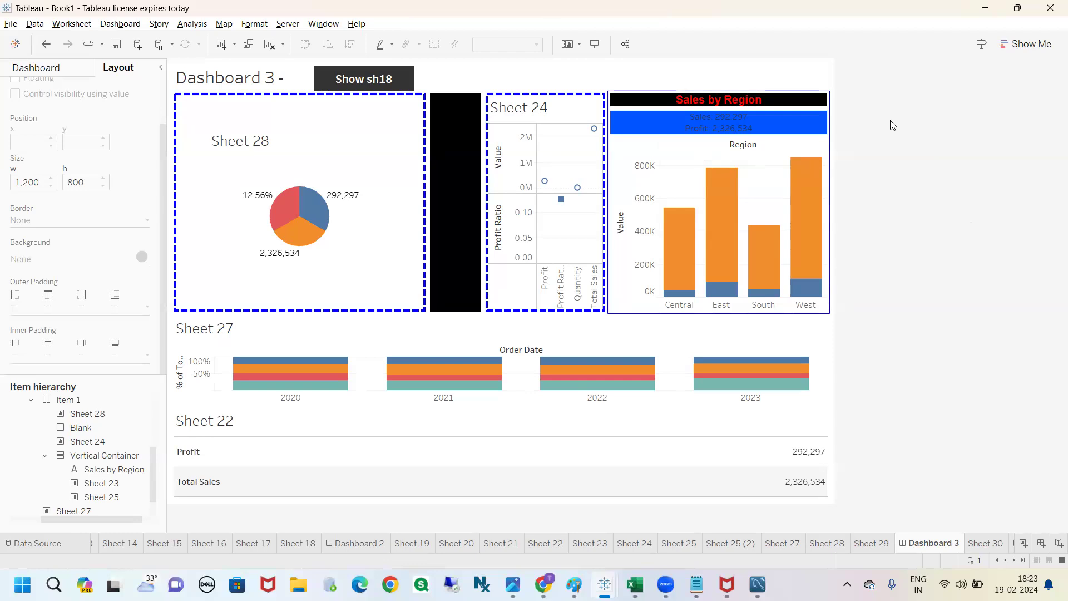
Step: Turn off equal outer padding for the "Sales by Region" text and set its bottom outer padding to 0
click(743, 101)
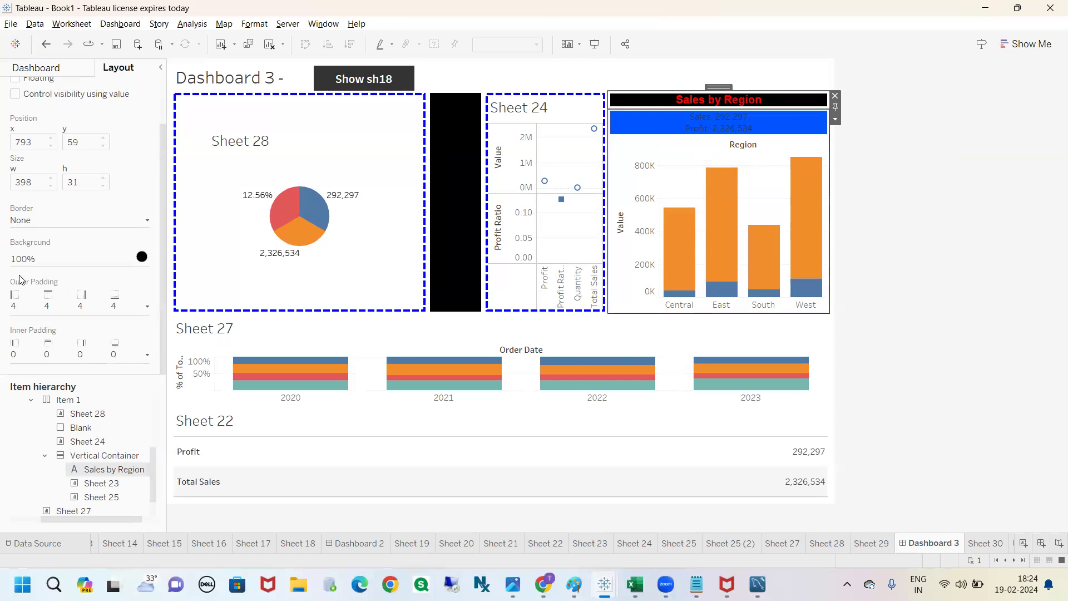
click(147, 306)
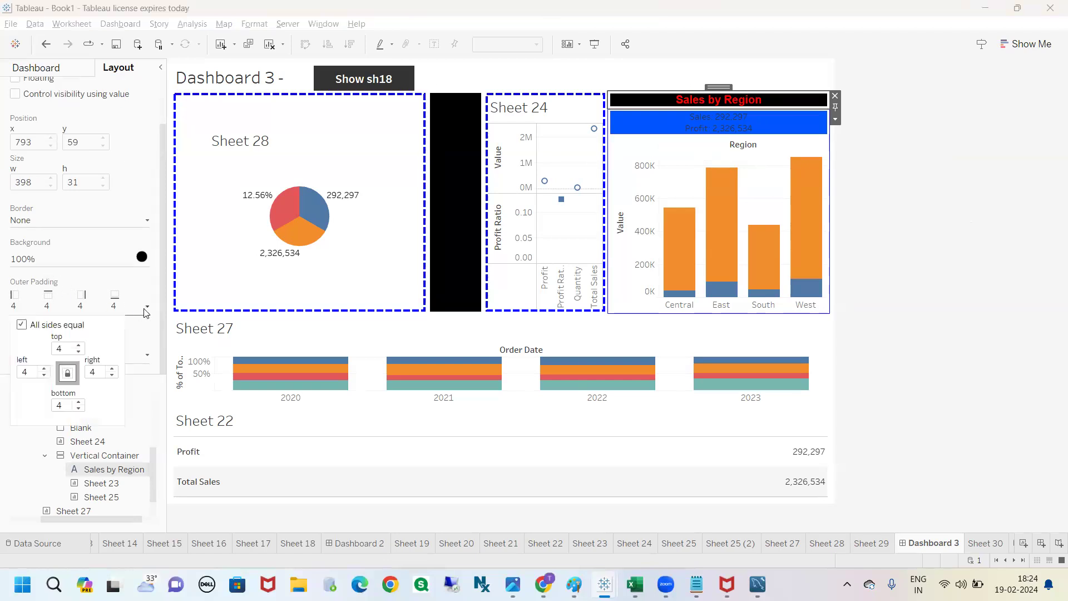
click(23, 326)
double_click(69, 404)
text(0)
key(Return)
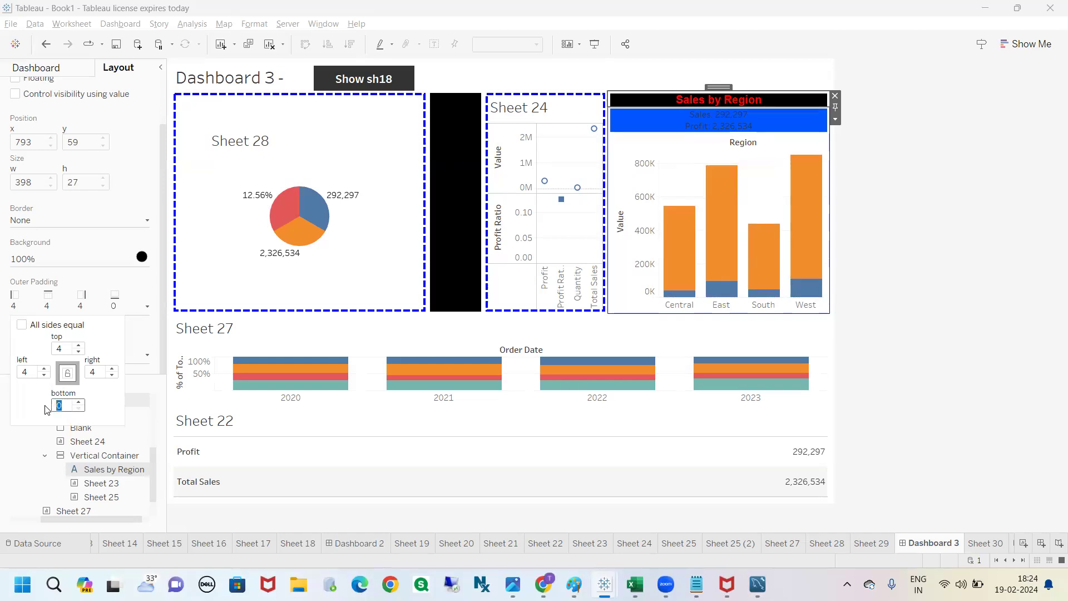
click(876, 335)
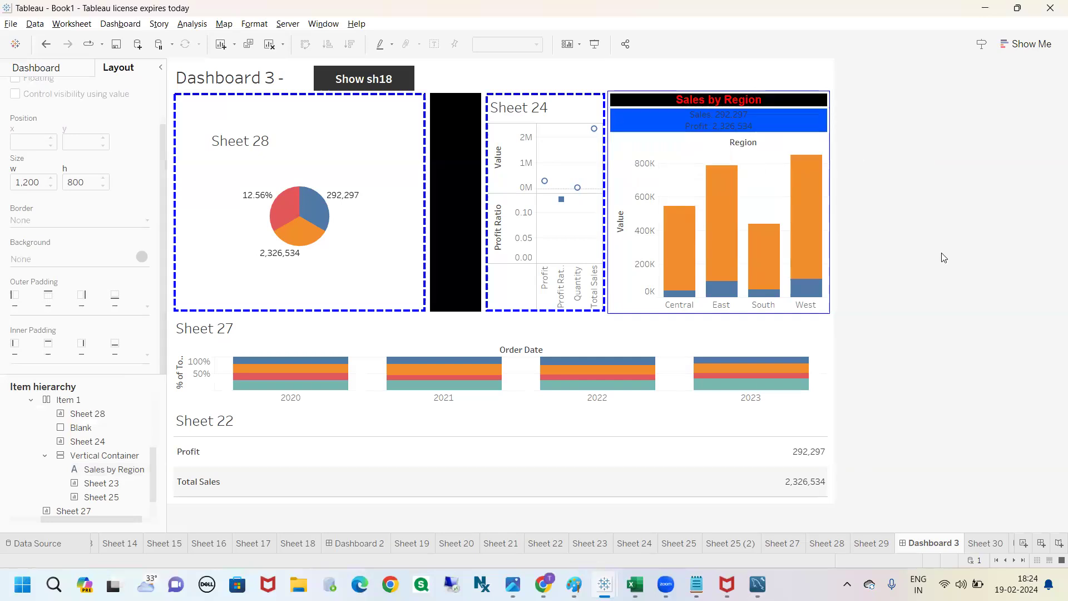
Step: Turn off equal outer padding for the blue Sales and Profit banner and set its top outer padding to 0
click(765, 121)
click(765, 121)
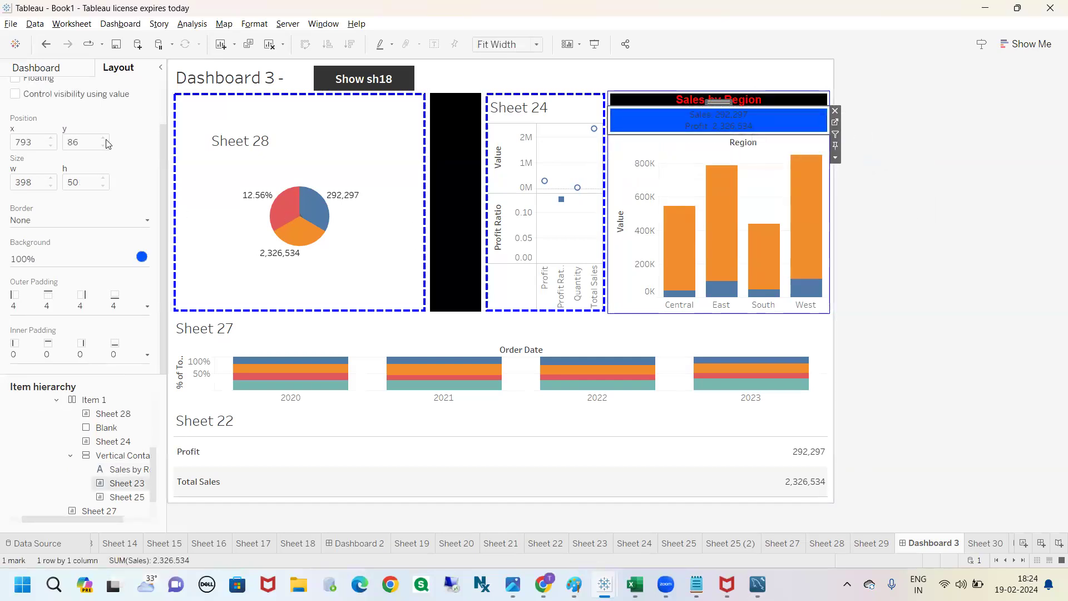
click(140, 307)
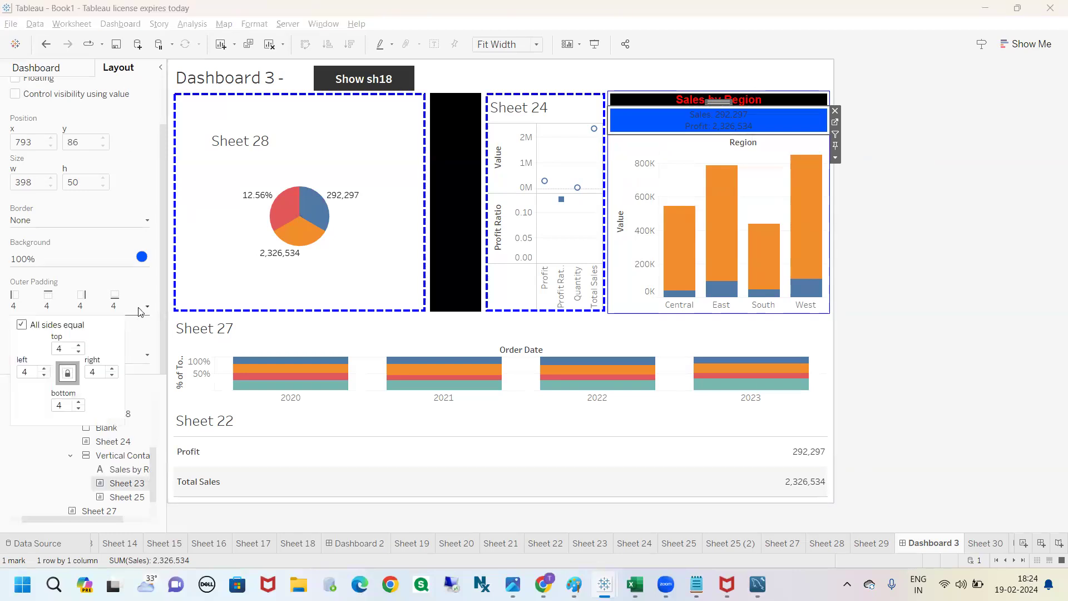
click(21, 325)
text(0)
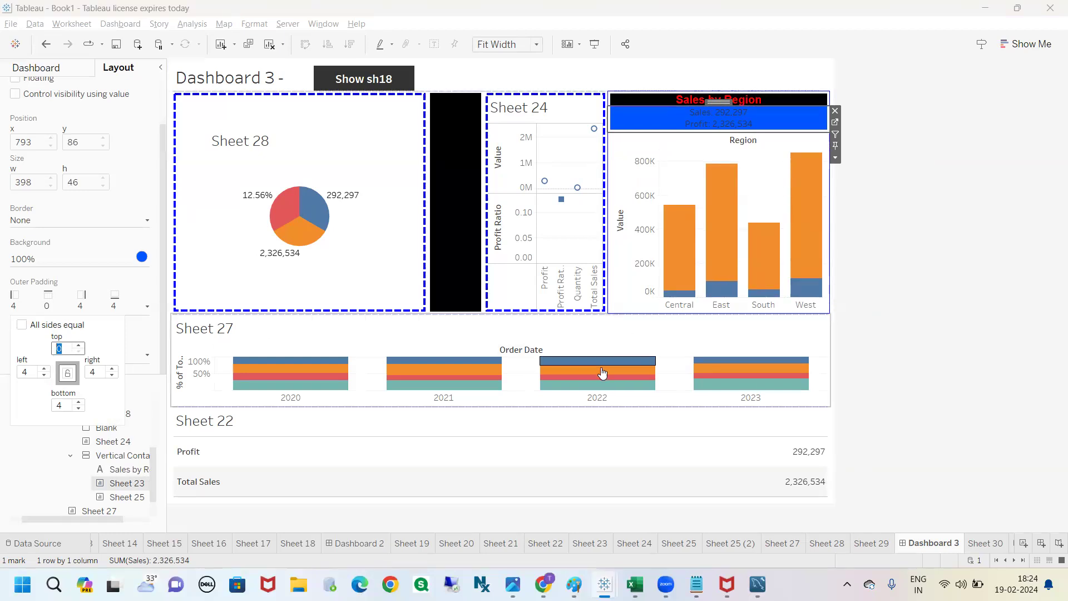
click(863, 207)
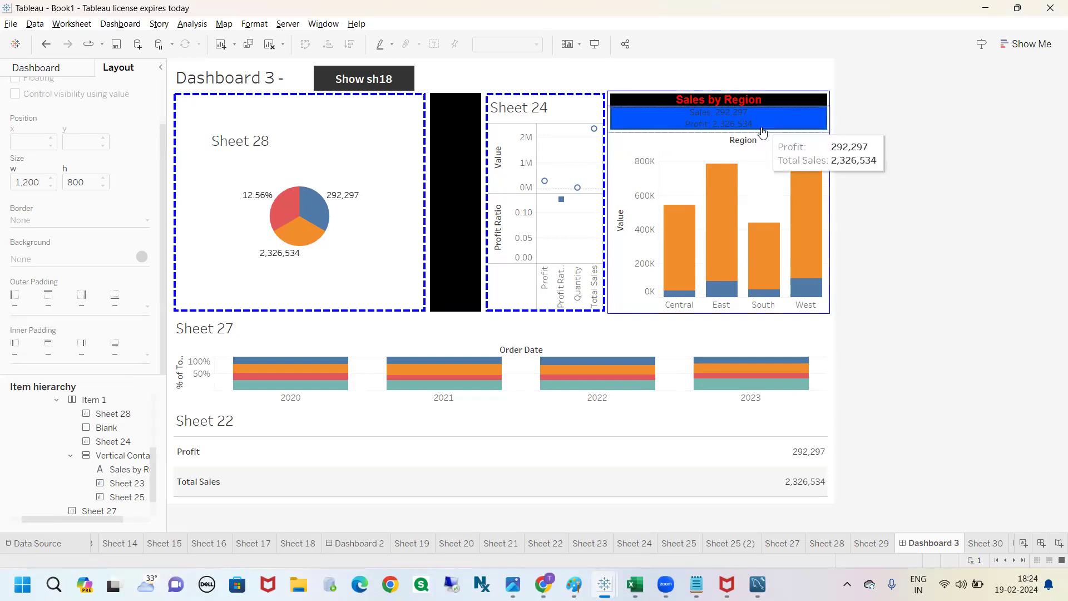
Step: Increase the pixel height of the "Sales by Region" text object
click(773, 100)
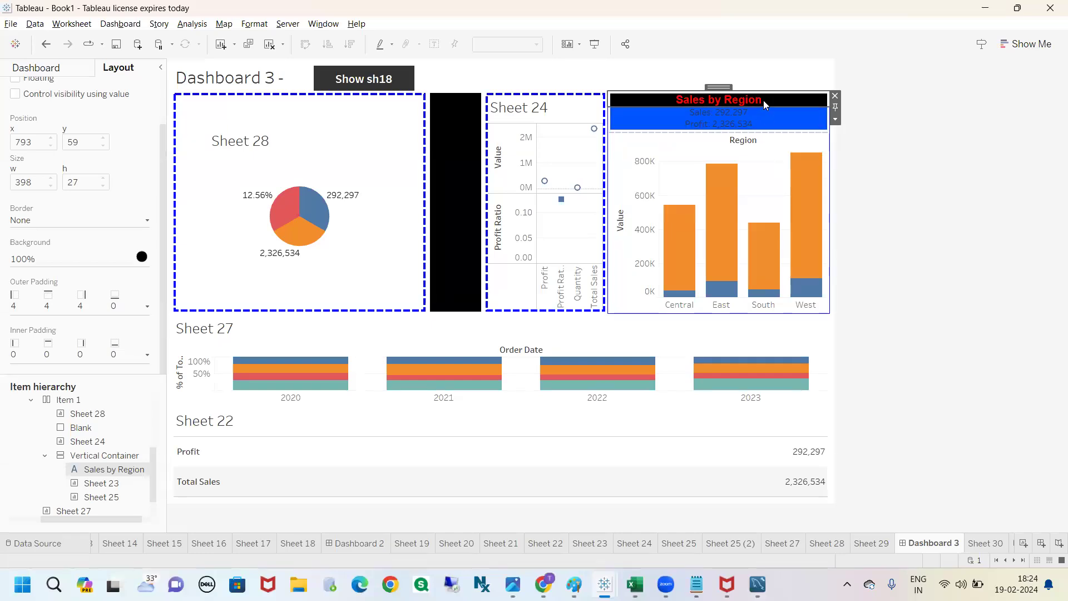
click(835, 119)
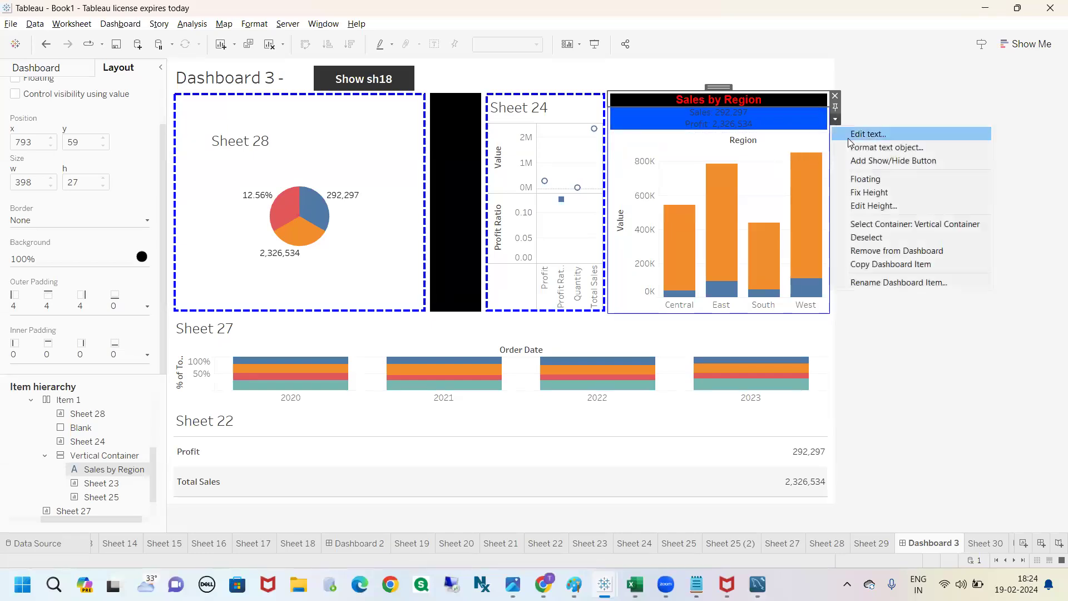
click(882, 205)
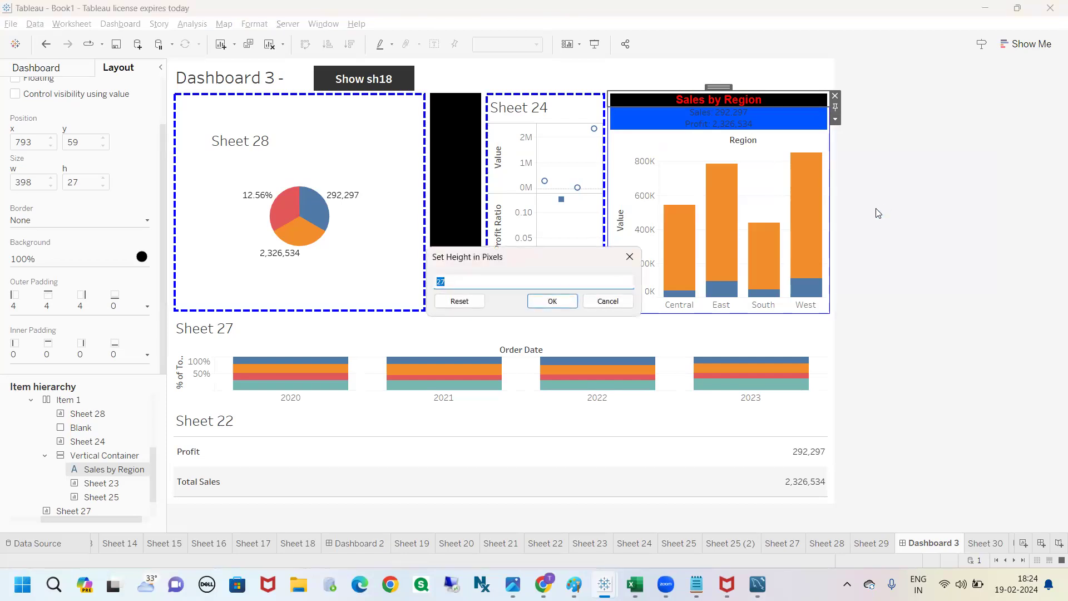
text(4)
key(Return)
click(878, 213)
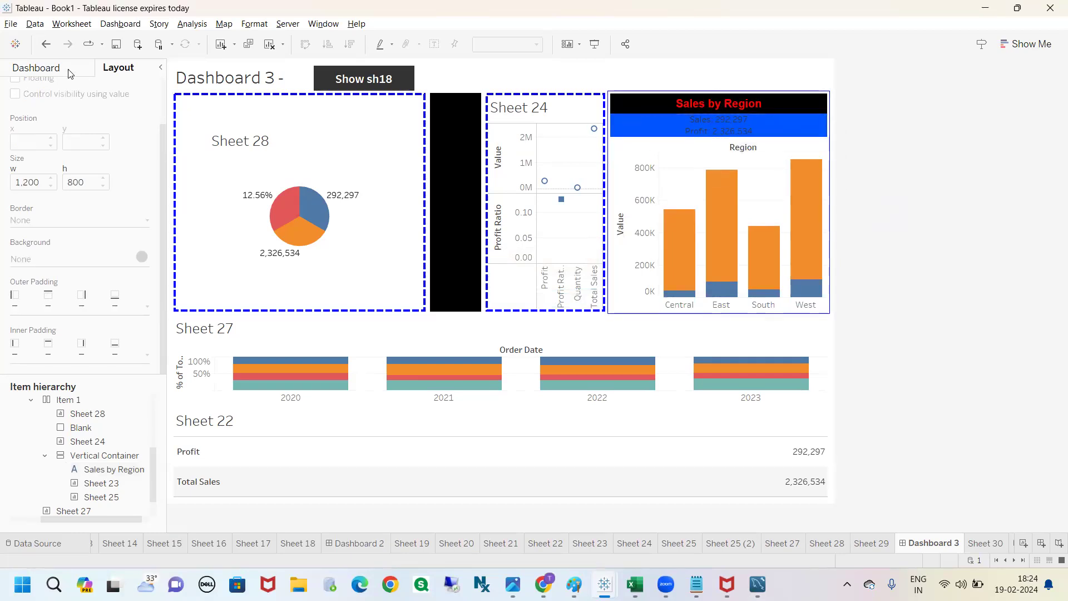
click(35, 68)
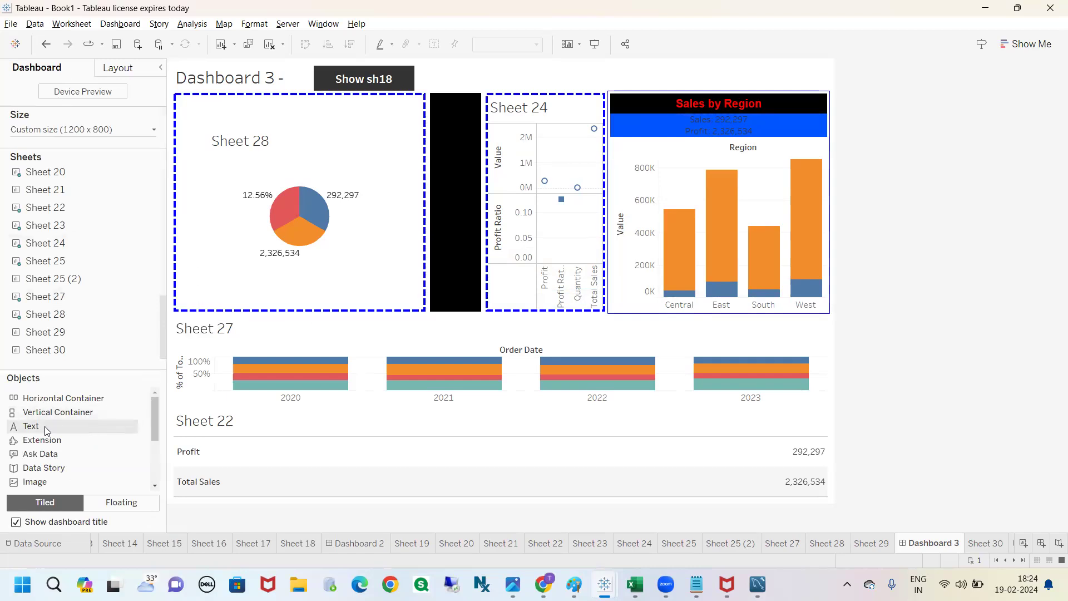
drag(44, 426, 712, 119)
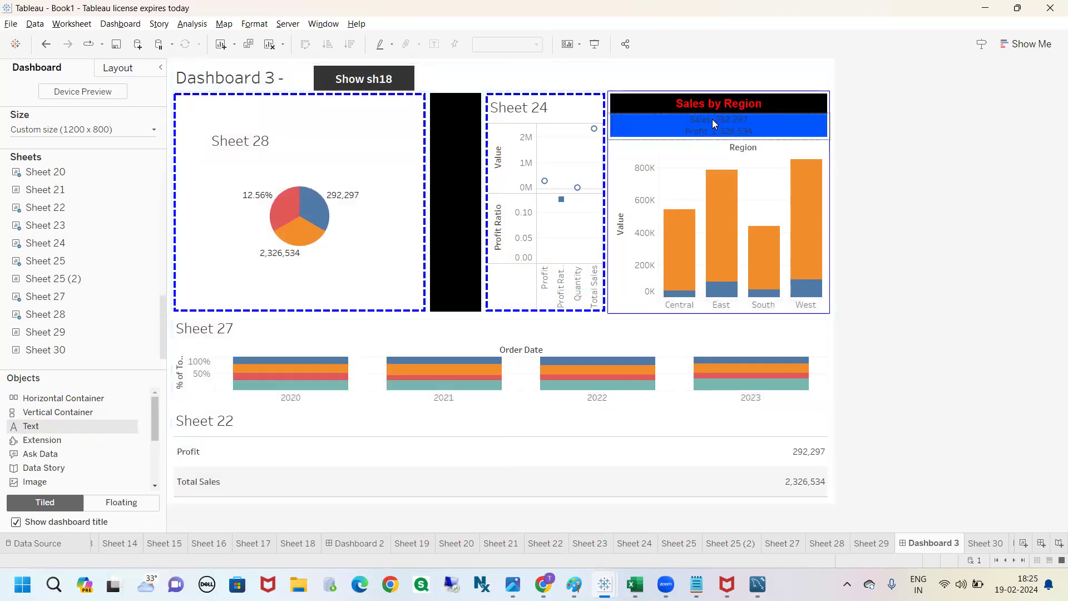
text(h)
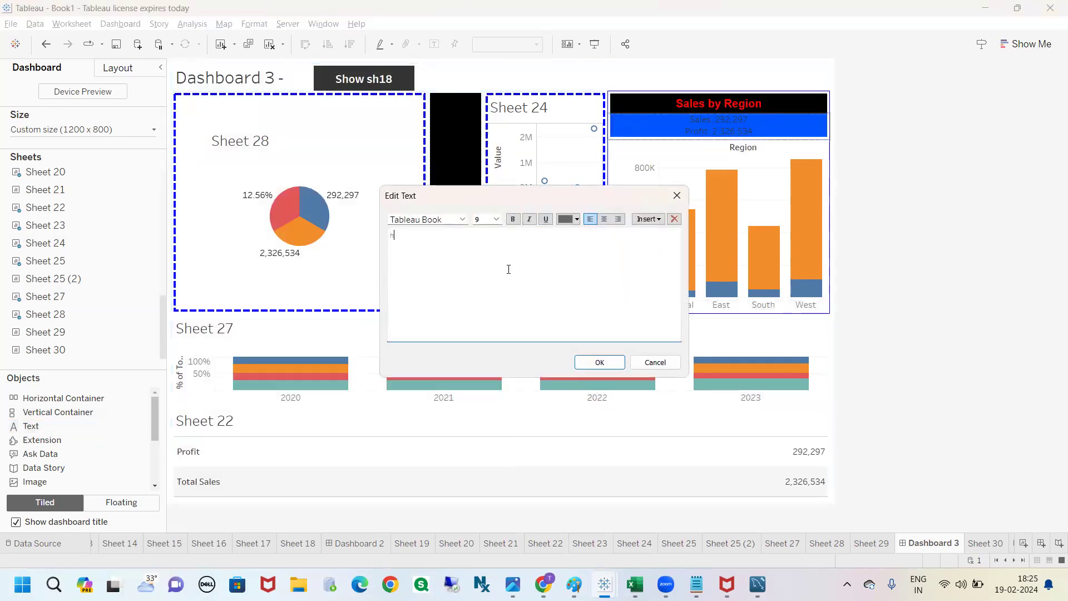
text(ttp://cvkrtech.com)
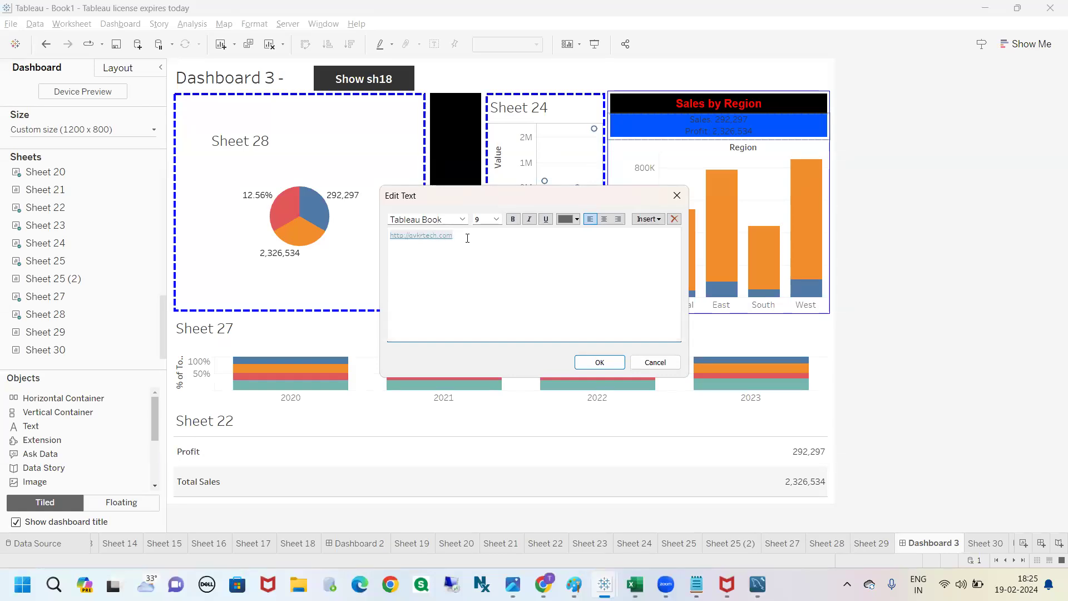
drag(468, 239, 388, 238)
click(474, 255)
drag(487, 191, 519, 181)
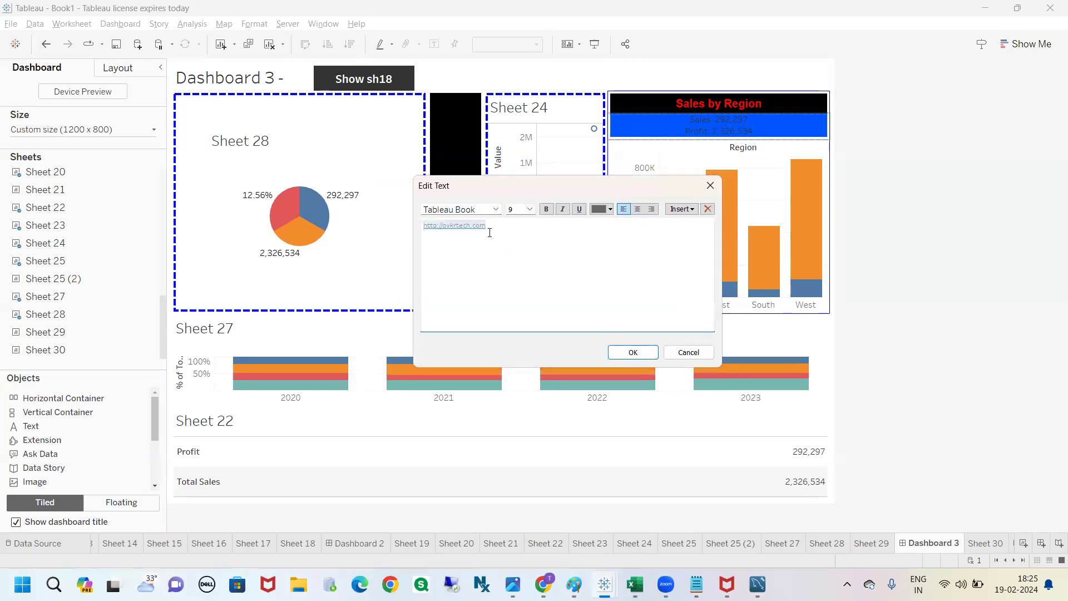
drag(480, 227, 413, 223)
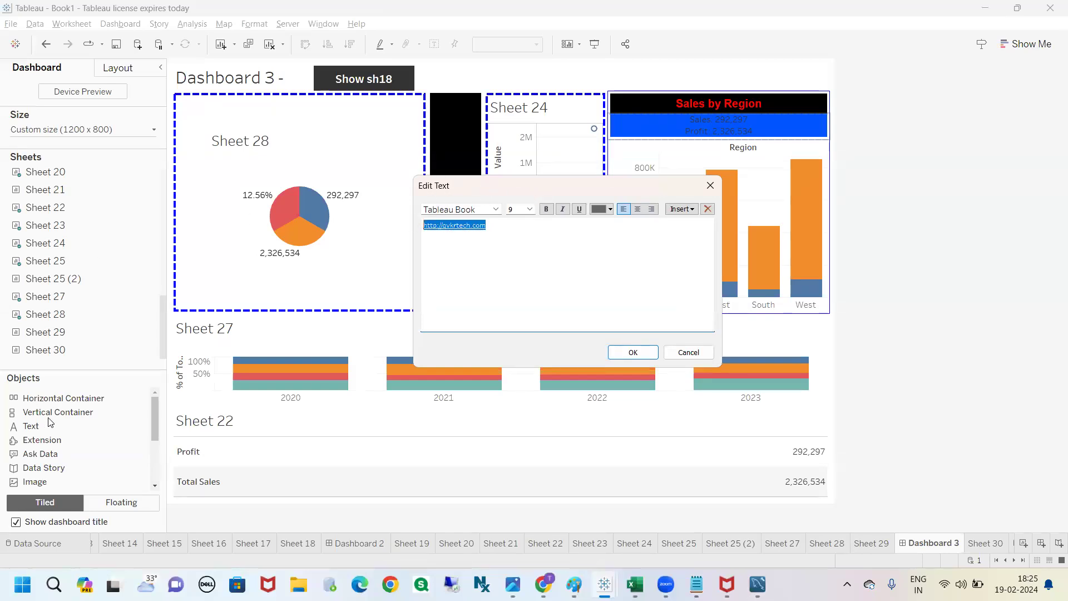
click(448, 255)
text(s)
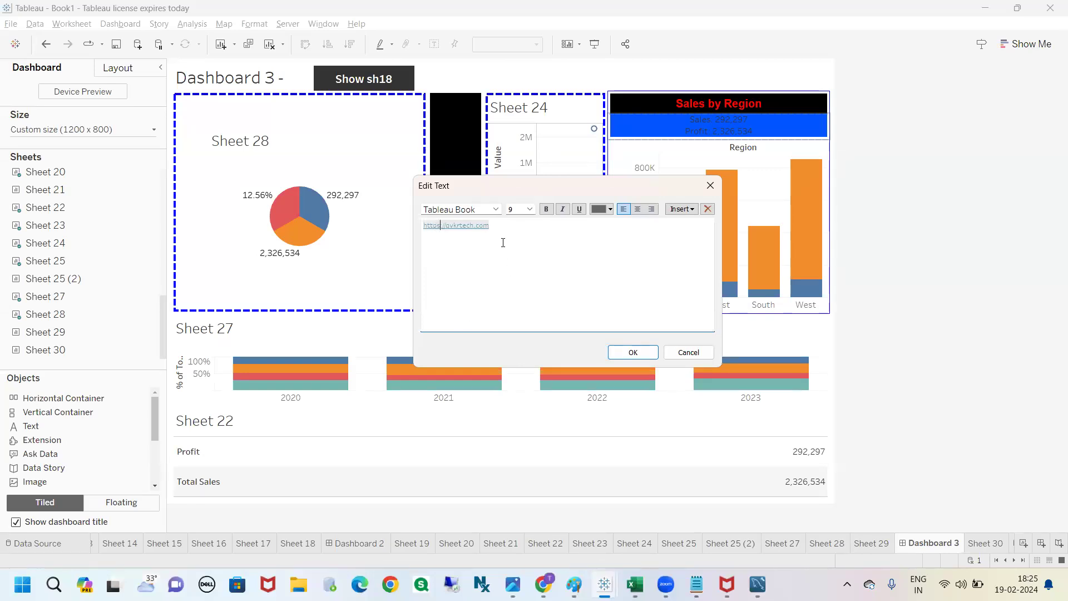
drag(498, 231, 423, 228)
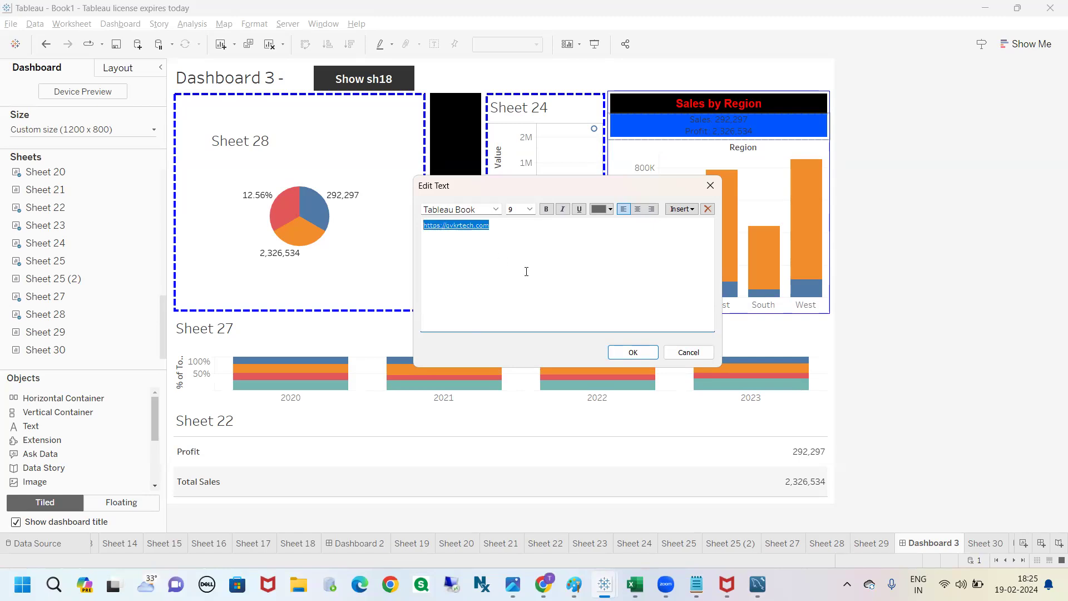
click(530, 210)
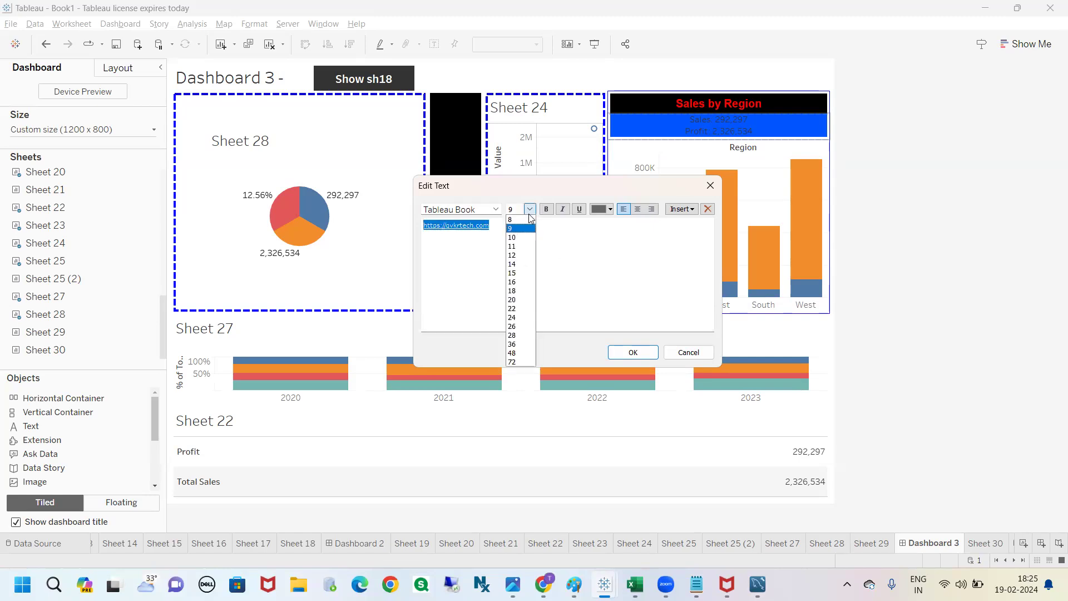
click(512, 264)
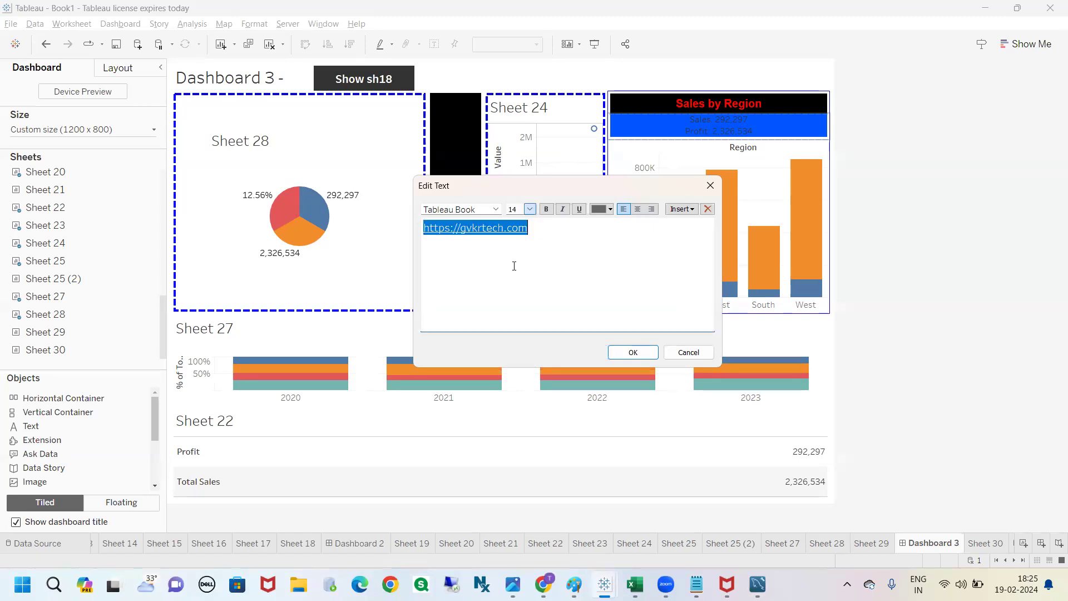
click(566, 266)
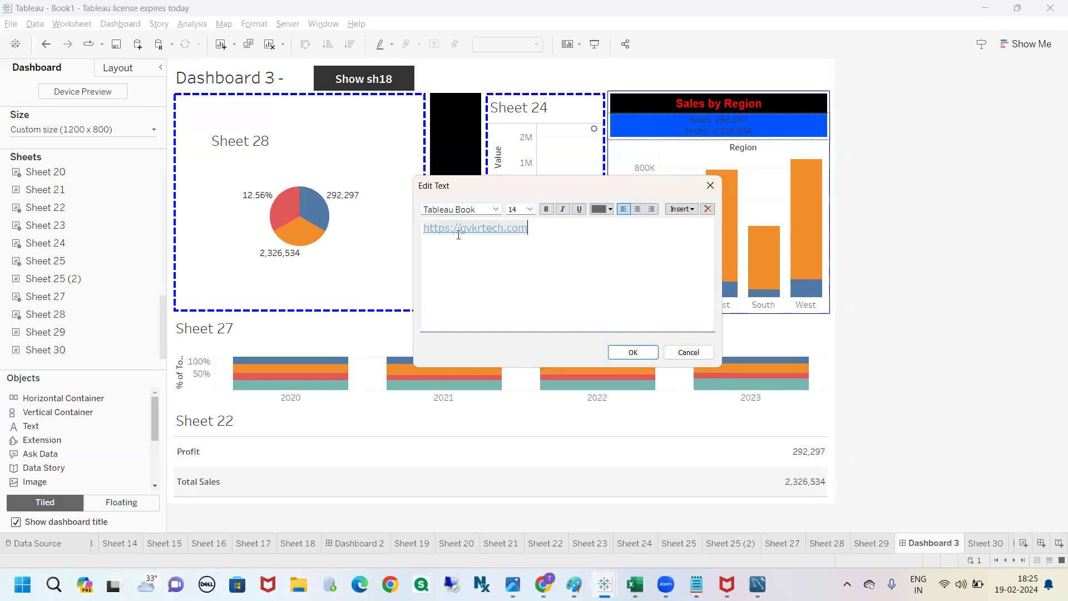
drag(453, 227, 420, 227)
key(BackSpace)
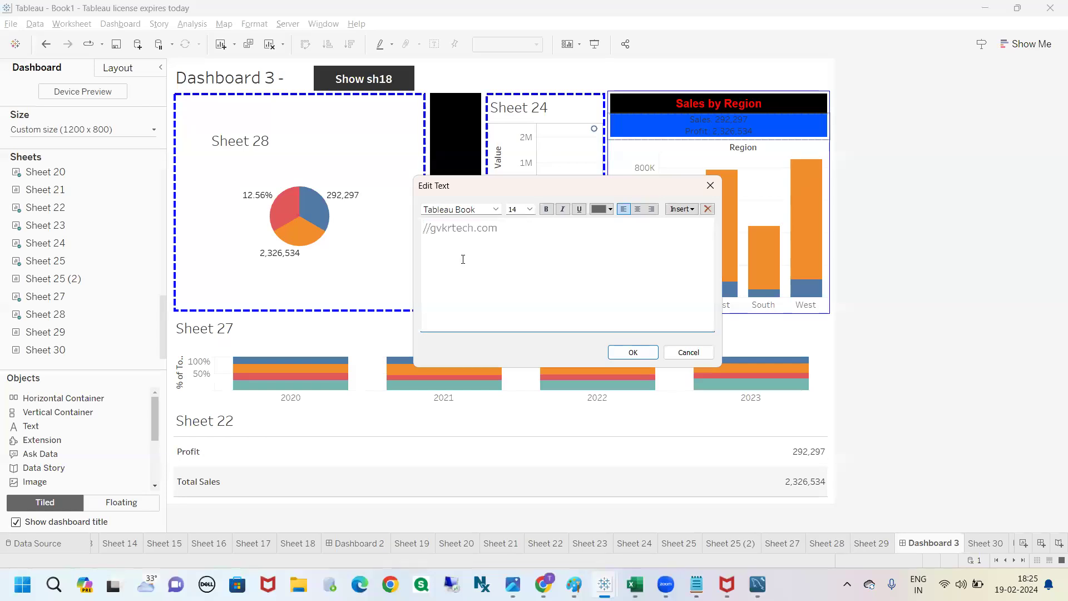
key(Delete)
key(Delete)
drag(496, 229, 421, 228)
click(511, 257)
text(:)
text(//)
text(https)
key(ctrl+a)
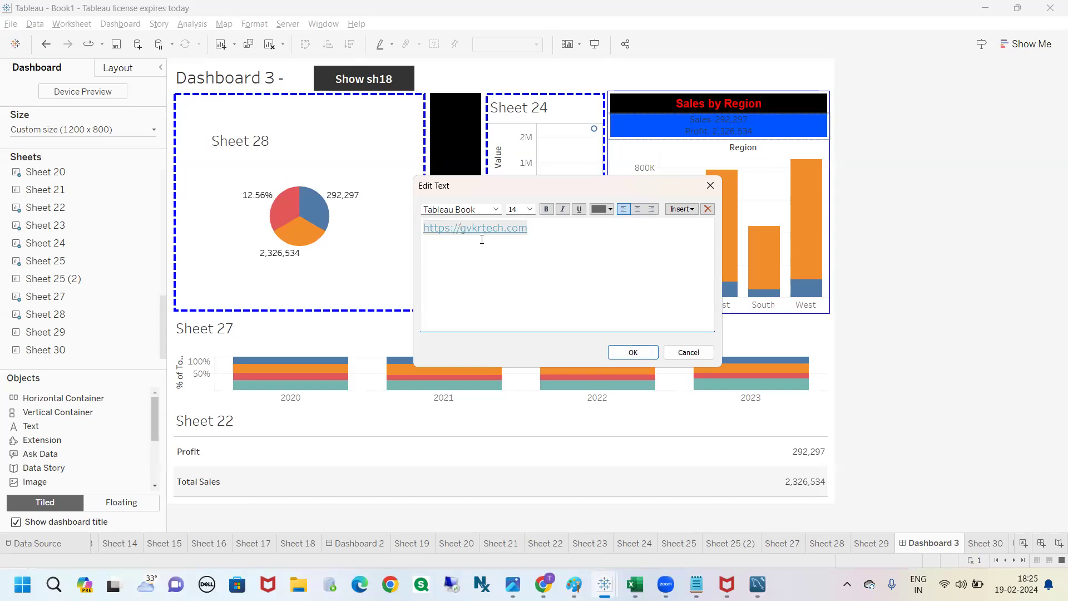
Step: Remove one slash from the link's prefix, switch to Chrome to check the site address, and restore the slash in Tableau
key(BackSpace)
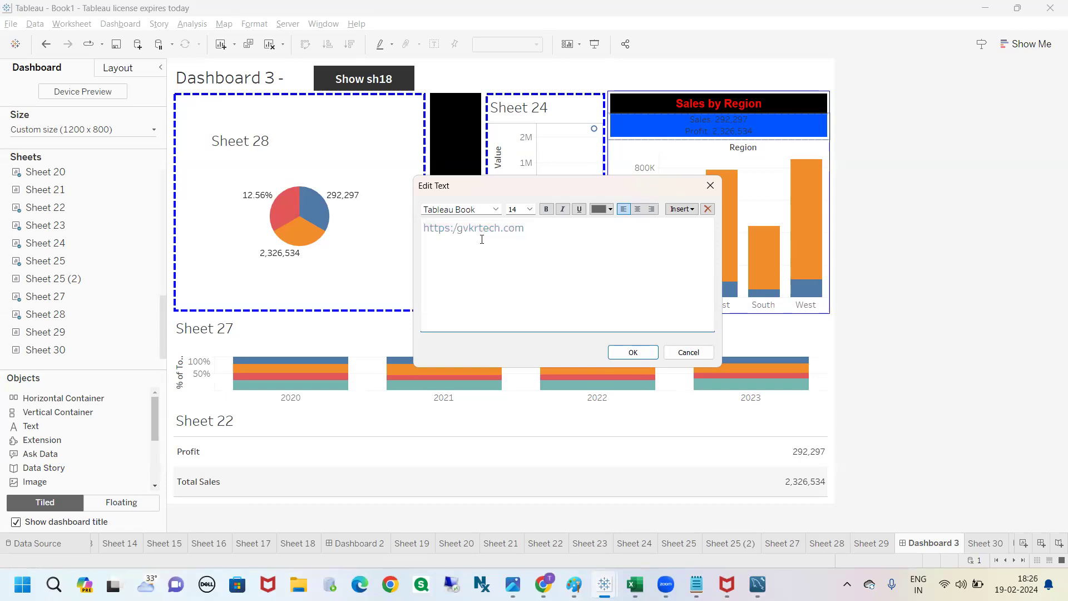
click(390, 584)
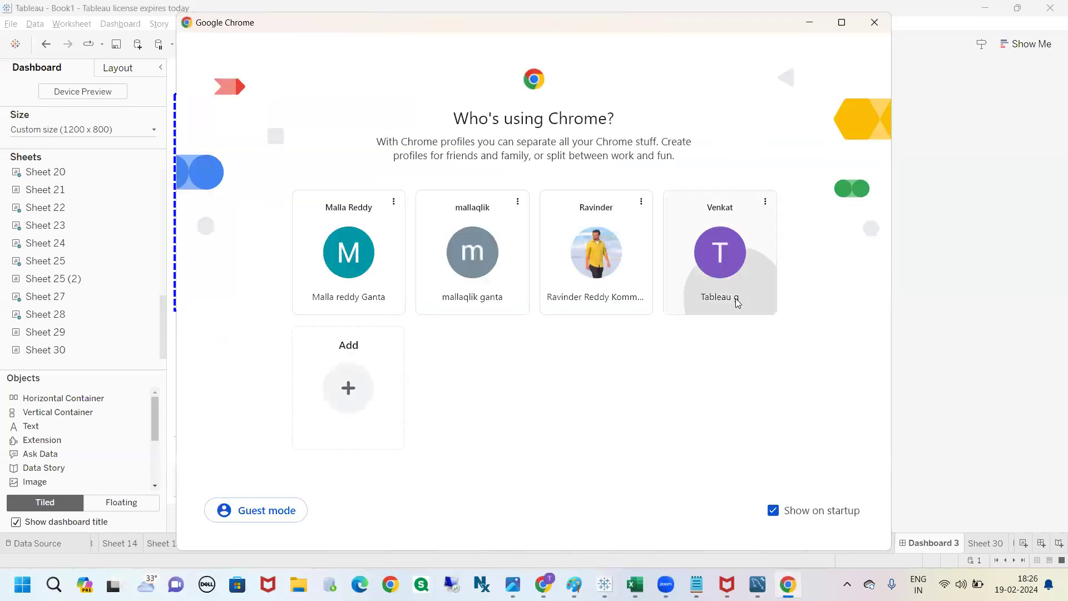
click(735, 302)
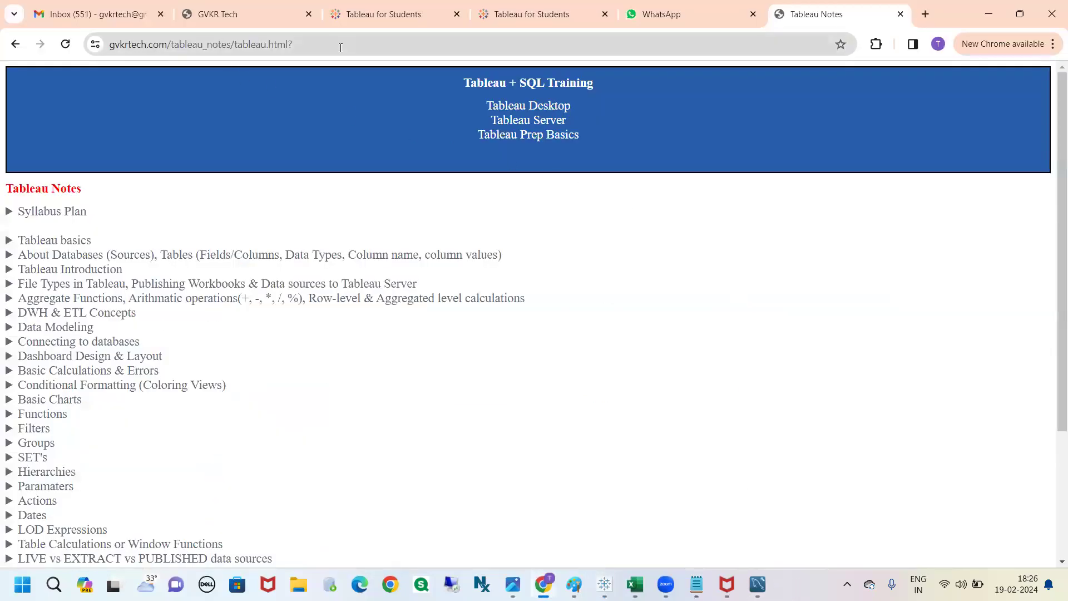
click(341, 48)
click(340, 48)
key(alt+Tab)
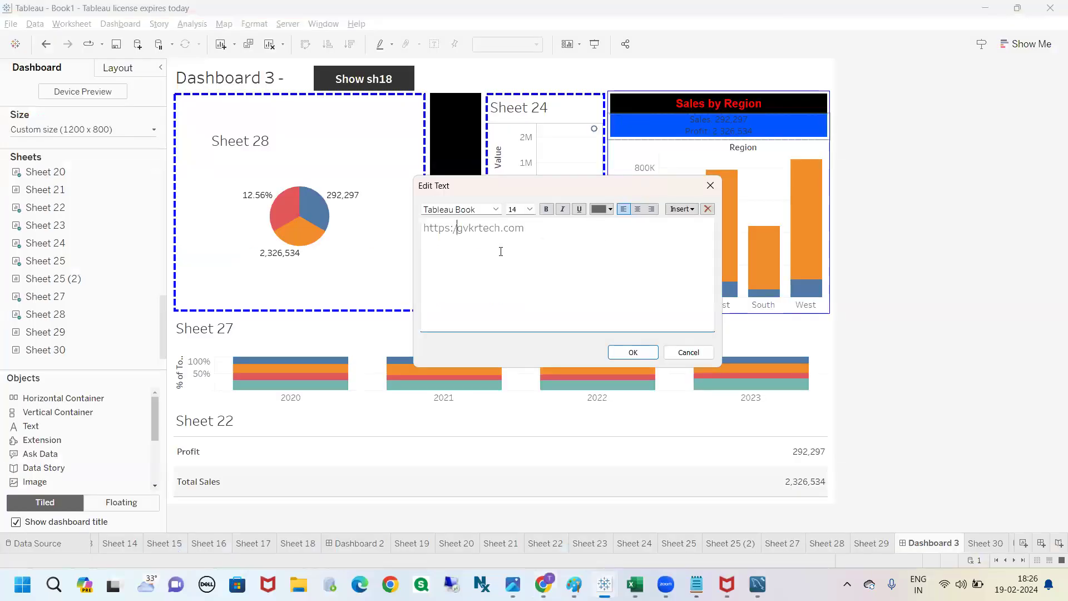
text(/)
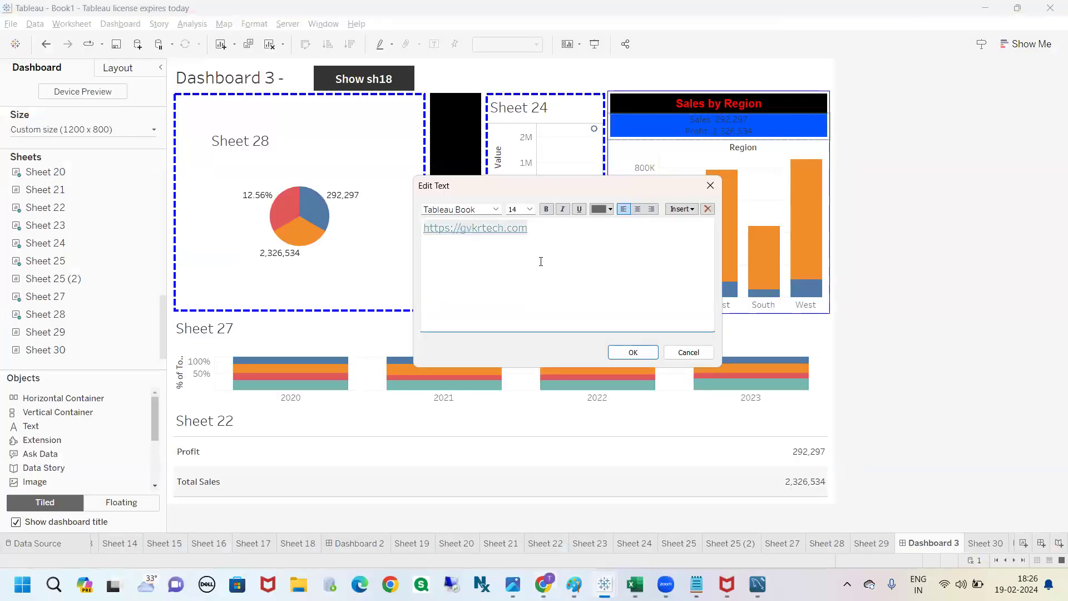
click(633, 352)
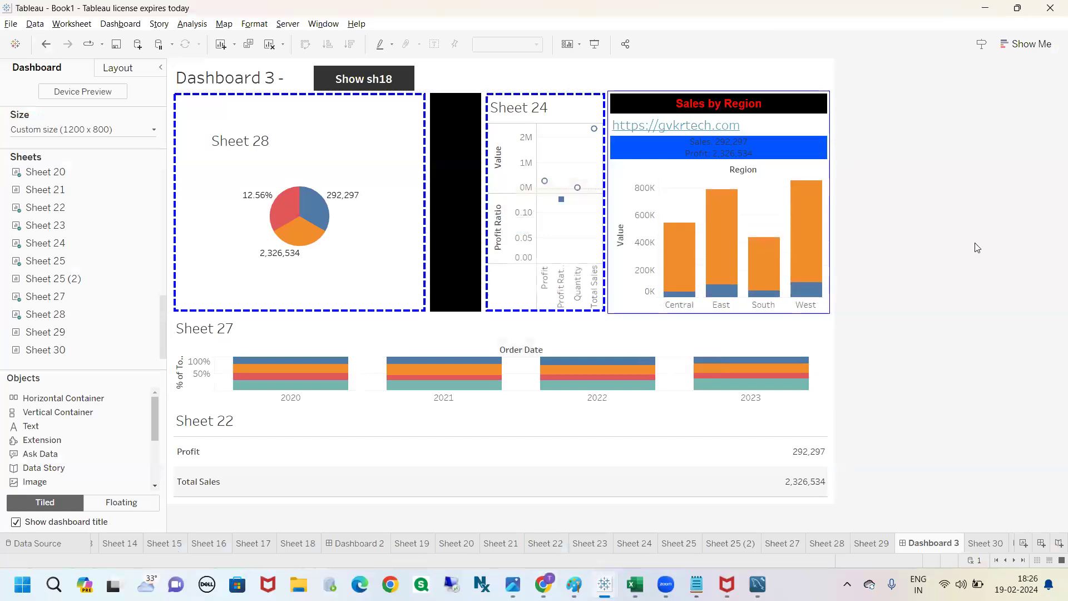
click(653, 128)
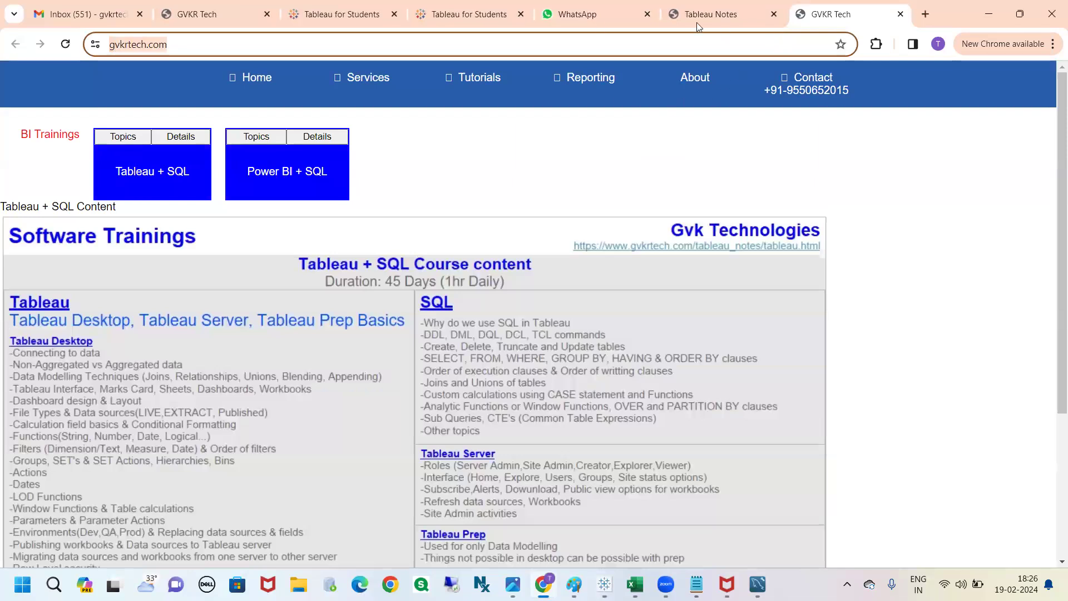
click(900, 14)
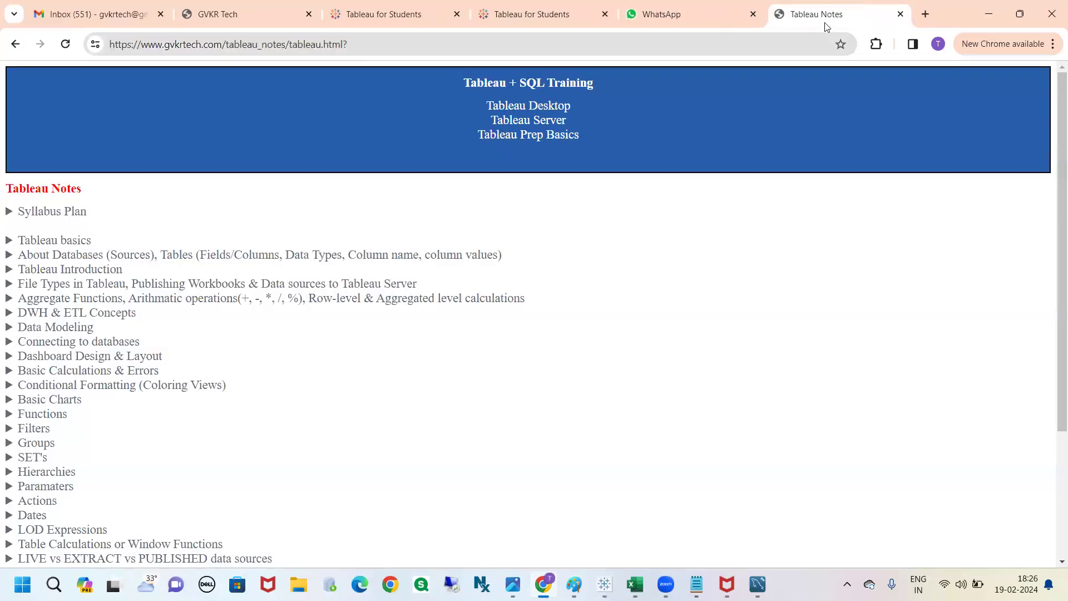
click(918, 37)
key(alt+Tab)
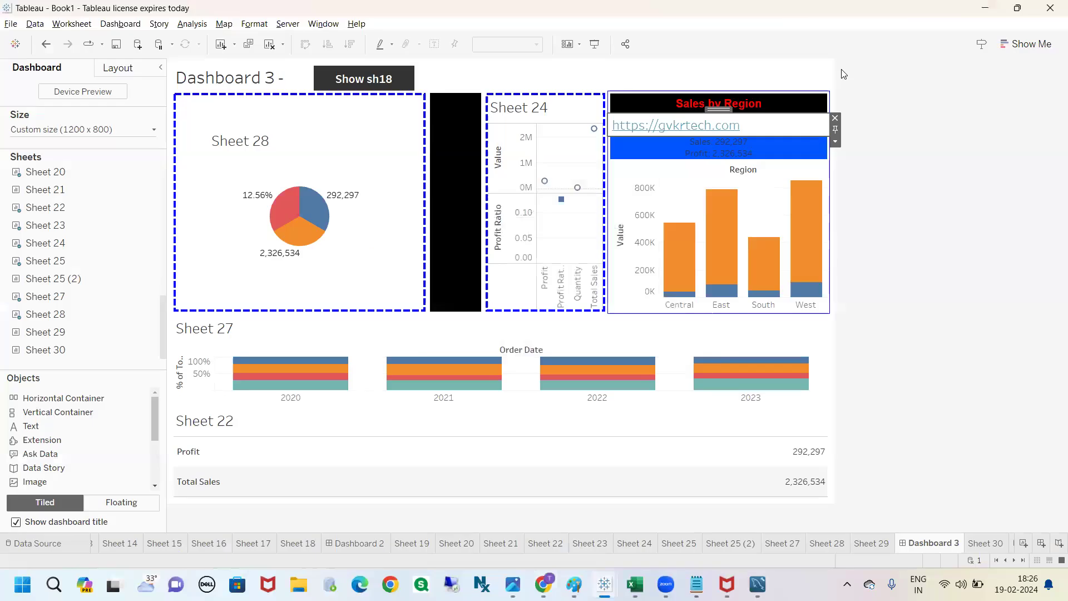
click(340, 33)
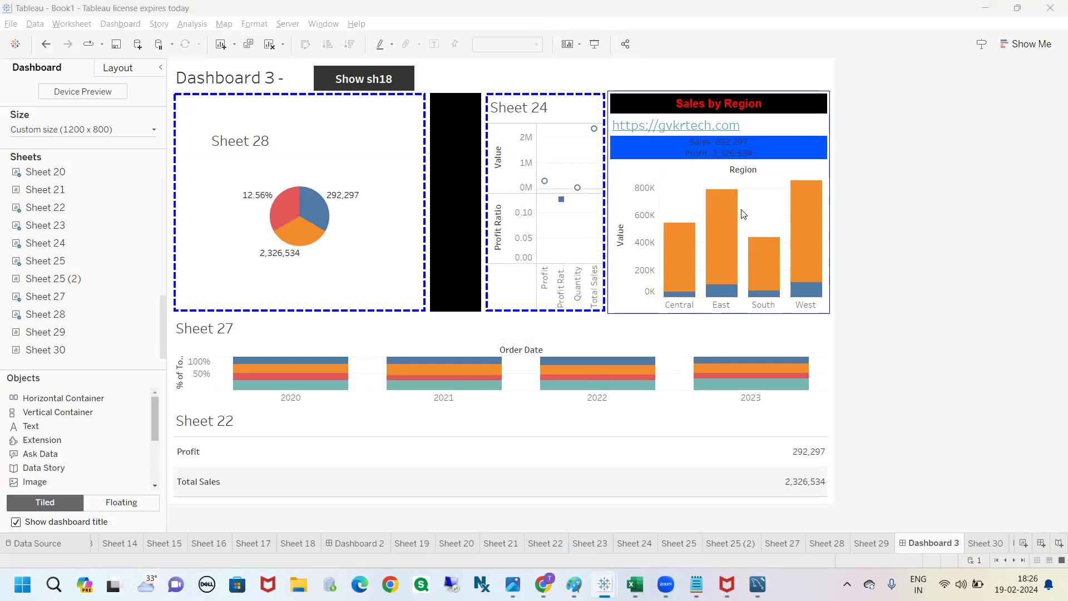
click(108, 375)
drag(150, 409, 154, 442)
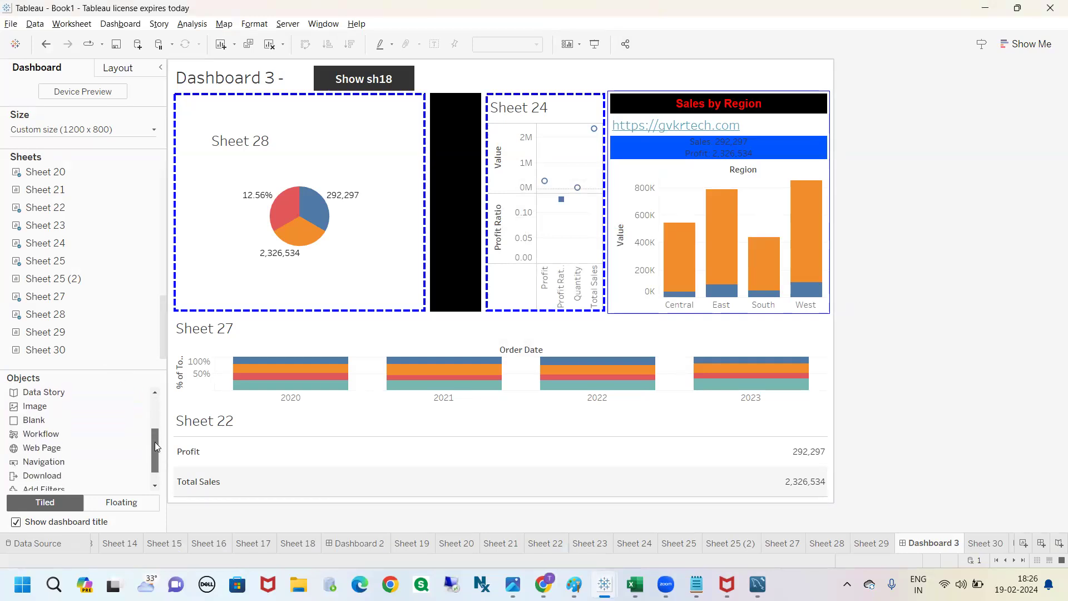
click(486, 24)
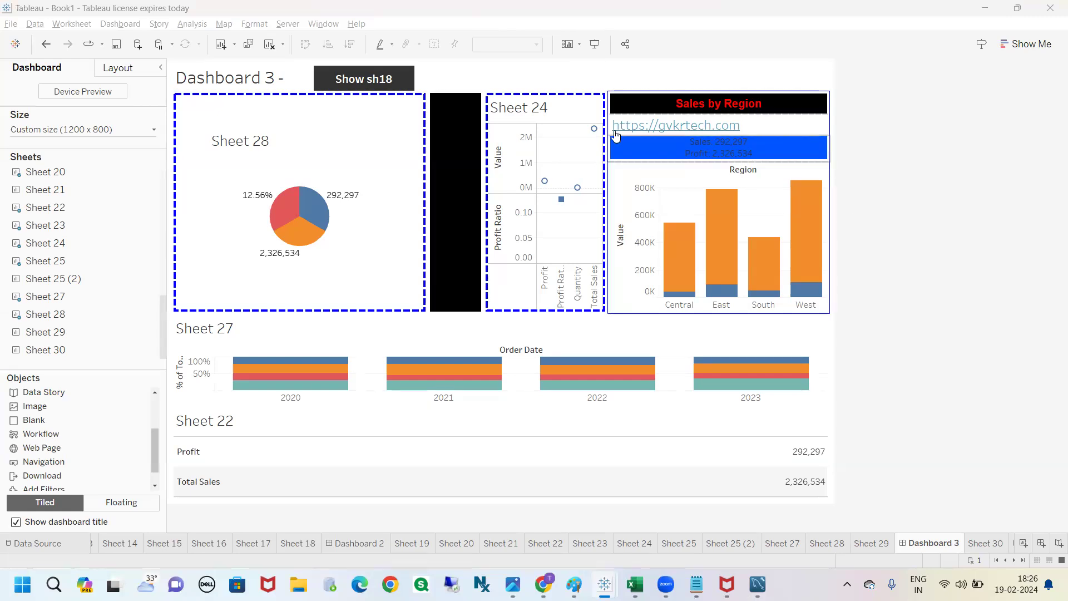
click(764, 127)
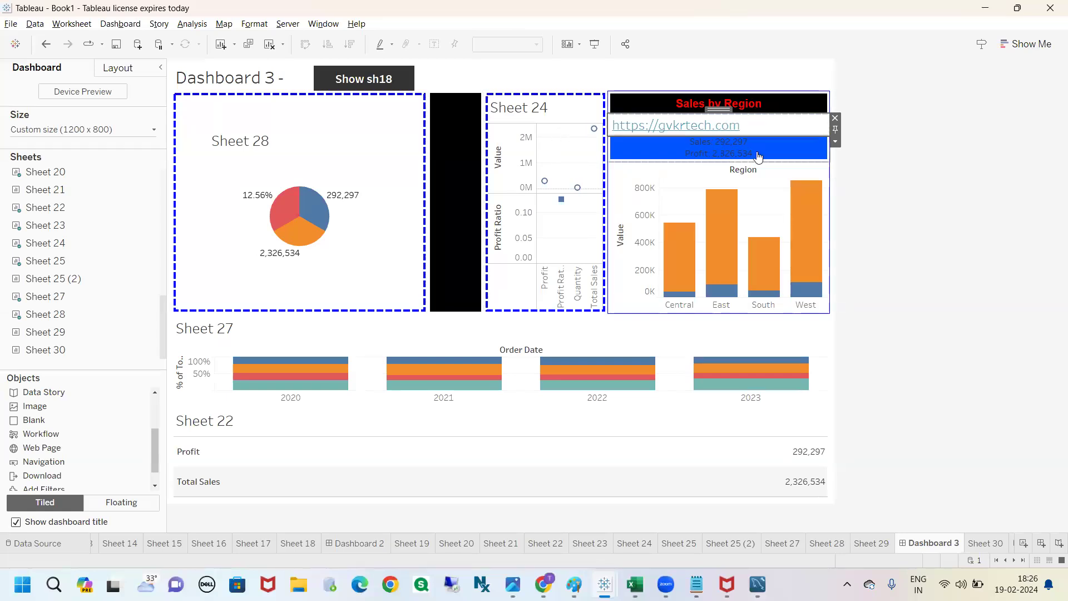
click(862, 159)
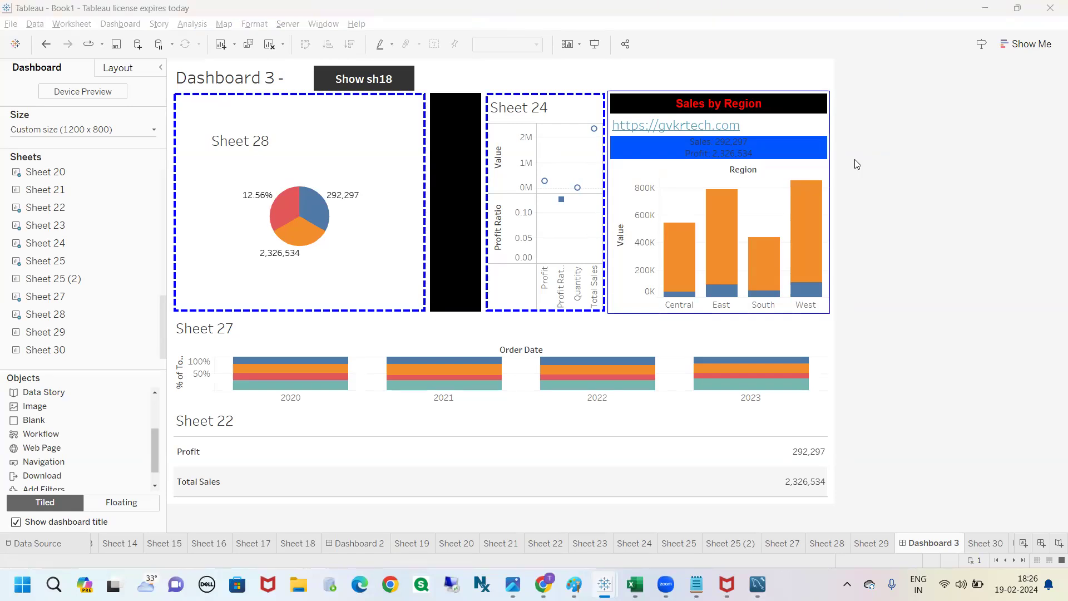
Step: Switch to Chrome and look up the Actions topic in the Tableau Notes page
key(alt+Tab)
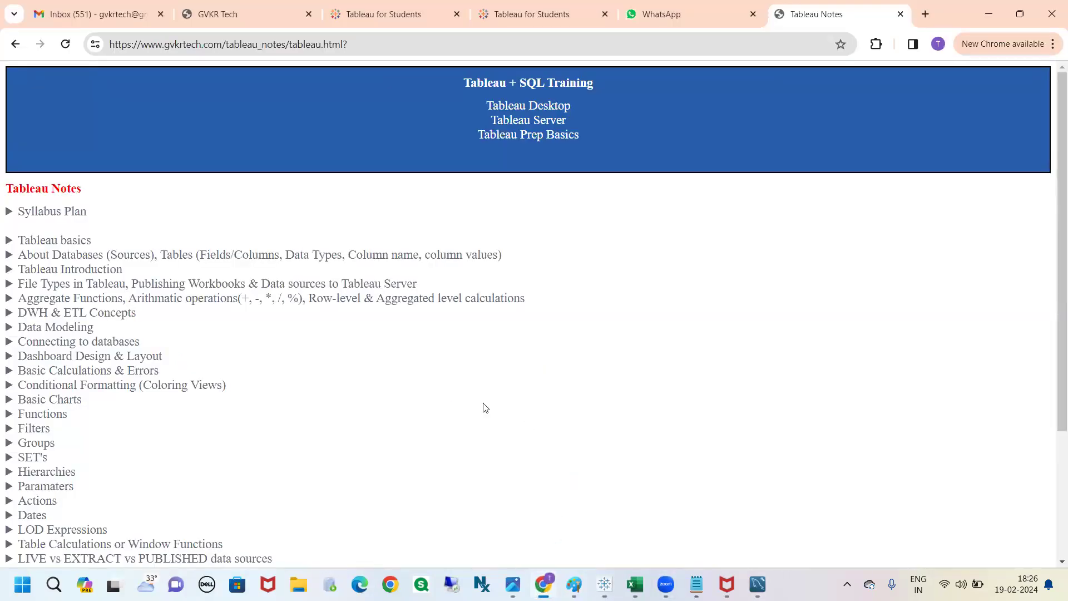
scroll(100, 384, down, 1)
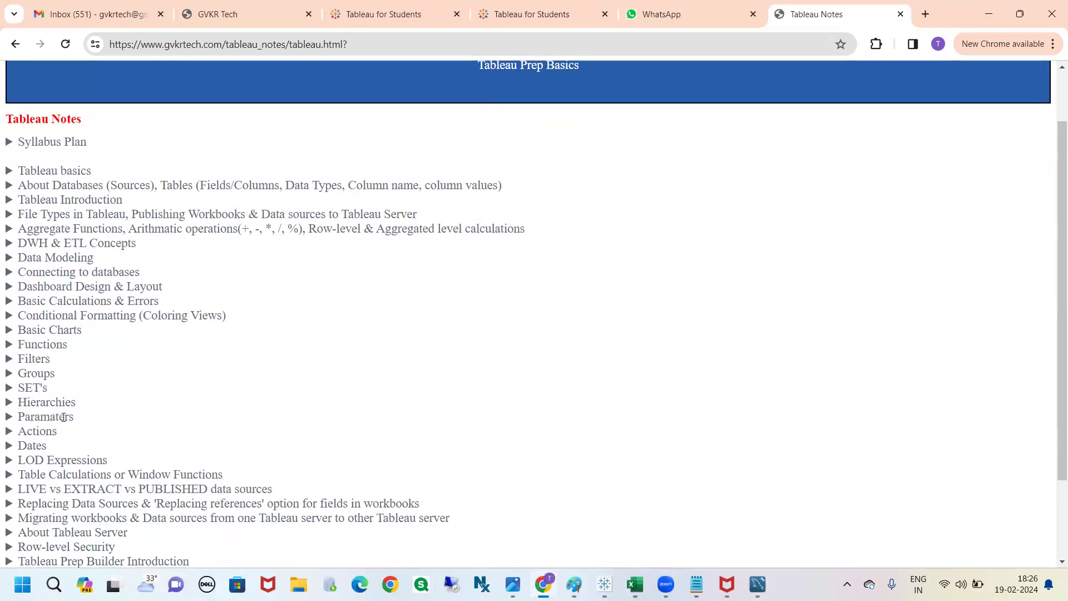
click(52, 432)
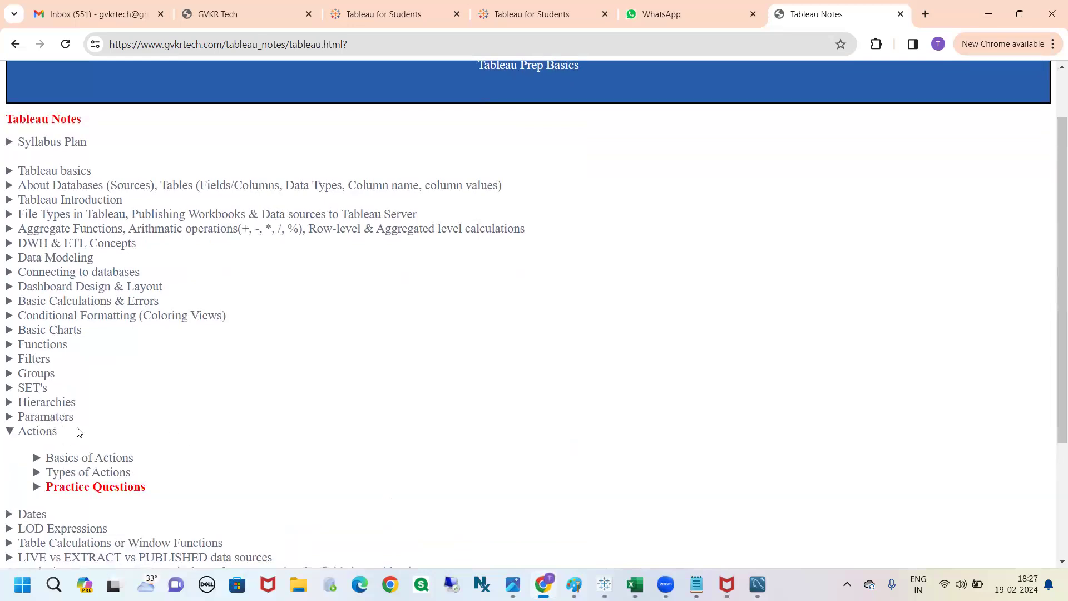
scroll(135, 454, down, 1)
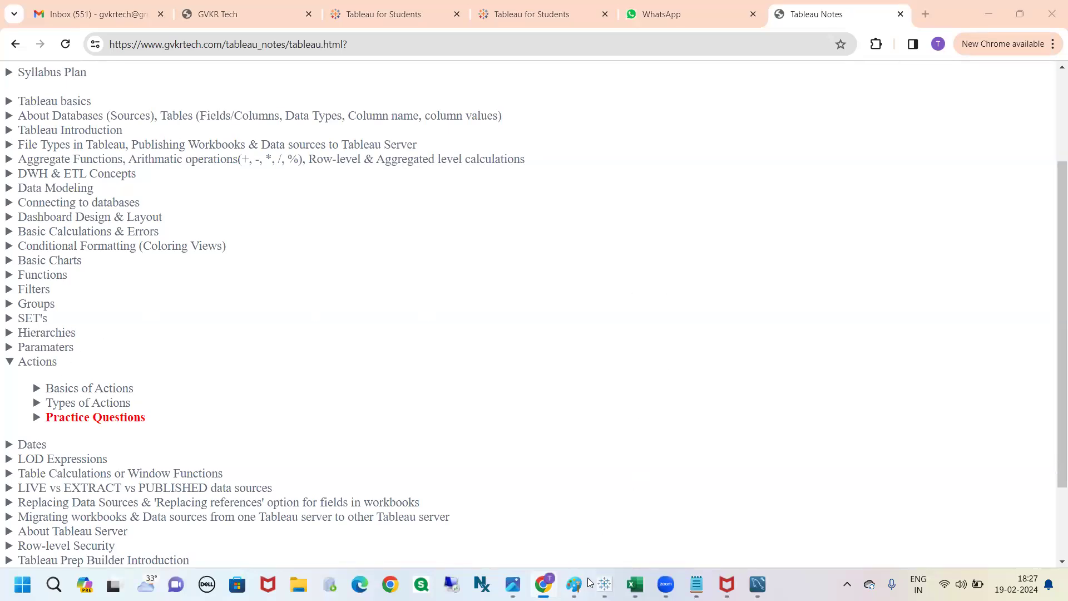
Step: Return to the Book1 workbook in Tableau, view the insertable fields in the link text's editor, and close it without changes
mouse_move(604, 584)
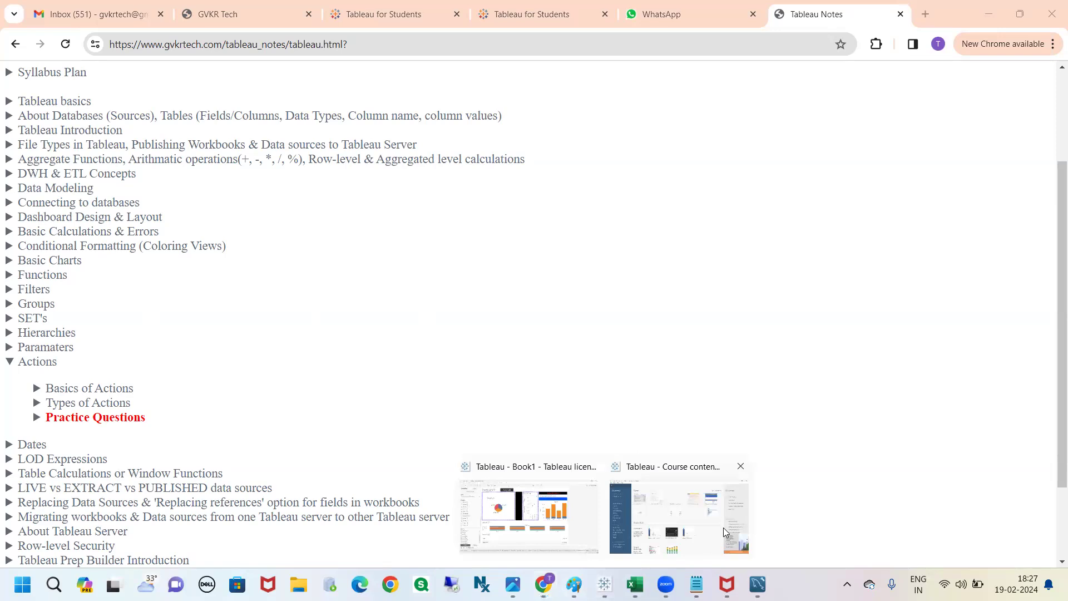
click(553, 513)
click(777, 127)
double_click(777, 127)
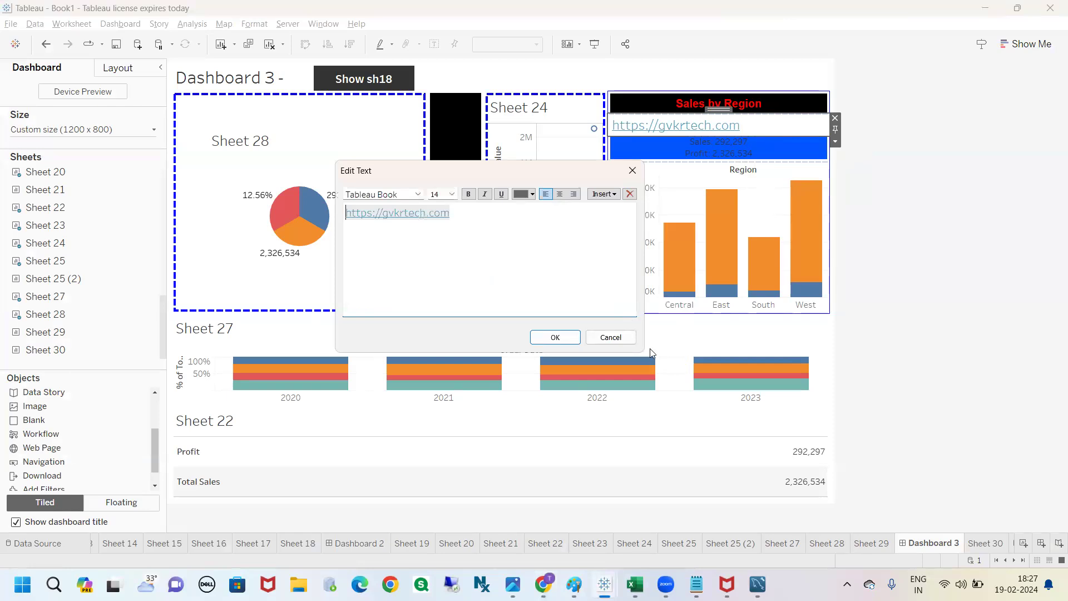
drag(644, 352, 717, 393)
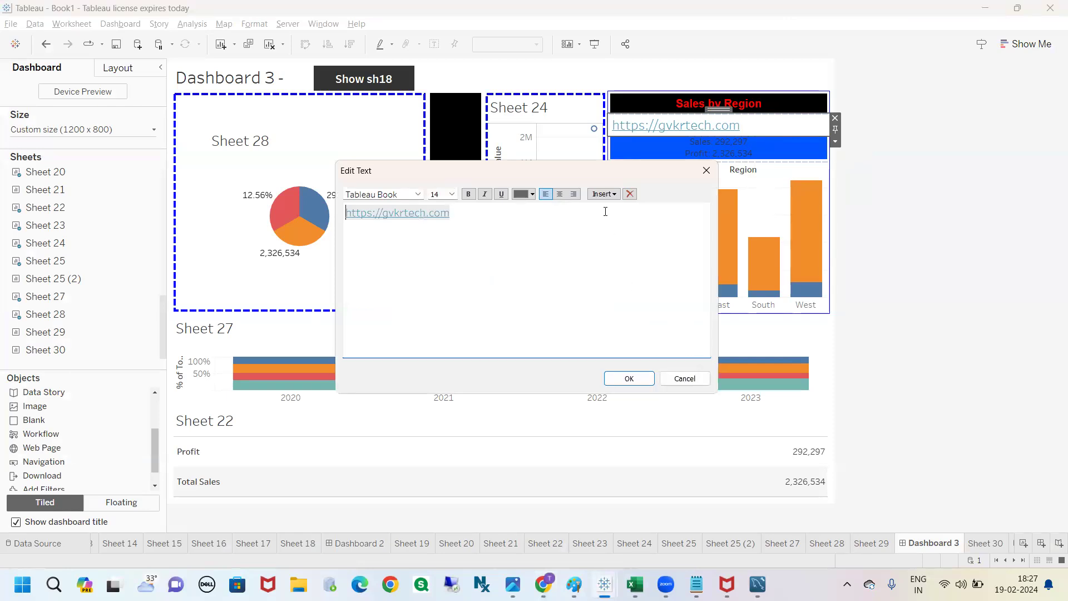
click(610, 193)
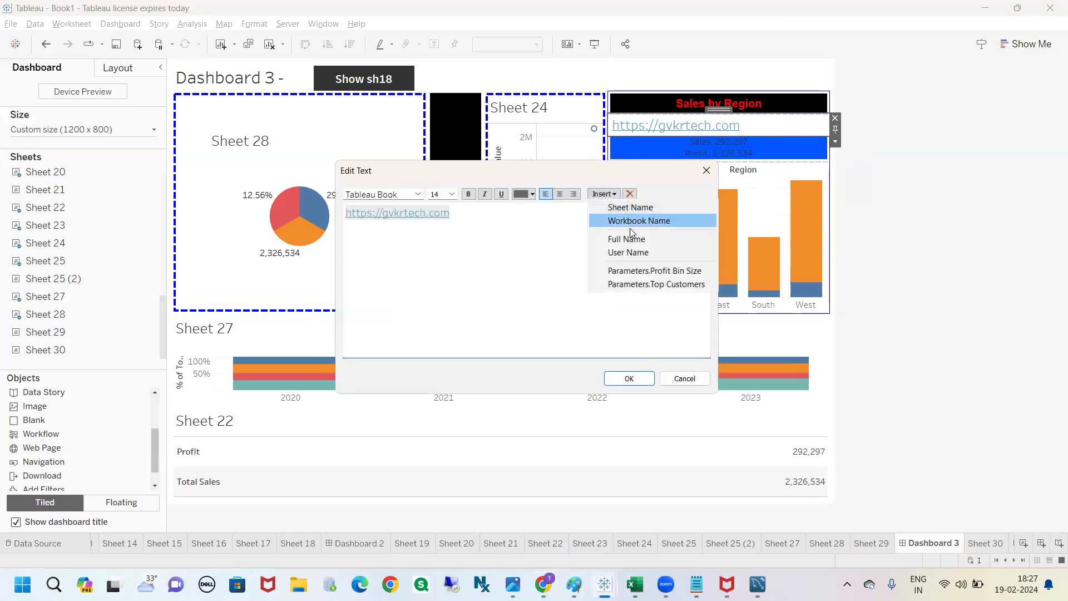
click(585, 304)
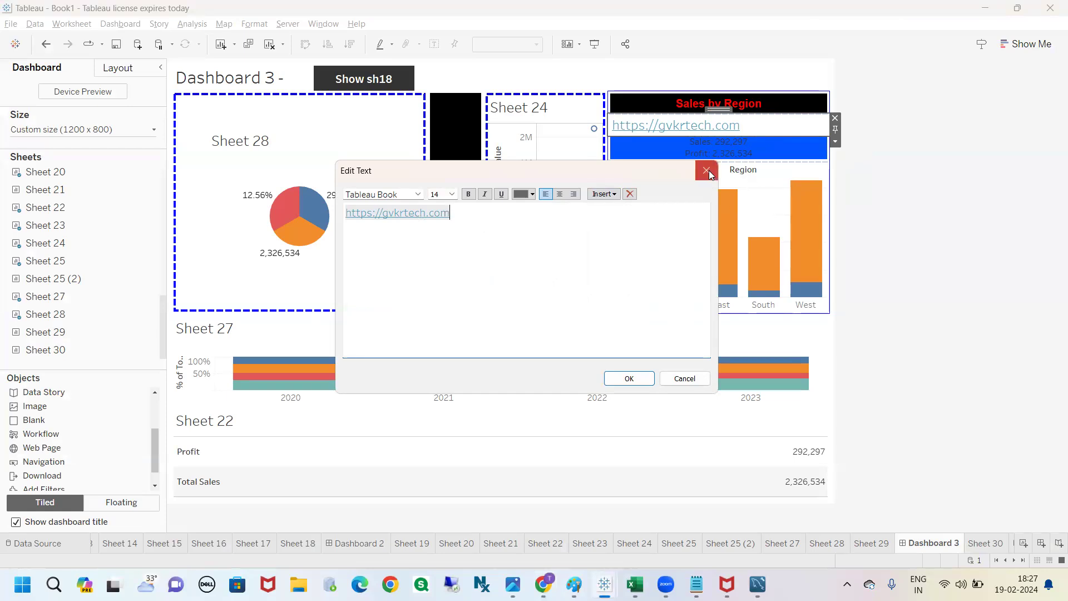
click(709, 170)
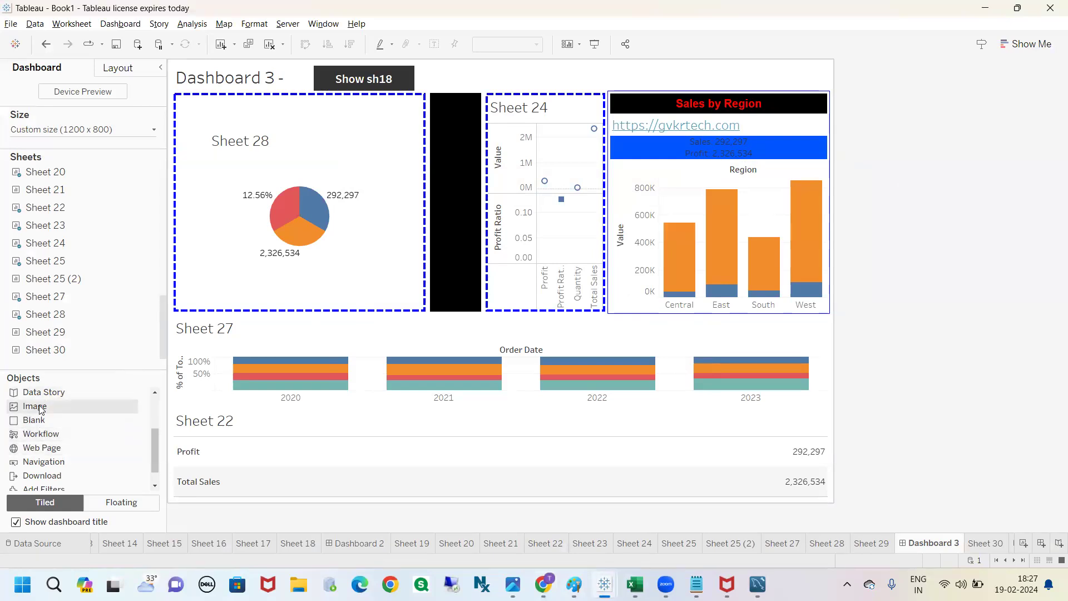
Step: Set the dashboard's fixed custom height to 2000 px
drag(44, 409, 76, 405)
click(149, 129)
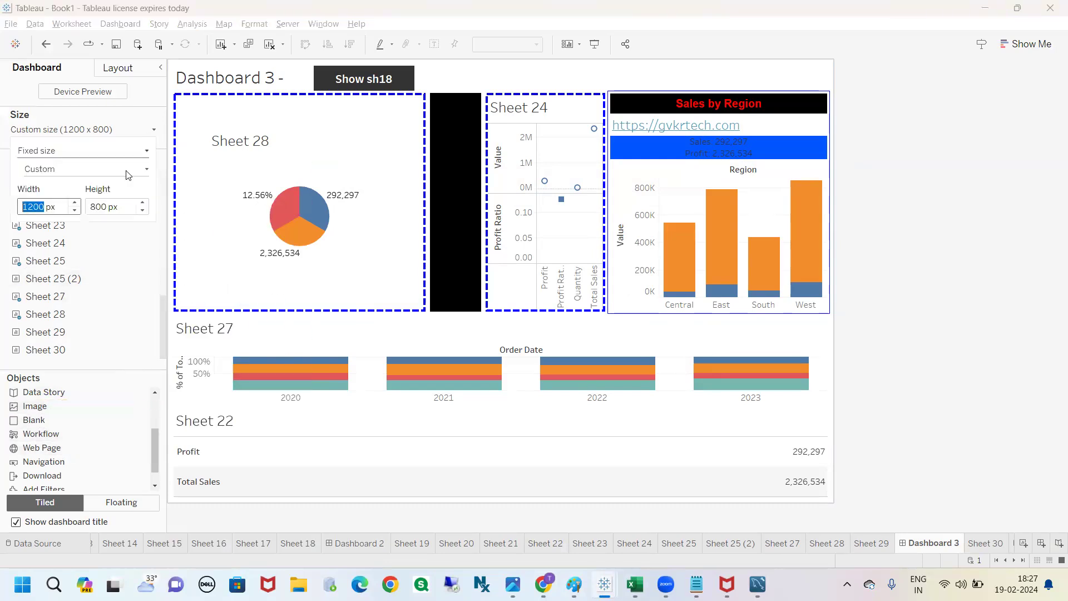
drag(96, 210, 80, 209)
text(20)
key(Return)
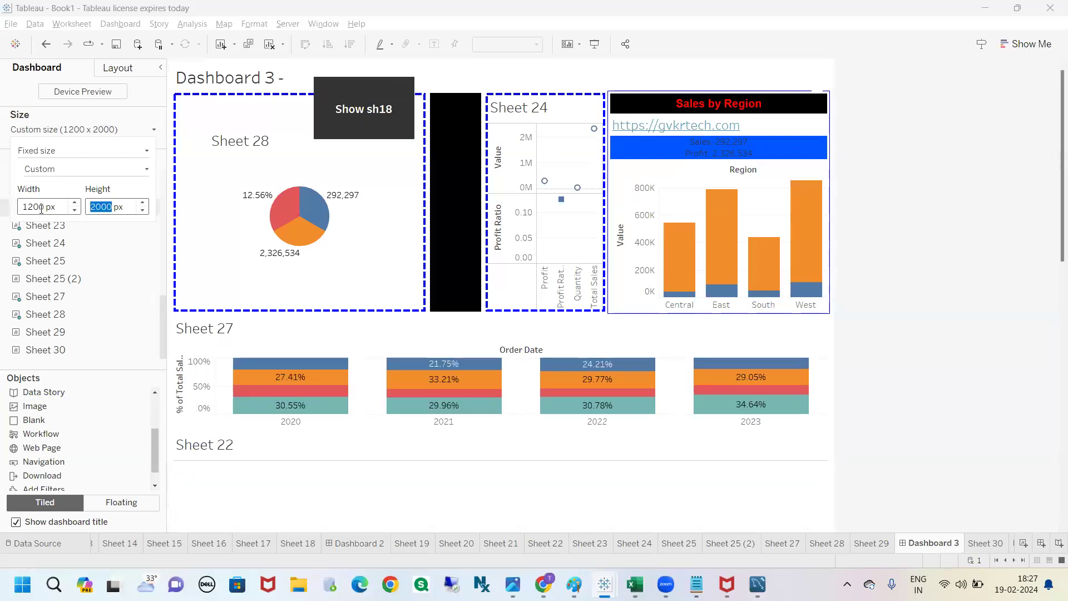
Step: Try a fixed dashboard width of 10000 px and restore the width to 1200 px
drag(40, 209, 14, 209)
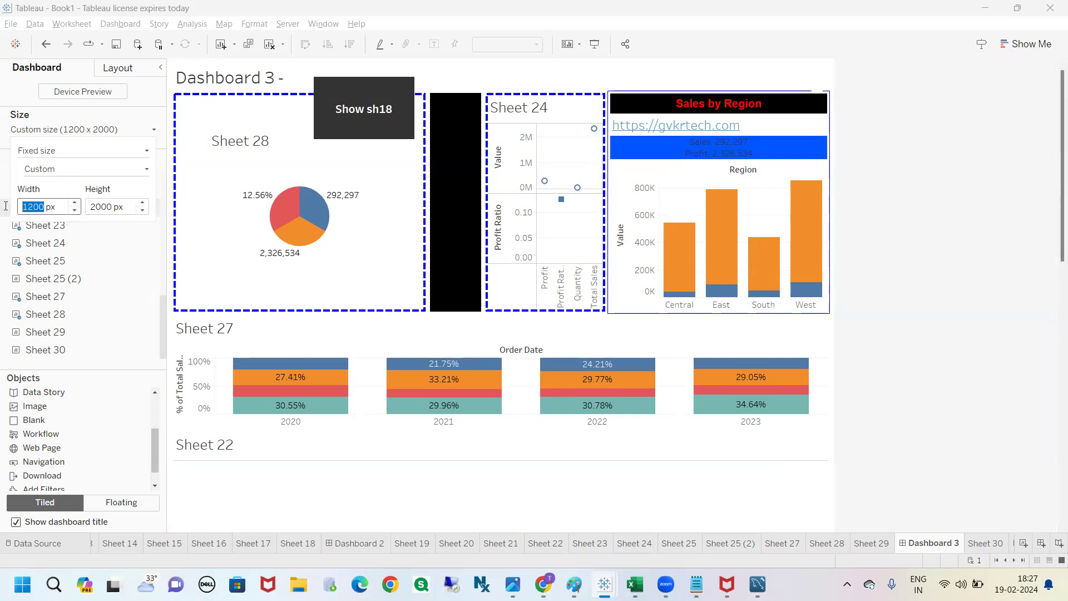
text(10000)
text(20)
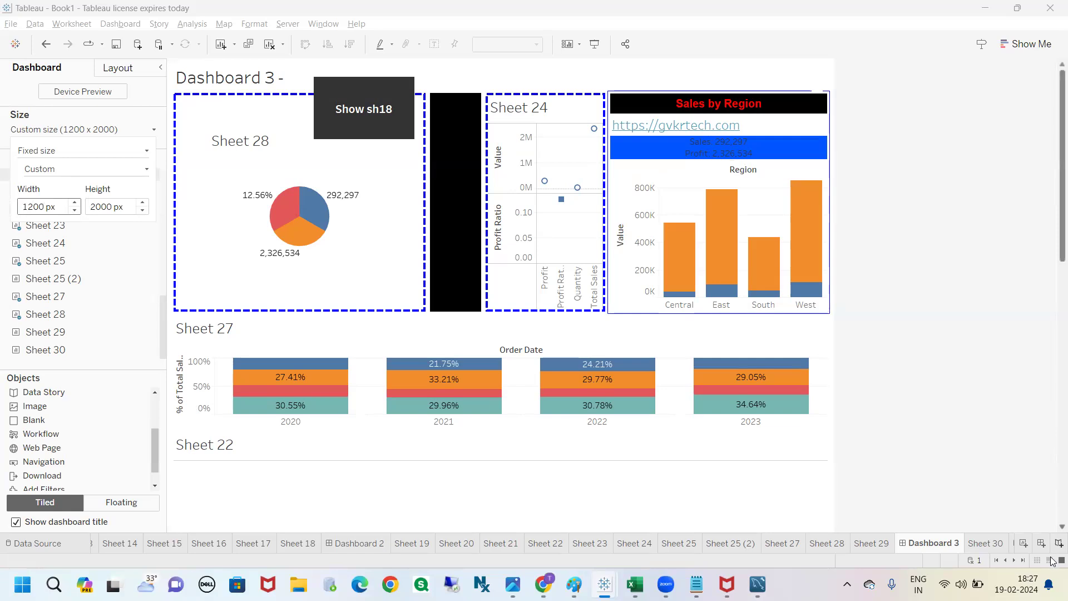
key(Return)
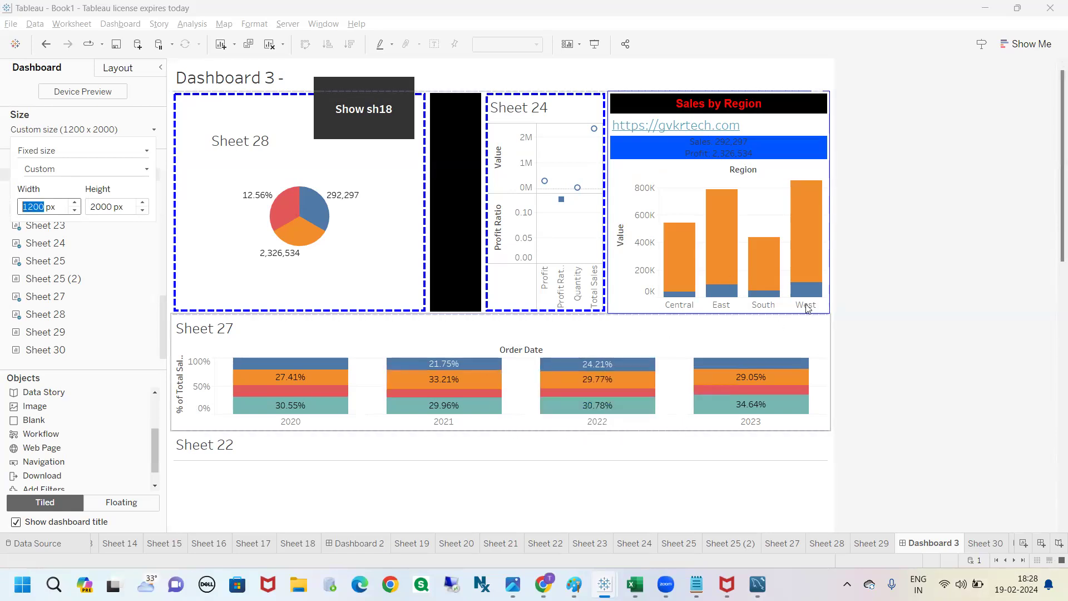
click(894, 240)
Step: Shrink the floating Show sh18 button so it fits beside the dashboard title above Sheet 28
click(359, 88)
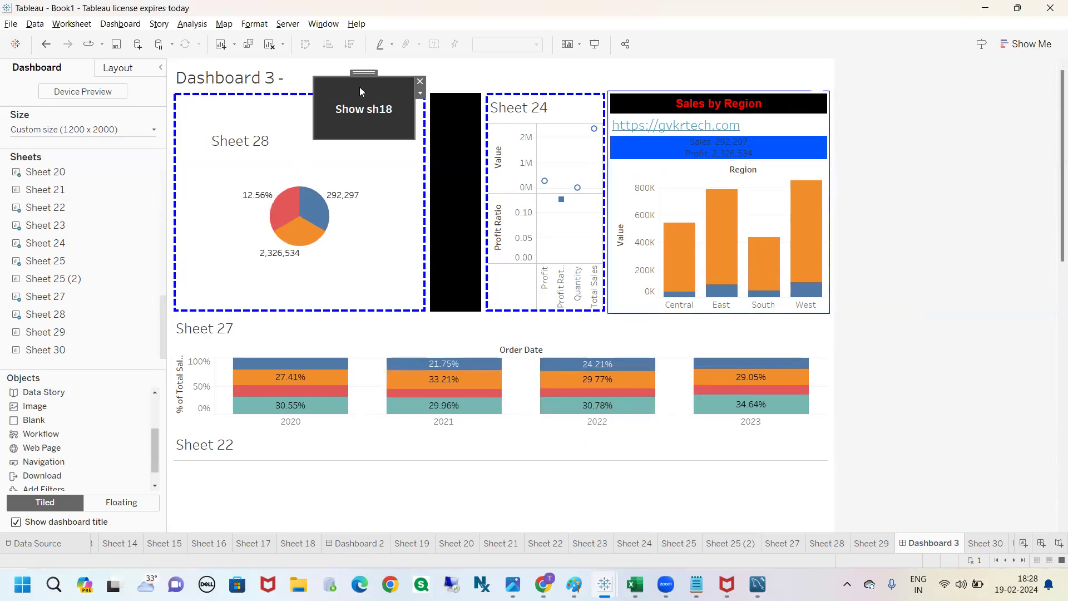
drag(415, 139, 328, 65)
click(930, 227)
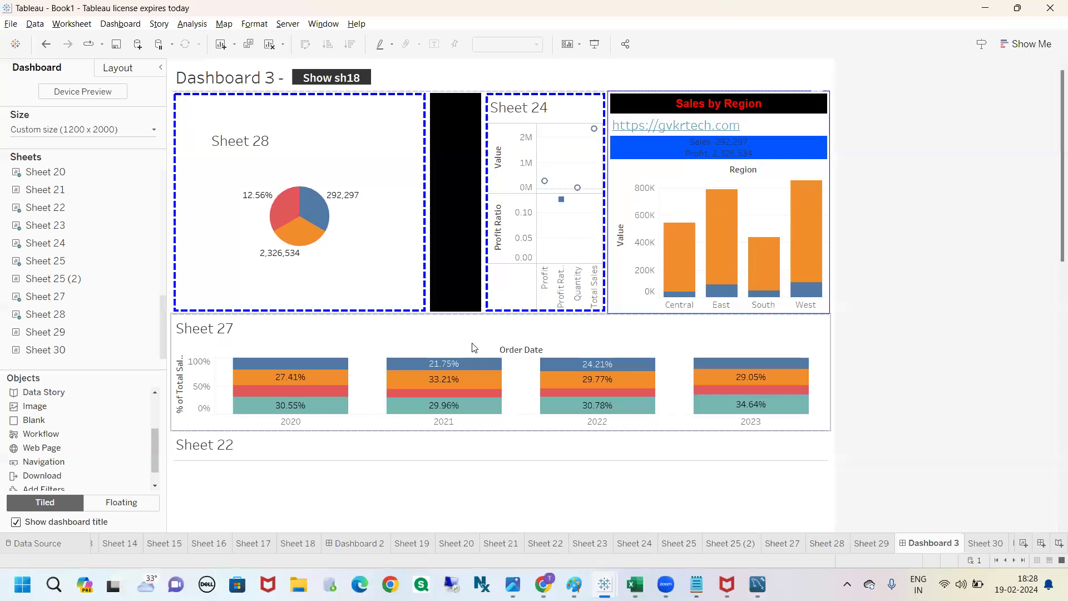
Step: Exclude the West region from the Sales by Region chart and undo the exclusion
click(82, 129)
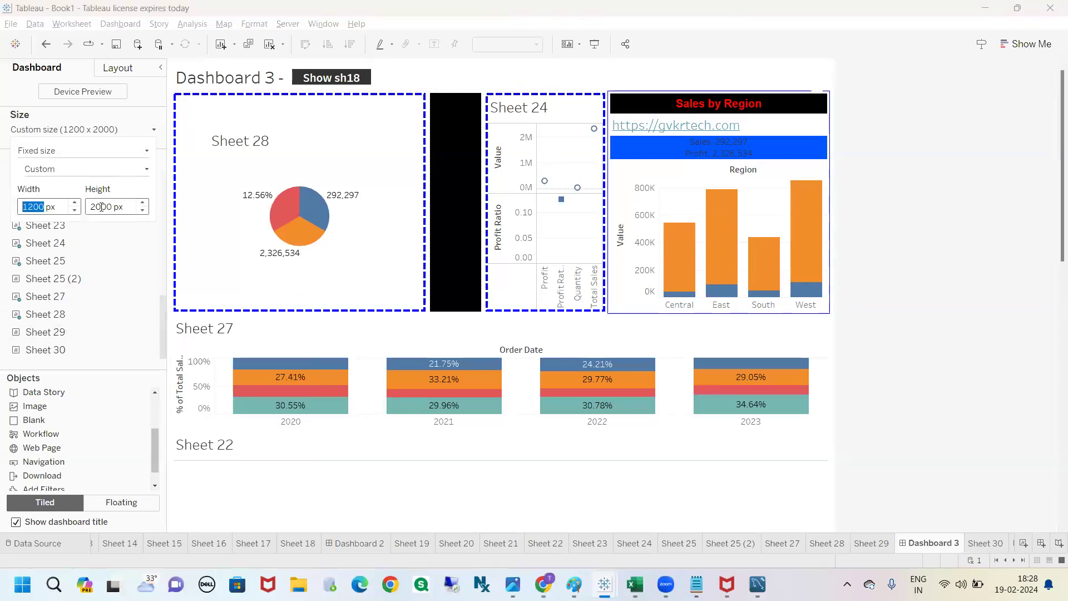
click(847, 319)
click(128, 131)
click(805, 267)
key(Delete)
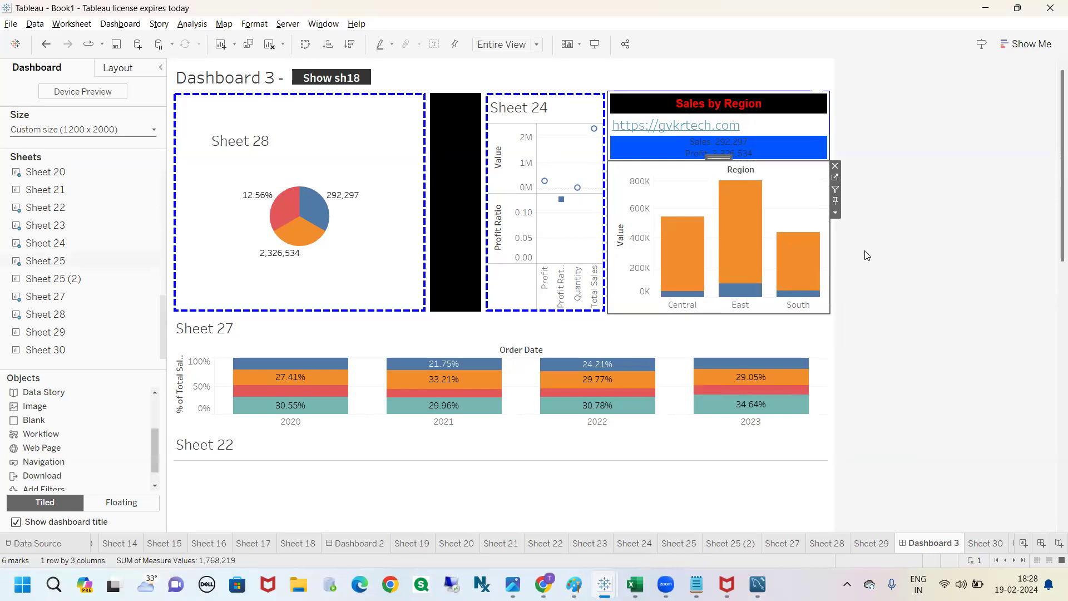
key(ctrl+z)
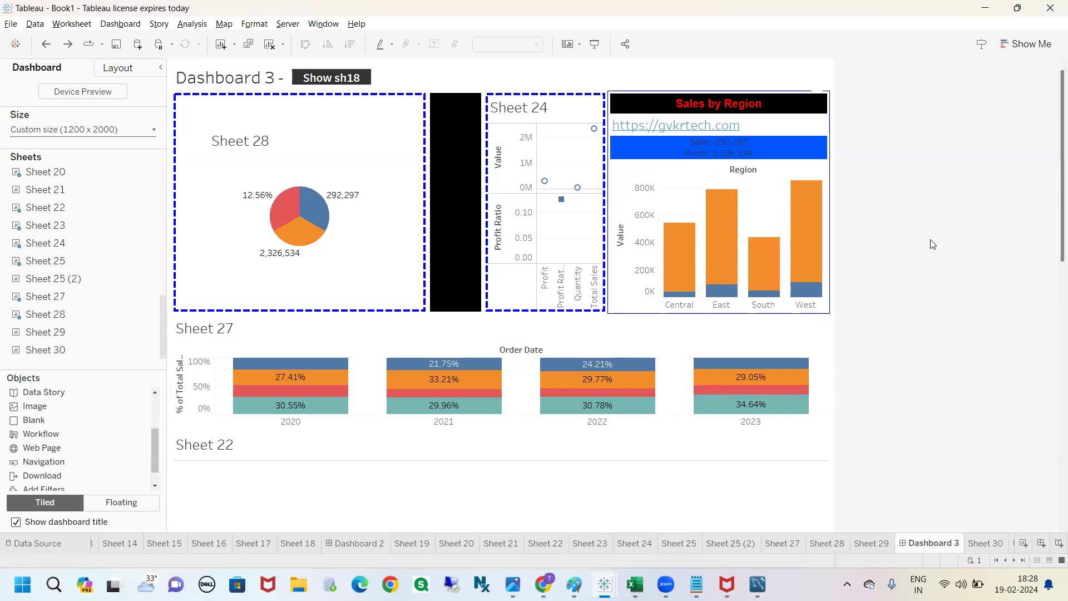
Step: Examine the taller dashboard from its title down through Sheet 27 and Sheet 22
key(ctrl+2)
mouse_move(1049, 82)
mouse_down()
mouse_move(1006, 120)
mouse_move(1066, 287)
mouse_move(1032, 87)
mouse_up()
key(Escape)
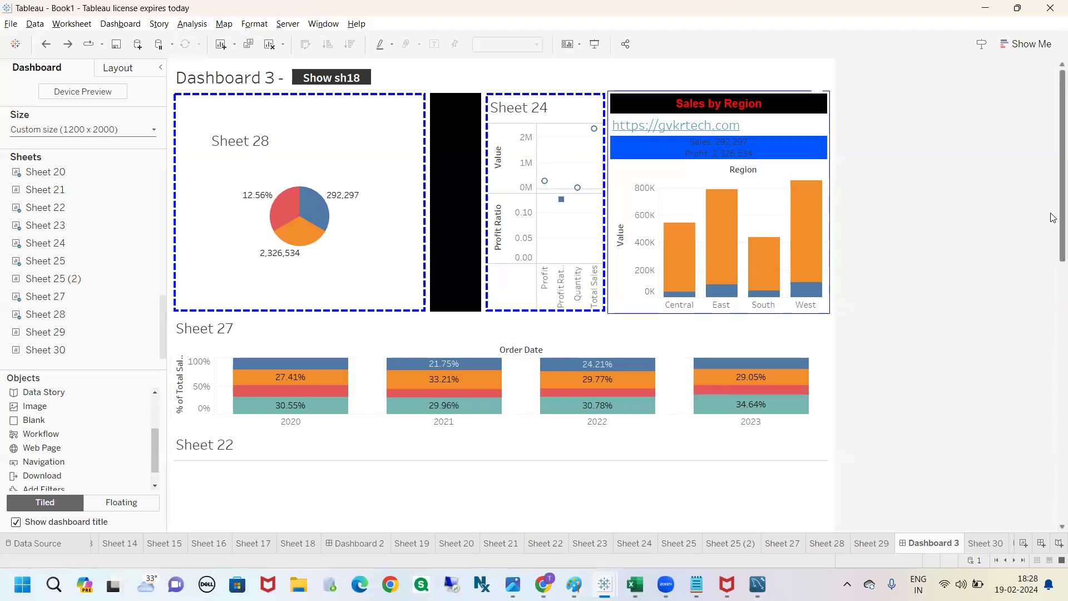
scroll(1051, 225, down, 3)
mouse_move(1053, 269)
mouse_down()
mouse_move(1054, 509)
mouse_move(1018, 279)
mouse_move(1025, 250)
mouse_move(1051, 464)
mouse_move(1030, 115)
mouse_move(1054, 444)
mouse_move(1052, 215)
mouse_move(1048, 254)
mouse_up()
scroll(1048, 254, down, 3)
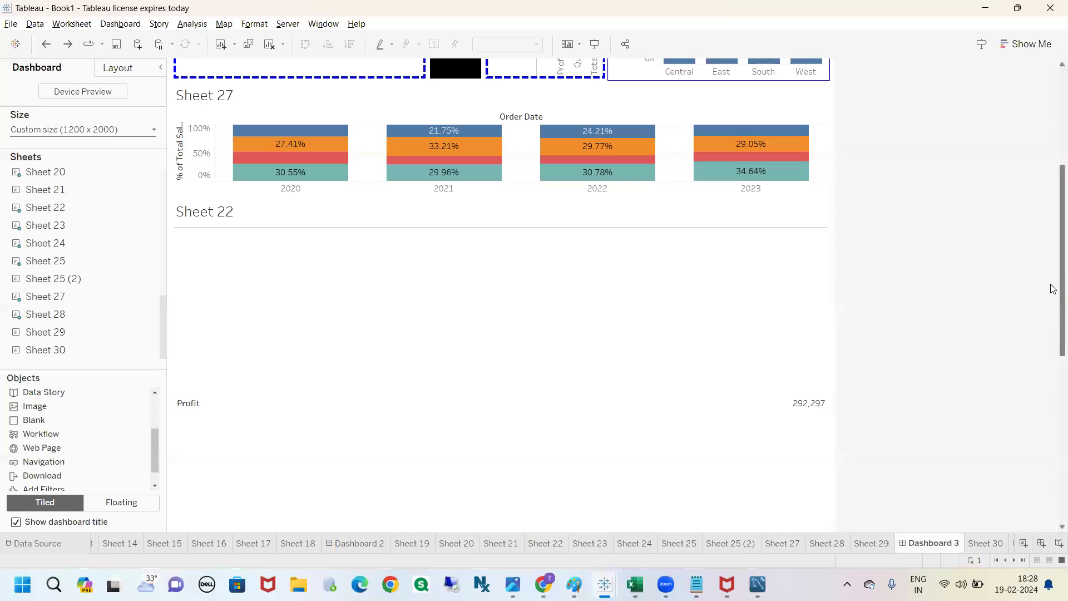
scroll(1052, 261, up, 5)
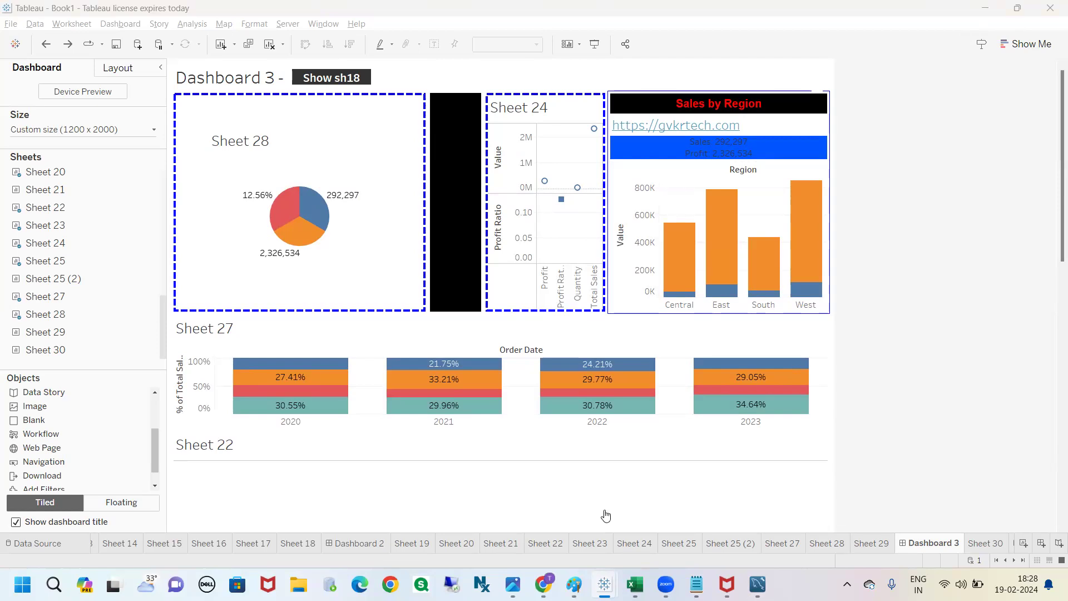
Step: Switch to Chrome and search the web for "sbi image" in a new tab
click(542, 583)
click(779, 39)
key(ctrl+t)
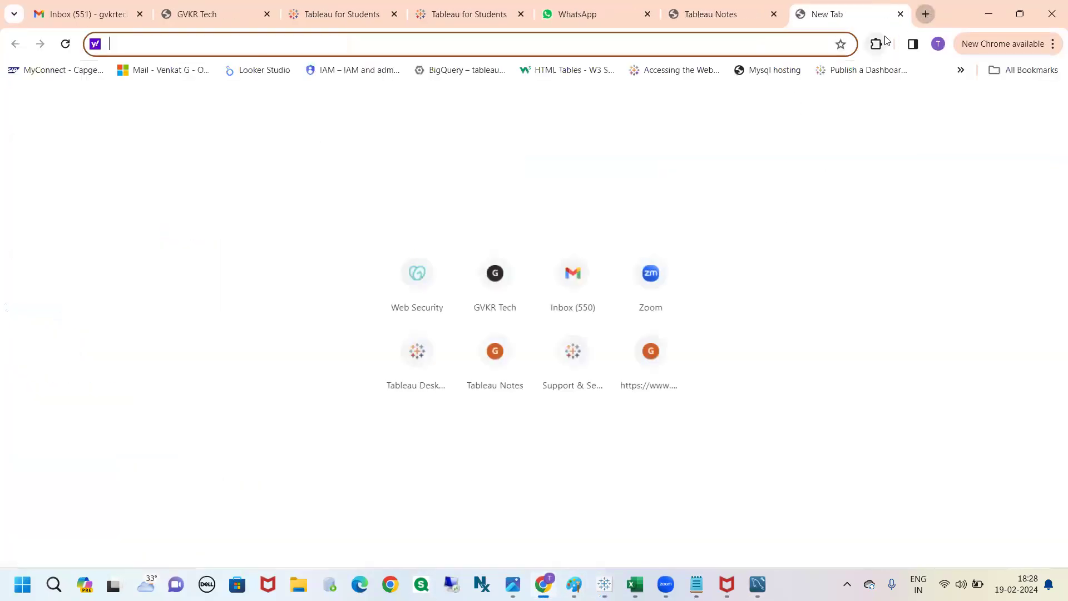
text(sbi)
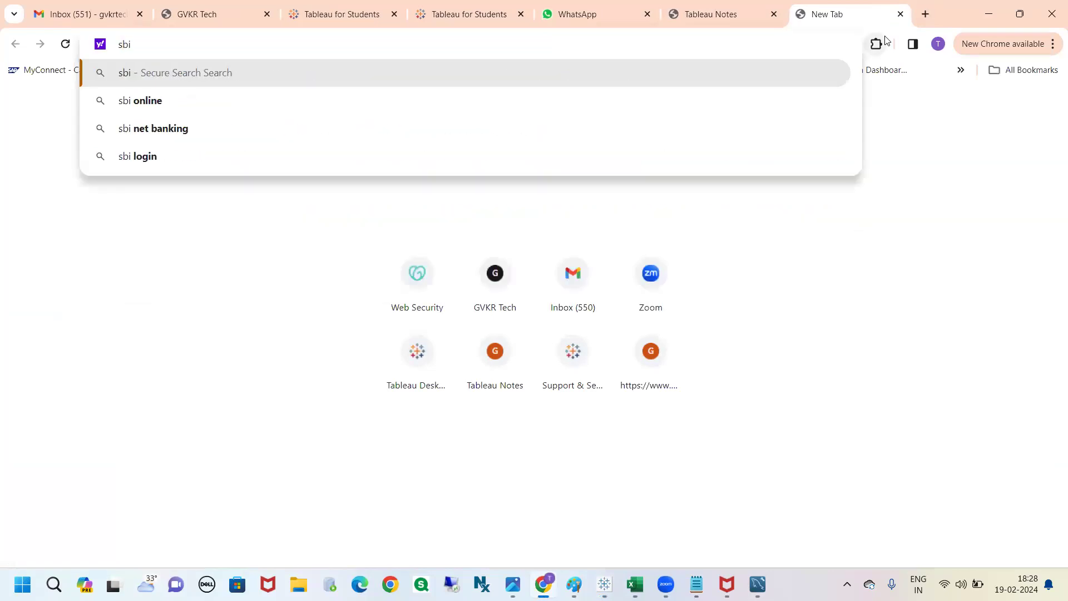
text( image)
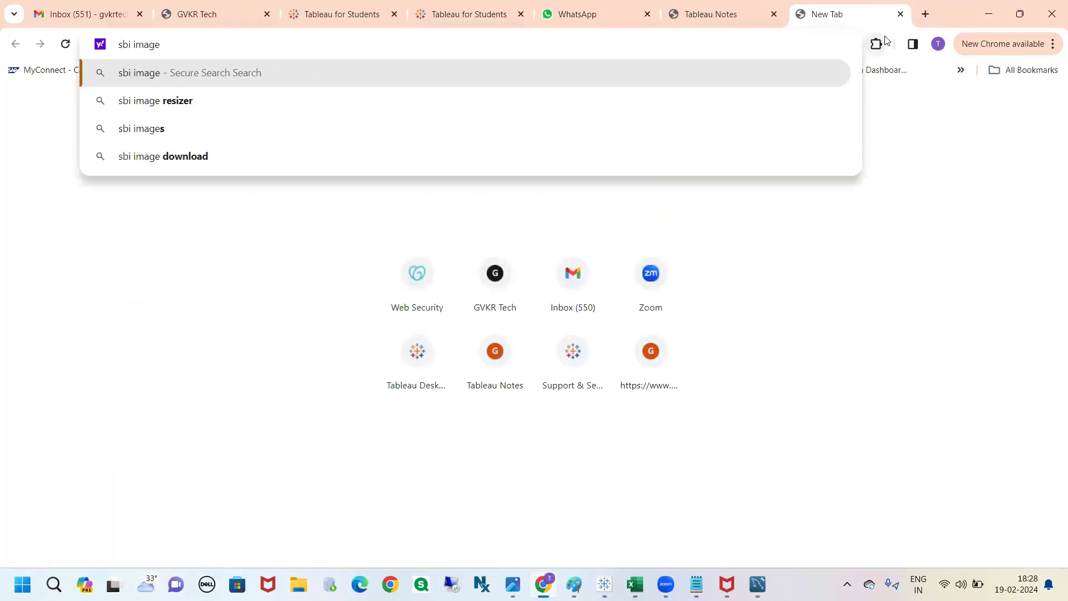
key(Return)
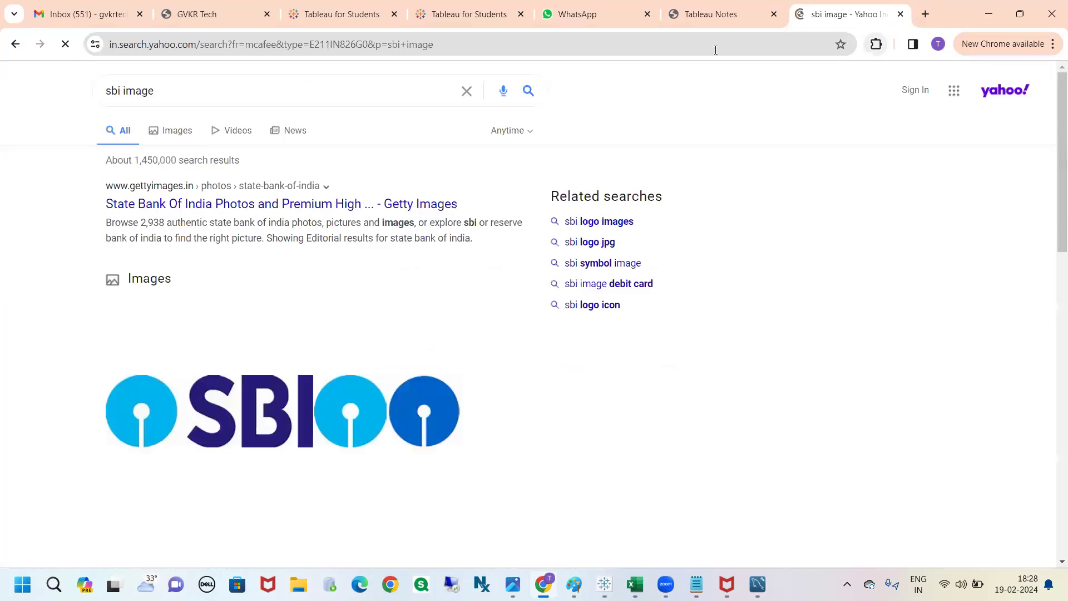
Step: Open the logodix.com SBI logo from the image results at full size
scroll(879, 444, down, 1)
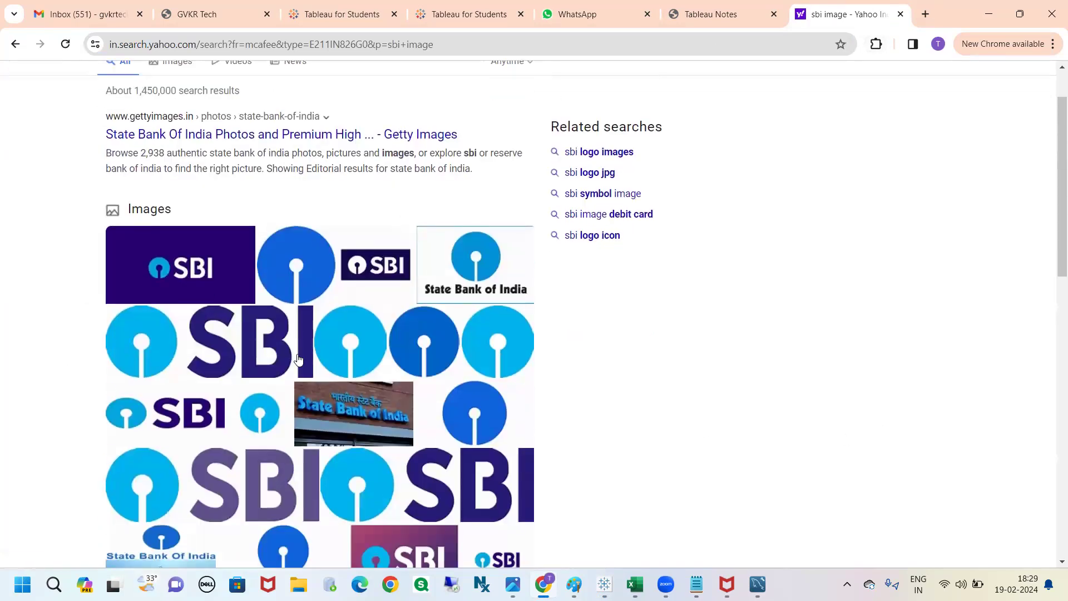
scroll(560, 372, down, 2)
click(454, 335)
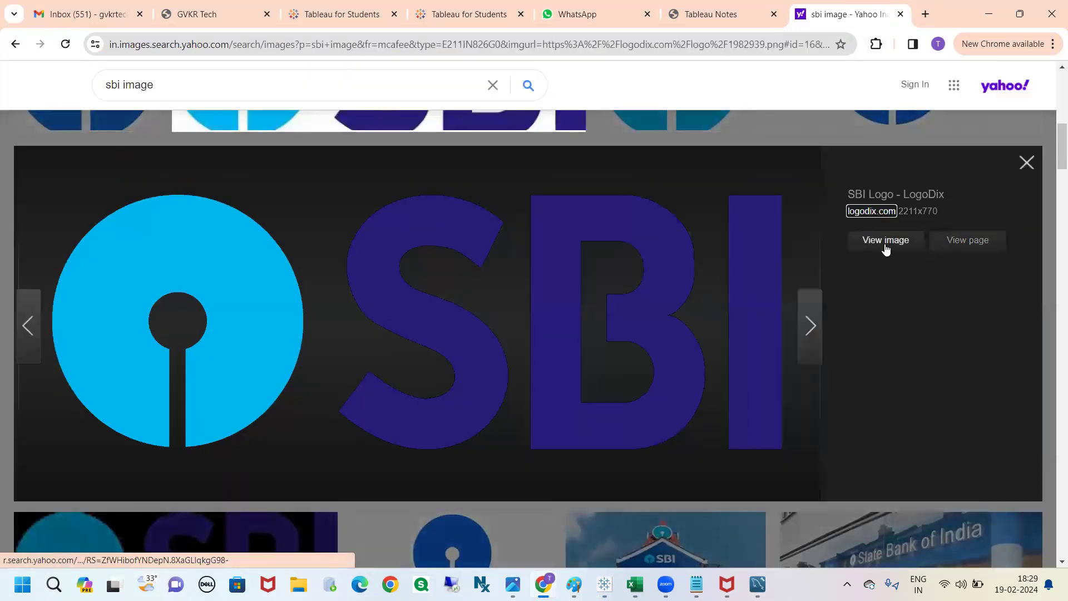
click(886, 245)
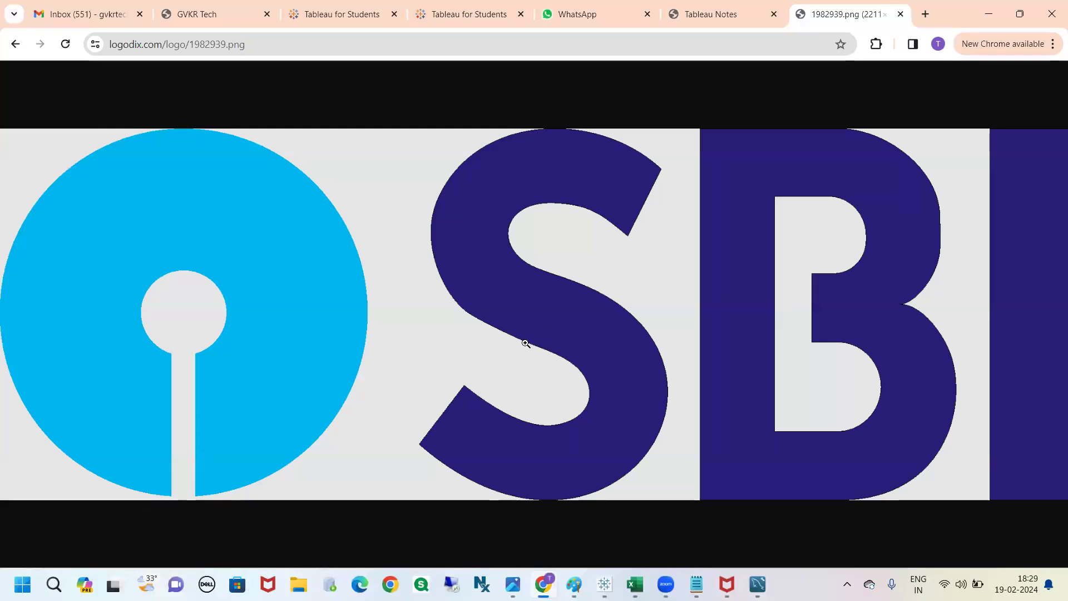
Step: Save the SBI logo to the Desktop as a WEBP file named sbi and close its browser tab
right_click(526, 343)
click(548, 380)
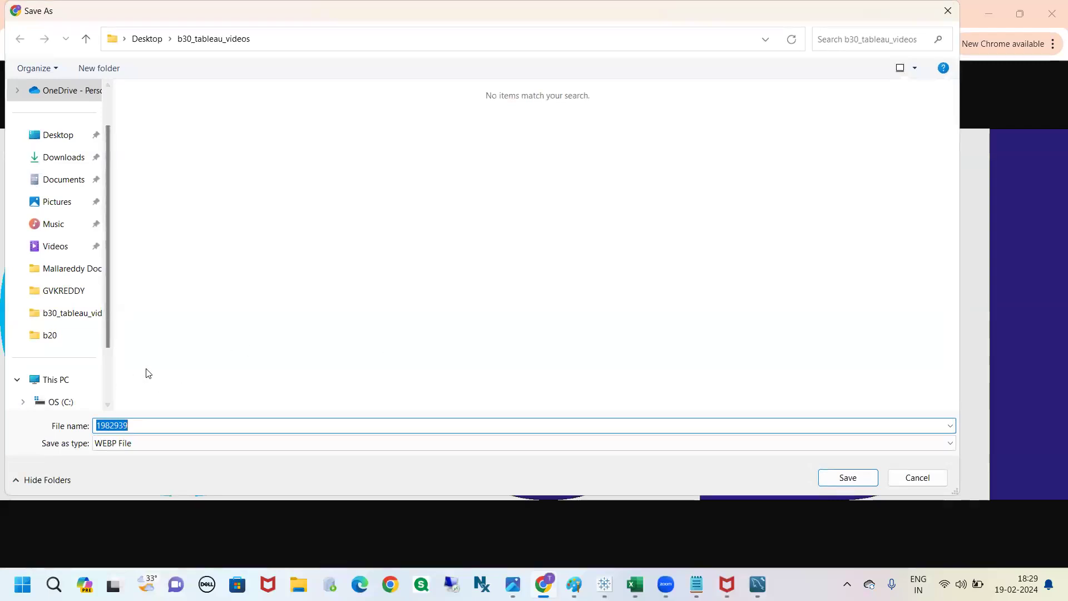
text(sbi)
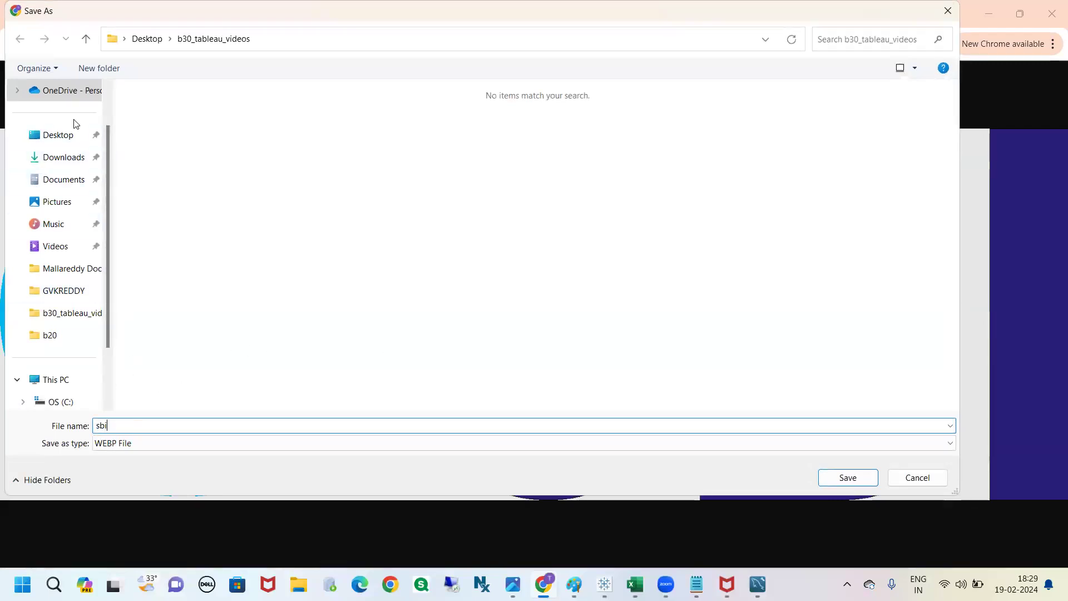
click(62, 135)
click(866, 484)
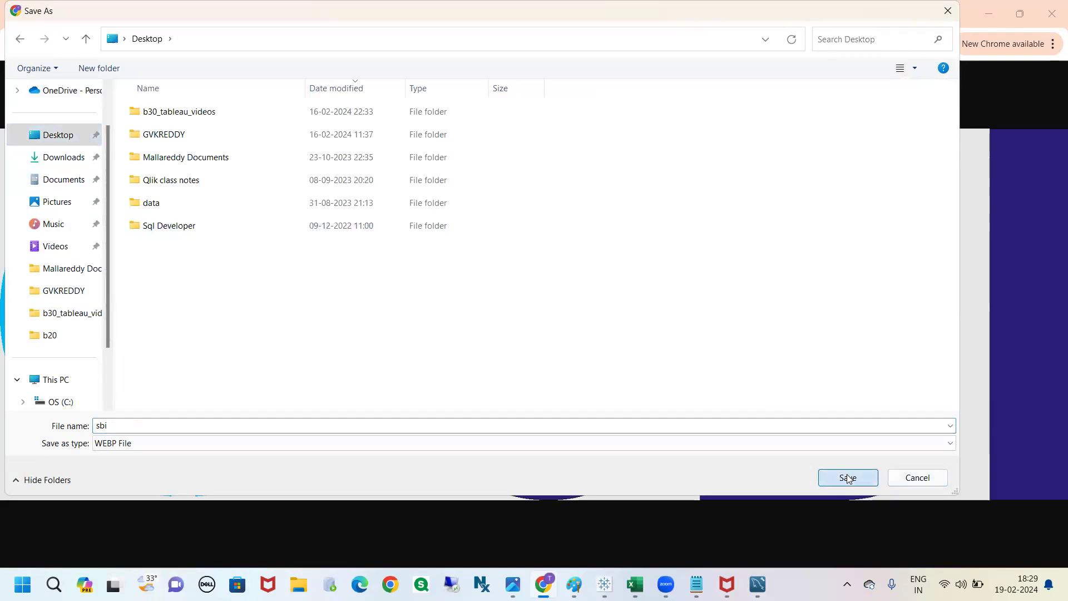
click(900, 18)
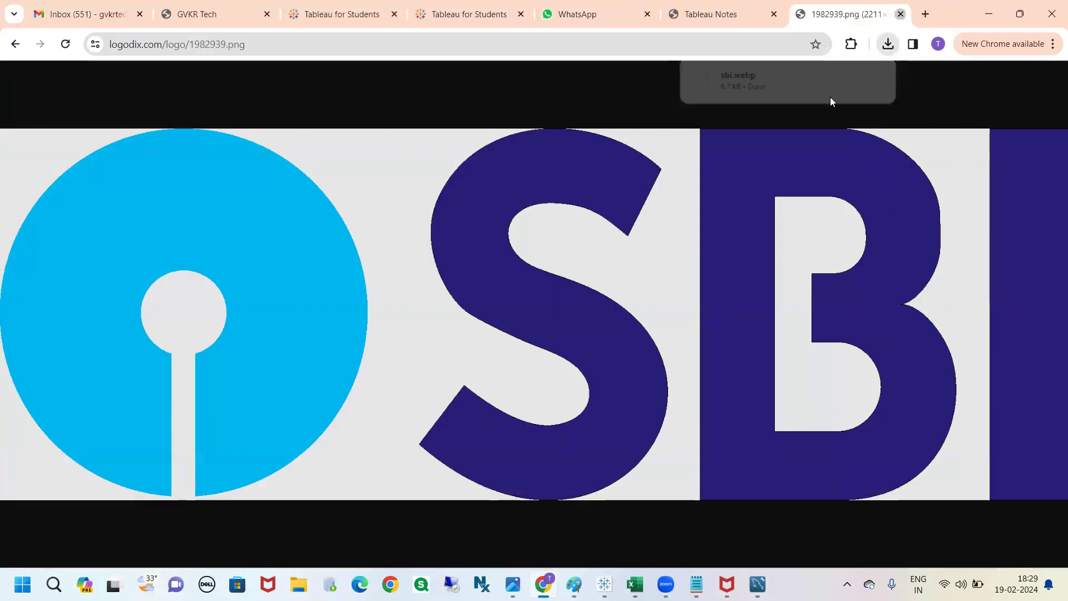
Step: Return to Tableau and add a floating Image object over the top of the Sales by Region chart
key(alt+Tab)
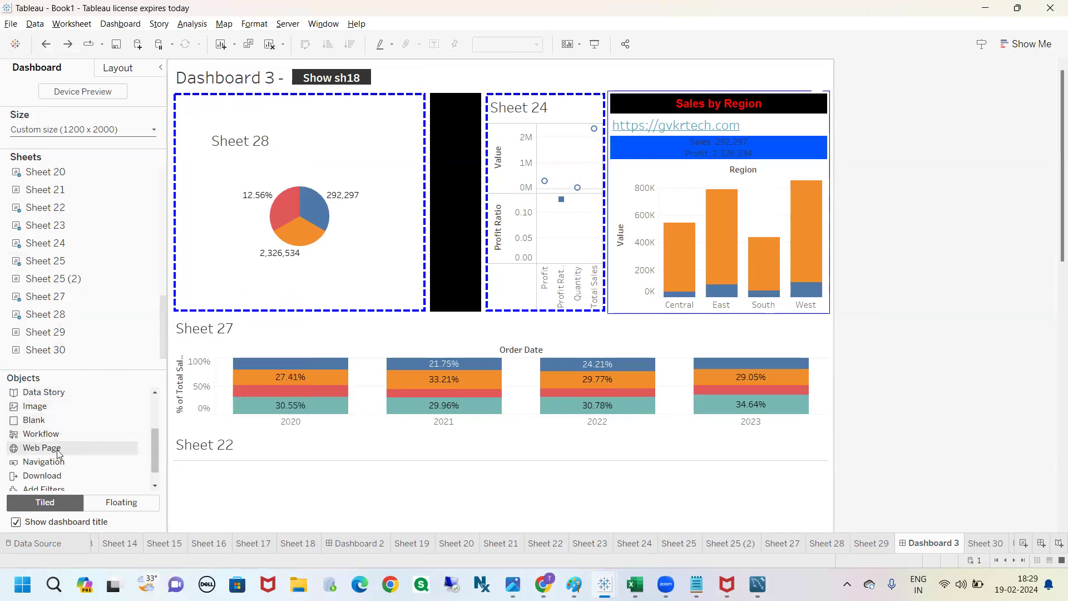
mouse_move(44, 413)
mouse_down()
mouse_move(225, 193)
mouse_move(214, 79)
mouse_move(213, 96)
mouse_move(275, 103)
mouse_move(482, 105)
mouse_move(688, 84)
mouse_move(84, 412)
mouse_up()
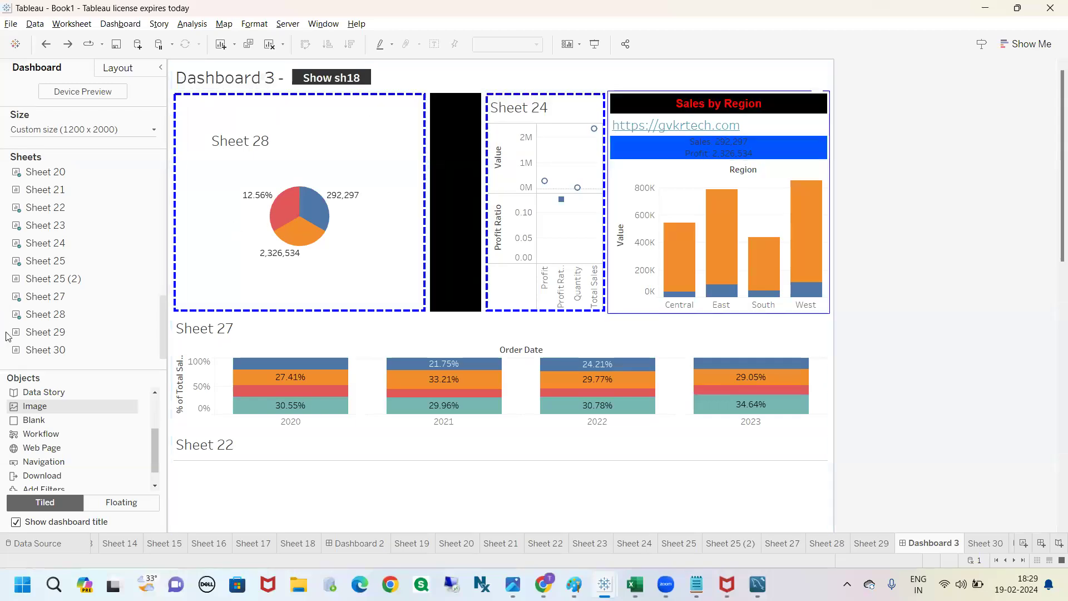
click(121, 502)
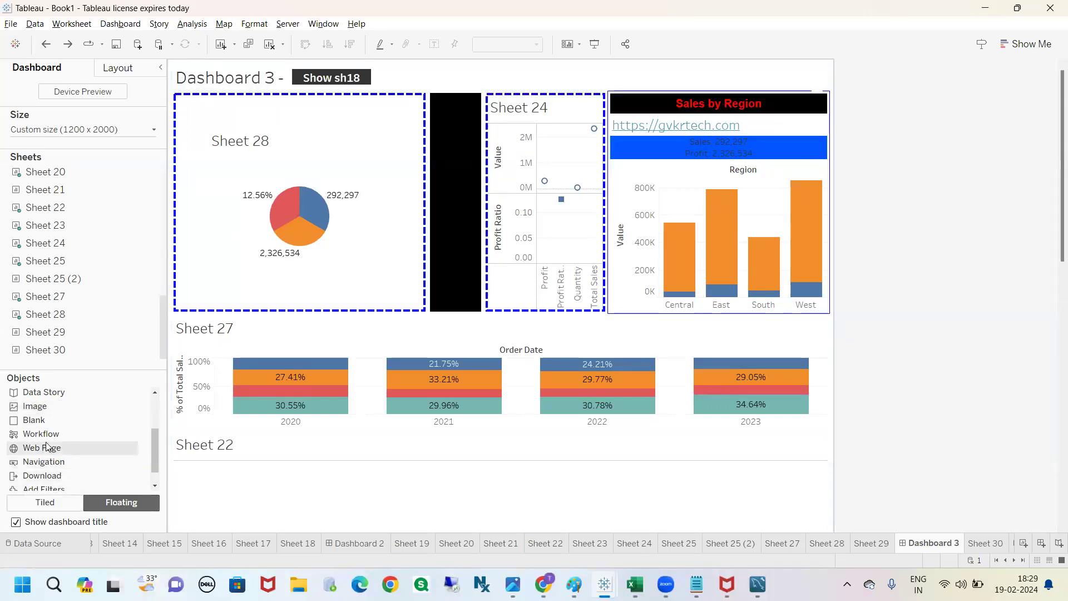
drag(38, 408, 607, 65)
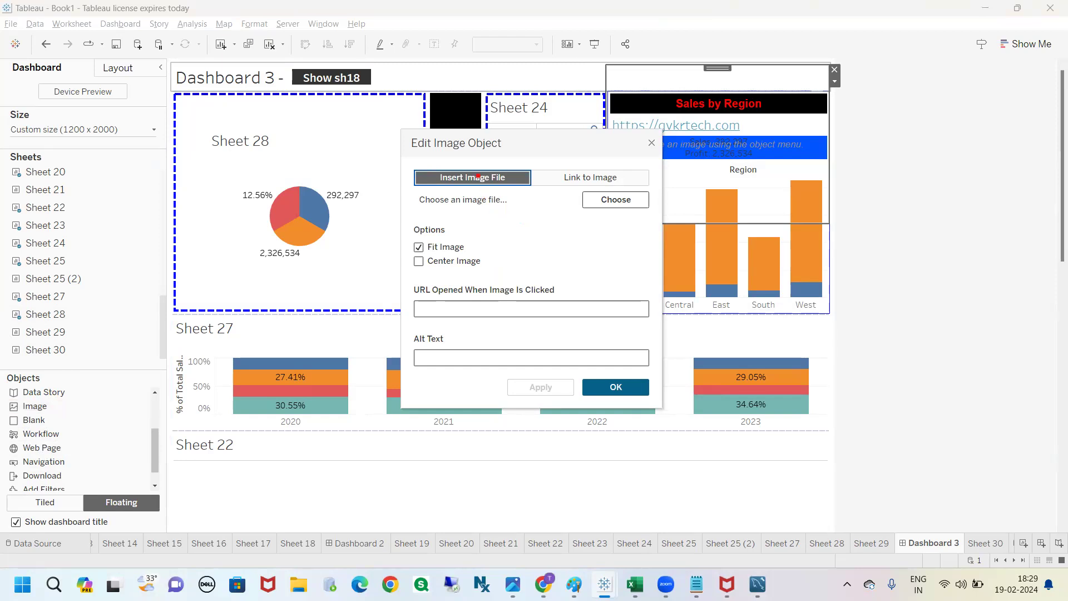
mouse_move(473, 165)
mouse_down()
mouse_move(629, 156)
mouse_move(592, 170)
mouse_up()
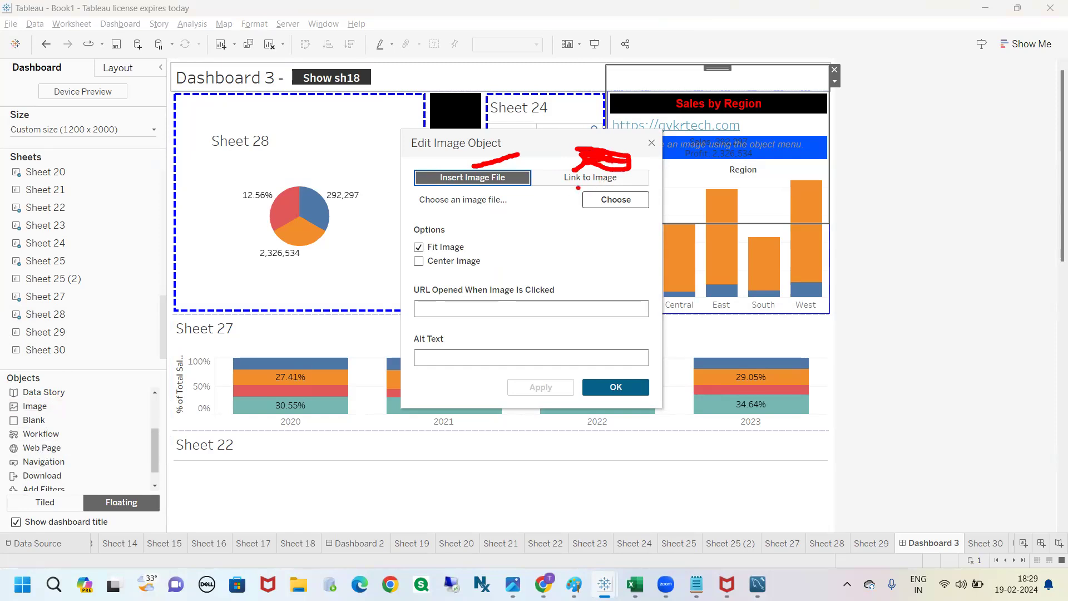
key(Escape)
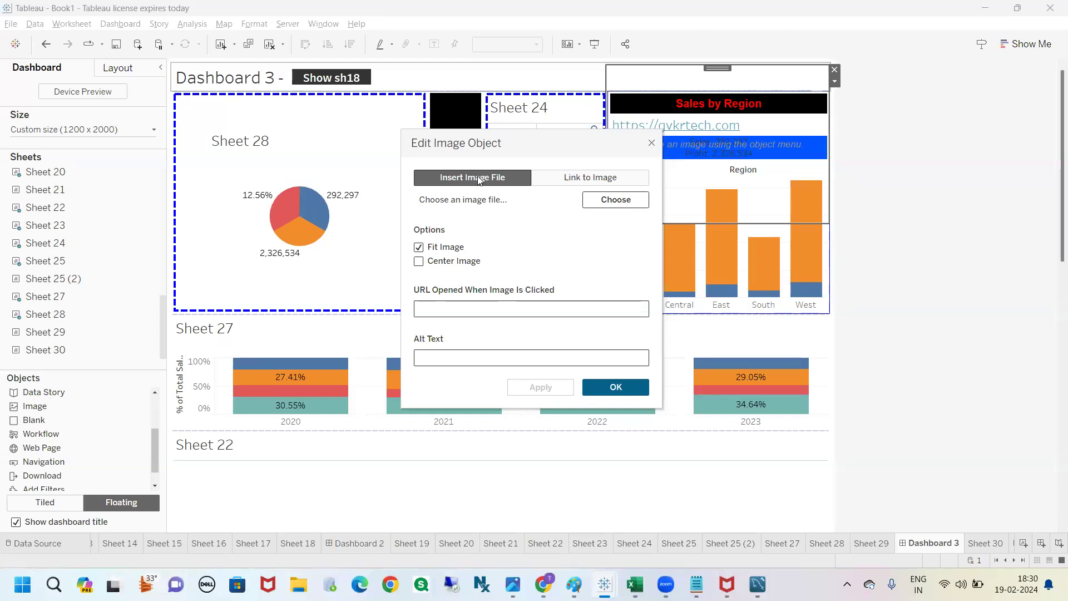
Step: Try to choose the saved SBI logo from the Desktop folders as the image object's file
click(616, 201)
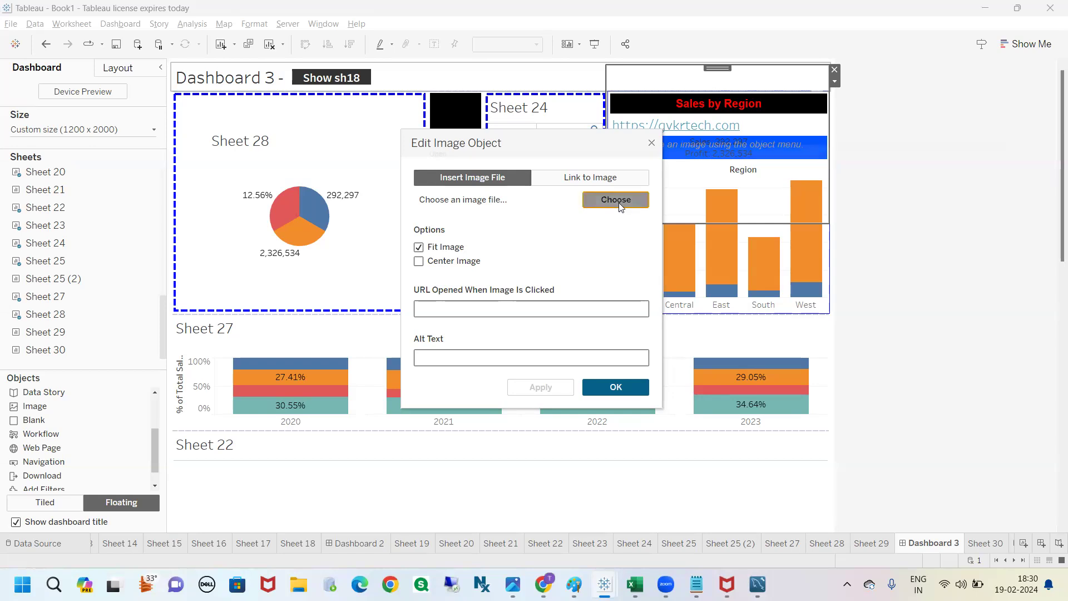
click(408, 244)
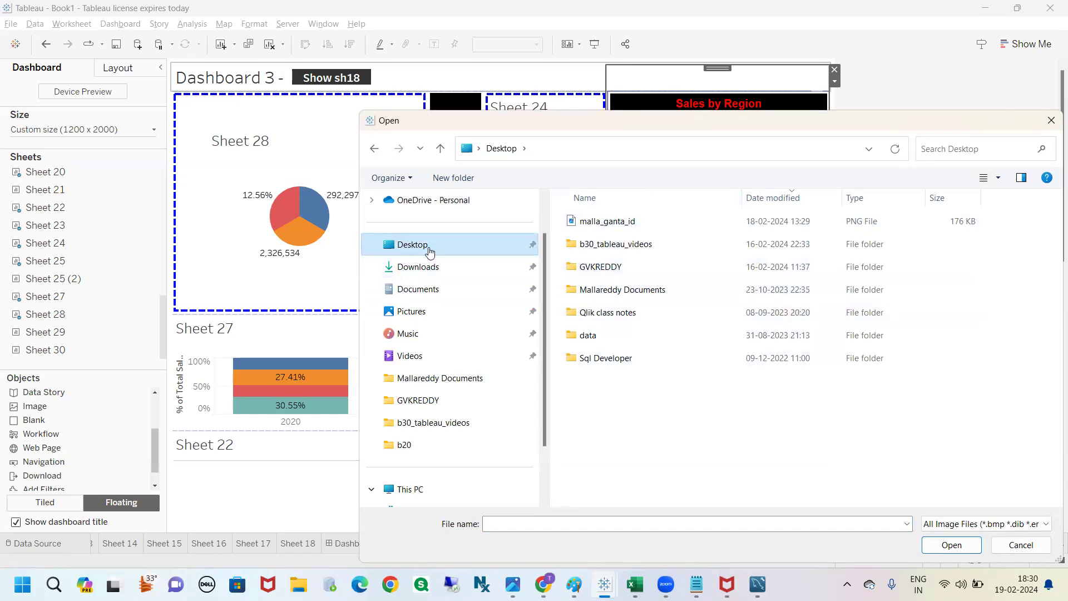
double_click(574, 267)
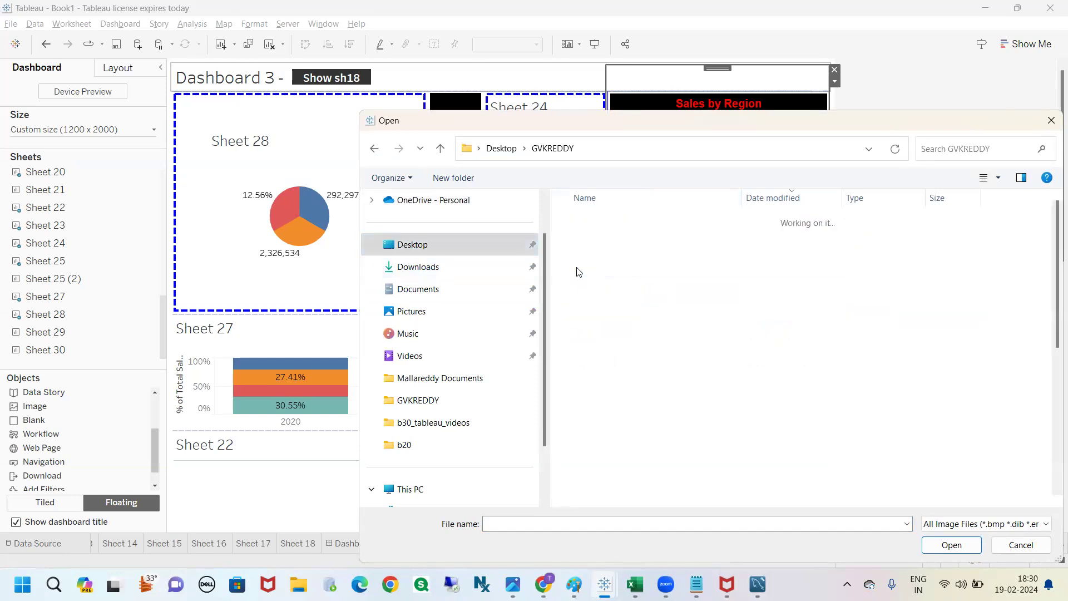
key(s)
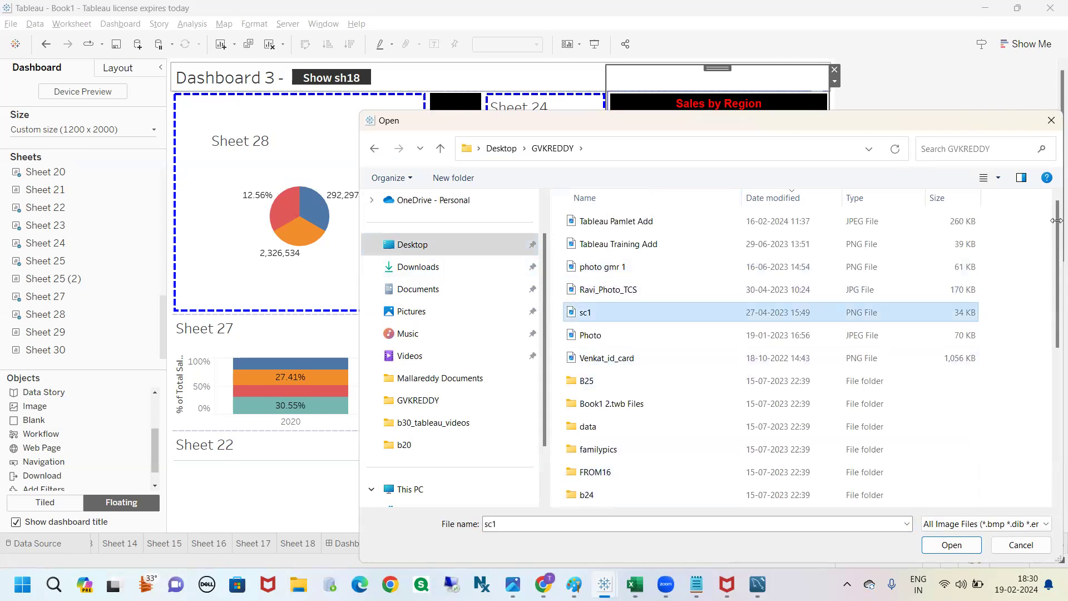
click(1051, 121)
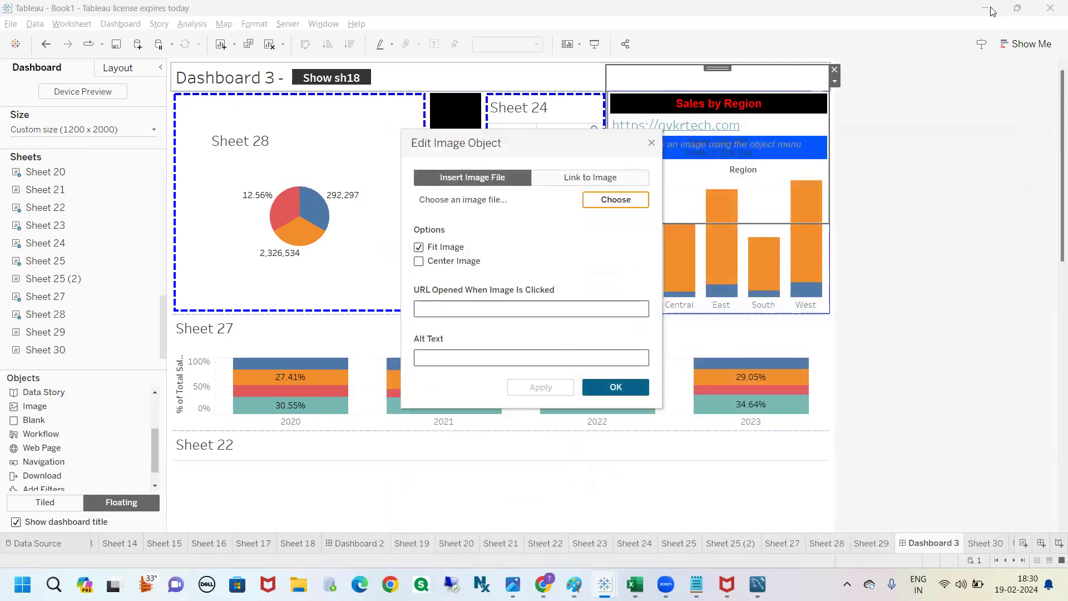
click(652, 144)
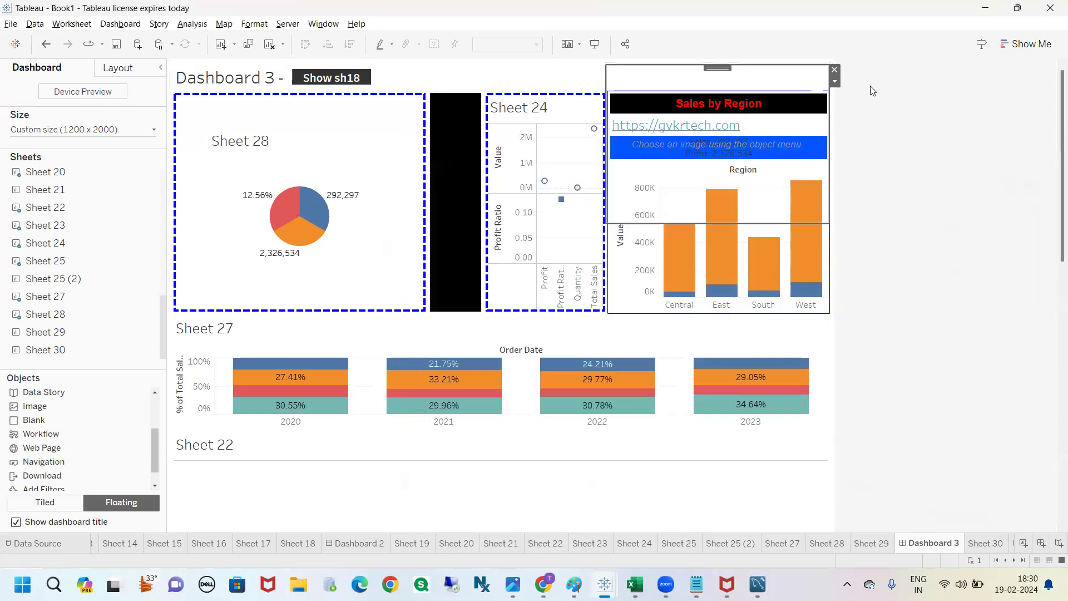
Step: Check the computer's desktop for the saved sbi.webp file and return to the Tableau dashboard
click(984, 7)
click(984, 7)
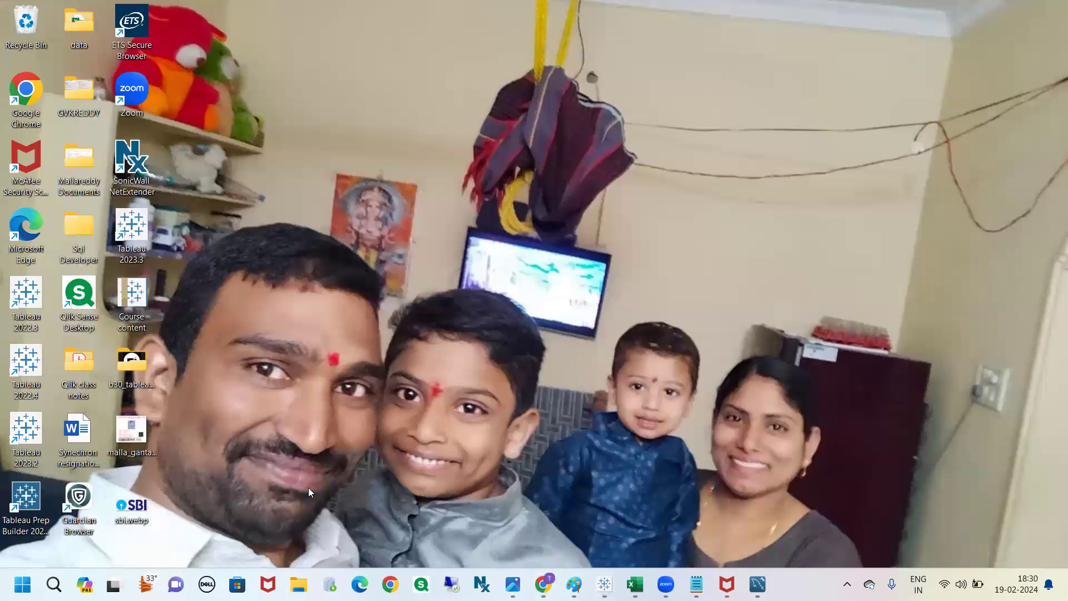
key(alt+Tab)
key(alt+Tab)
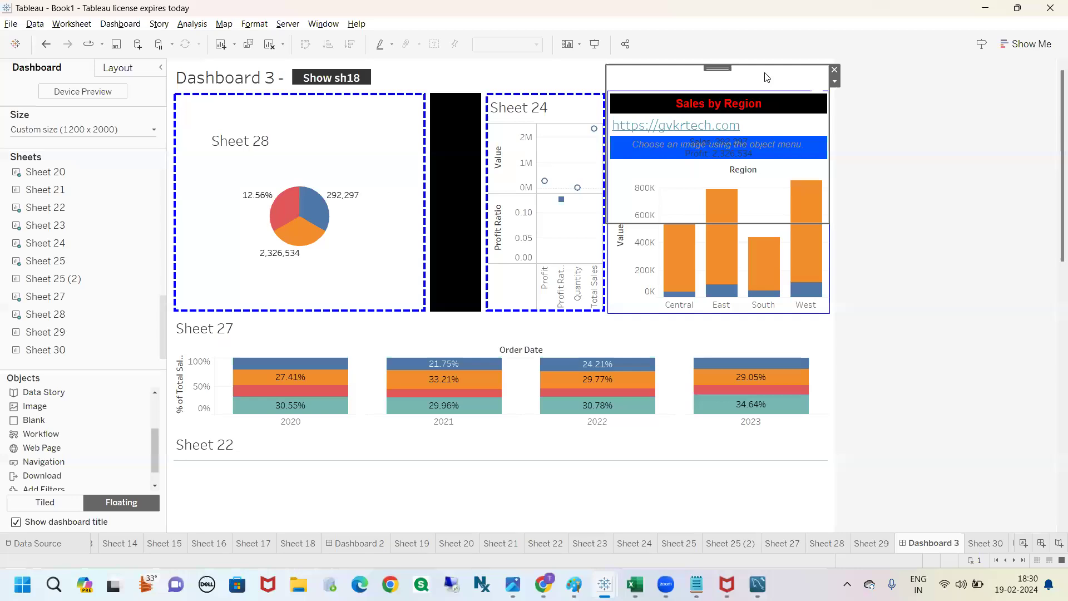
Step: Reopen the image object's settings and look for the SBI logo file in the Downloads and Desktop folders
click(834, 81)
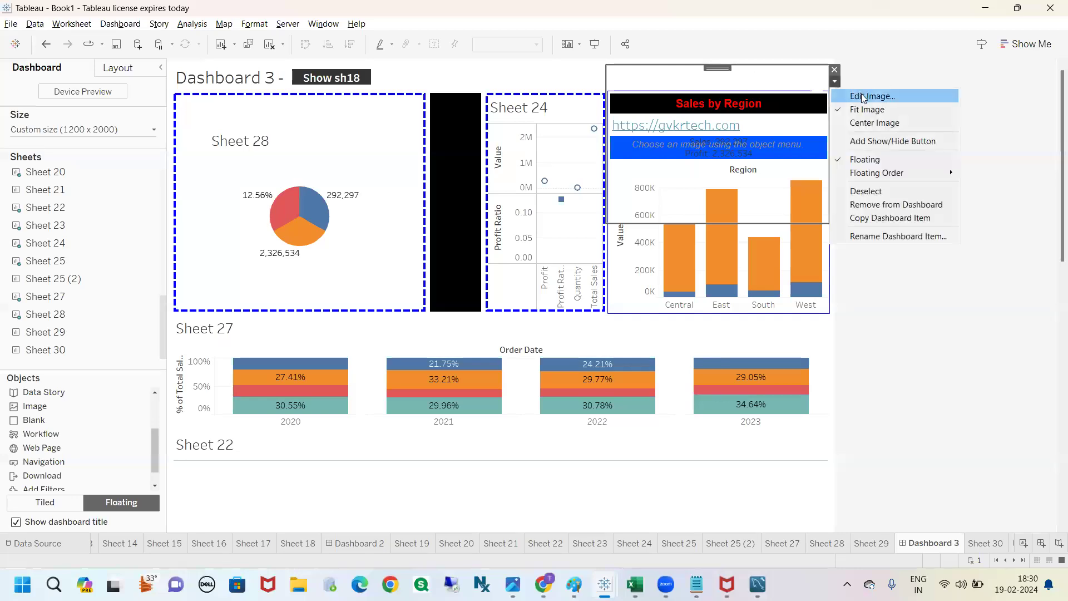
click(861, 97)
click(598, 203)
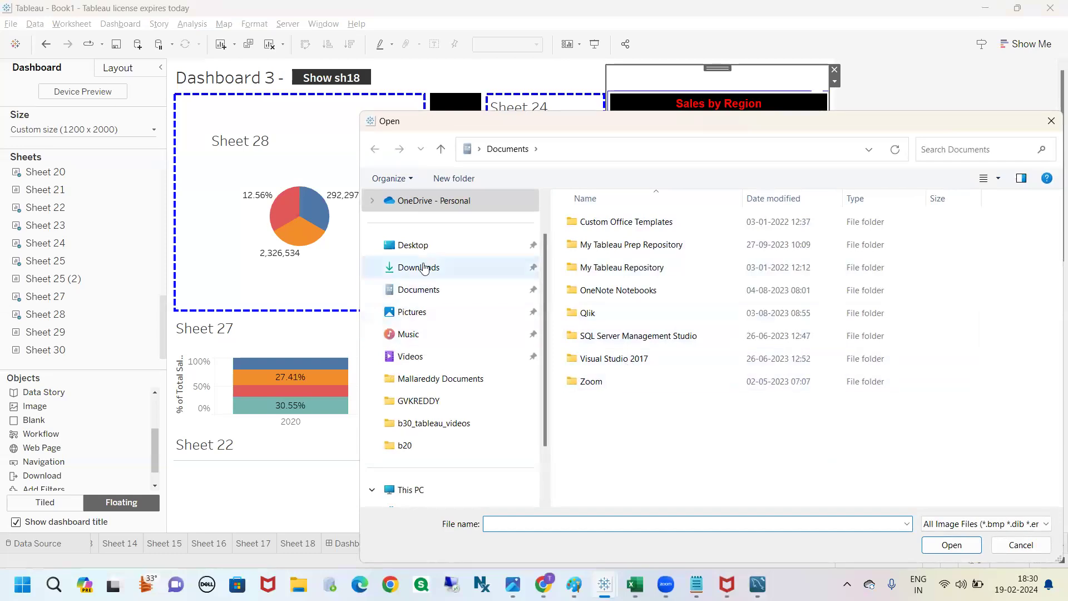
click(424, 269)
click(424, 251)
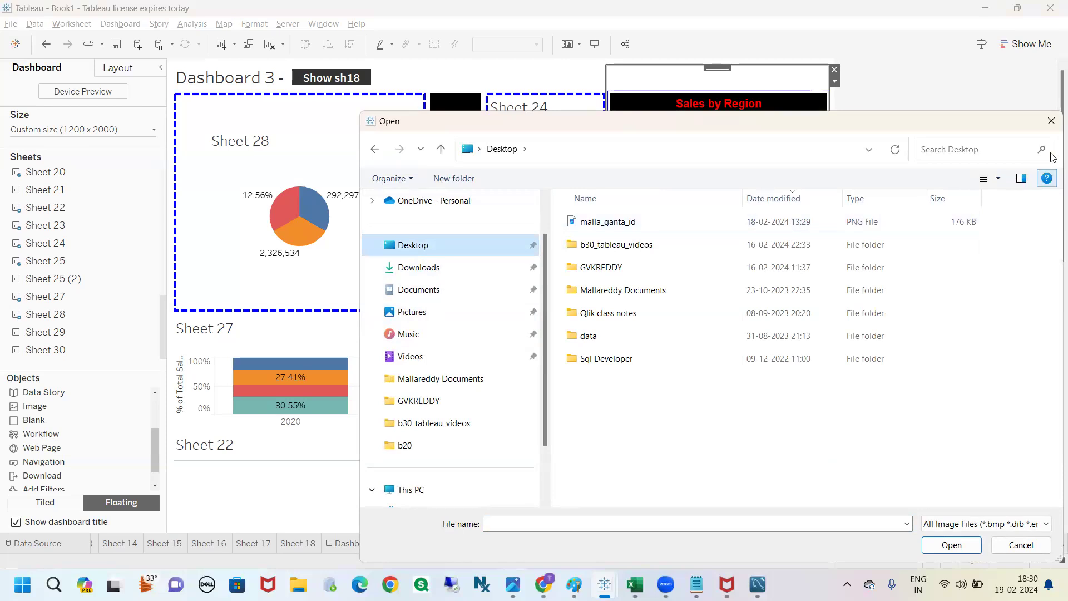
drag(1051, 133, 1051, 131)
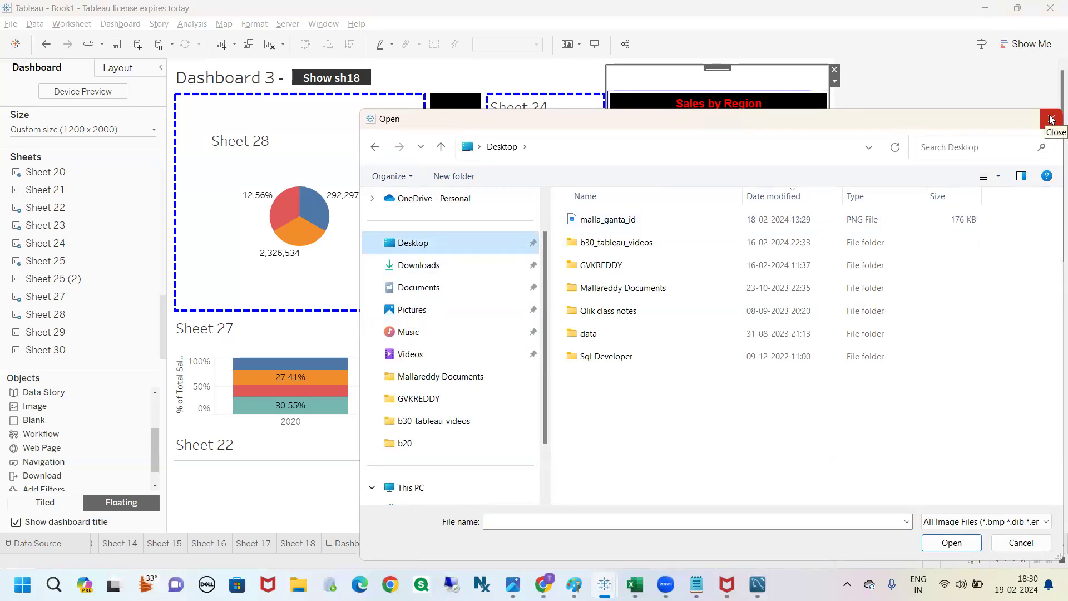
click(1050, 119)
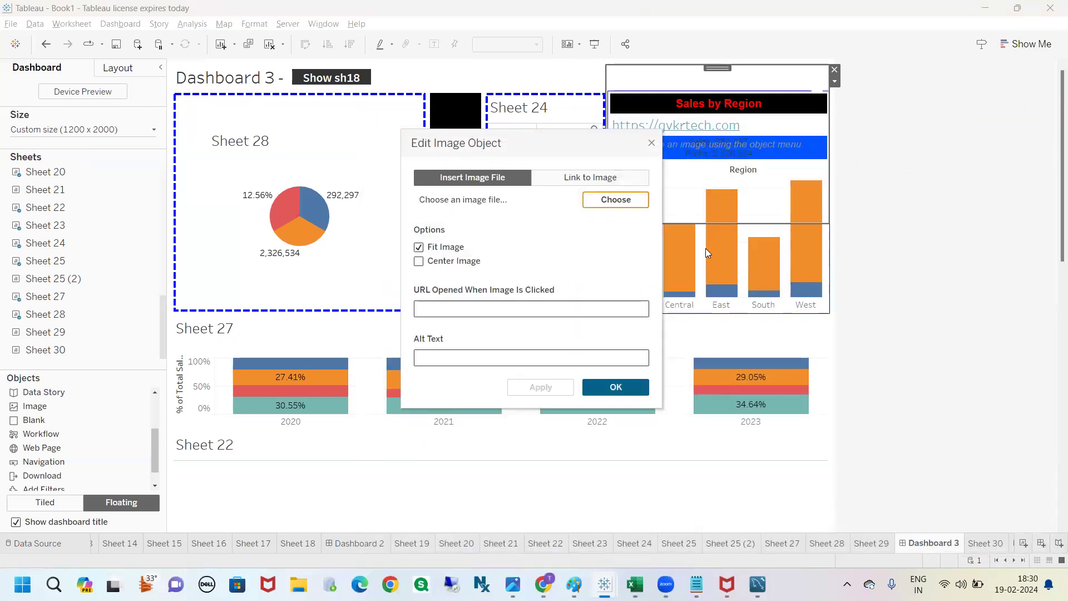
click(600, 201)
click(619, 204)
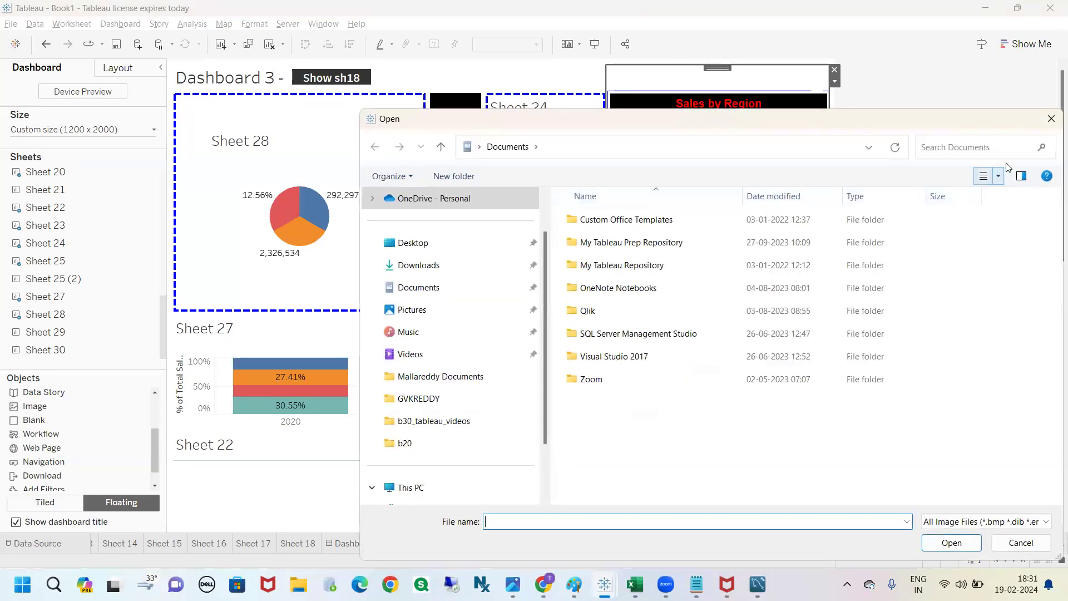
click(1051, 118)
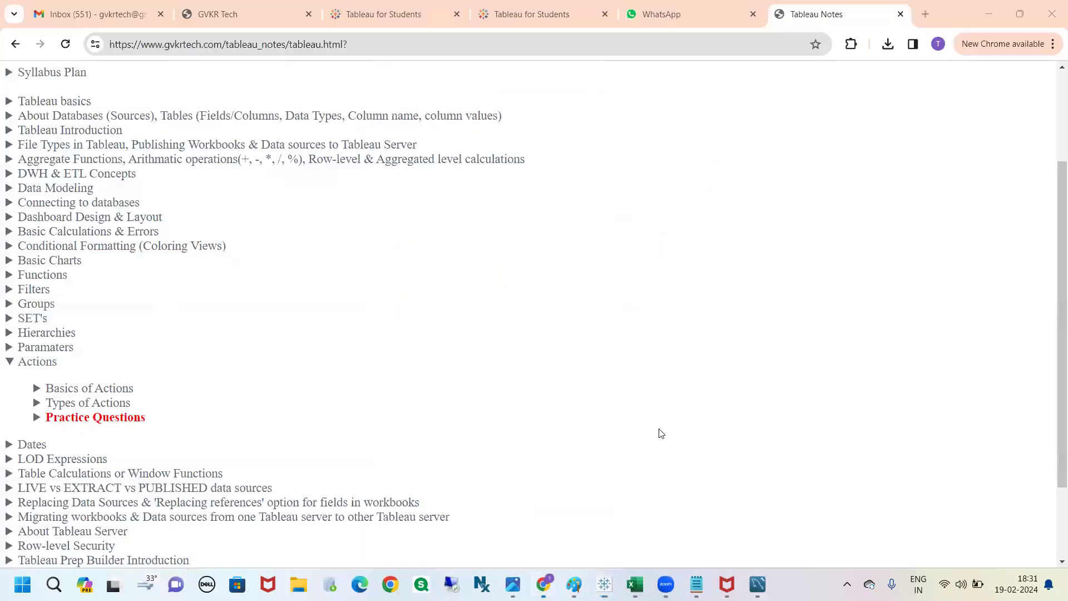
Step: Switch to Chrome and search the web for "sbi image" in a new tab
click(543, 584)
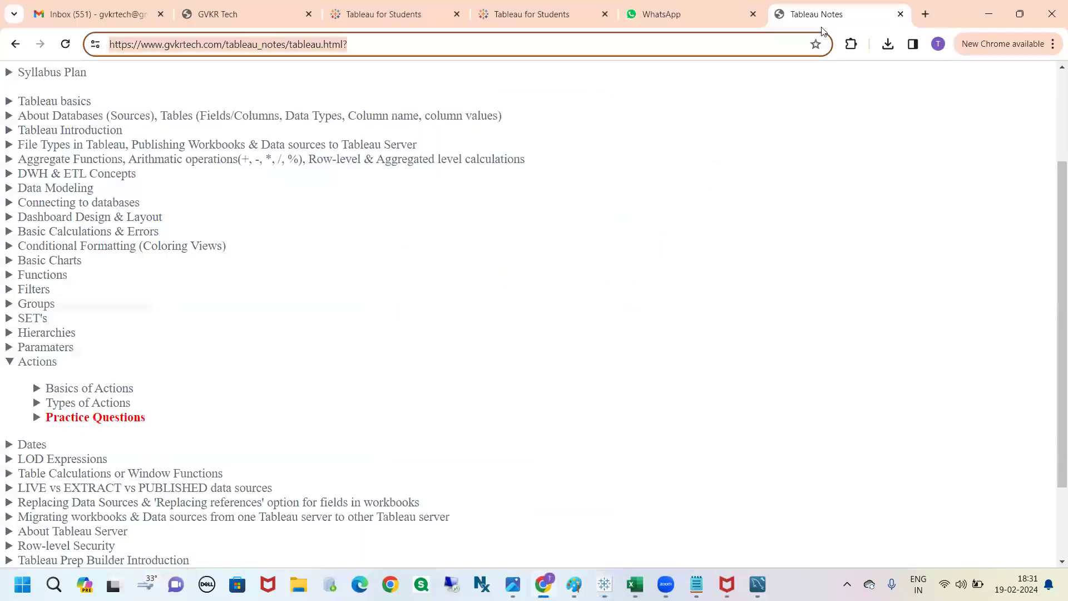
click(925, 14)
text(sbo)
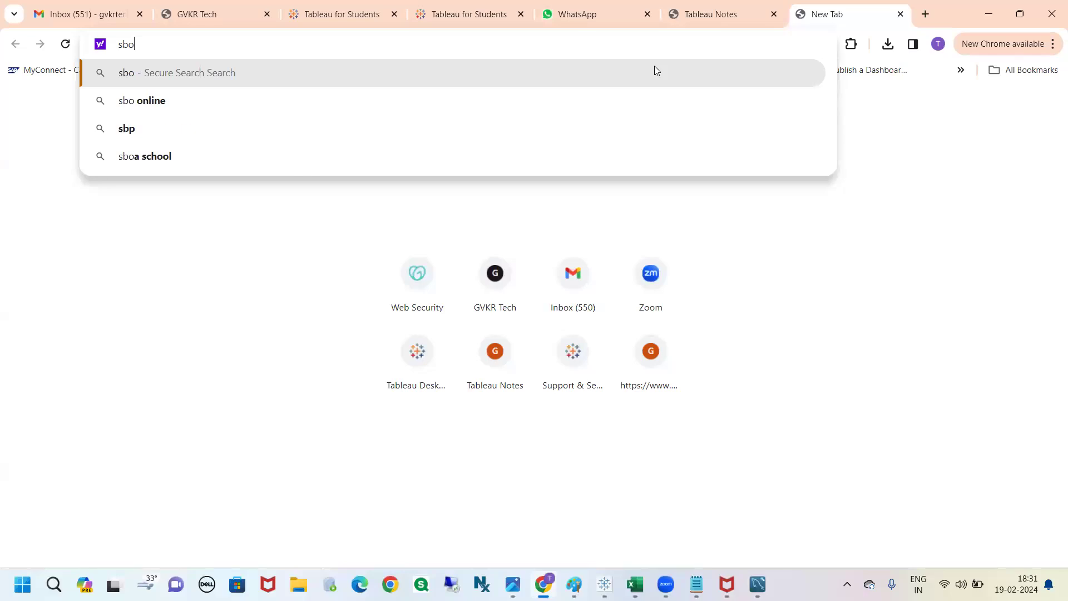
key(BackSpace)
text(i)
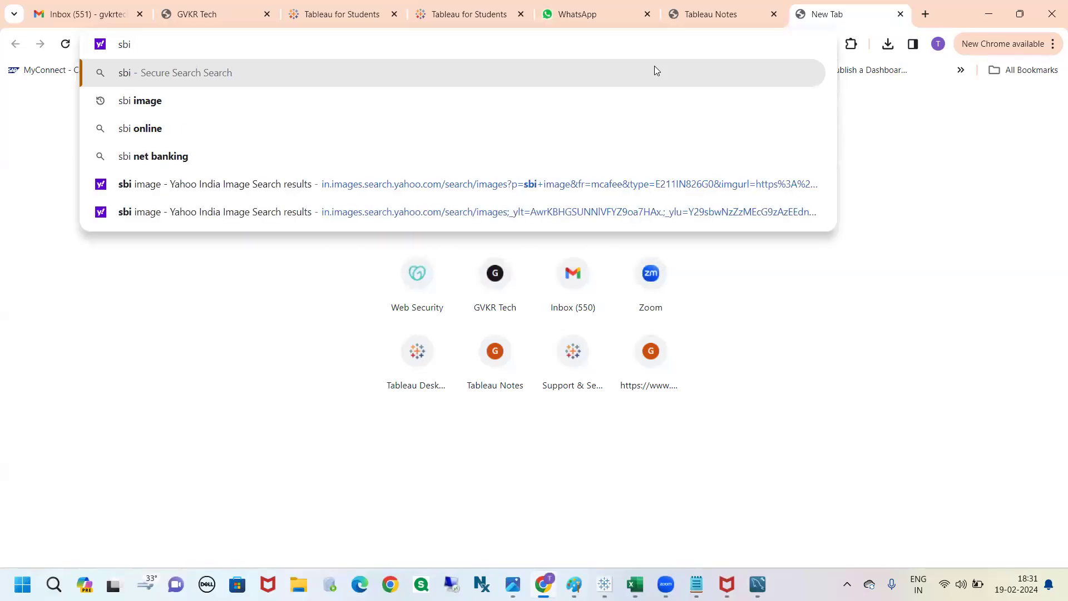
click(287, 108)
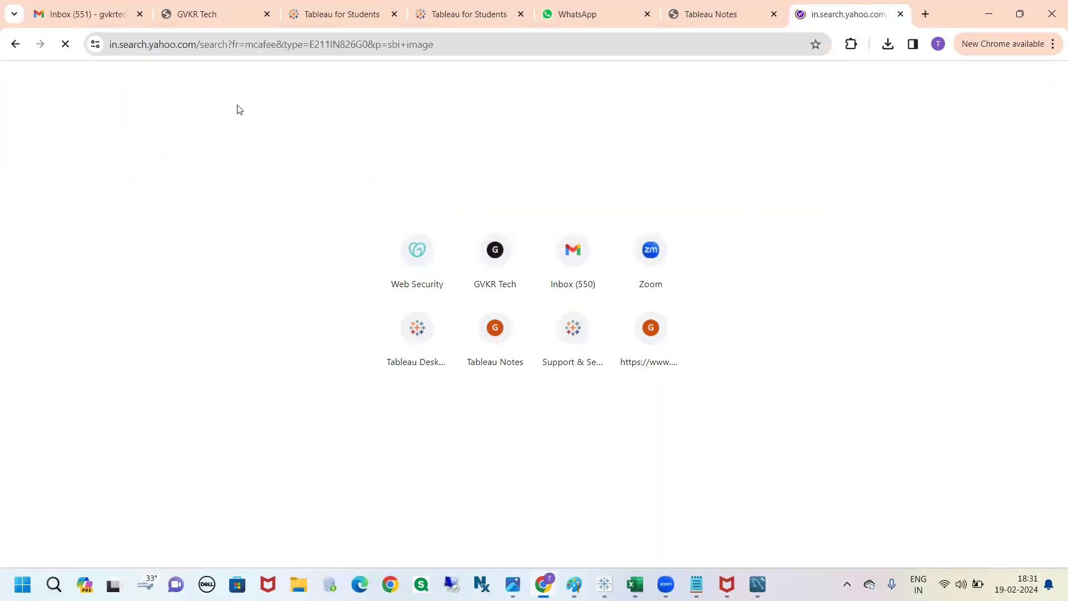
Step: Look through the image results and open the preview of the SBI logo on the purple background
scroll(642, 383, down, 5)
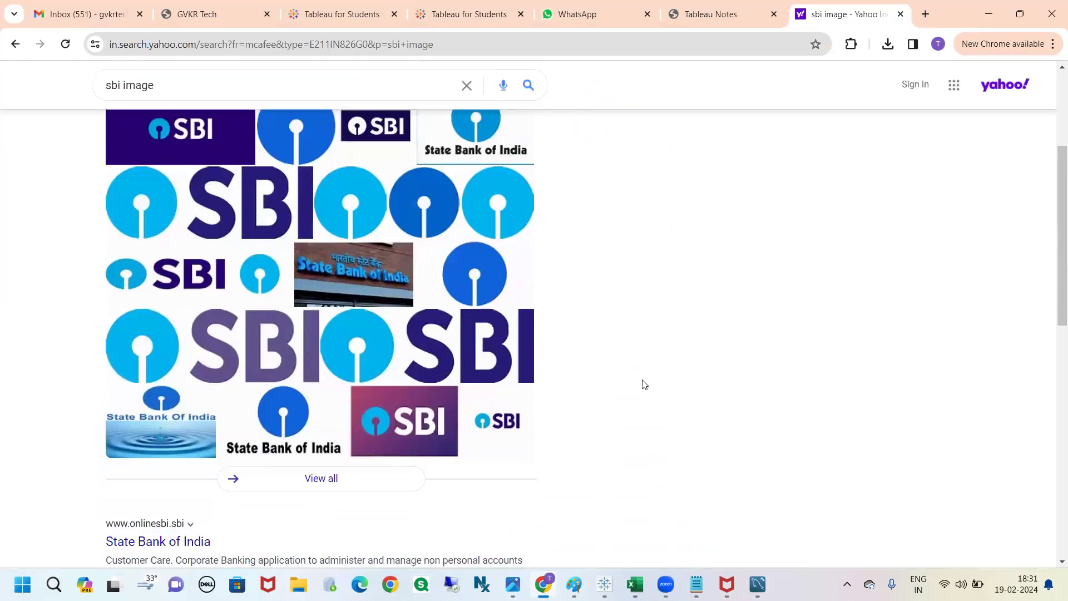
scroll(644, 384, down, 3)
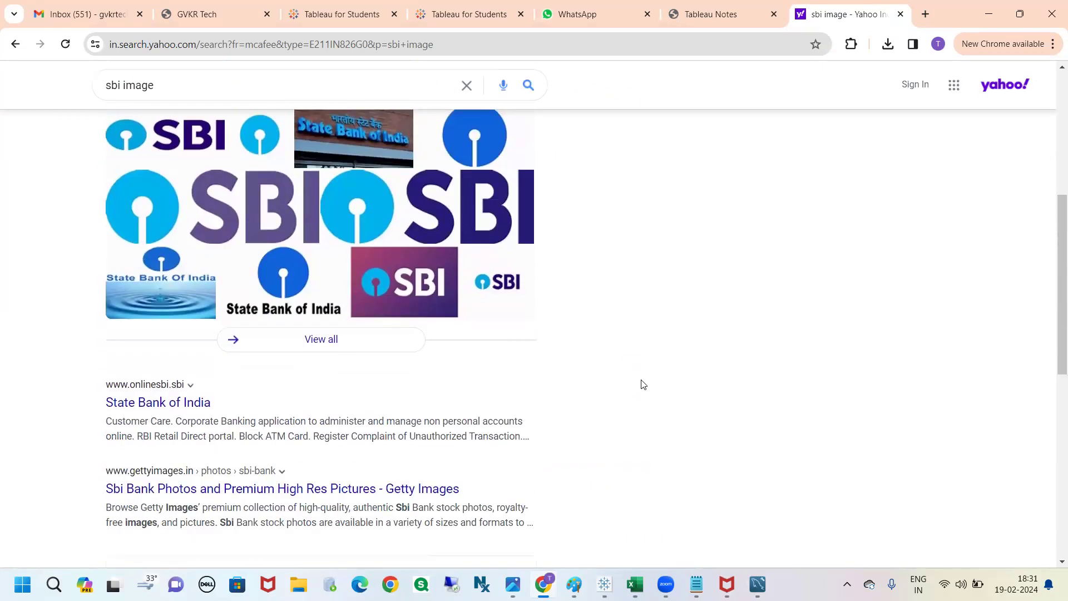
scroll(643, 384, up, 5)
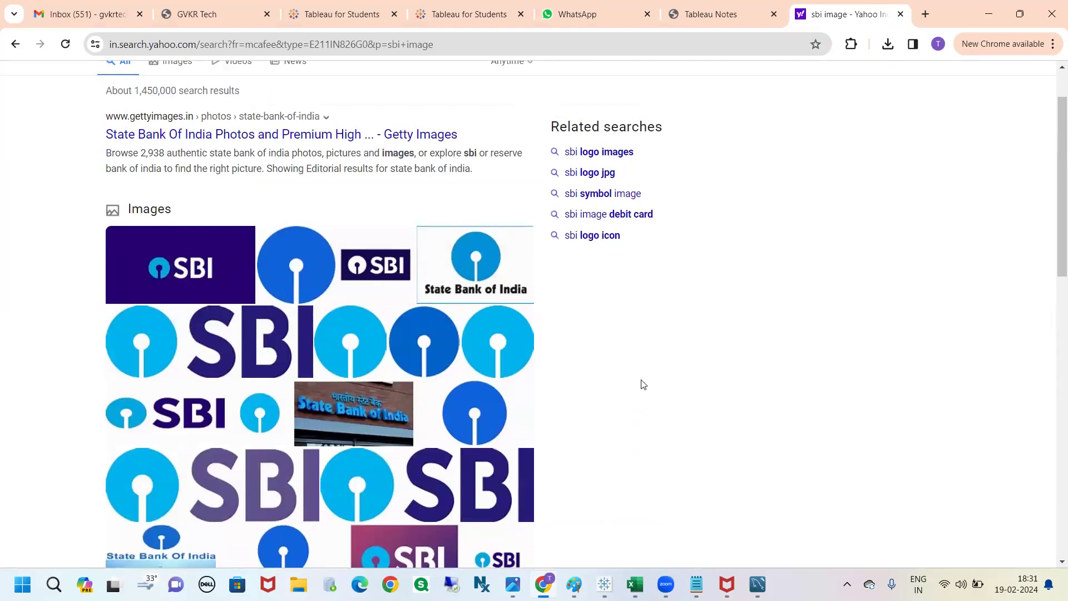
scroll(539, 369, down, 2)
scroll(540, 370, up, 2)
click(202, 260)
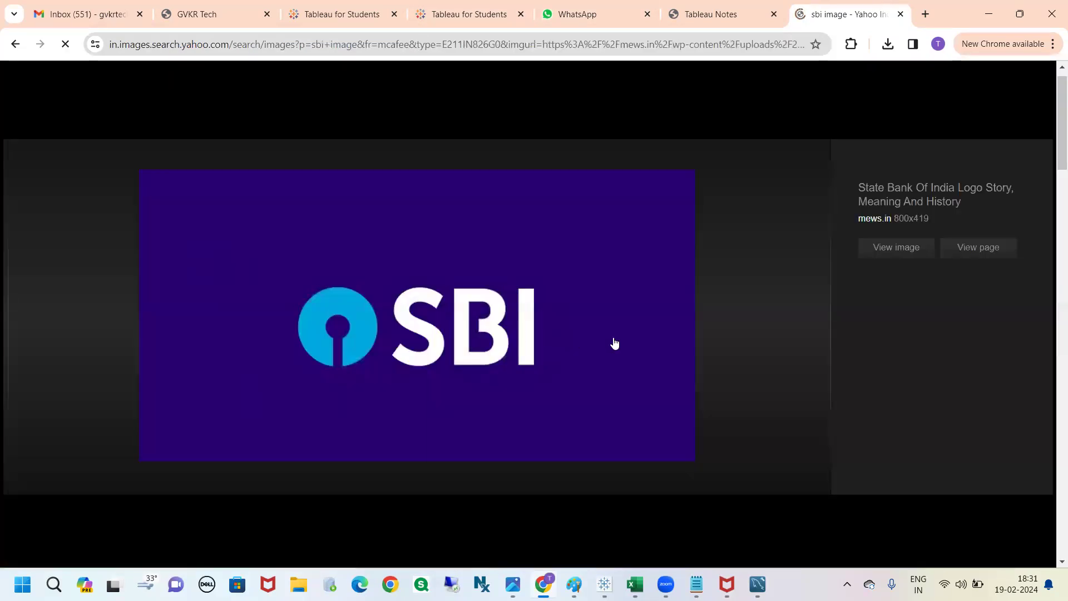
scroll(829, 321, down, 5)
scroll(830, 322, up, 3)
scroll(602, 276, up, 2)
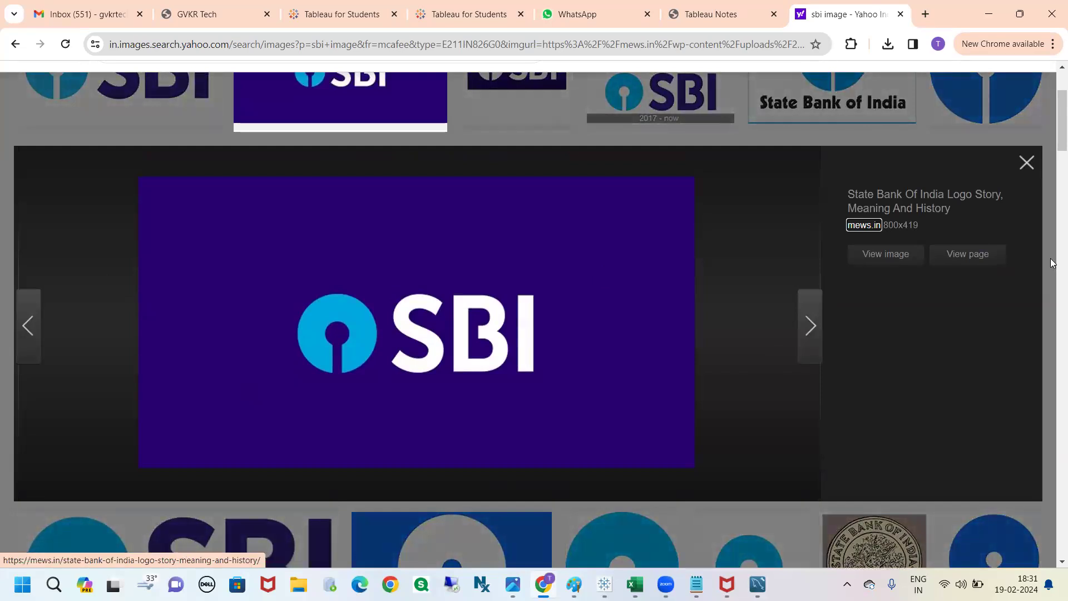
Step: Open the logo's source page on mews.in and decline its offer to send updates
click(977, 256)
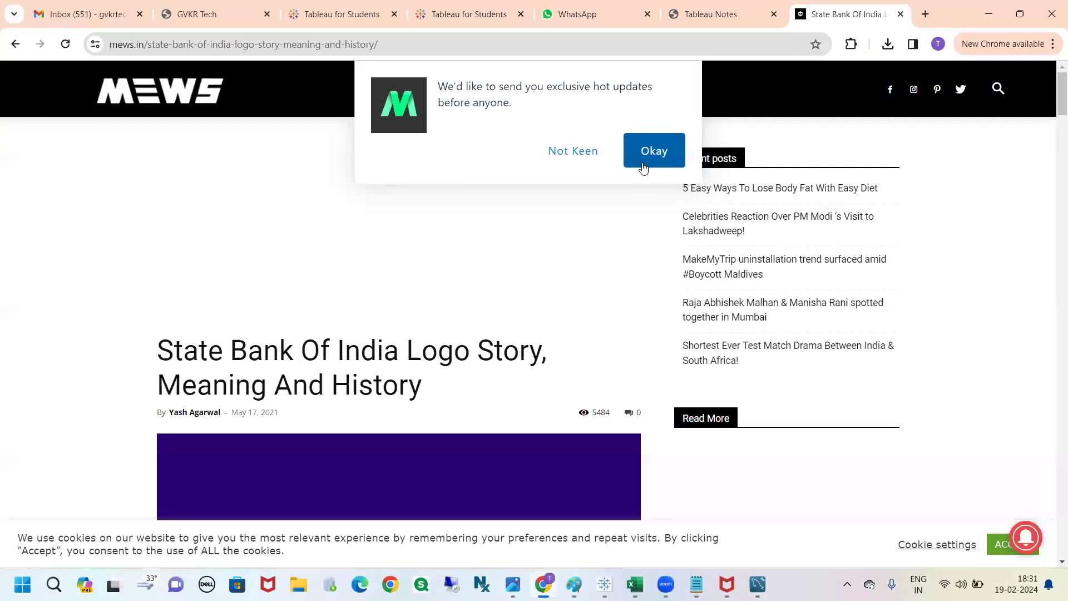
scroll(467, 363, down, 5)
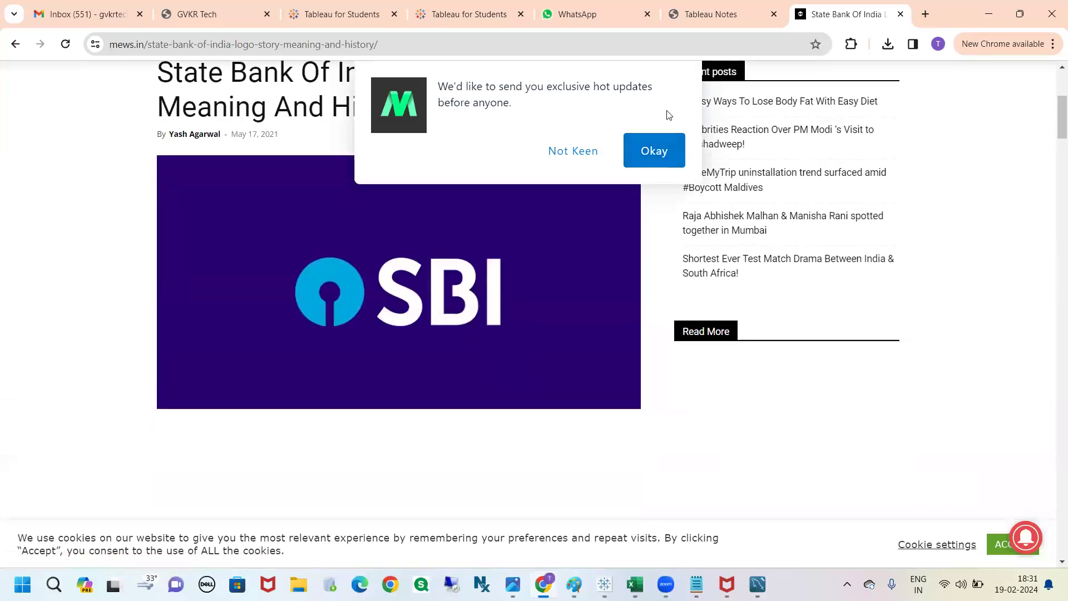
click(576, 152)
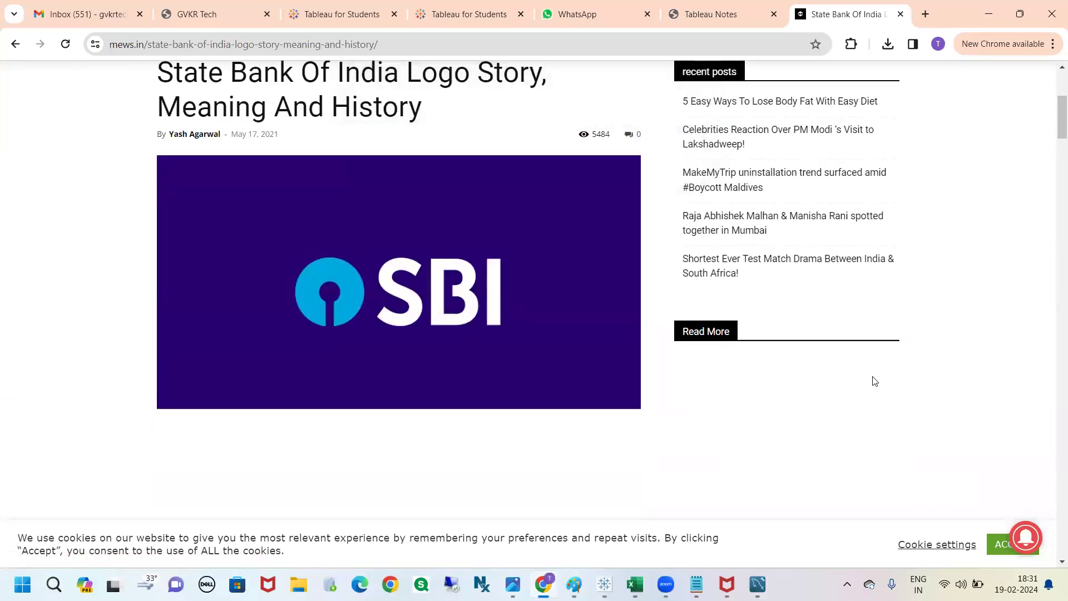
Step: Save the SBI logo from the article to the Desktop as the JPEG image SBI-LOGO-HISTORY
right_click(420, 245)
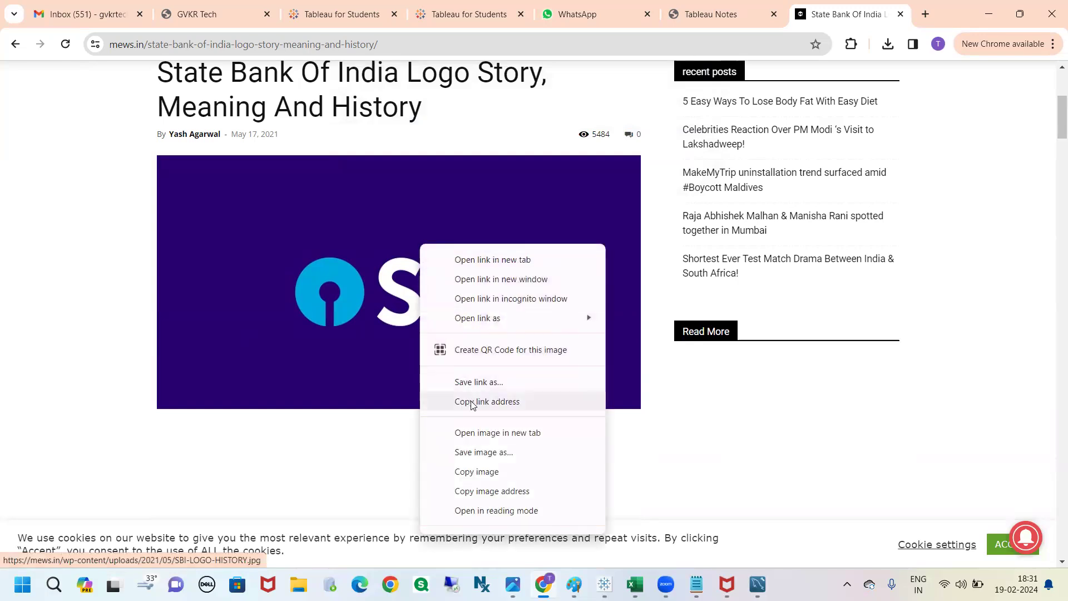
click(485, 460)
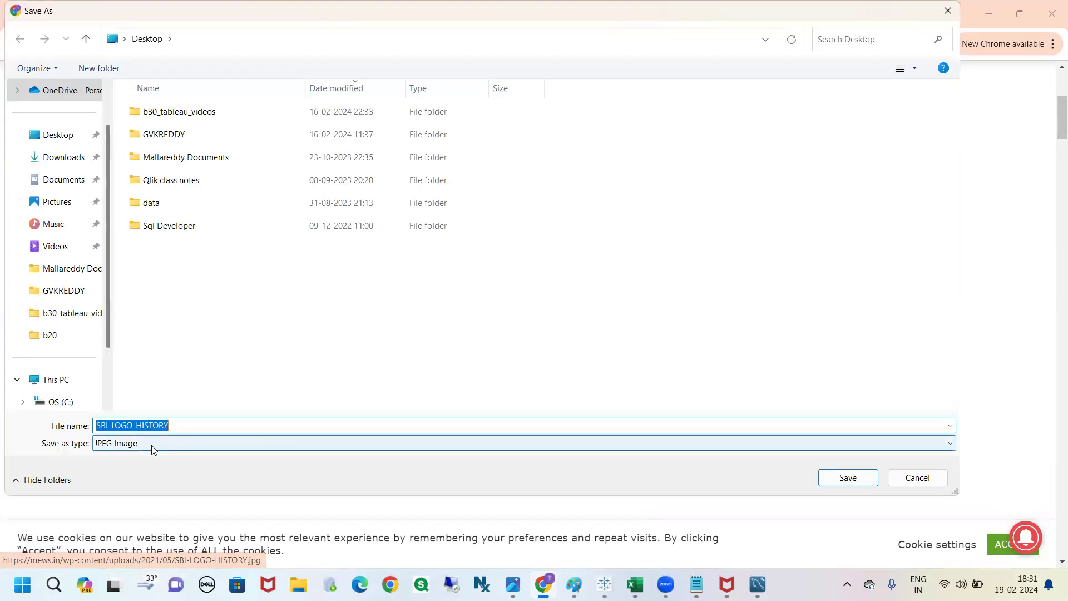
click(167, 445)
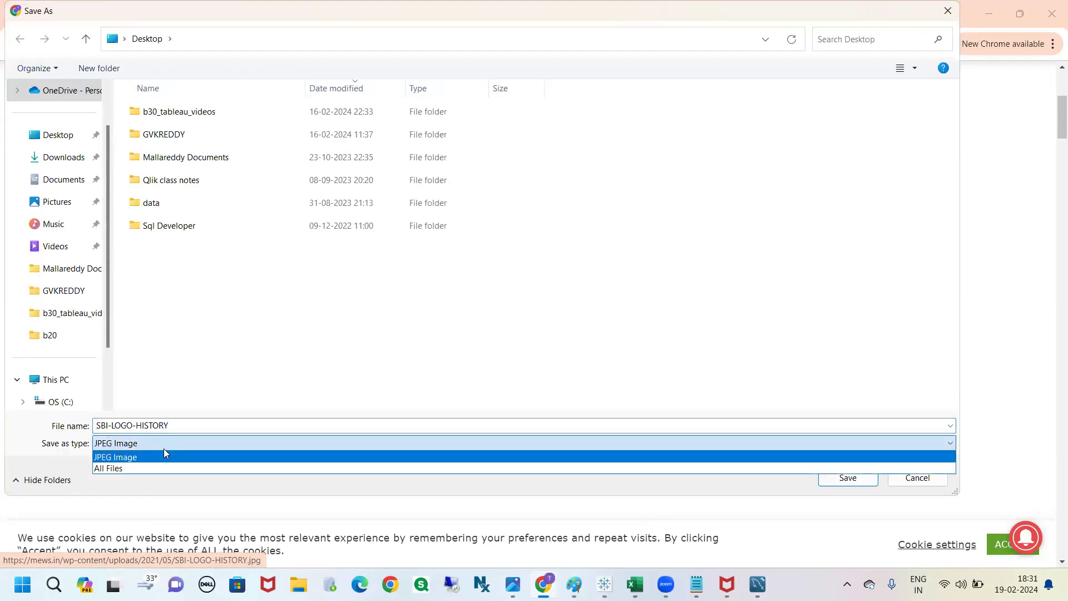
click(161, 444)
click(124, 430)
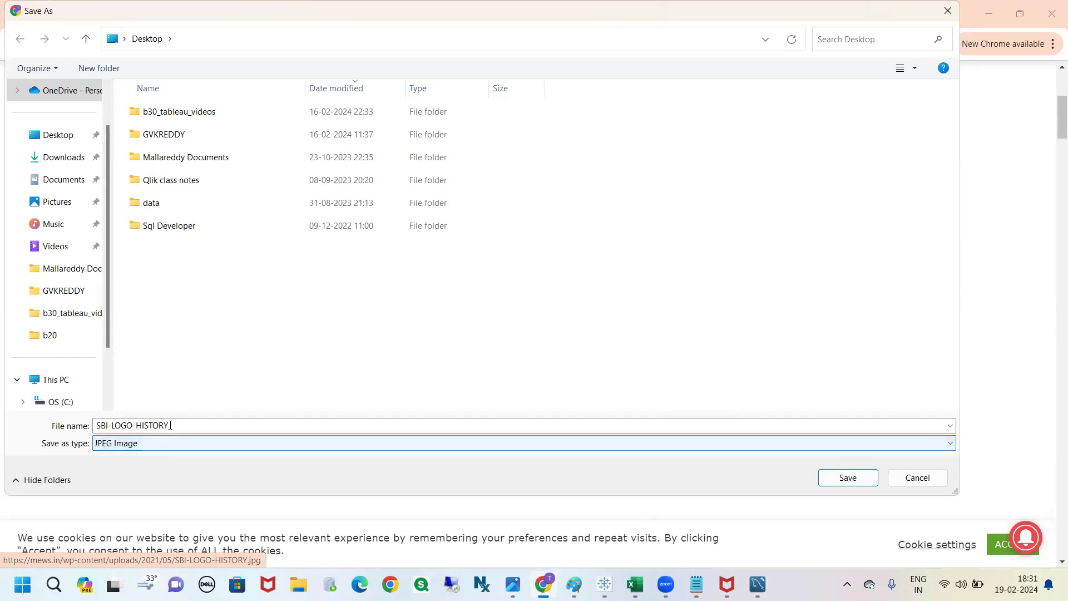
click(62, 139)
click(834, 480)
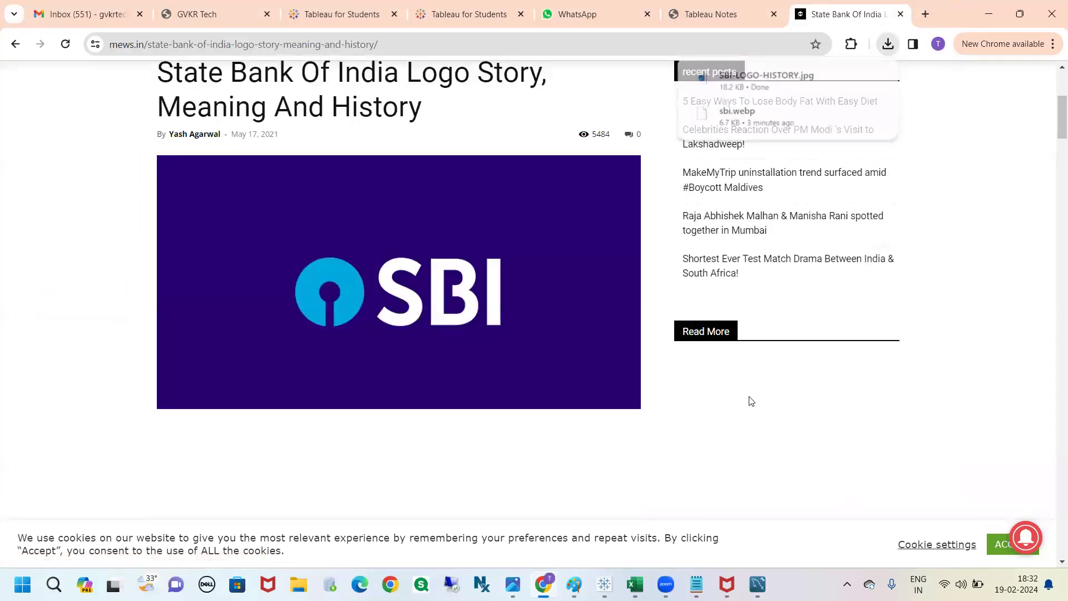
Step: Return to Tableau, reopen the floating image object's settings and select SBI-LOGO-HISTORY in the Desktop folder
key(alt+Tab)
click(651, 143)
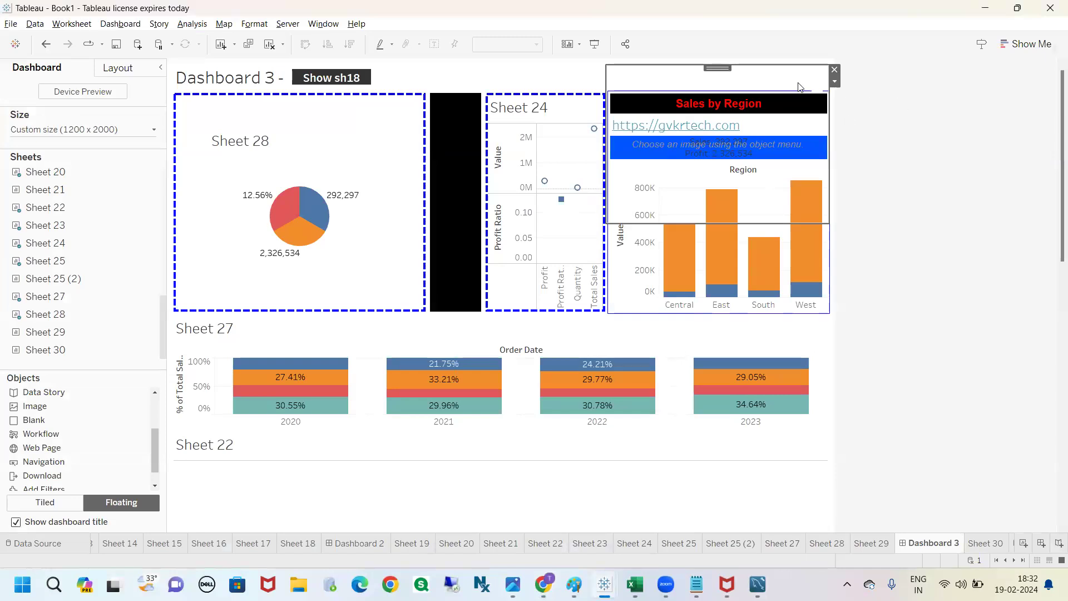
click(835, 82)
click(873, 94)
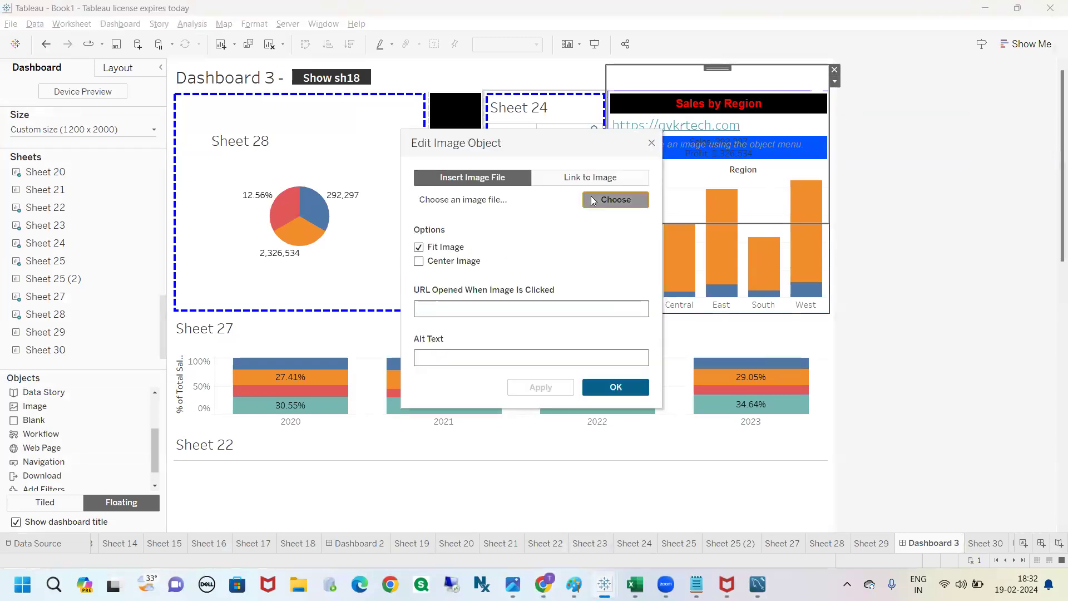
click(616, 200)
click(433, 244)
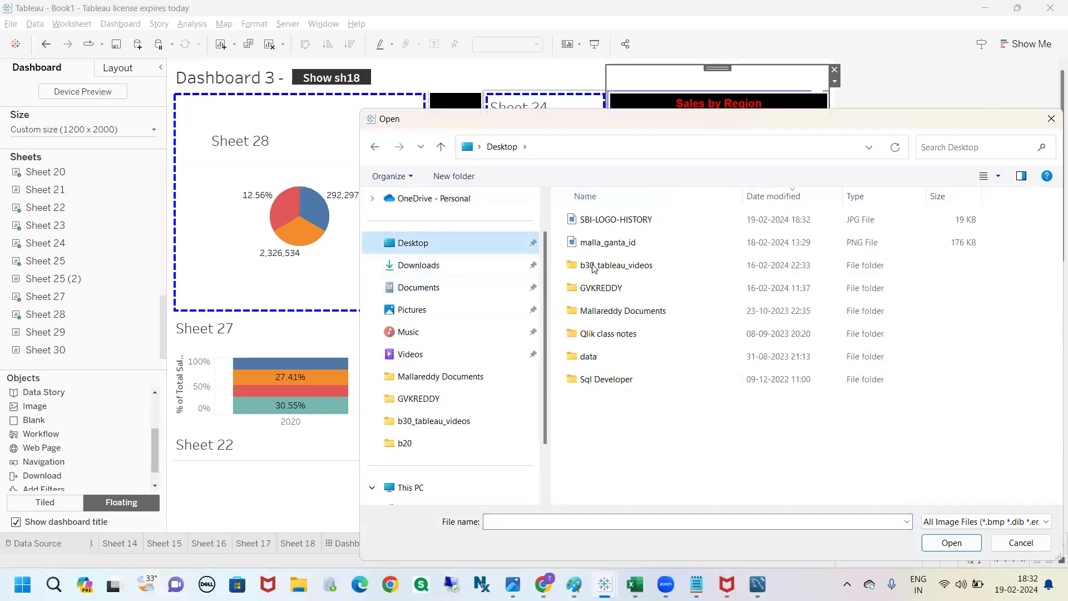
click(612, 222)
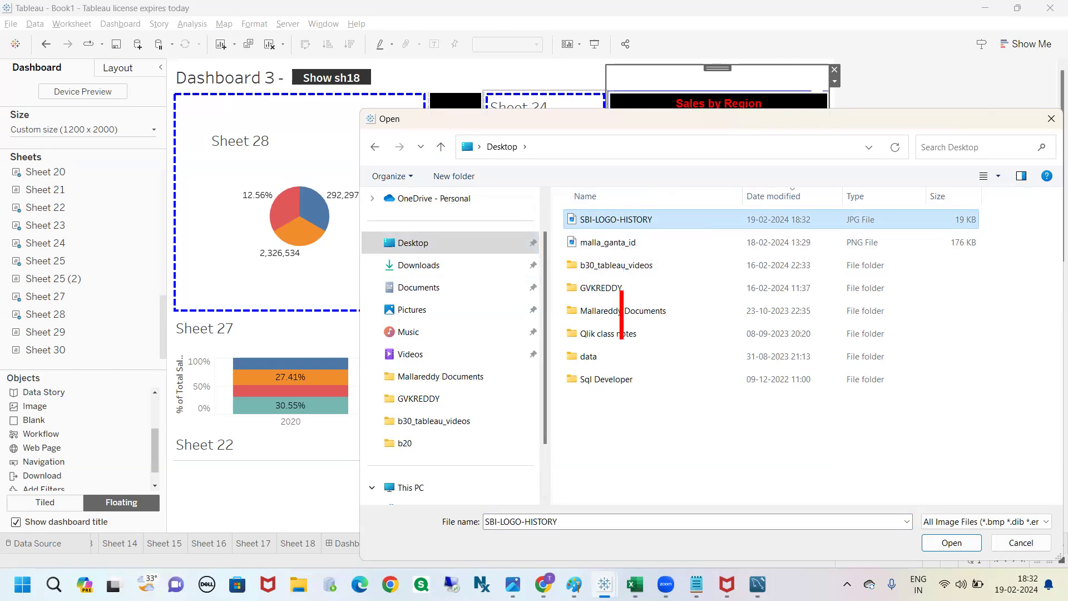
text(png)
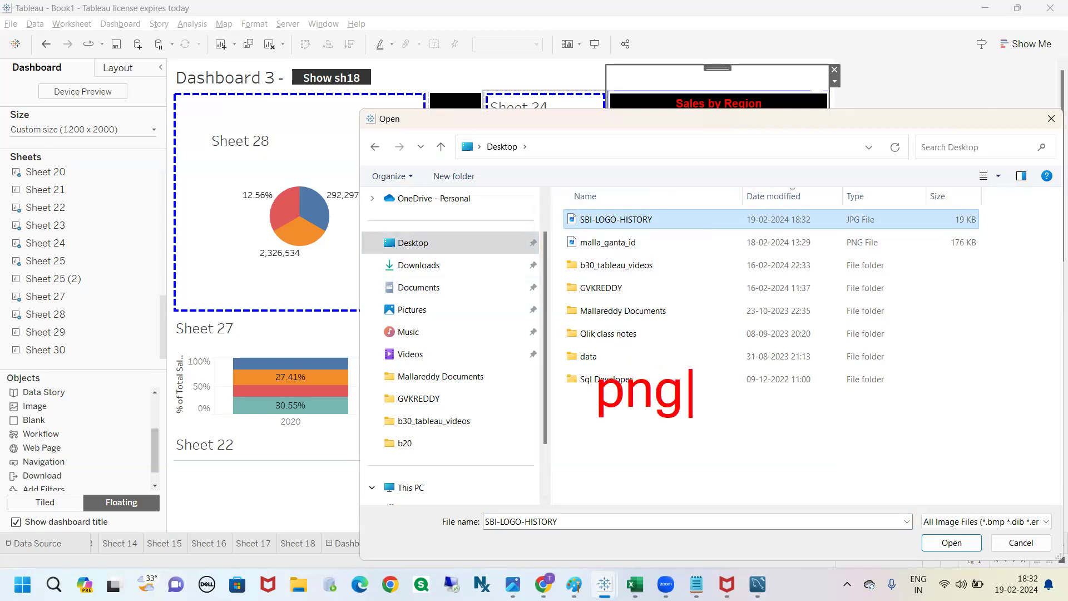
text(, jp)
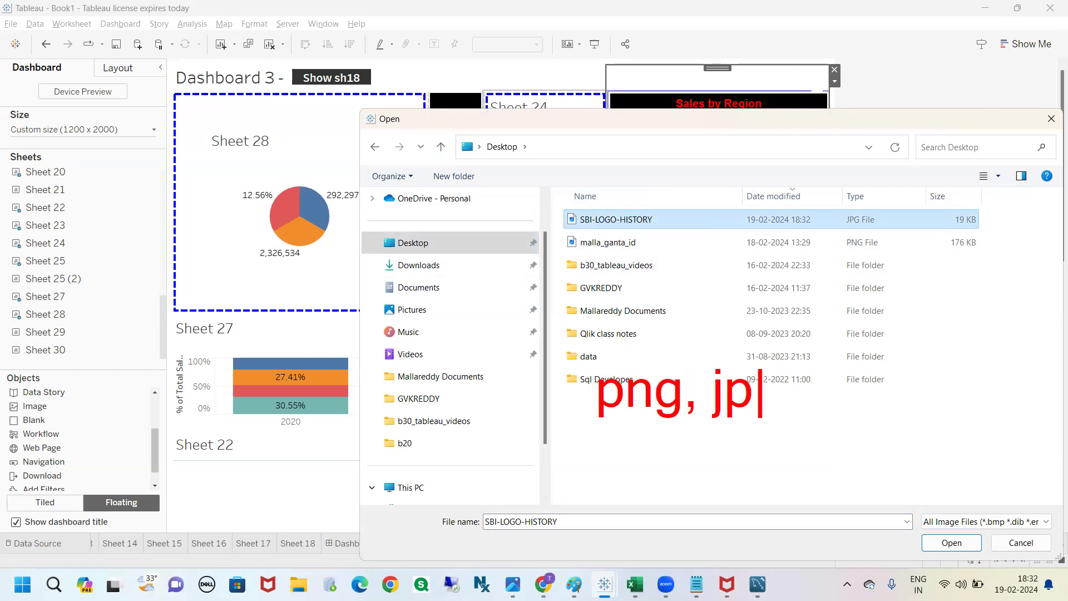
text(g,SVG)
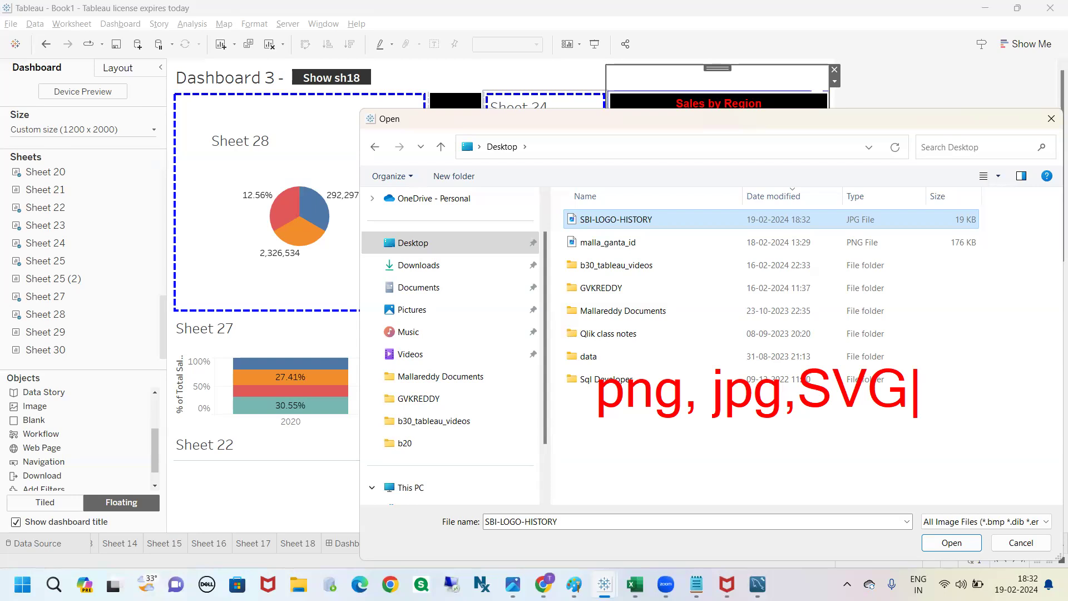
text(,)
text(web)
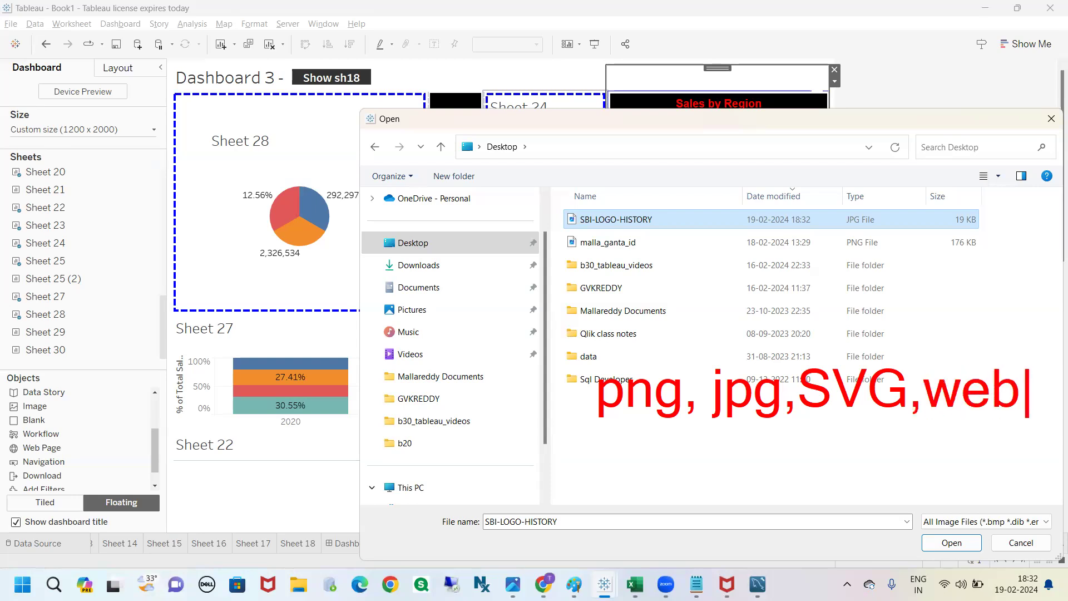
text(pi)
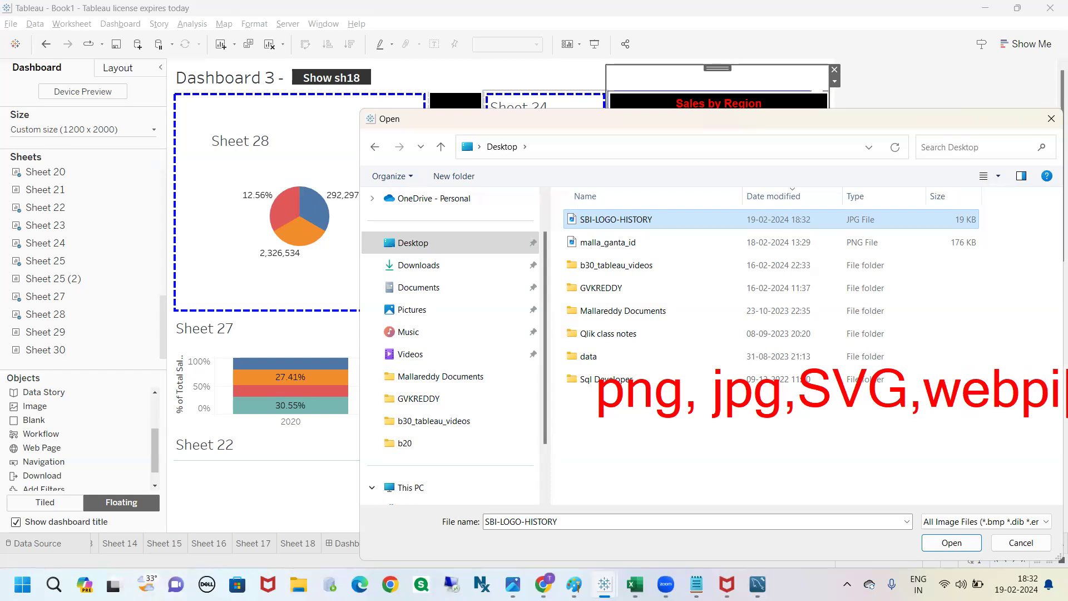
right_click(424, 229)
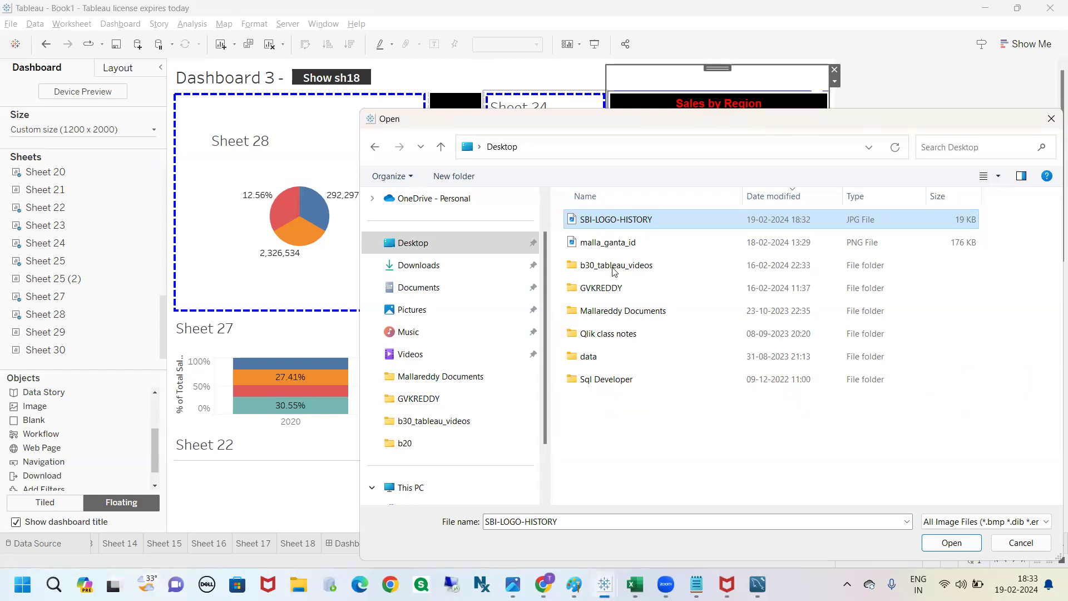
Step: Load SBI-LOGO-HISTORY as the image object's file and enable Center Image
click(624, 218)
click(951, 542)
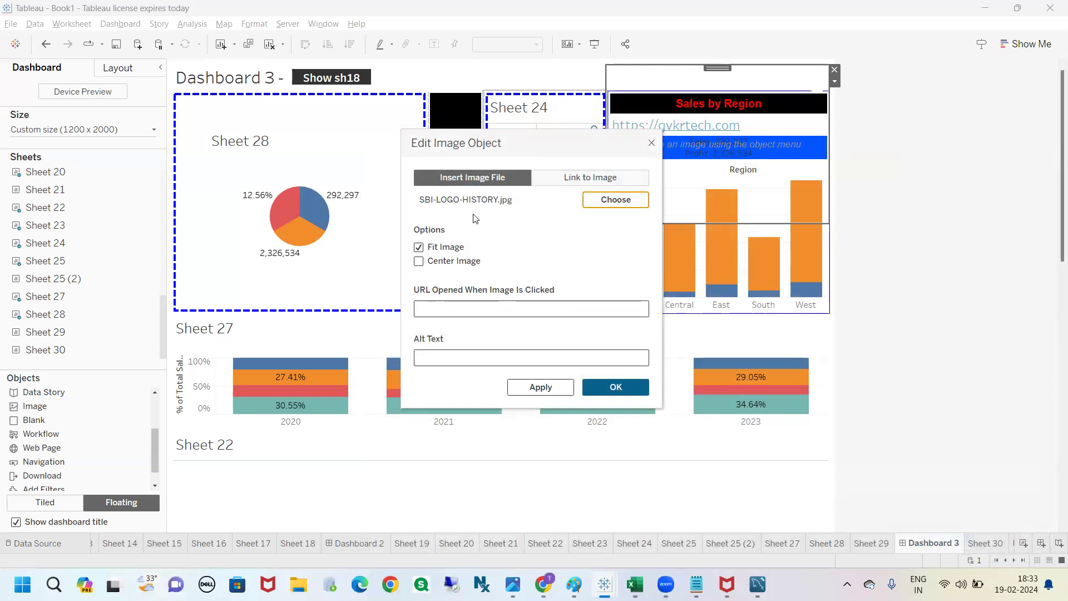
mouse_move(427, 212)
mouse_down()
mouse_move(538, 210)
mouse_move(479, 189)
mouse_move(402, 195)
mouse_move(517, 225)
mouse_up()
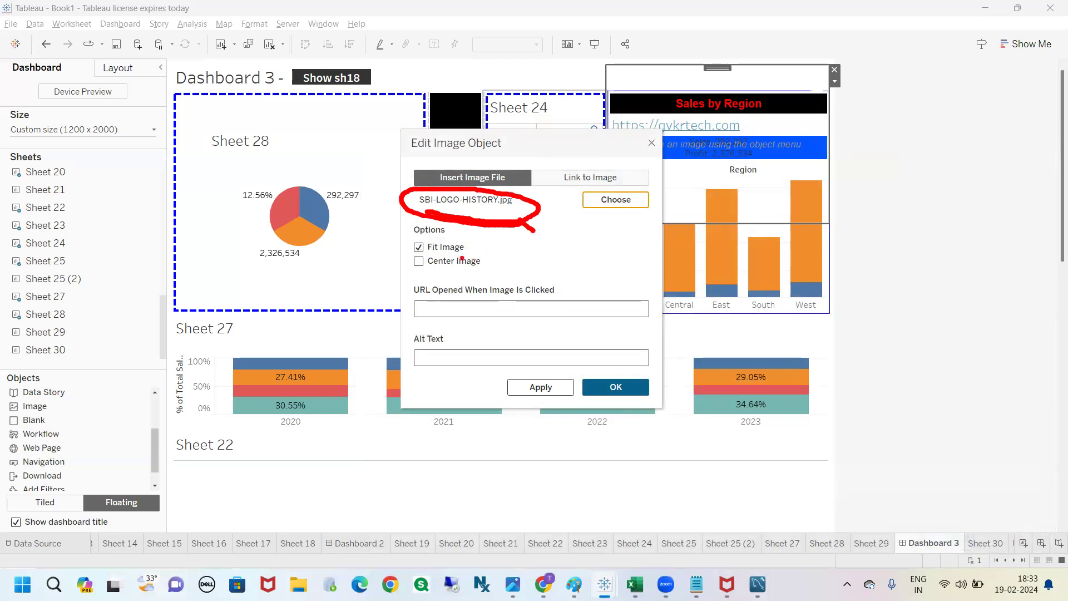
click(428, 258)
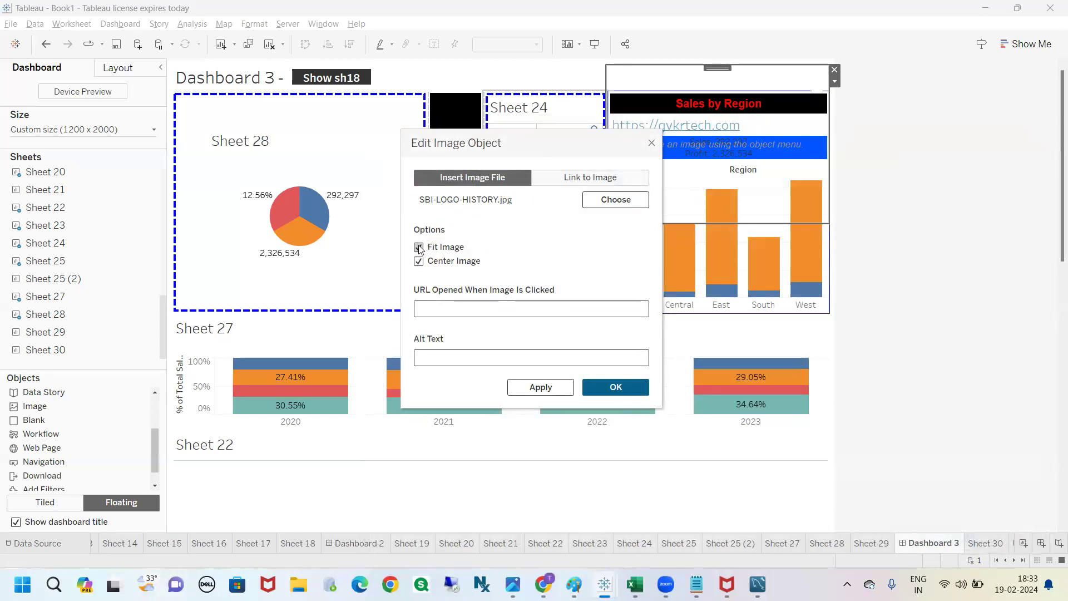
click(455, 310)
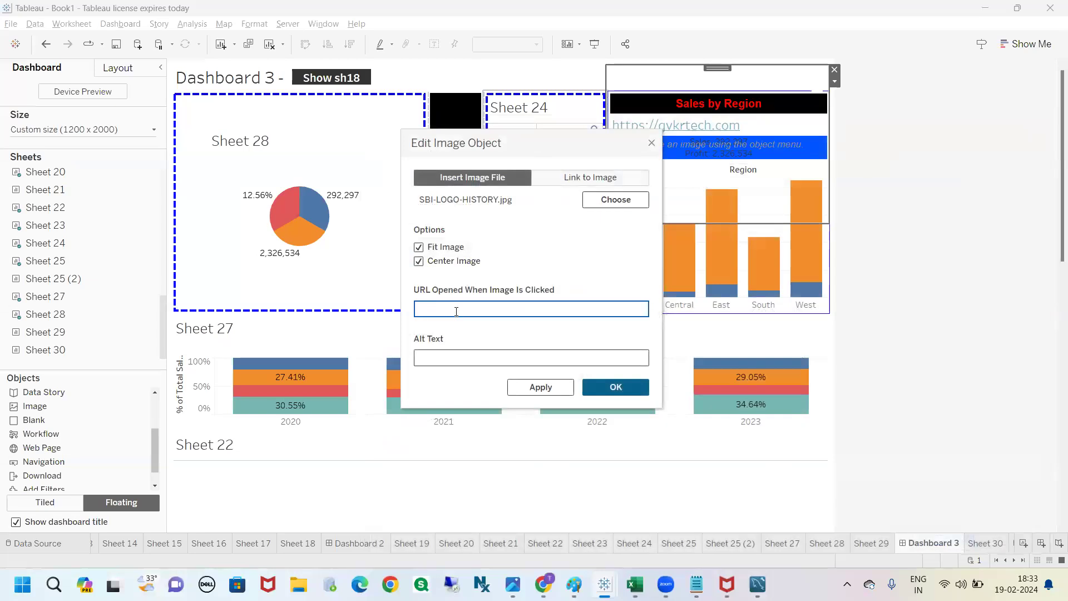
text(https://gvkrtech.com)
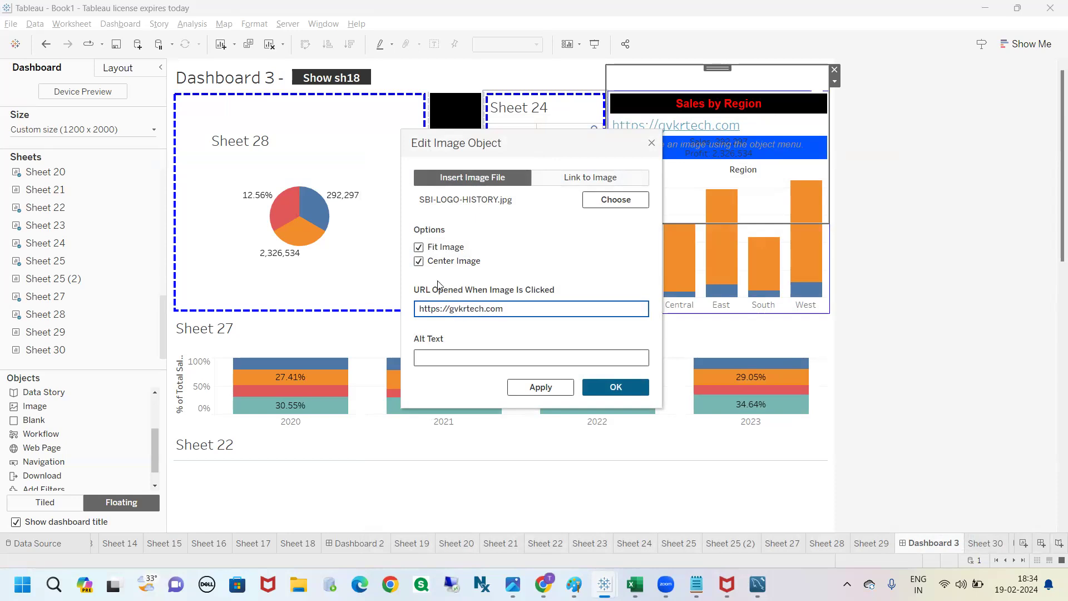
click(569, 326)
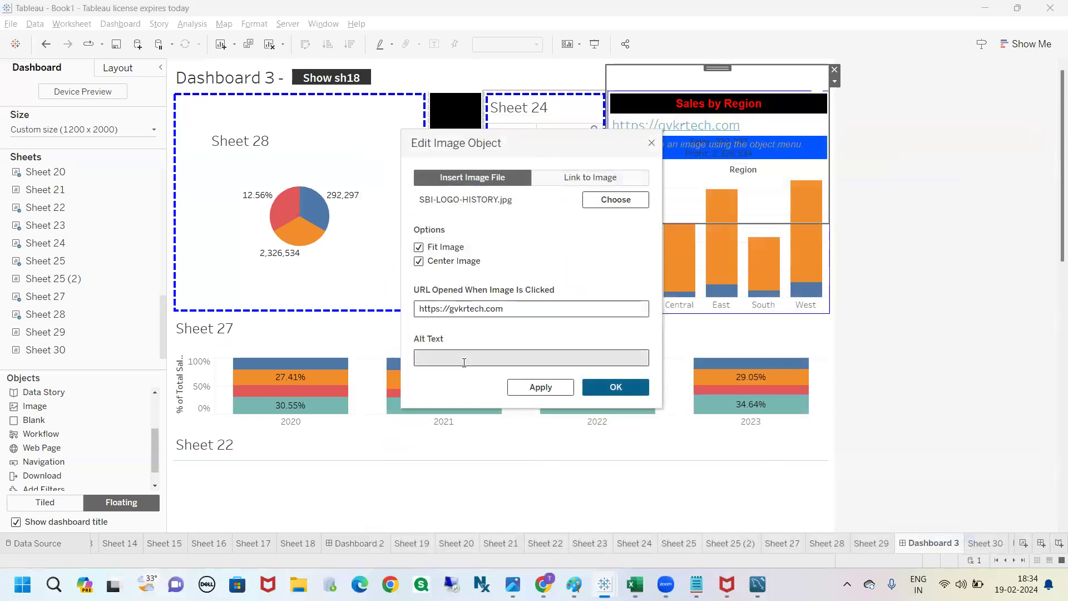
click(517, 310)
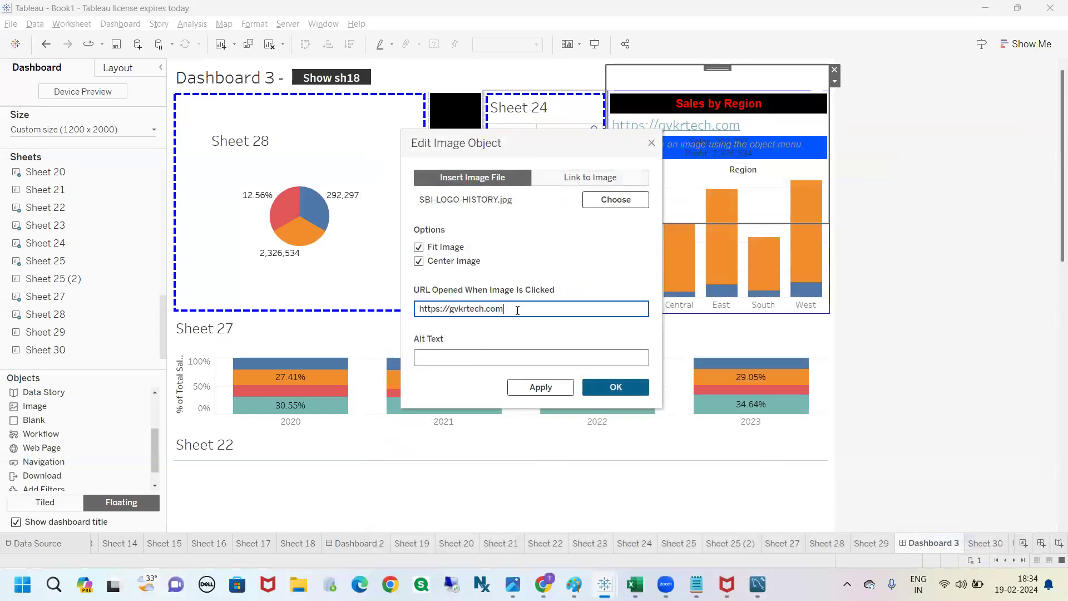
click(608, 391)
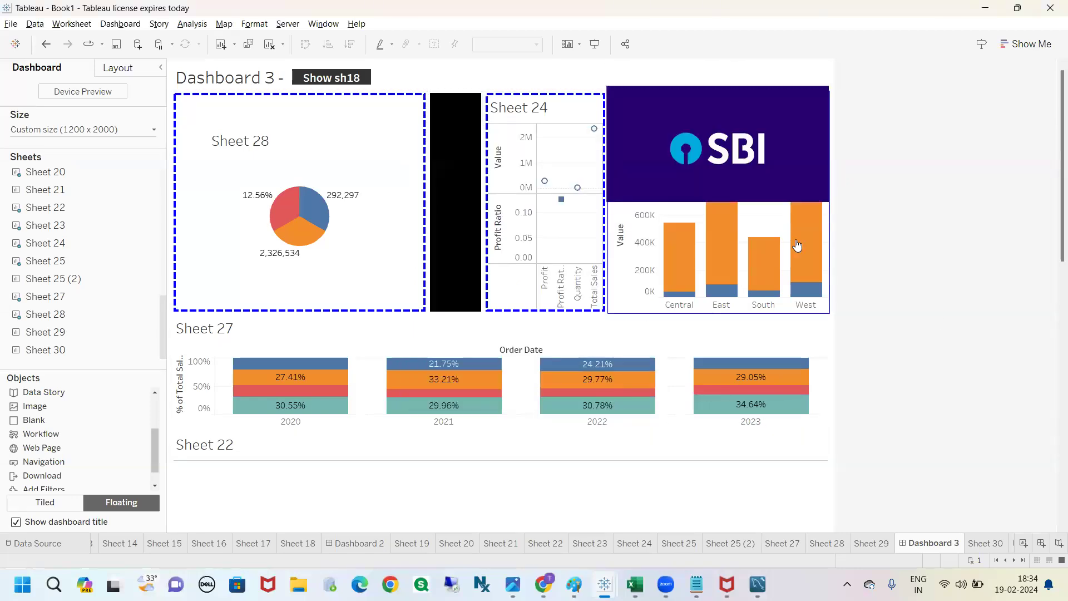
Step: Shrink the floating SBI logo to a small badge in the dashboard's title row, above the Sales by Region chart
click(722, 81)
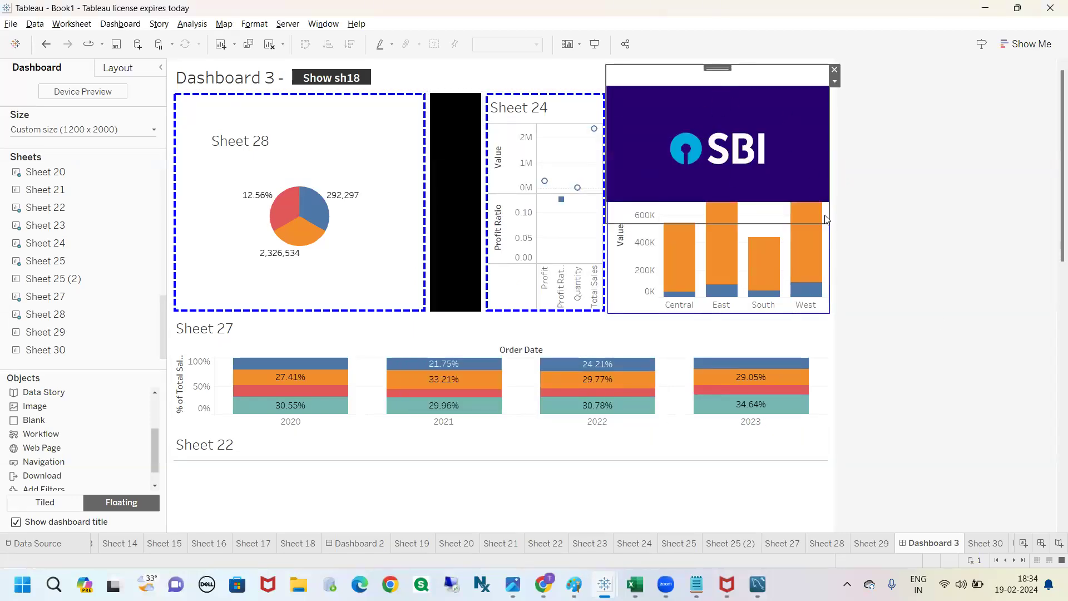
drag(829, 228, 815, 88)
drag(606, 88, 750, 92)
click(897, 126)
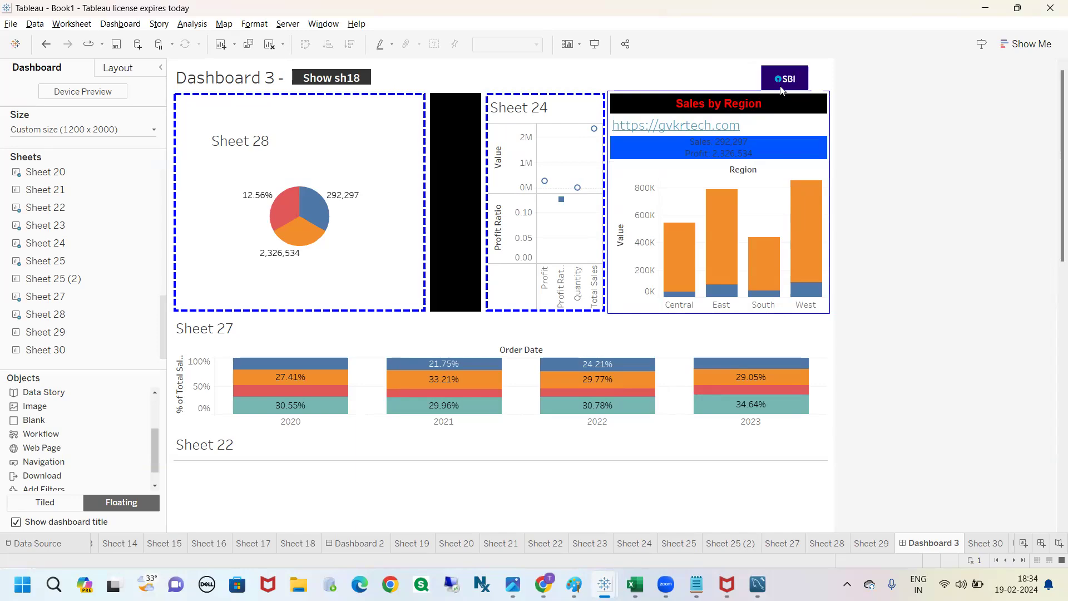
Step: Test the SBI logo's website link in presentation mode, close the opened page and return to editing Dashboard 3
click(602, 43)
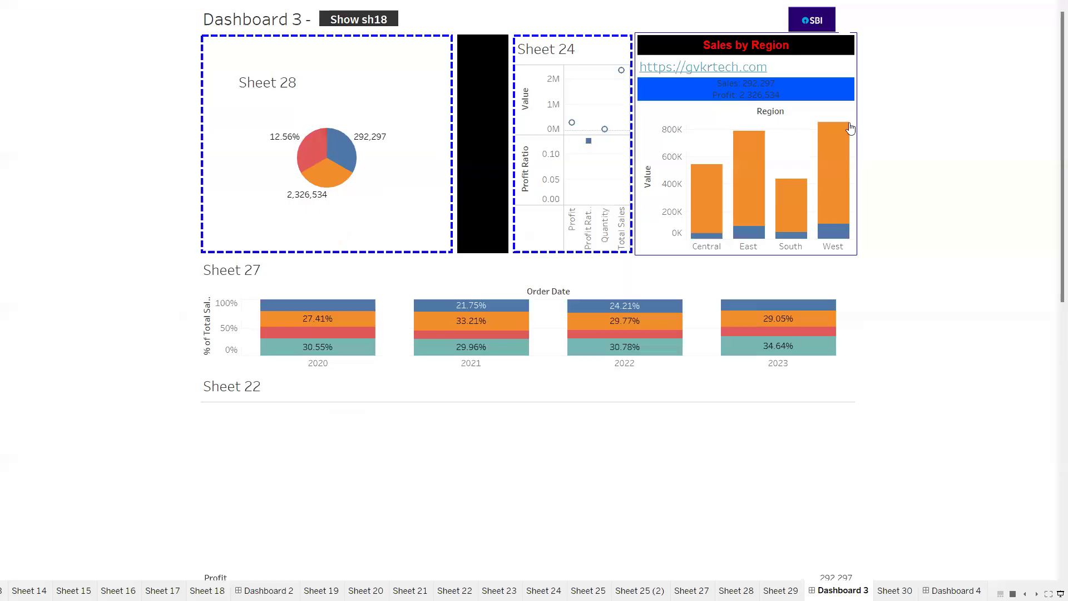
click(813, 21)
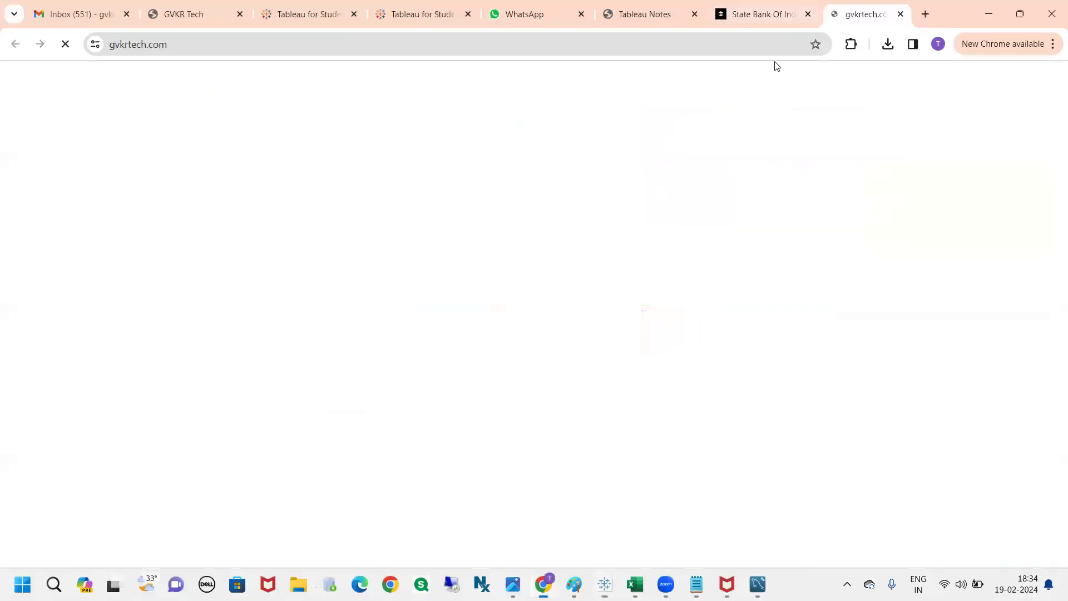
click(901, 13)
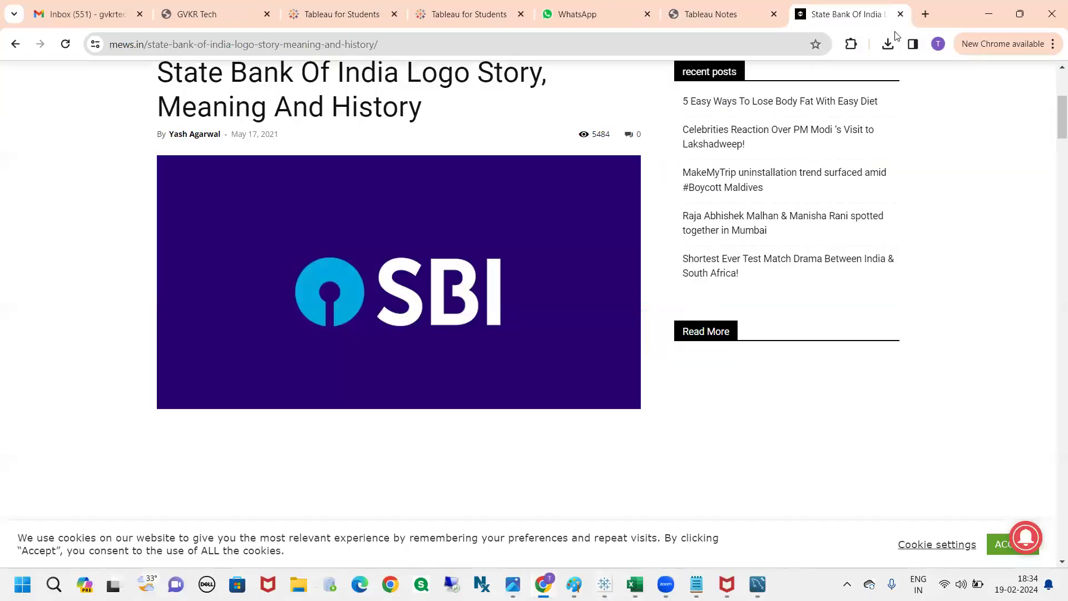
key(alt+Tab)
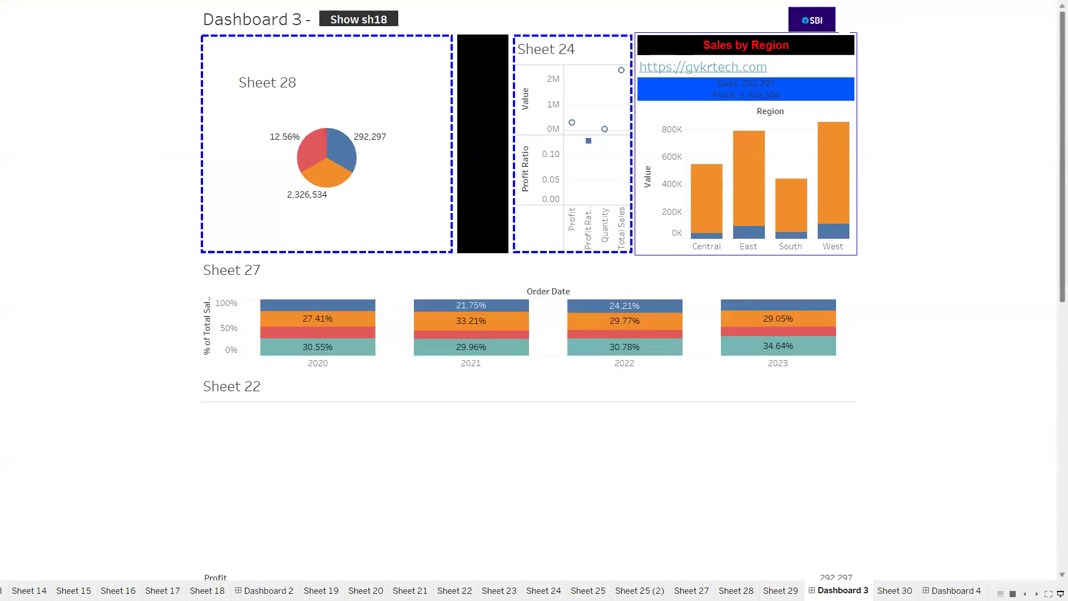
click(1061, 593)
Step: Move the SBI logo over Sheet 28, enlarge it to cover that area and turn off its Floating setting
drag(794, 81, 422, 309)
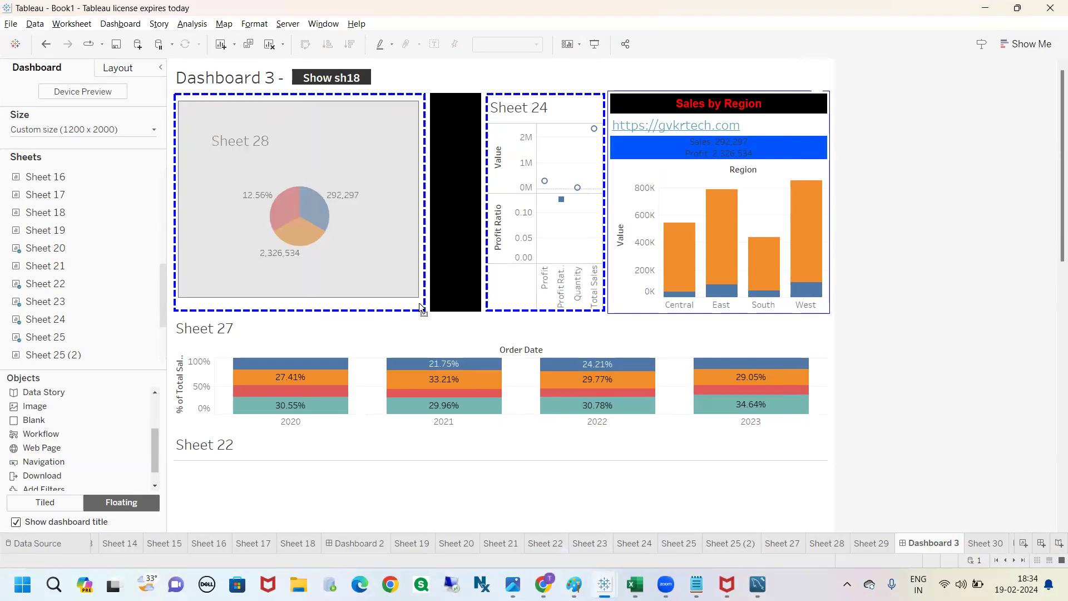
mouse_move(298, 98)
mouse_down()
mouse_move(466, 203)
mouse_move(519, 320)
mouse_move(438, 316)
mouse_move(391, 300)
mouse_move(409, 311)
mouse_move(297, 97)
mouse_up()
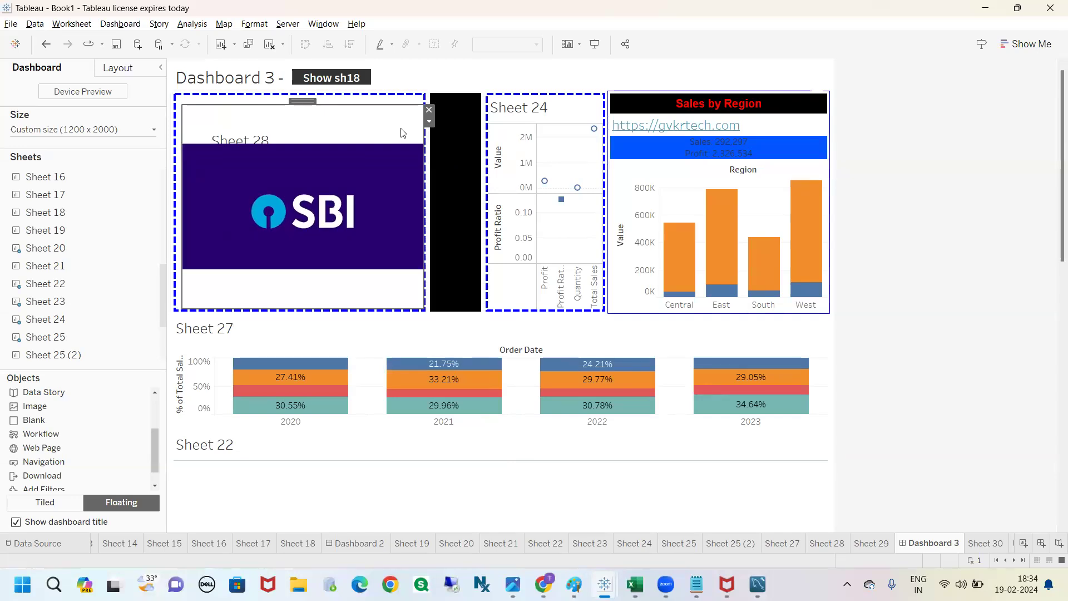
click(429, 122)
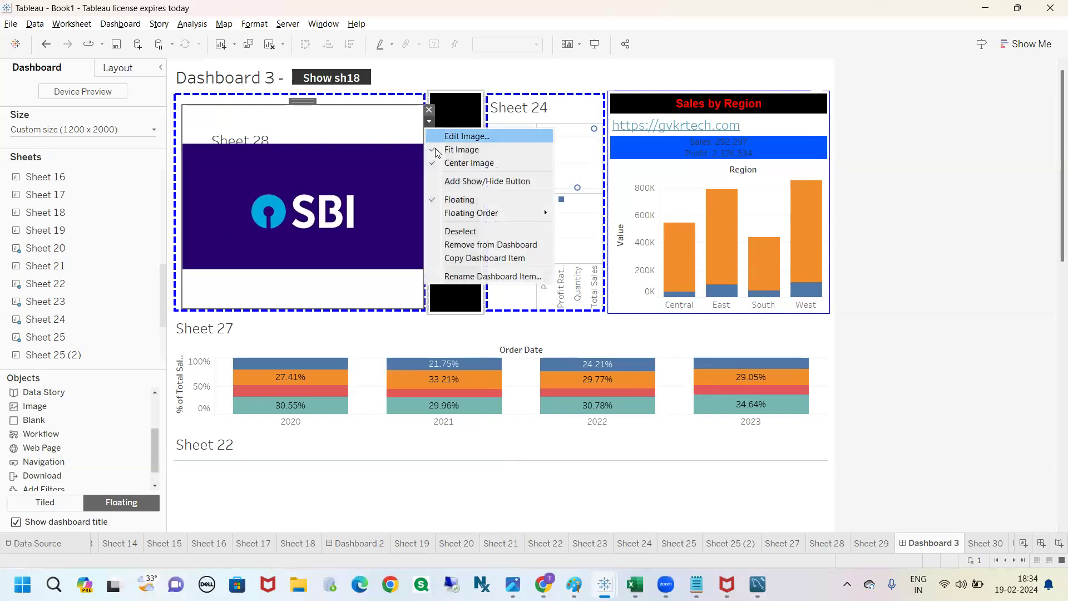
click(455, 202)
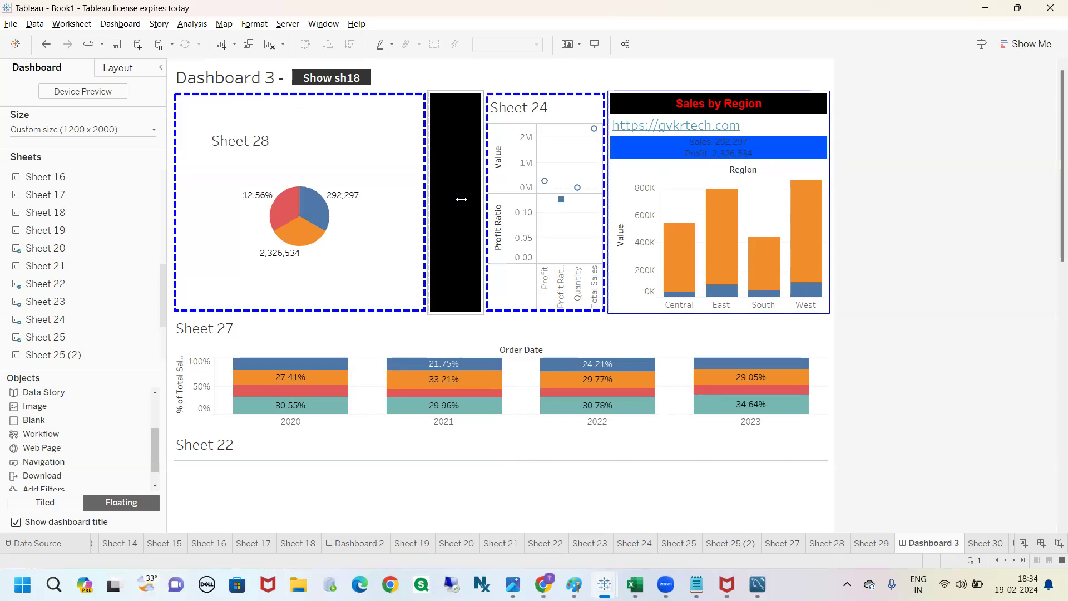
scroll(558, 436, down, 1)
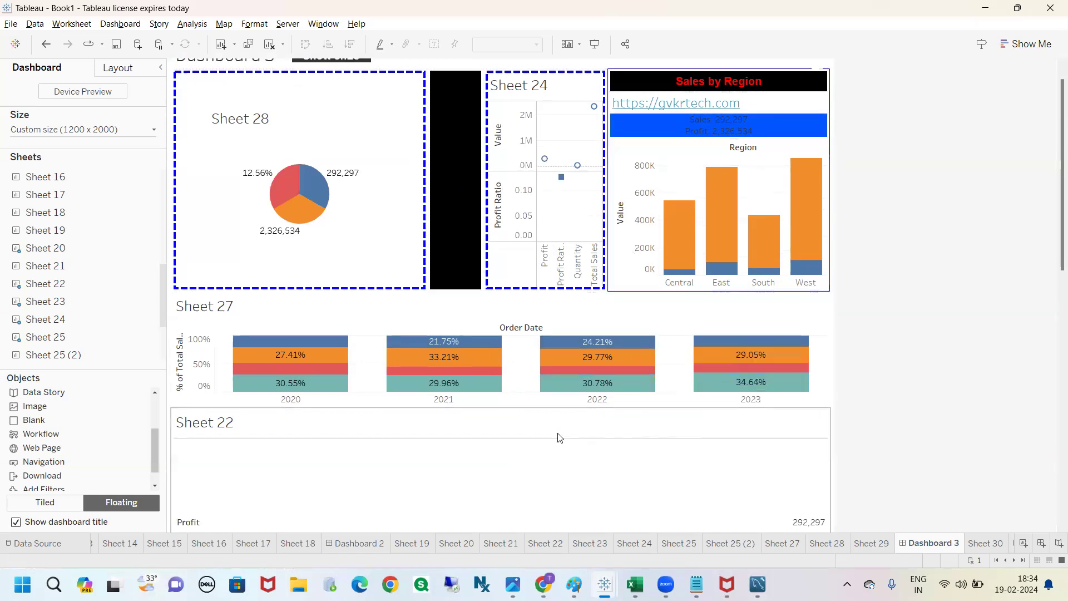
drag(1052, 281, 1054, 548)
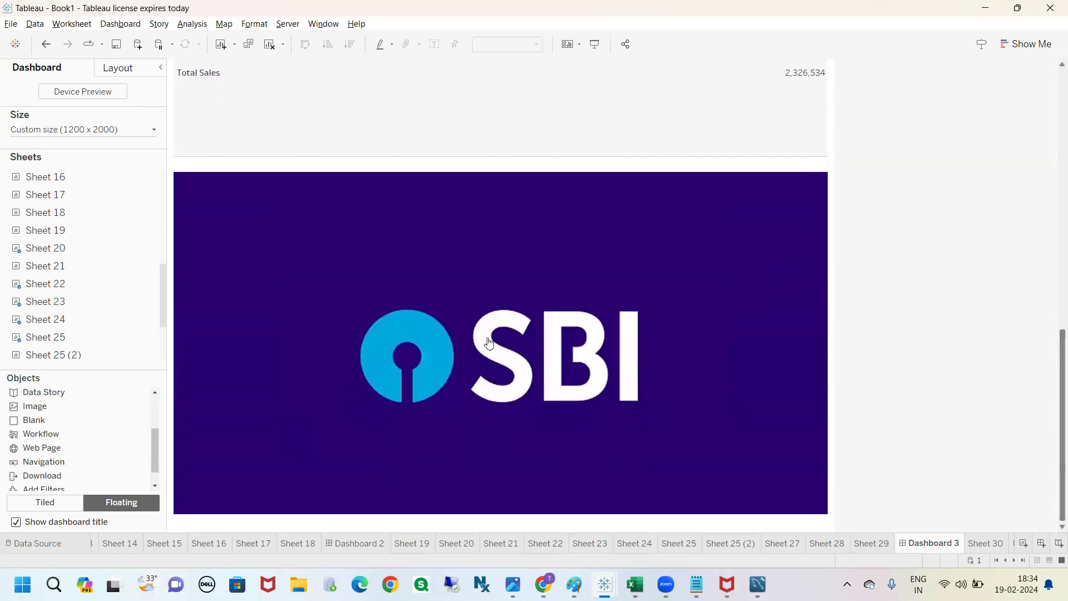
Step: Edit the tiled SBI image object and apply it with Center Image turned off
click(336, 202)
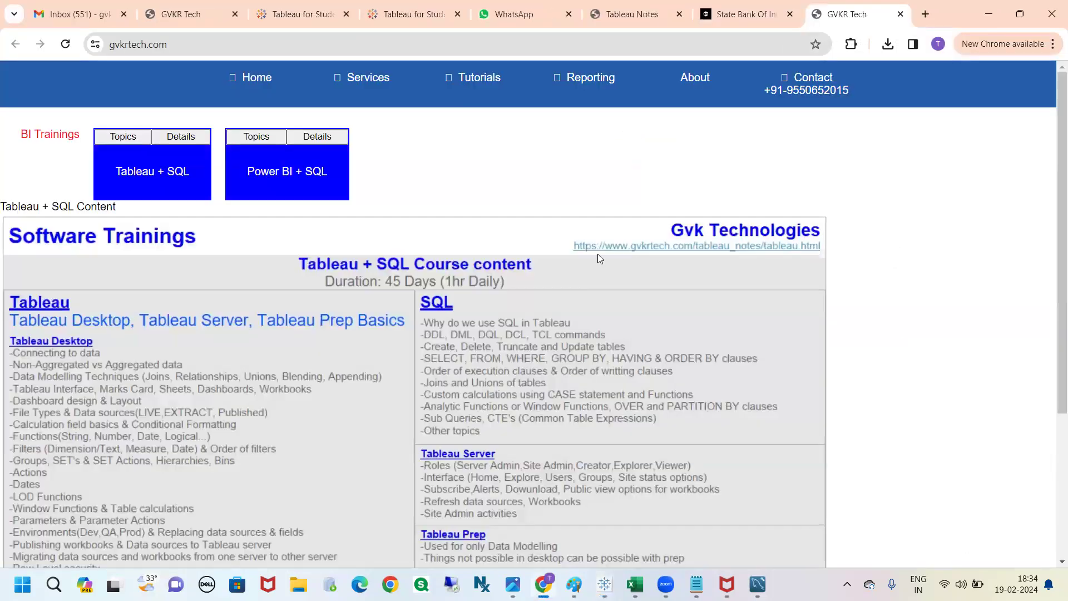
key(alt+Tab)
click(836, 175)
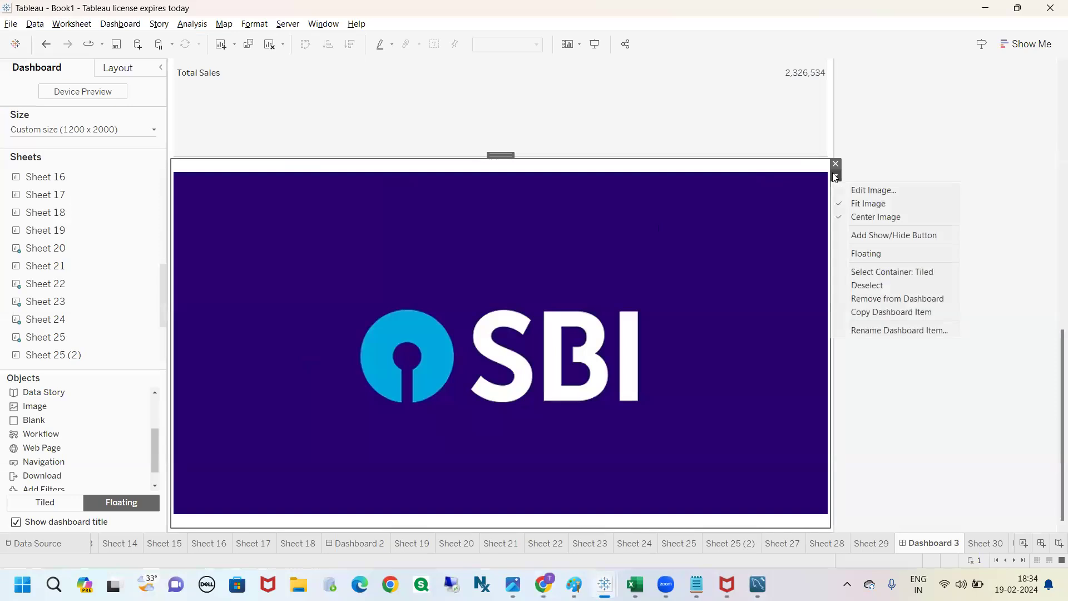
click(874, 189)
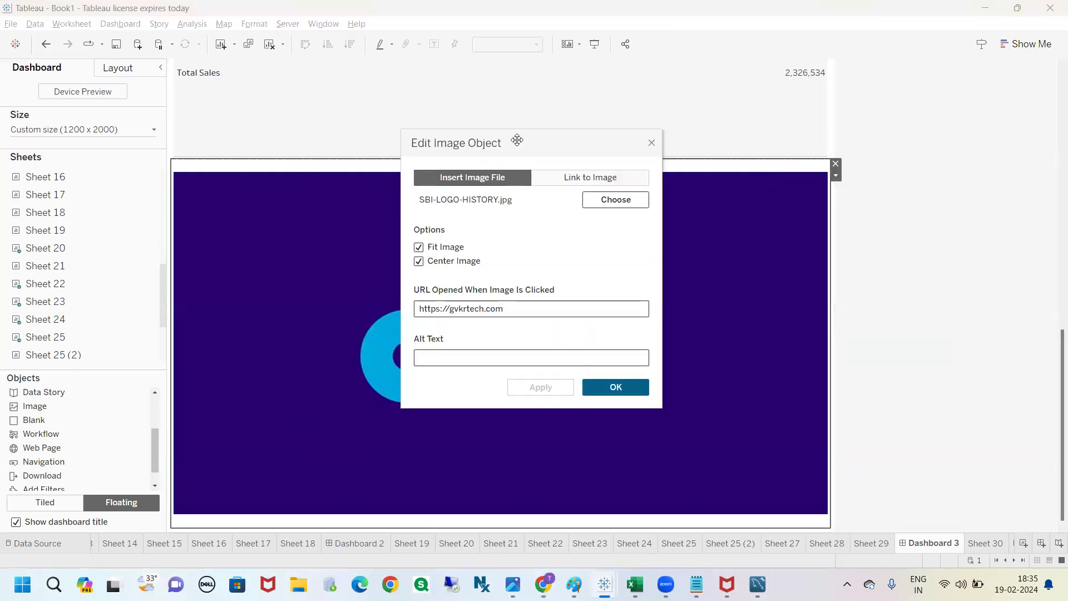
drag(537, 139, 797, 107)
click(679, 229)
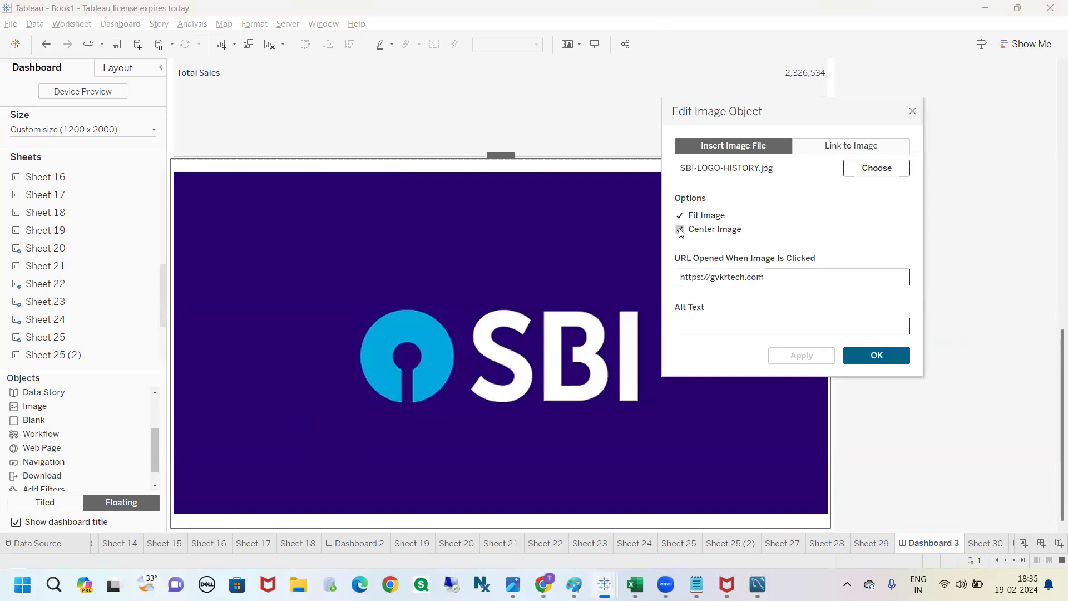
click(808, 354)
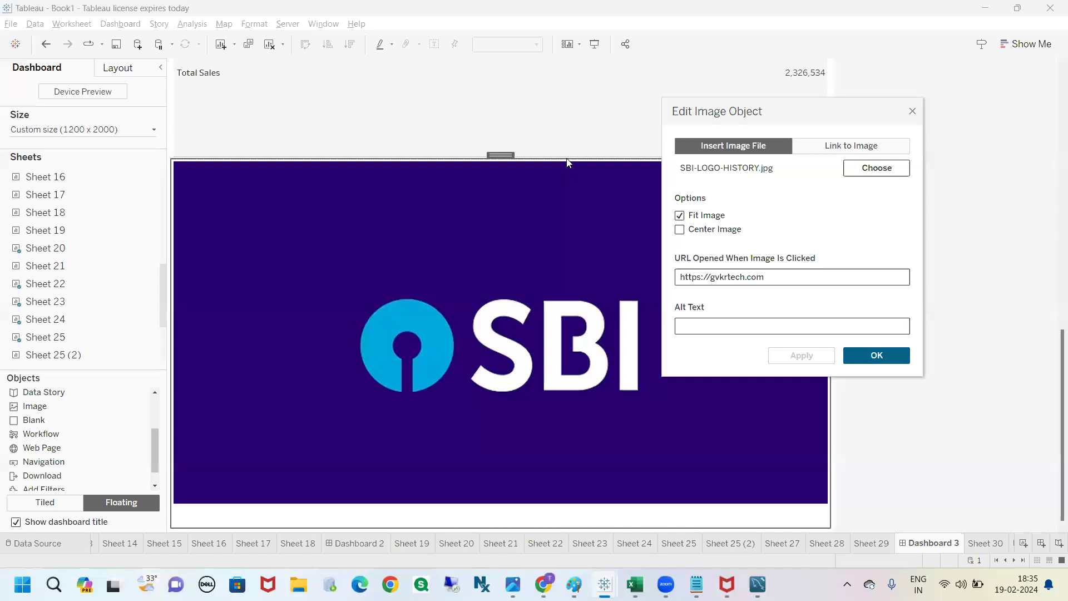
Step: Turn off Fit Image for the SBI image, apply it and move the dialog clear of the picture
click(680, 216)
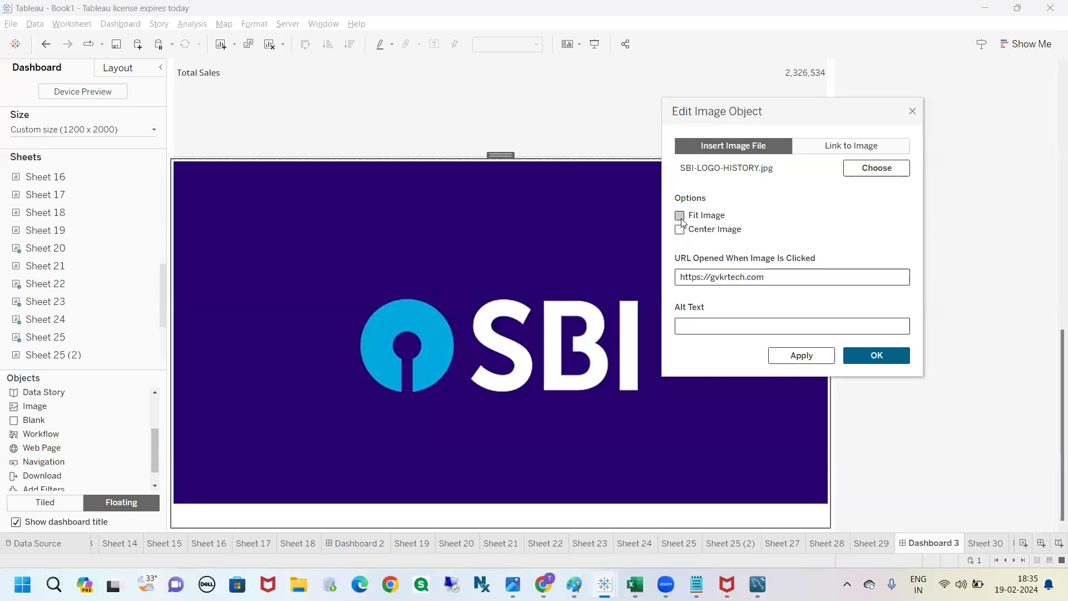
click(811, 353)
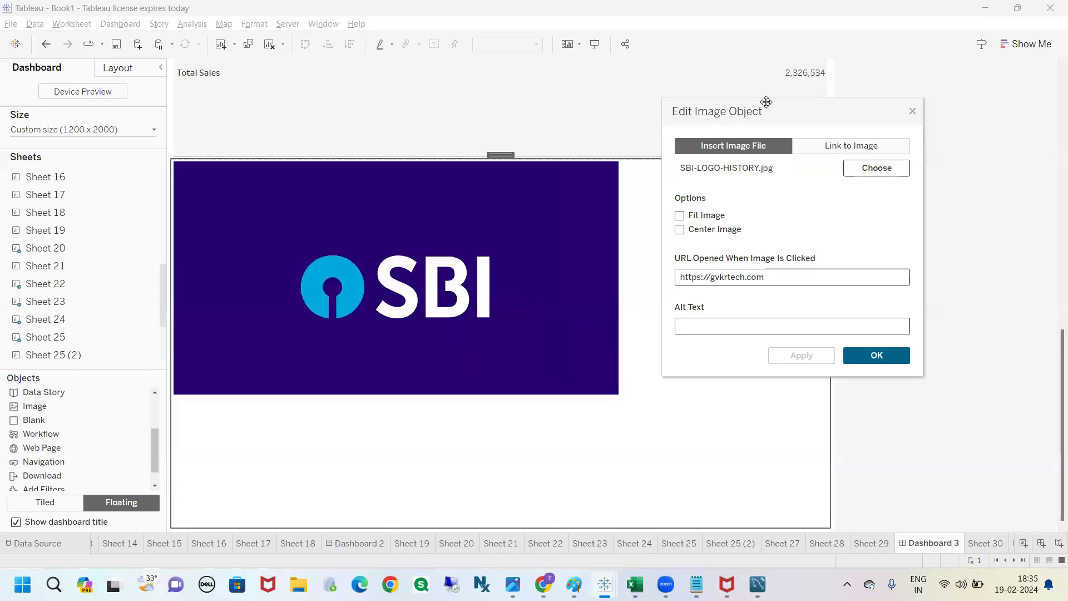
drag(805, 105, 945, 68)
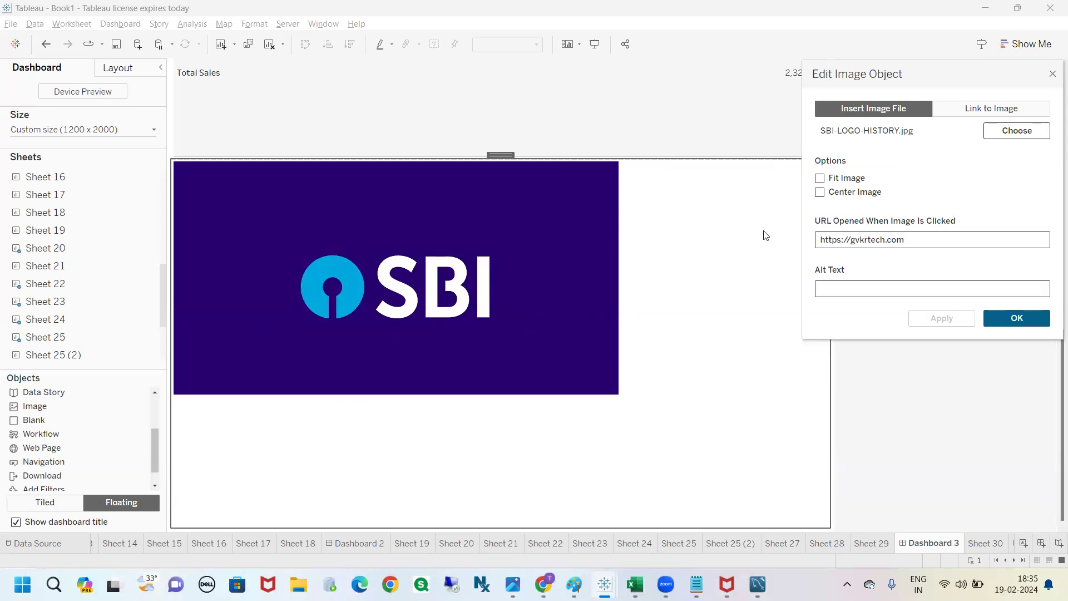
Step: Turn Fit Image and Center Image back on for the SBI image and accept the settings
click(821, 180)
click(942, 319)
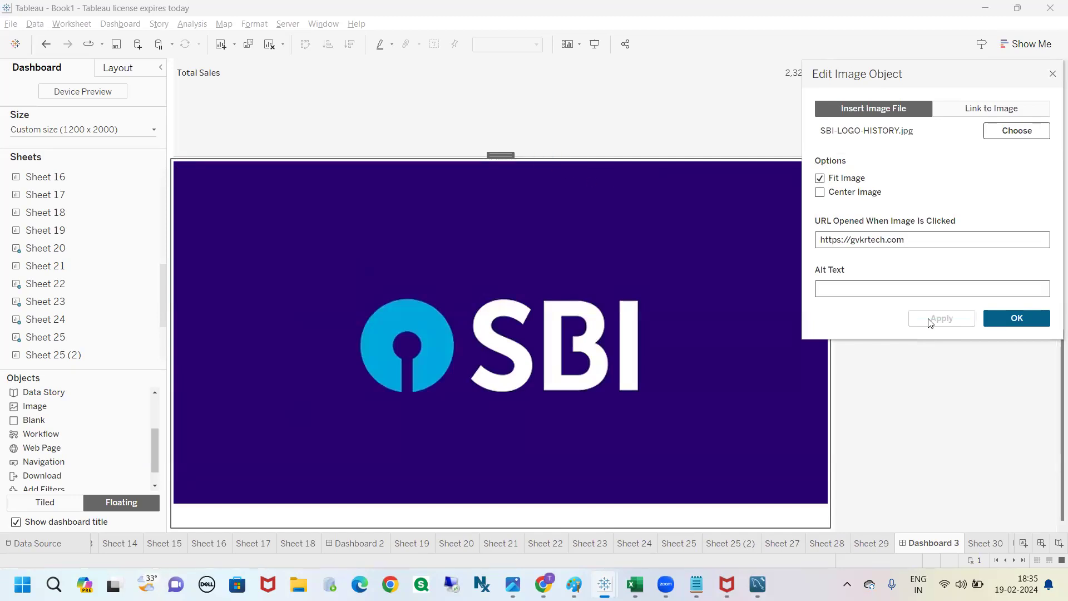
click(820, 192)
click(942, 323)
click(1000, 323)
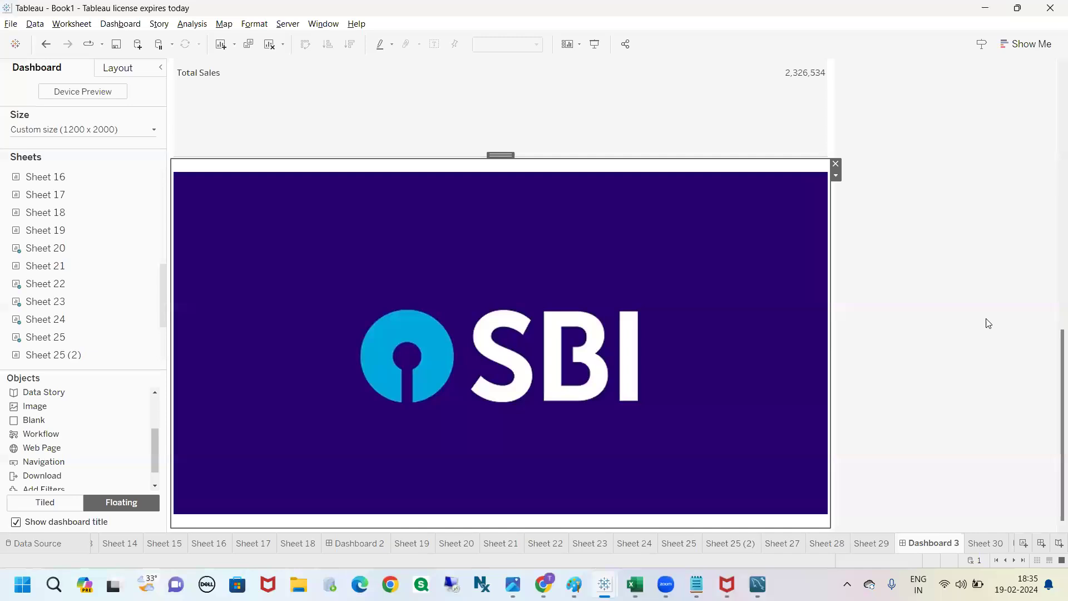
click(944, 302)
Step: Move the tiled SBI image up from below Sheet 22 to its own row between the top charts and Sheet 27
scroll(1051, 278, up, 5)
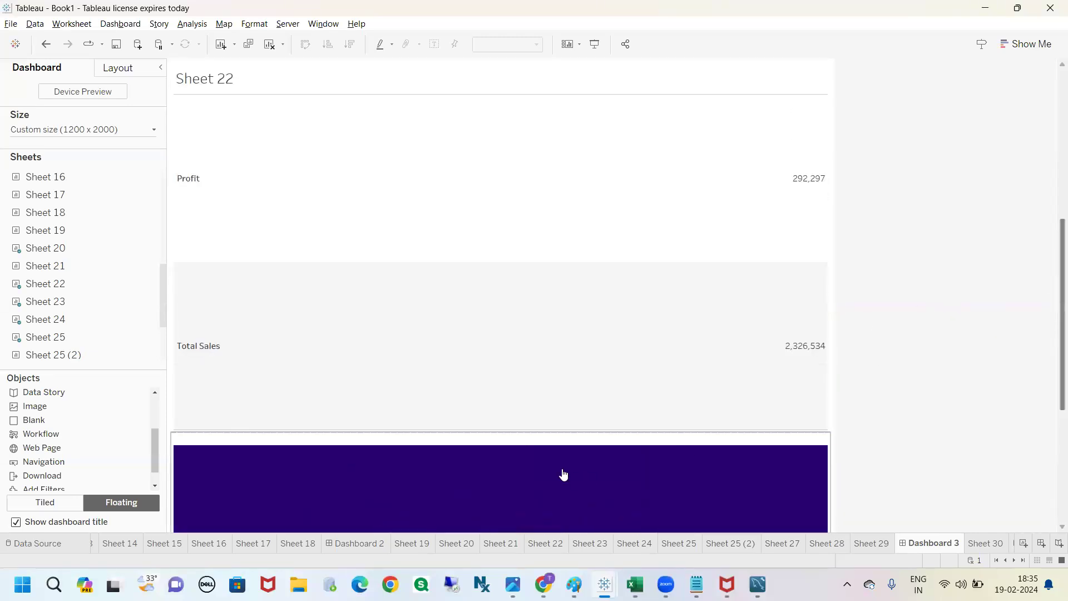
click(510, 439)
drag(502, 429, 562, 153)
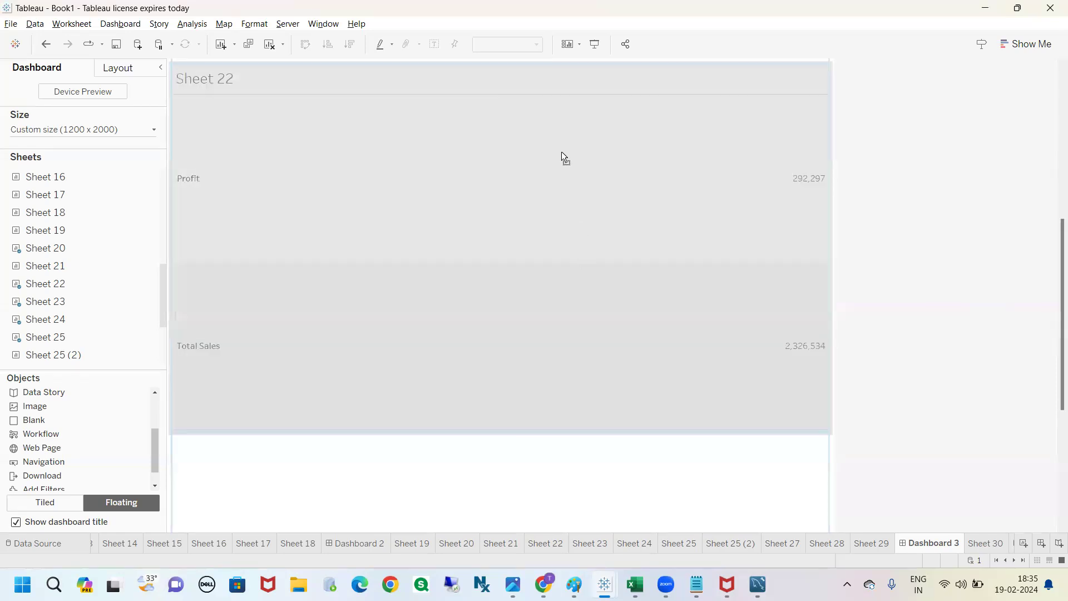
drag(432, 74, 438, 62)
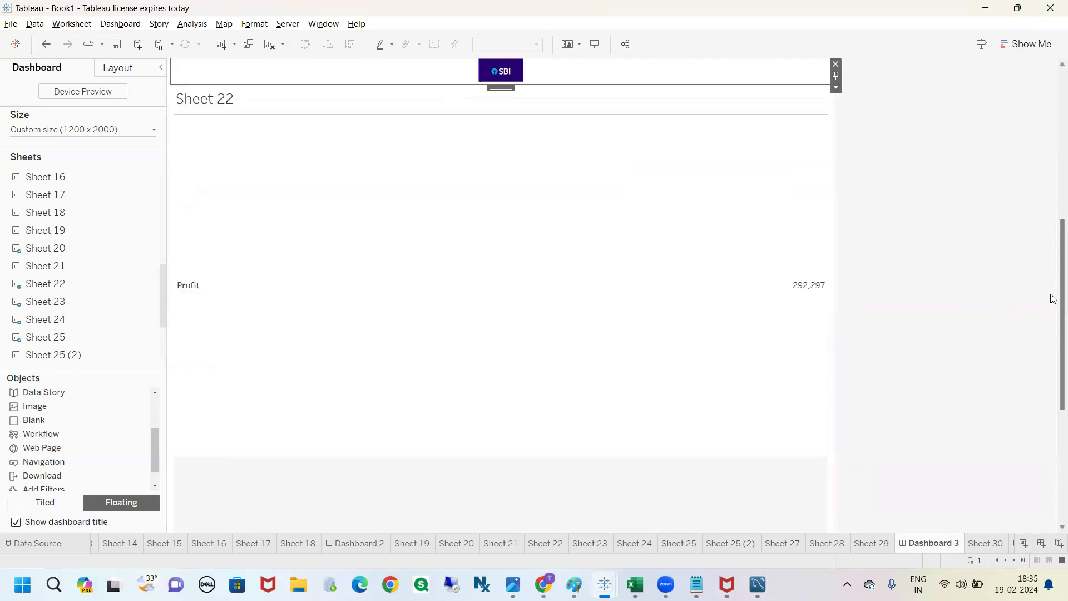
scroll(1043, 223, up, 5)
drag(501, 418, 500, 329)
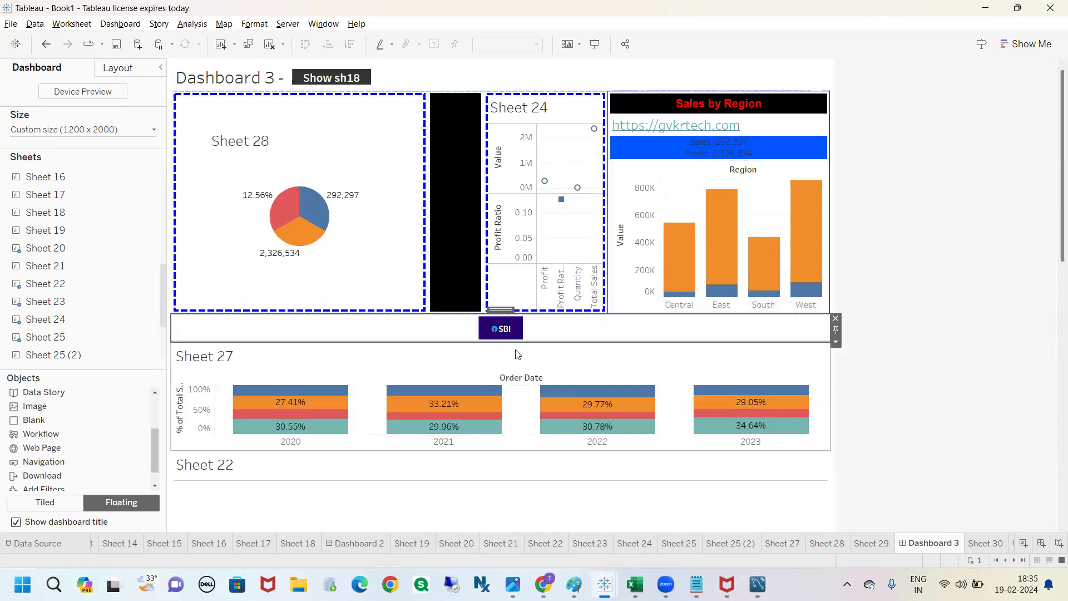
Step: Try entering a different pixel height for the tiled SBI image
click(835, 343)
click(873, 446)
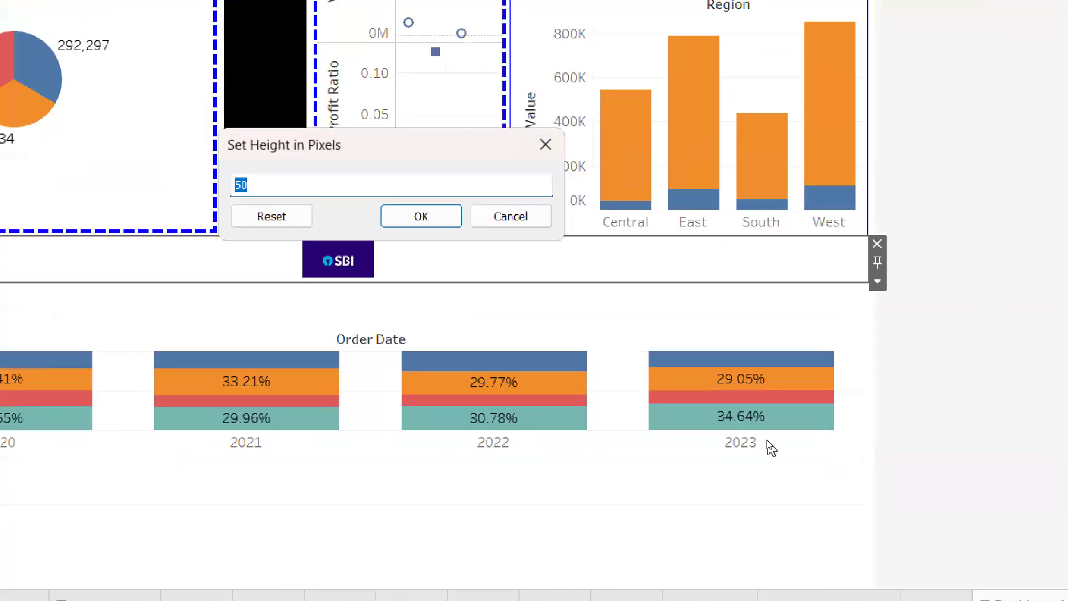
text(000)
key(BackSpace)
key(BackSpace)
key(BackSpace)
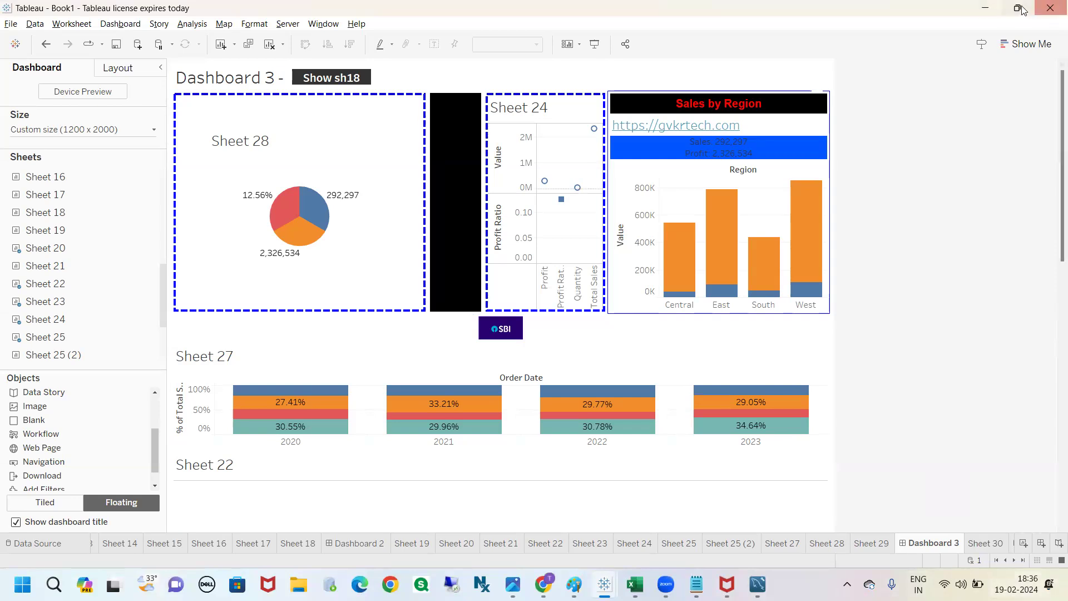
Step: Minimize the Tableau and browser windows to show the desktop
click(985, 8)
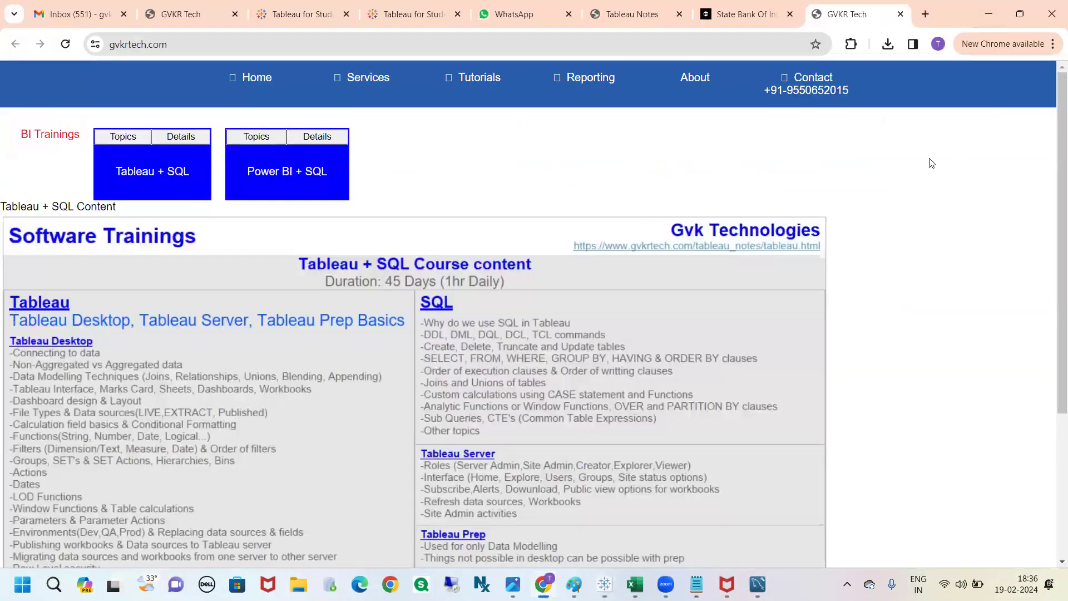
click(974, 16)
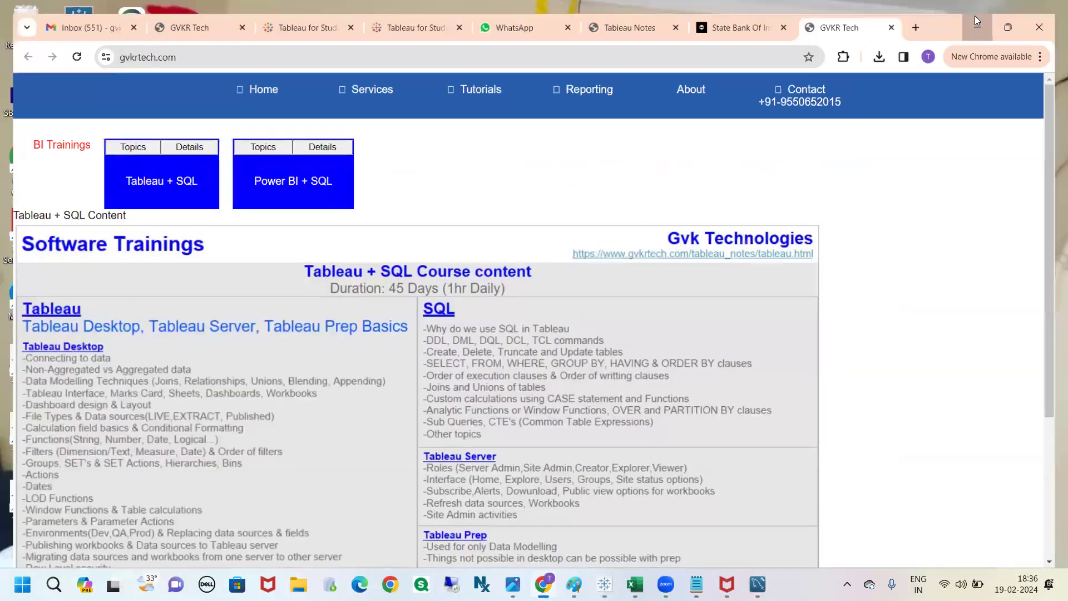
right_click(646, 65)
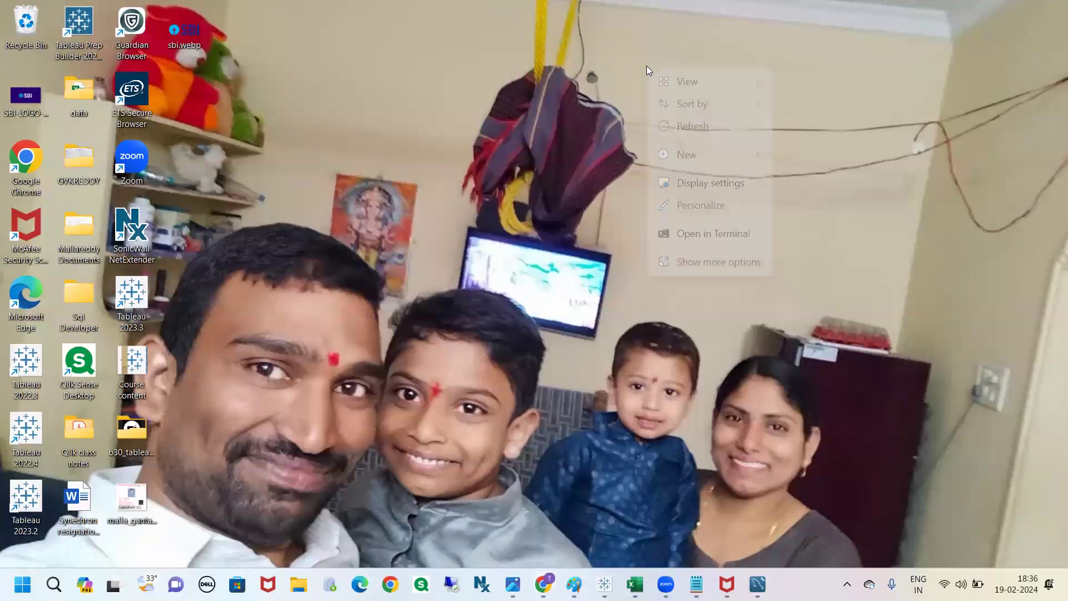
right_click(744, 32)
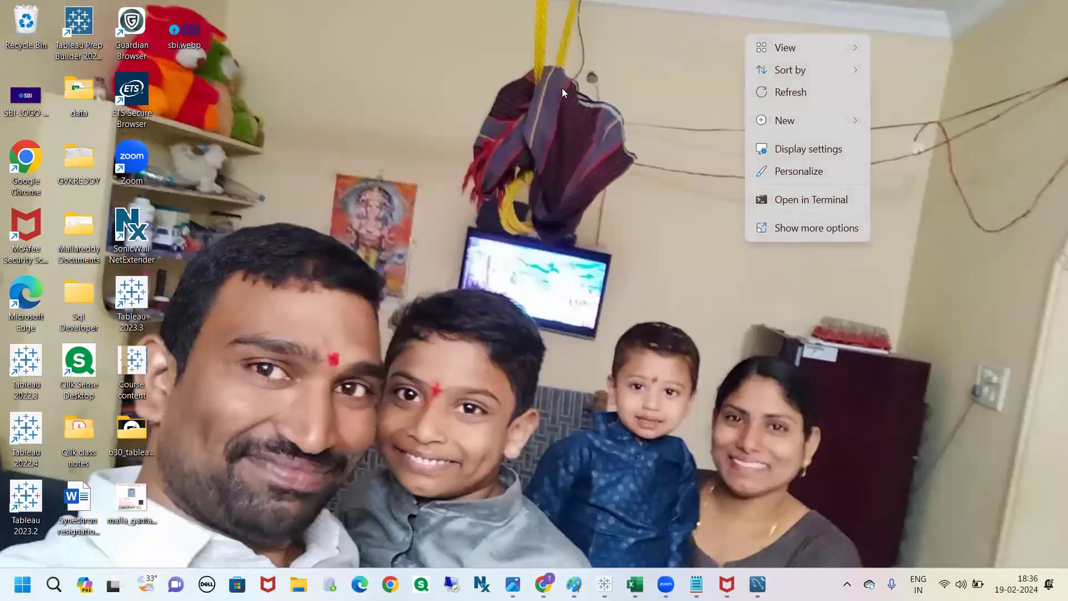
click(787, 102)
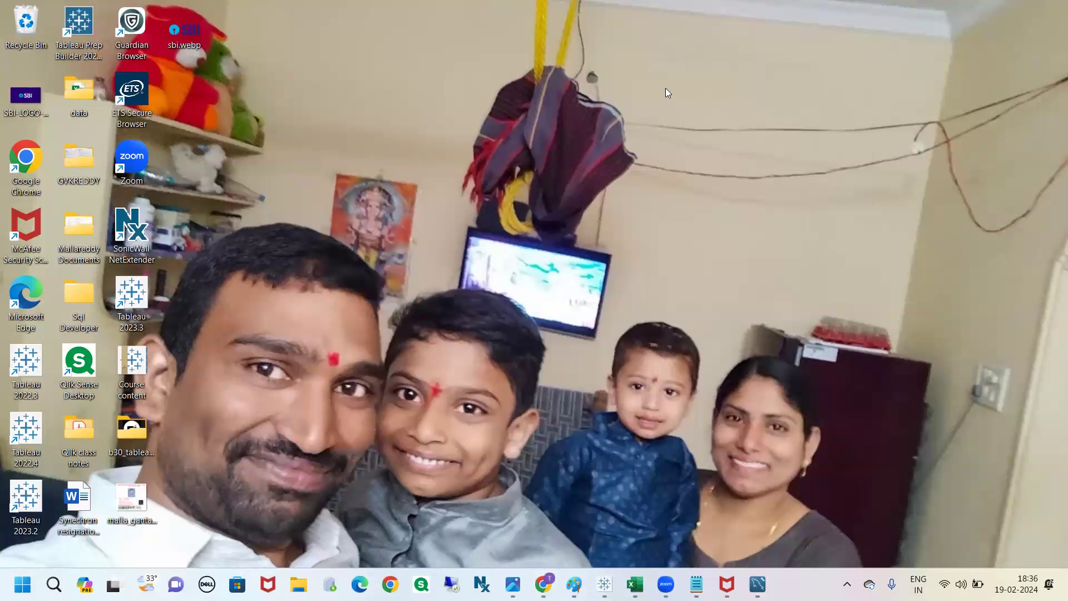
right_click(993, 177)
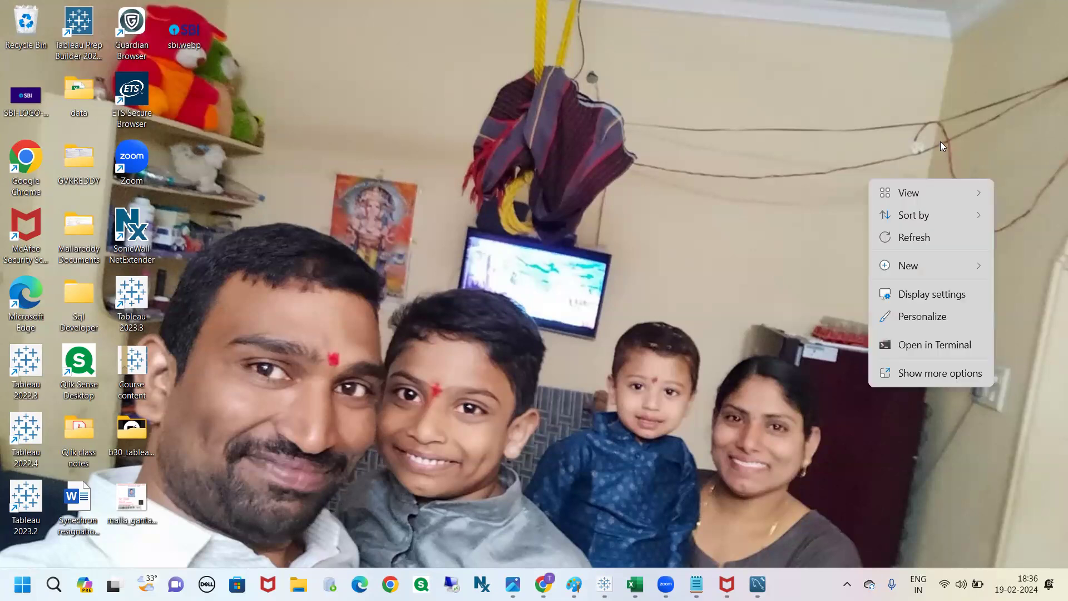
click(862, 153)
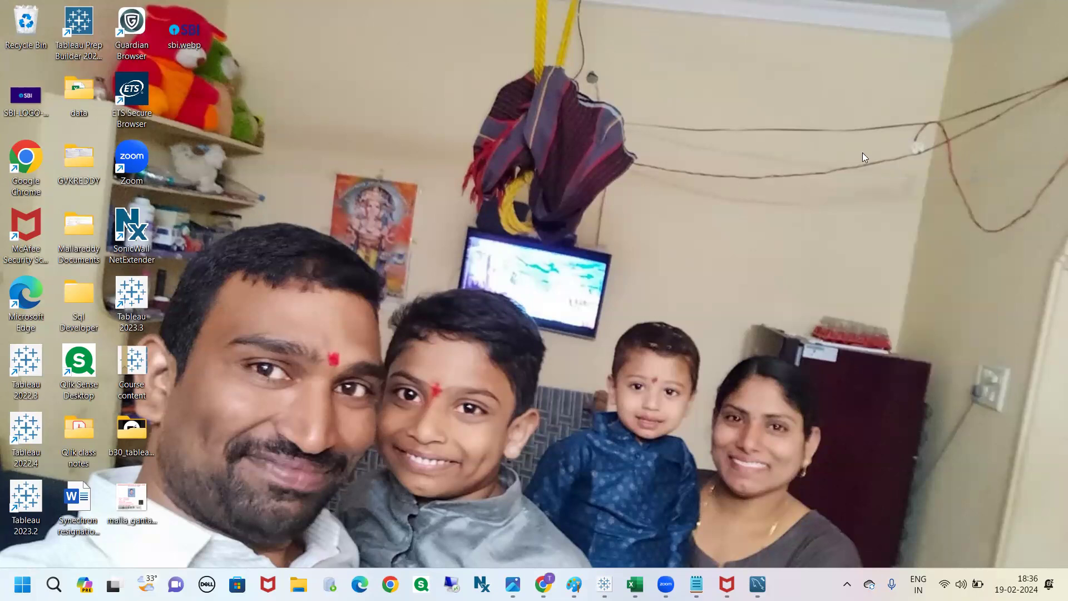
key(Down)
key(Down)
key(Down)
key(Down)
key(Down)
key(Down)
key(Down)
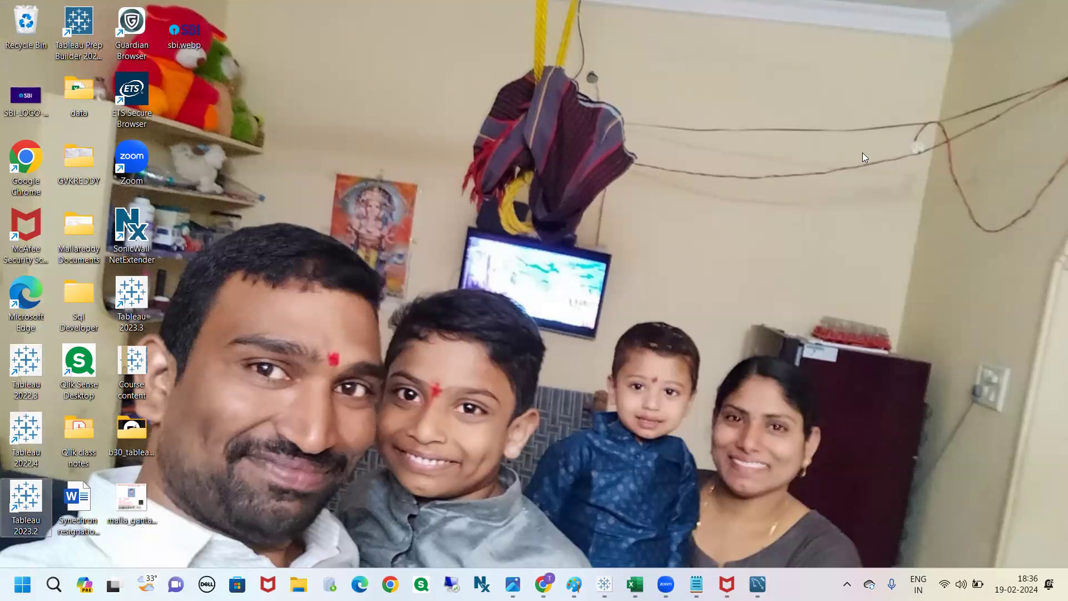
right_click(806, 142)
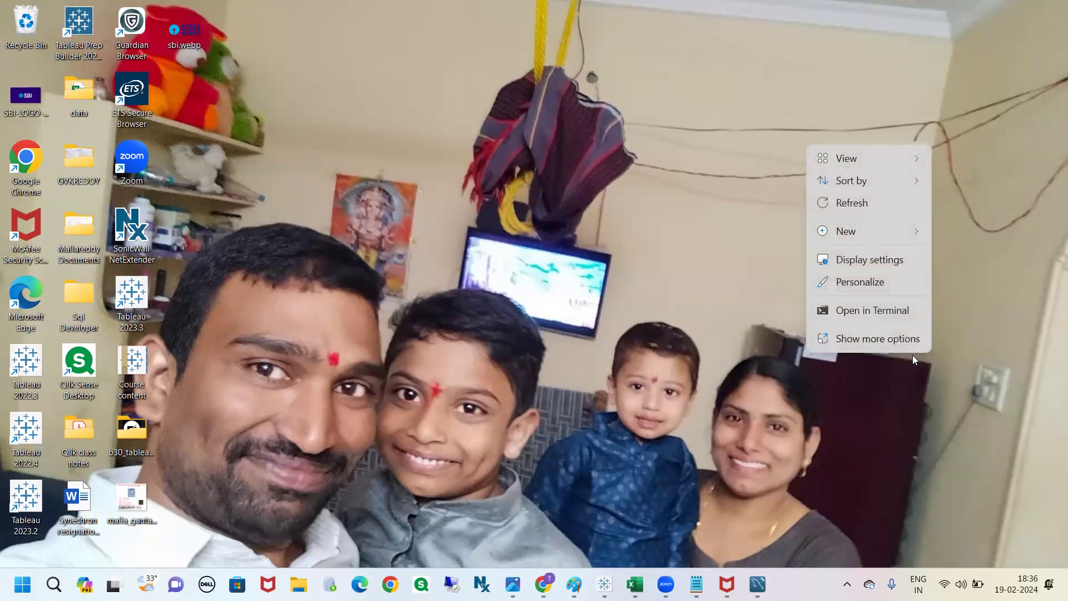
key(Escape)
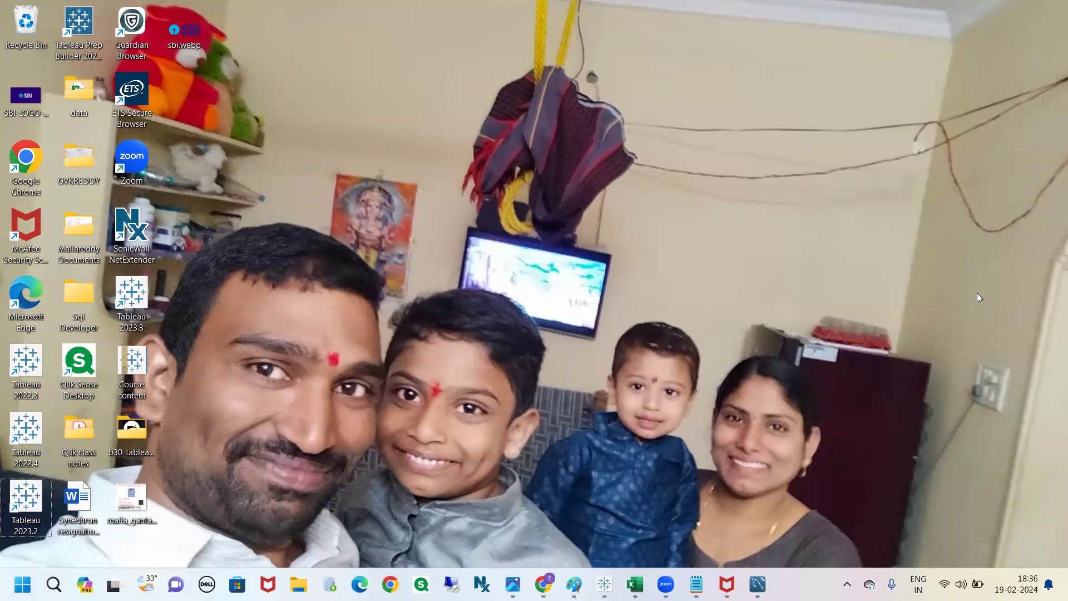
Step: Switch back to the Book1 Tableau workbook and add a tiled Web Page object between Sheet 24 and the Sales by Region container
mouse_move(604, 584)
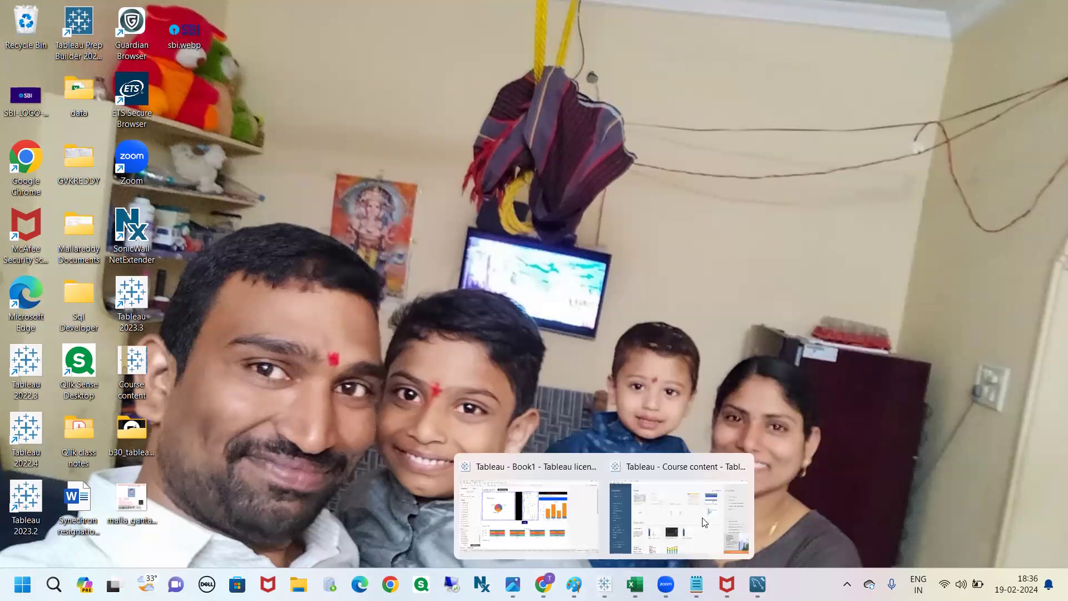
click(585, 515)
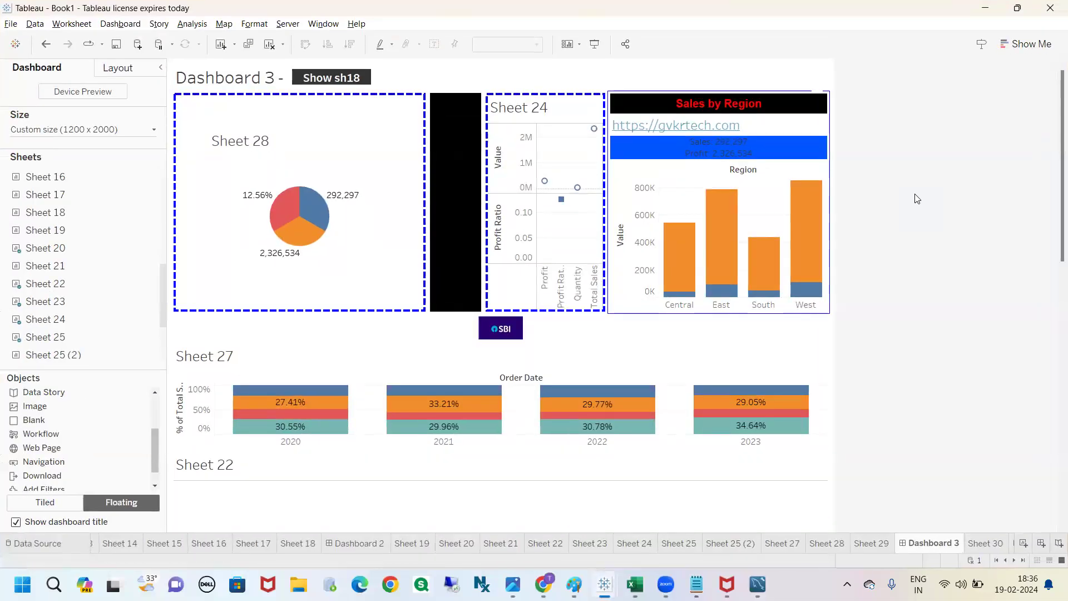
click(377, 382)
scroll(157, 446, down, 2)
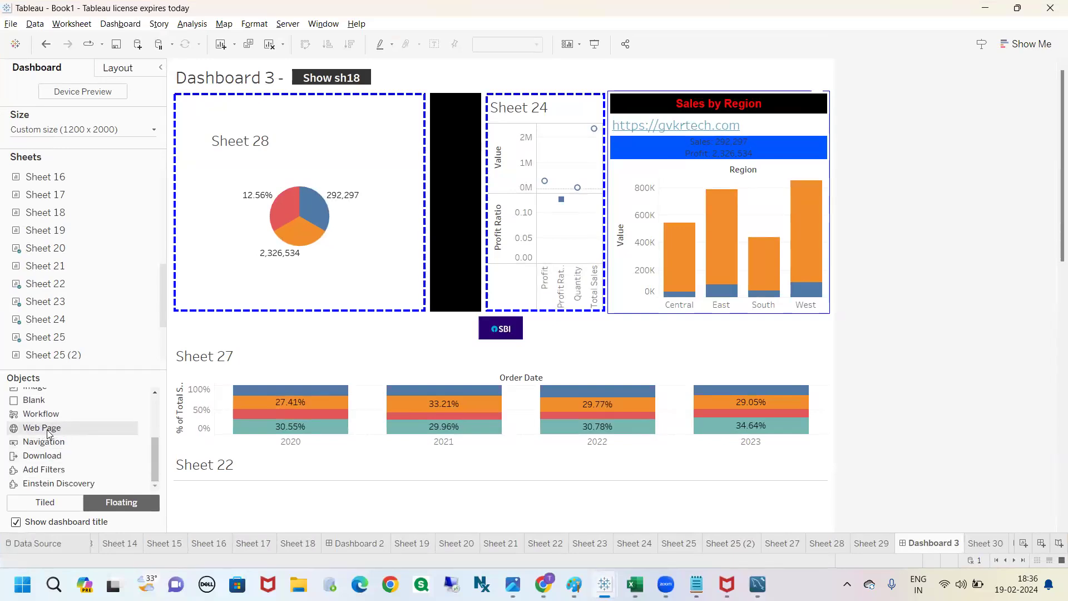
drag(49, 434, 40, 357)
click(45, 502)
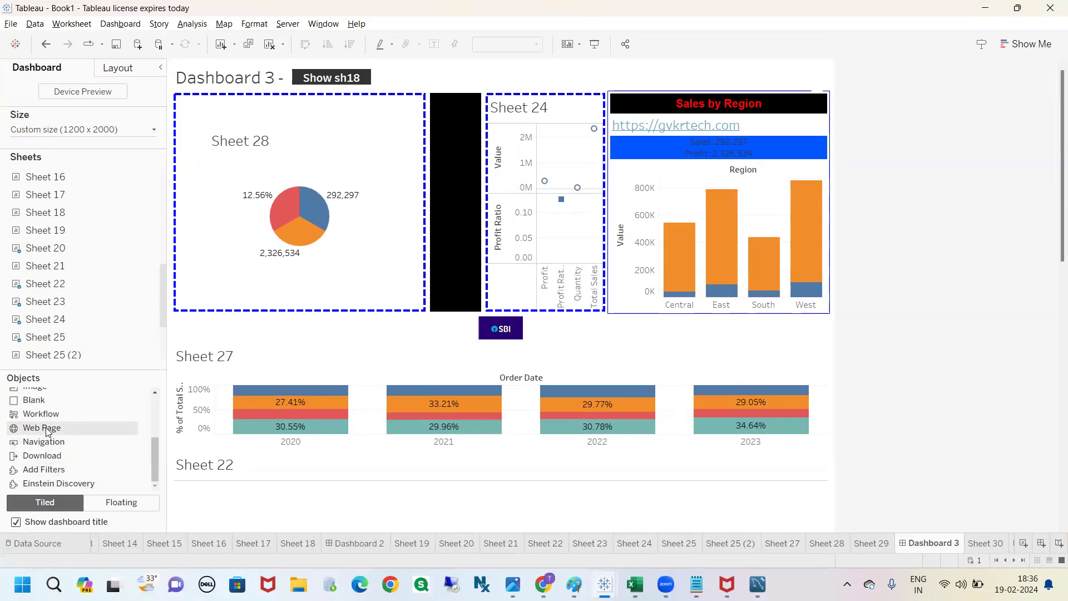
drag(47, 432, 586, 227)
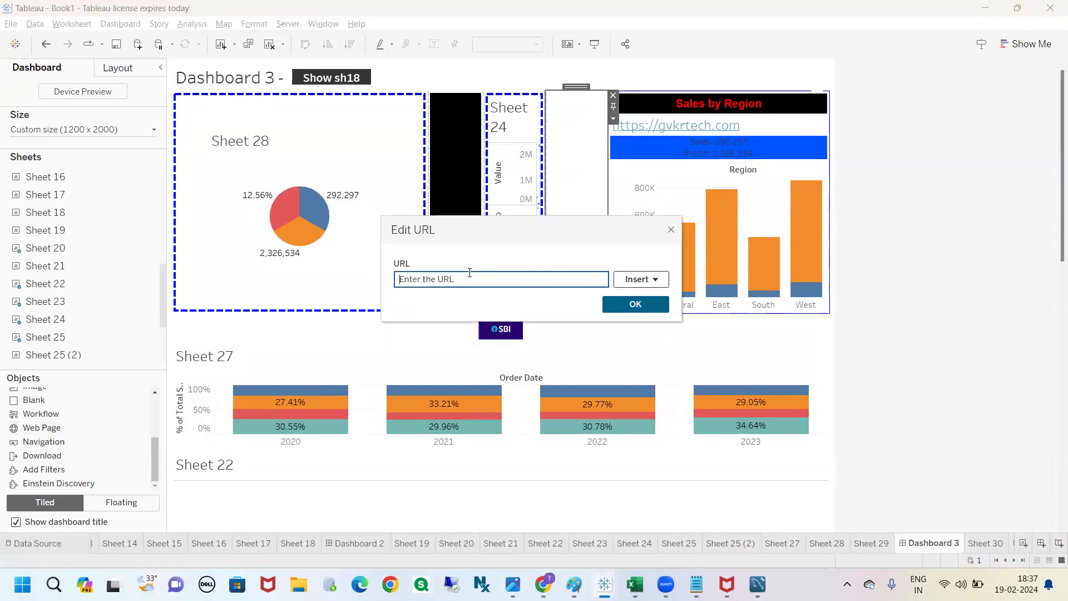
text(https://youtube.com)
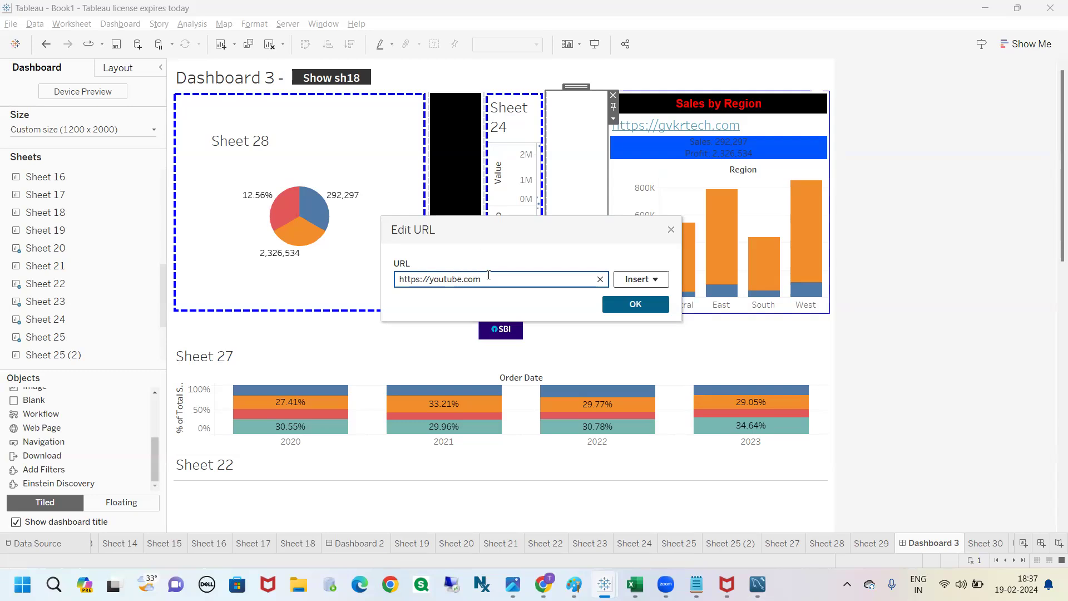
Step: Confirm the YouTube URL and move the Web Page object into a full-width row between the SBI image and Sheet 27
drag(488, 275, 397, 277)
click(633, 304)
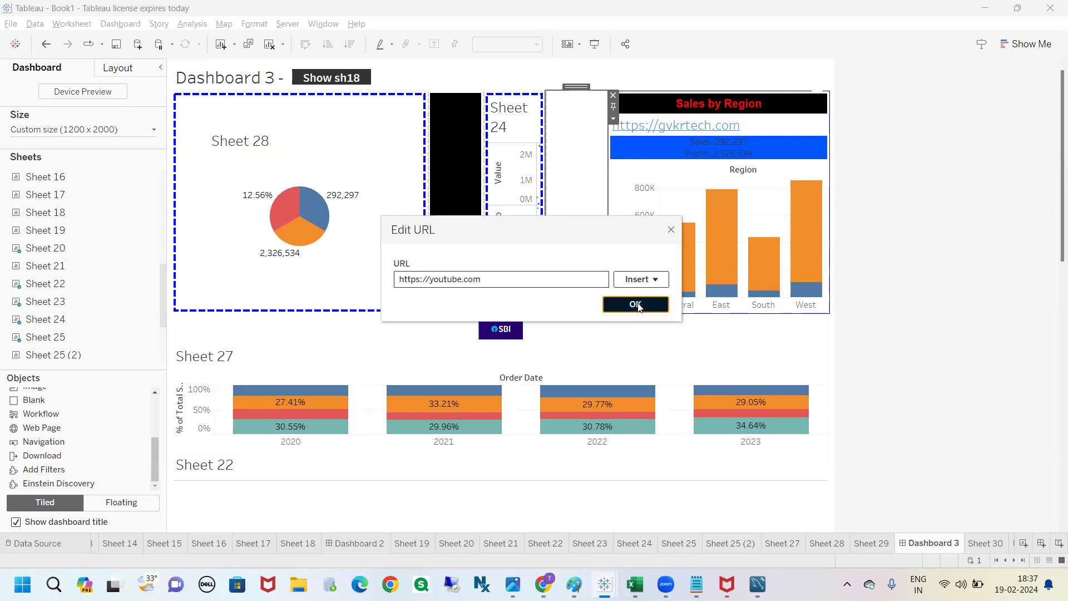
drag(575, 87, 502, 344)
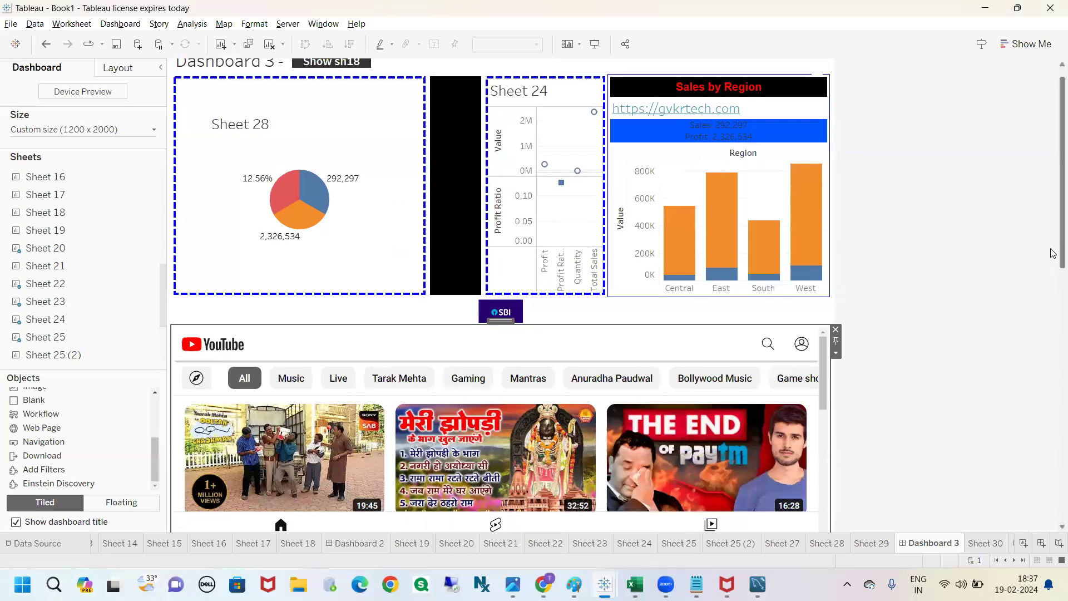
scroll(1053, 329, down, 5)
scroll(1053, 329, up, 1)
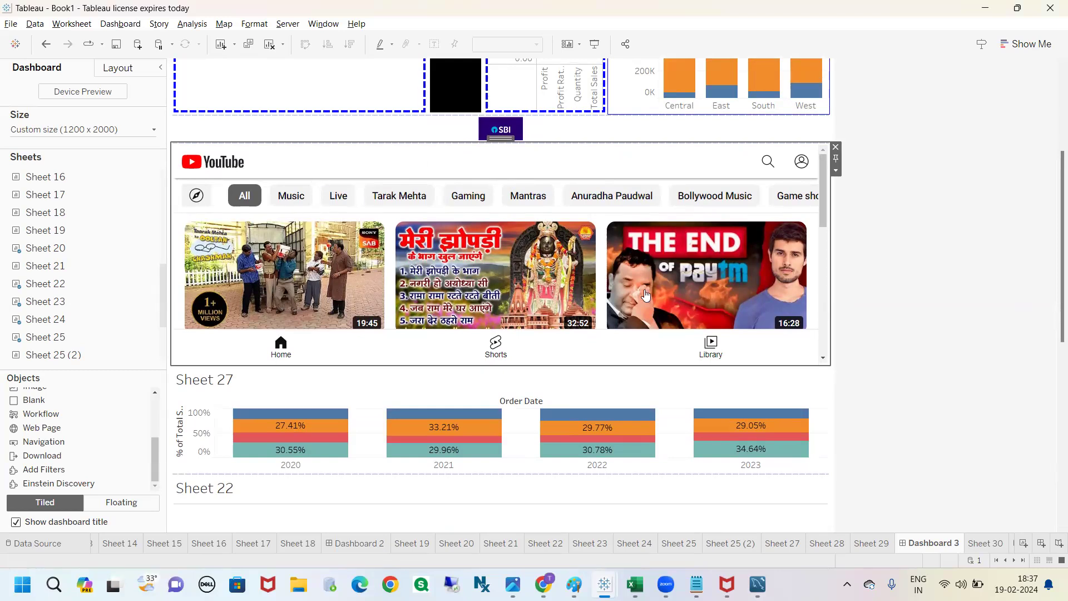
mouse_move(820, 202)
mouse_down()
mouse_move(825, 334)
mouse_move(834, 189)
mouse_up()
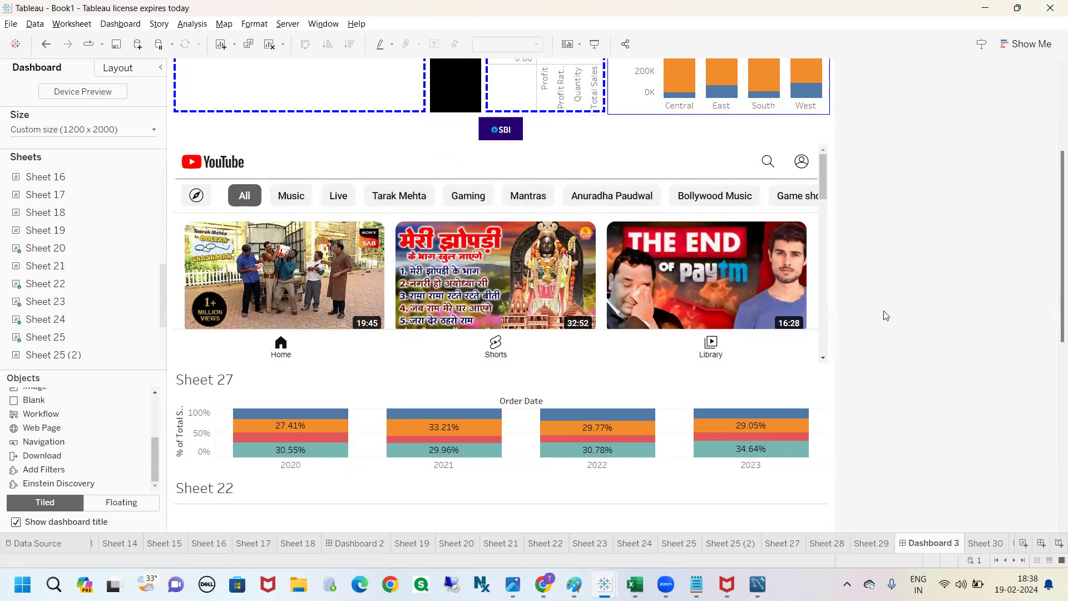
click(154, 471)
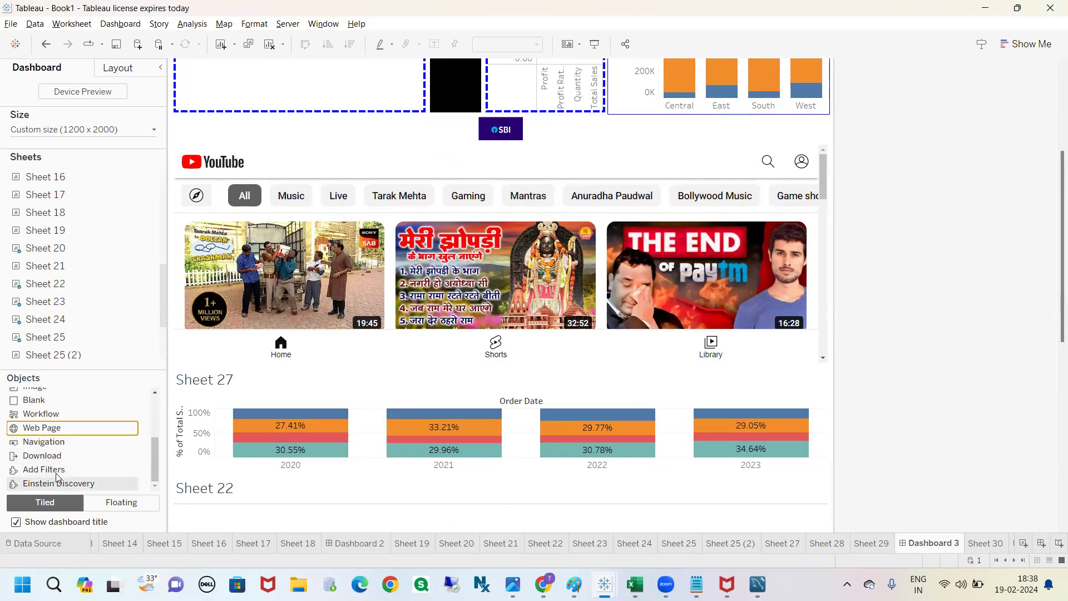
scroll(72, 439, up, 3)
scroll(76, 439, down, 3)
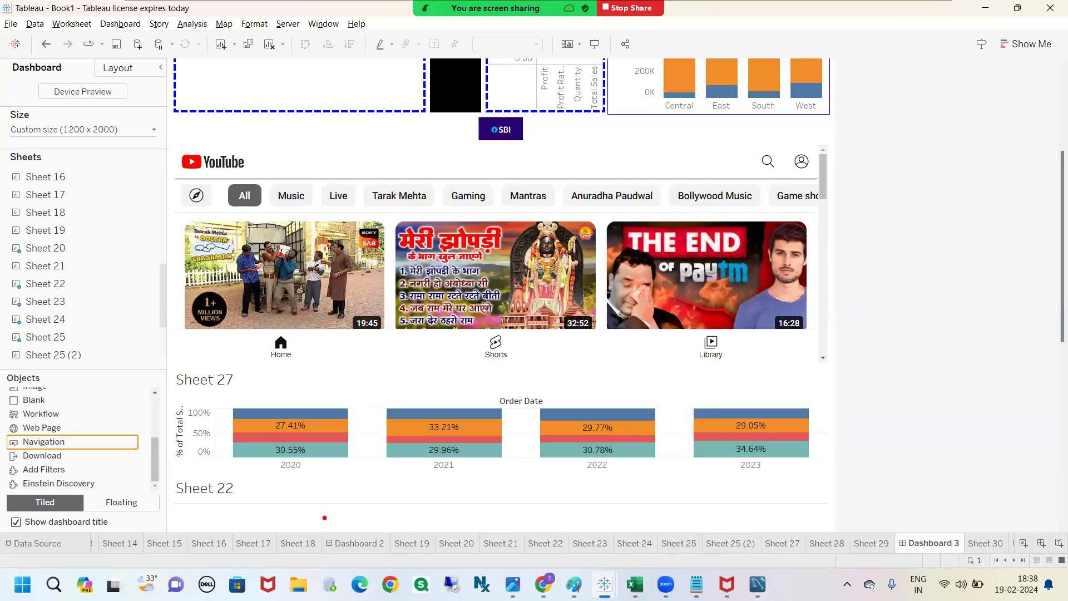
mouse_move(323, 522)
mouse_down()
mouse_move(399, 558)
mouse_move(333, 520)
mouse_up()
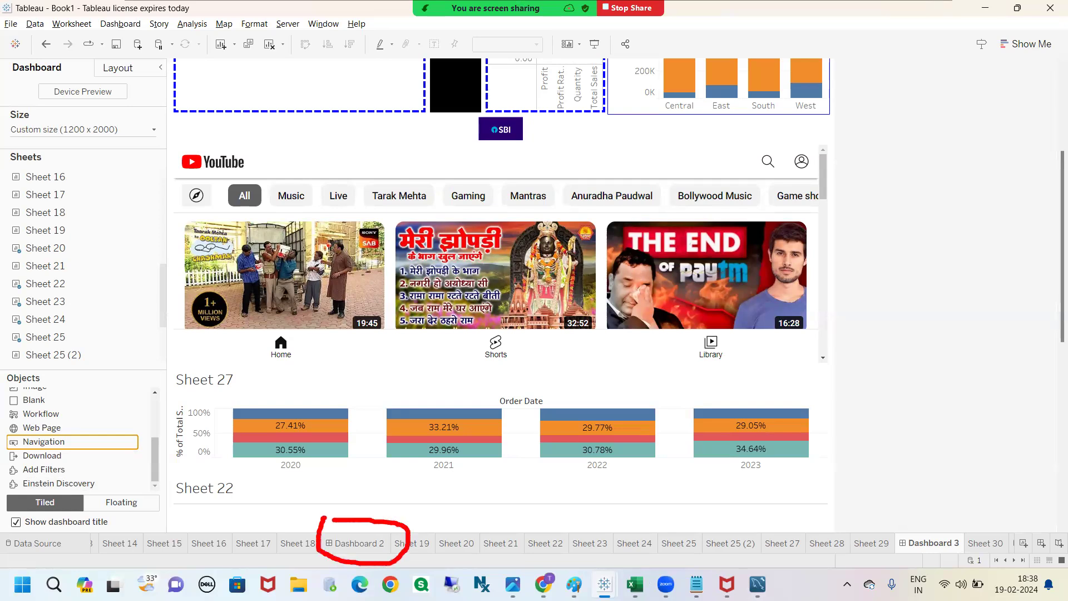
mouse_move(899, 519)
mouse_down()
mouse_move(885, 531)
mouse_move(937, 498)
mouse_move(897, 503)
mouse_up()
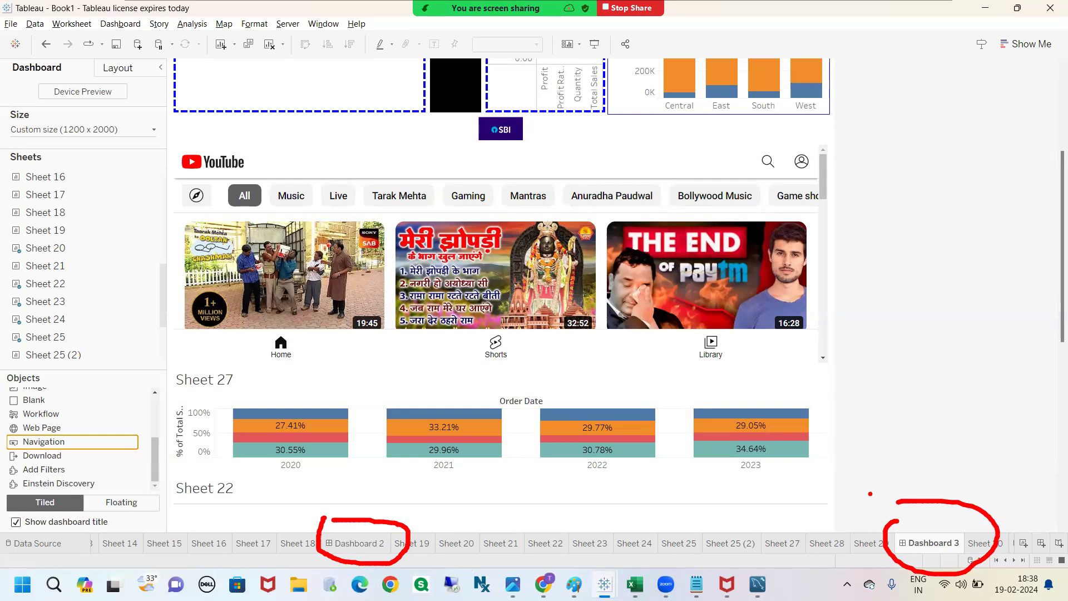
key(Escape)
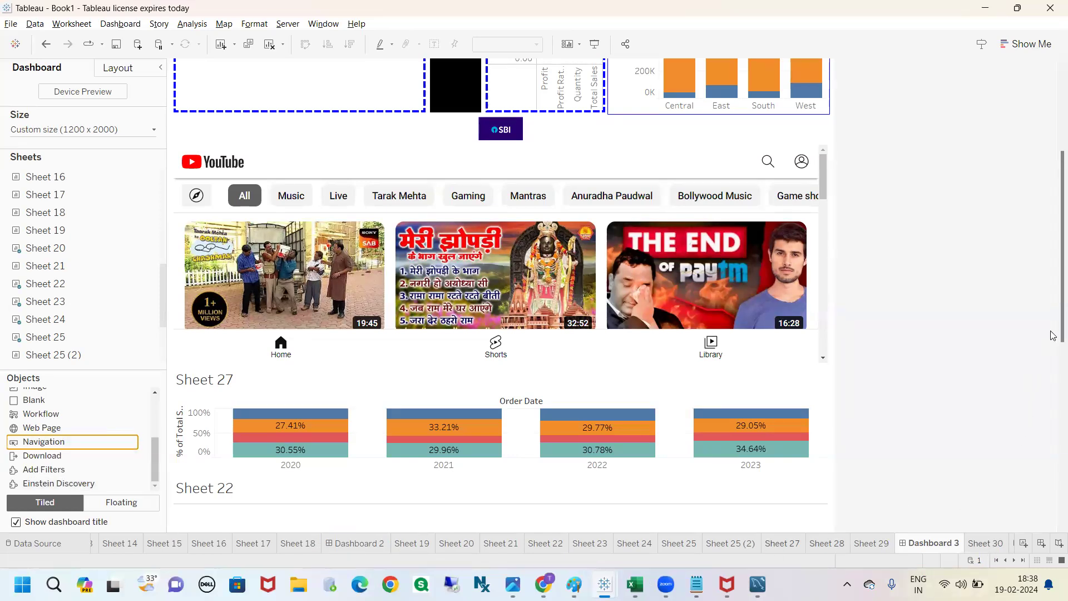
Step: Add a floating Navigation object in the Dashboard 3 title row, above the Sales by Region container
drag(1051, 303, 1051, 175)
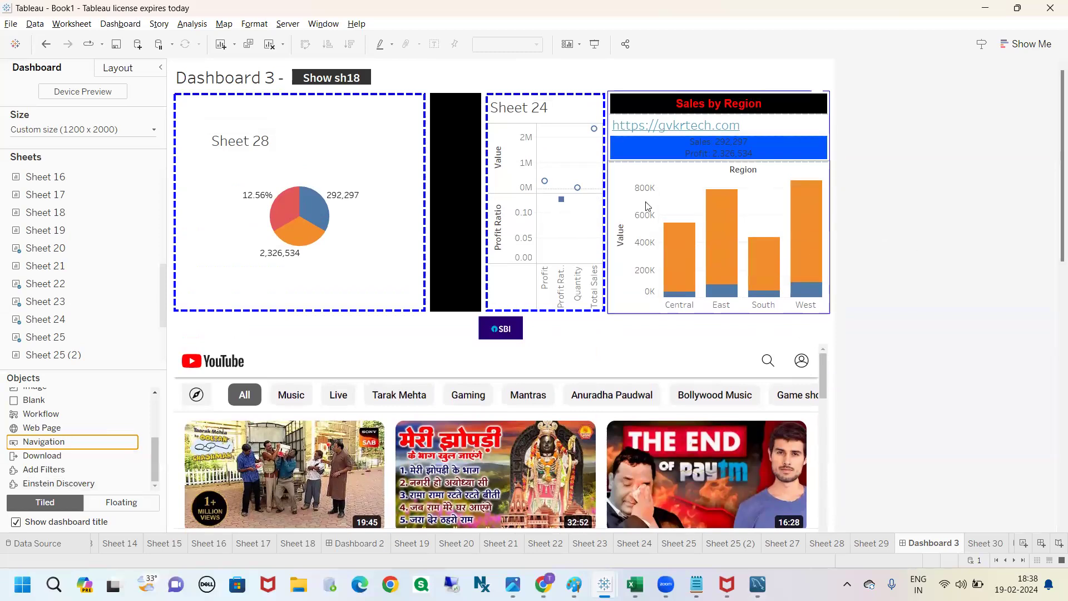
mouse_move(56, 444)
mouse_down()
mouse_move(205, 386)
mouse_move(200, 304)
mouse_move(83, 445)
mouse_move(246, 342)
mouse_move(662, 116)
mouse_move(588, 67)
mouse_move(597, 62)
mouse_move(780, 63)
mouse_up()
click(122, 502)
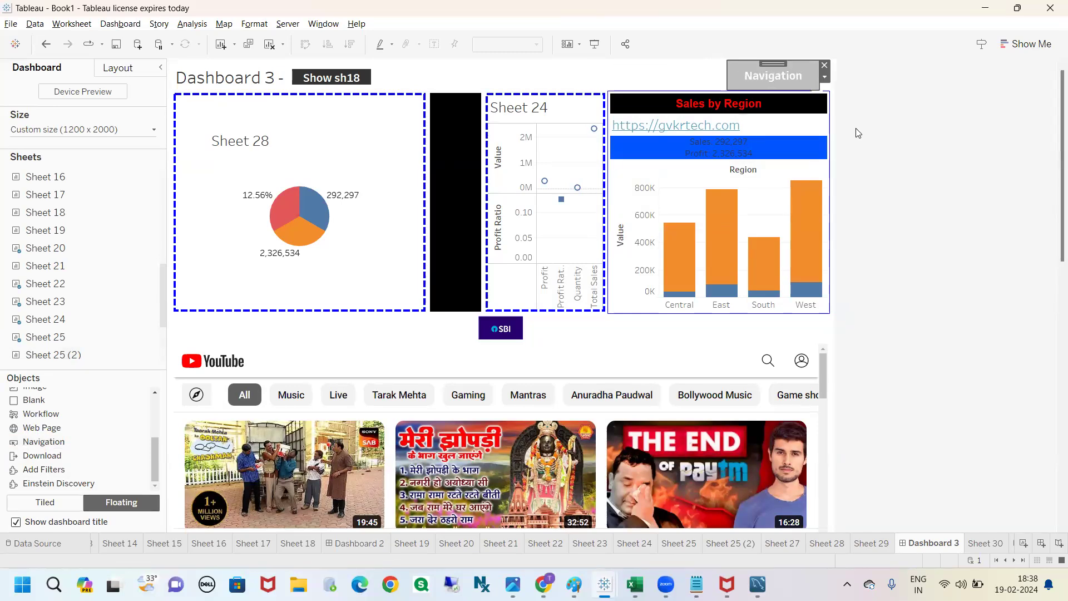
Step: Set the floating Navigation button to navigate to Dashboard 2
double_click(772, 82)
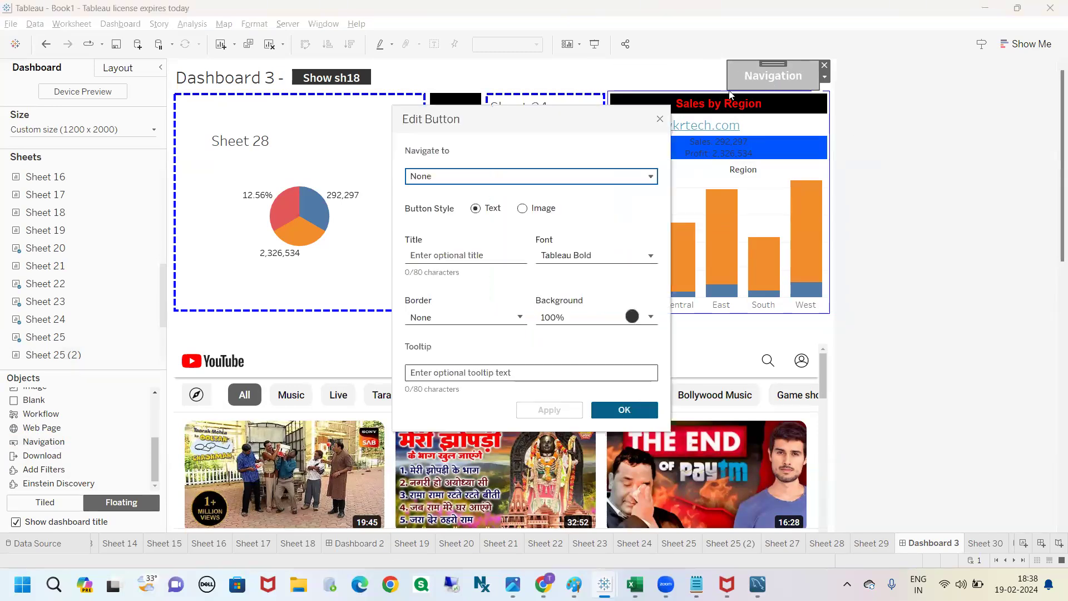
click(660, 118)
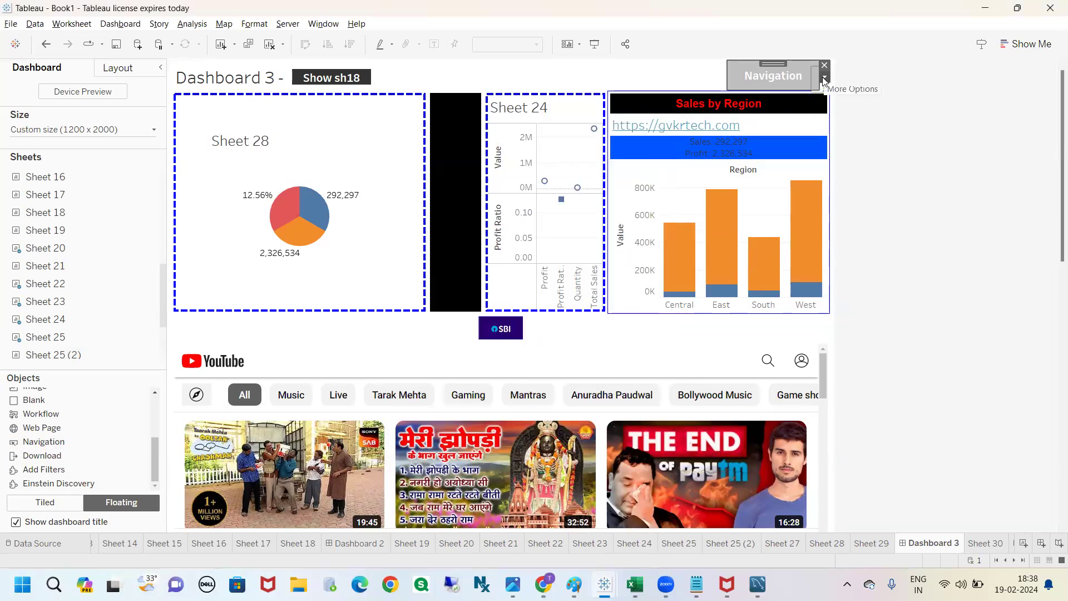
click(825, 77)
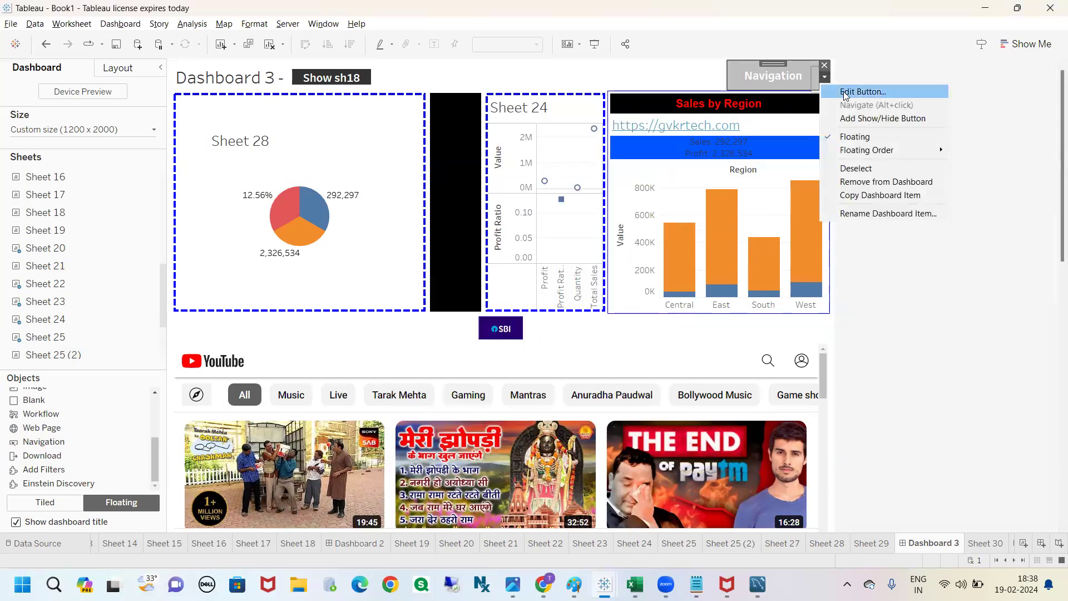
click(845, 93)
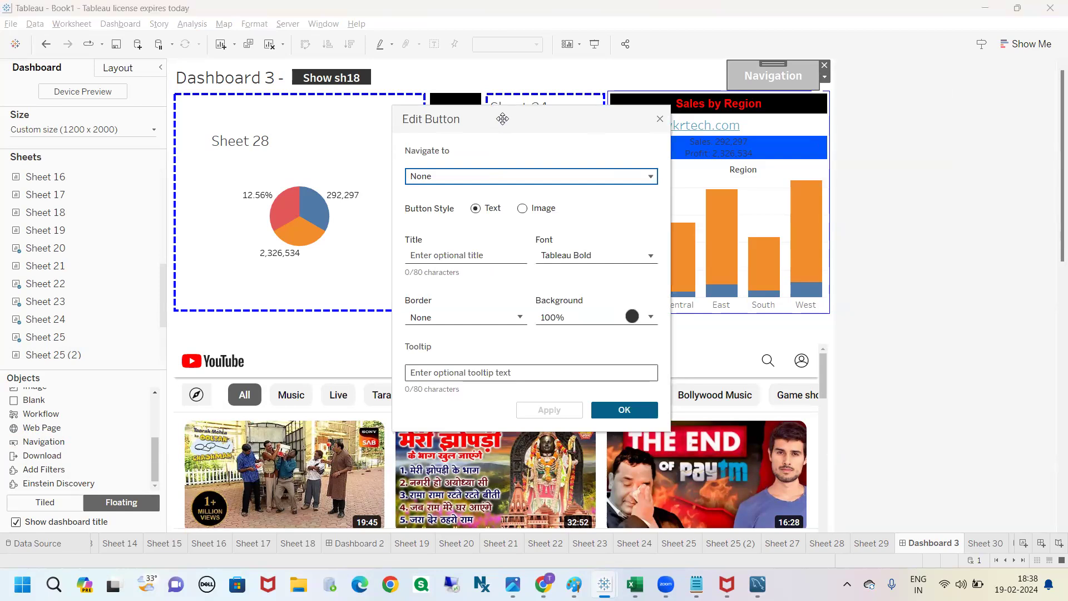
drag(502, 118, 496, 114)
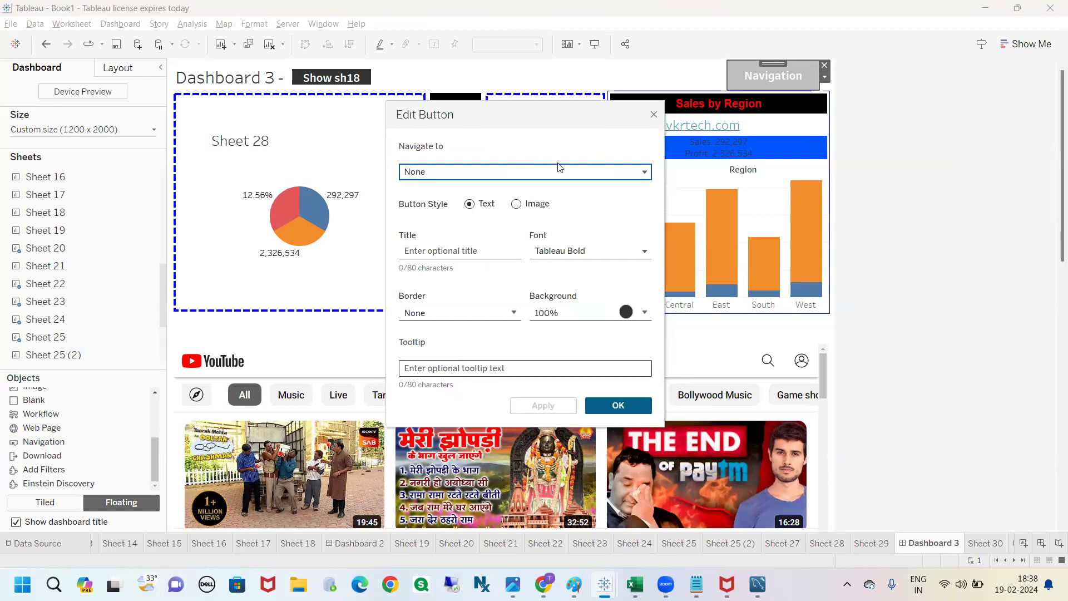
click(434, 173)
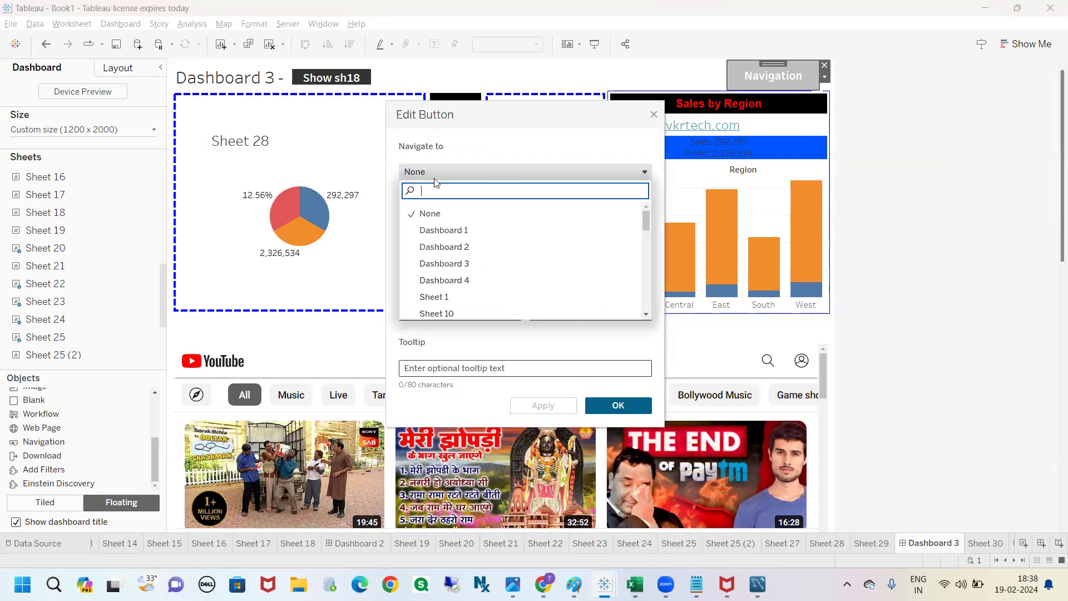
click(450, 249)
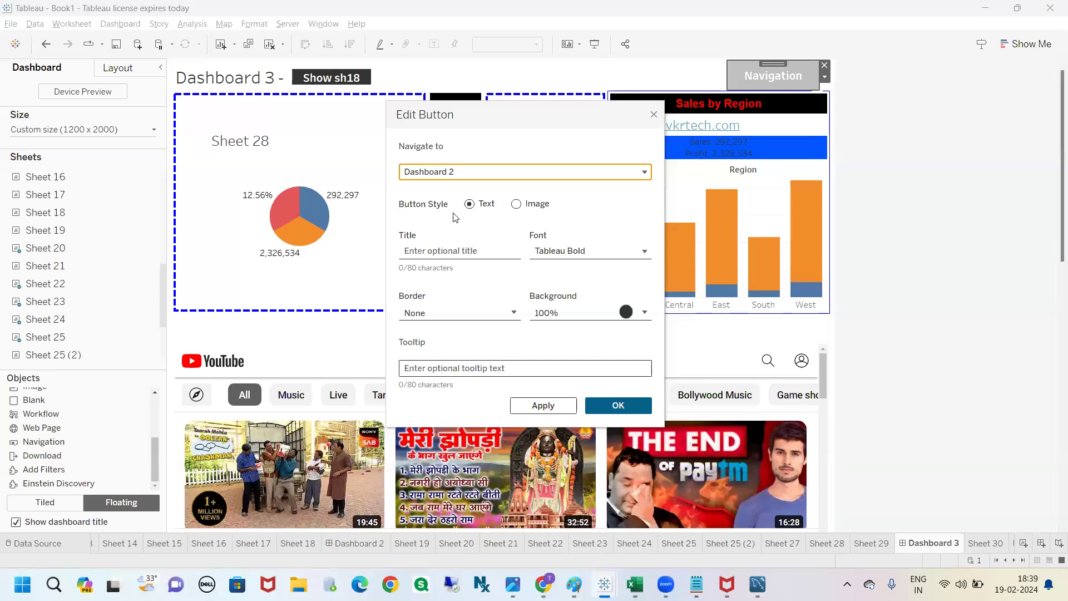
Step: Keep the Text button style, title the navigation button "Dash 1" and accept the button settings
click(516, 204)
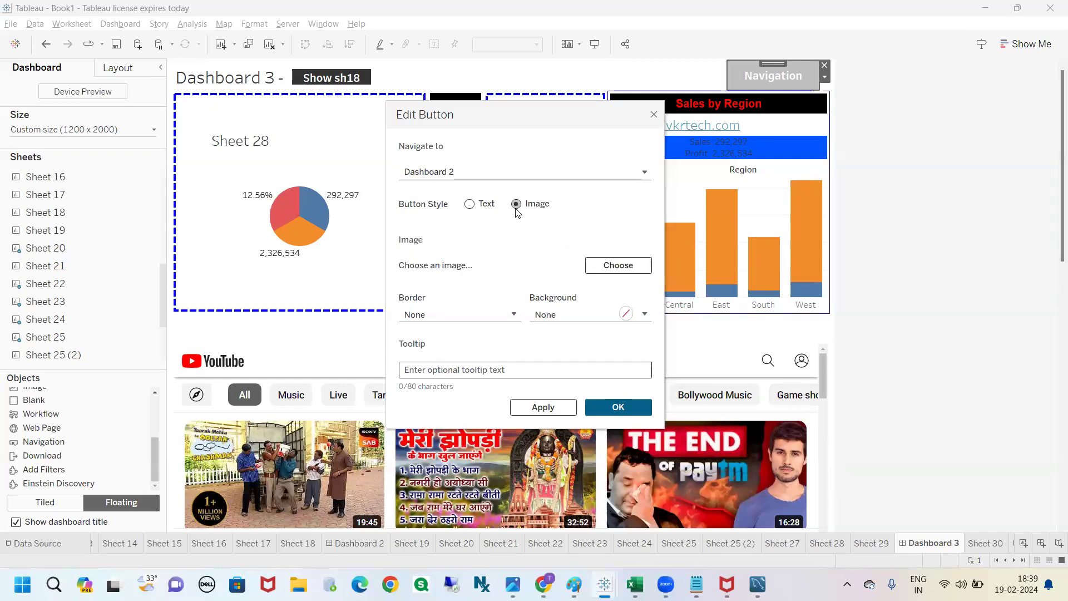
click(470, 203)
click(470, 250)
text(Dash 1)
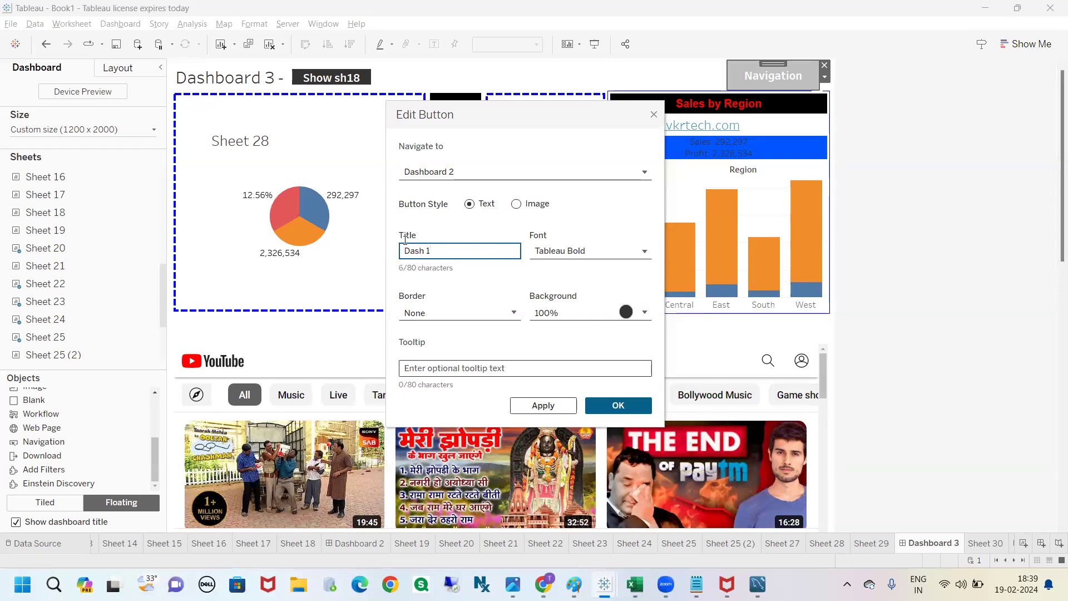
click(563, 252)
click(563, 252)
click(573, 316)
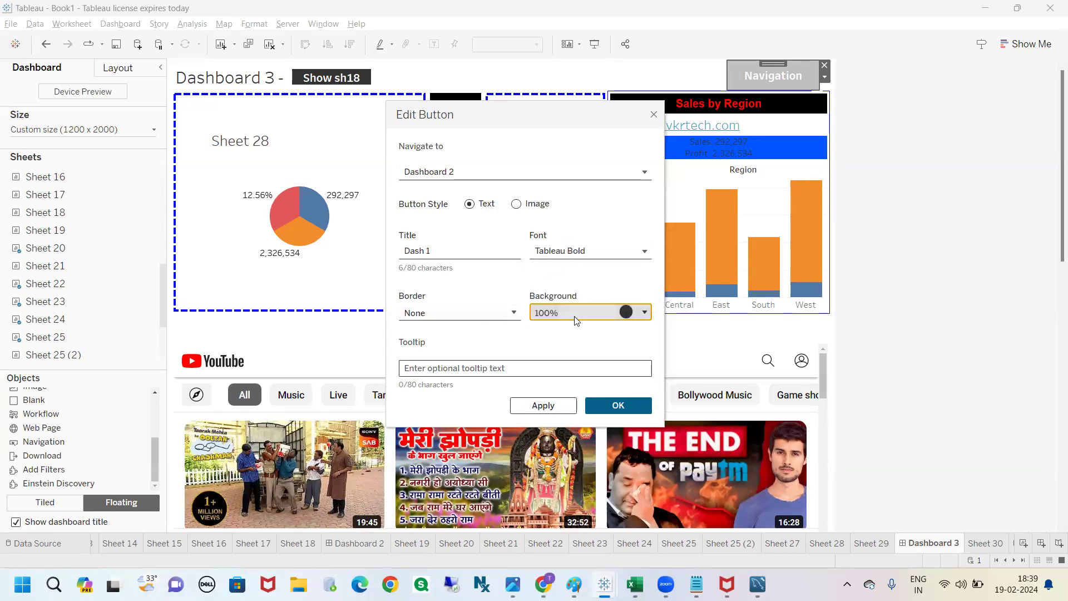
click(464, 364)
click(605, 410)
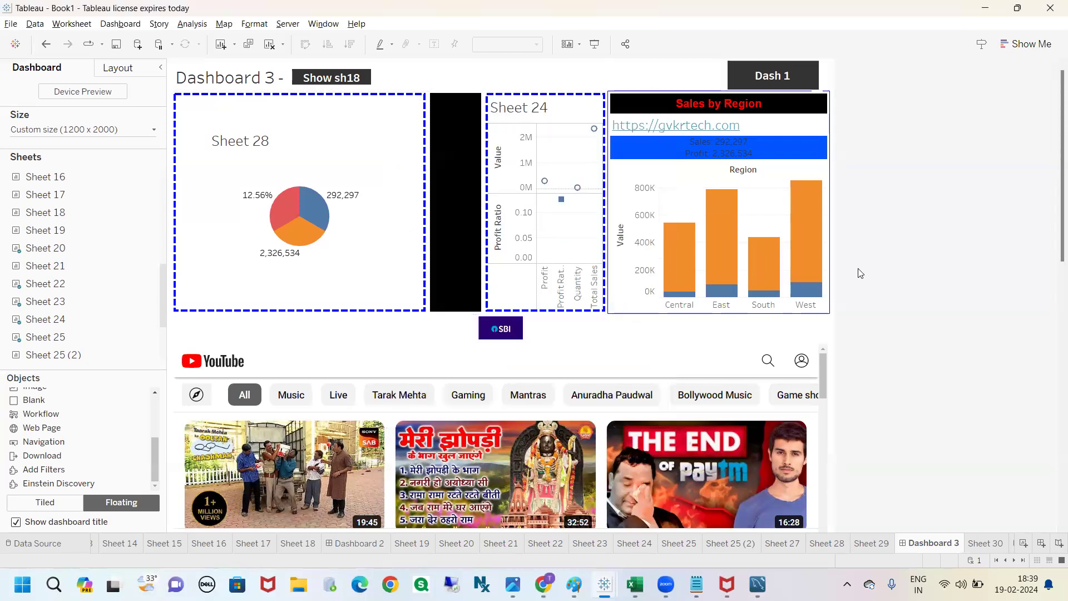
Step: Review the Dash 1 button's settings without changing them and deselect the button
click(773, 82)
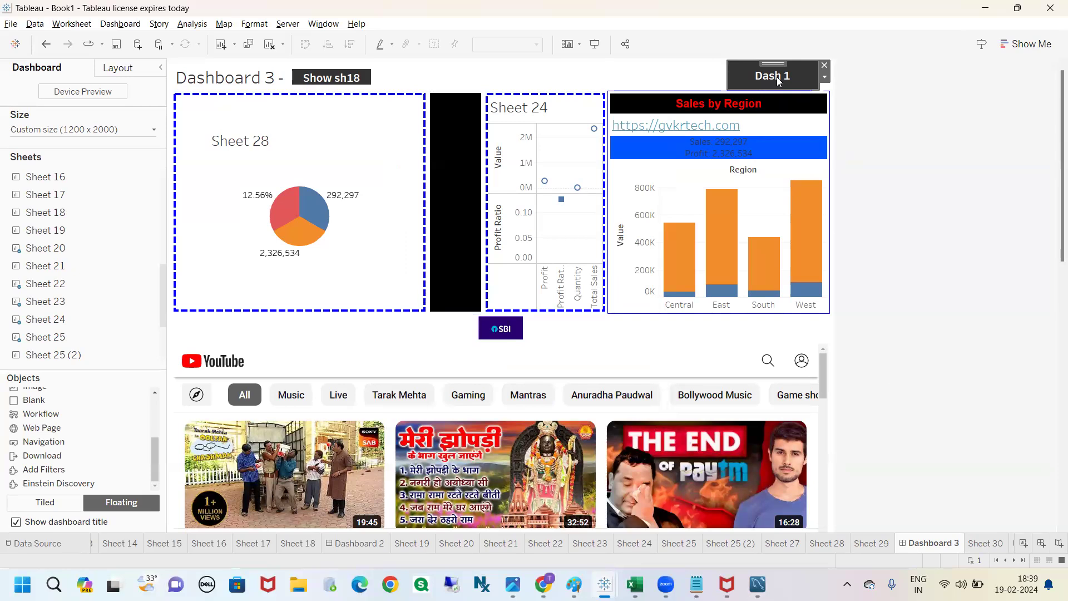
double_click(778, 82)
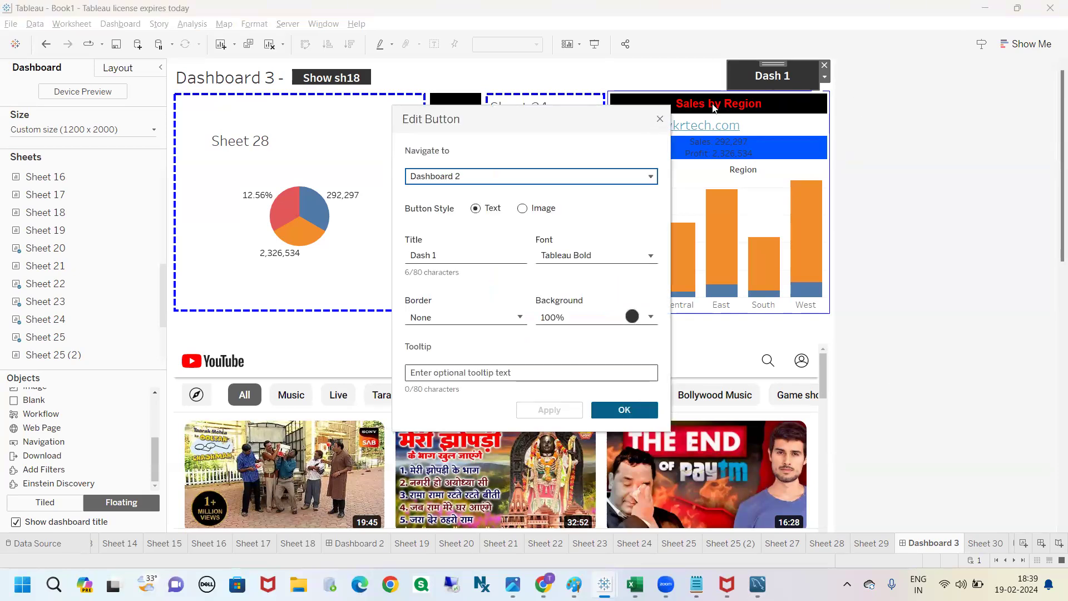
click(659, 121)
click(996, 139)
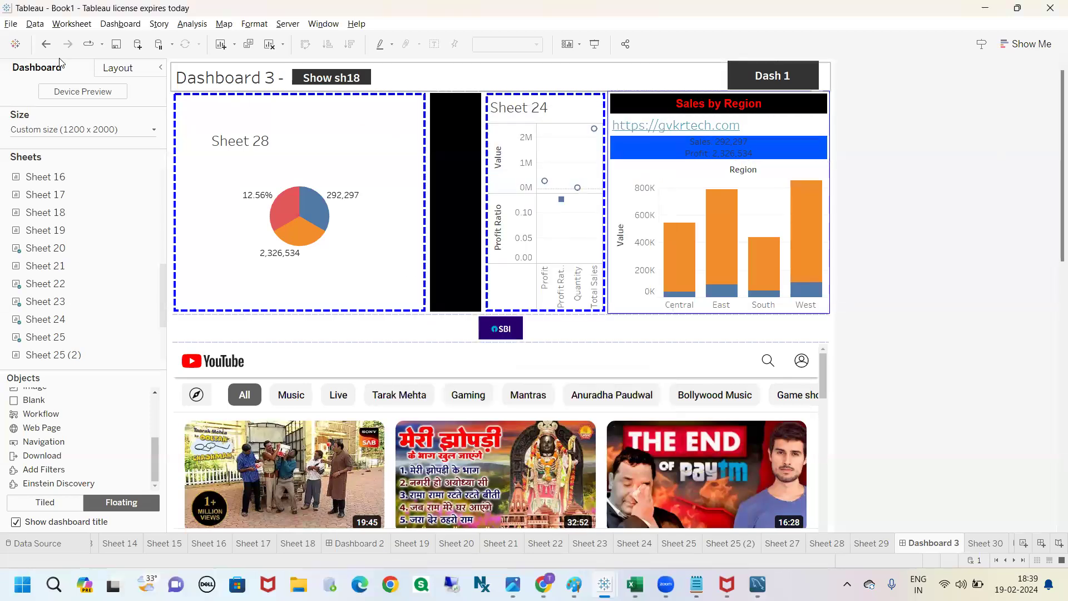
Step: Undo the navigation button's edit to examine its unconfigured appearance, and redo the edit
click(46, 44)
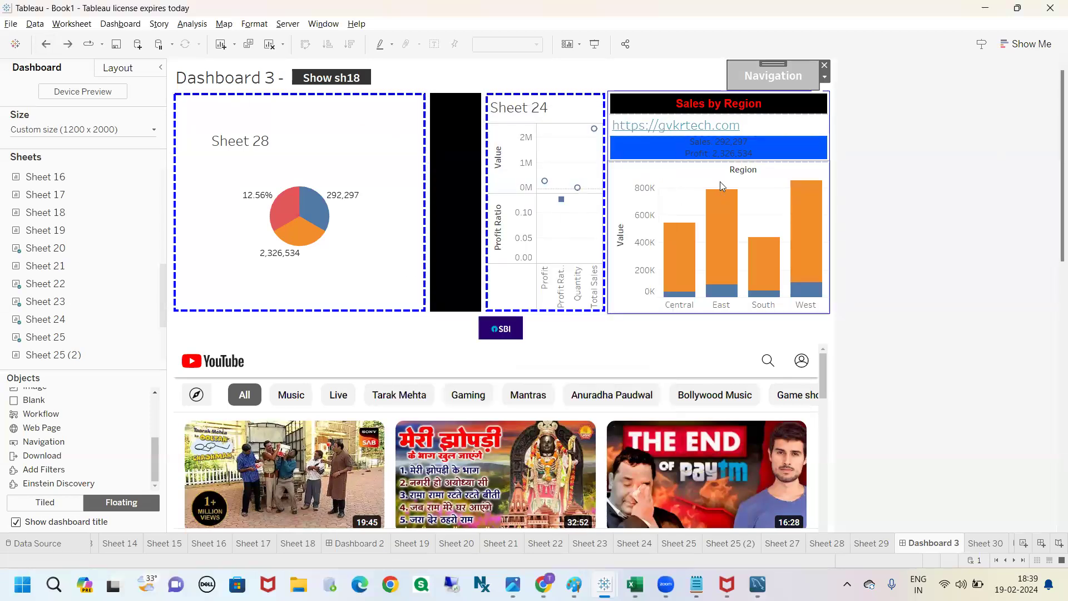
click(865, 168)
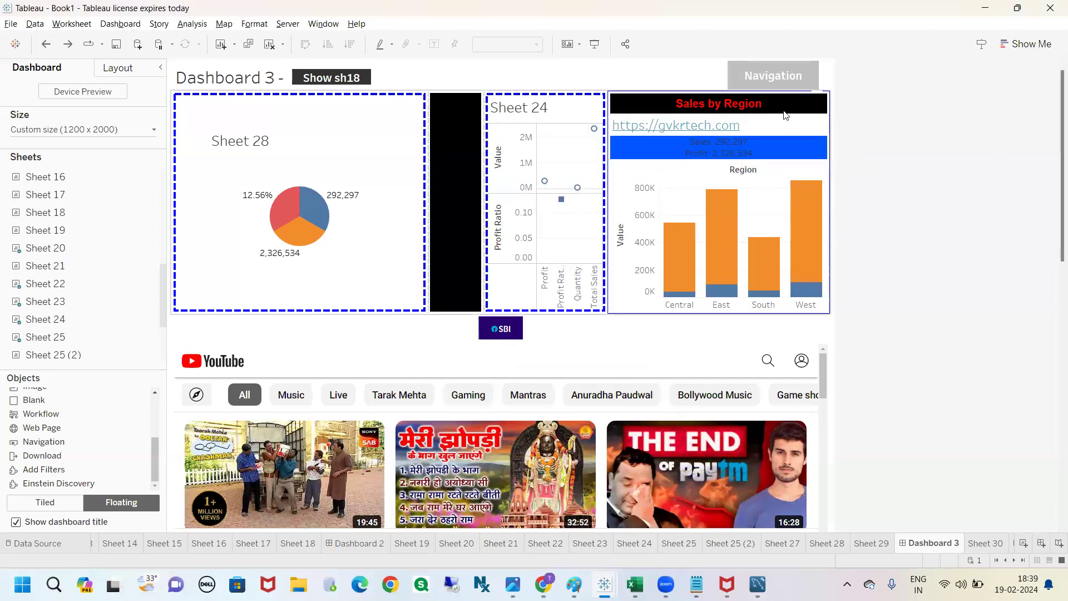
click(761, 83)
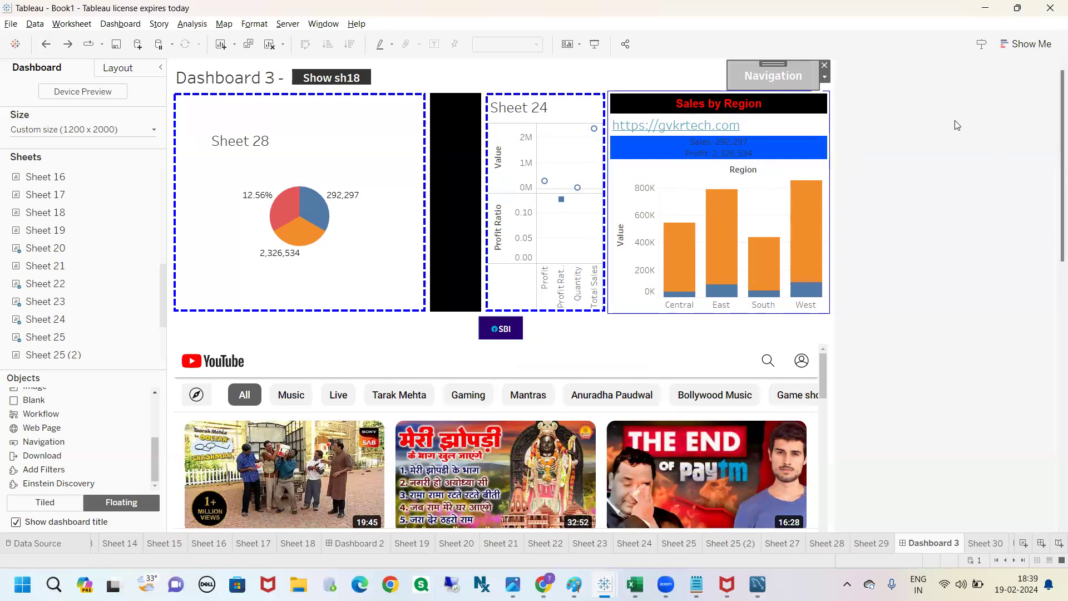
mouse_move(745, 66)
mouse_down()
mouse_move(707, 75)
mouse_move(837, 109)
mouse_move(704, 63)
mouse_up()
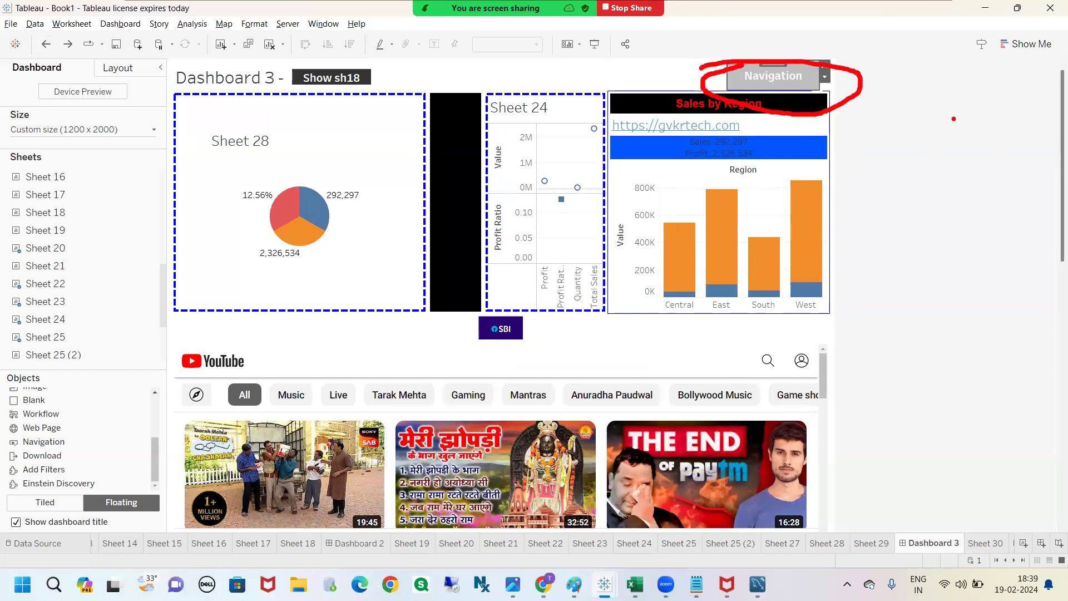
key(Escape)
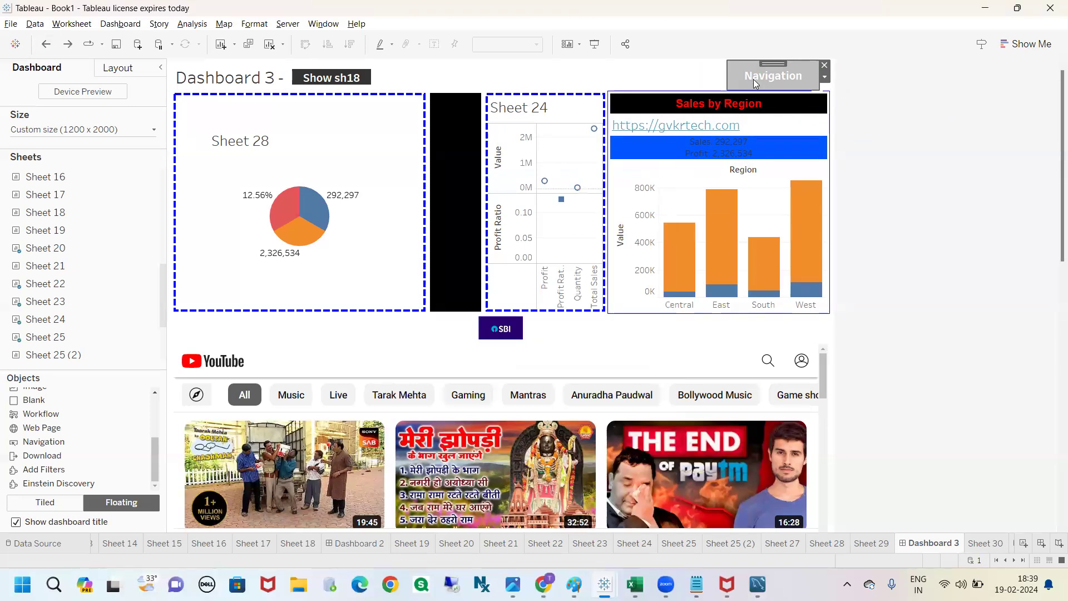
click(69, 46)
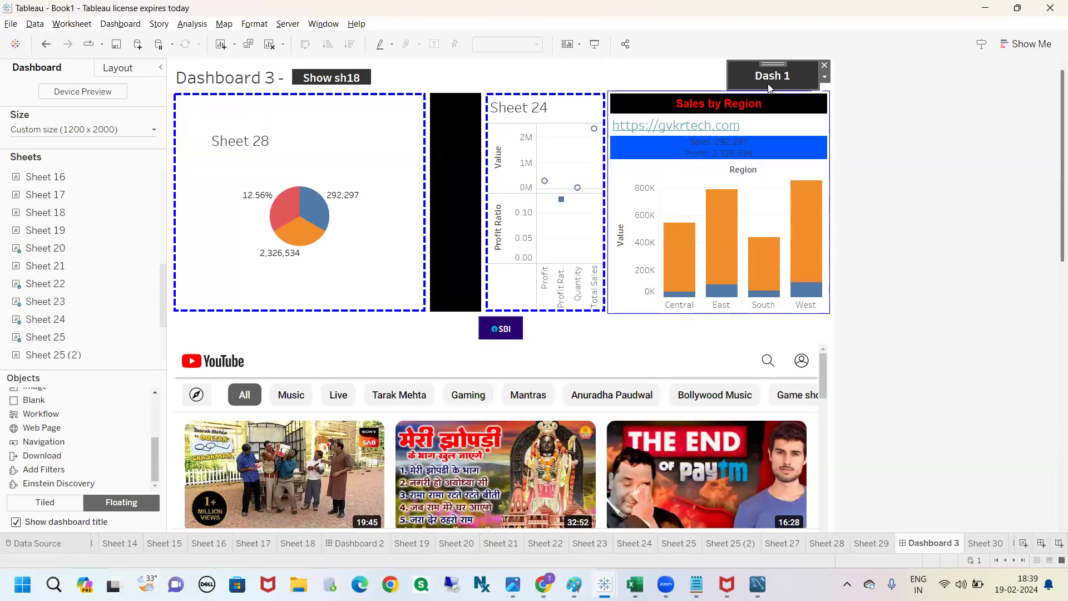
click(863, 103)
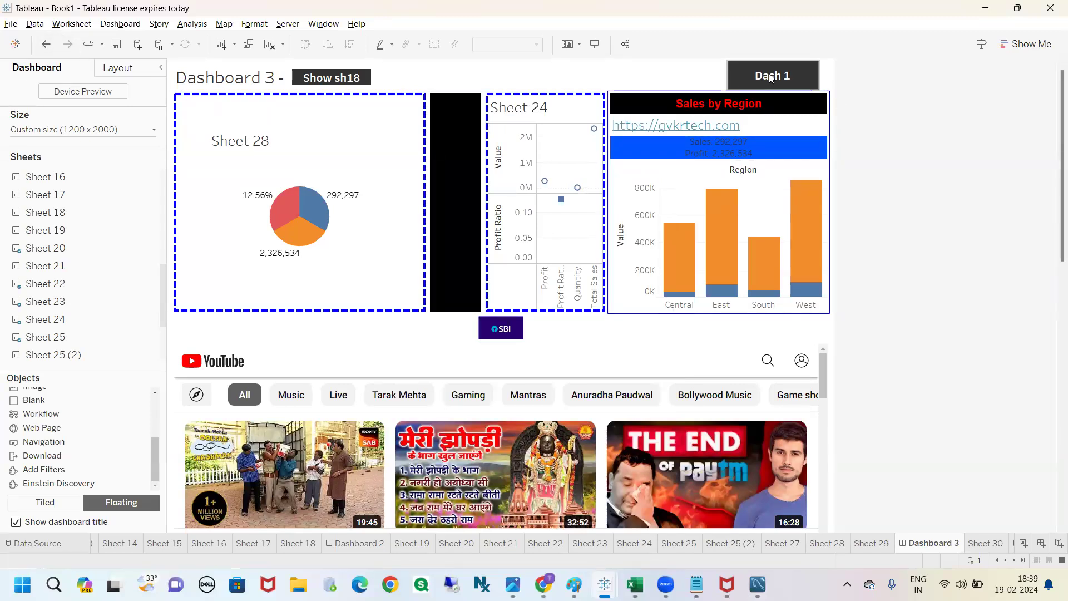
Step: Use the Dash 1 button in presentation mode to go to Dashboard 2, and exit presentation mode
click(594, 44)
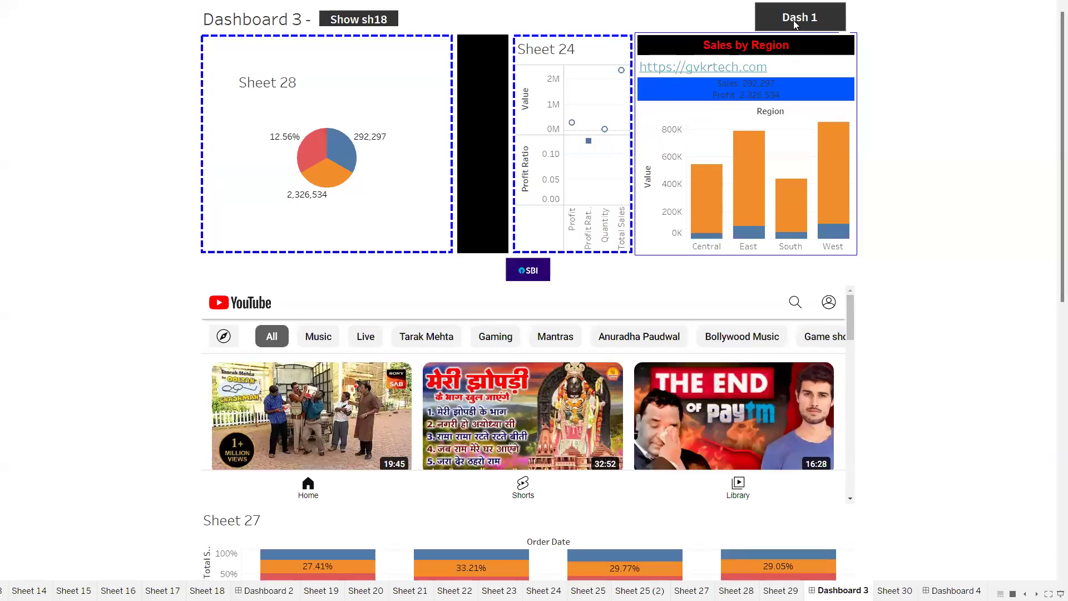
click(796, 24)
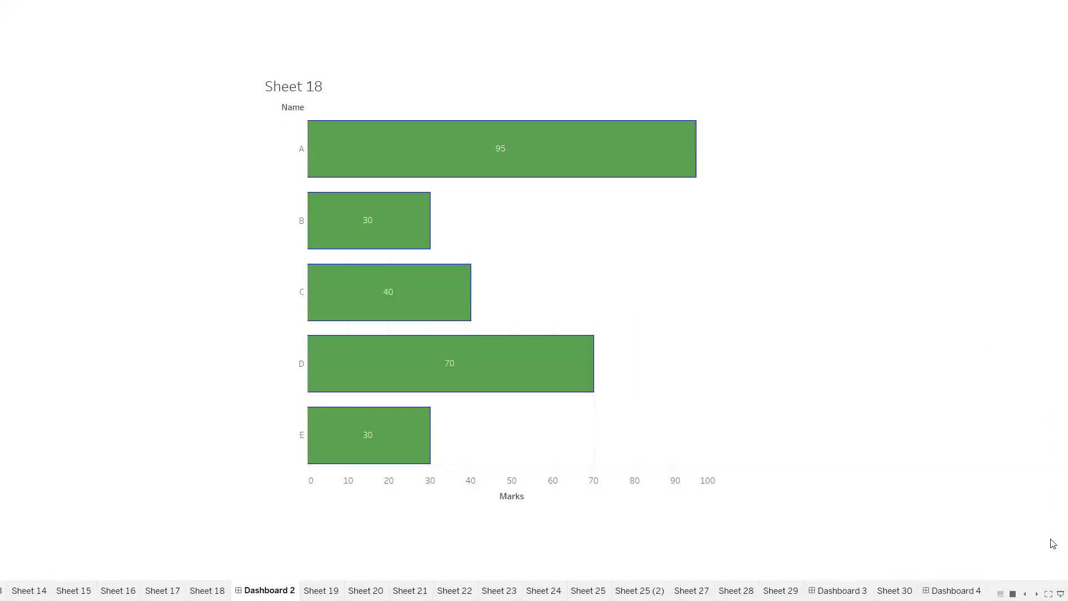
click(1060, 593)
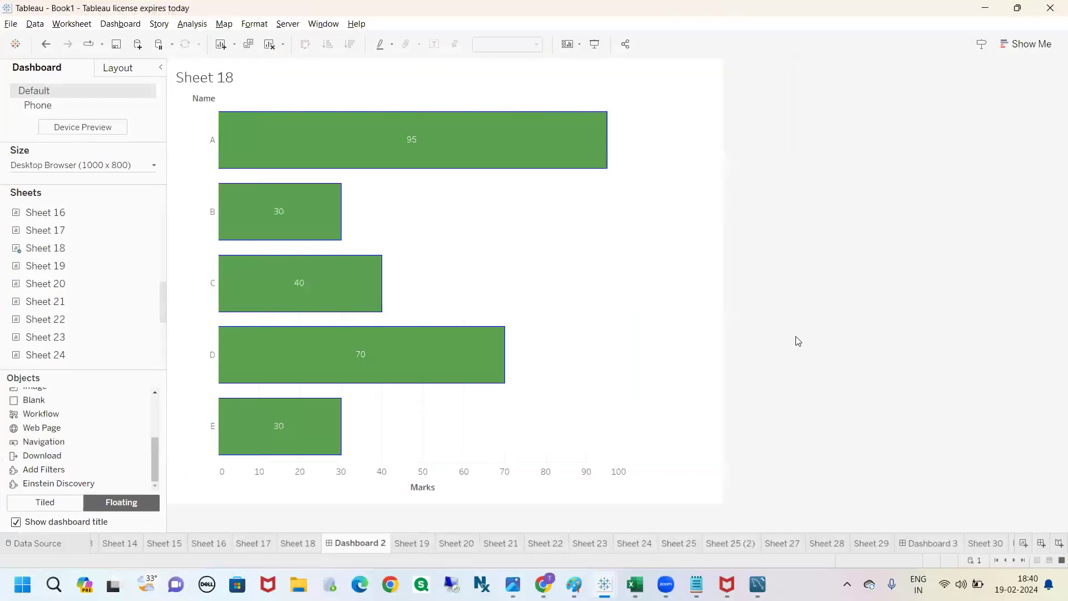
Step: Add three floating Navigation buttons in a row beside the Sheet 18 title on Dashboard 2
drag(54, 442, 251, 69)
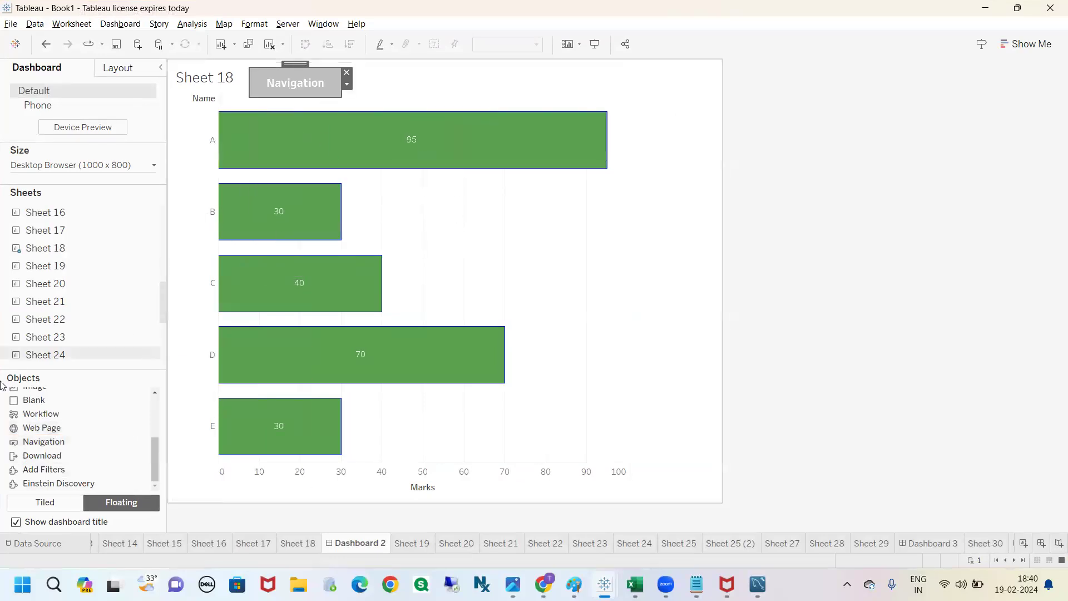
drag(45, 441, 349, 68)
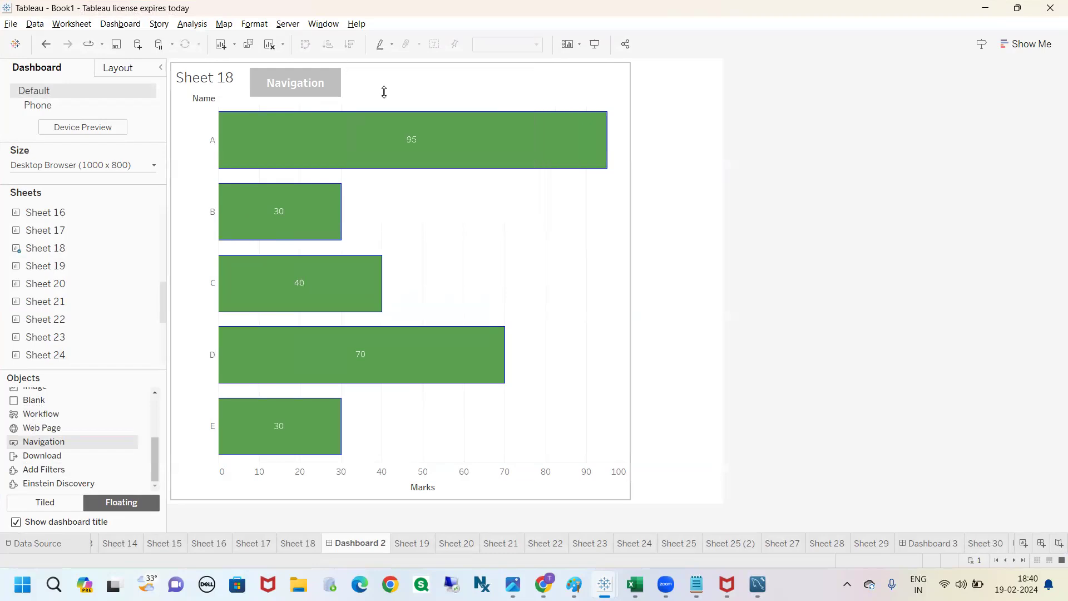
drag(41, 441, 446, 69)
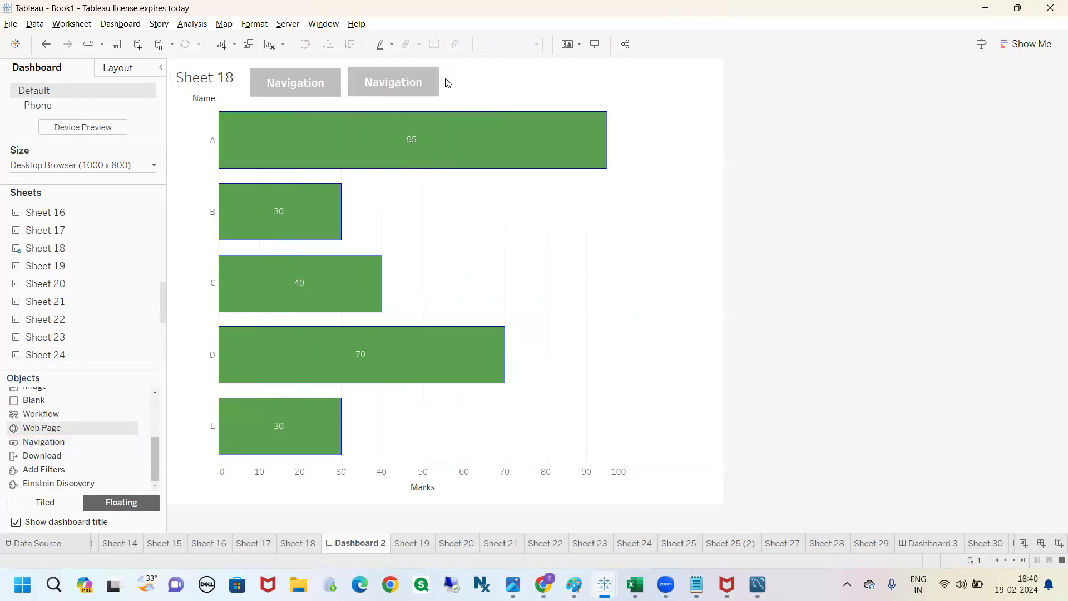
click(869, 191)
Step: Set the first navigation button to navigate to Dashboard 1 and title it "dash 1"
click(290, 81)
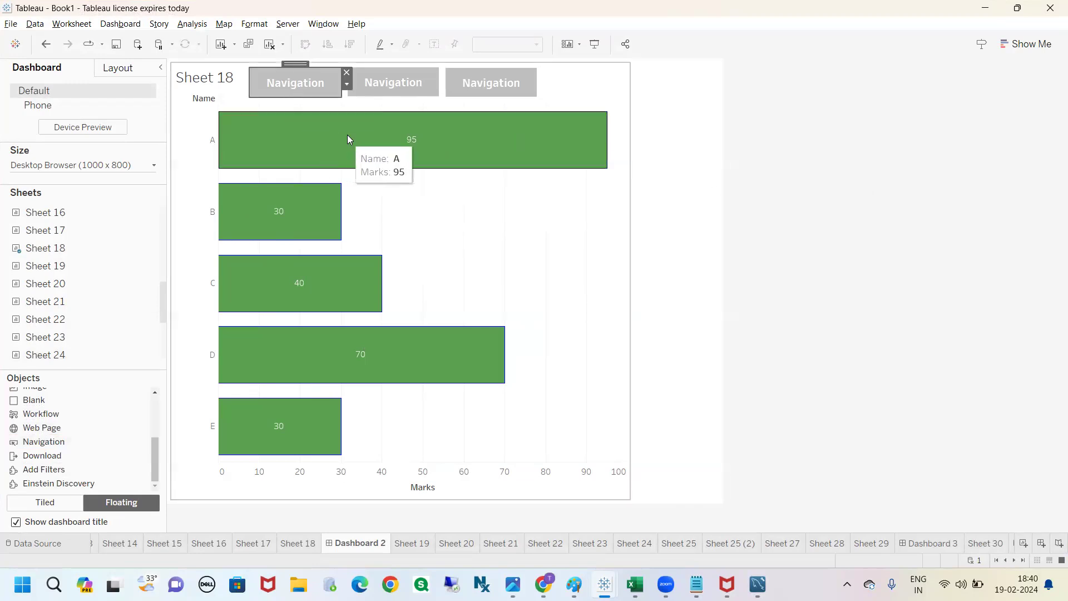
double_click(306, 93)
click(456, 177)
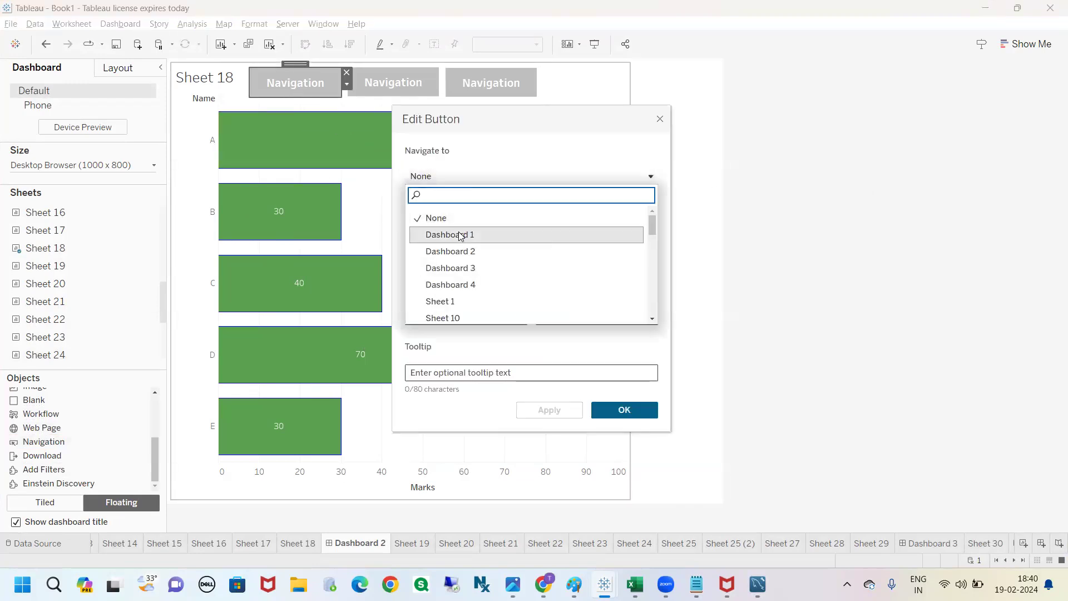
click(460, 235)
click(620, 404)
double_click(286, 81)
click(488, 254)
text(dash 1)
click(636, 411)
Step: Set the middle navigation button to navigate to Dashboard 2 and title it "dash 2"
click(393, 84)
double_click(393, 84)
click(448, 175)
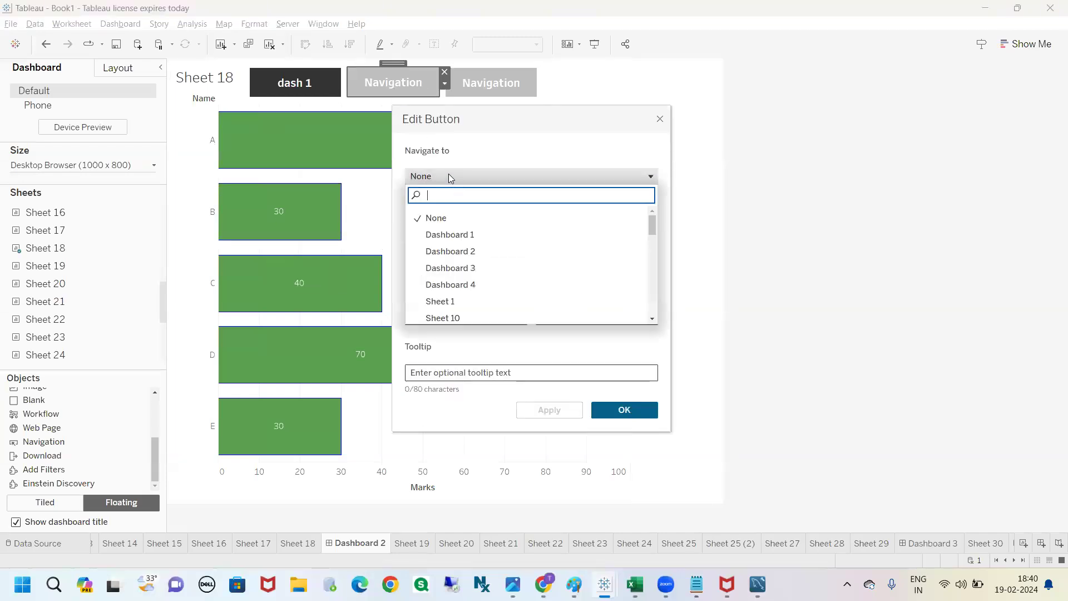
click(470, 246)
click(488, 254)
text(dash 2)
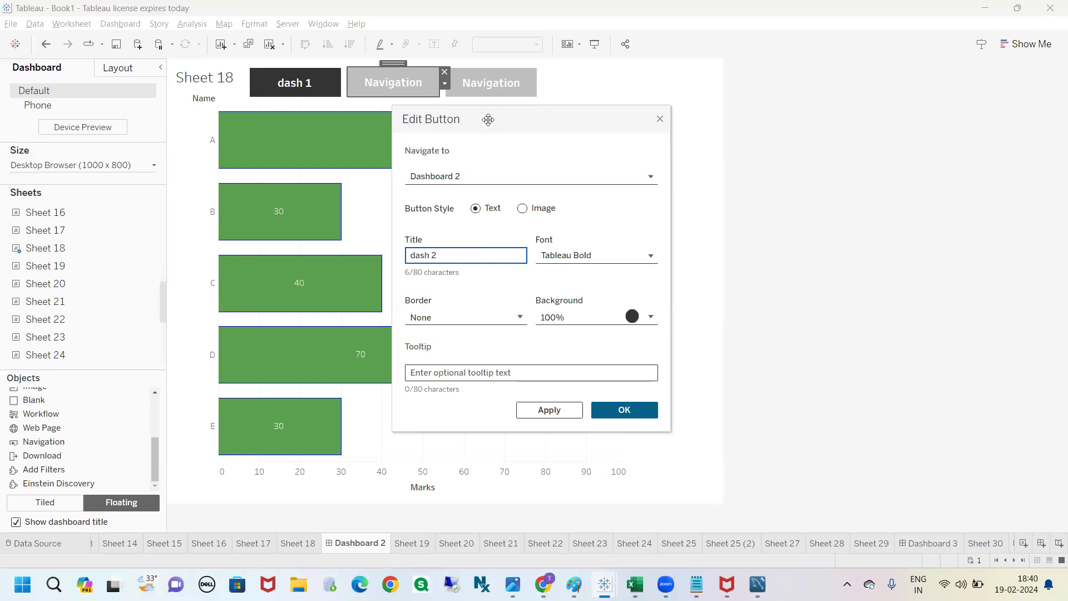
drag(482, 119, 475, 119)
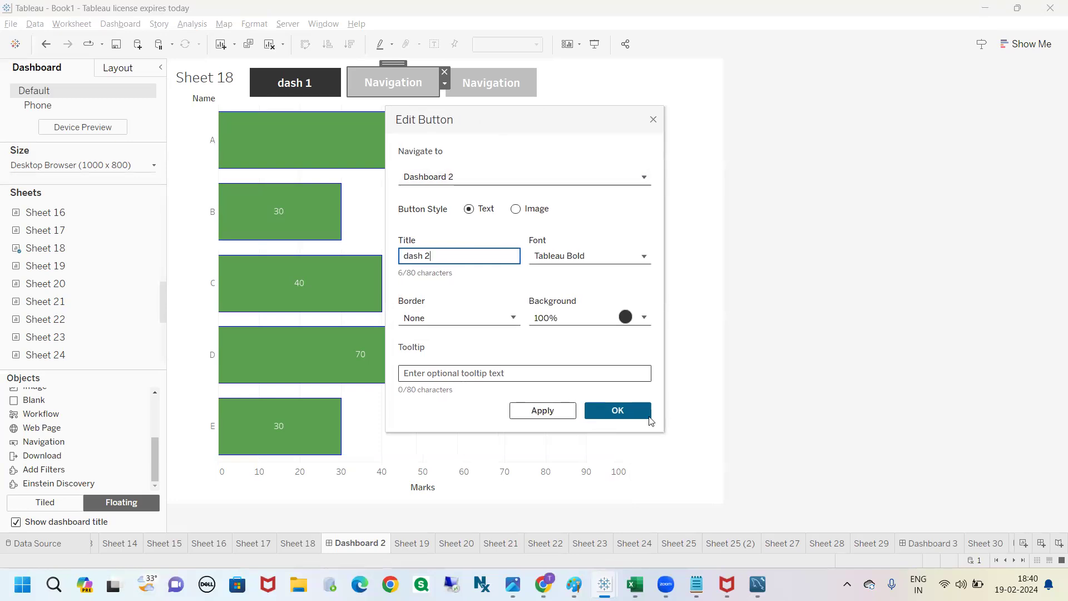
click(617, 410)
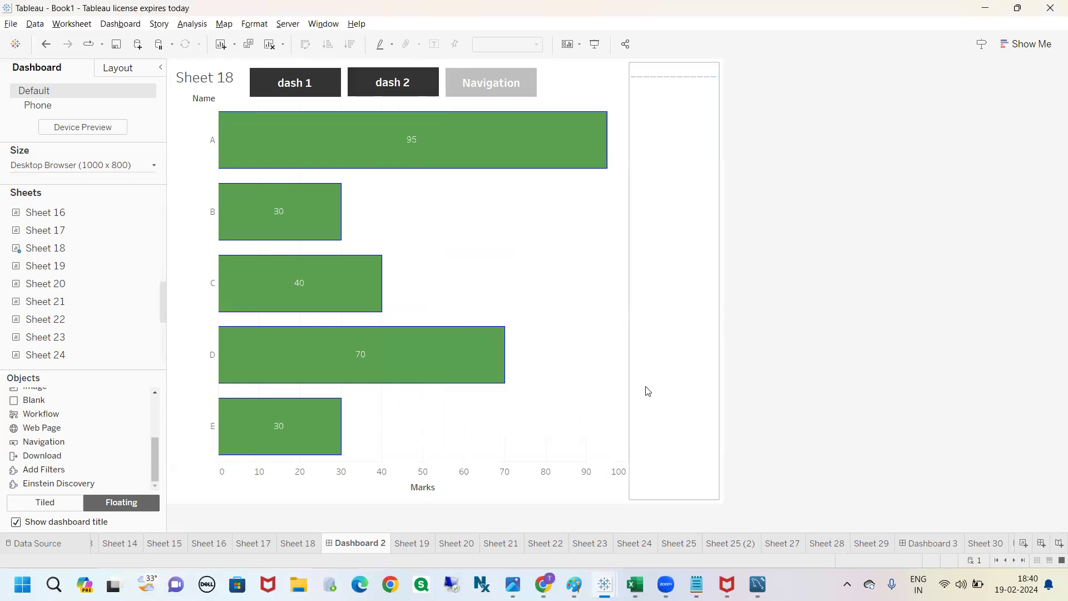
key(ctrl+2)
mouse_move(354, 507)
mouse_down()
mouse_move(322, 520)
mouse_move(375, 560)
mouse_move(344, 503)
mouse_move(352, 128)
mouse_move(451, 89)
mouse_move(413, 54)
mouse_move(351, 54)
mouse_move(352, 104)
mouse_up()
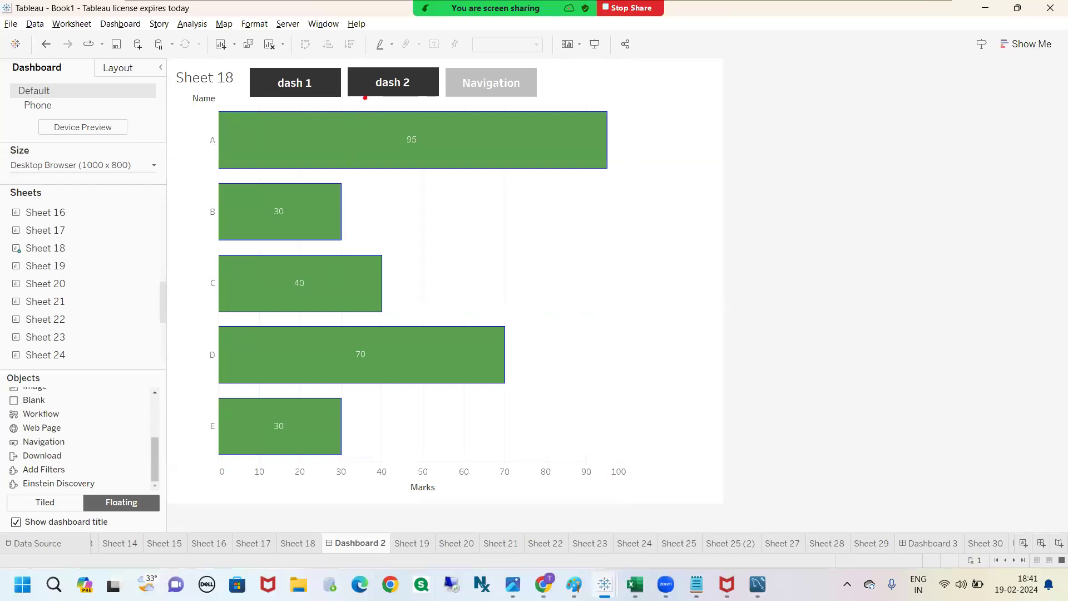
mouse_move(376, 93)
mouse_down()
mouse_move(417, 202)
mouse_move(374, 109)
mouse_move(367, 120)
mouse_move(410, 136)
mouse_up()
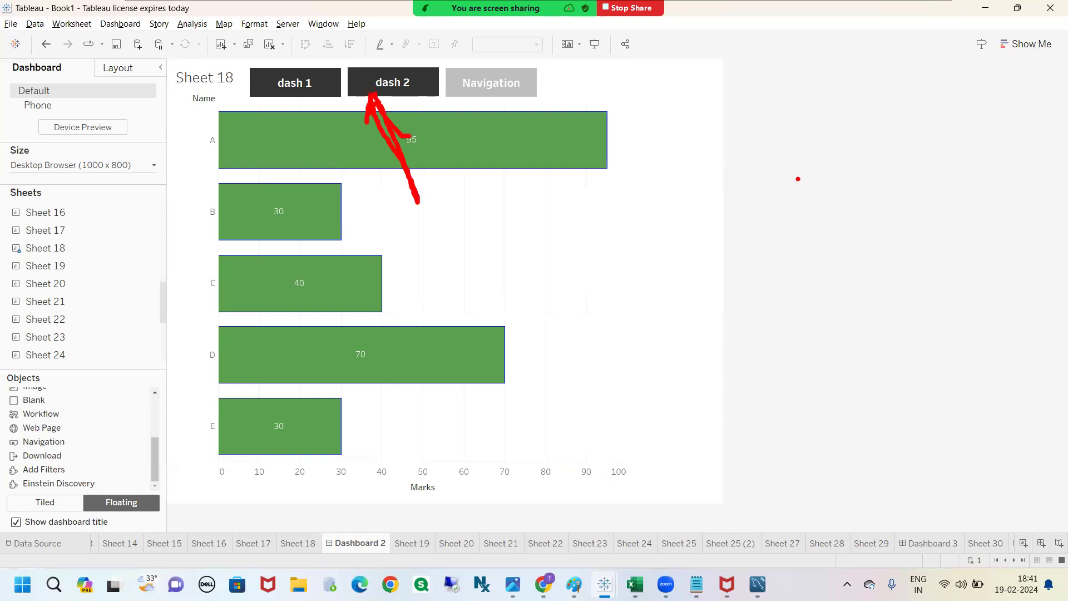
Step: Change the dash 2 button's background colour to green and accept the button settings
click(398, 87)
double_click(396, 88)
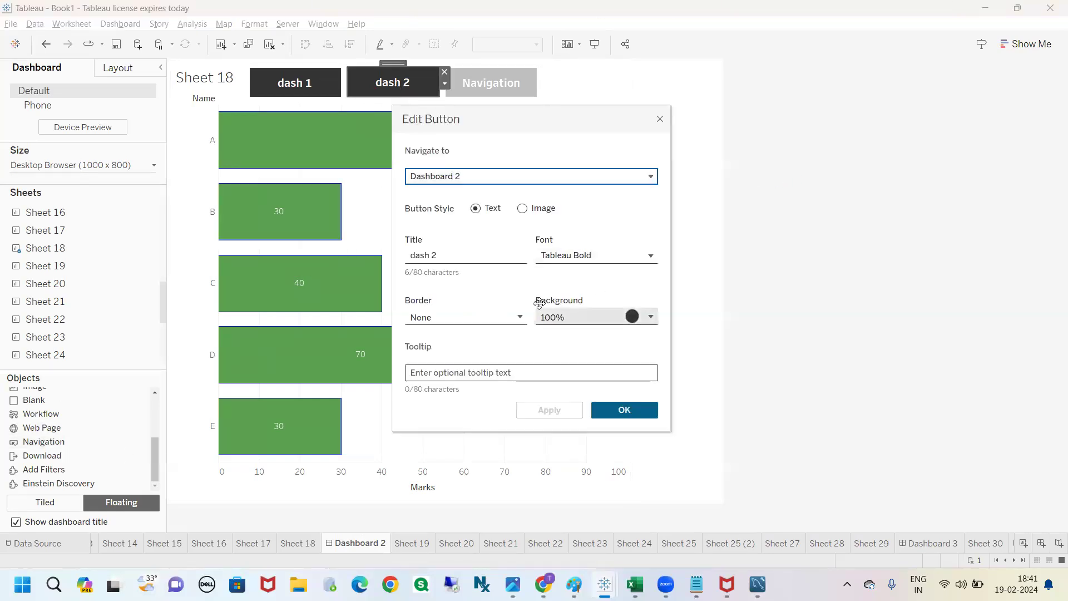
click(633, 317)
click(598, 363)
click(503, 397)
click(625, 410)
click(763, 344)
Step: Set the third navigation button to navigate to Dashboard 3 and title it "dash 3"
double_click(485, 83)
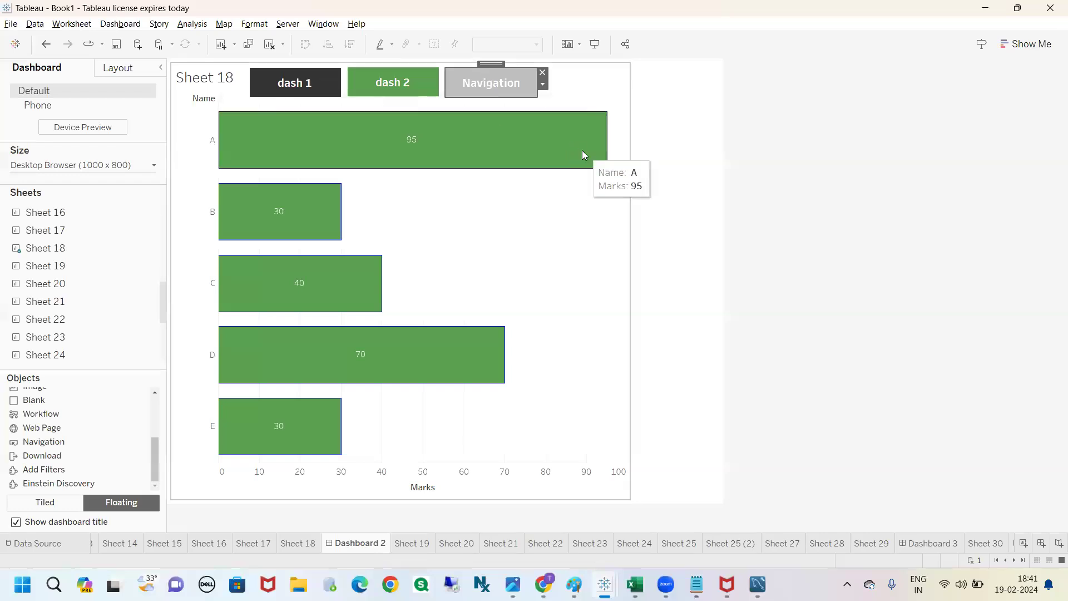
click(483, 176)
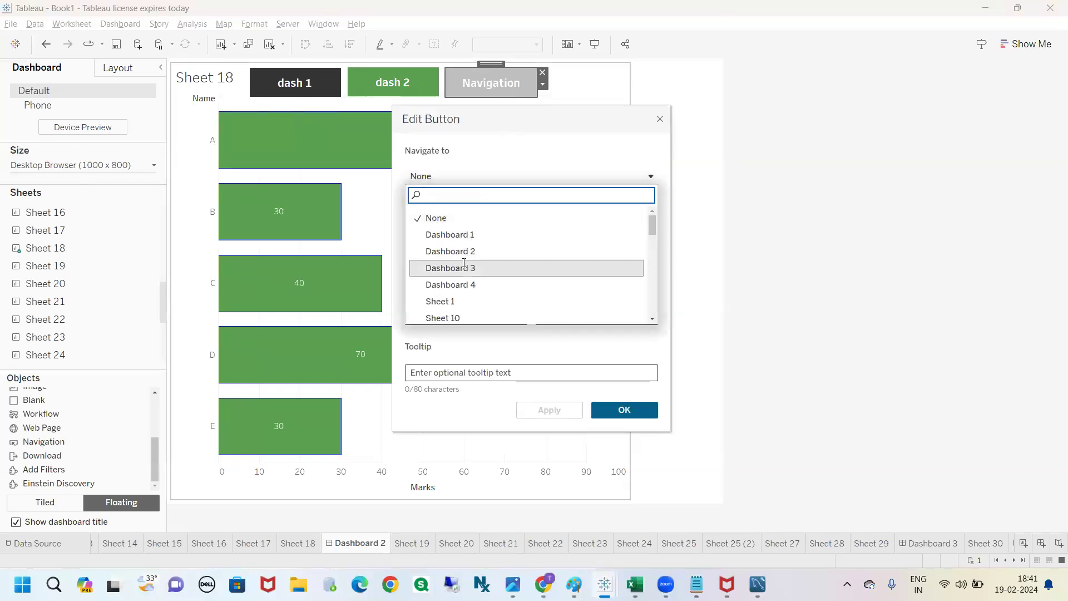
click(534, 263)
click(461, 254)
text(dash 3)
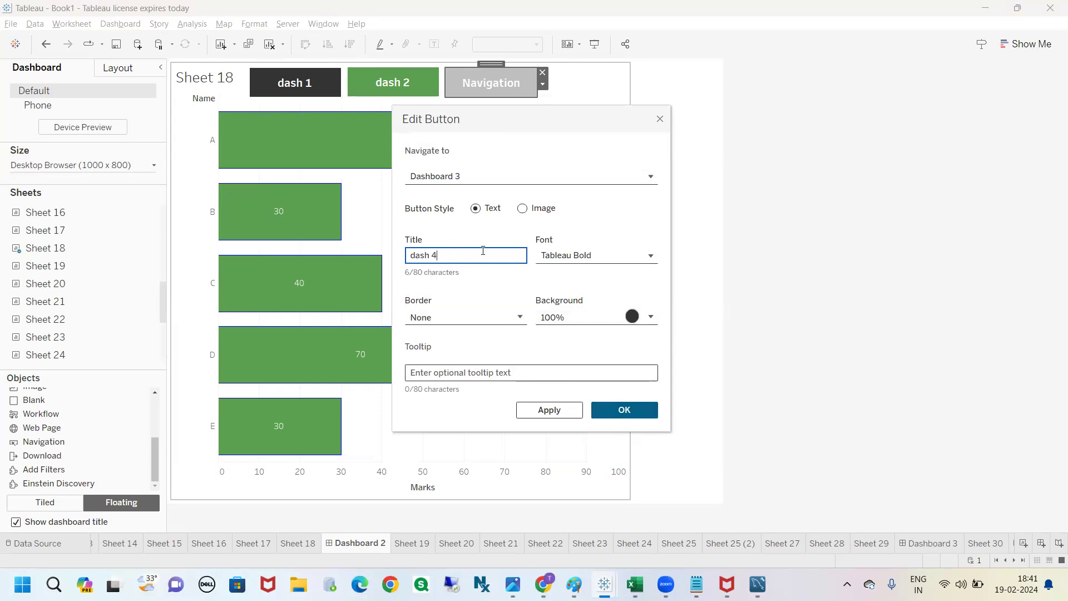
click(637, 410)
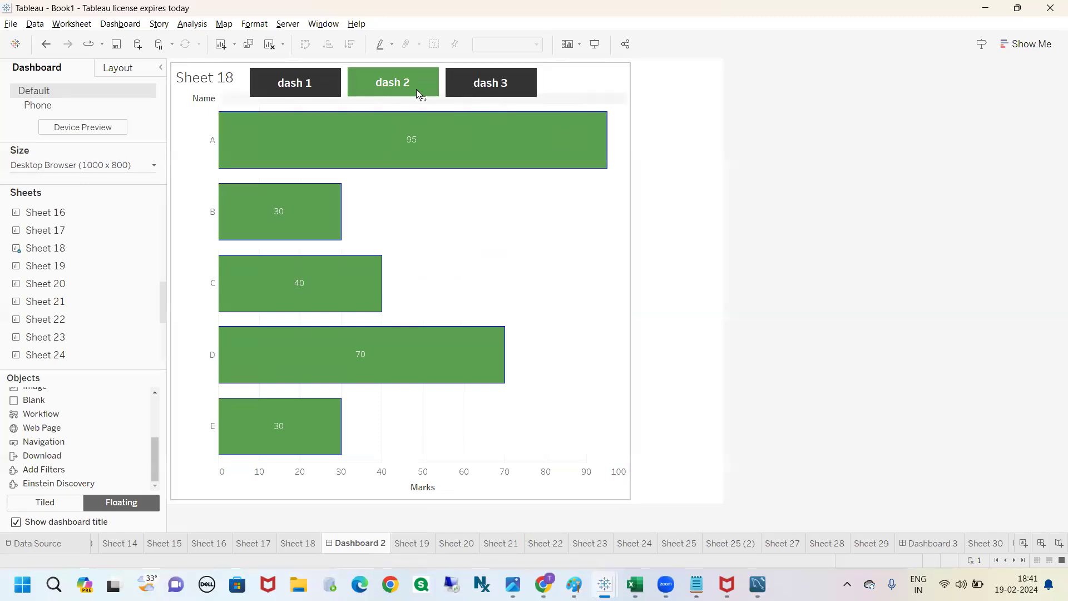
click(384, 83)
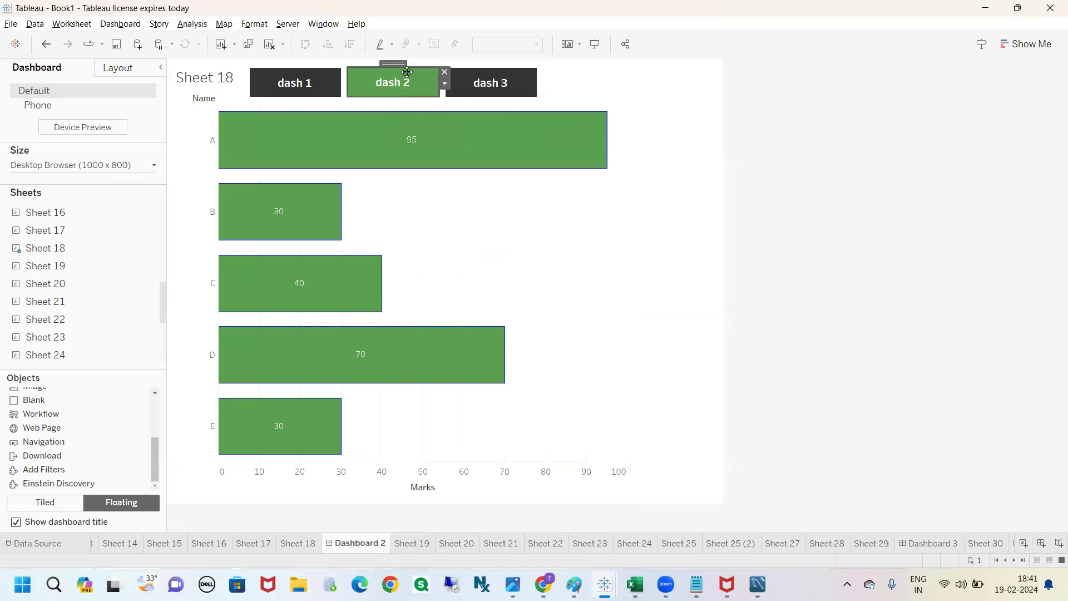
click(782, 147)
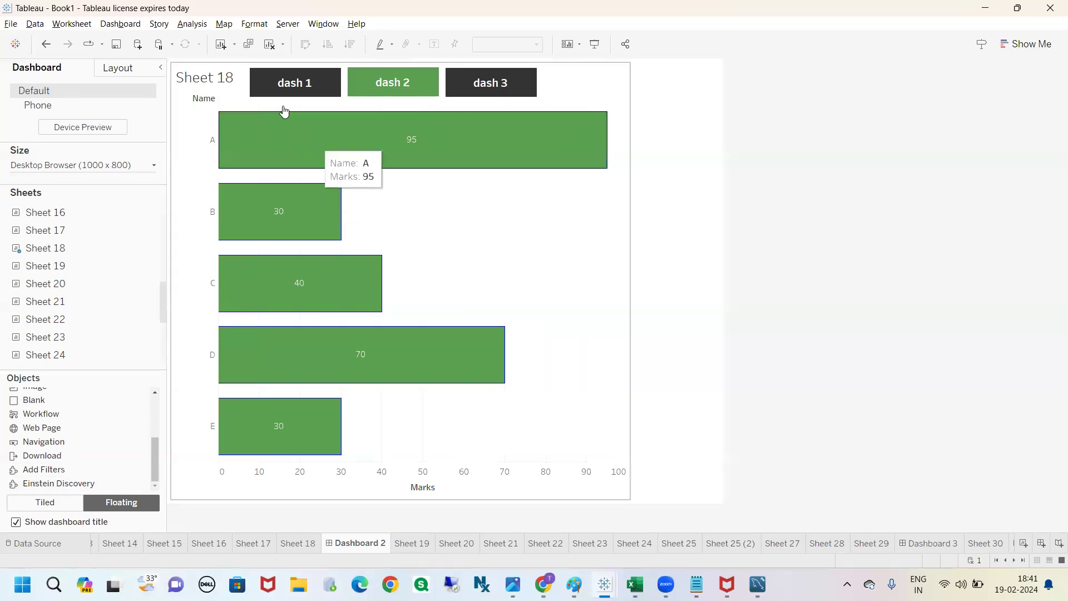
Step: Add a fourth floating Navigation button after dash 3, set it to navigate to Dashboard 4 and enter the title "dash 4"
drag(44, 441, 551, 71)
double_click(573, 81)
click(528, 175)
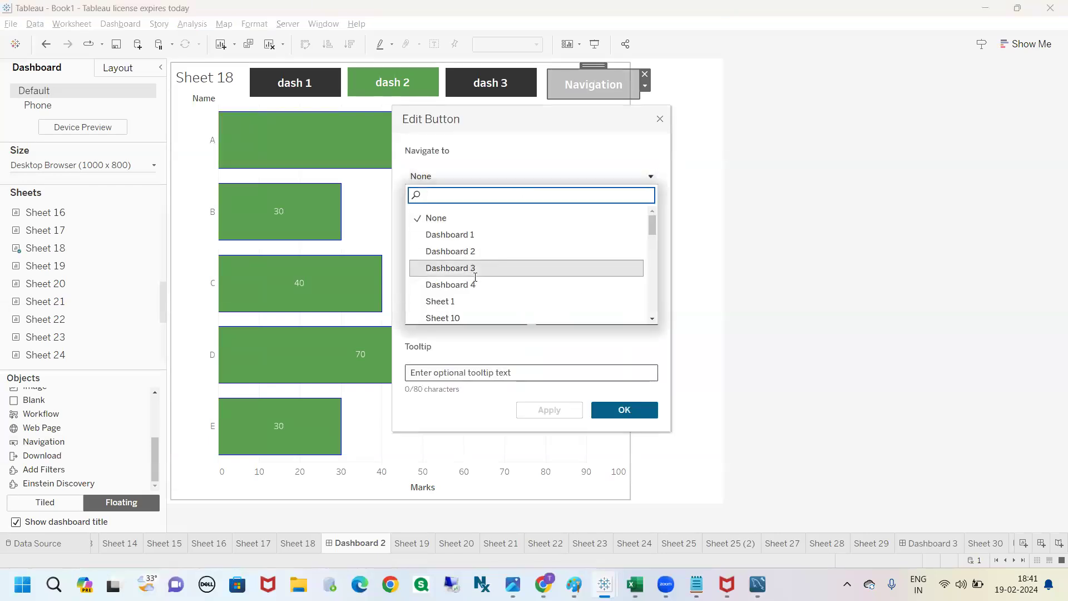
click(545, 284)
click(464, 255)
text(dash 4)
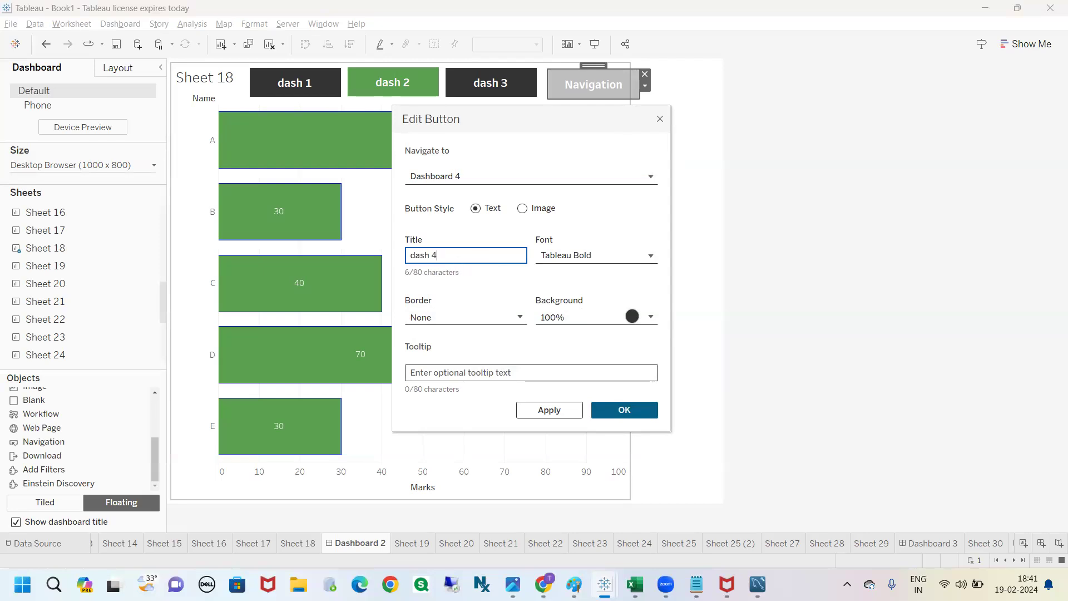
Step: Replace the fourth button's title with "->" and accept the button settings
mouse_move(517, 206)
mouse_down()
mouse_move(589, 233)
mouse_move(548, 196)
mouse_move(520, 207)
mouse_up()
key(Escape)
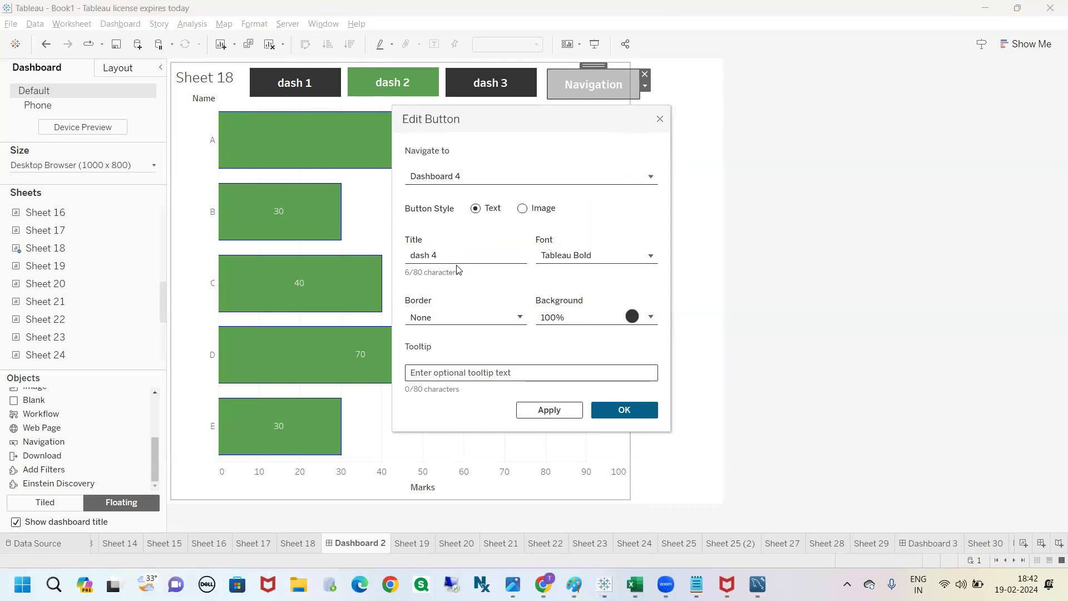
text(->)
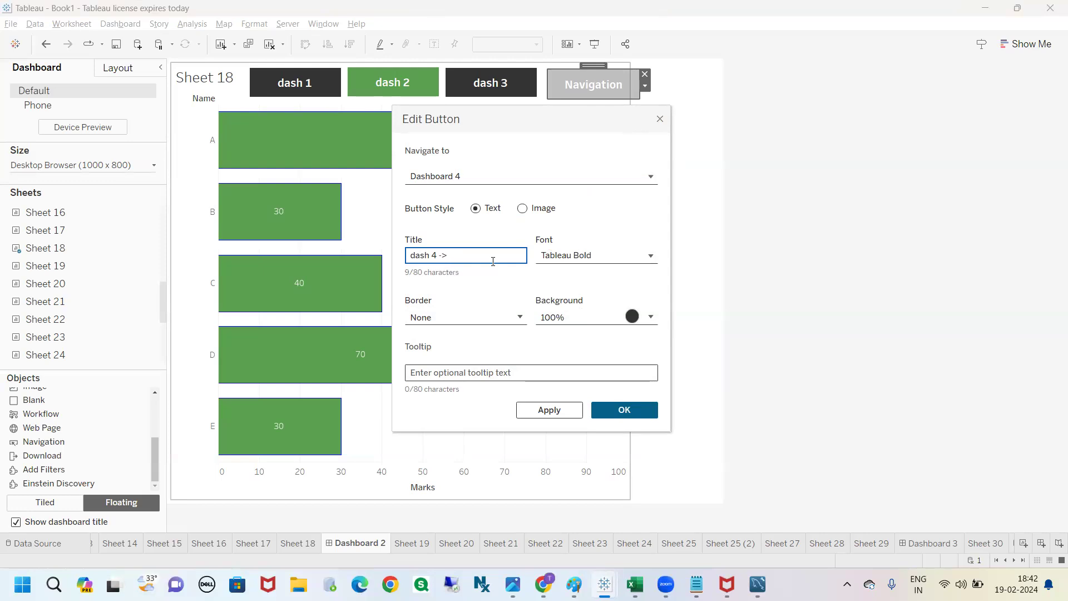
key(BackSpace)
key(BackSpace)
key(BackSpace)
key(BackSpace)
key(BackSpace)
key(BackSpace)
key(BackSpace)
key(BackSpace)
text(->)
double_click(412, 257)
click(596, 409)
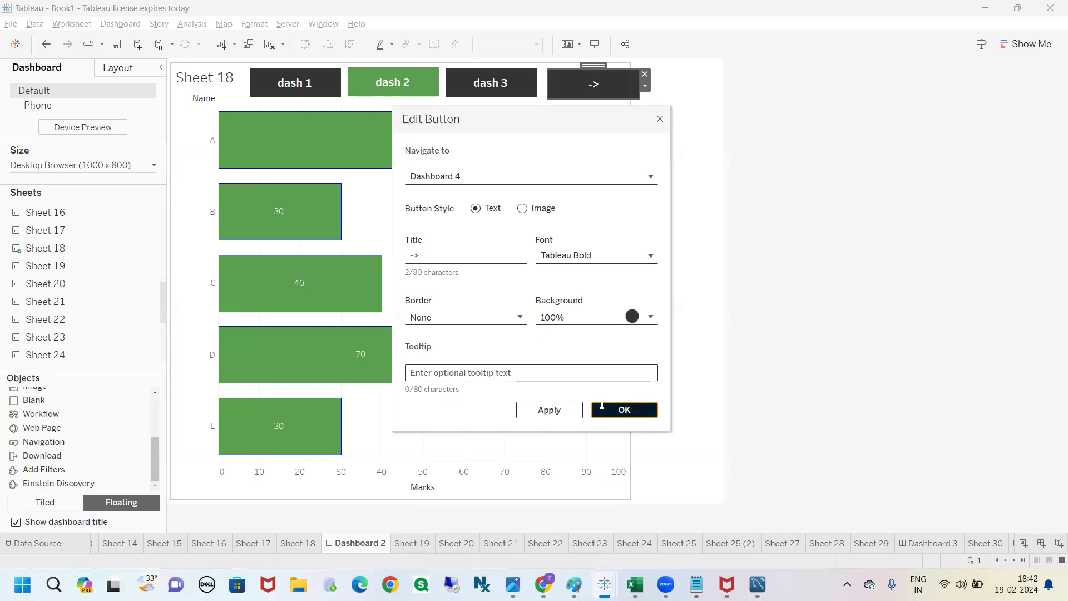
click(810, 143)
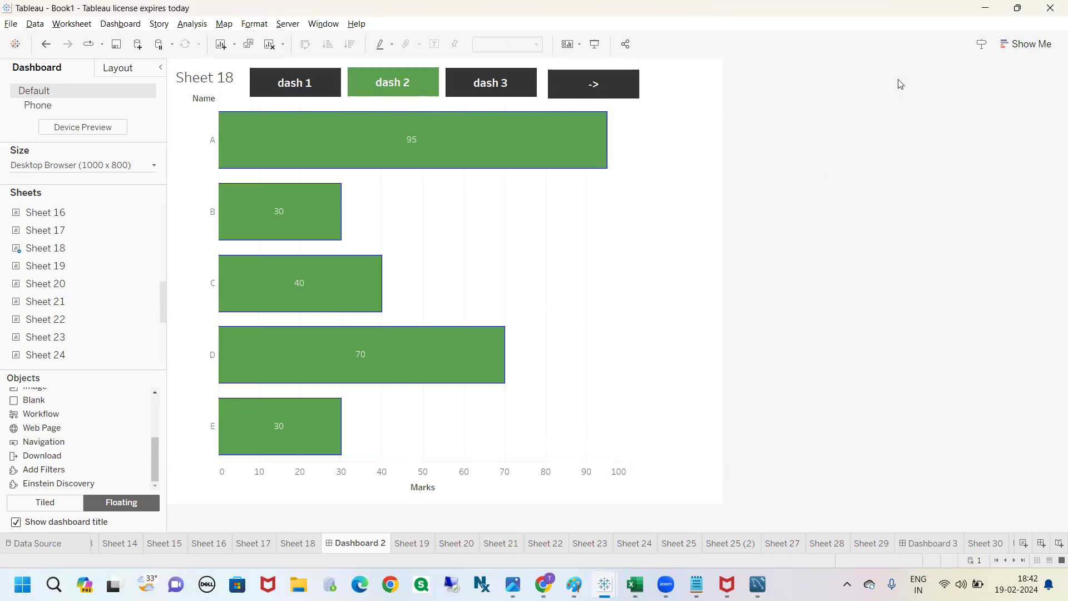
click(933, 72)
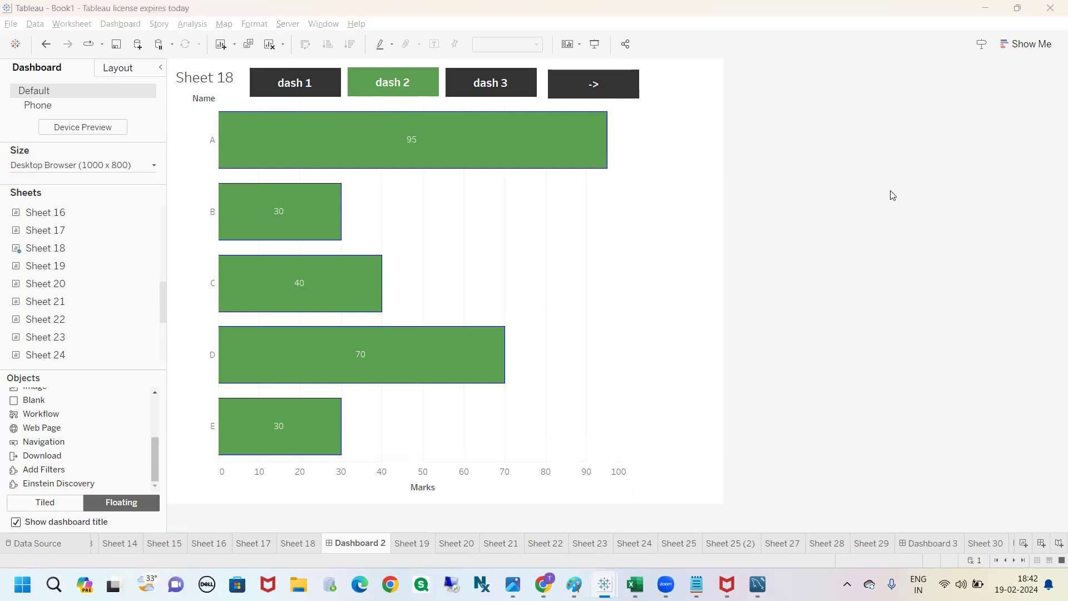
Step: Test the dash 1 button in presentation mode, return to Dashboard 2 and exit presentation mode
click(595, 44)
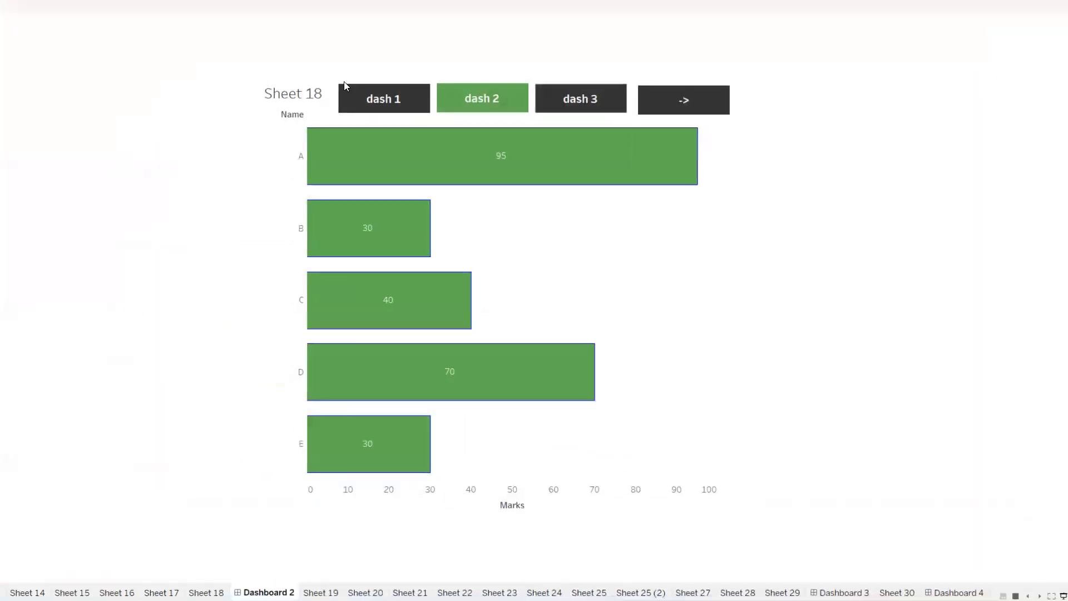
click(389, 96)
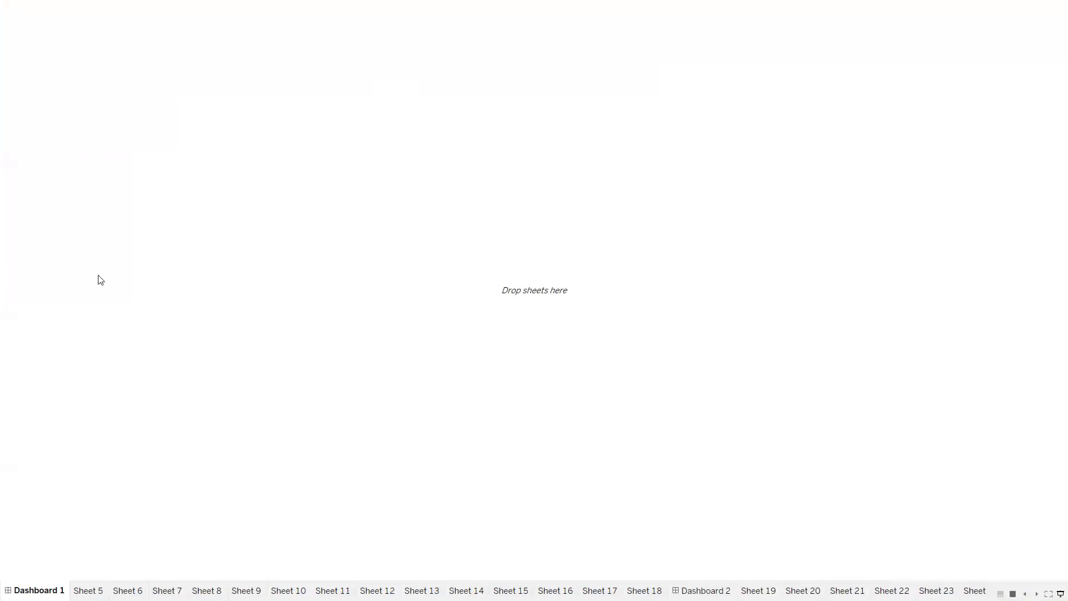
key(ctrl+z)
key(ctrl+z)
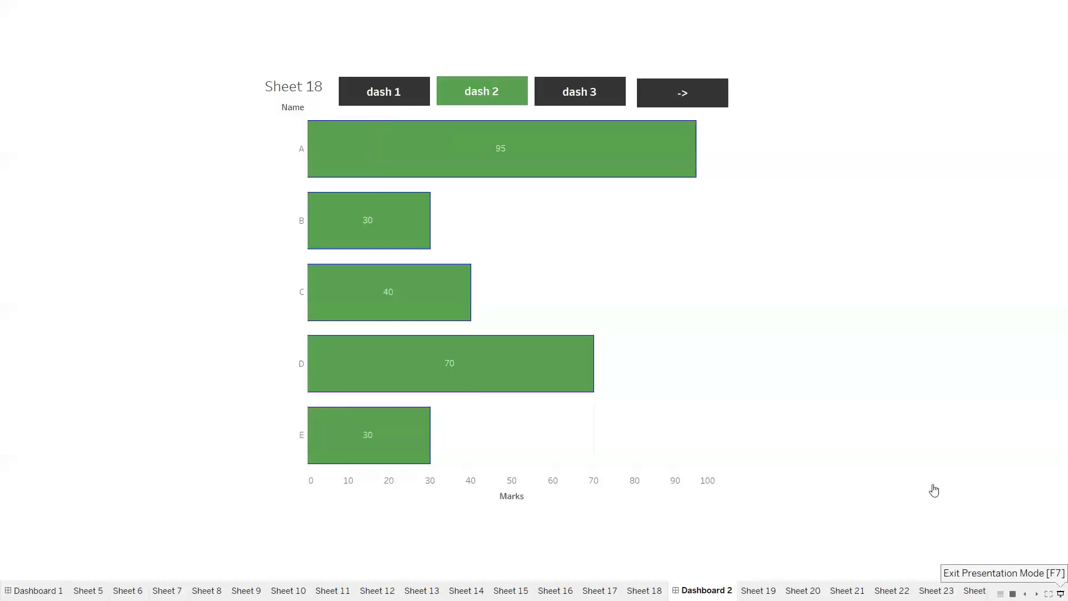
key(F7)
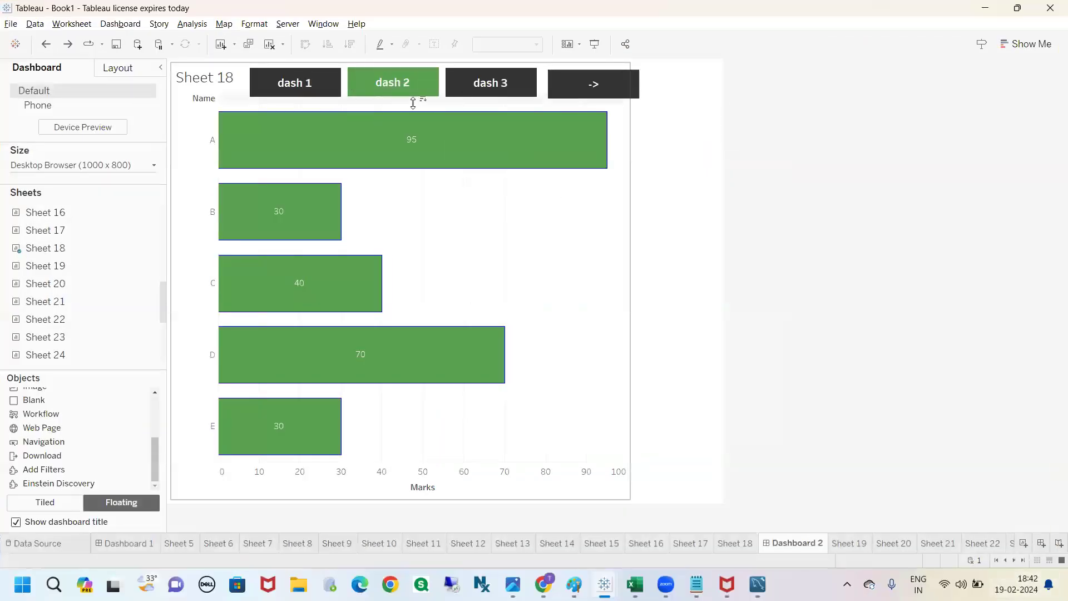
Step: Move the "->" button slightly up and closer to dash 3 to line it up with the other buttons
click(581, 86)
drag(589, 67, 584, 65)
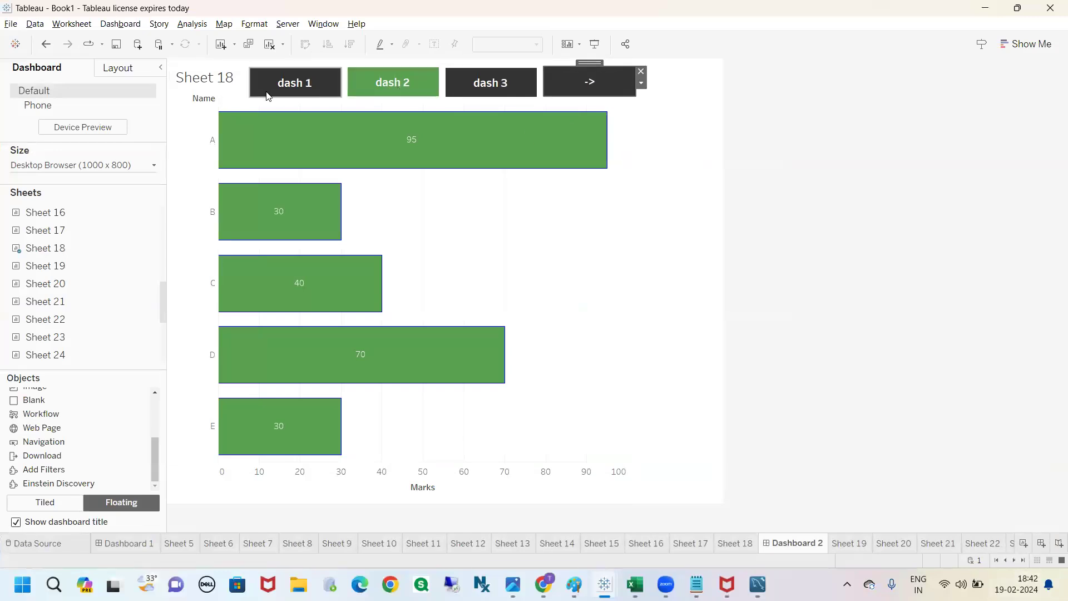
click(873, 156)
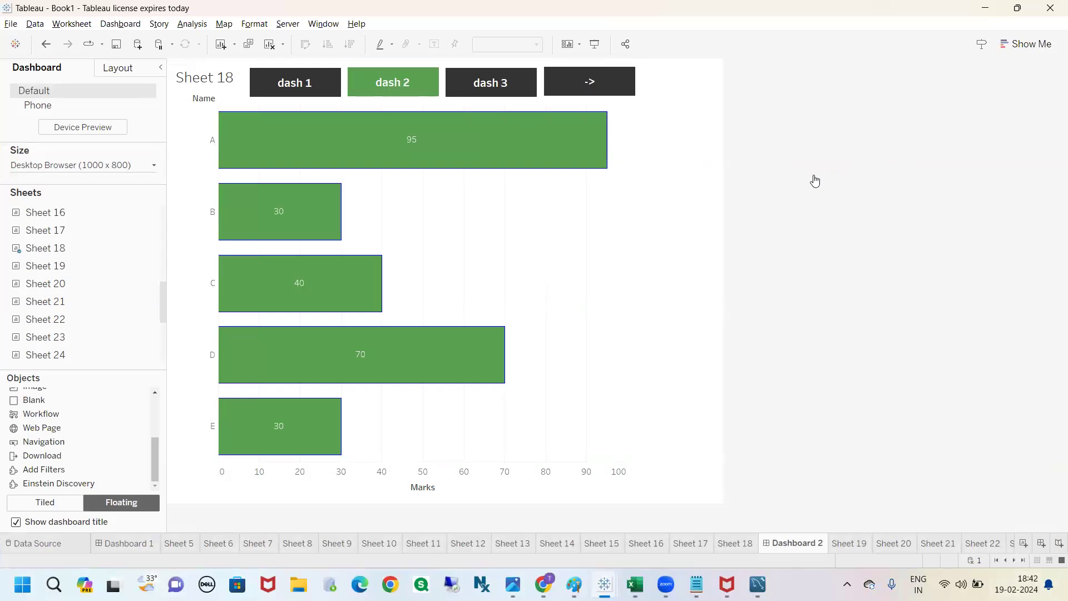
Step: Switch new objects to Tiled and place a Horizontal Container above the Sheet 18 chart
scroll(112, 421, up, 3)
drag(90, 399, 11, 409)
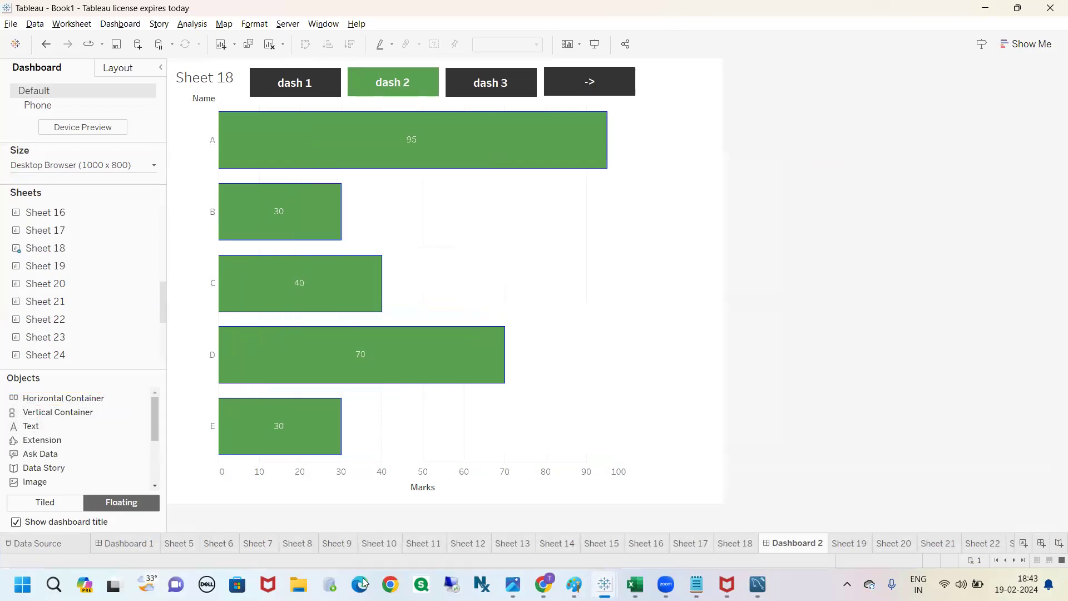
click(44, 503)
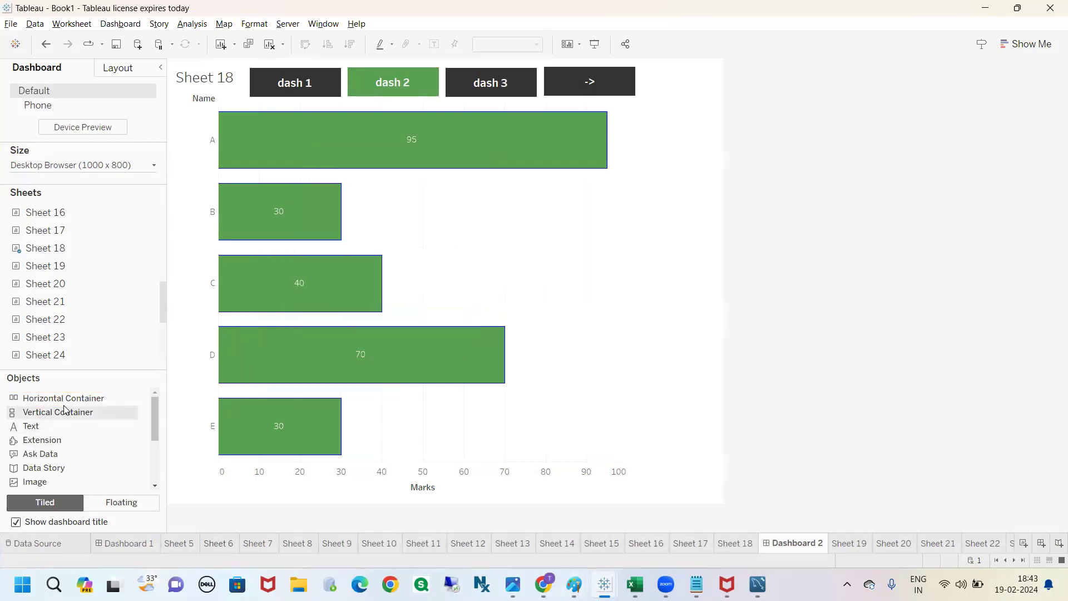
drag(78, 397, 303, 163)
drag(602, 102, 380, 128)
Step: Move the floating dash 1 button into the empty horizontal container above the Sheet 18 chart
click(310, 86)
mouse_move(288, 68)
mouse_down()
mouse_move(285, 129)
mouse_move(284, 65)
mouse_up()
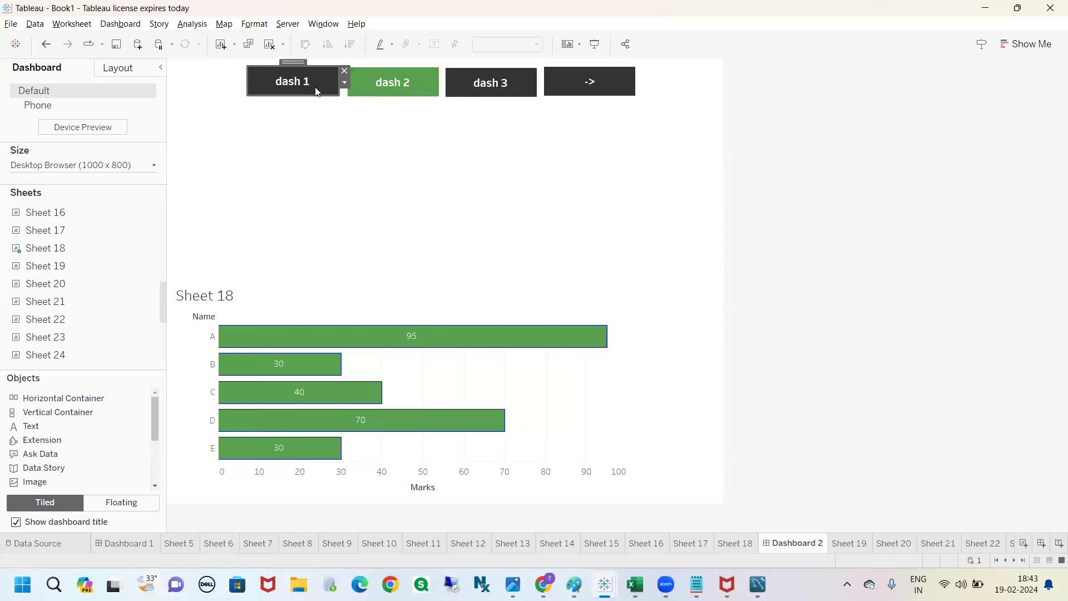
click(344, 84)
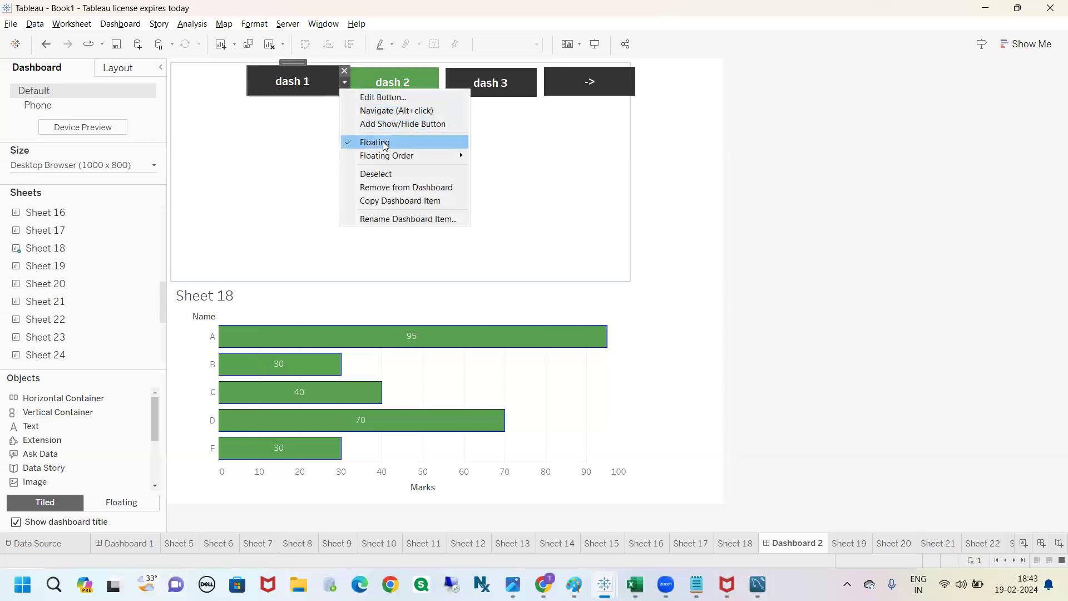
click(303, 132)
click(294, 83)
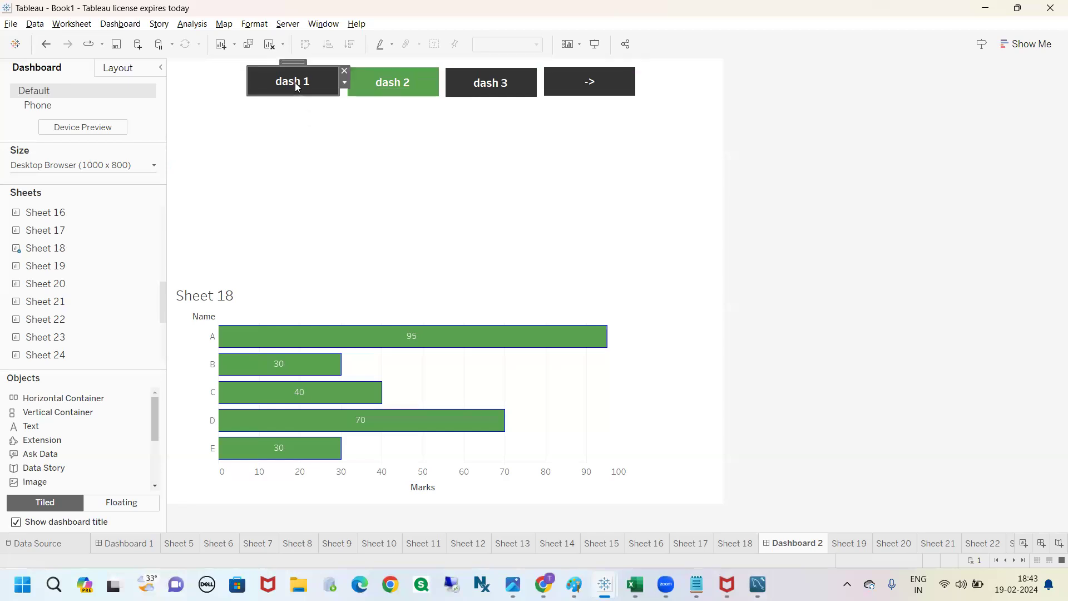
drag(294, 60, 297, 136)
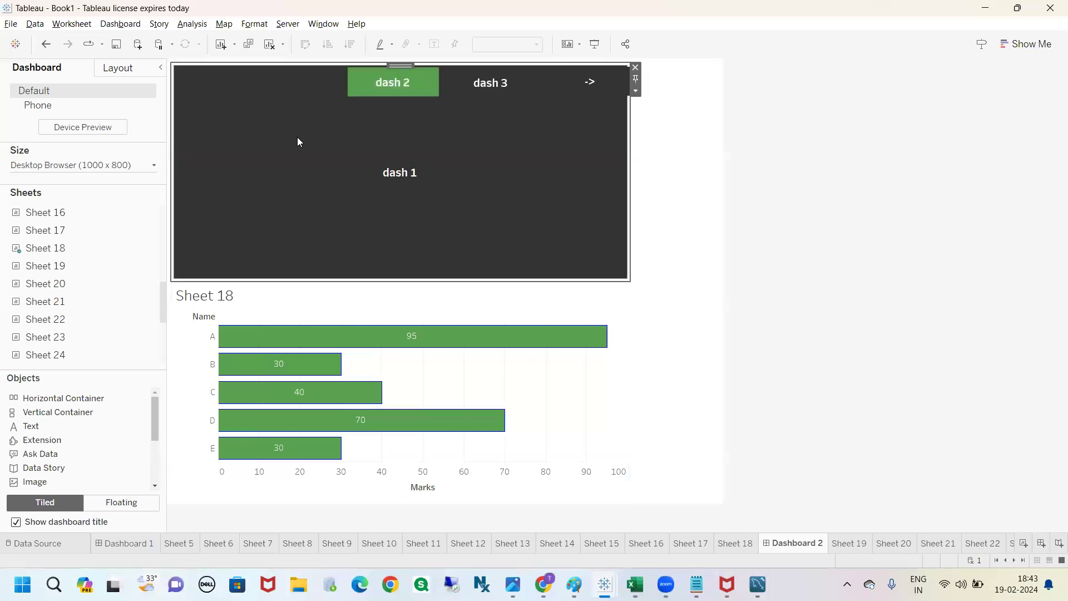
Step: Move the dash 2, dash 3 and "->" buttons into the horizontal container, in that order after dash 1
click(379, 79)
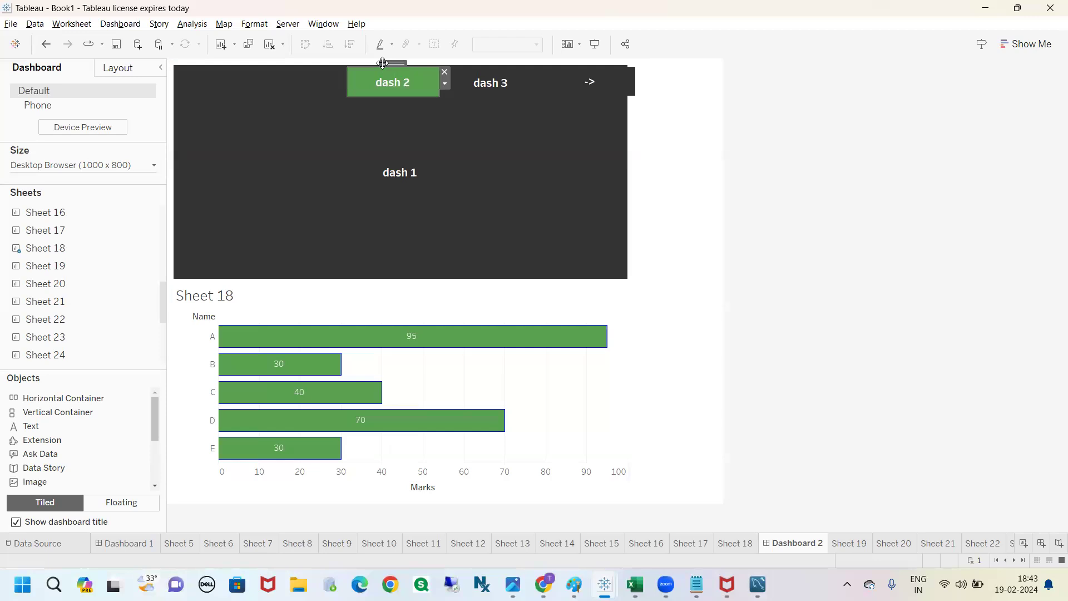
drag(386, 61, 504, 171)
click(482, 85)
drag(493, 65, 482, 136)
click(570, 72)
drag(569, 72, 542, 120)
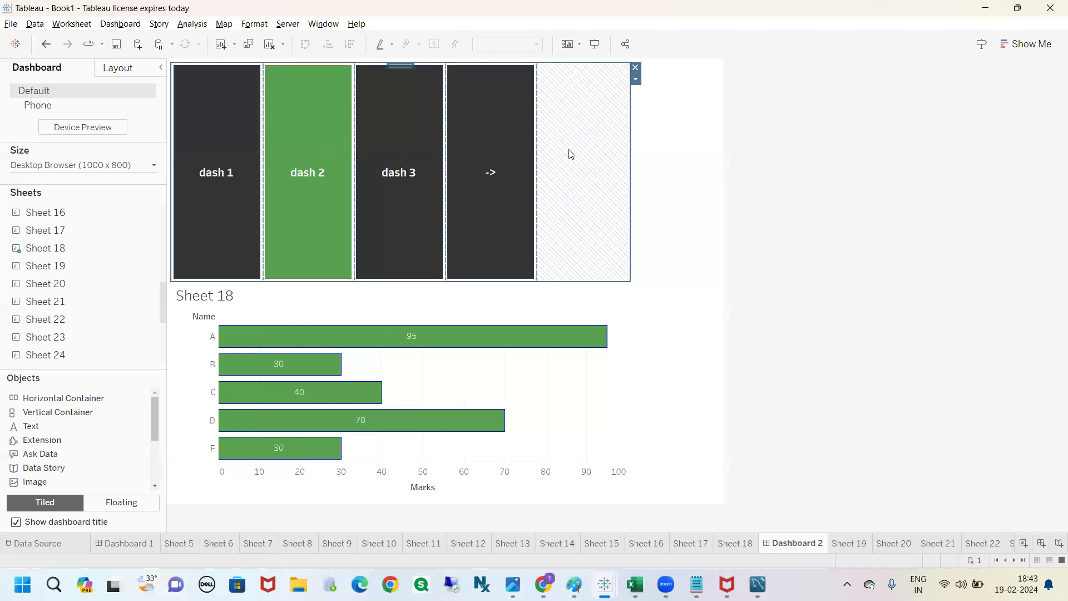
Step: Distribute the horizontal container's contents evenly and shrink its height to a thin button row above Sheet 18
click(636, 80)
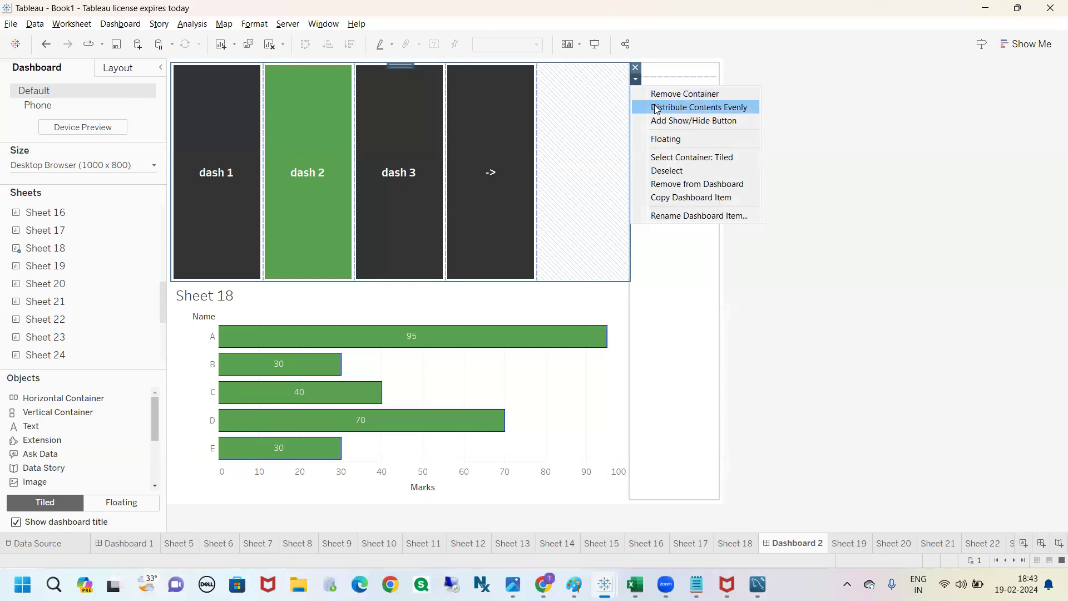
click(656, 108)
click(635, 80)
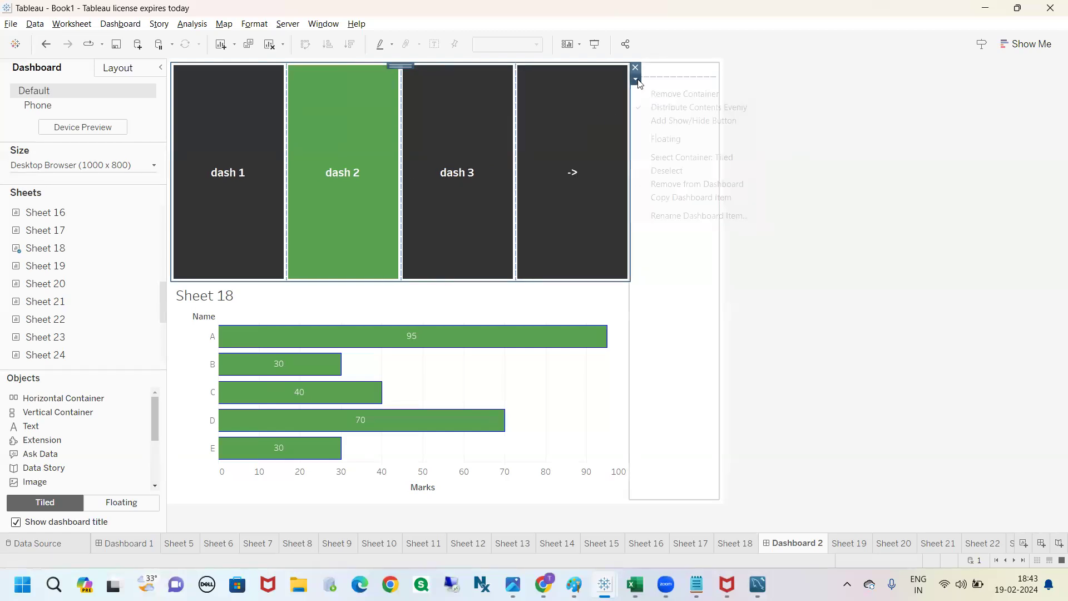
click(582, 245)
drag(572, 280, 550, 116)
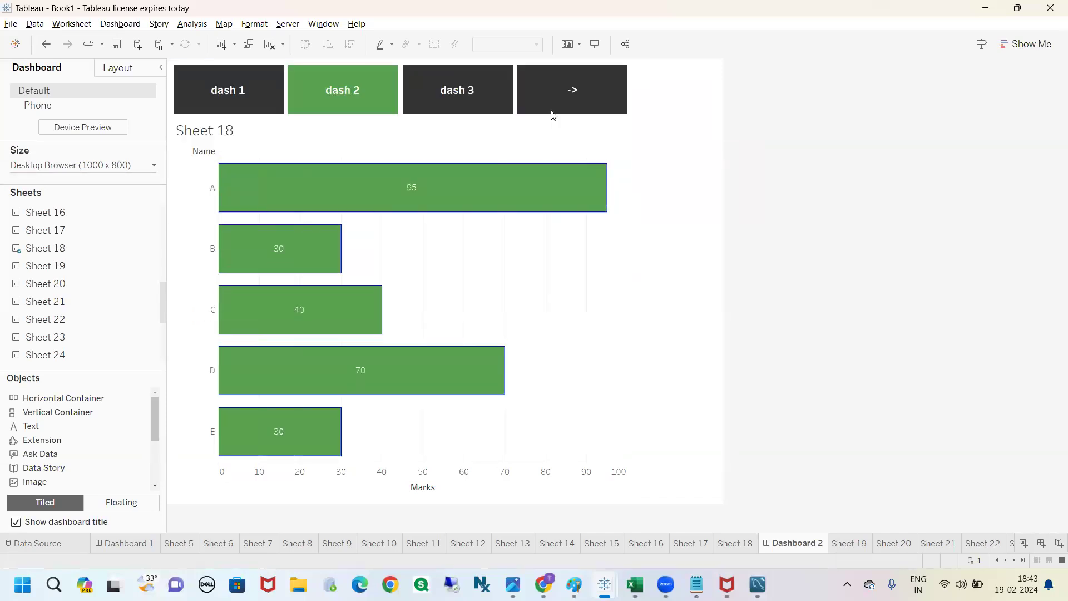
Step: Copy the whole horizontal container of navigation buttons from Dashboard 2 and paste it into the empty Dashboard 1
click(560, 75)
click(636, 81)
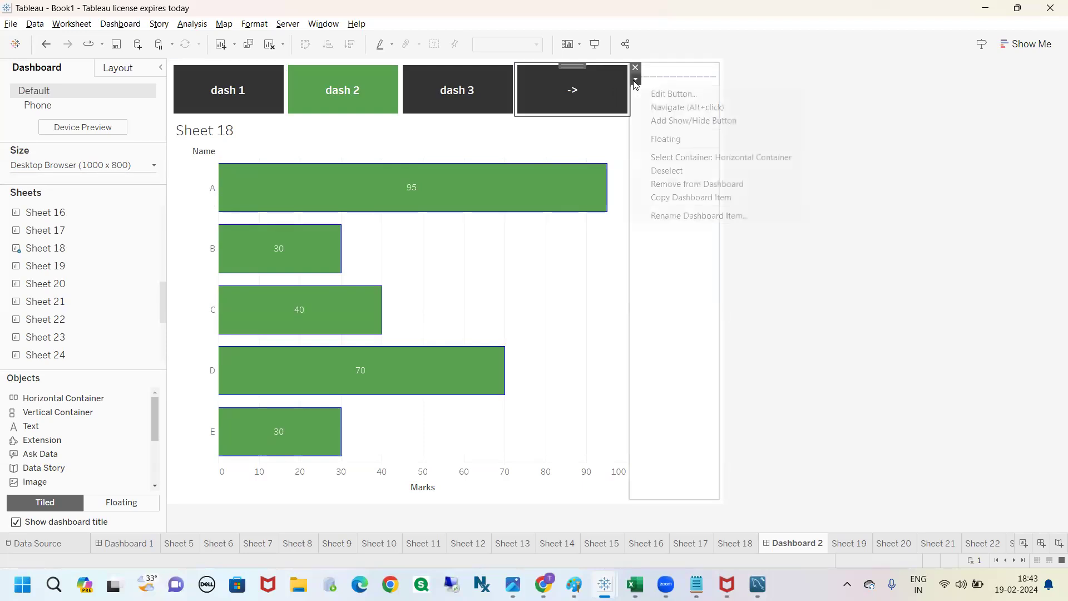
click(656, 157)
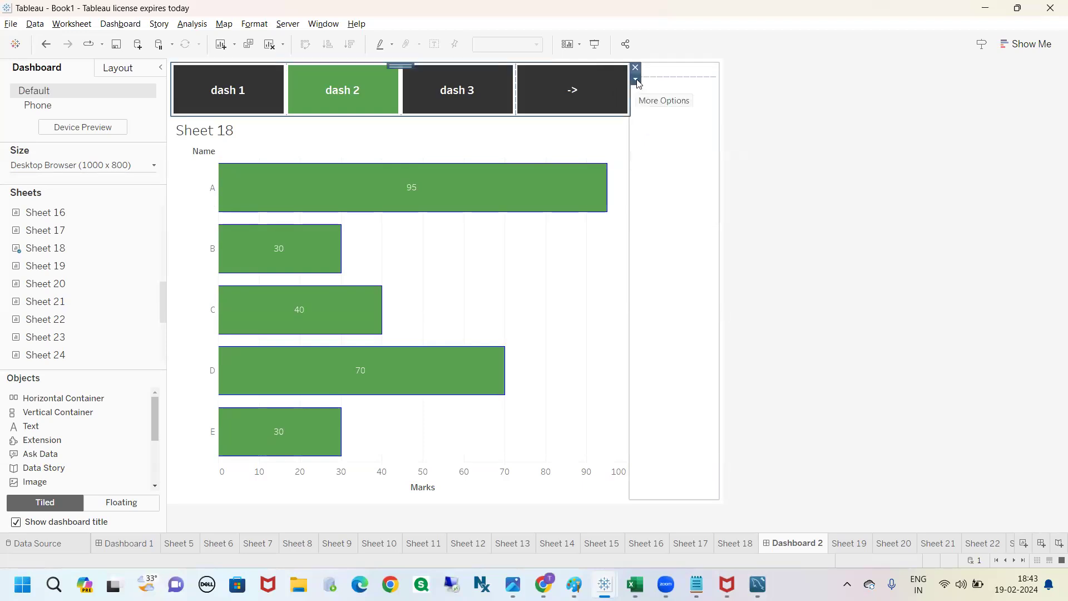
click(636, 82)
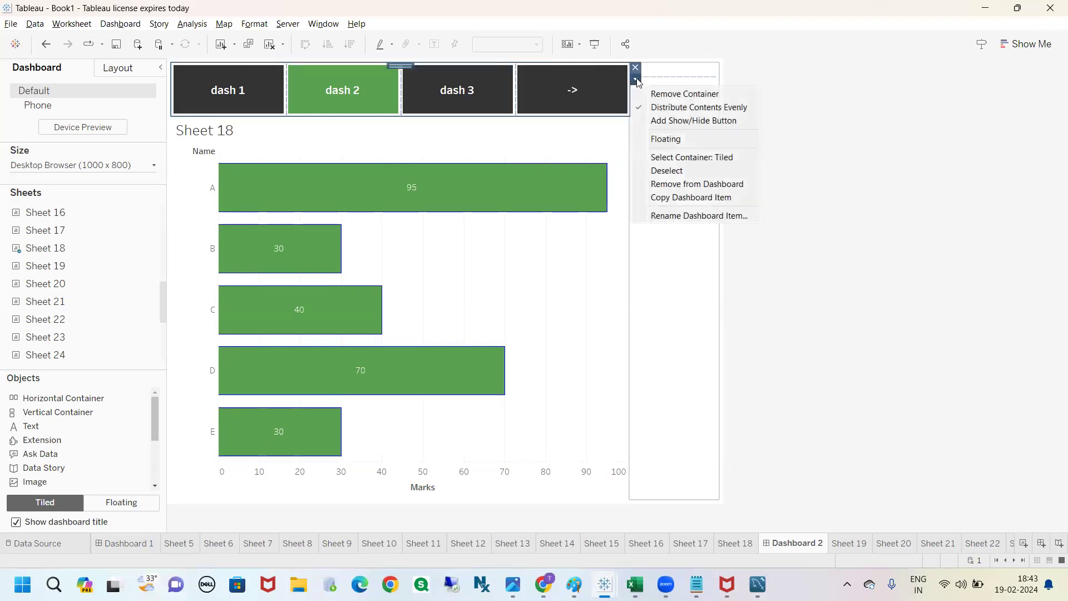
click(686, 199)
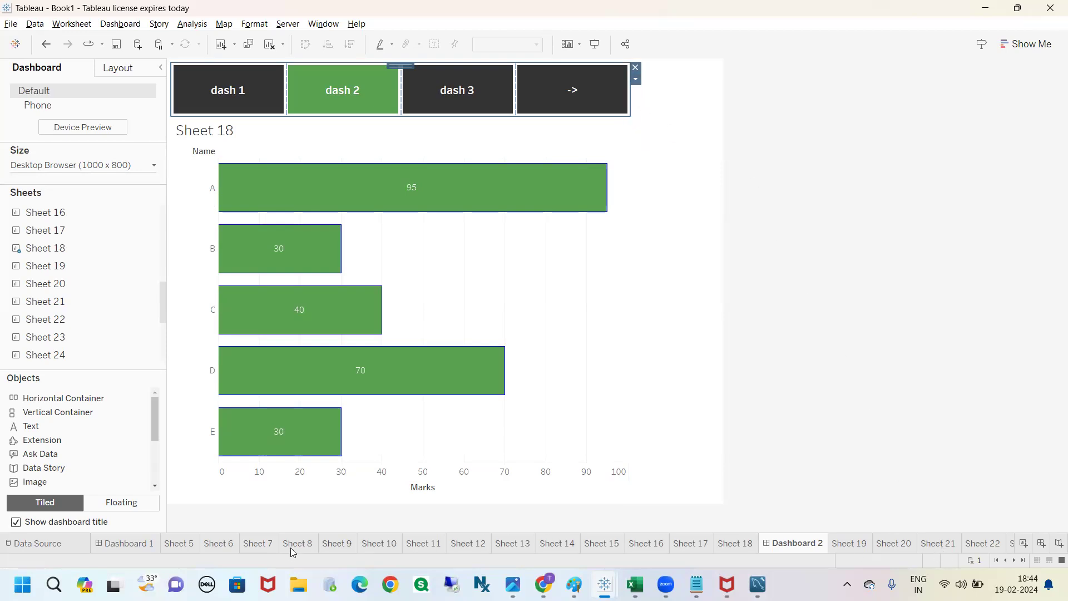
click(144, 544)
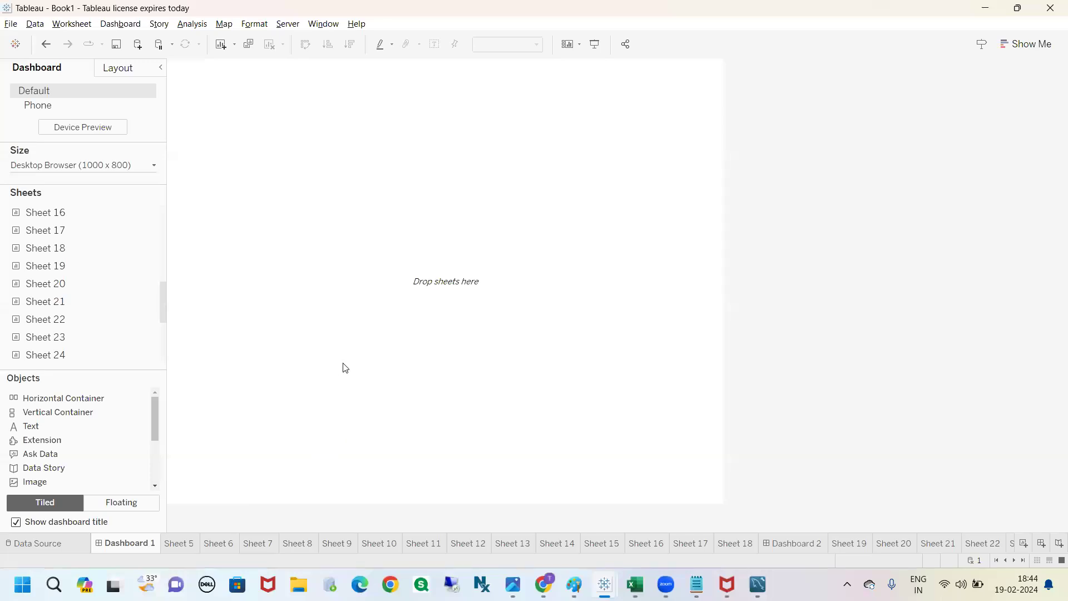
key(ctrl+v)
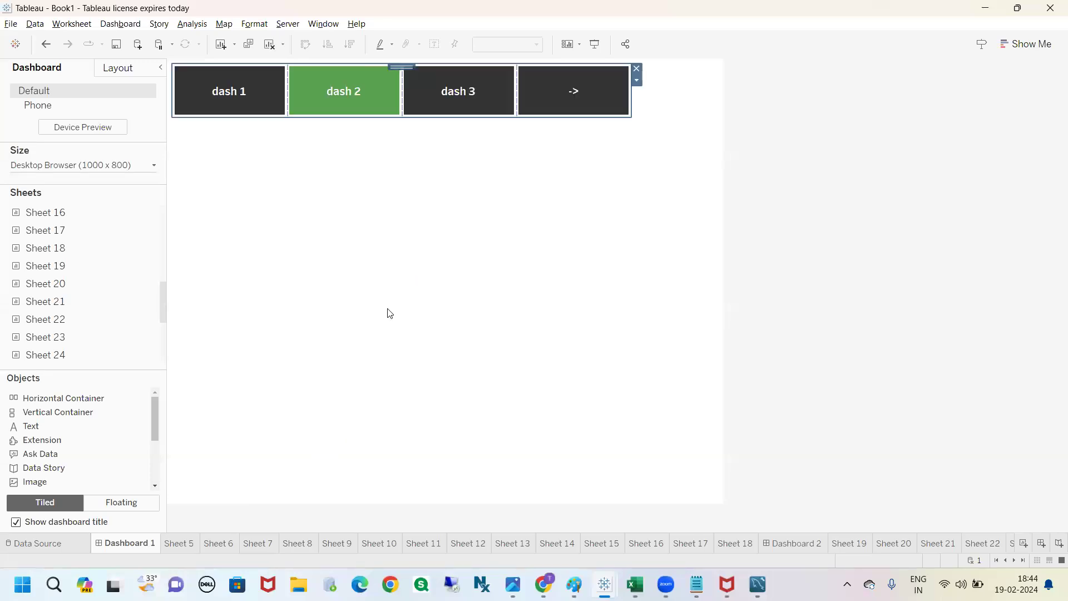
click(873, 198)
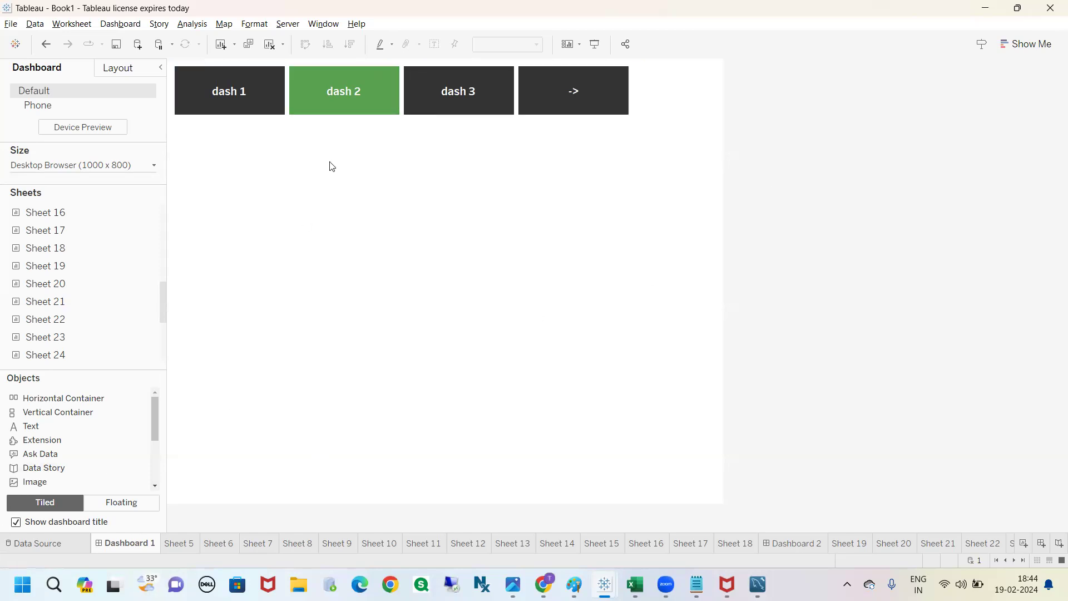
Step: Set the background of the dash 1 button on Dashboard 1 to green and apply the button settings
click(252, 94)
double_click(252, 92)
click(632, 317)
click(600, 360)
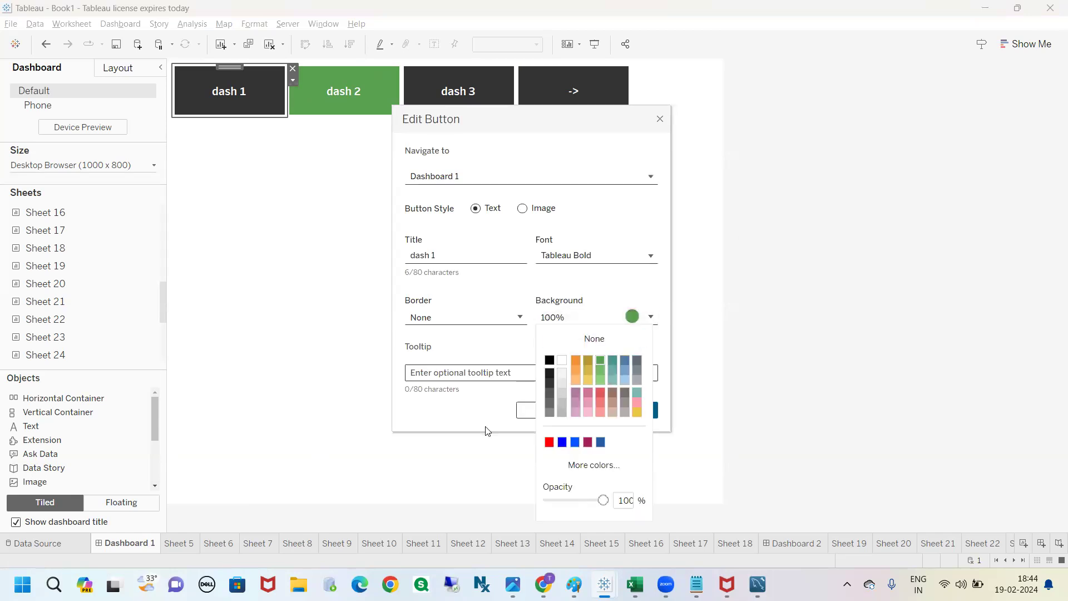
click(487, 432)
key(Return)
Step: Set the background of the dash 2 button on Dashboard 1 to black and accept the button settings
click(351, 83)
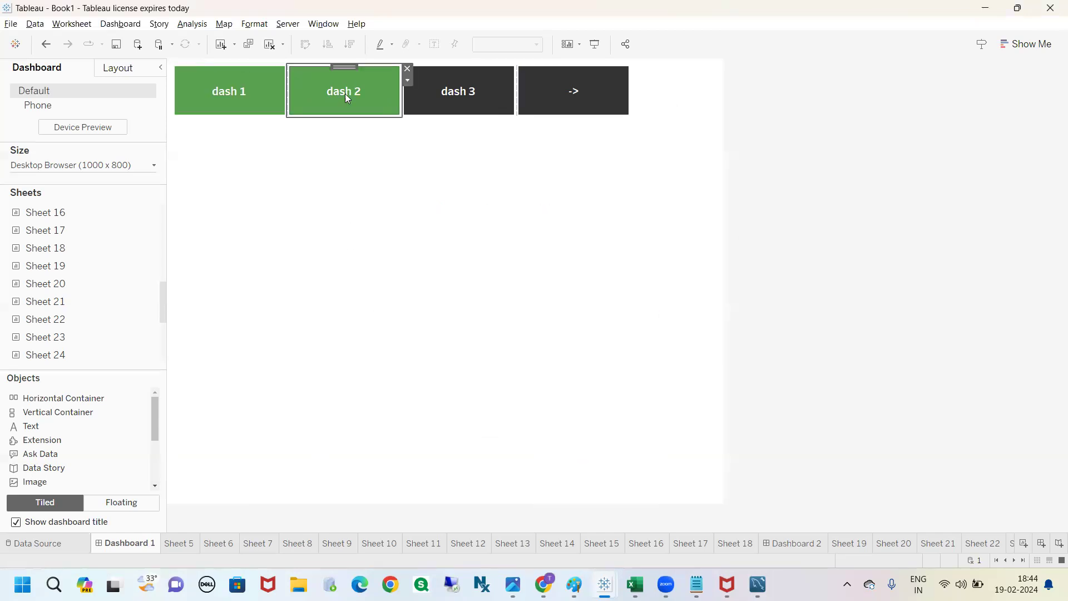
double_click(348, 96)
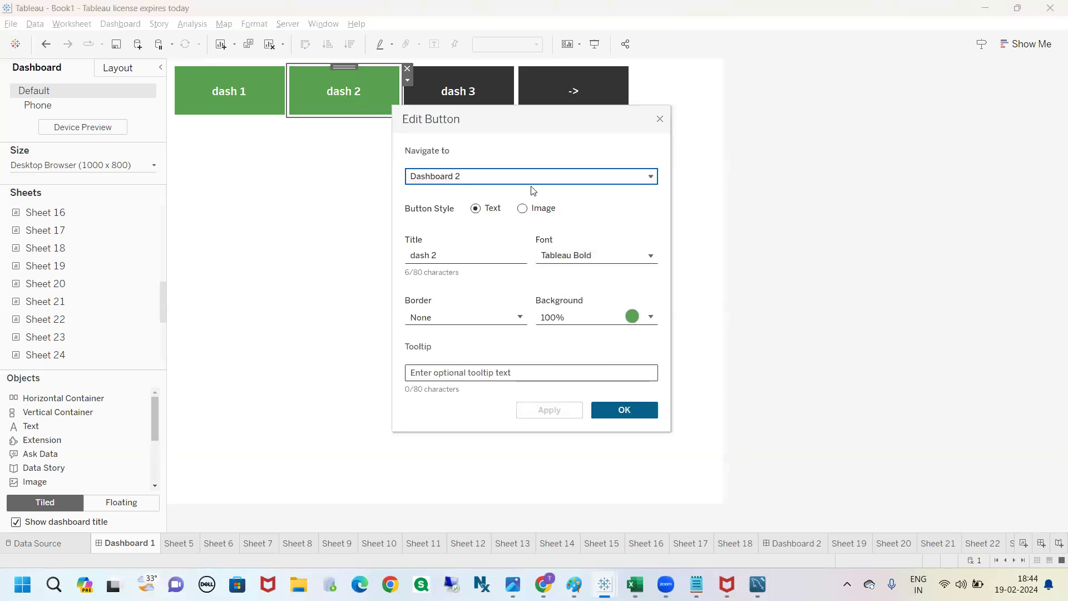
click(632, 317)
click(549, 360)
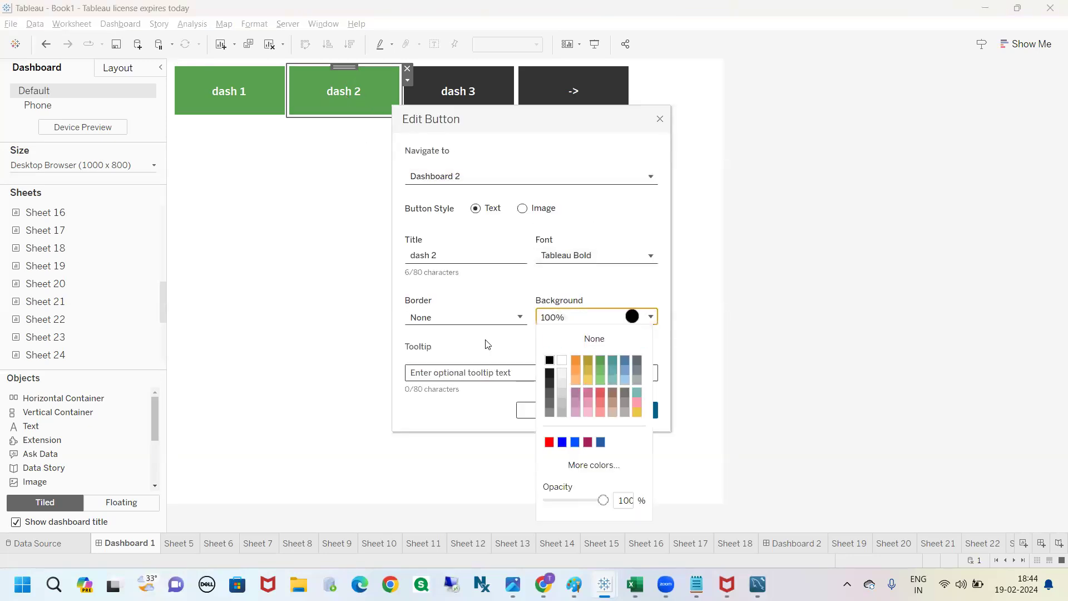
click(623, 410)
click(857, 326)
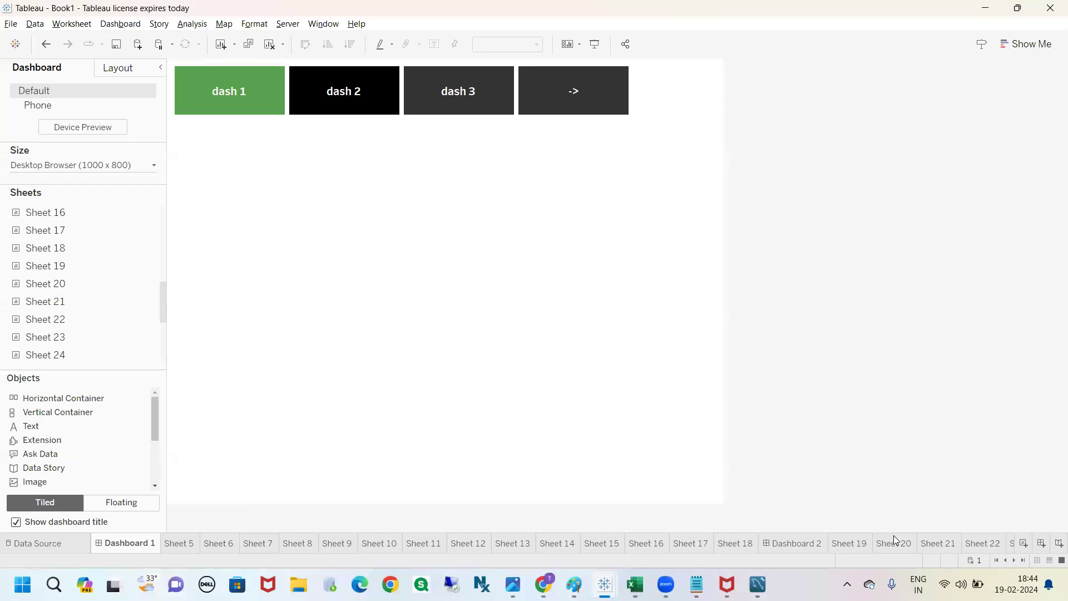
Step: Paste the copied button container into Dashboard 3, reducing its height and moving it below the dashboard title
click(1010, 559)
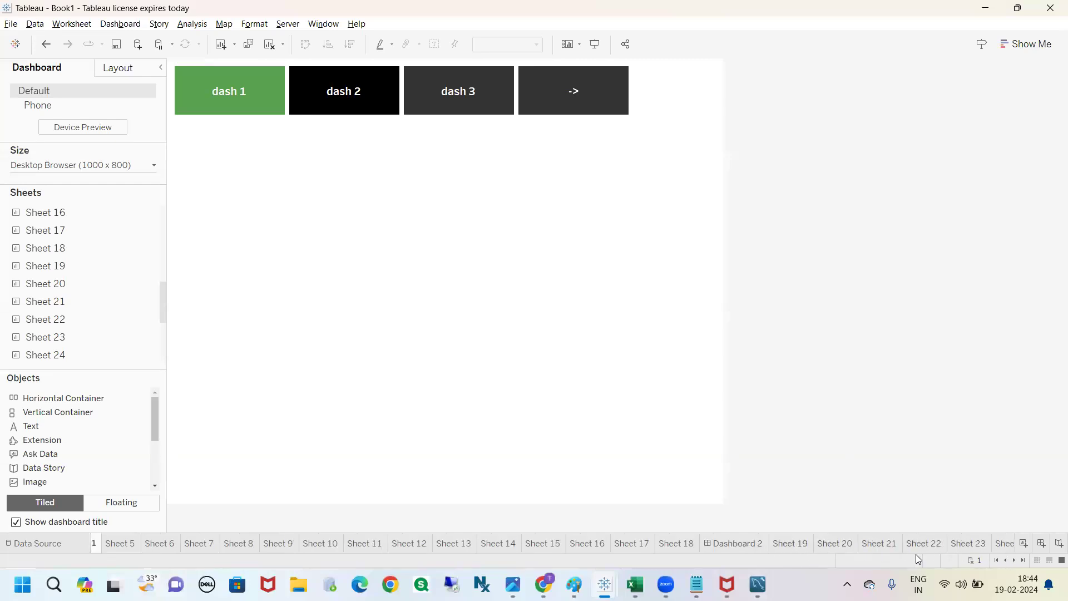
click(1023, 560)
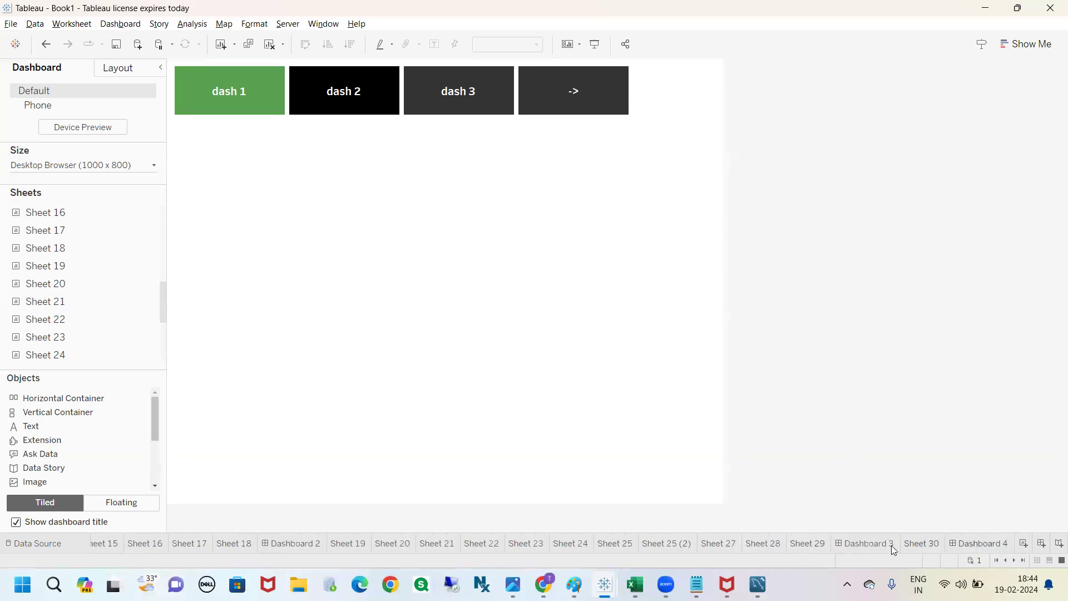
click(868, 544)
click(926, 253)
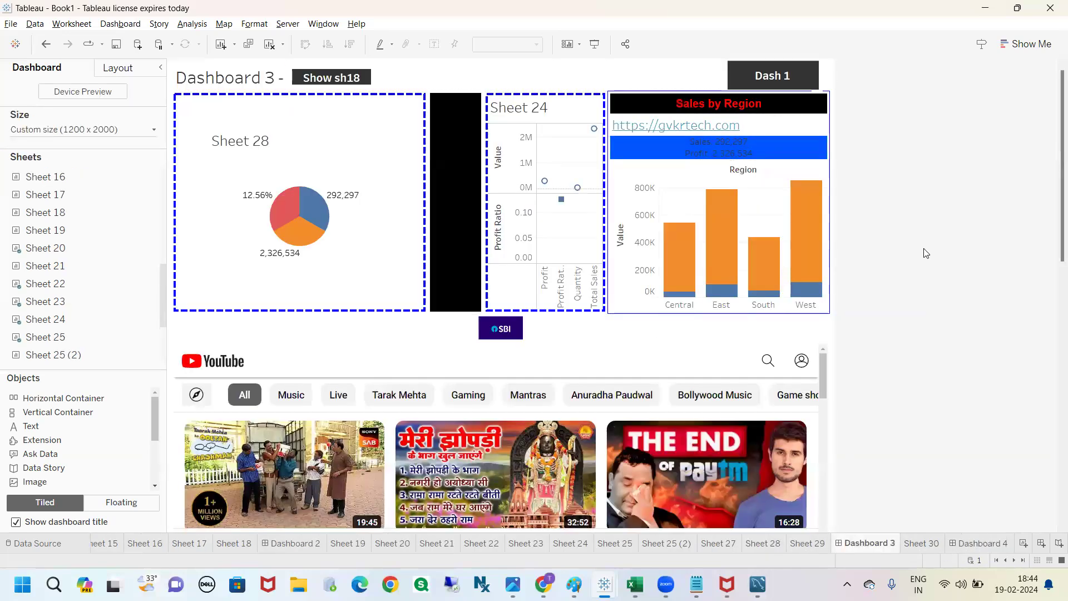
key(ctrl+v)
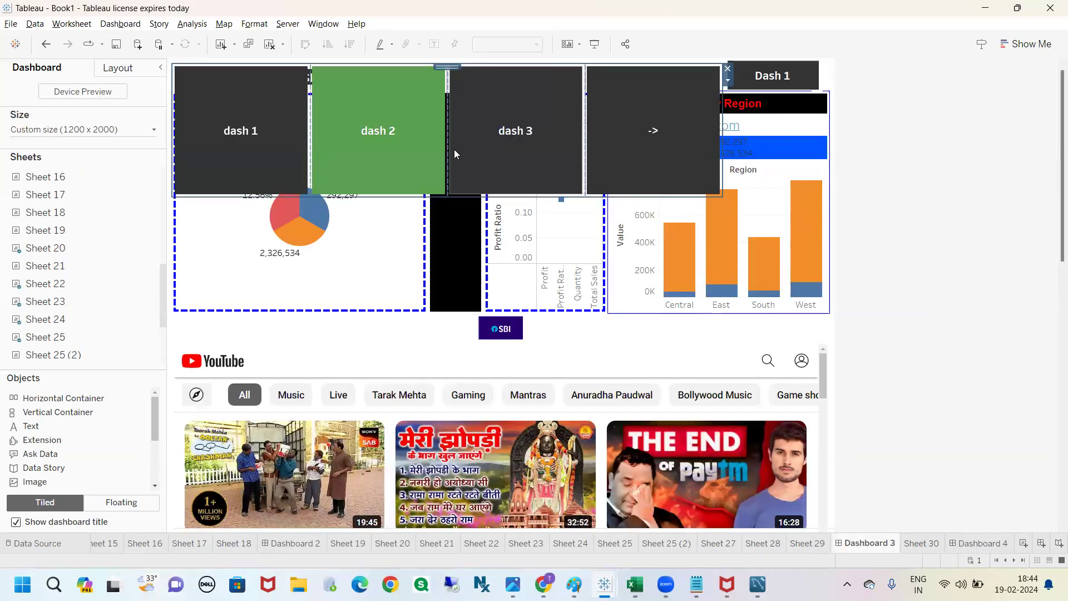
drag(453, 194, 453, 135)
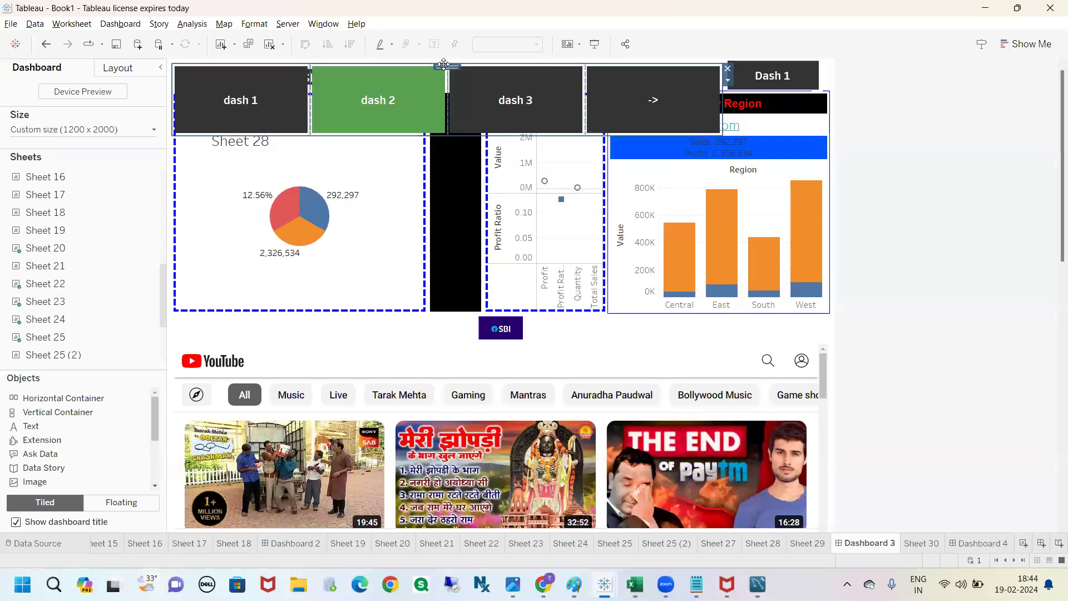
drag(443, 65, 460, 108)
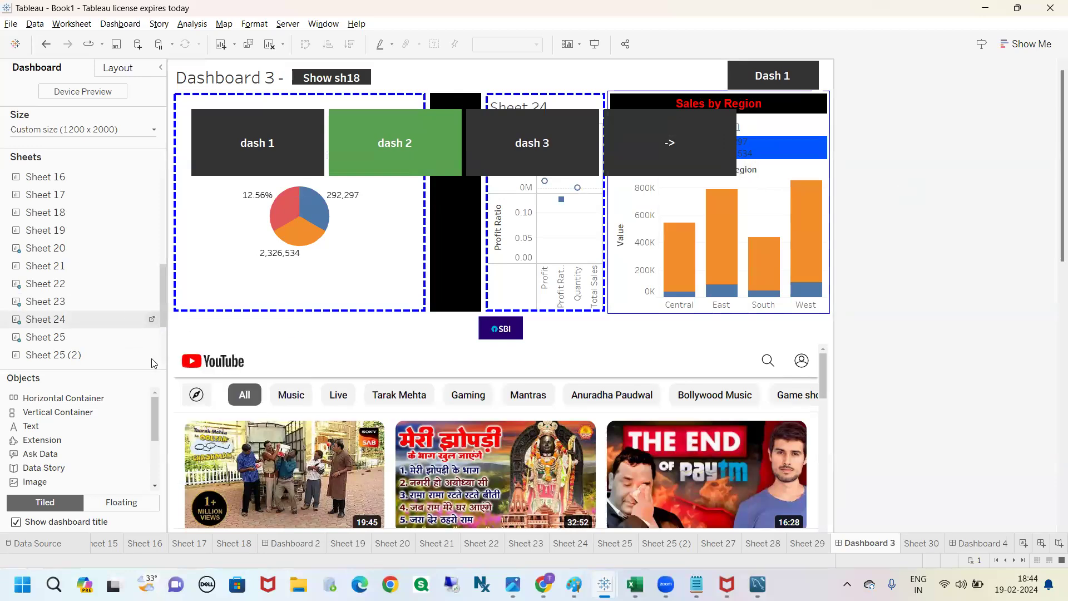
Step: Review the available dashboard object types, including Einstein Discovery, Add Filters, Workflow, Image and Data Story
scroll(151, 417, down, 3)
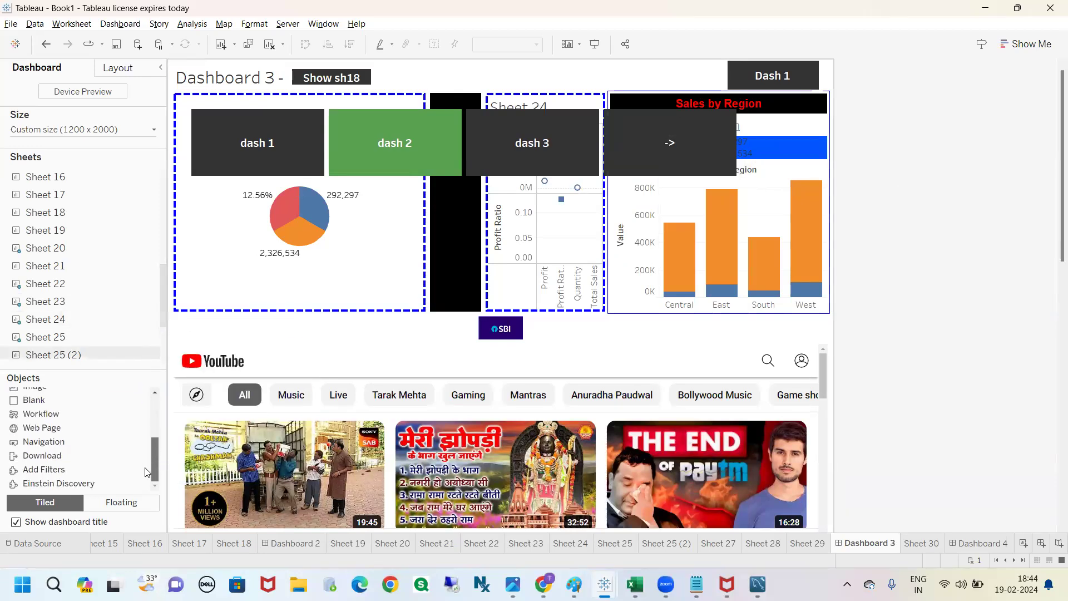
click(68, 485)
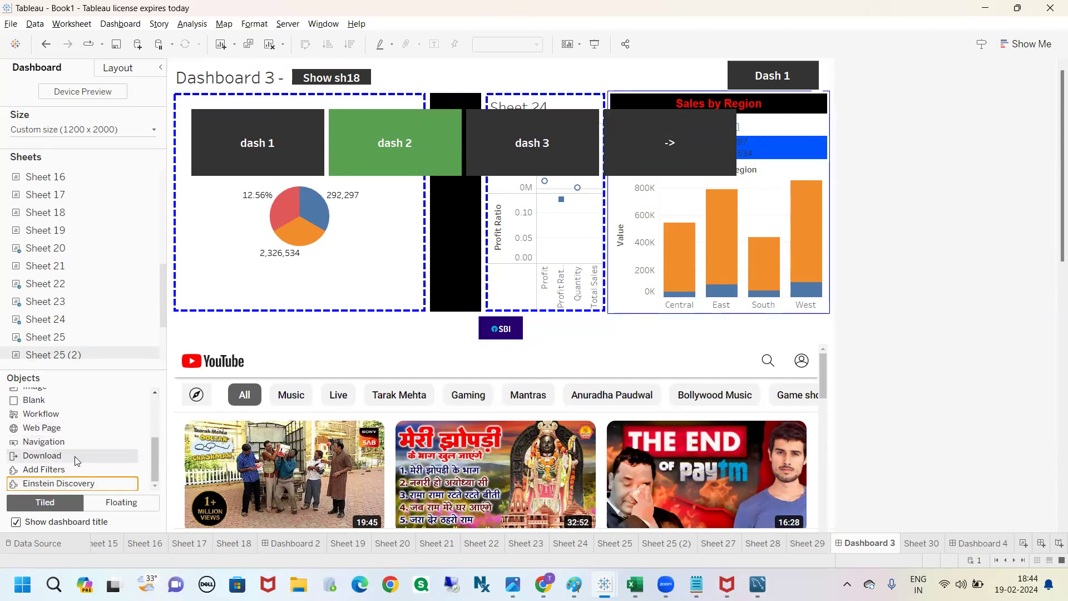
click(65, 470)
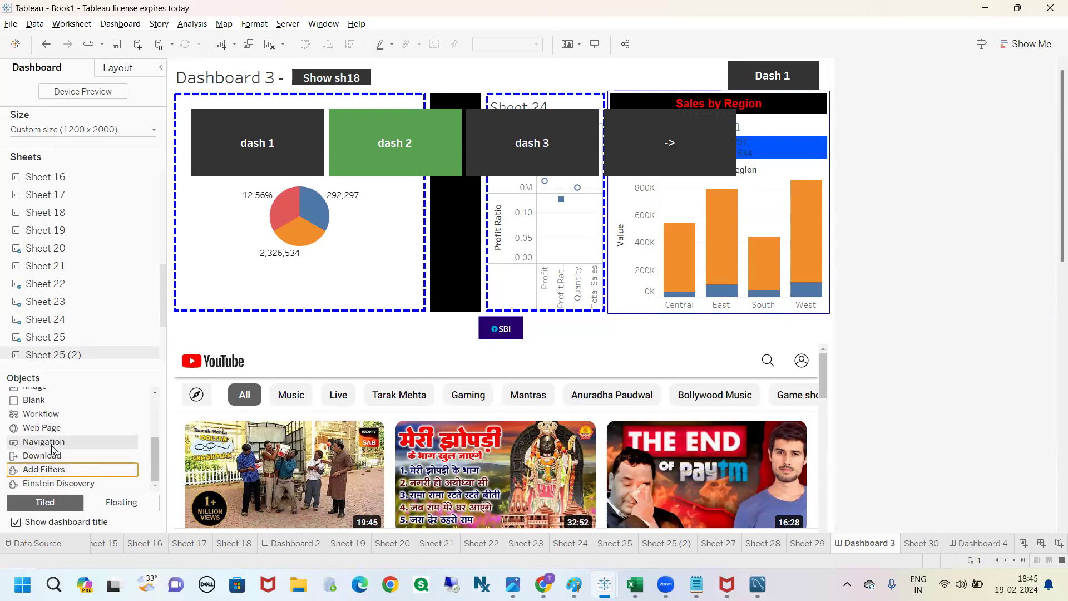
scroll(49, 433, up, 2)
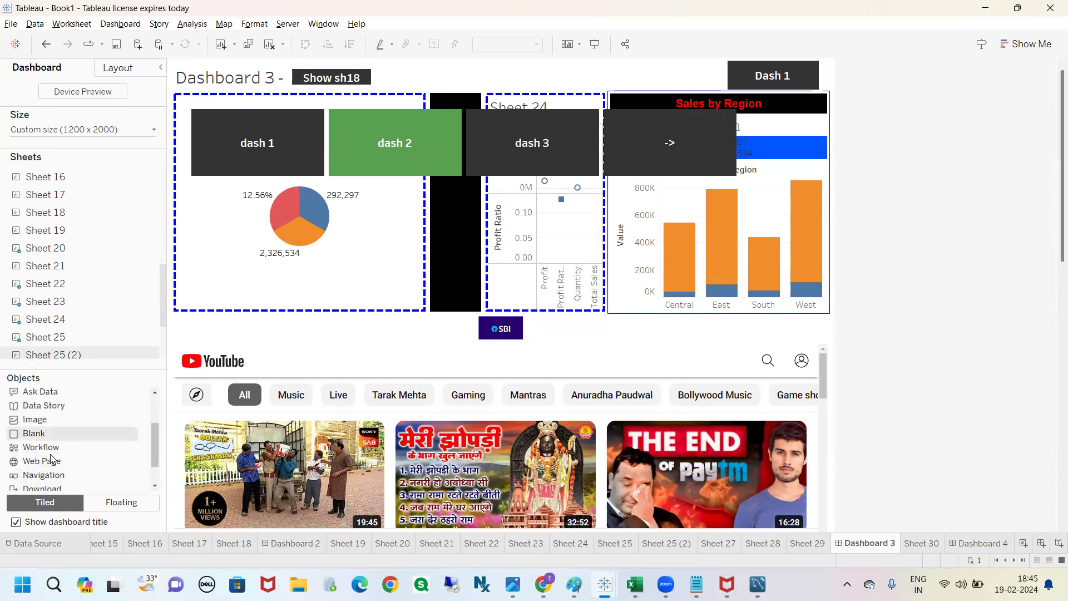
click(49, 436)
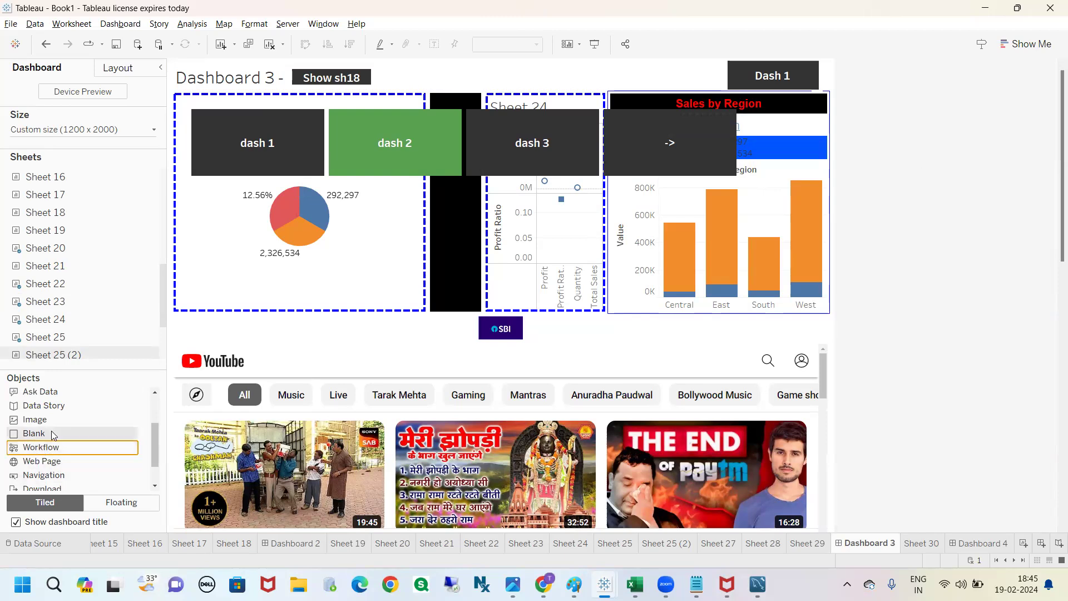
click(45, 422)
click(47, 408)
scroll(51, 447, up, 2)
Step: Place an Ask Data object above the YouTube web page on Dashboard 3 and remove it again
click(52, 455)
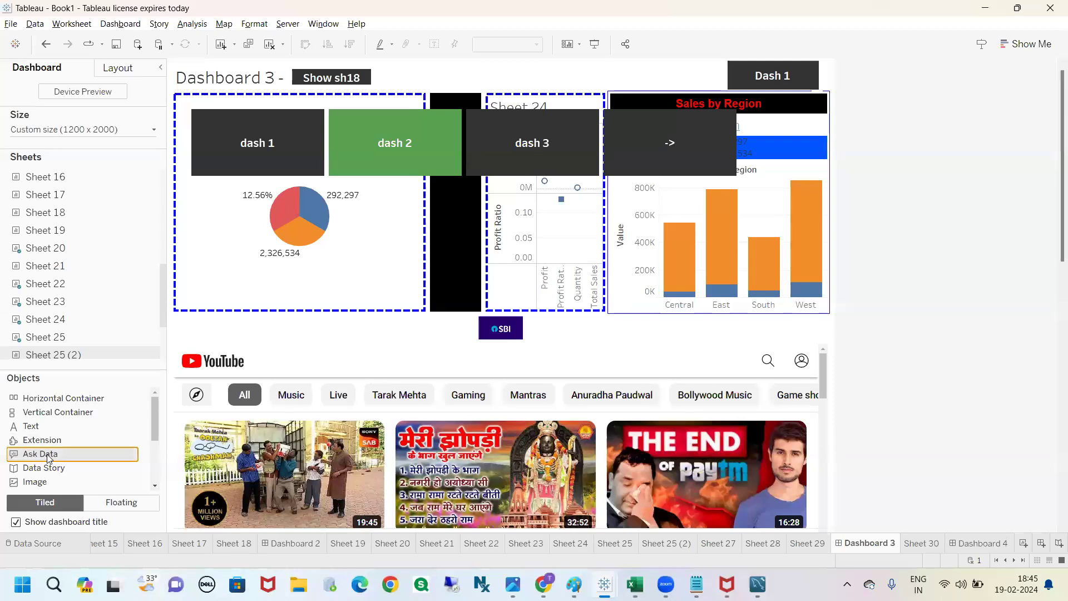
mouse_move(49, 457)
mouse_down()
mouse_move(466, 230)
mouse_move(443, 369)
mouse_up()
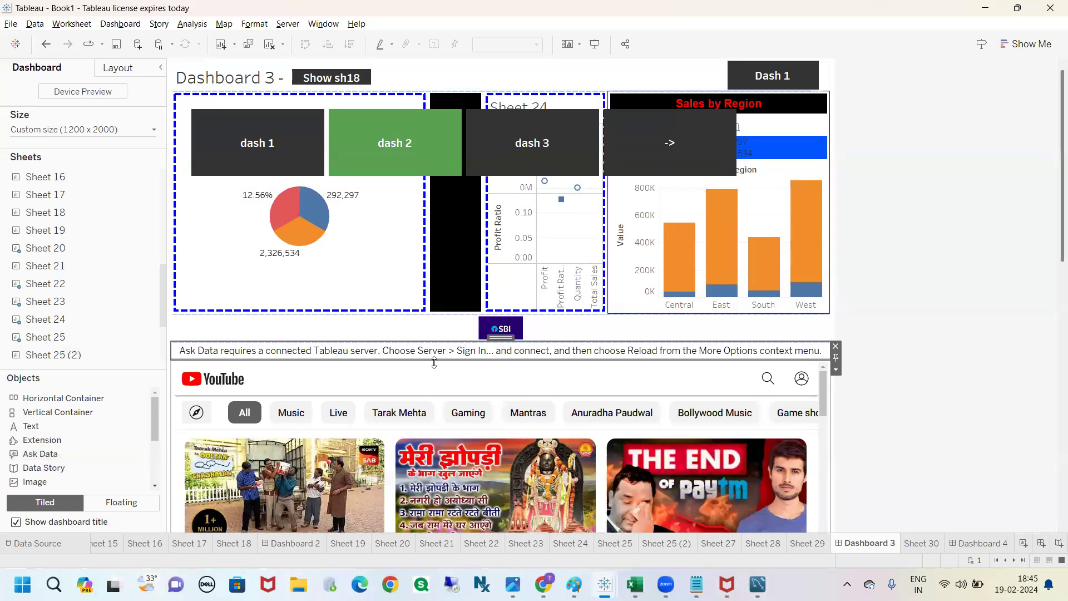
click(835, 347)
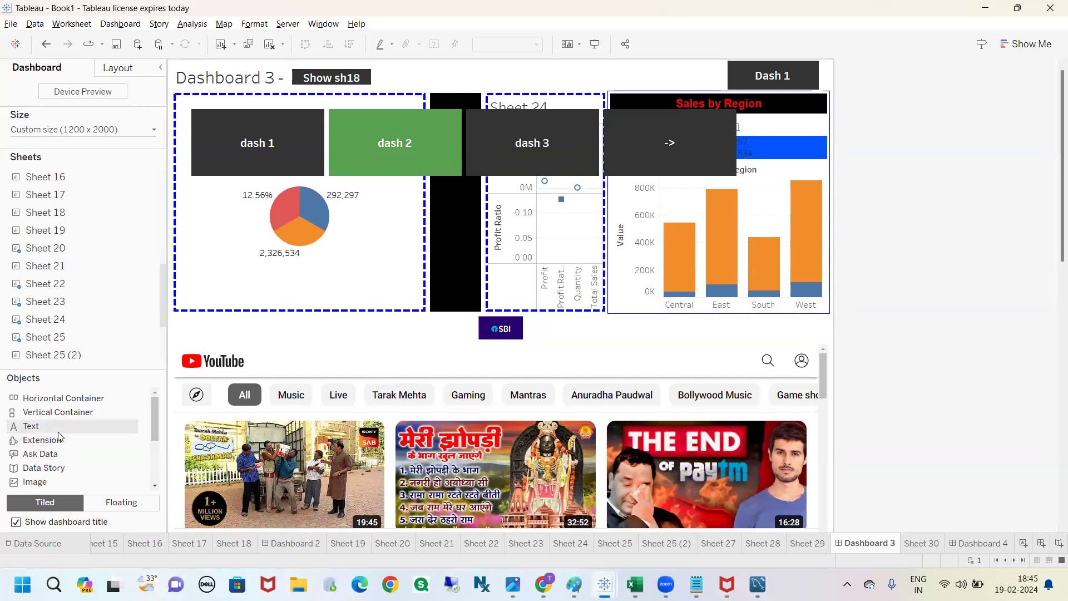
Step: Place an Ask Data object between the pie chart and the black area on Dashboard 3 and remove it again
drag(58, 455, 424, 281)
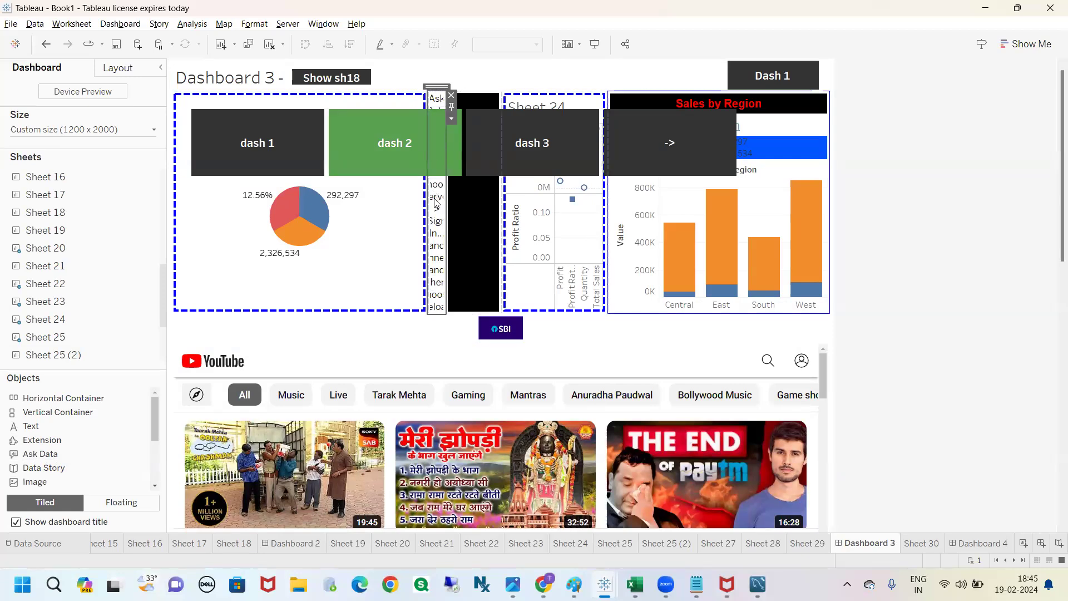
click(451, 96)
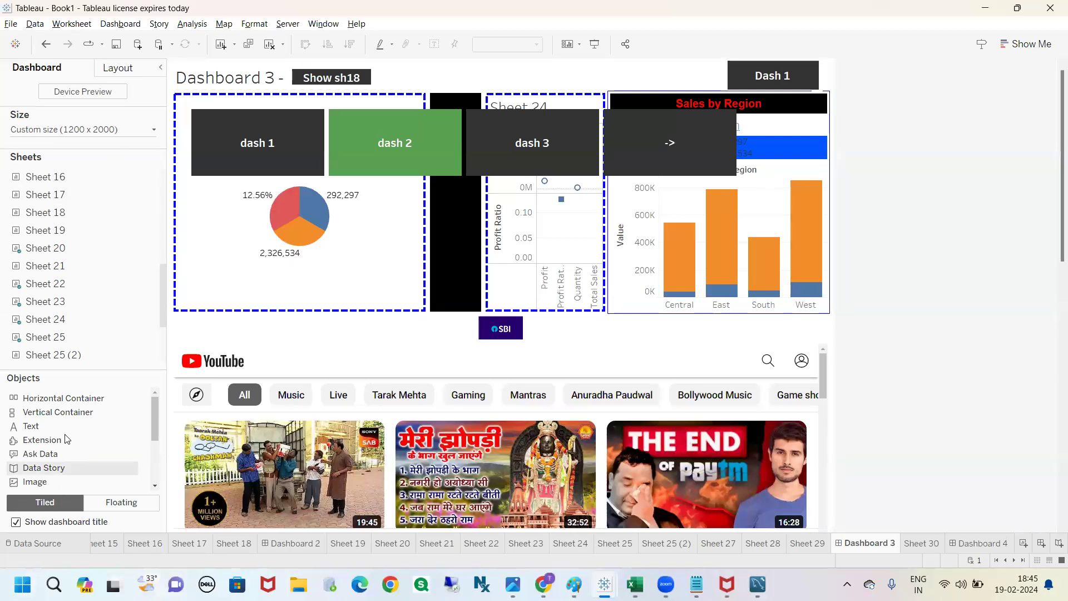
Step: Look through the available sheets and object types and the lower part of Dashboard 3, down to Sheet 22
scroll(80, 235, up, 4)
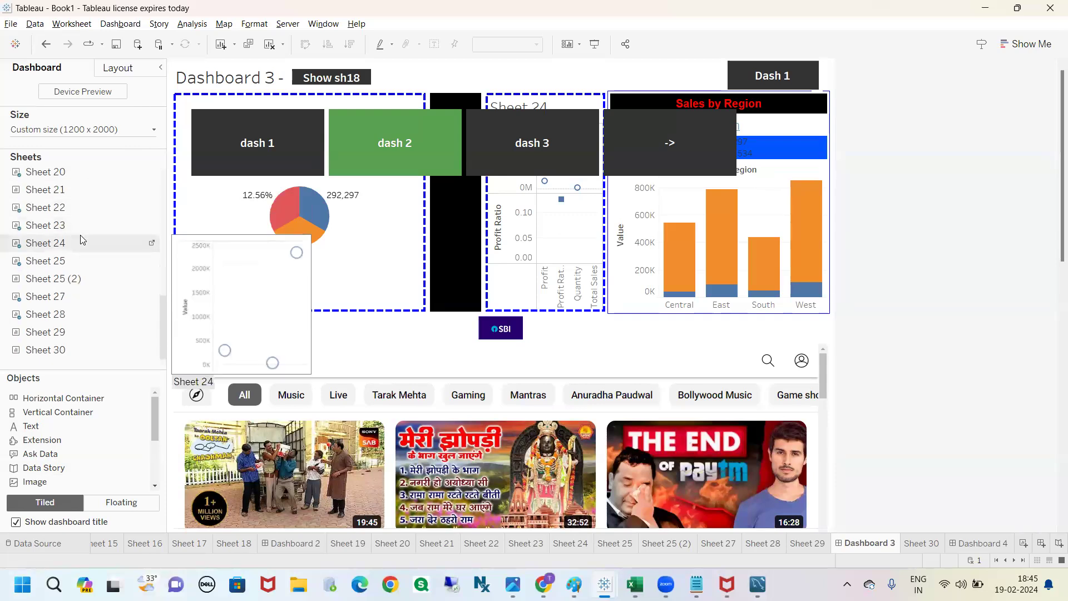
scroll(81, 239, up, 2)
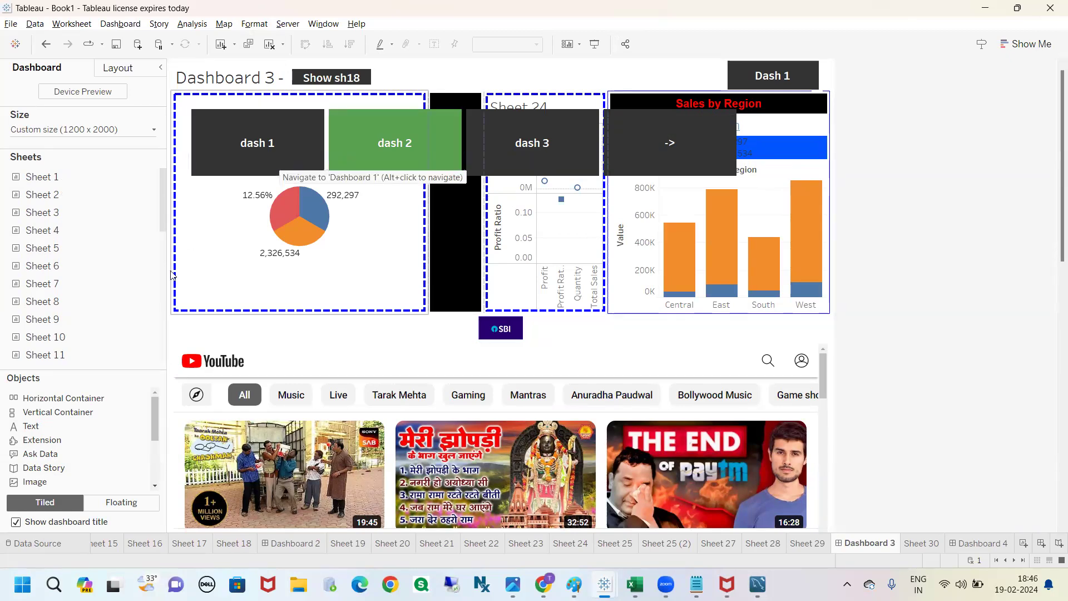
drag(154, 426, 158, 407)
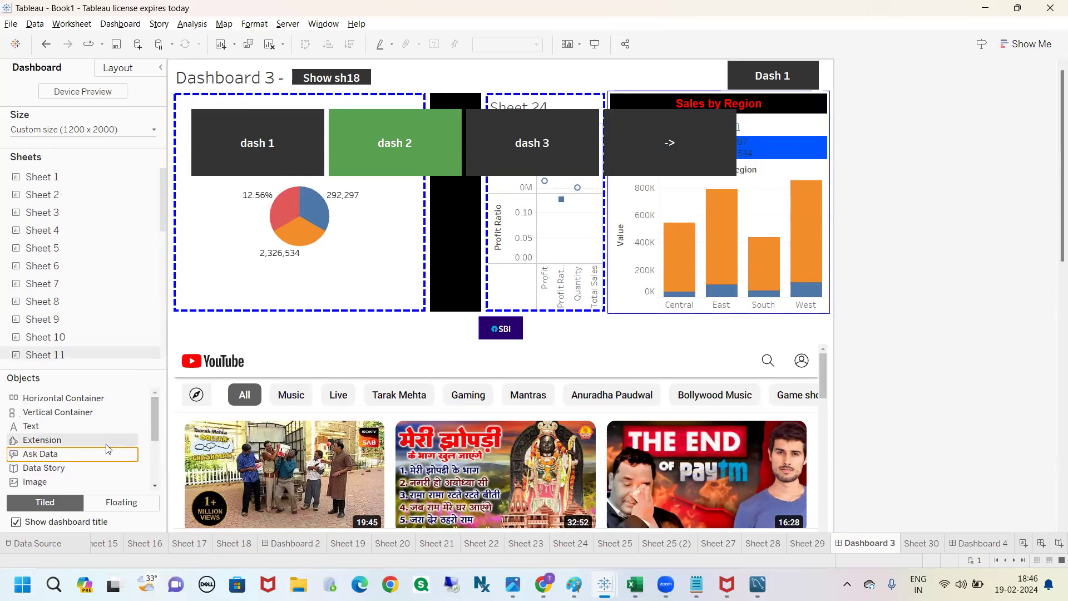
scroll(102, 446, down, 2)
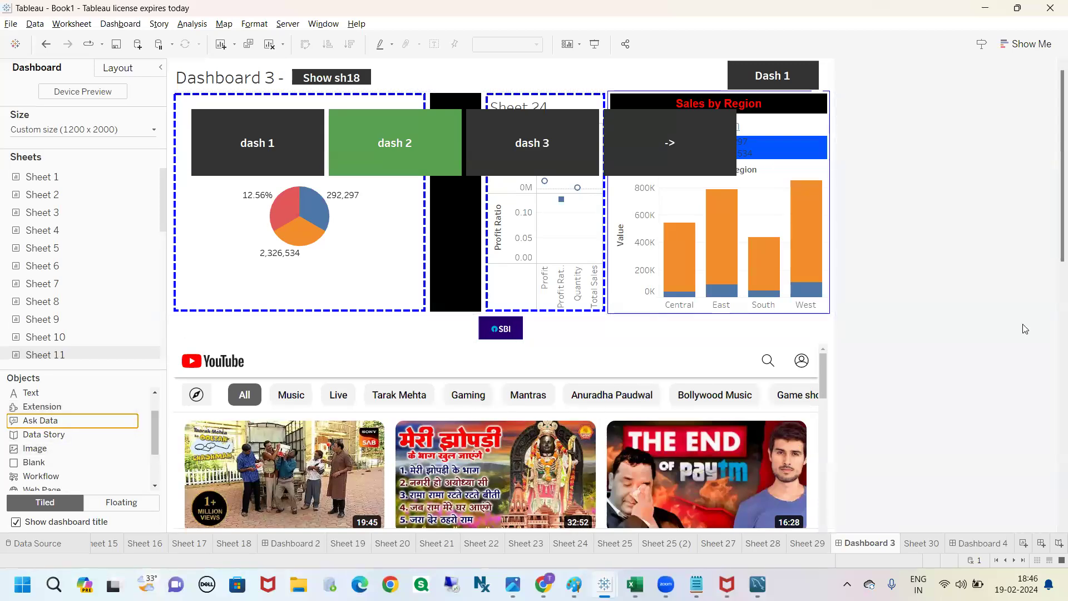
scroll(1053, 275, down, 1)
scroll(1053, 275, down, 6)
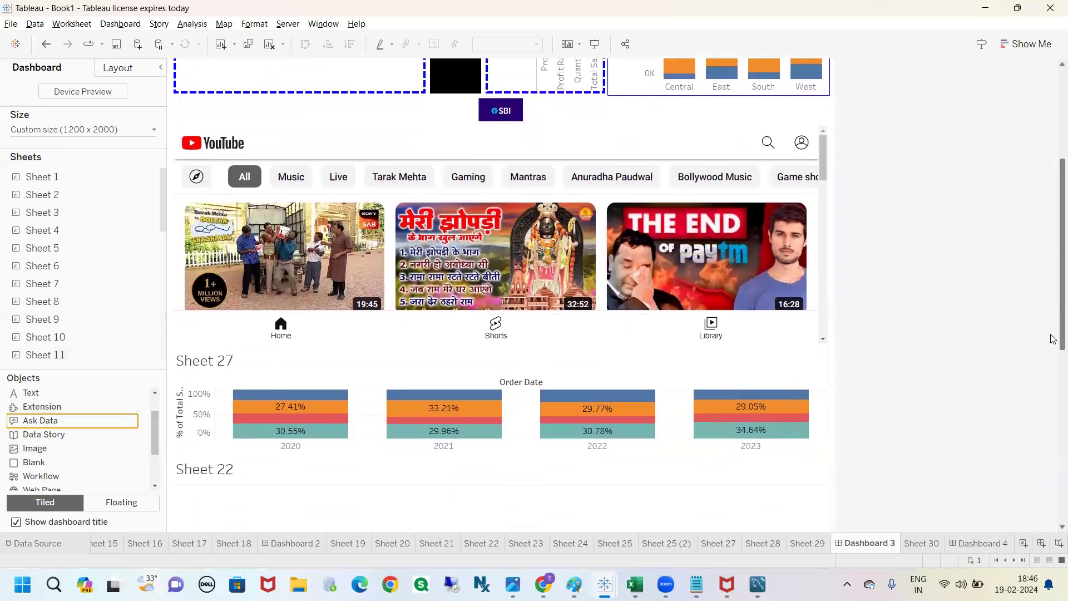
scroll(1053, 363, down, 1)
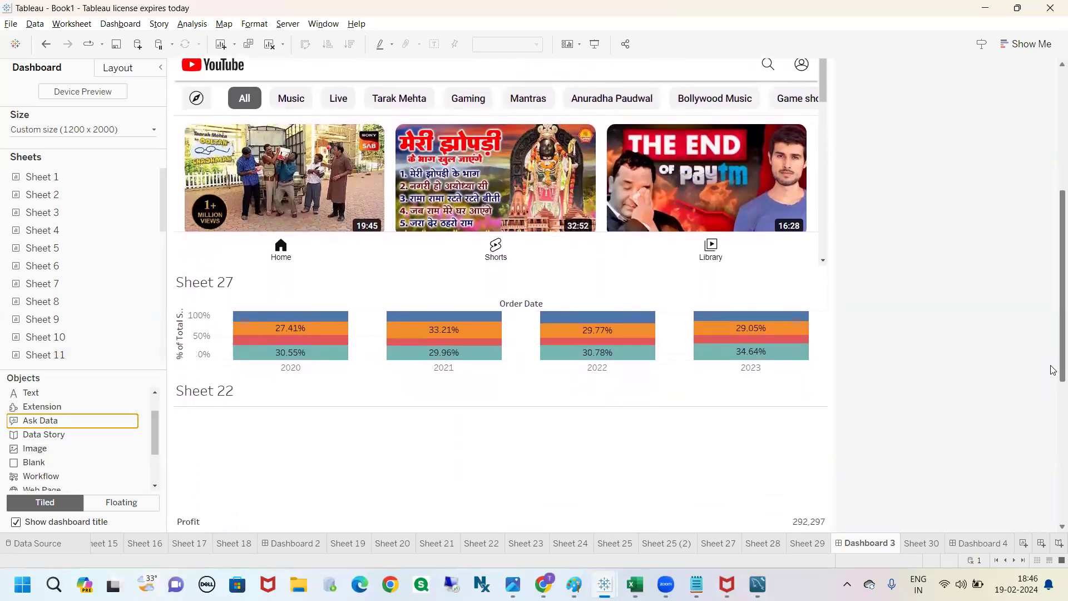
scroll(1053, 367, up, 1)
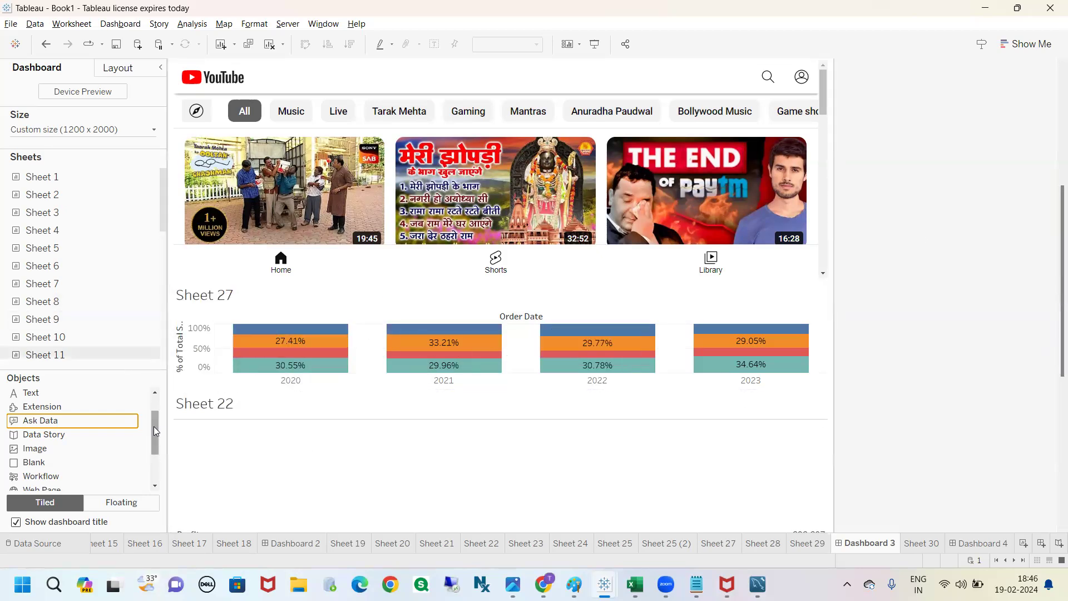
mouse_move(154, 432)
mouse_down()
mouse_move(156, 472)
mouse_move(158, 432)
mouse_up()
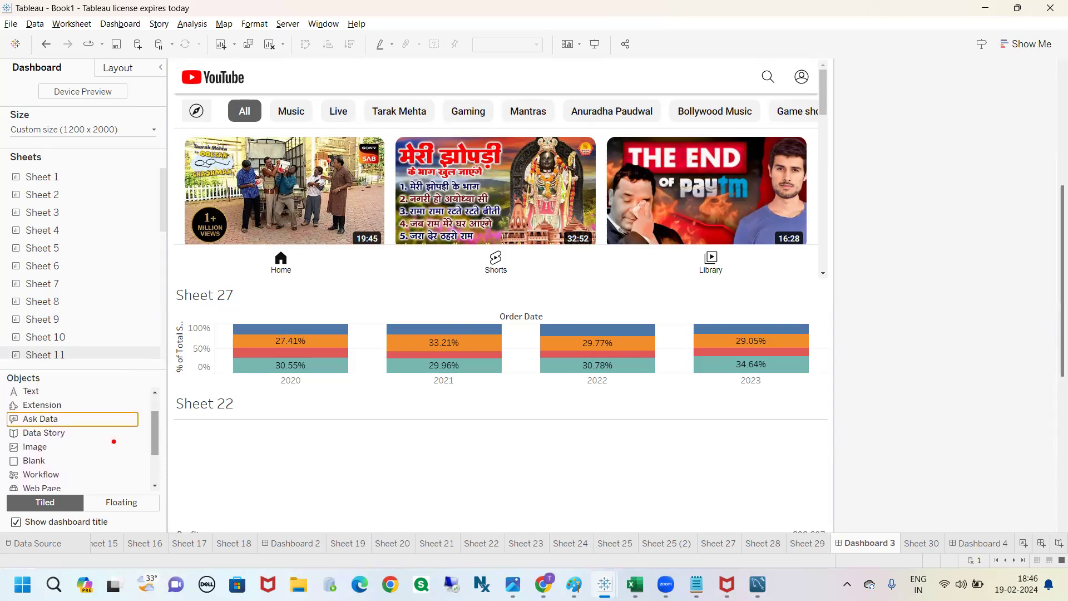
mouse_move(6, 392)
mouse_down()
mouse_move(2, 400)
mouse_move(89, 410)
mouse_move(4, 389)
mouse_up()
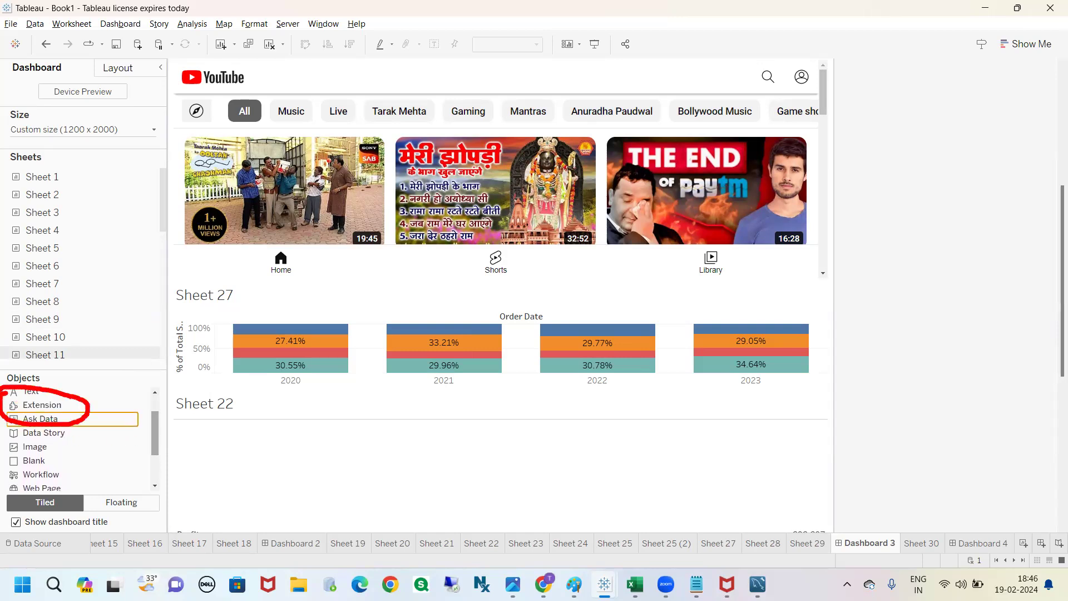
mouse_move(83, 408)
mouse_down()
mouse_move(712, 426)
mouse_move(732, 464)
mouse_up()
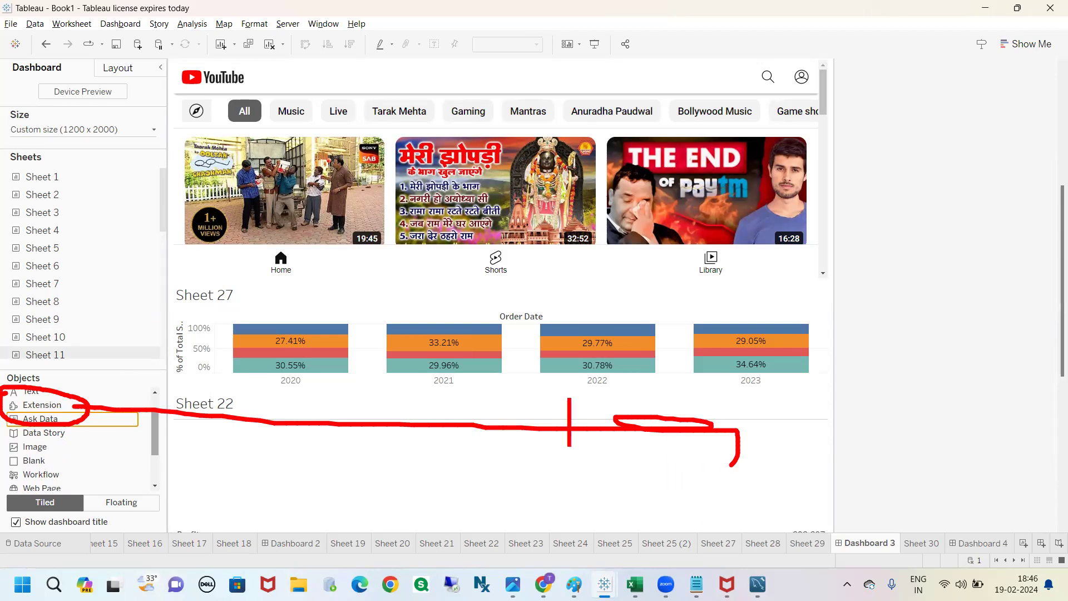
text(j)
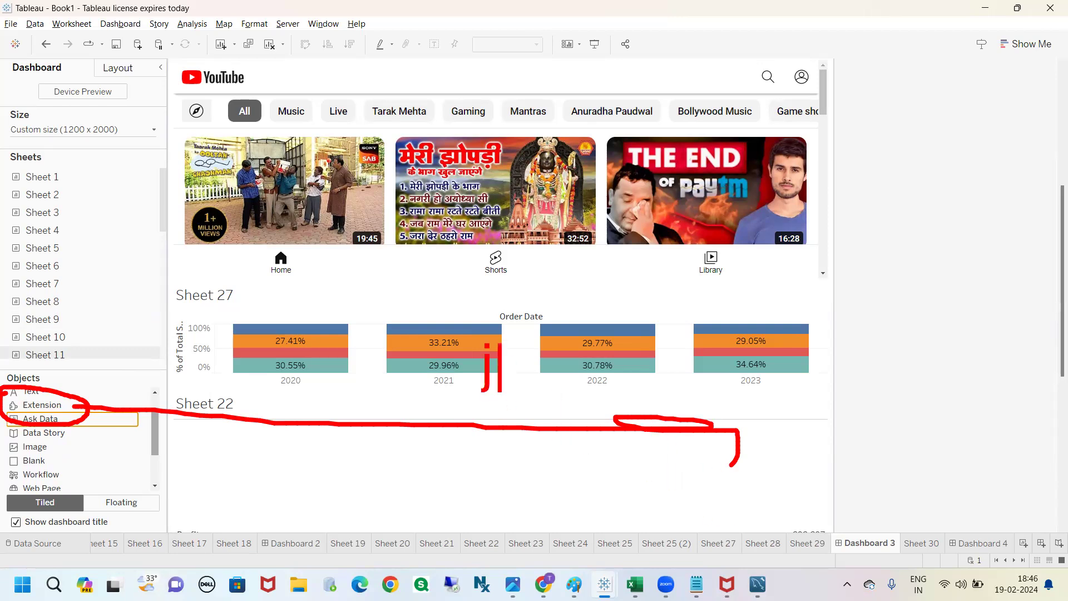
text(avascrip)
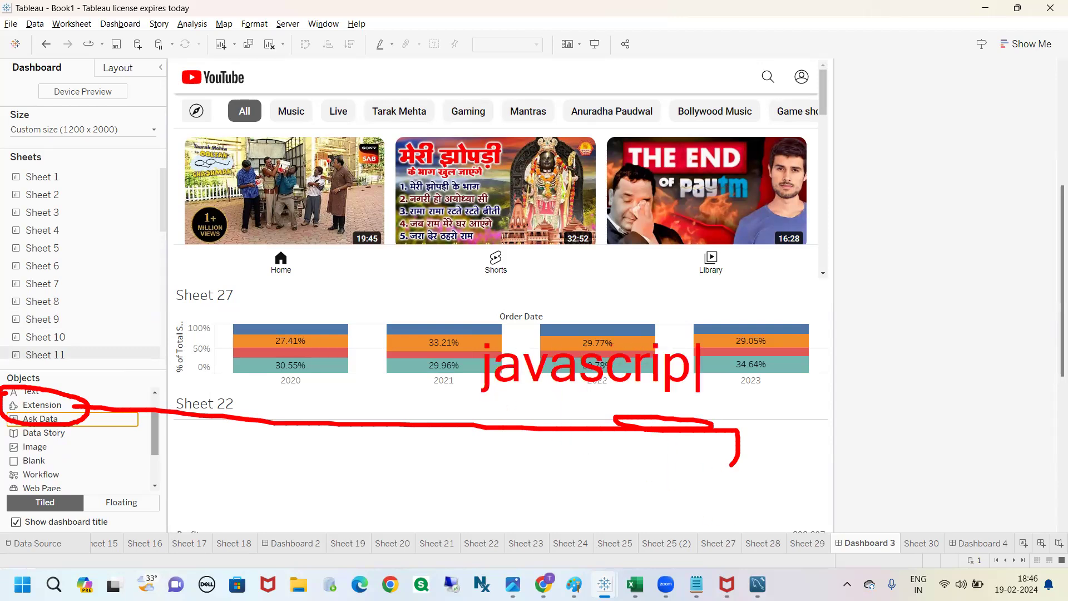
text(ting)
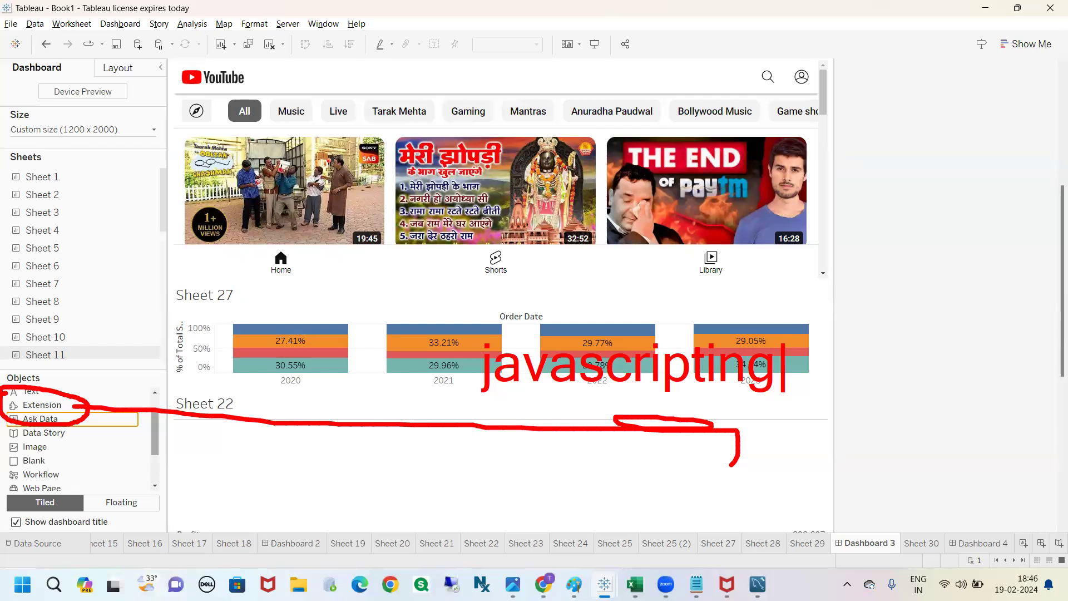
click(298, 424)
right_click(299, 421)
click(252, 418)
Step: Start adding an Extension object to Dashboard 3 and browse the extensions built by Tableau + Salesforce
drag(91, 406, 369, 277)
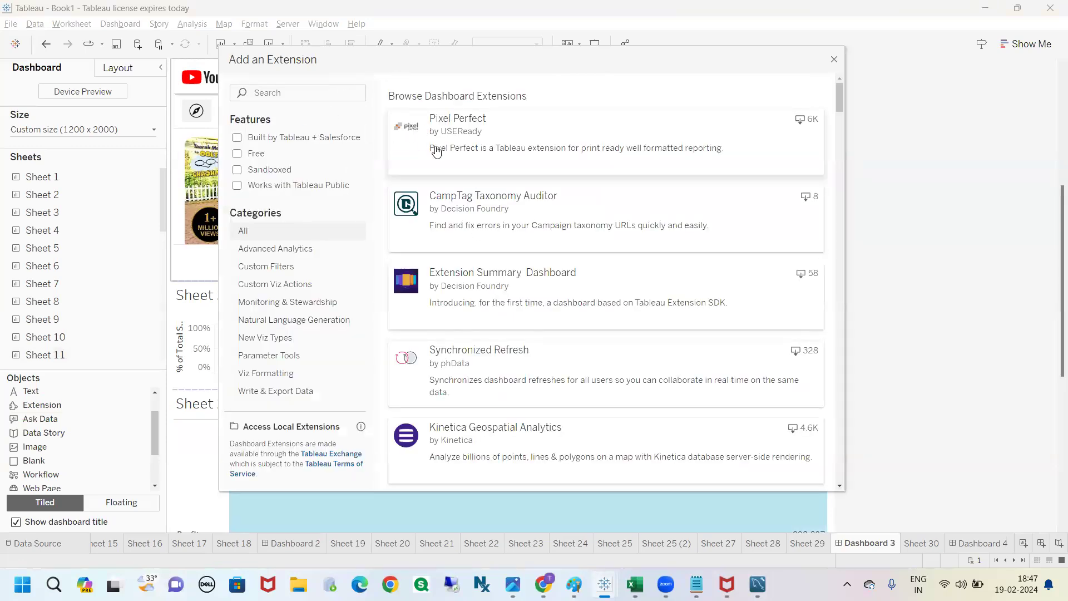
click(237, 138)
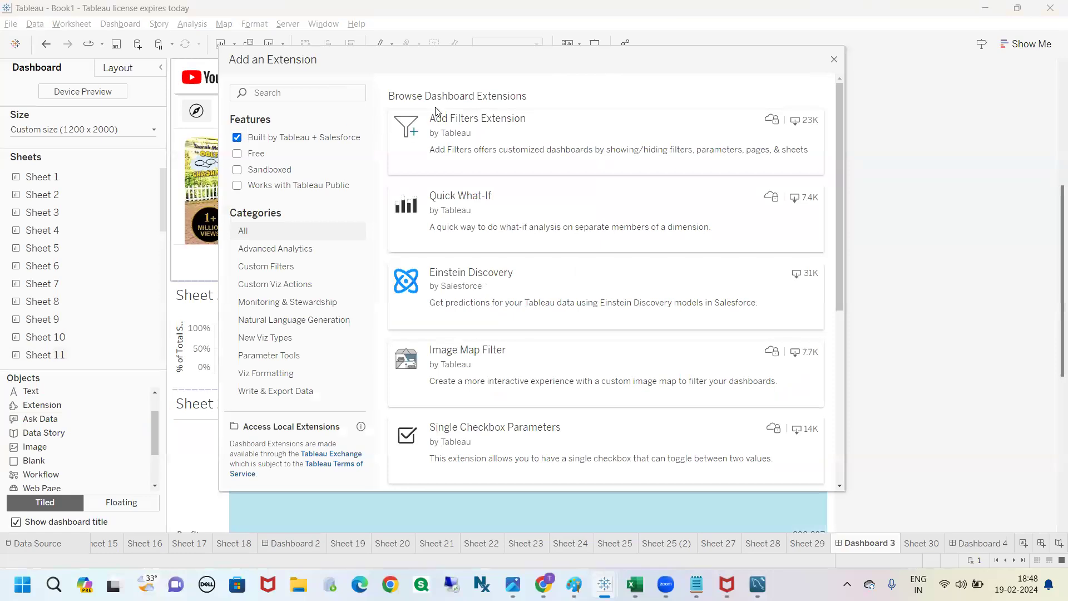
scroll(557, 405, down, 3)
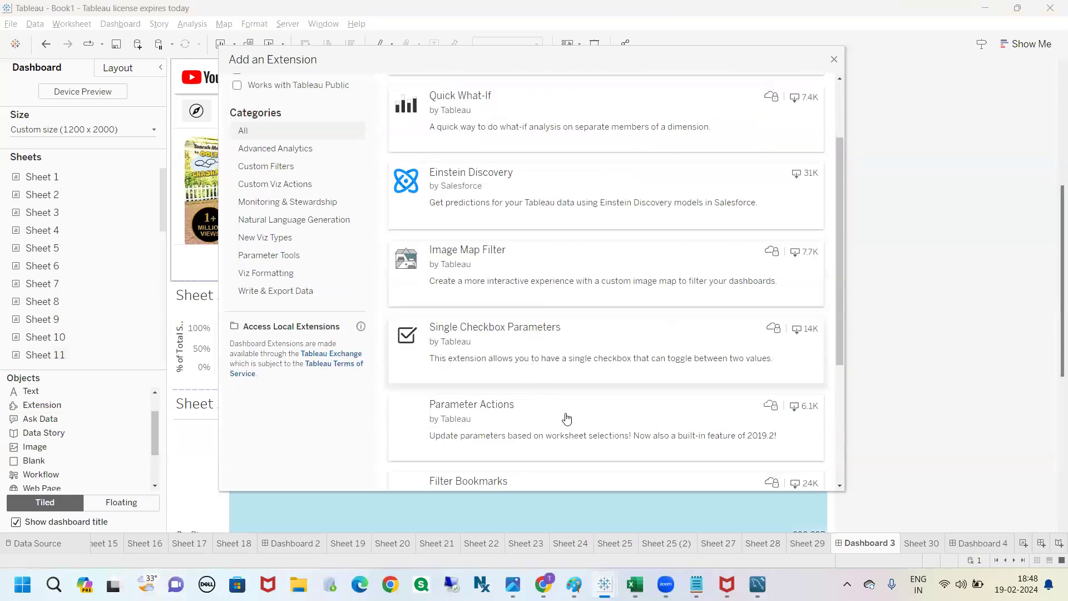
scroll(567, 426, down, 5)
scroll(569, 430, down, 1)
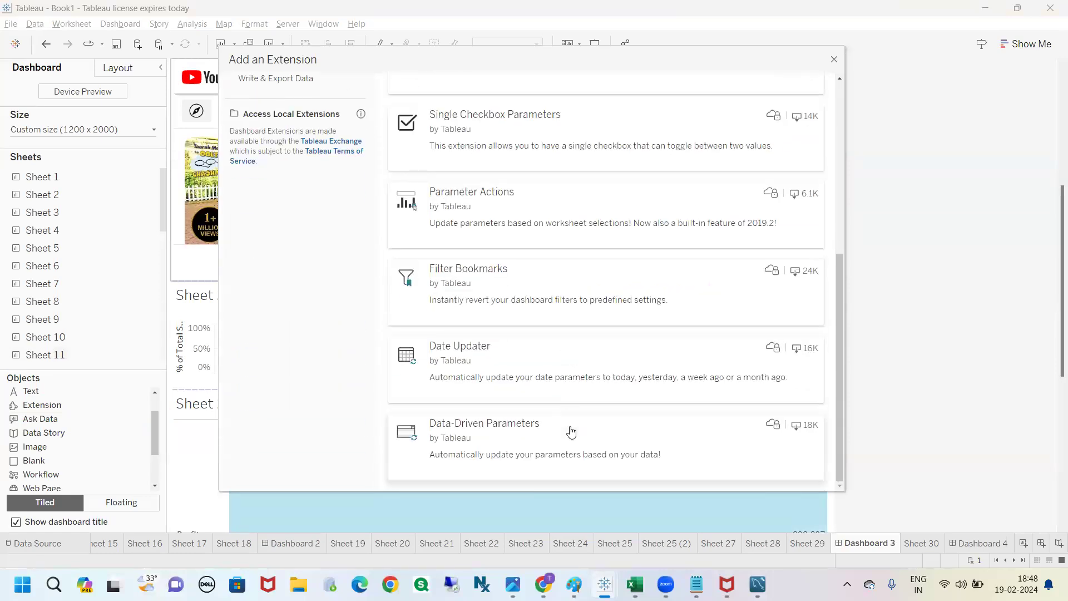
scroll(572, 431, up, 10)
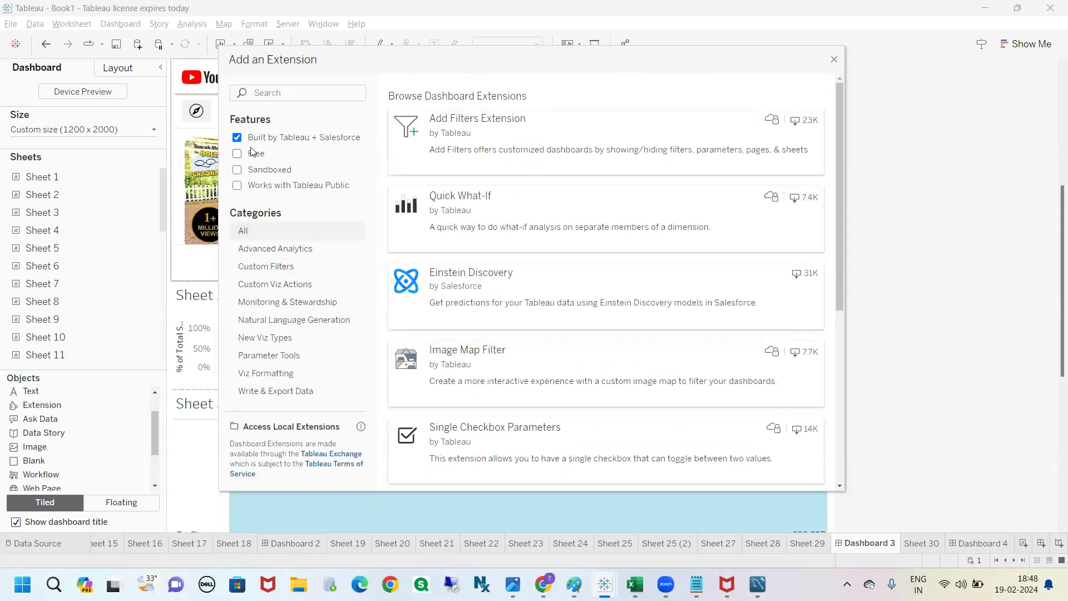
Step: Filter the extension gallery to Free instead of Built by Tableau + Salesforce and browse the matching extensions
click(237, 137)
click(237, 153)
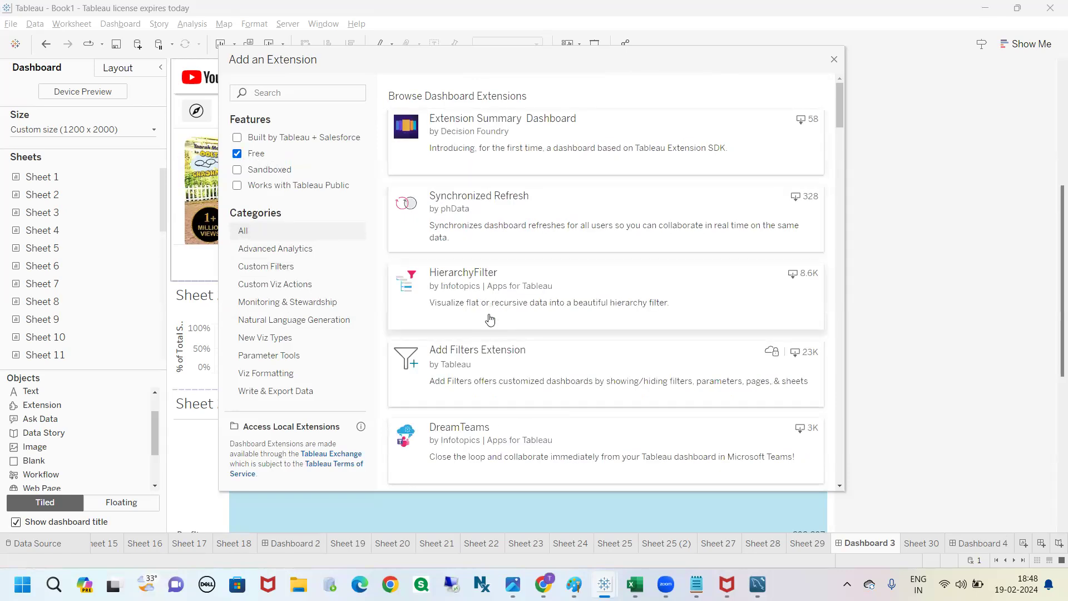
scroll(501, 365, down, 2)
scroll(500, 364, up, 2)
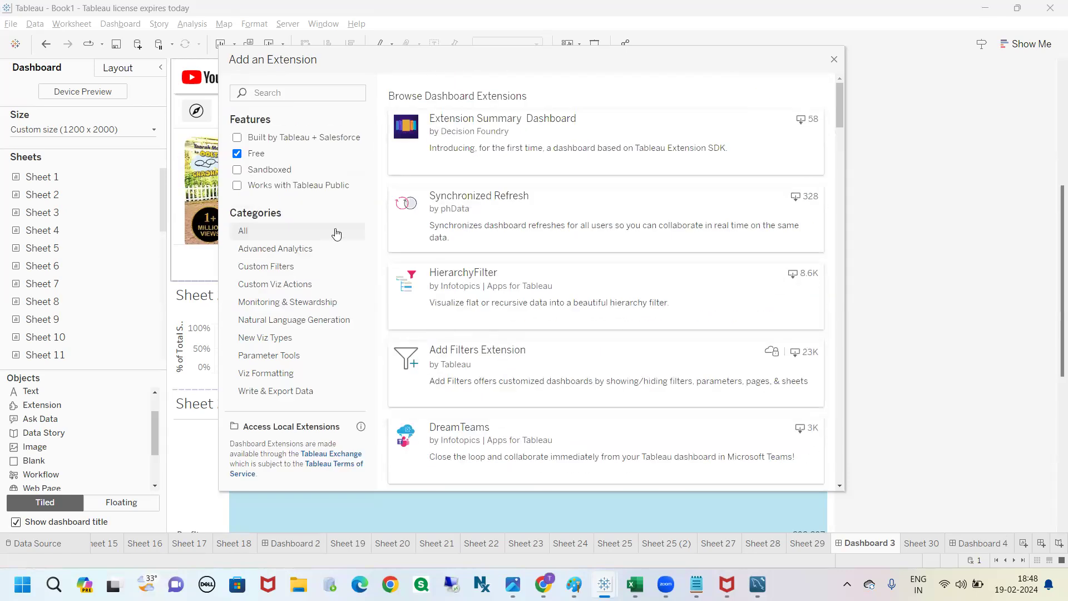
Step: Browse the Sandboxed extensions and those that work with Tableau Public, closing the extension gallery without adding one
click(238, 154)
click(237, 170)
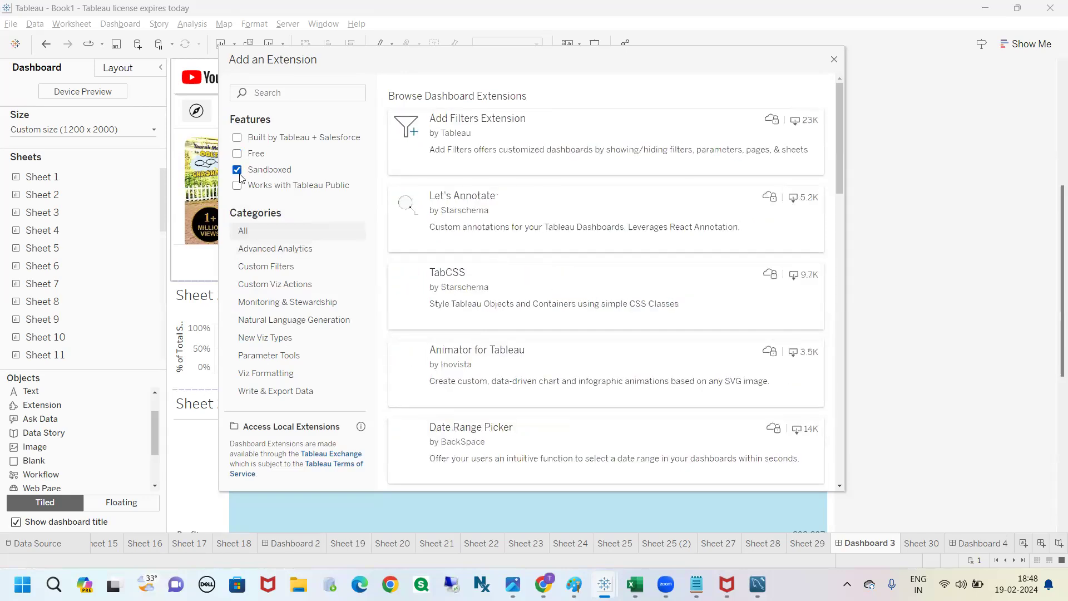
click(237, 185)
click(237, 170)
scroll(296, 360, down, 3)
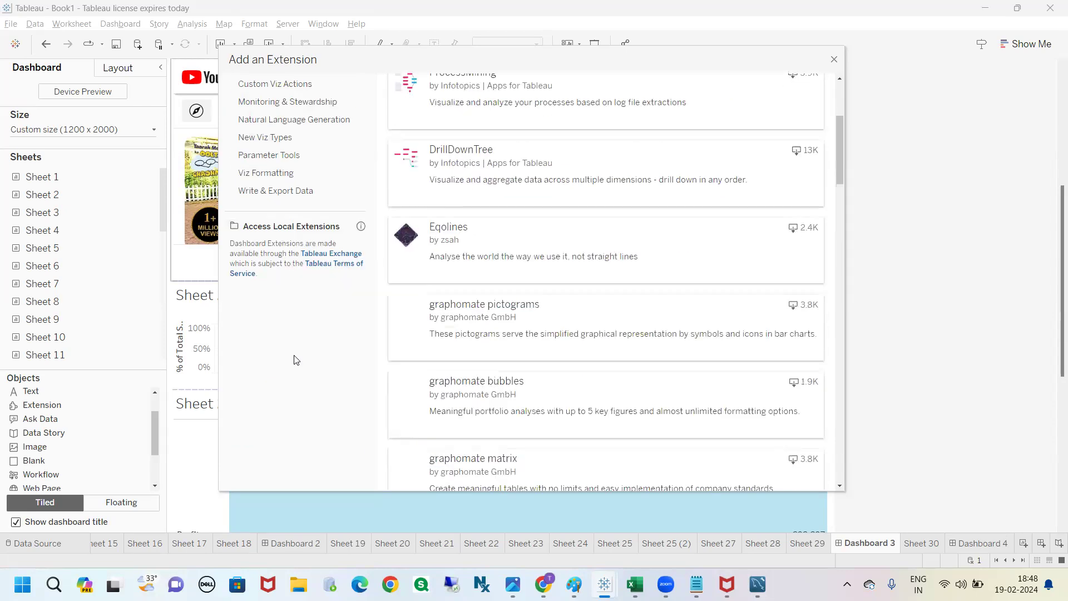
scroll(296, 360, down, 1)
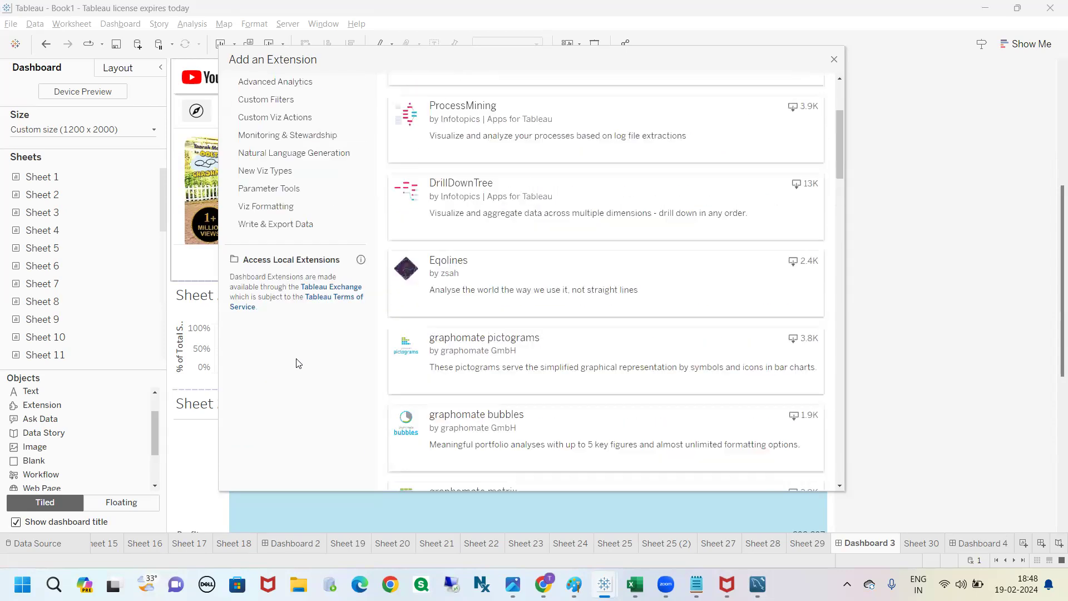
scroll(297, 362, up, 4)
scroll(298, 362, up, 1)
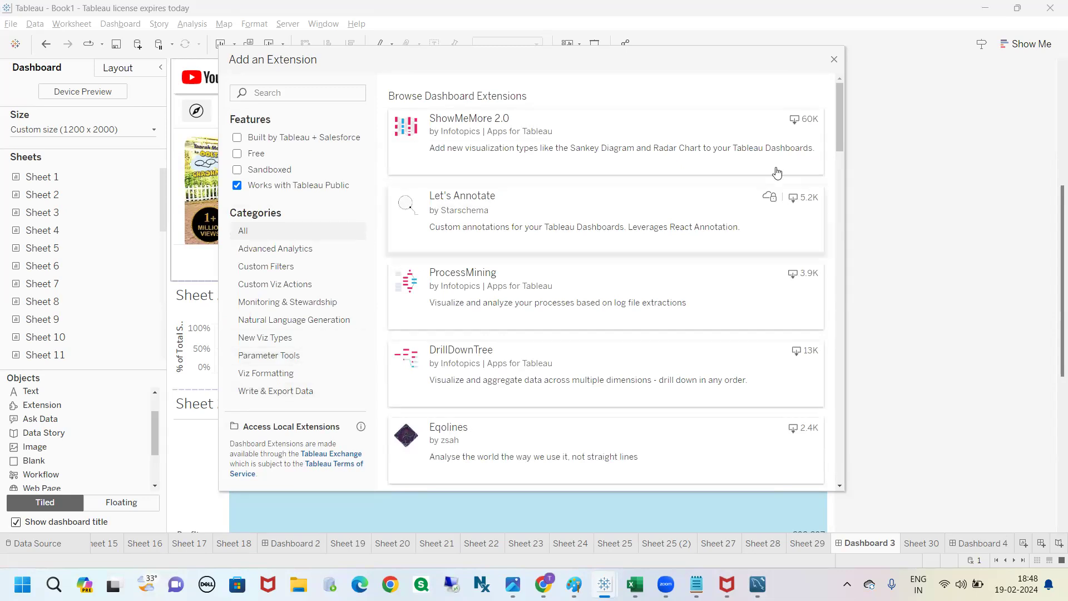
click(834, 60)
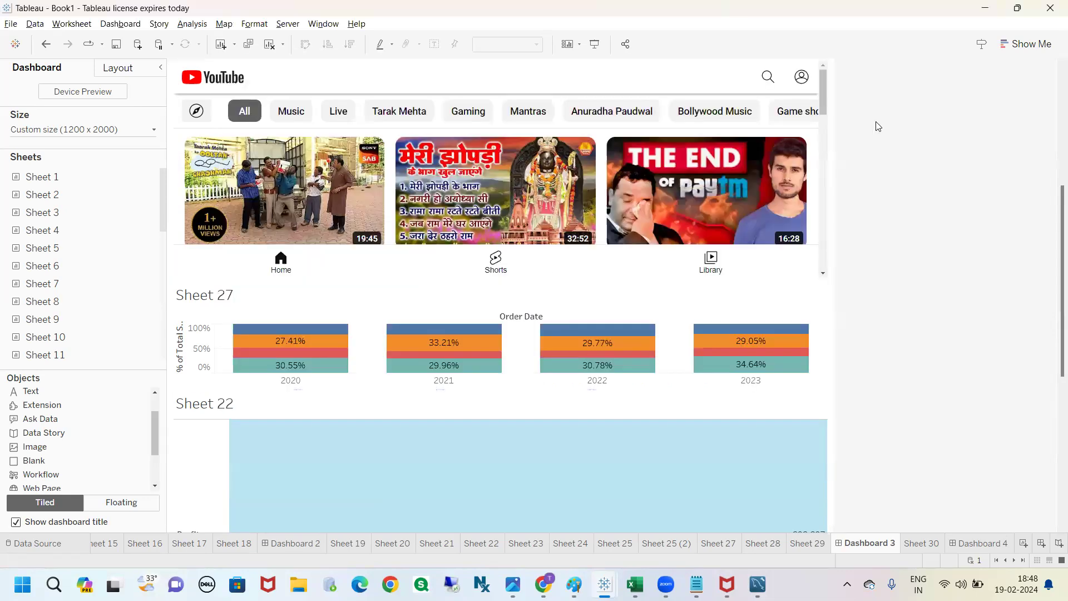
drag(1061, 328, 1051, 330)
scroll(1053, 334, up, 3)
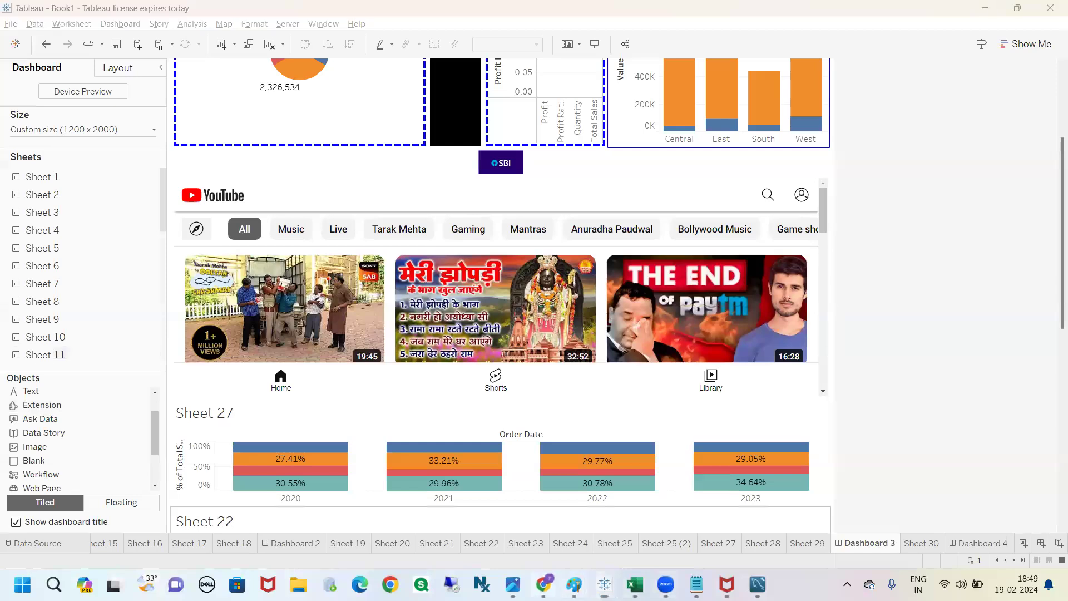
click(544, 584)
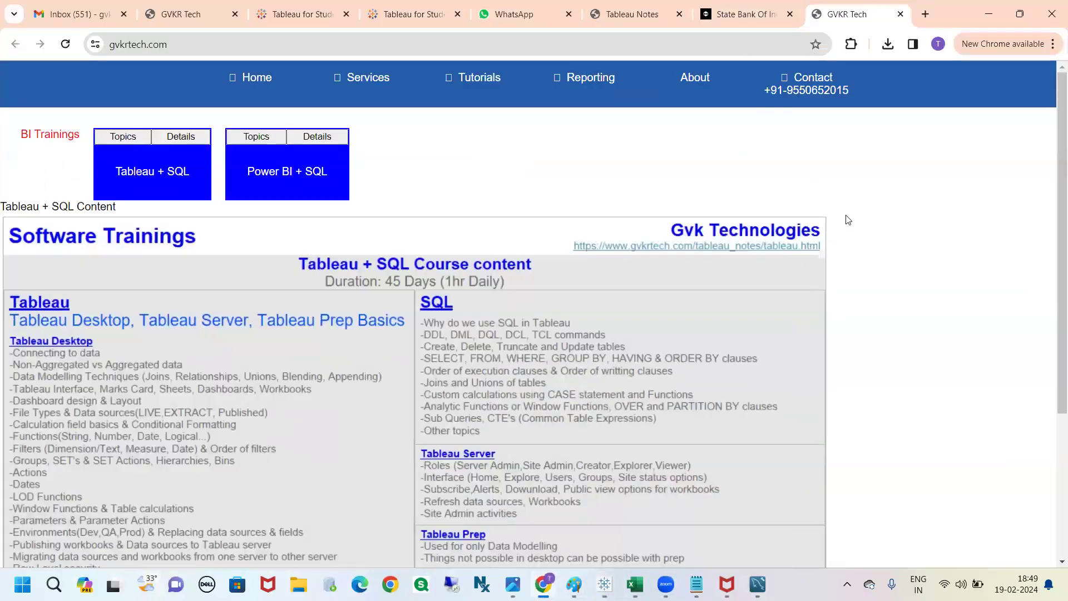
scroll(848, 220, down, 4)
key(alt+Tab)
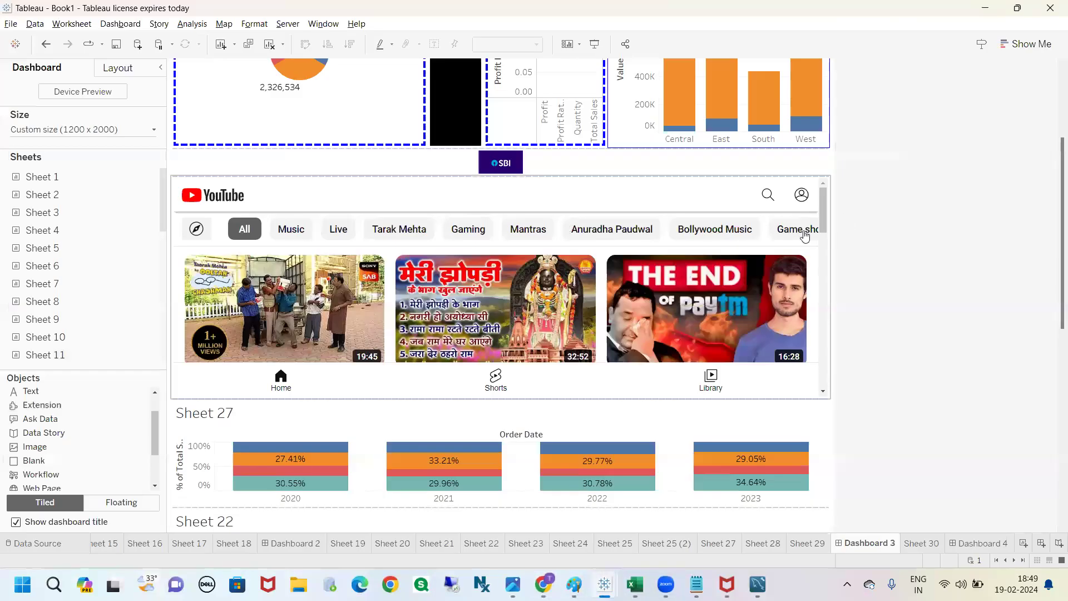
mouse_move(75, 289)
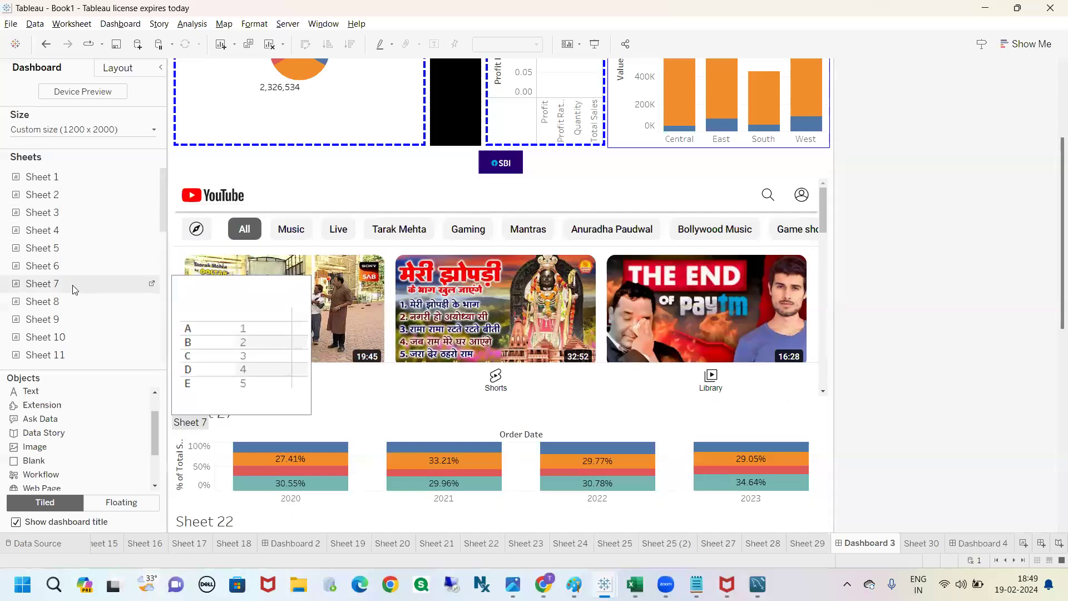
scroll(89, 423, down, 2)
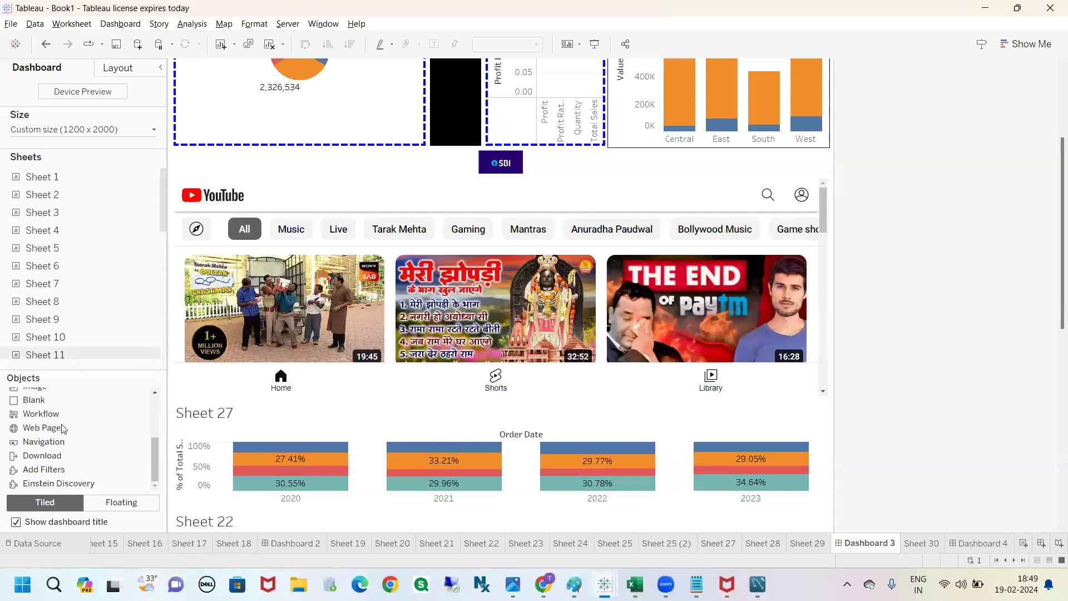
scroll(92, 406, up, 3)
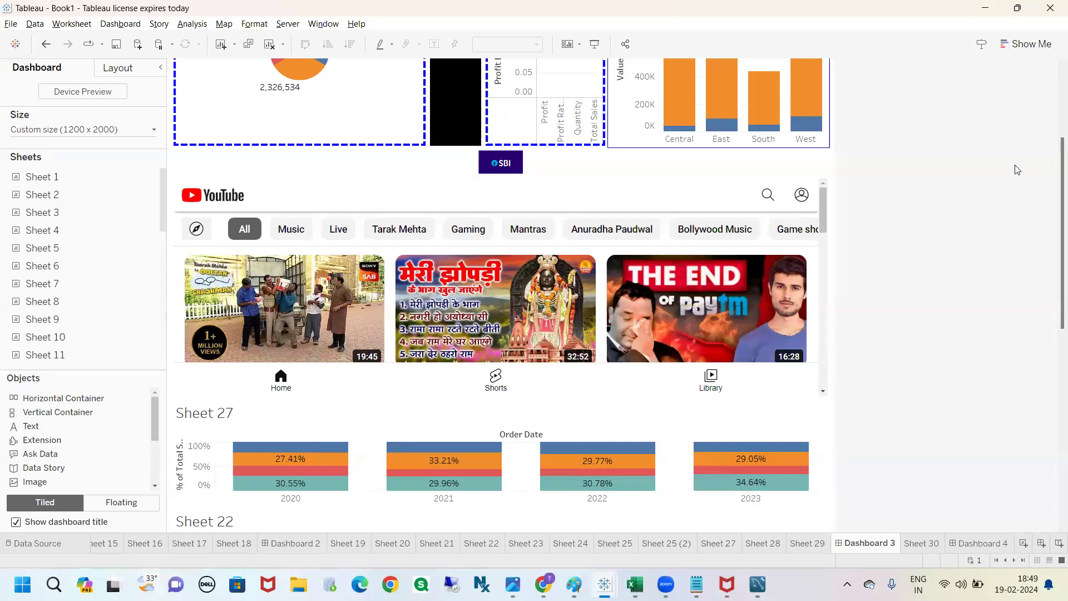
scroll(1053, 144, up, 3)
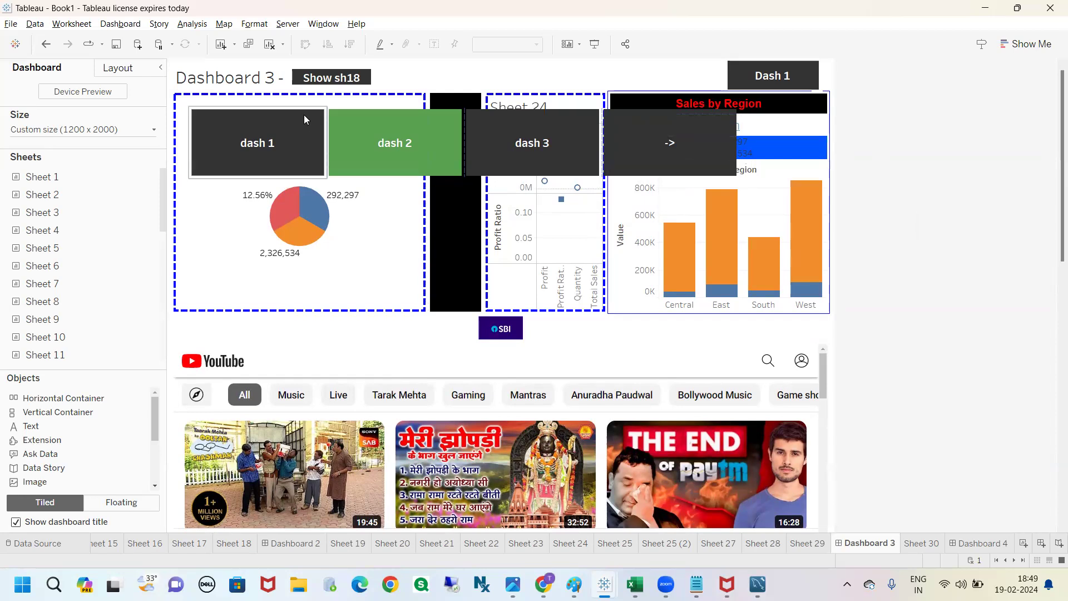
mouse_move(302, 63)
mouse_down()
mouse_move(276, 73)
mouse_move(339, 105)
mouse_move(392, 77)
mouse_move(298, 63)
mouse_up()
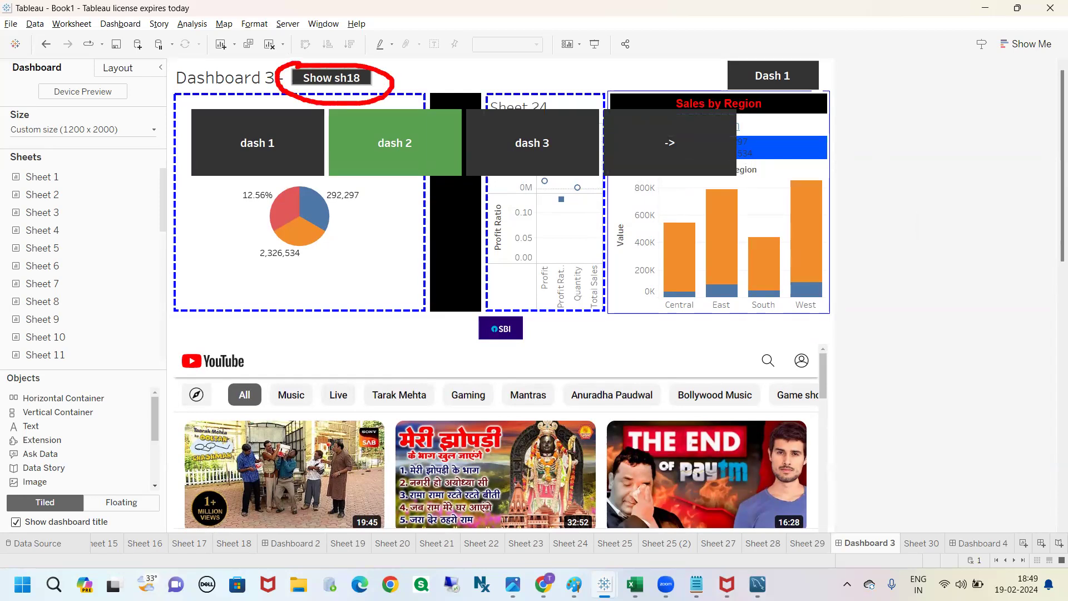
Step: Make the Show sh18 button on Dashboard 3 slightly taller and trigger it to hide the row of charts it controls
click(322, 80)
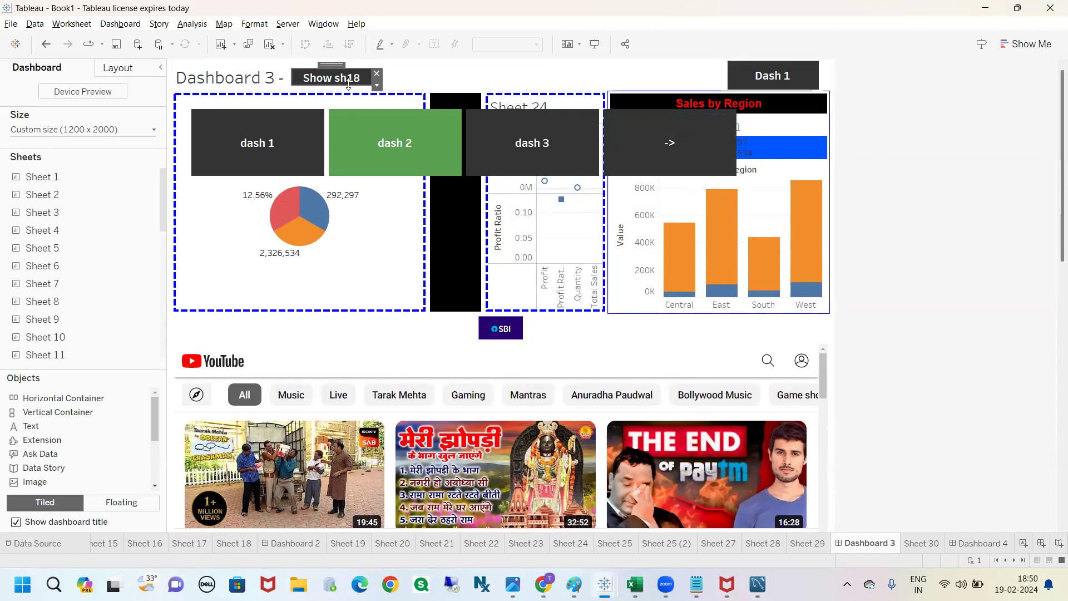
mouse_move(352, 85)
mouse_down()
mouse_move(356, 99)
mouse_move(353, 89)
mouse_up()
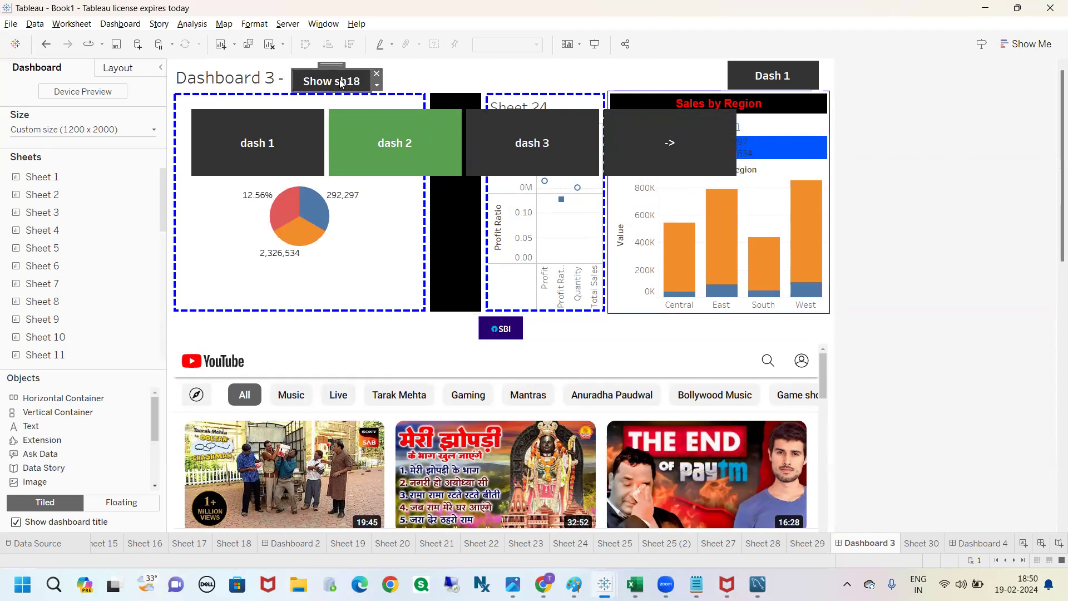
click(376, 85)
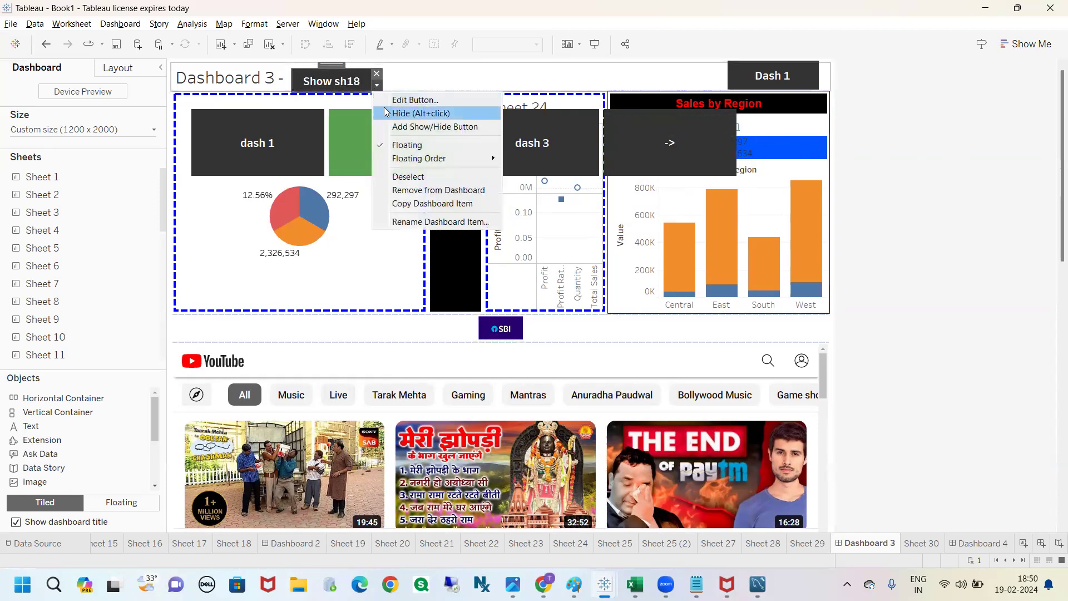
click(384, 112)
click(421, 124)
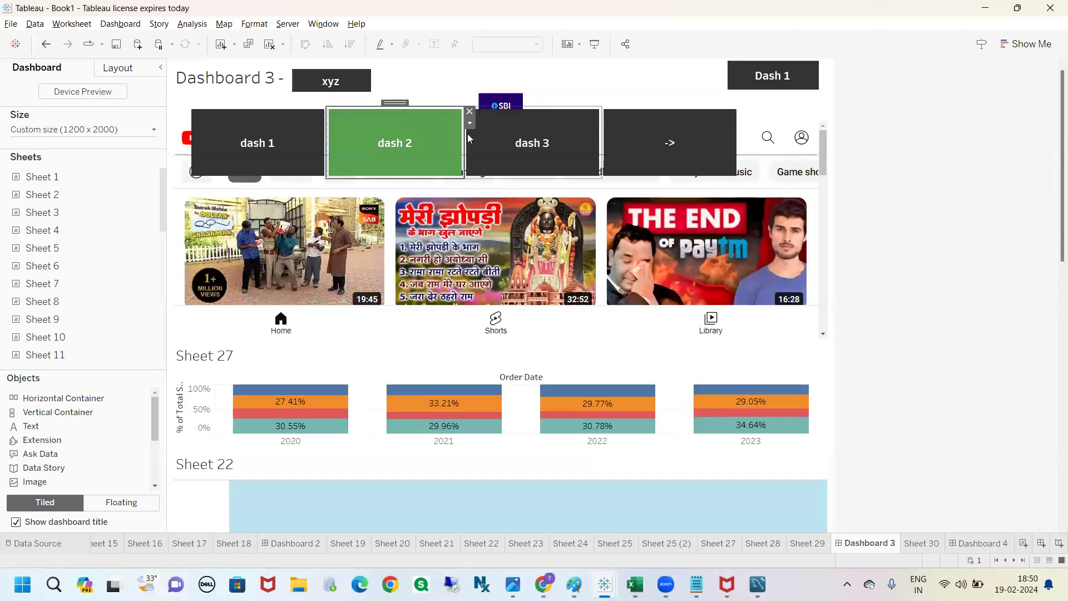
Step: Delete the floating container holding the dash 1, dash 2, dash 3 and -> navigation buttons, including the items within it
click(470, 123)
click(503, 201)
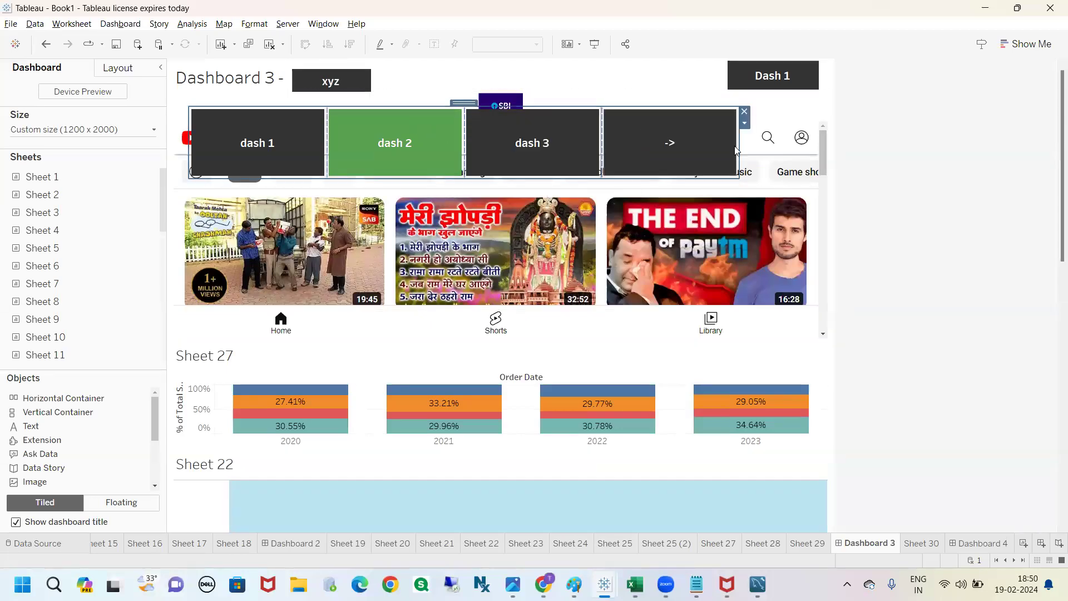
key(Delete)
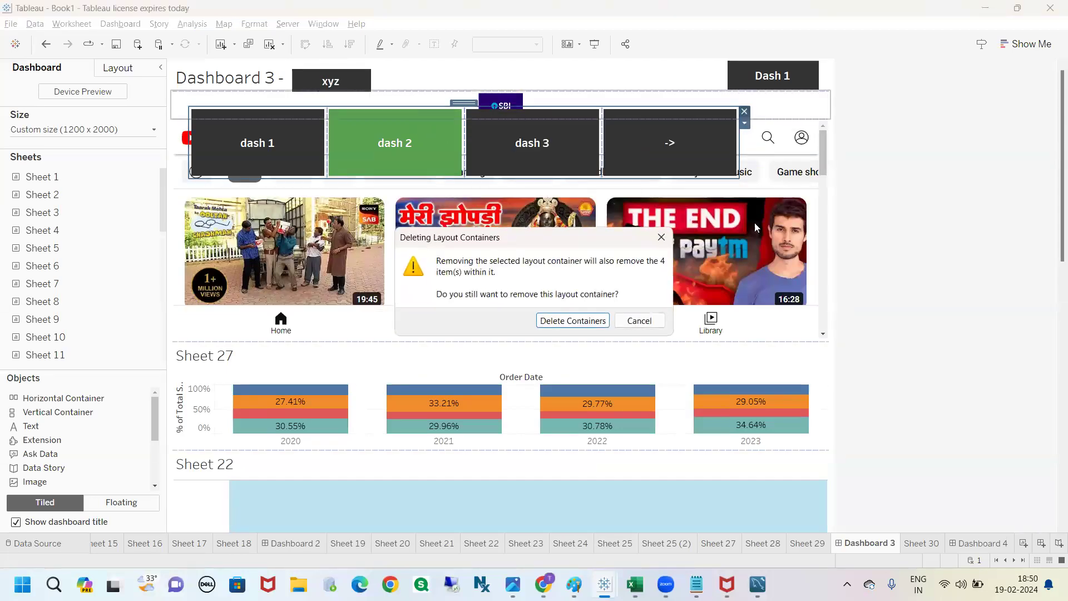
click(602, 320)
Step: Trigger the xyz show/hide button to bring back the hidden row of charts on Dashboard 3
click(336, 83)
click(377, 85)
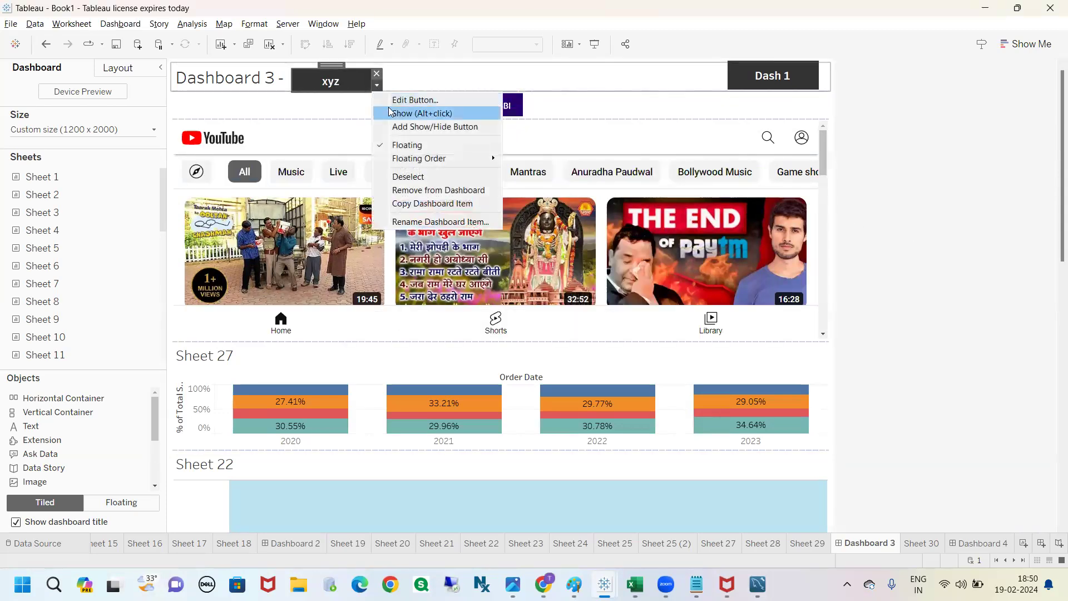
click(396, 113)
mouse_move(180, 171)
mouse_down()
mouse_move(301, 182)
mouse_move(840, 183)
mouse_move(837, 213)
mouse_up()
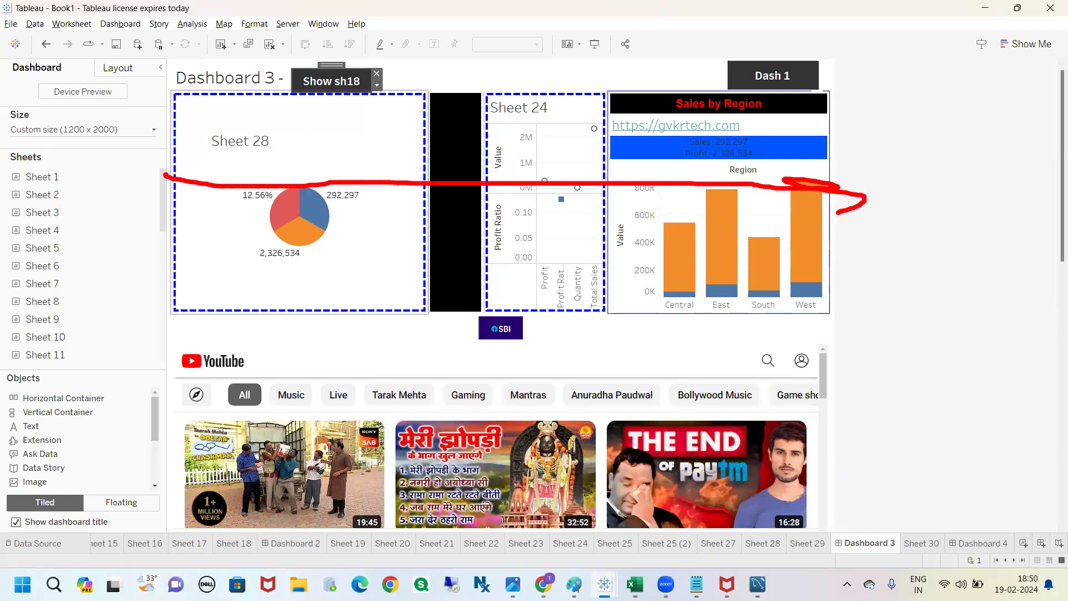
key(Escape)
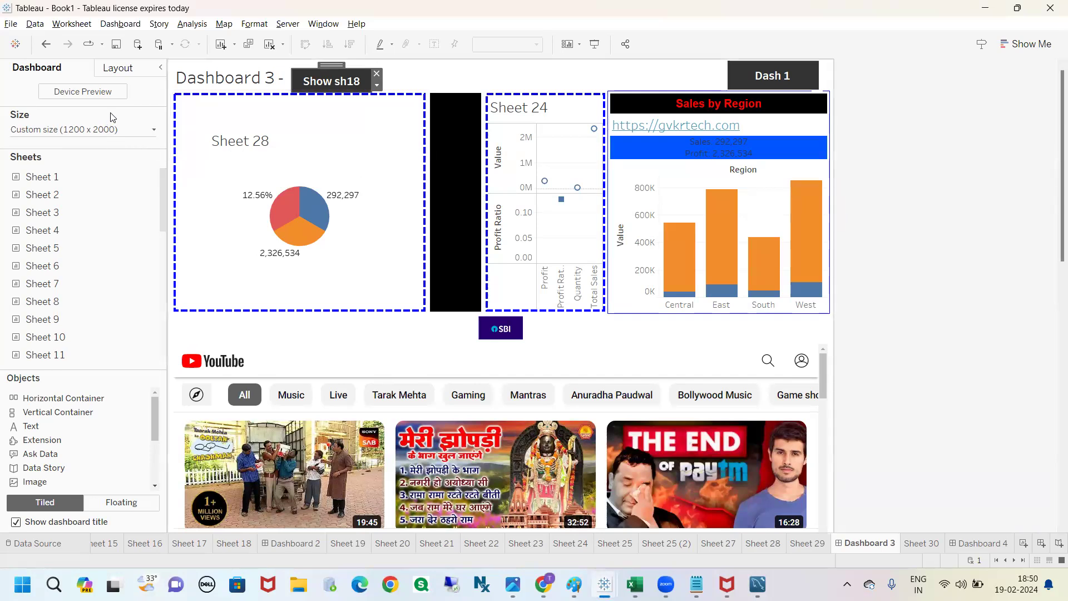
Step: Examine the Control visibility using value option in the layout settings of the Show/Hide button
click(118, 68)
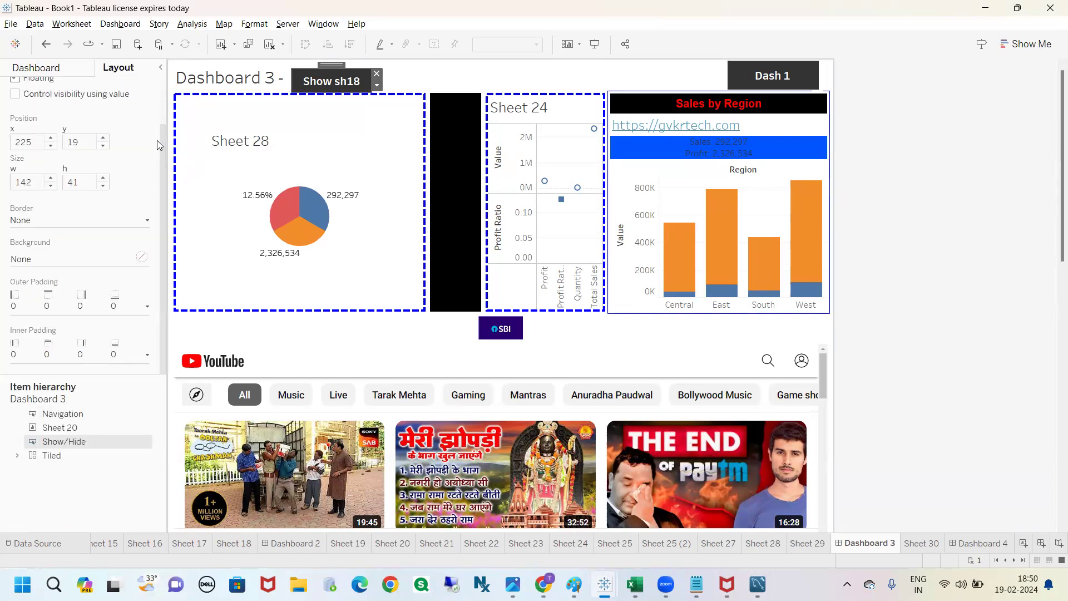
scroll(158, 145, up, 2)
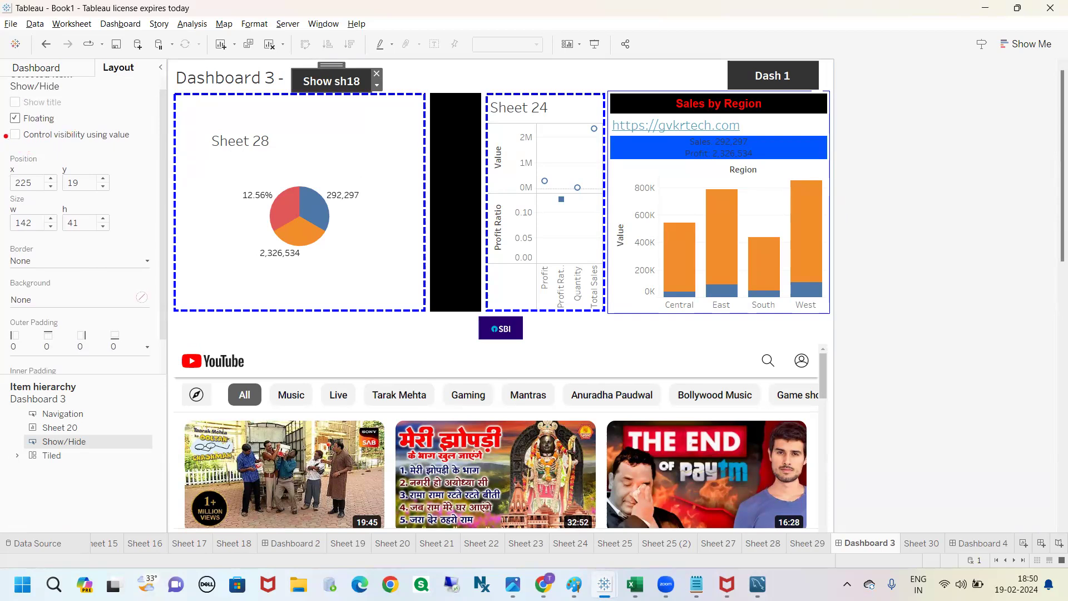
mouse_move(7, 139)
mouse_down()
mouse_move(116, 158)
mouse_move(143, 146)
mouse_move(102, 121)
mouse_move(41, 119)
mouse_move(4, 132)
mouse_up()
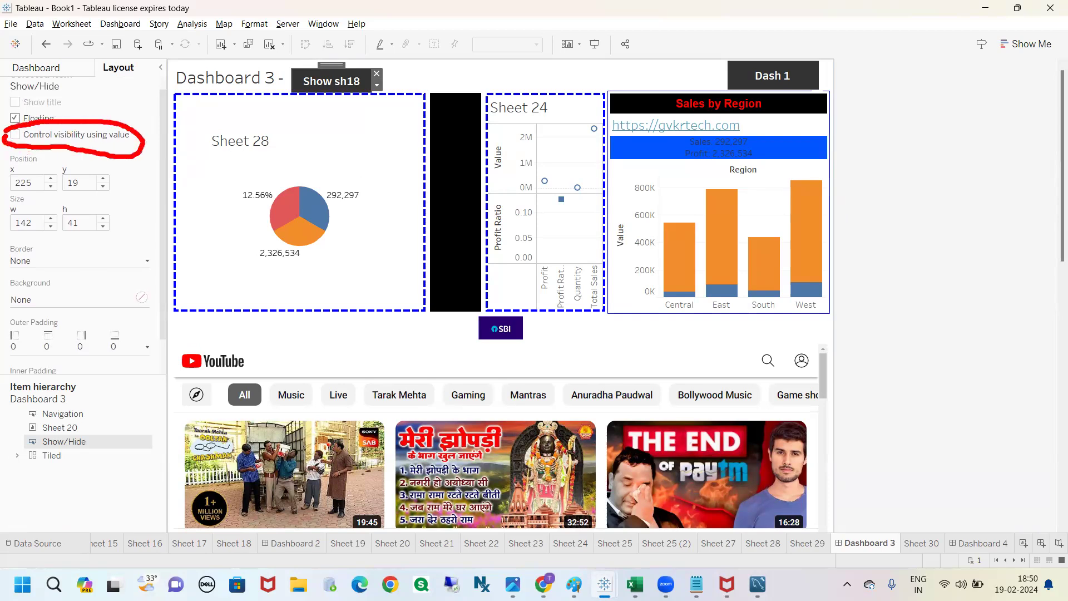
key(Escape)
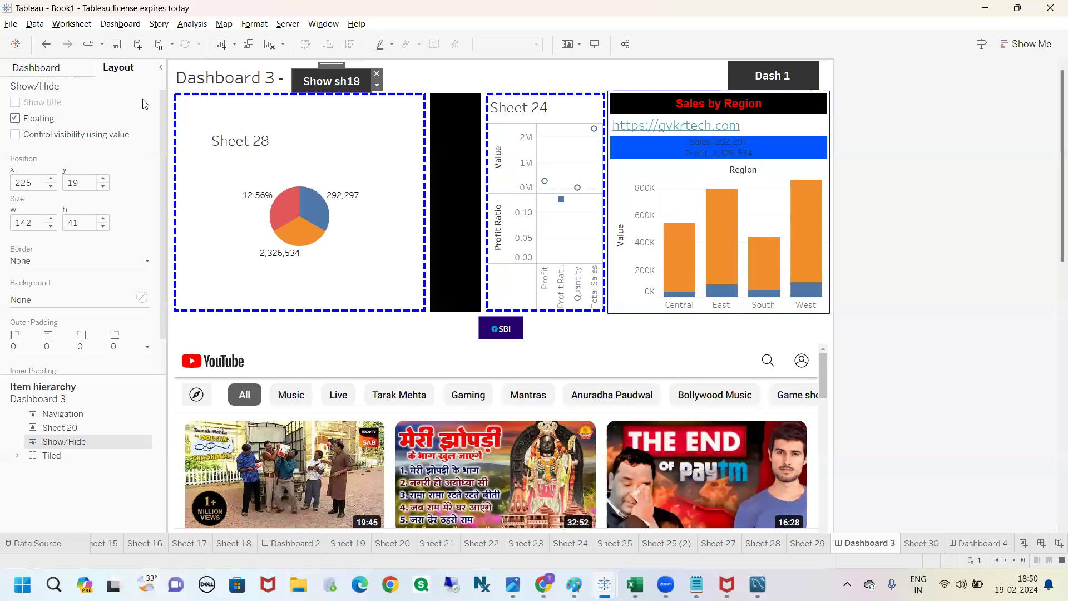
Step: Start creating a parameter from Sheet 30 and name it add/show
click(922, 543)
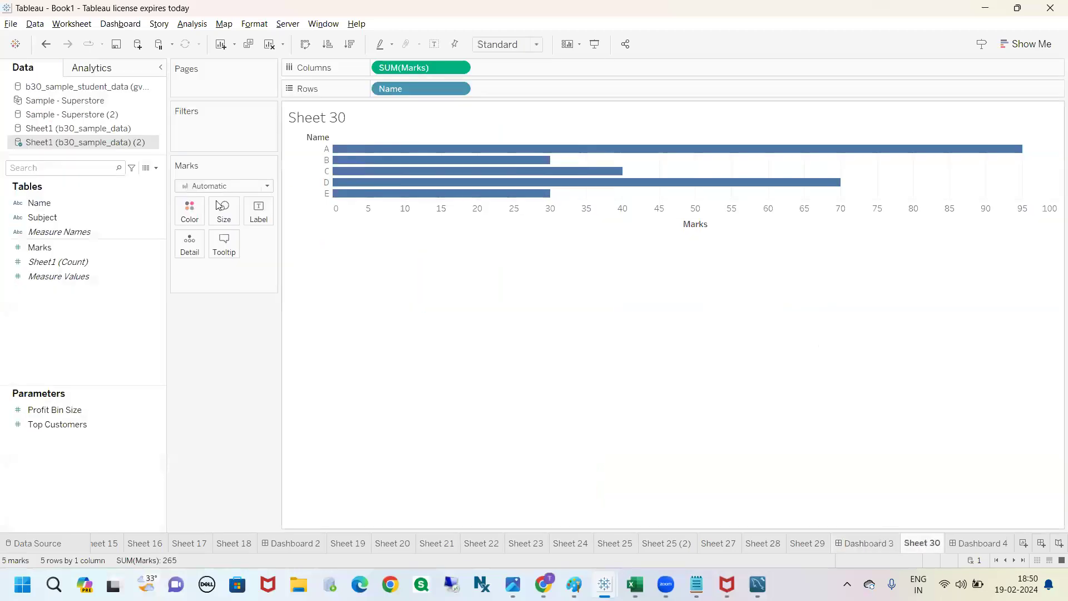
click(155, 167)
click(113, 192)
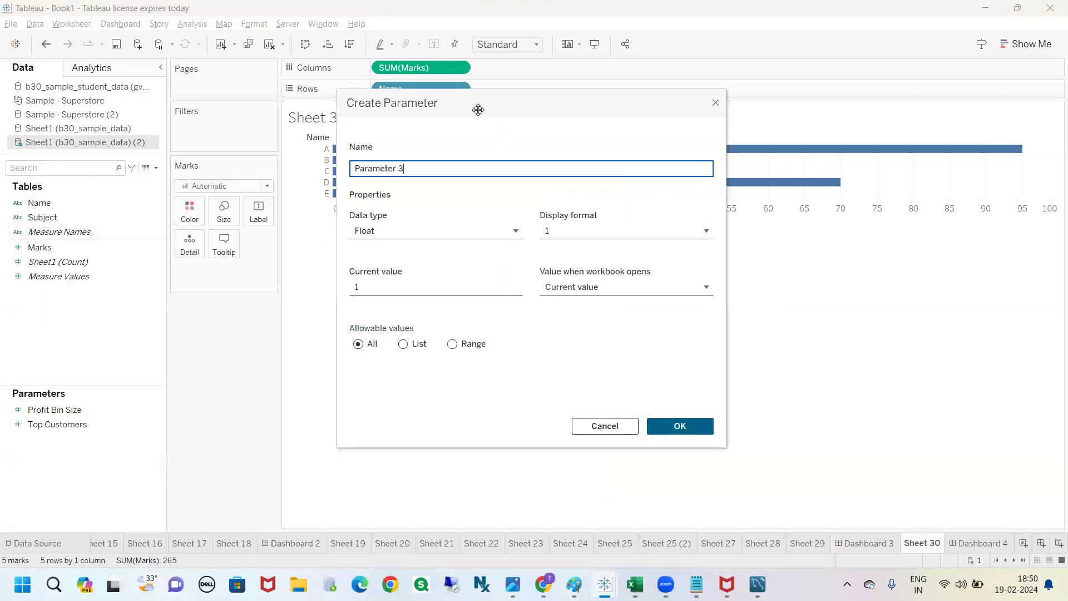
drag(478, 110, 429, 122)
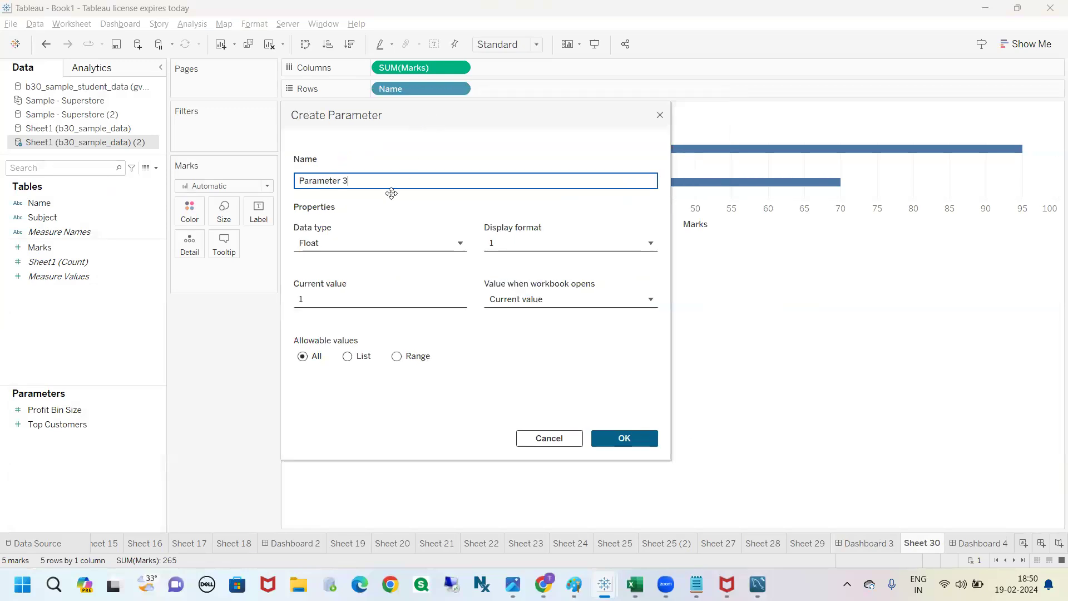
drag(357, 182, 291, 184)
click(366, 182)
drag(366, 180, 295, 177)
text(add/show)
Step: Give the add/show parameter the Boolean data type, review its values and aliases, and create it
click(382, 248)
click(336, 315)
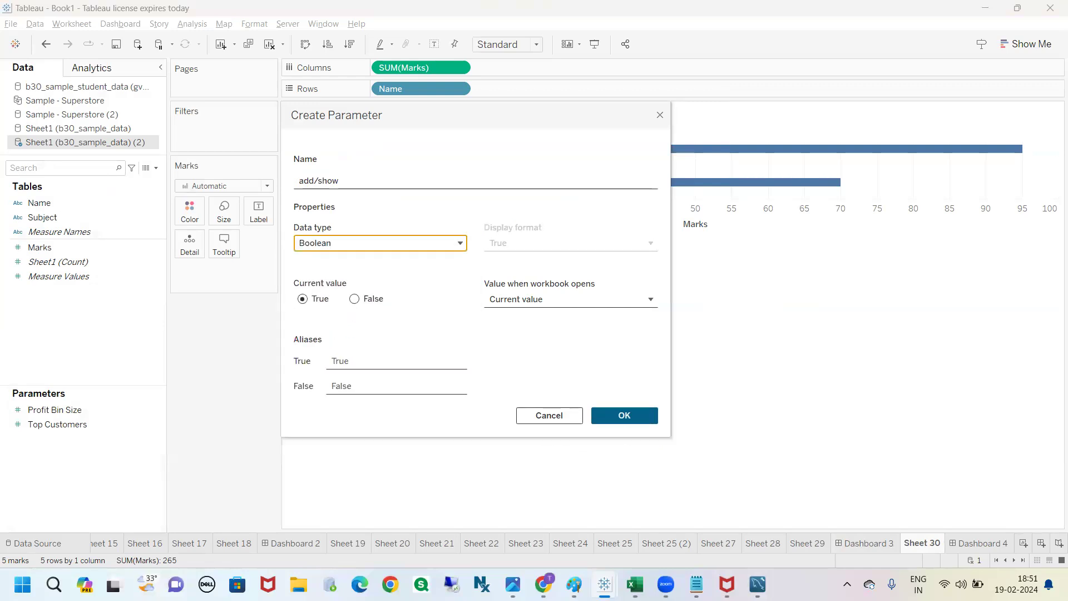
mouse_move(298, 289)
mouse_down()
mouse_move(334, 325)
mouse_move(344, 297)
mouse_move(384, 347)
mouse_move(367, 284)
mouse_up()
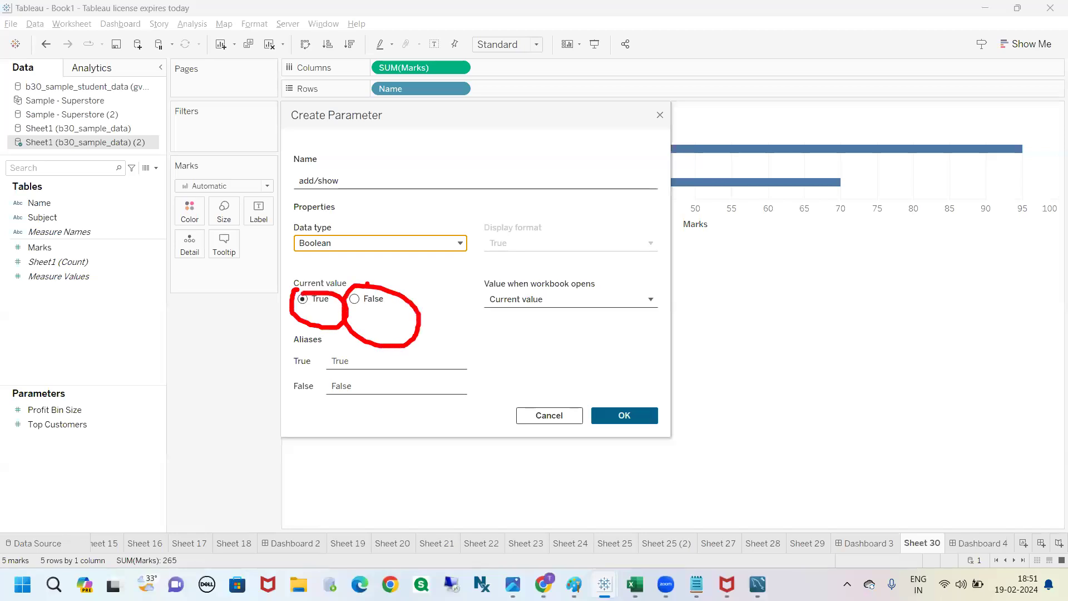
key(Escape)
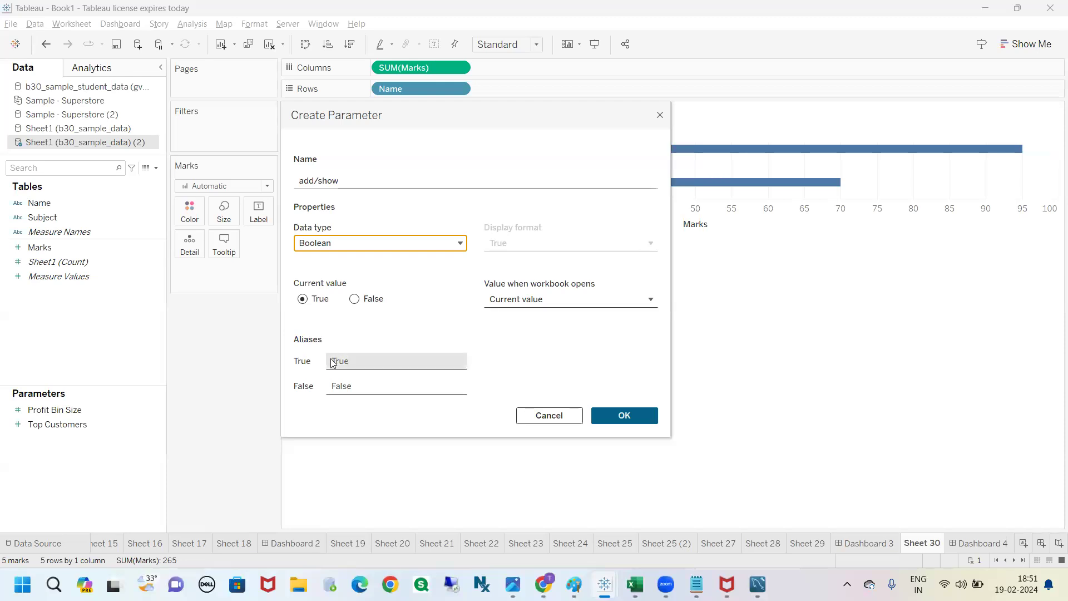
click(375, 363)
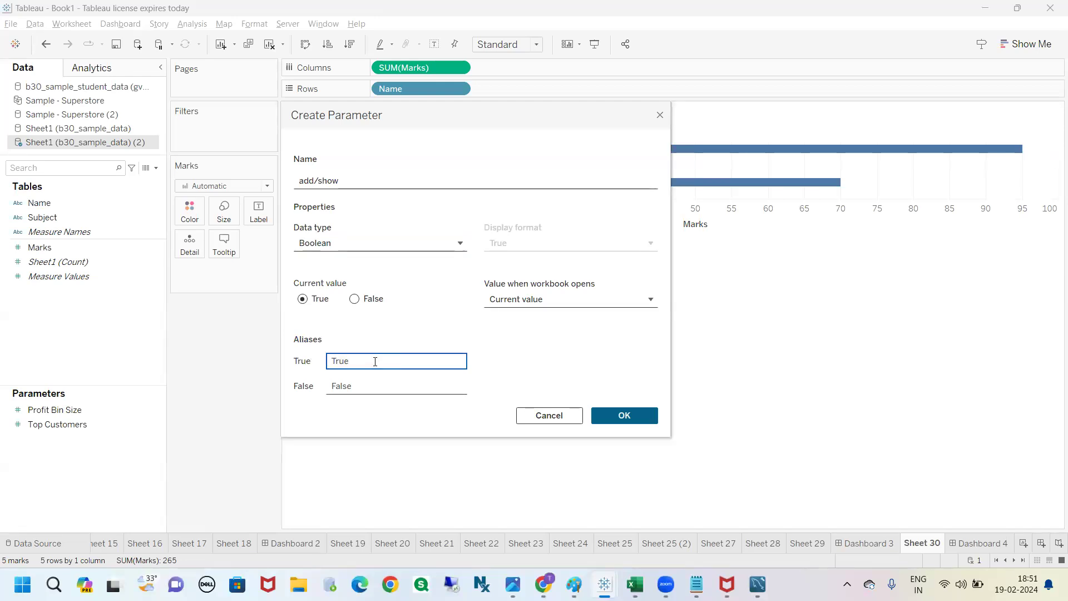
key(BackSpace)
click(397, 332)
mouse_move(297, 175)
mouse_down()
mouse_move(394, 185)
mouse_move(285, 176)
mouse_move(405, 177)
mouse_move(437, 194)
mouse_up()
mouse_move(300, 234)
mouse_down()
mouse_move(295, 258)
mouse_move(351, 231)
mouse_move(308, 233)
mouse_up()
key(Escape)
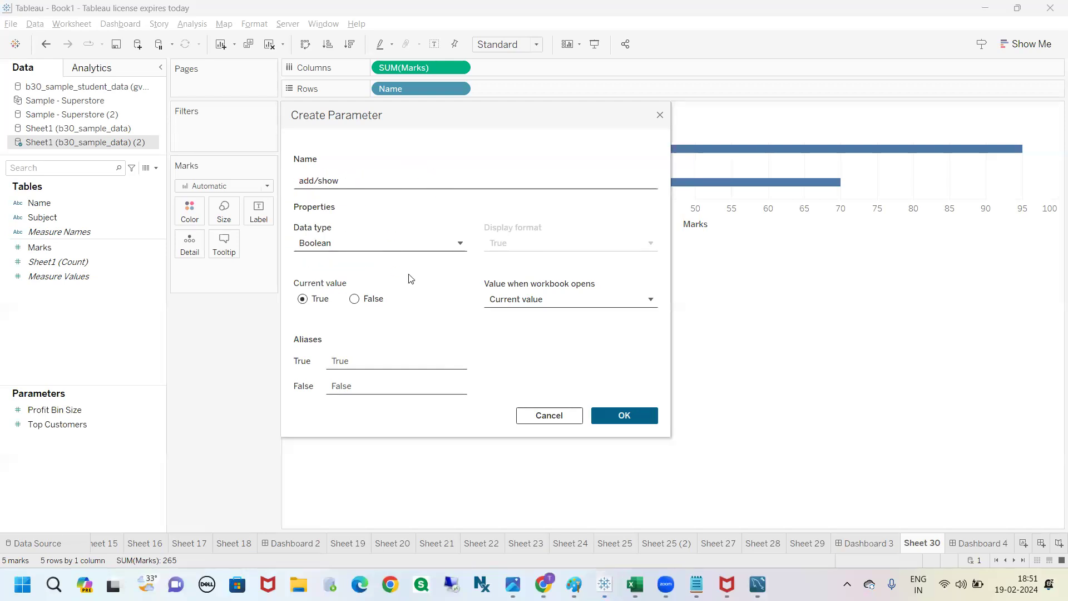
click(610, 415)
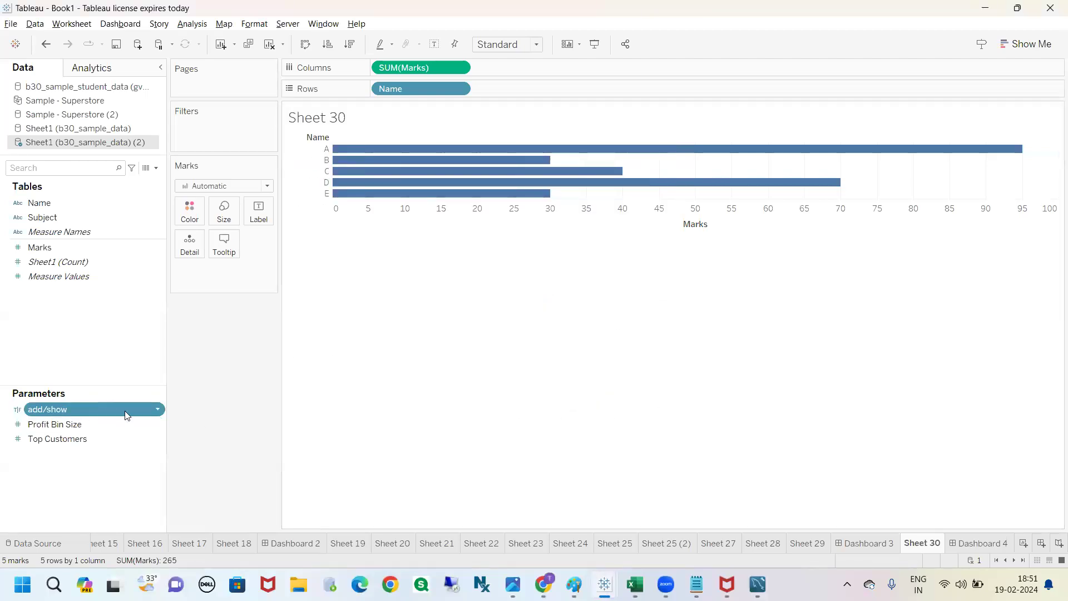
Step: On Dashboard 3, control the visibility of the container around Sheet 28 (Item 1) using the add/show parameter
click(865, 543)
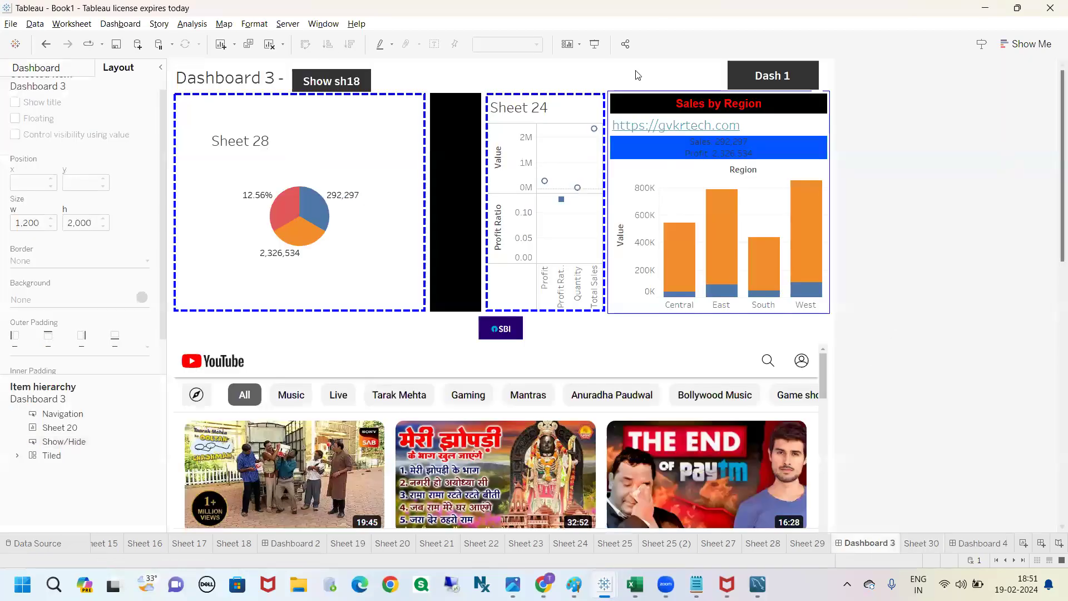
click(266, 114)
click(433, 143)
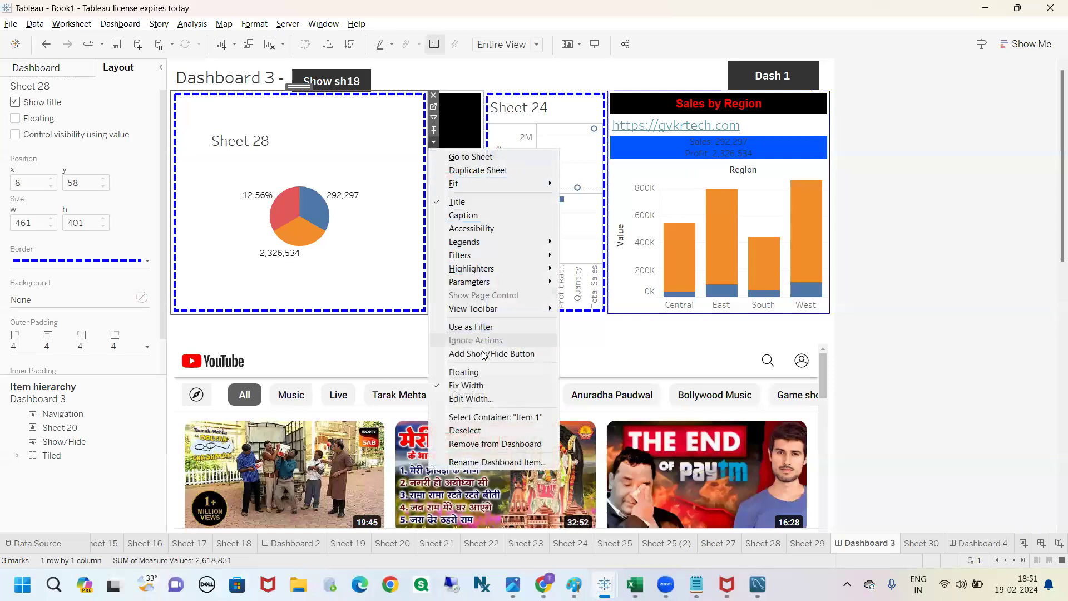
click(495, 417)
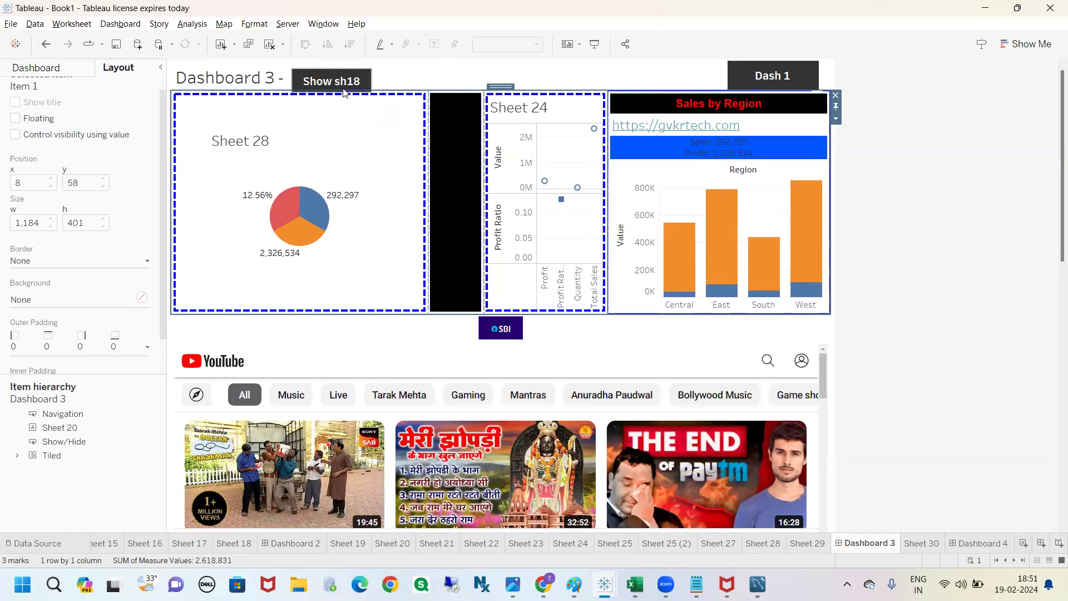
scroll(101, 165, up, 1)
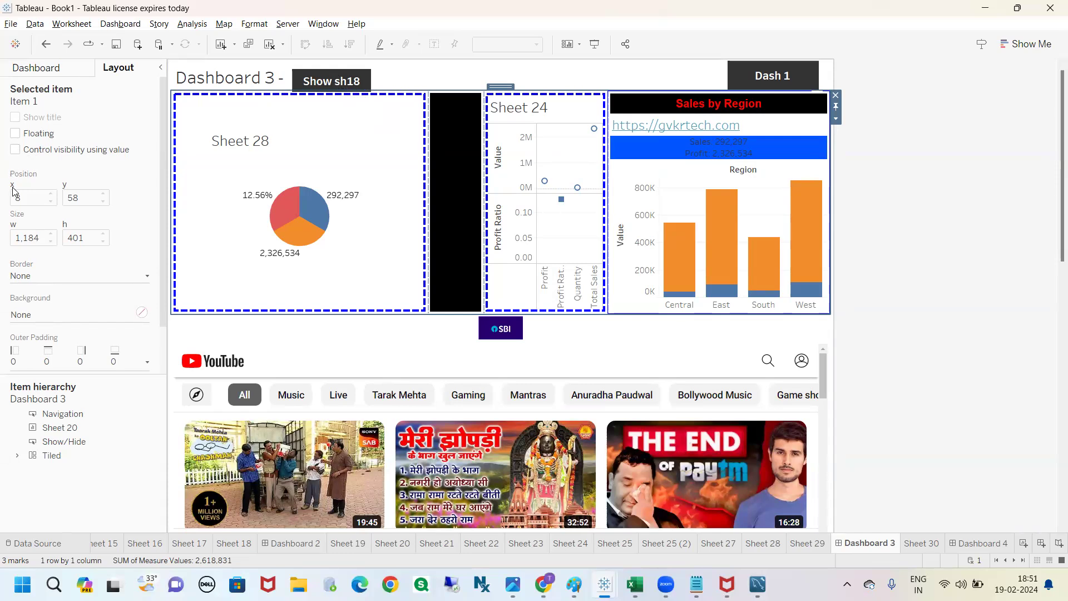
click(15, 150)
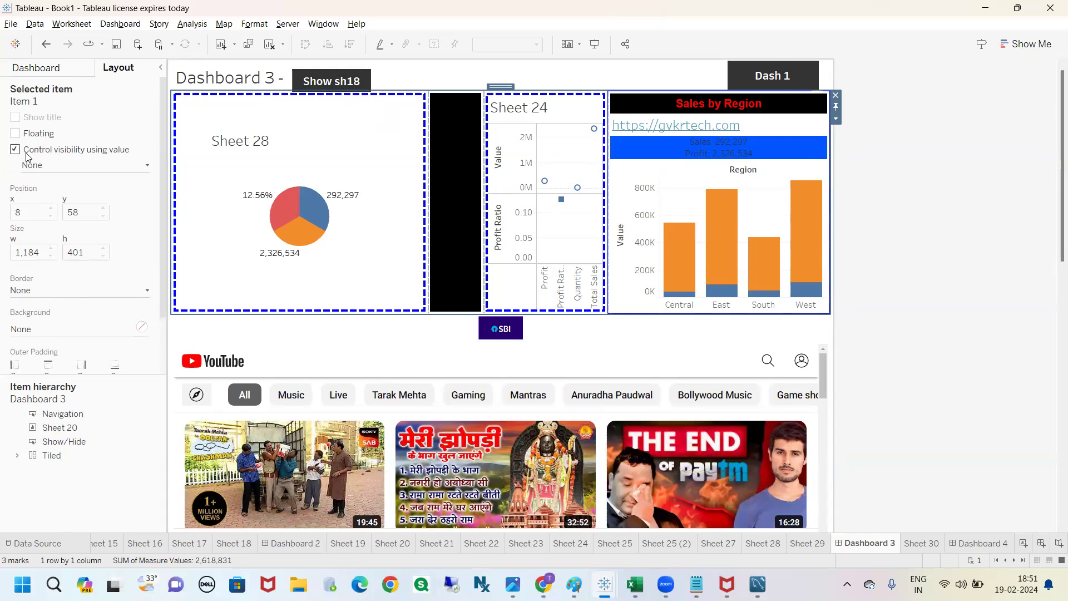
click(146, 174)
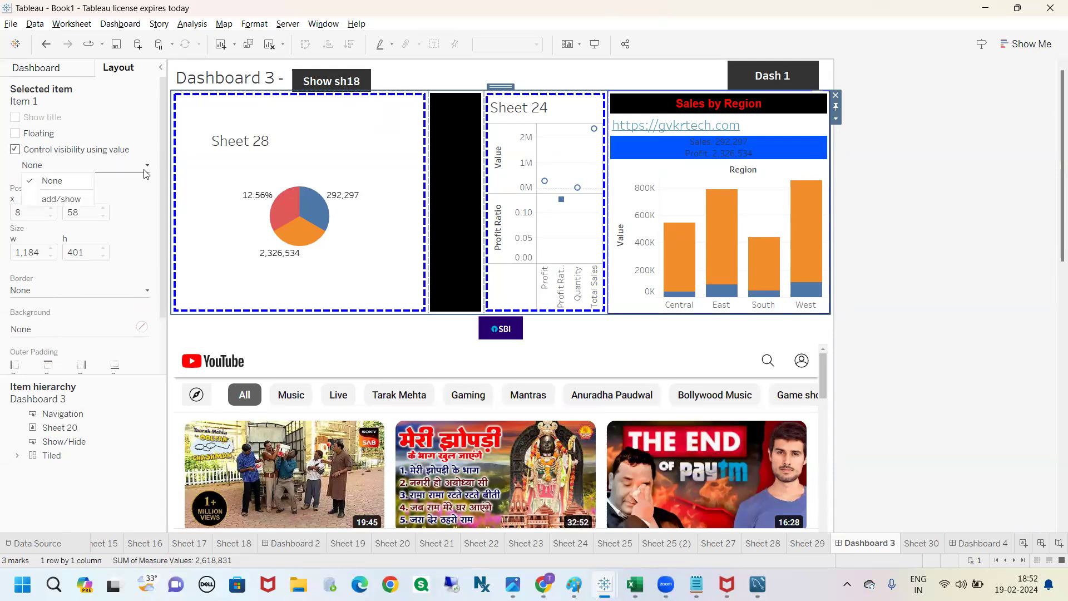
click(63, 200)
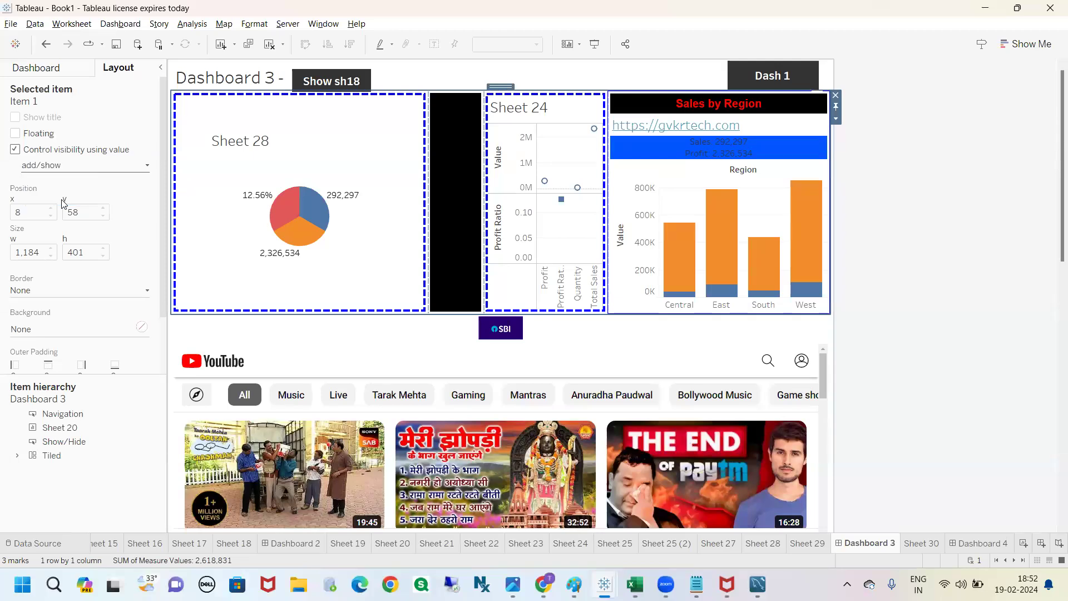
click(893, 220)
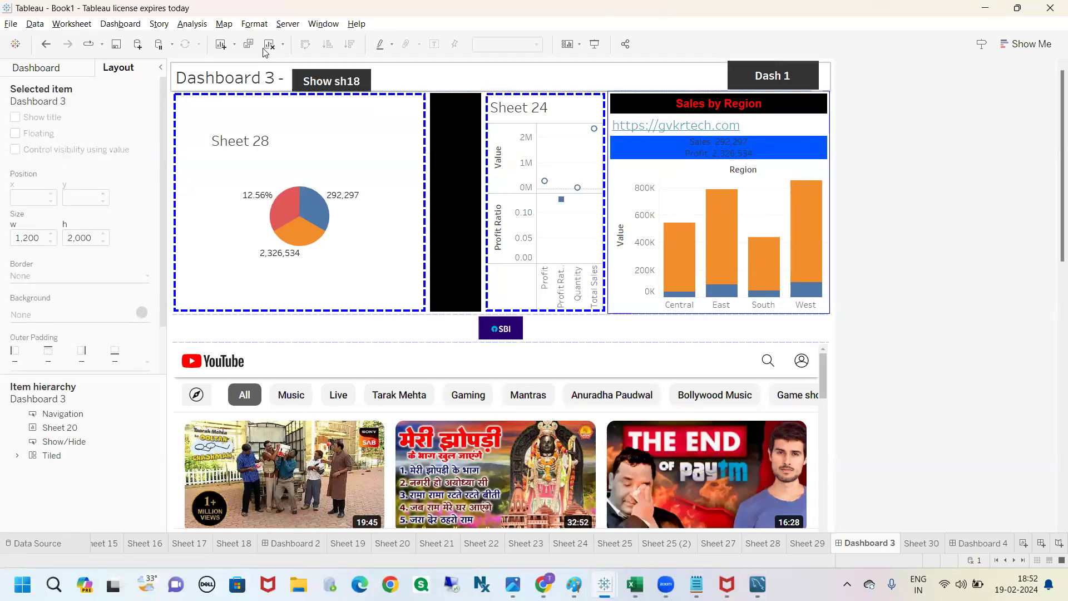
Step: Display the add/show parameter control on Dashboard 3 and move the overlapping Dash 1 button off it to x 772, y 5
click(196, 24)
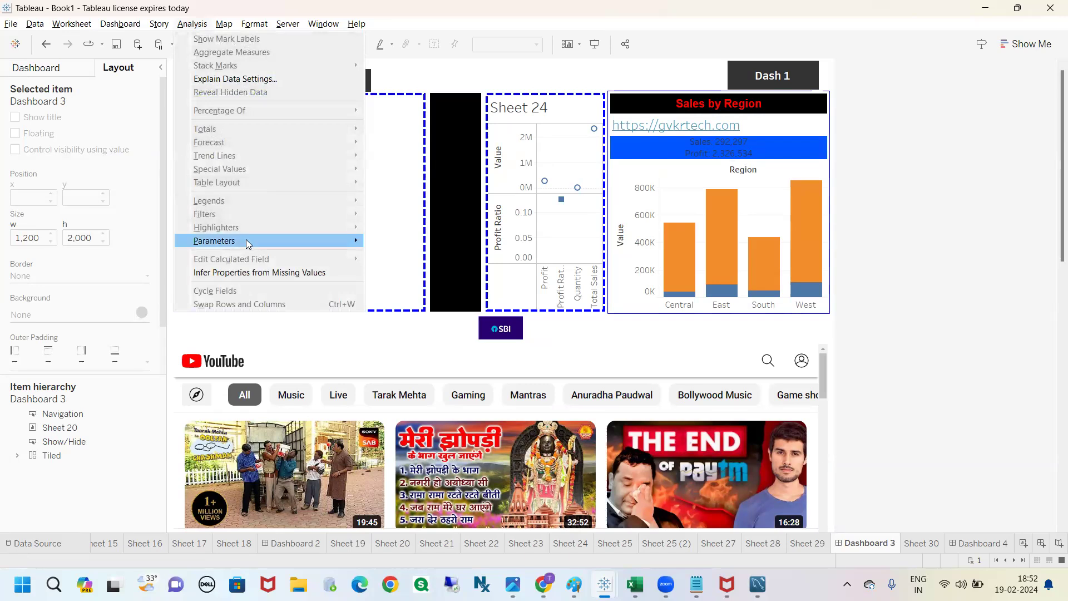
mouse_move(315, 246)
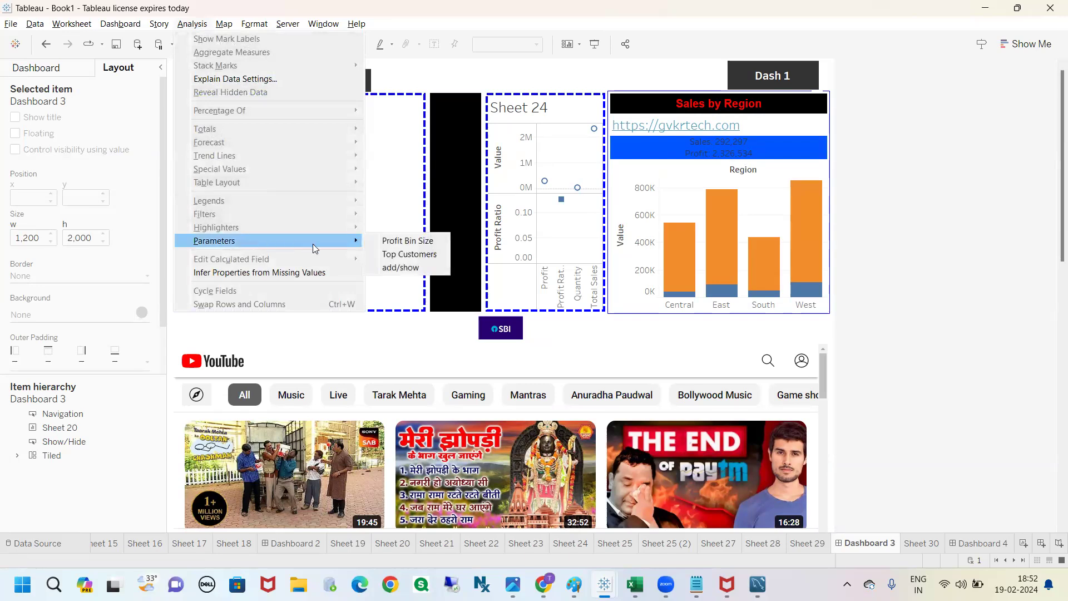
click(401, 267)
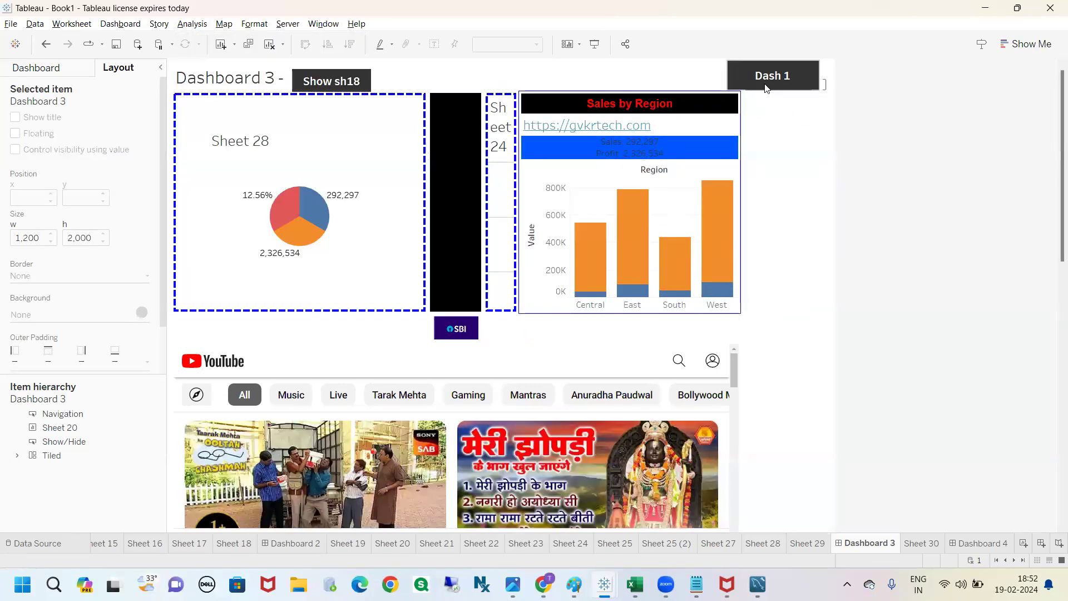
click(765, 77)
drag(765, 77, 635, 77)
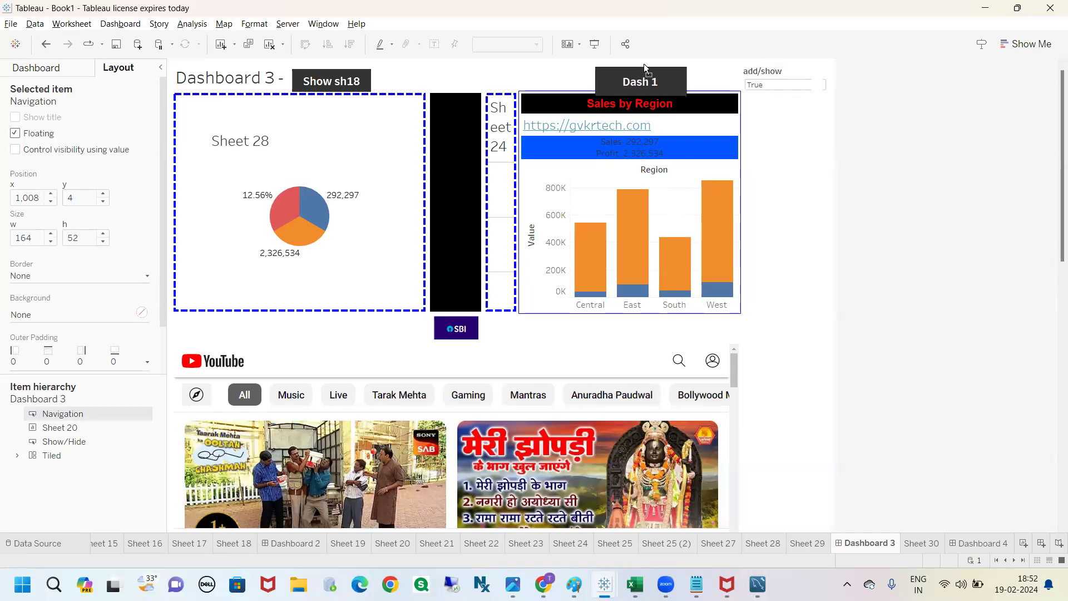
Step: Test the add/show parameter on Dashboard 3 by switching it to False and back to True
click(773, 85)
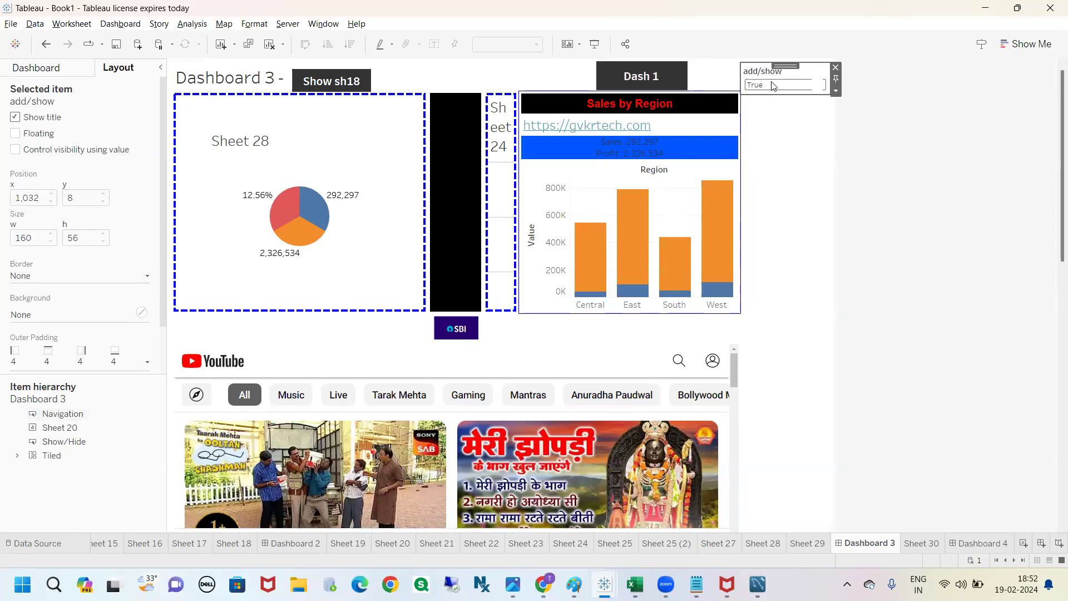
click(772, 85)
click(770, 108)
click(886, 135)
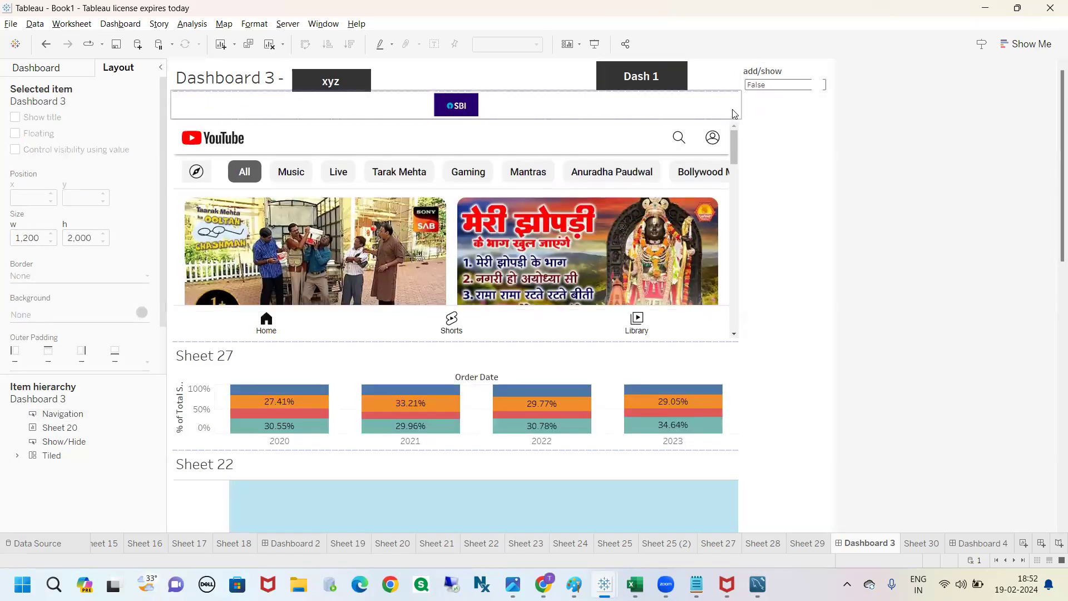
click(779, 84)
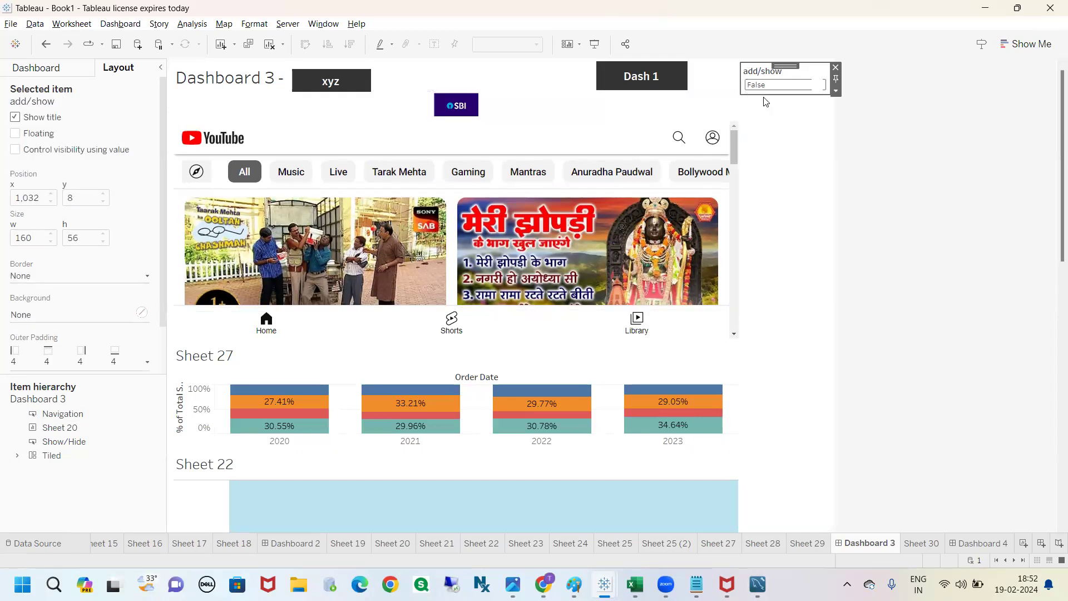
click(762, 95)
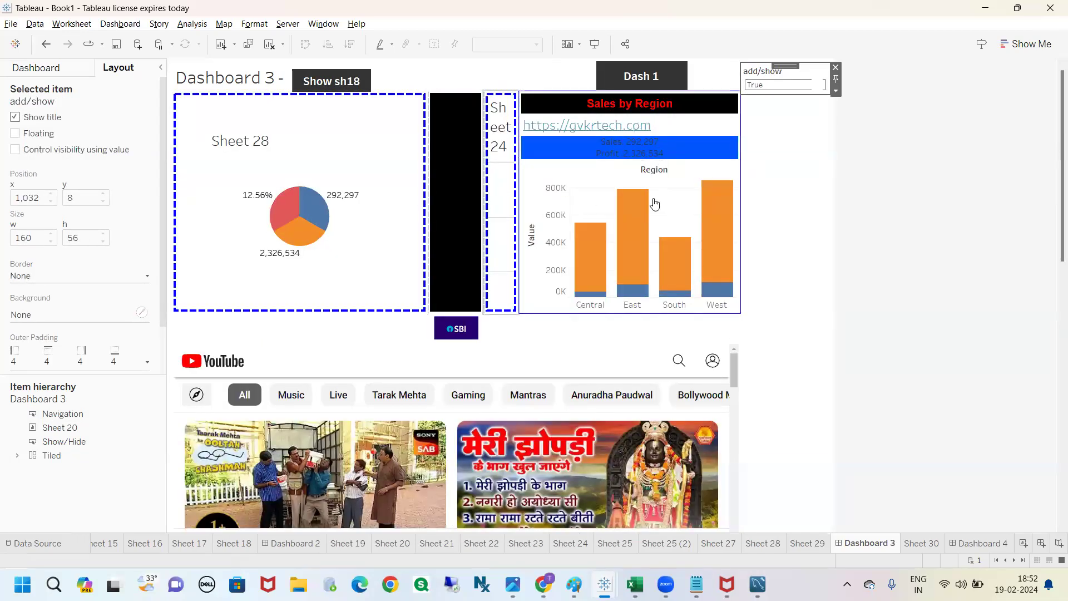
click(879, 198)
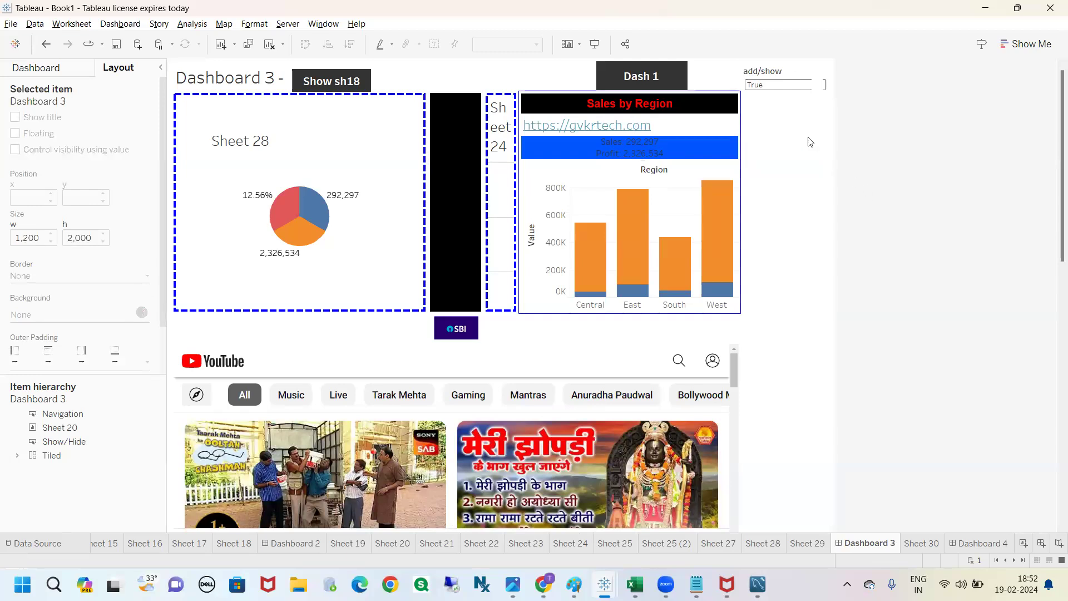
mouse_move(744, 61)
mouse_down()
mouse_move(729, 109)
mouse_move(759, 58)
mouse_move(735, 71)
mouse_up()
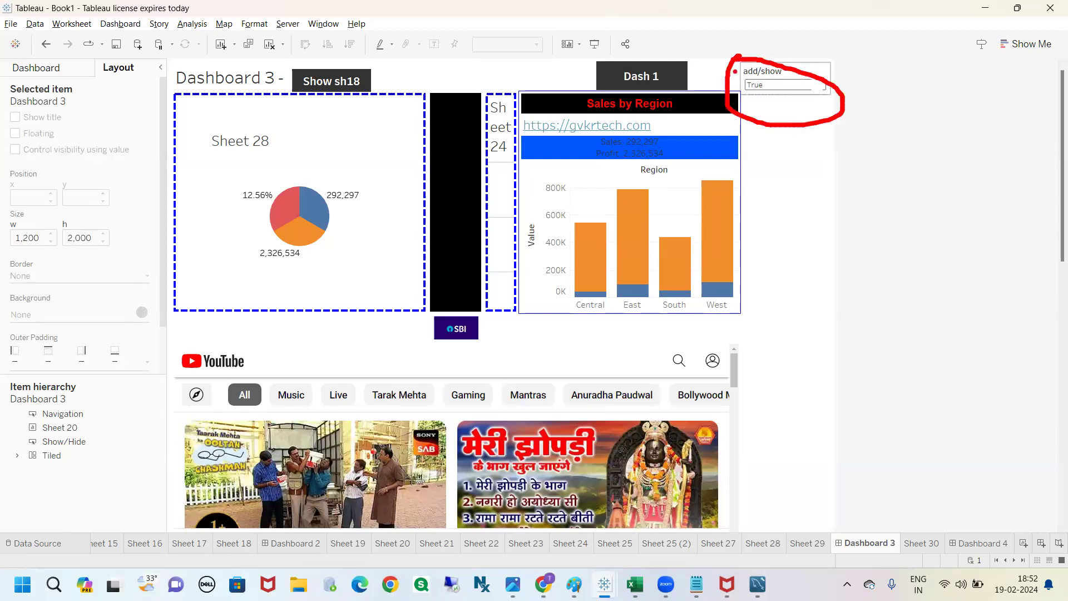
mouse_move(316, 63)
mouse_down()
mouse_move(285, 100)
mouse_move(347, 64)
mouse_move(323, 65)
mouse_up()
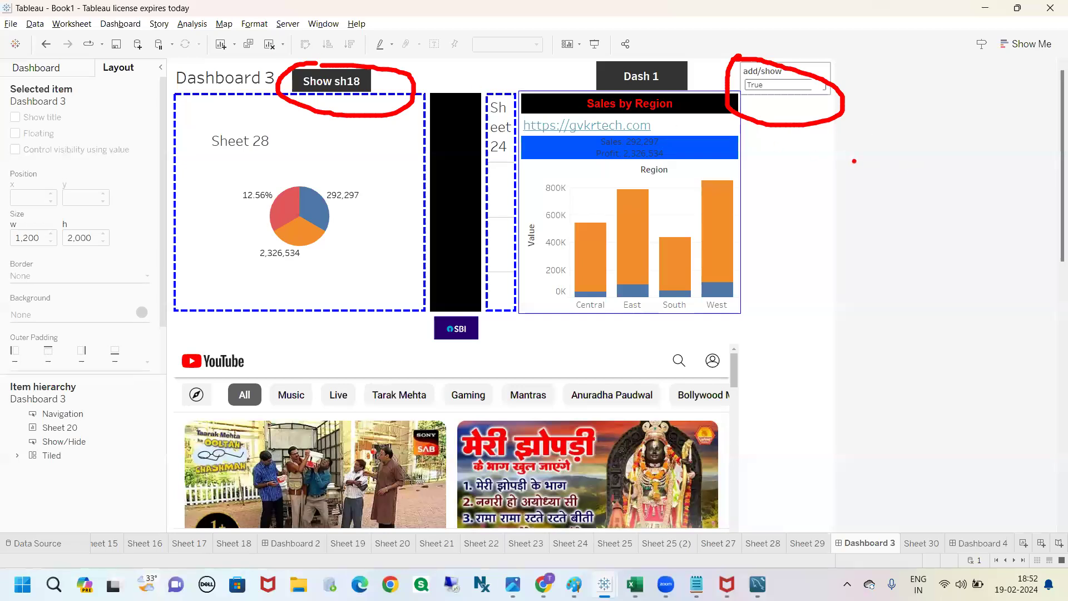
key(Escape)
Step: Inspect which dashboard item the Show sh18 button controls and close its settings without changes
click(328, 79)
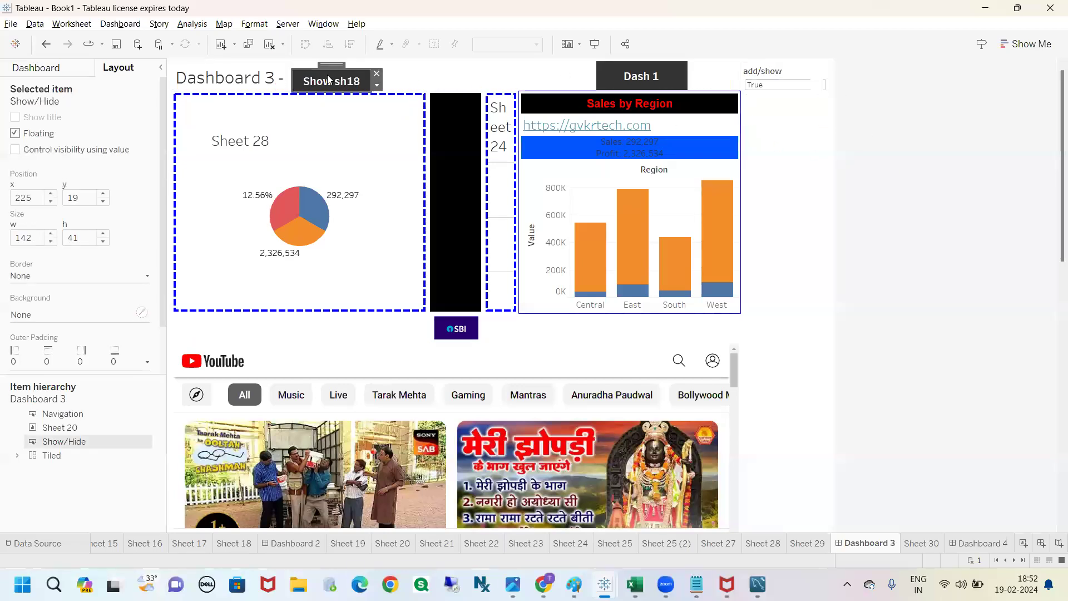
double_click(329, 81)
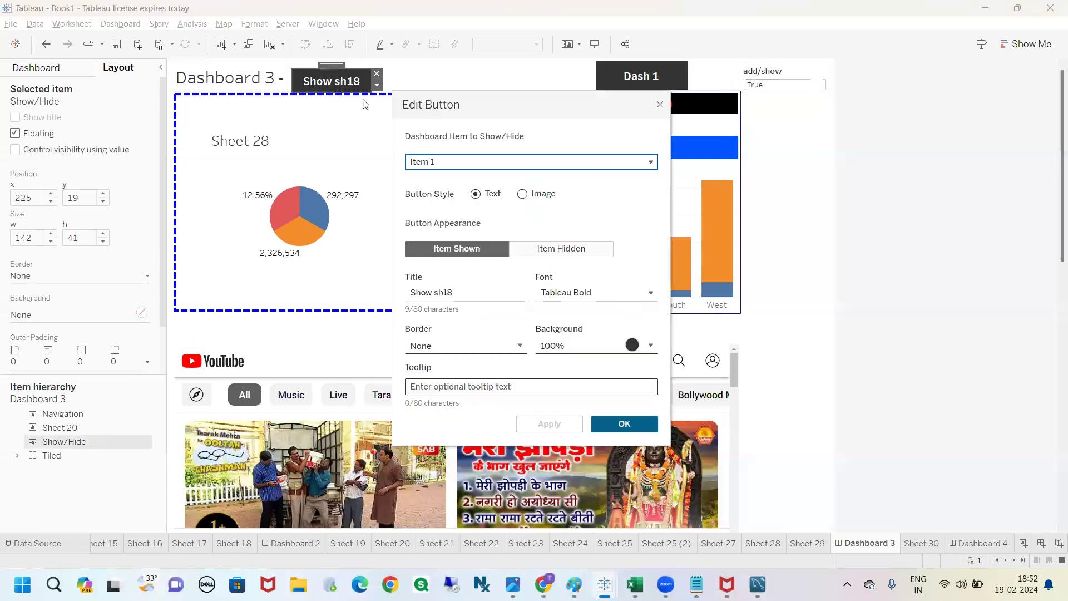
click(493, 162)
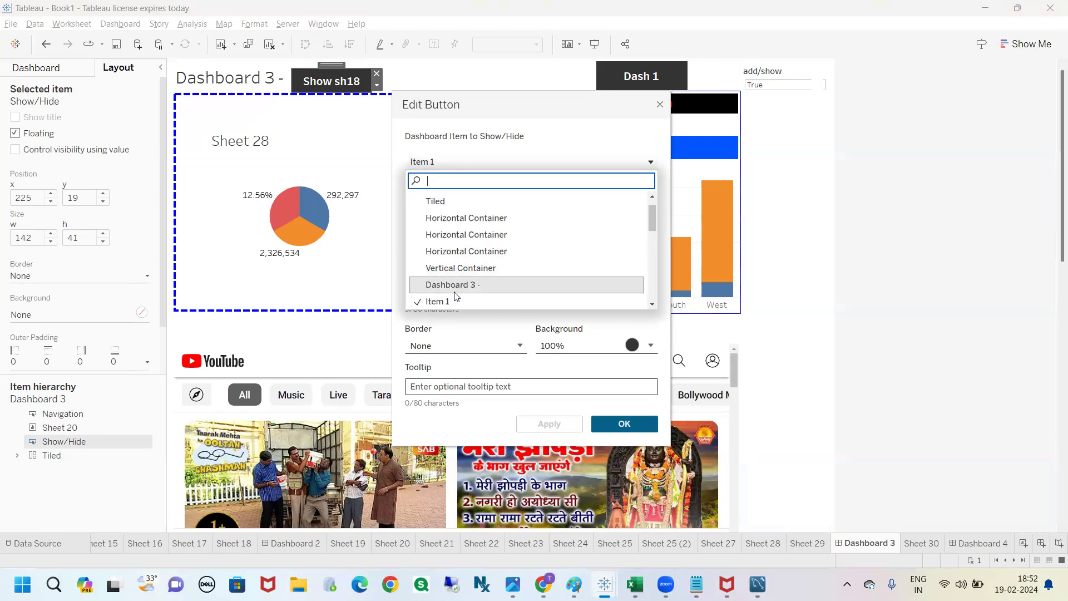
click(660, 104)
click(925, 140)
click(777, 73)
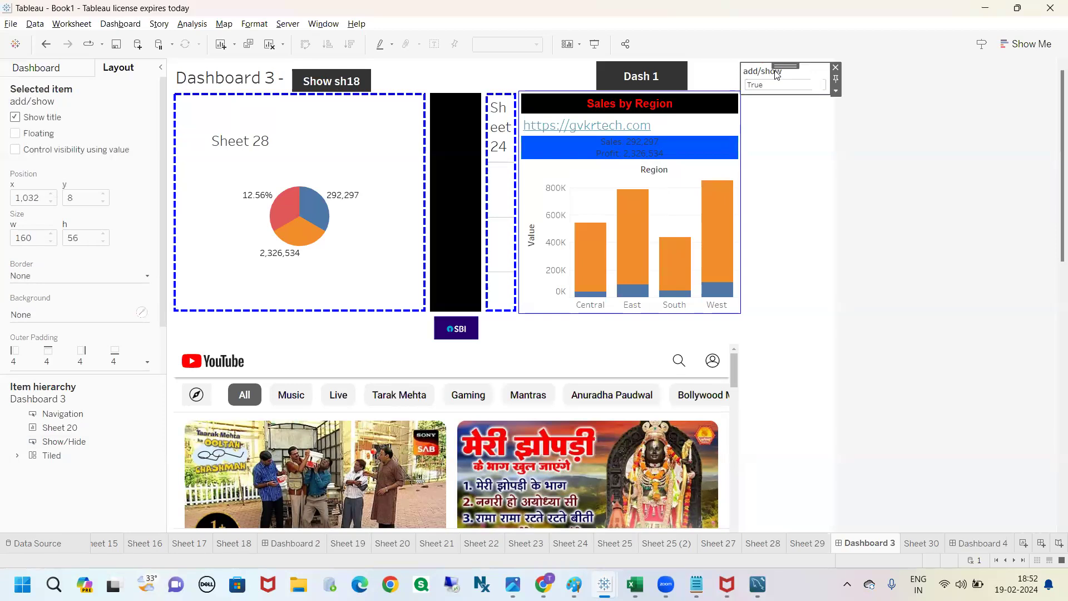
click(926, 161)
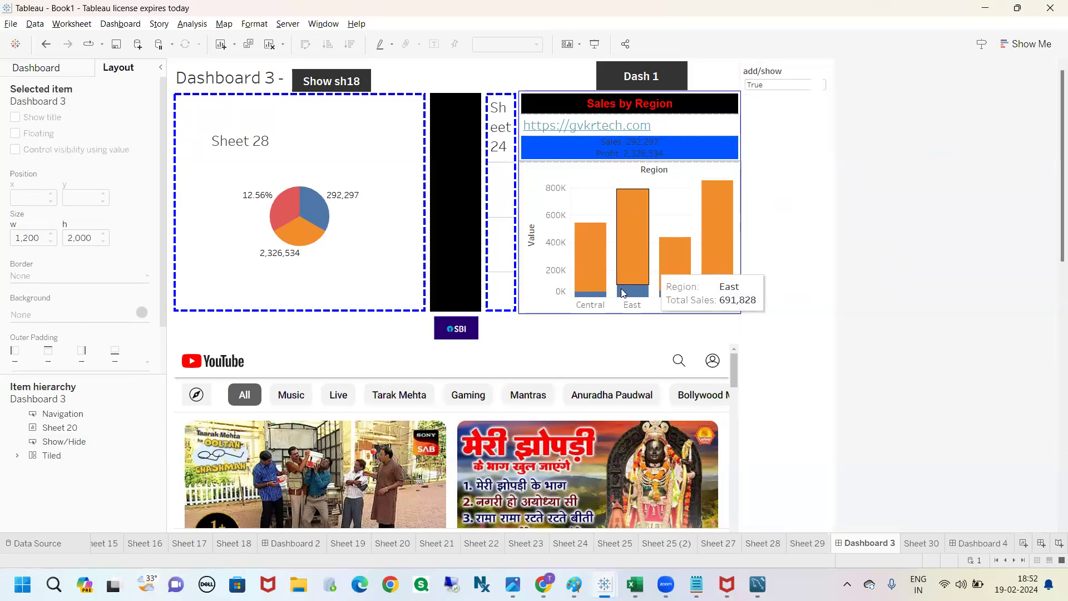
Step: Control the visibility of the youtube.com web page object on Dashboard 3 using the add/show parameter
scroll(1053, 274, down, 3)
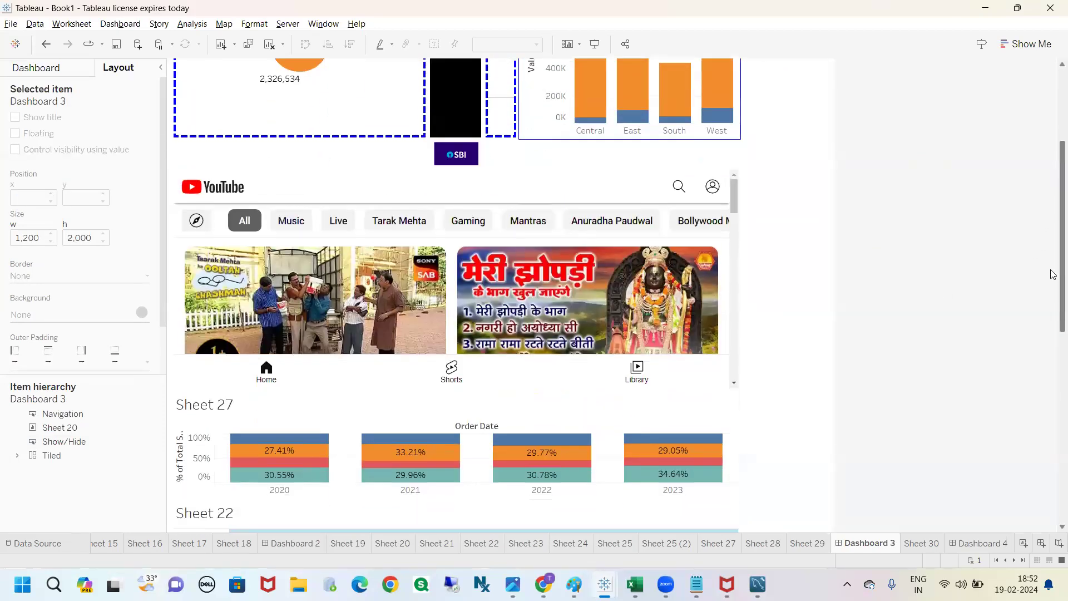
click(288, 189)
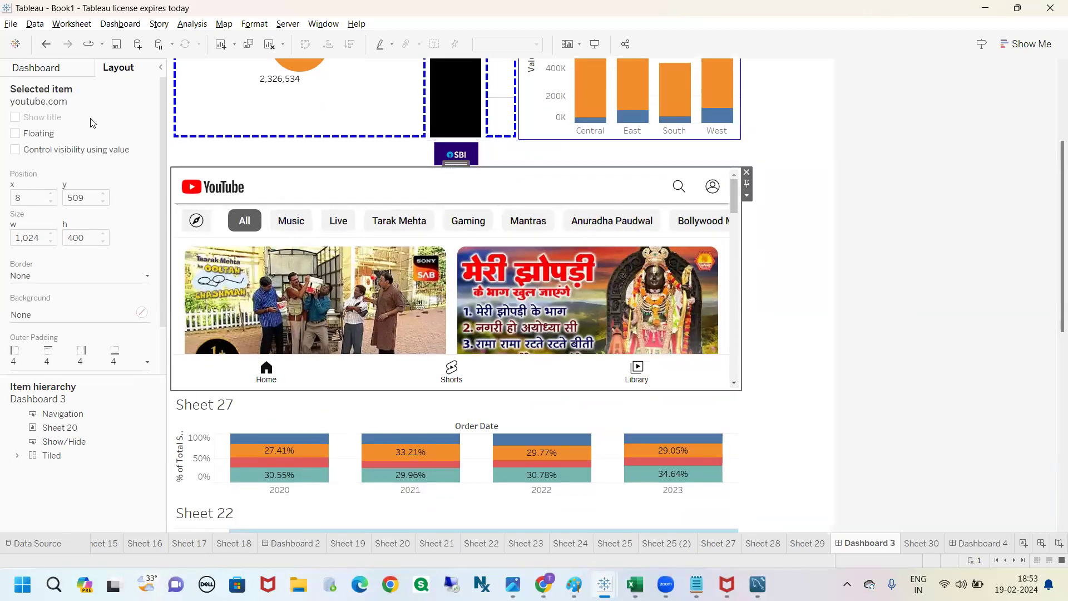
click(17, 149)
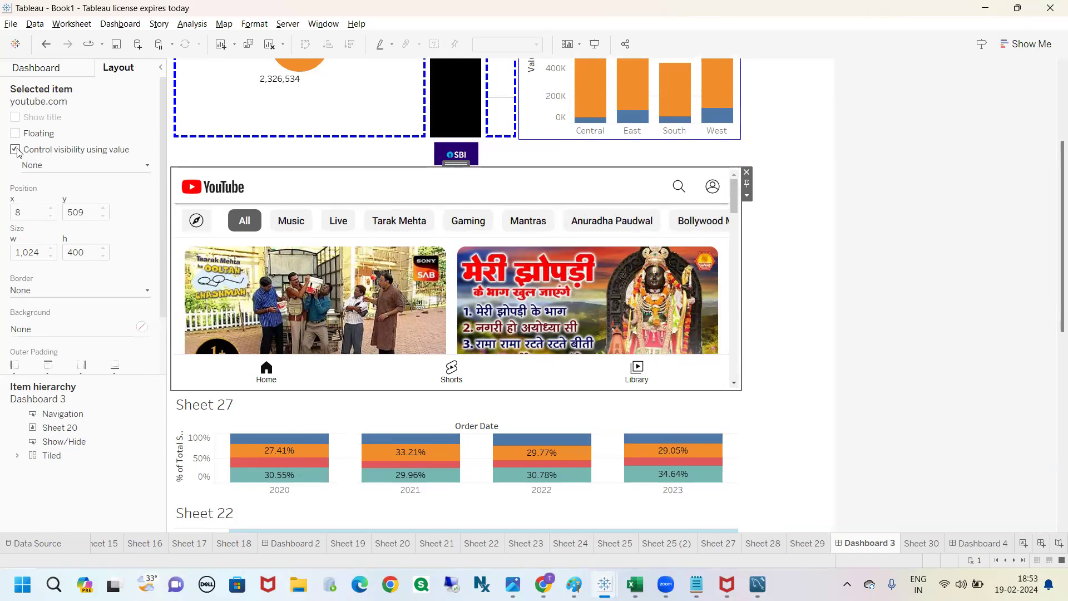
click(66, 166)
click(66, 199)
click(956, 264)
Step: Set the add/show parameter to False to hide both the container and the YouTube web page
scroll(1001, 264, up, 1)
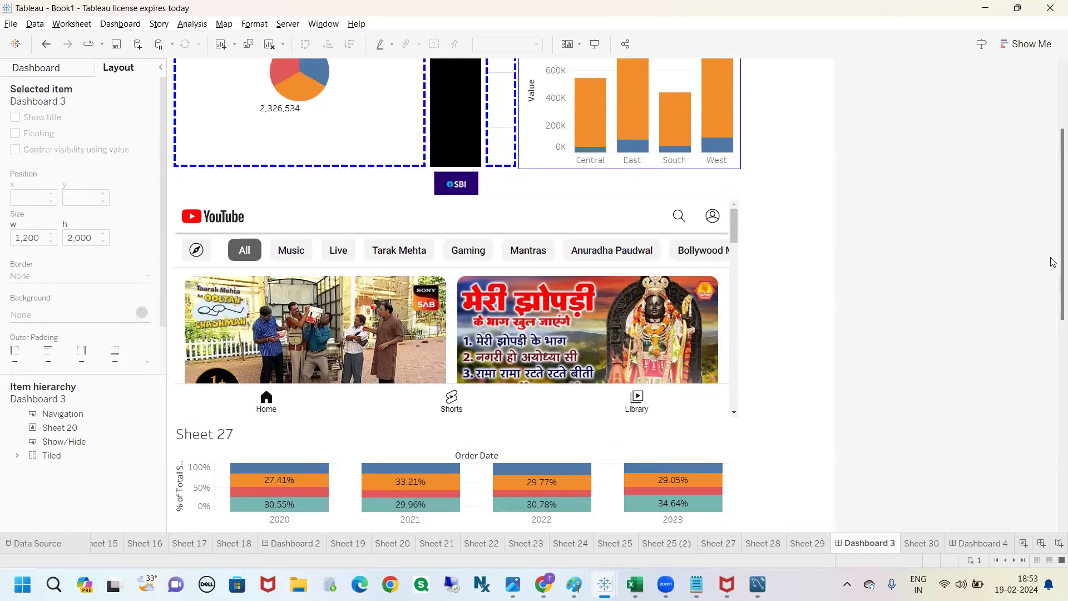
scroll(1053, 262, up, 4)
click(777, 79)
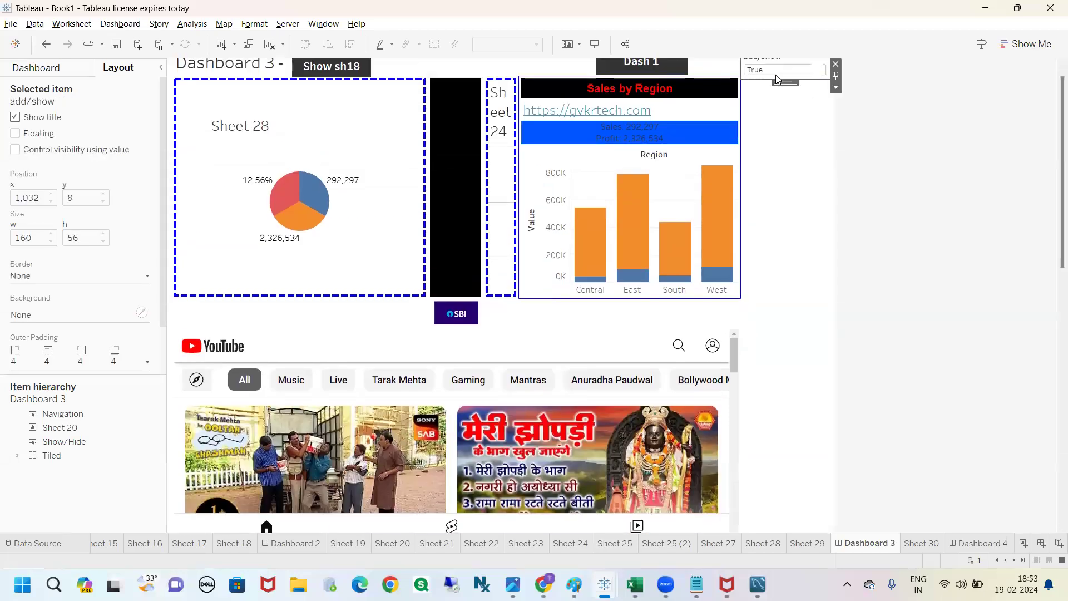
click(793, 71)
click(766, 93)
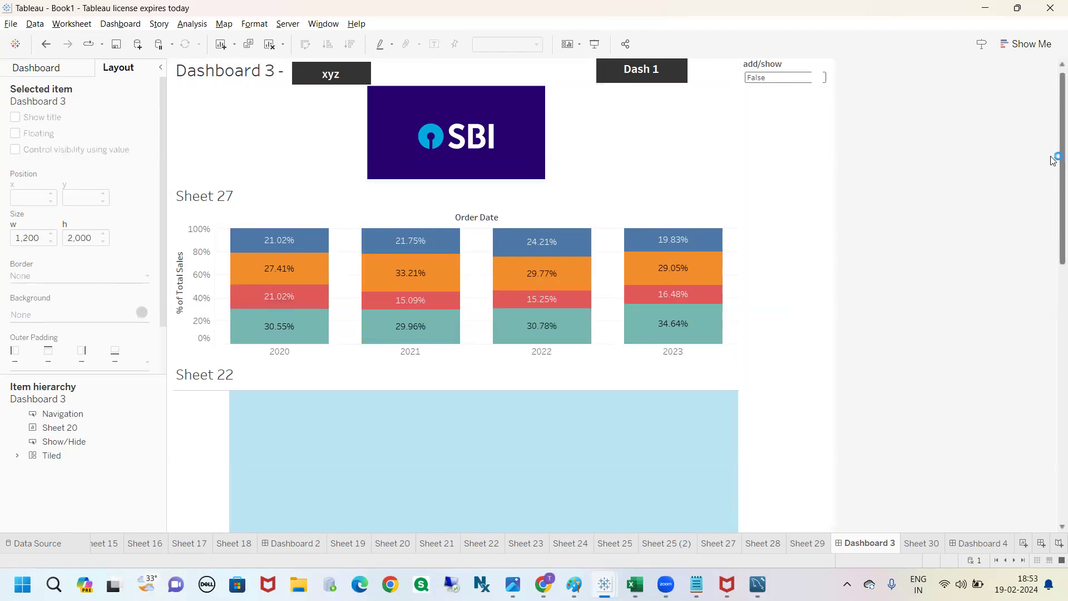
scroll(1061, 112, up, 1)
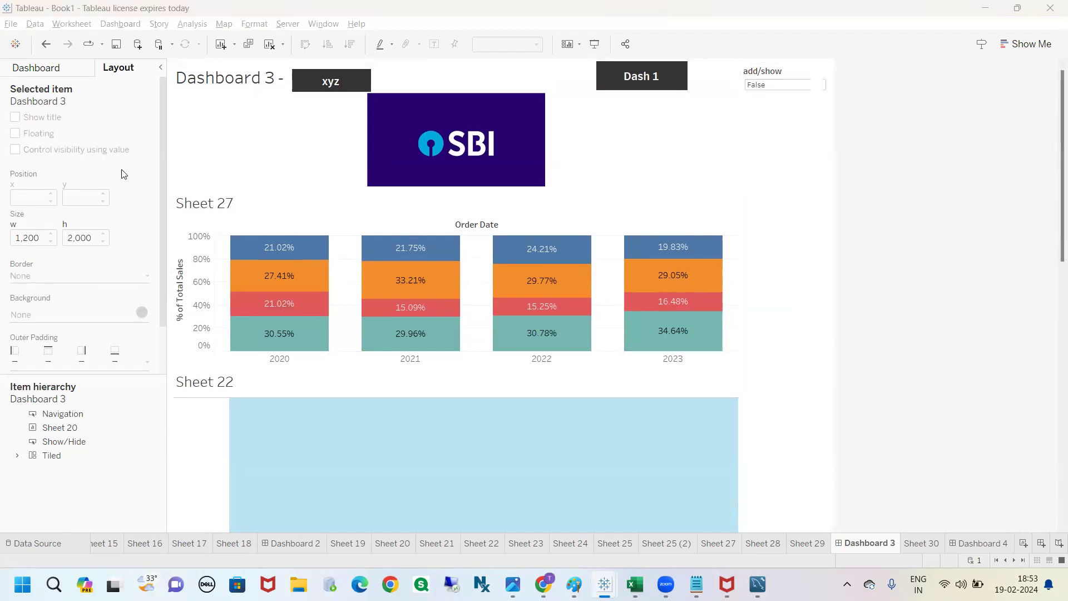
click(757, 85)
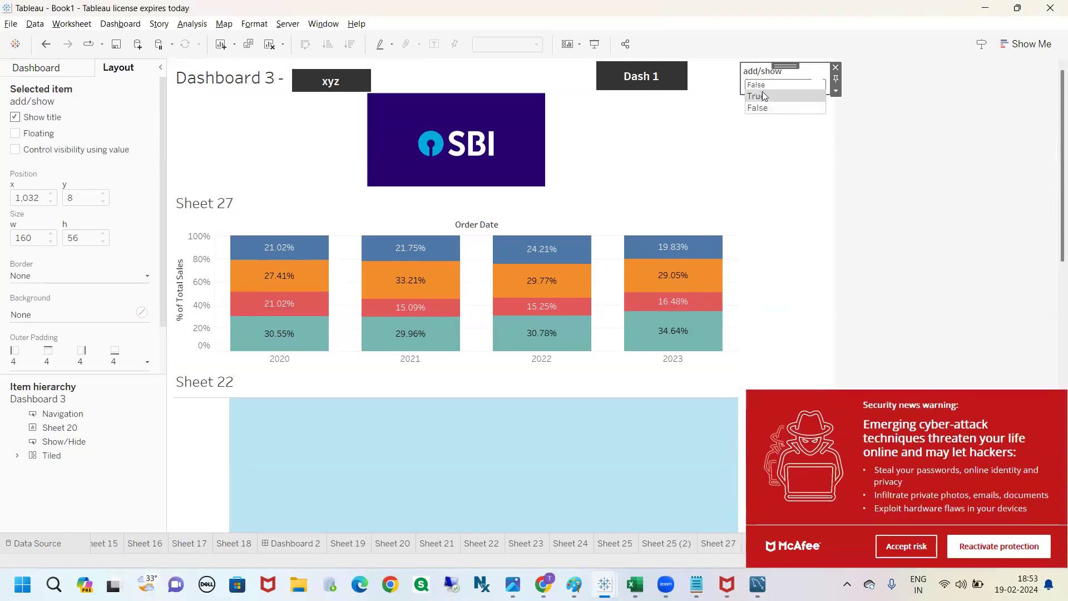
click(866, 138)
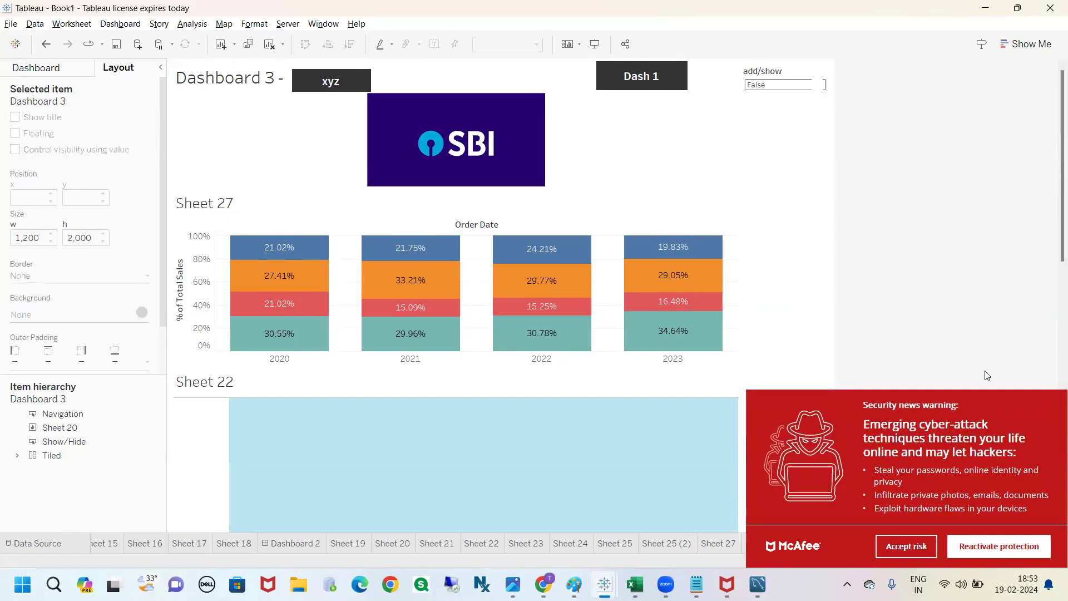
click(325, 80)
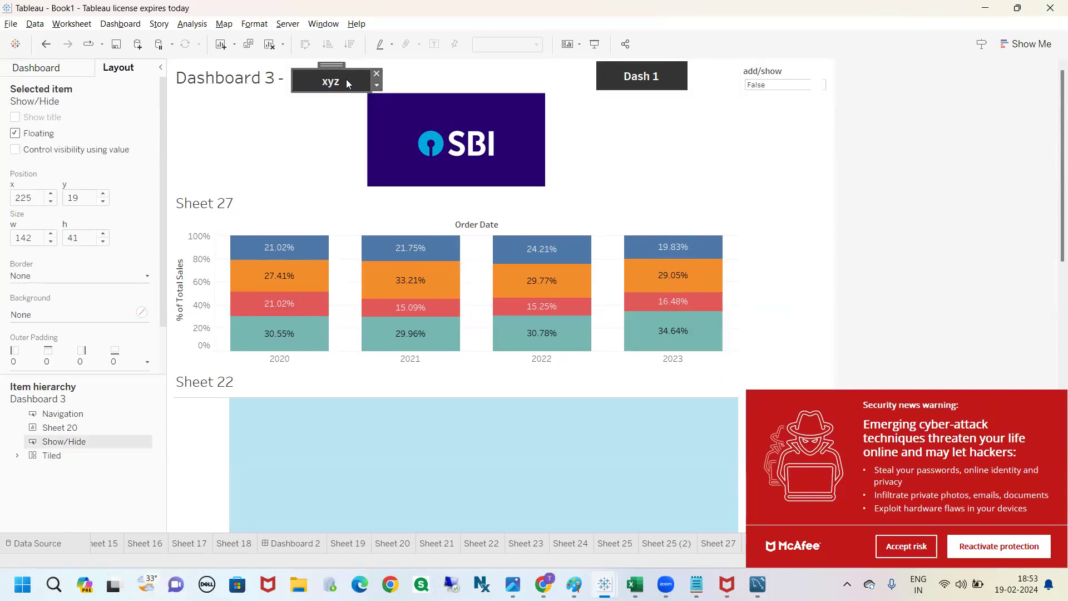
click(904, 183)
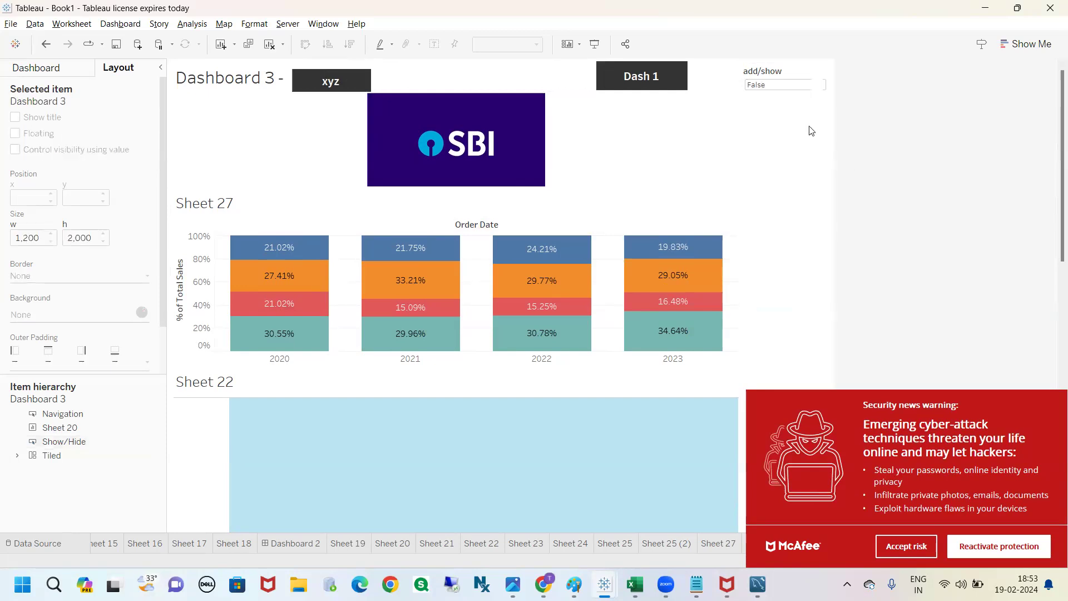
click(761, 80)
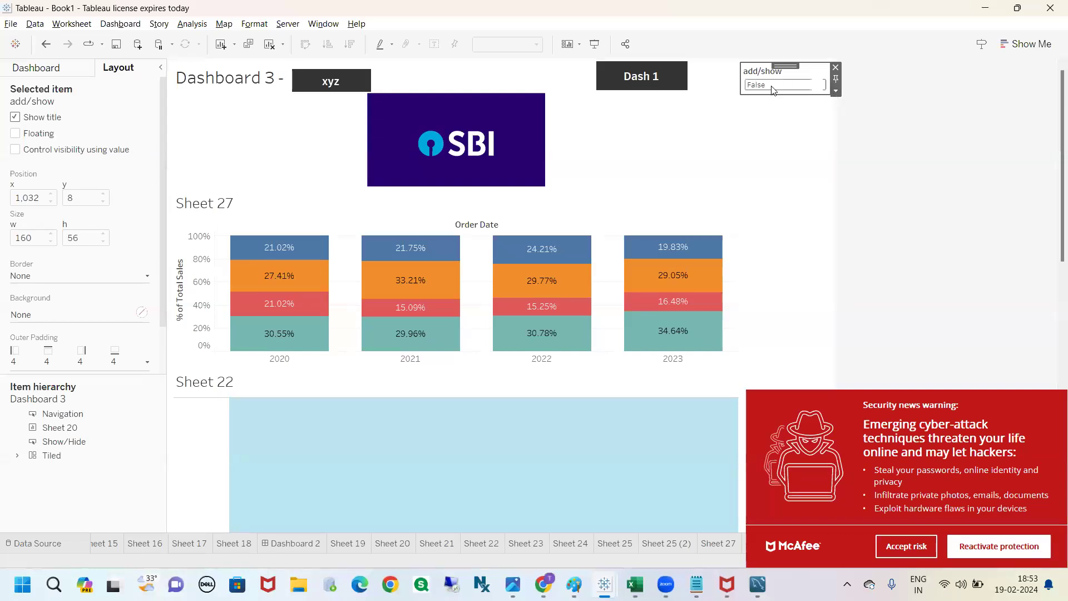
click(757, 84)
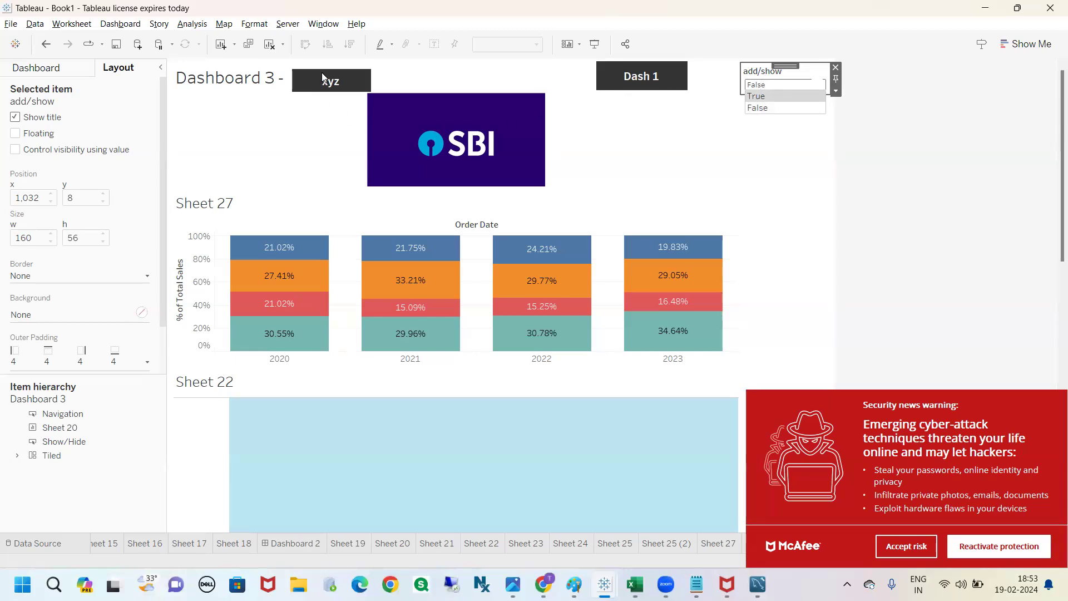
mouse_move(320, 64)
mouse_down()
mouse_move(334, 117)
mouse_move(322, 63)
mouse_move(309, 63)
mouse_up()
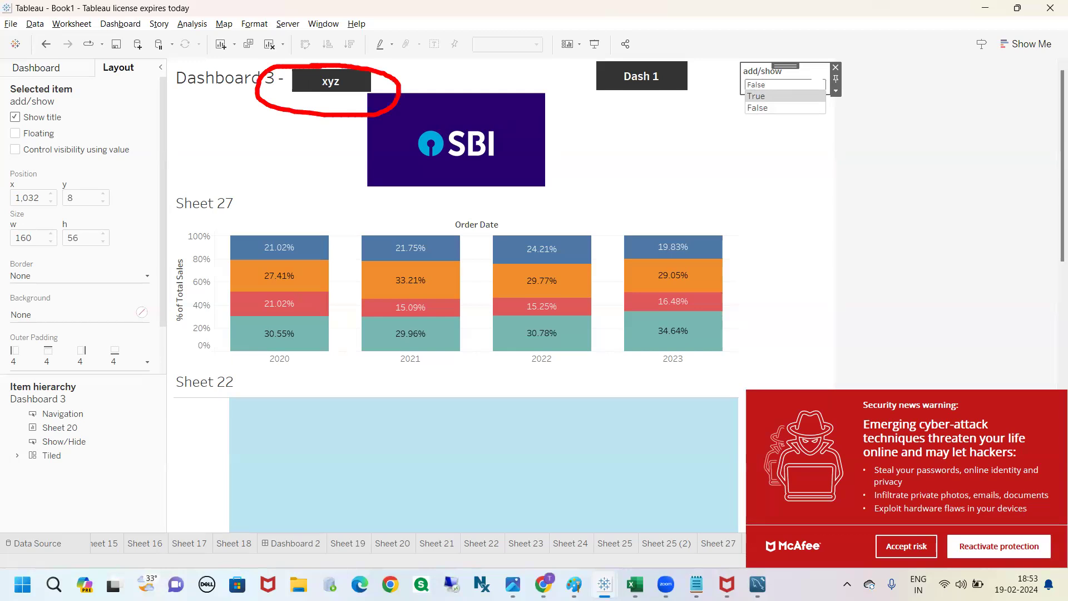
mouse_move(392, 91)
mouse_down()
mouse_move(531, 138)
mouse_move(757, 147)
mouse_move(727, 83)
mouse_move(815, 127)
mouse_move(731, 140)
mouse_up()
key(Escape)
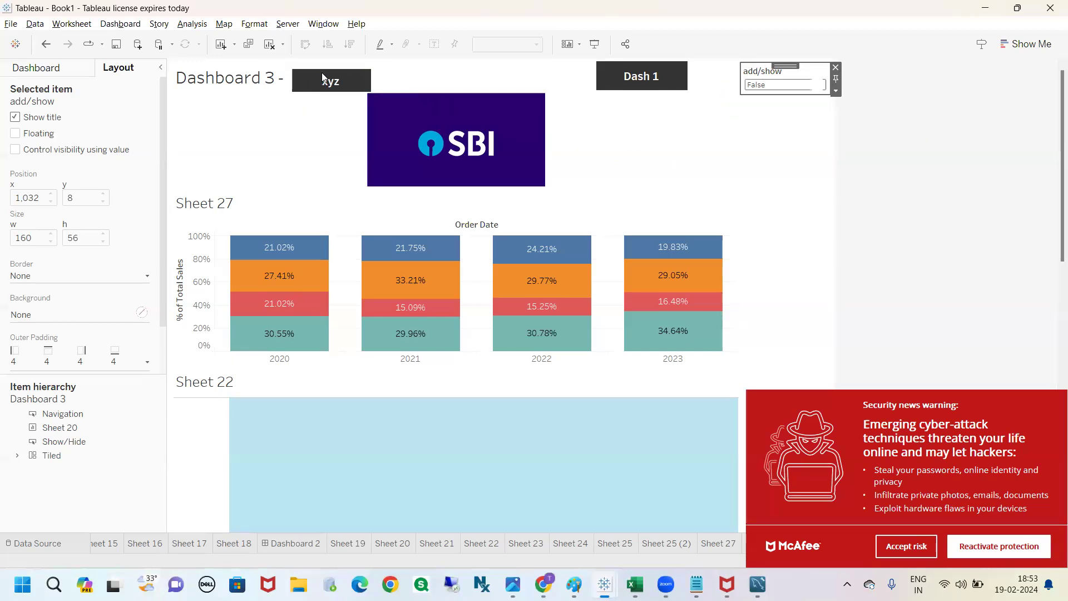
click(775, 87)
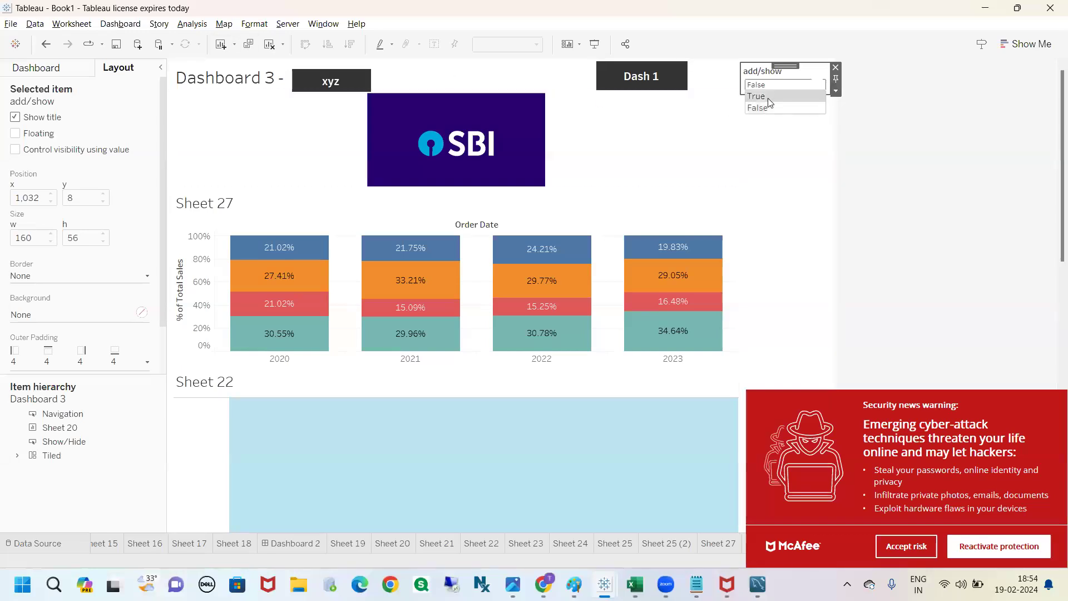
click(891, 119)
Step: Dismiss the McAfee security warning by accepting the risk, and bring back the dashboard's list of sheets and objects
click(906, 546)
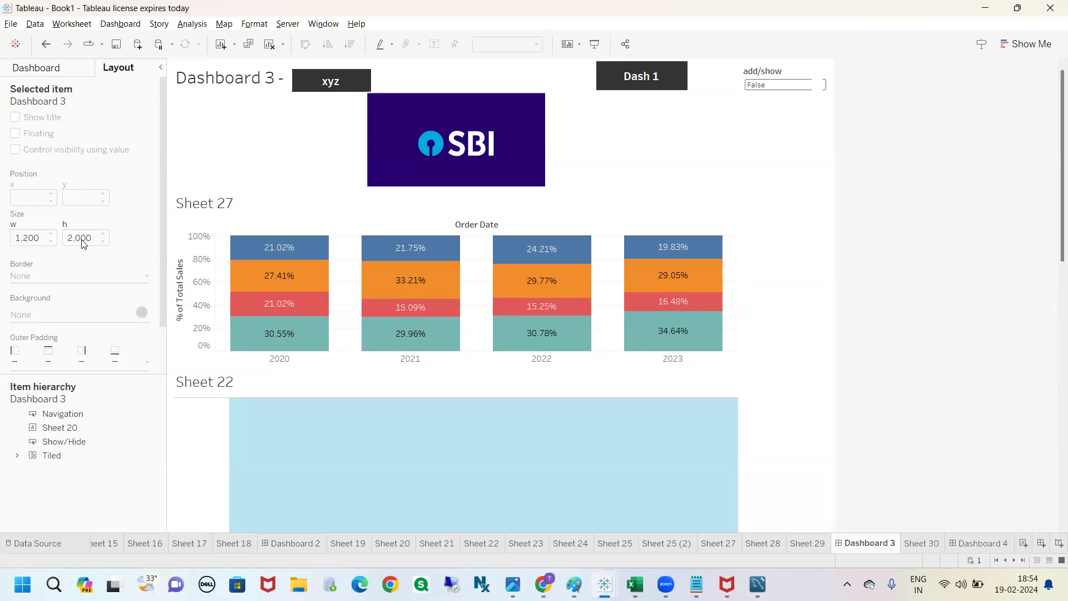
scroll(83, 245, down, 2)
scroll(85, 285, up, 2)
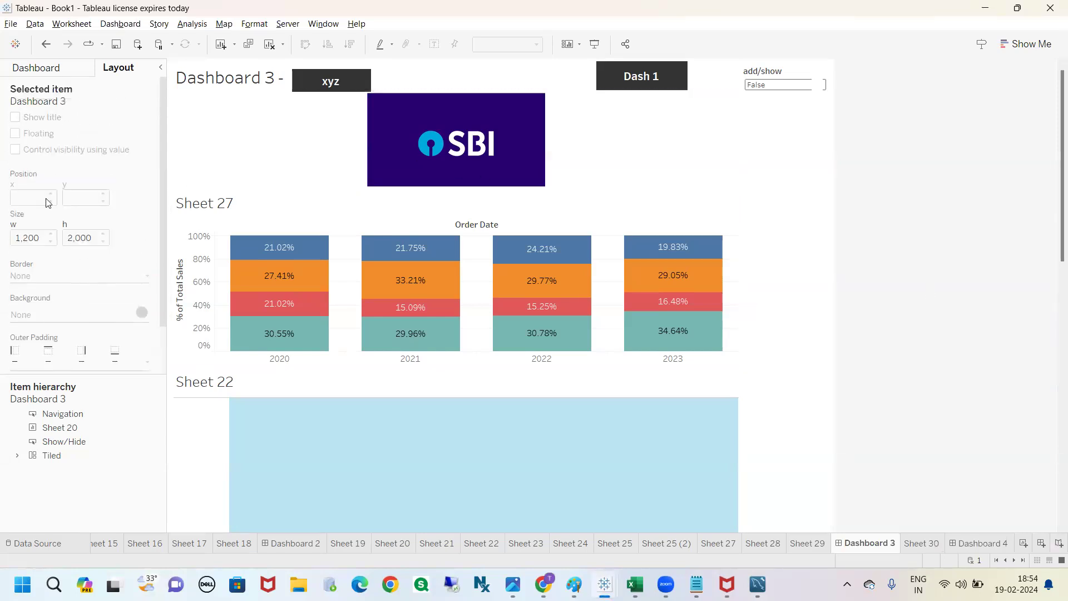
click(60, 66)
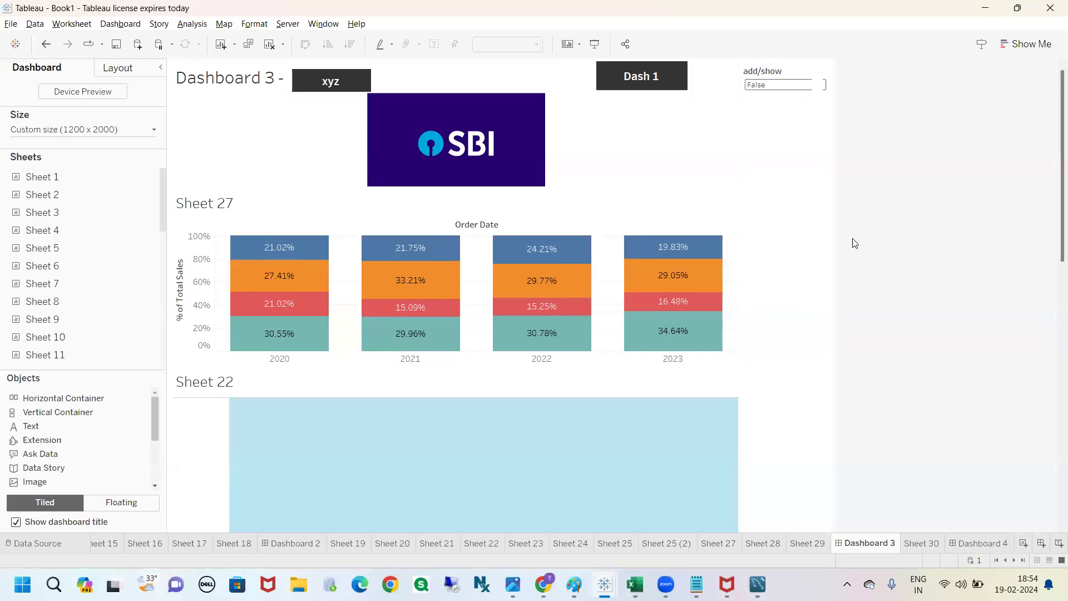